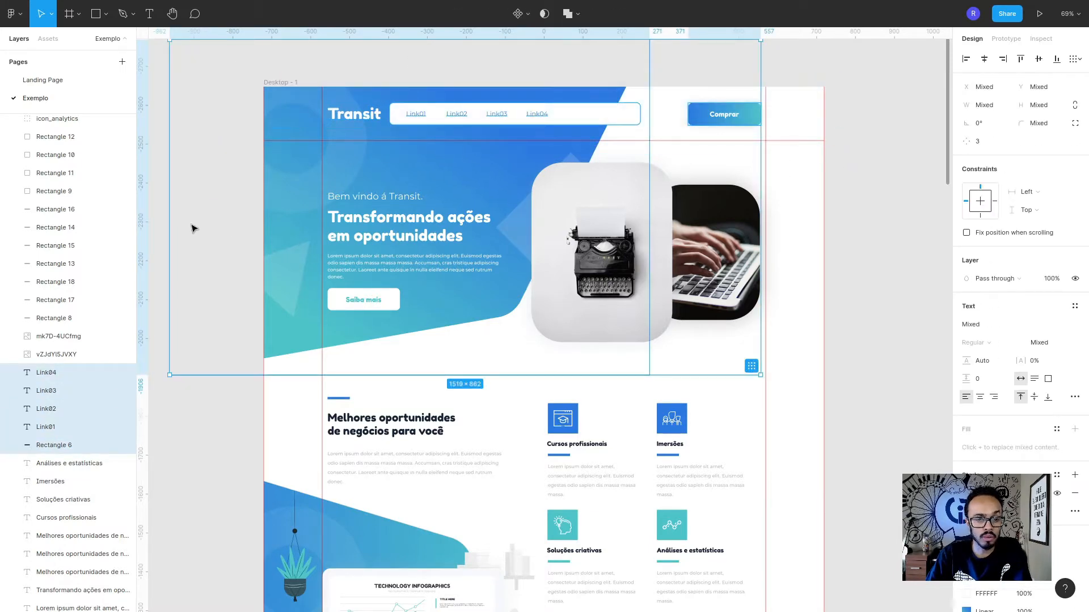
# Step: Duplicate the three-column Section on the Landing Page and place the copy just above the Desktop - 1 frame
pyautogui.moveTo(227, 151); pyautogui.dragTo(881, 353)
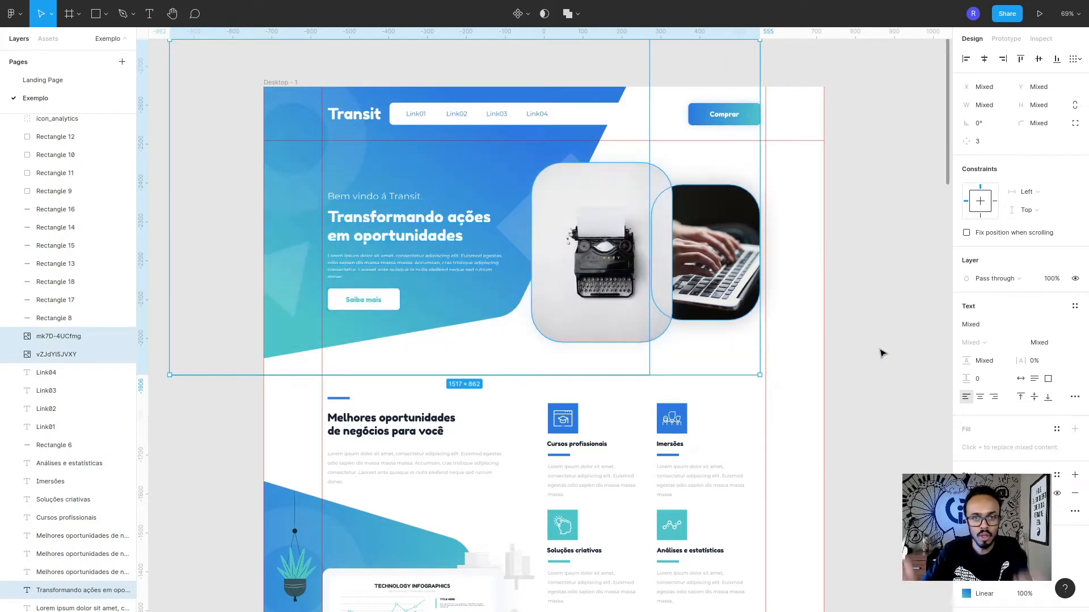
pyautogui.click(42, 80)
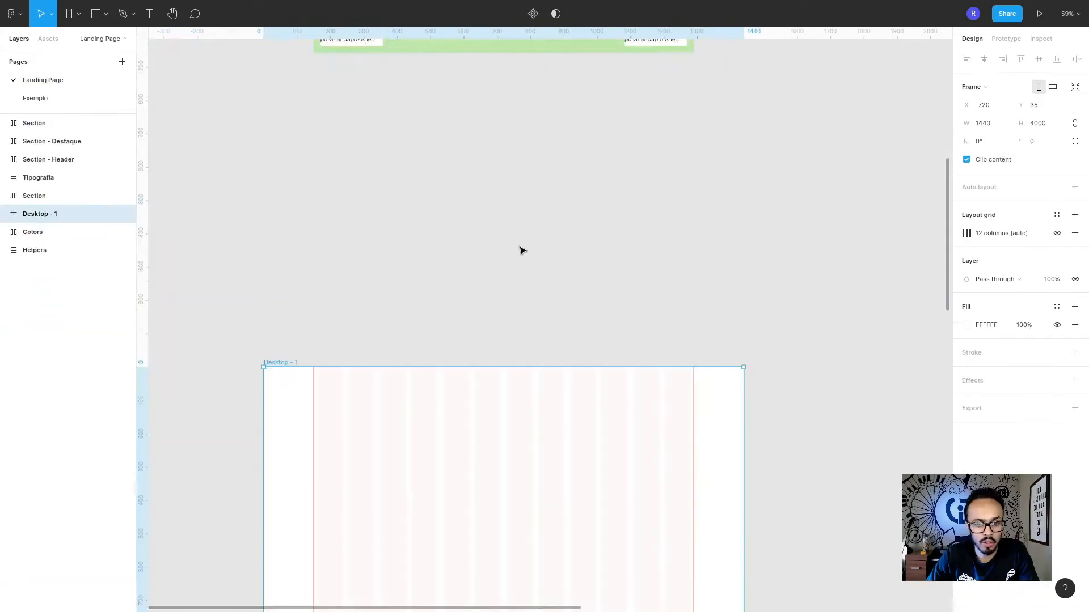
pyautogui.scroll(12, 521, 250)
pyautogui.click(315, 209)
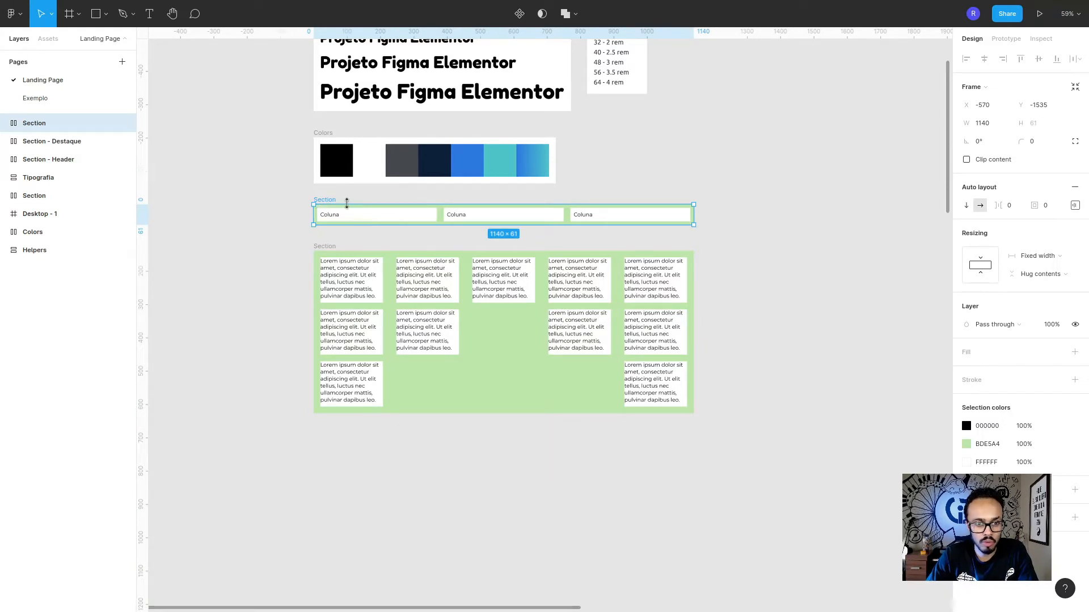
pyautogui.hotkey('ctrl', 'd')
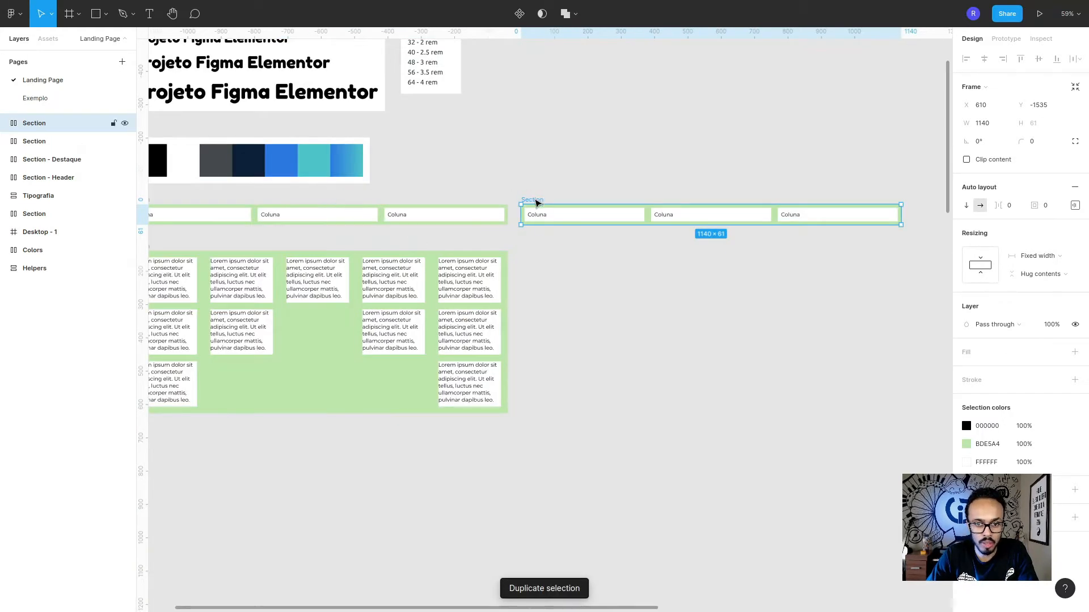
pyautogui.moveTo(537, 203); pyautogui.dragTo(347, 365)
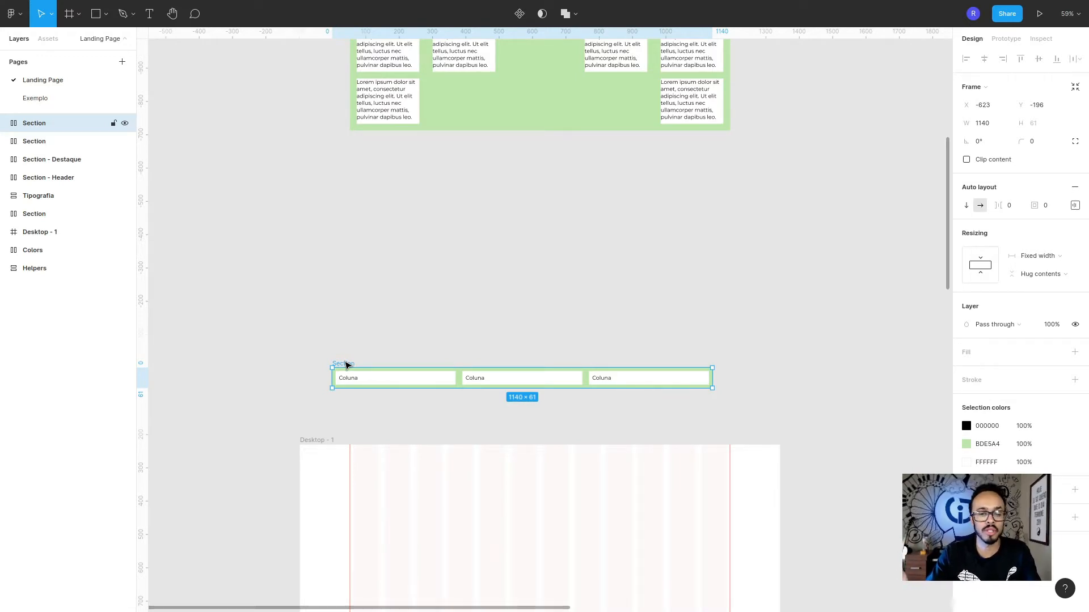
pyautogui.moveTo(346, 365); pyautogui.dragTo(380, 371)
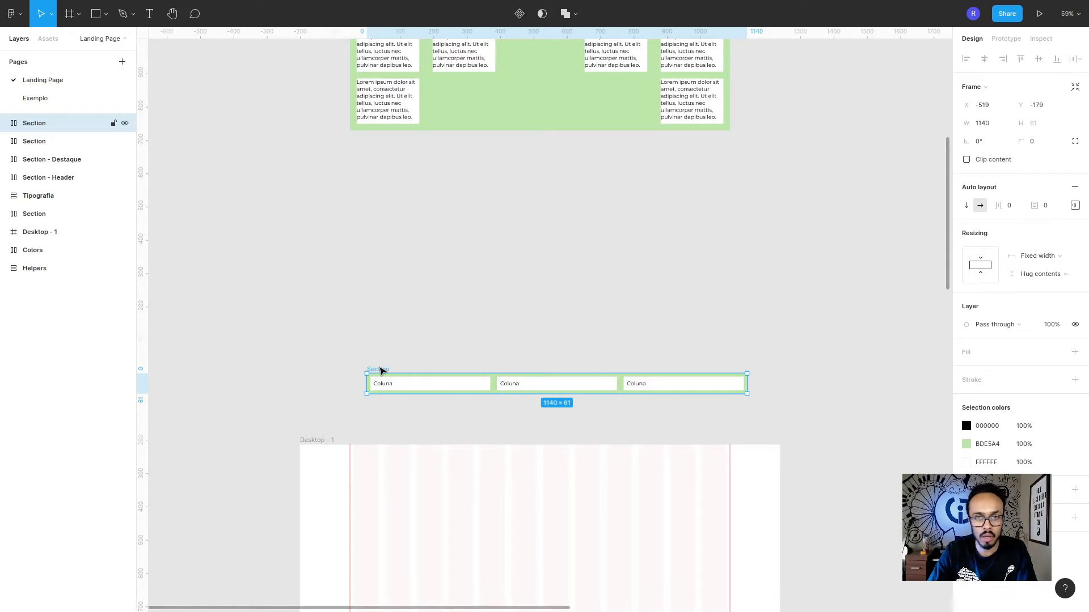
pyautogui.click(442, 468)
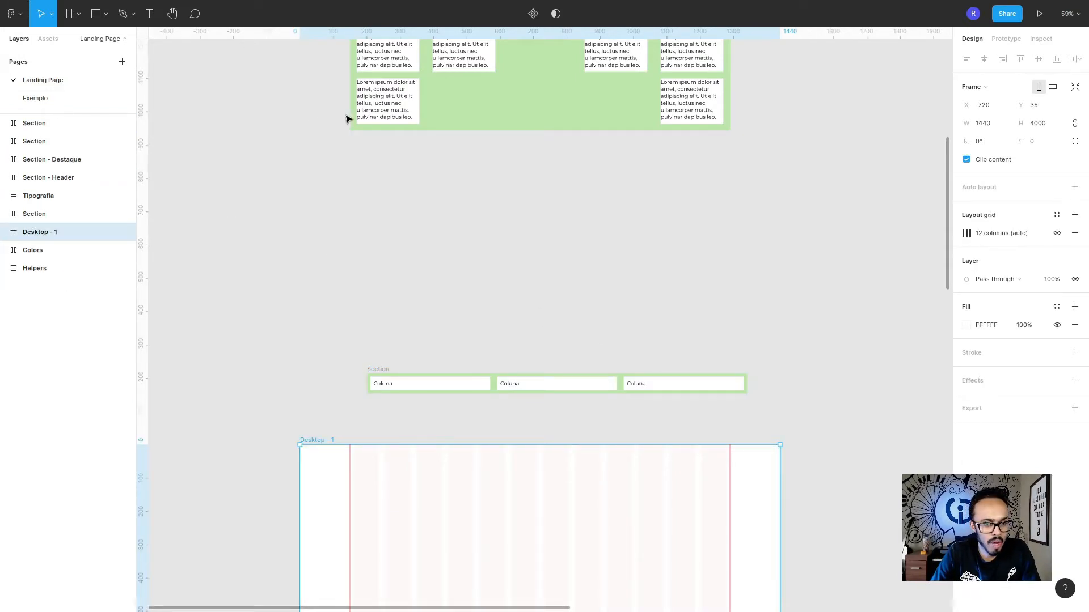
# Step: Add a page named Assets and enlarge the page list so that all three pages fit
pyautogui.scroll(2, 380, 270)
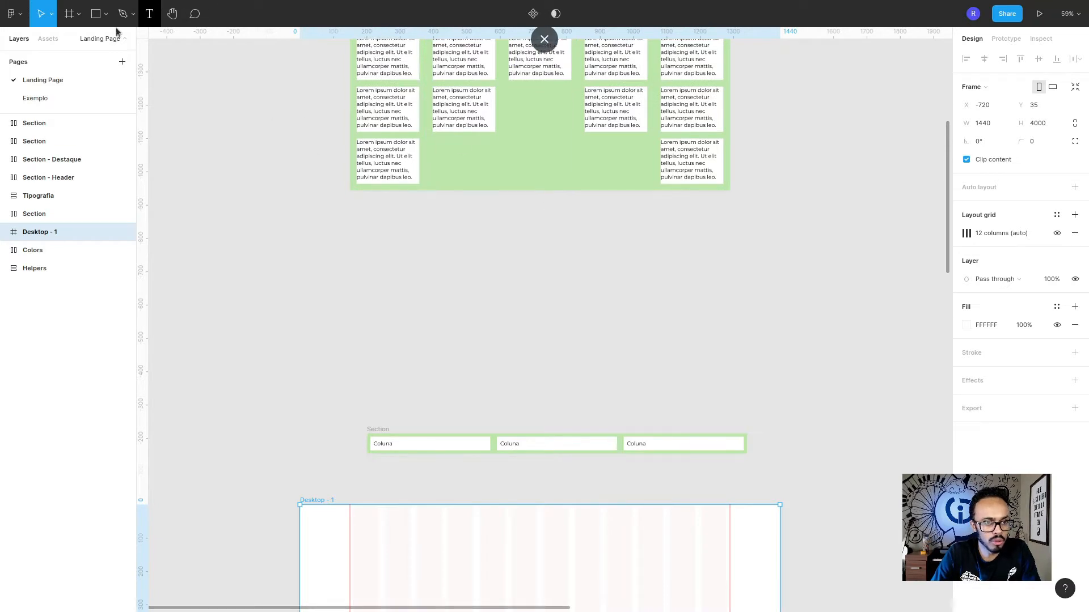
pyautogui.click(127, 60)
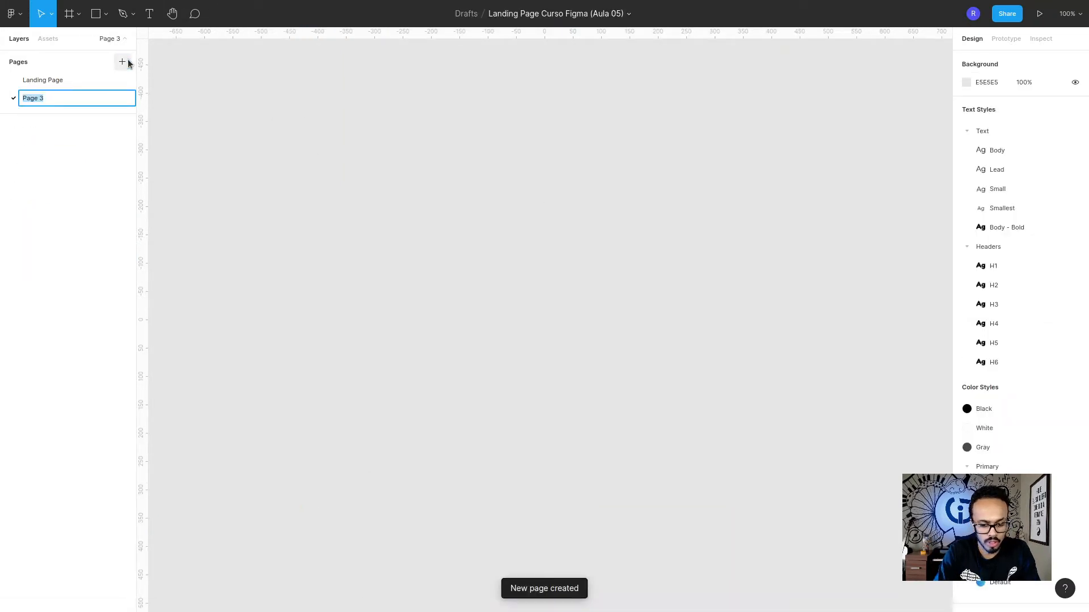
pyautogui.press('BackSpace')
pyautogui.write('Assets')
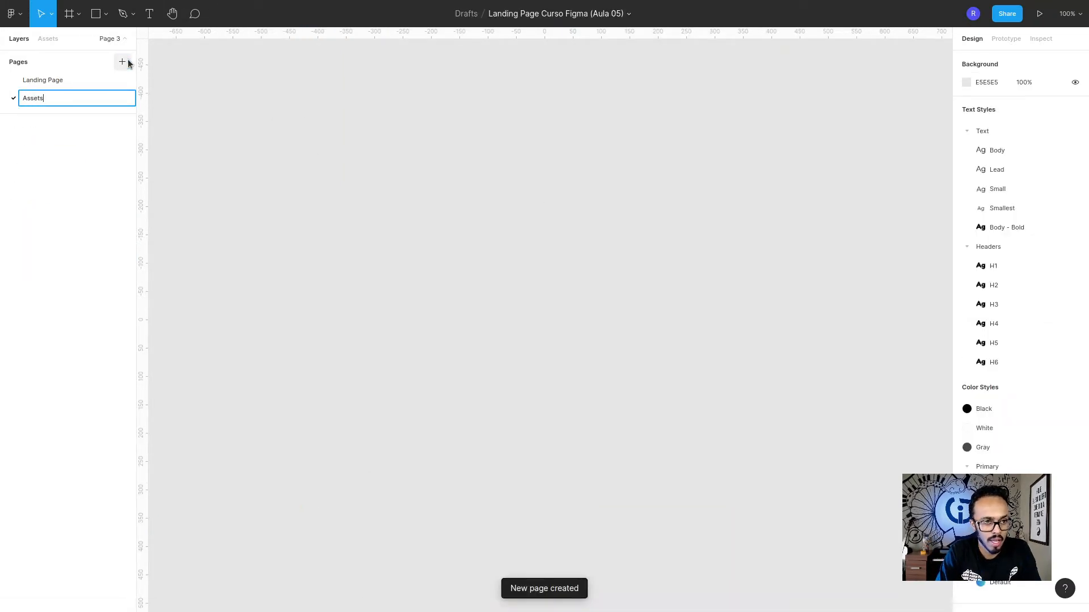
pyautogui.press('Return')
pyautogui.moveTo(98, 113); pyautogui.dragTo(120, 211)
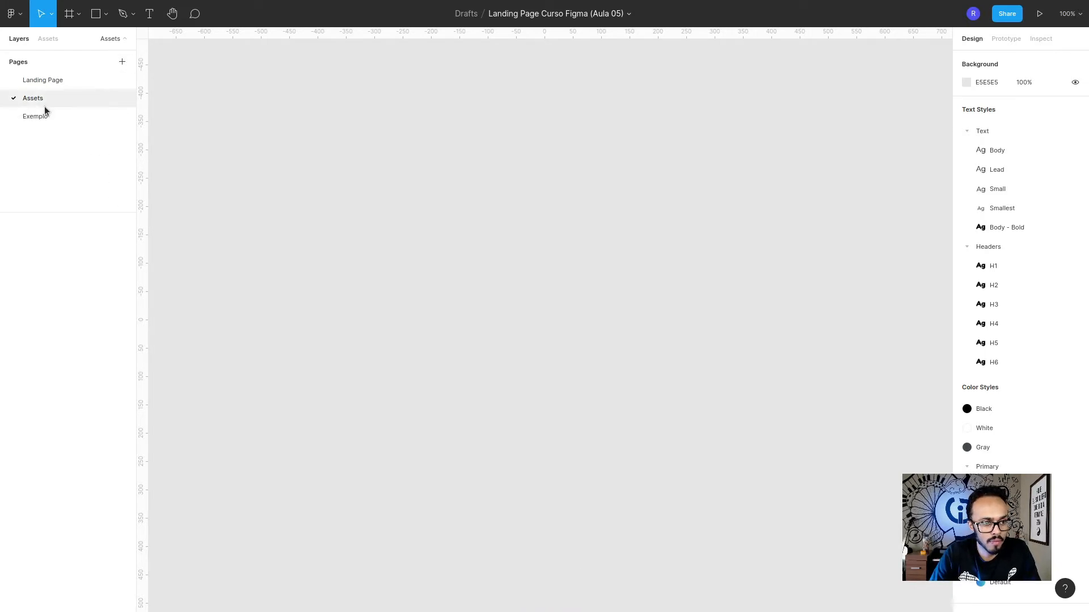
# Step: Move the Tipografia, Helpers, Colors and two original Section frames from the Landing Page to the Assets page
pyautogui.click(44, 116)
pyautogui.click(68, 78)
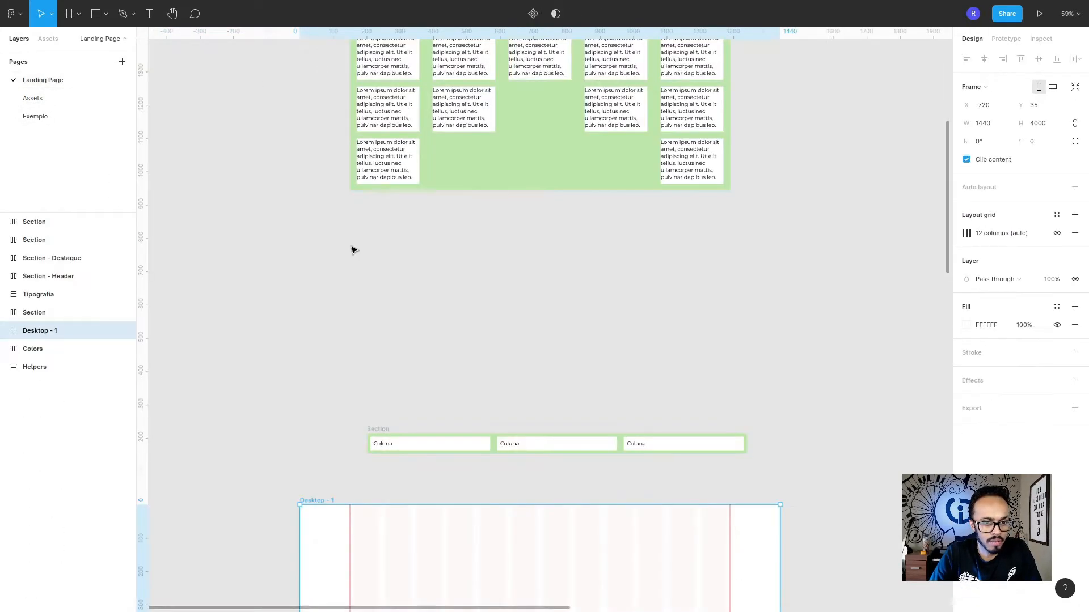
pyautogui.scroll(3, 352, 248)
pyautogui.moveTo(809, 367); pyautogui.dragTo(311, 94)
pyautogui.hotkey('ctrl', 'x')
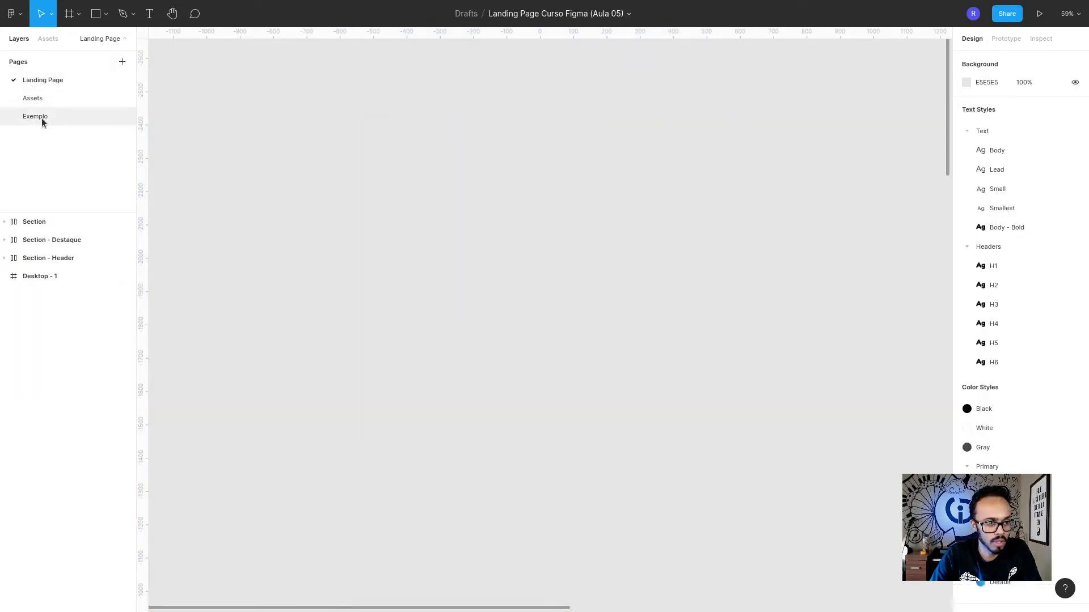
pyautogui.click(40, 117)
pyautogui.click(34, 98)
pyautogui.hotkey('ctrl', 'v')
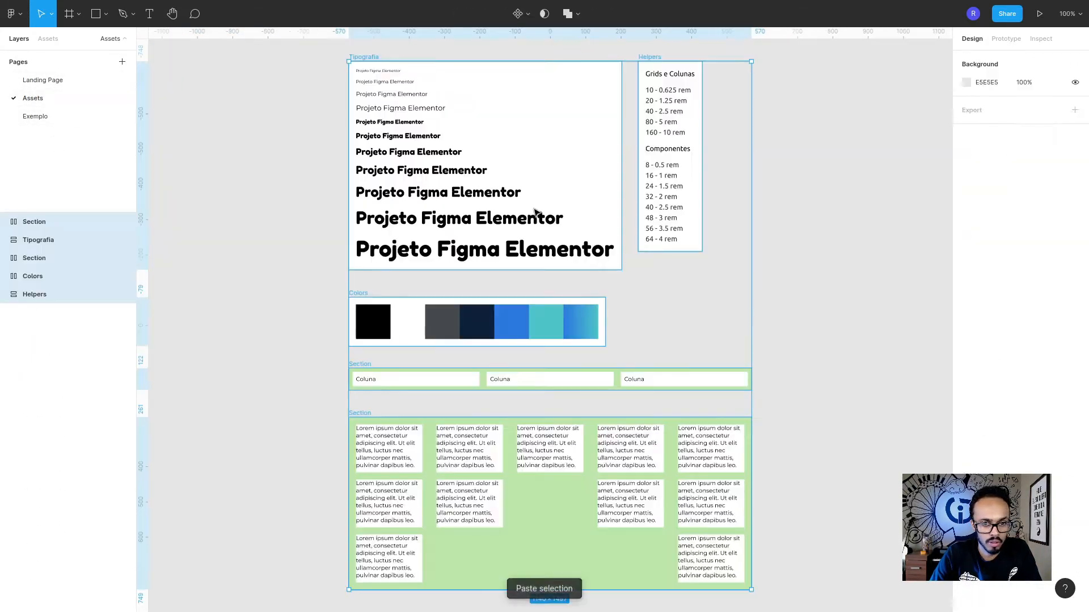
# Step: Move Section - Header and Section - Destaque from the Landing Page to the Assets page and place them beside the typography and helpers
pyautogui.click(42, 80)
pyautogui.hotkey('shift', '1')
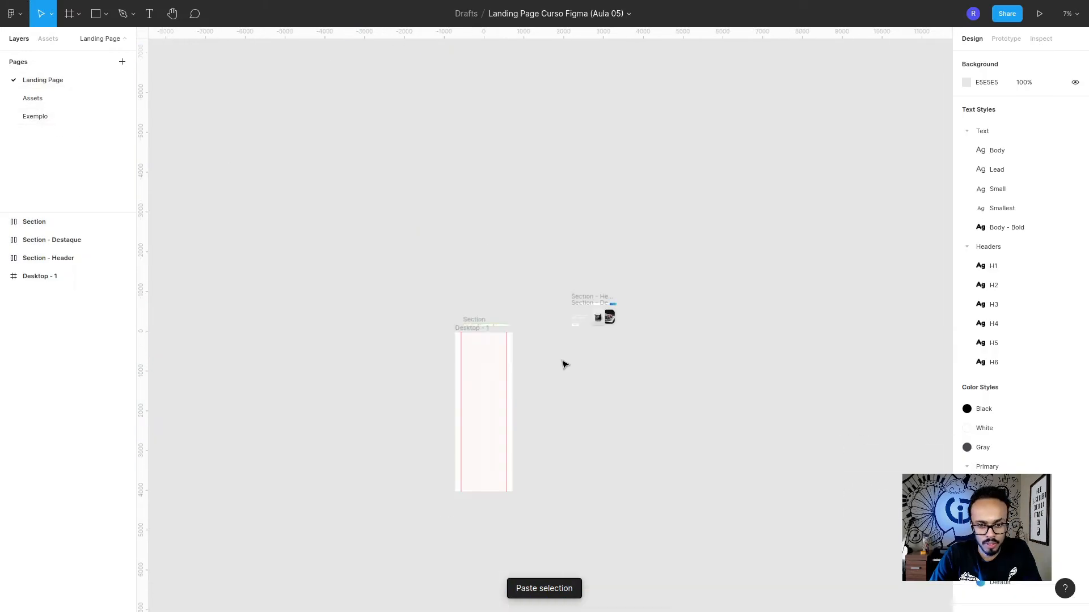
pyautogui.moveTo(530, 158); pyautogui.dragTo(729, 377)
pyautogui.hotkey('ctrl', 'x')
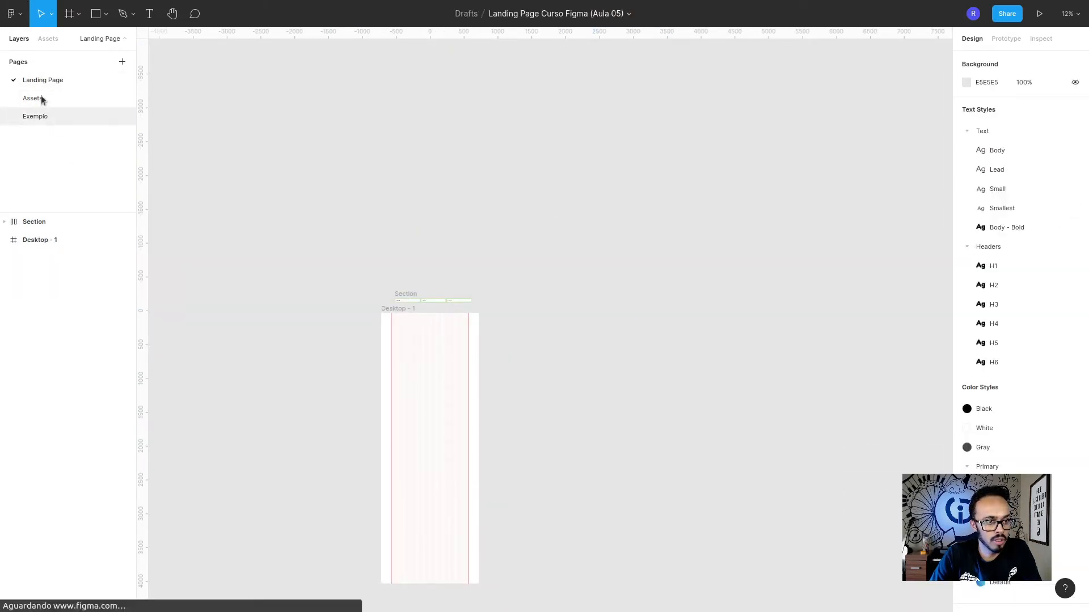
pyautogui.click(34, 99)
pyautogui.hotkey('ctrl', 'v')
pyautogui.hotkey('shift', '1')
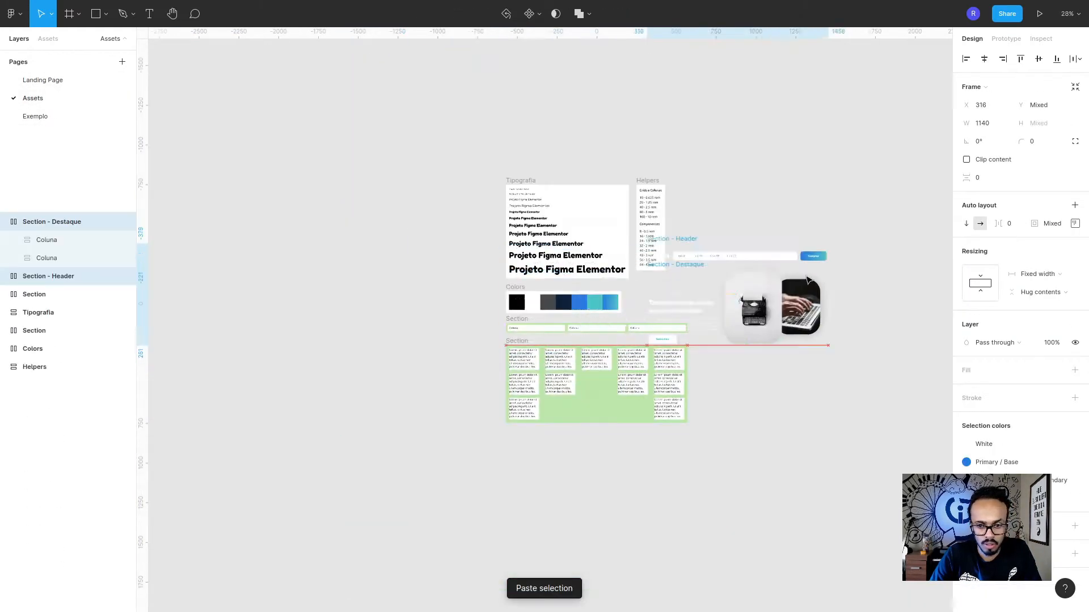
pyautogui.moveTo(809, 280); pyautogui.dragTo(899, 235)
# Step: Place the three-column Section inside the Desktop - 1 frame on the Landing Page, aligned to the column guides at X 150, Y 55
pyautogui.click(75, 115)
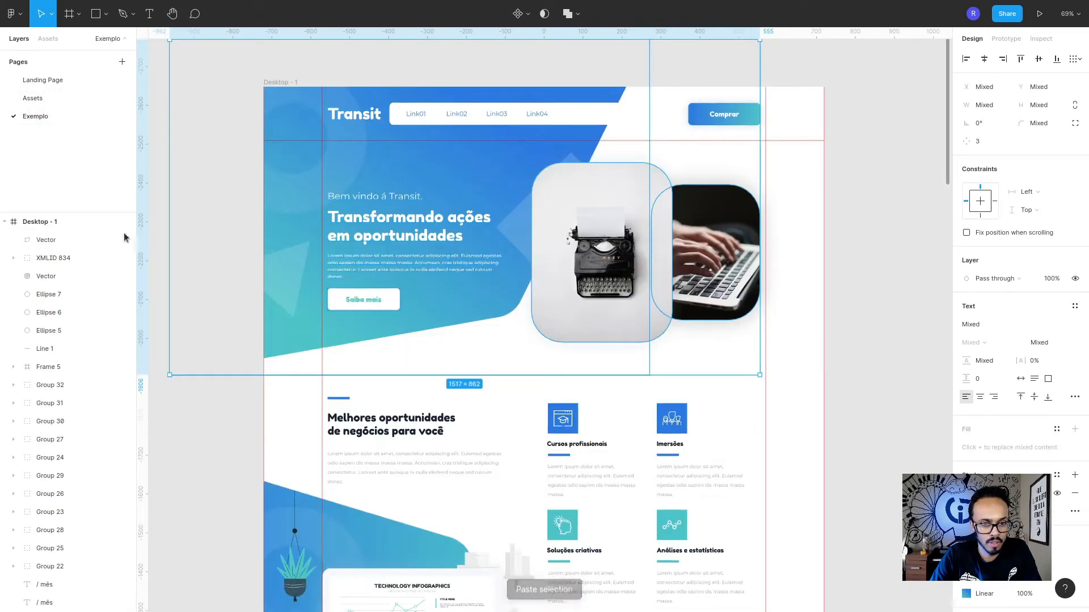
pyautogui.click(54, 80)
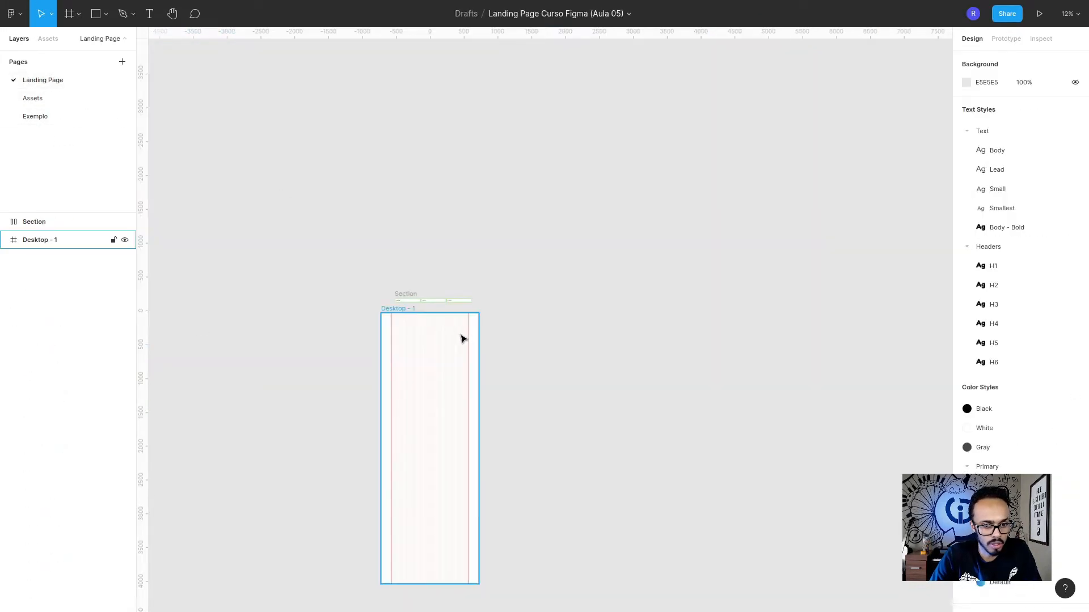
pyautogui.scroll(6, 411, 364)
pyautogui.click(39, 222)
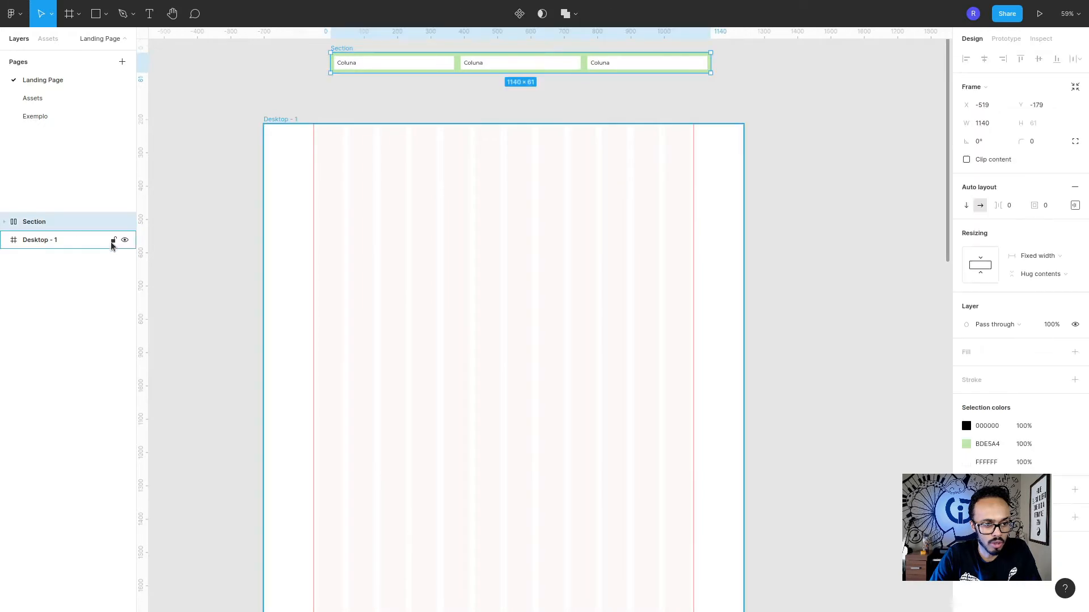
pyautogui.click(30, 294)
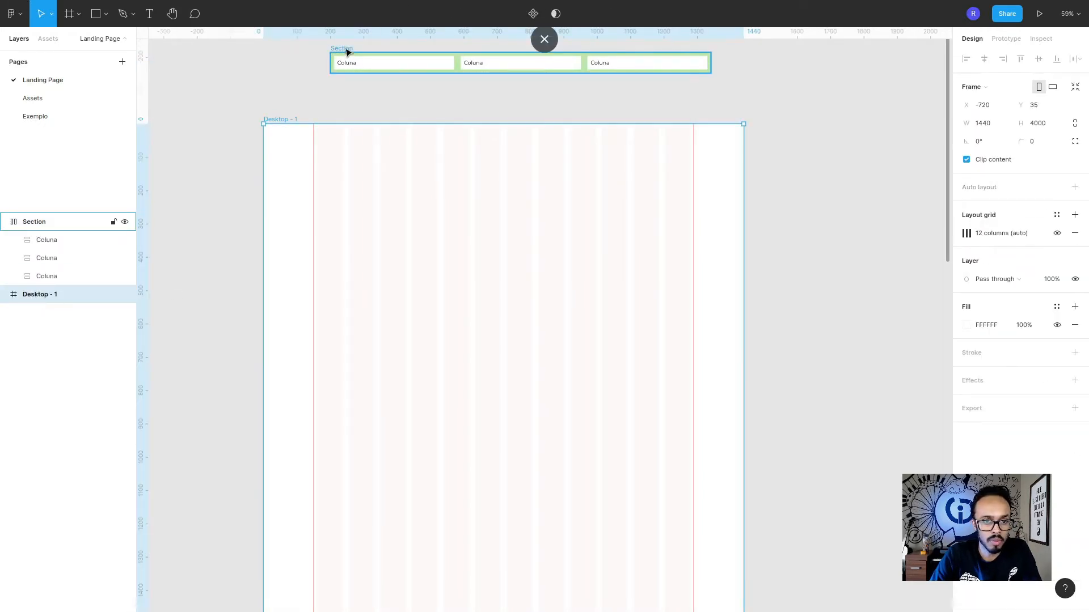
pyautogui.moveTo(346, 49); pyautogui.dragTo(332, 142)
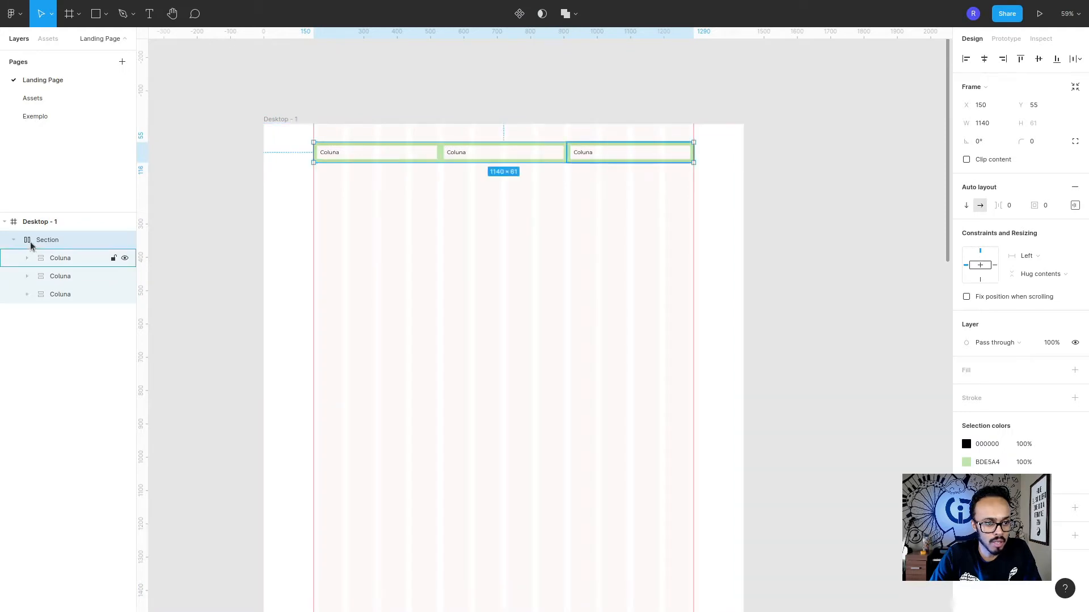
# Step: Rename the section inside Desktop - 1 as "Section - Header"
pyautogui.doubleClick(48, 240)
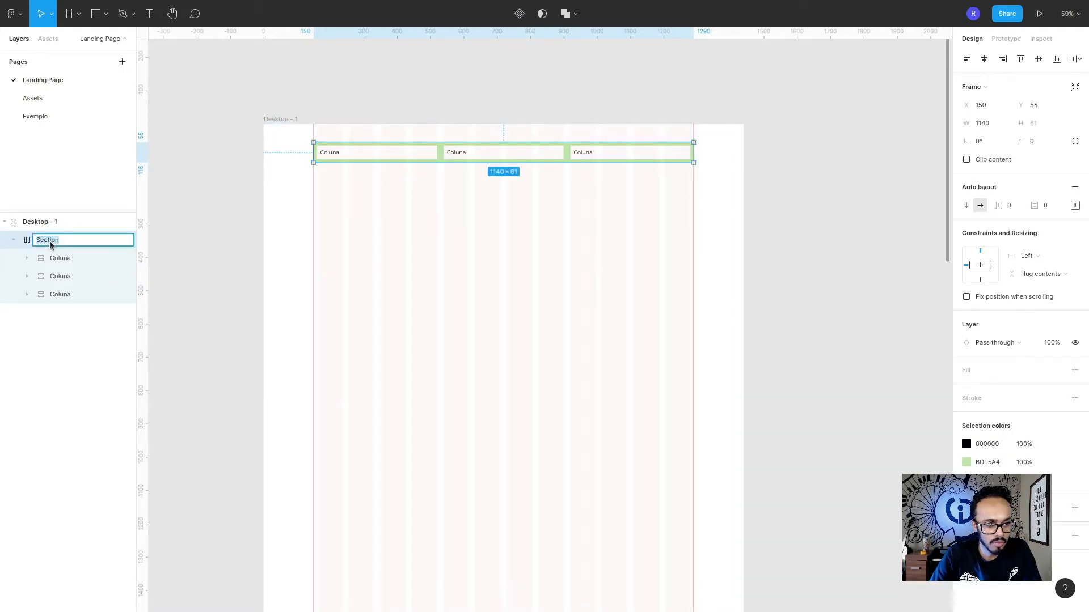
pyautogui.write('- ')
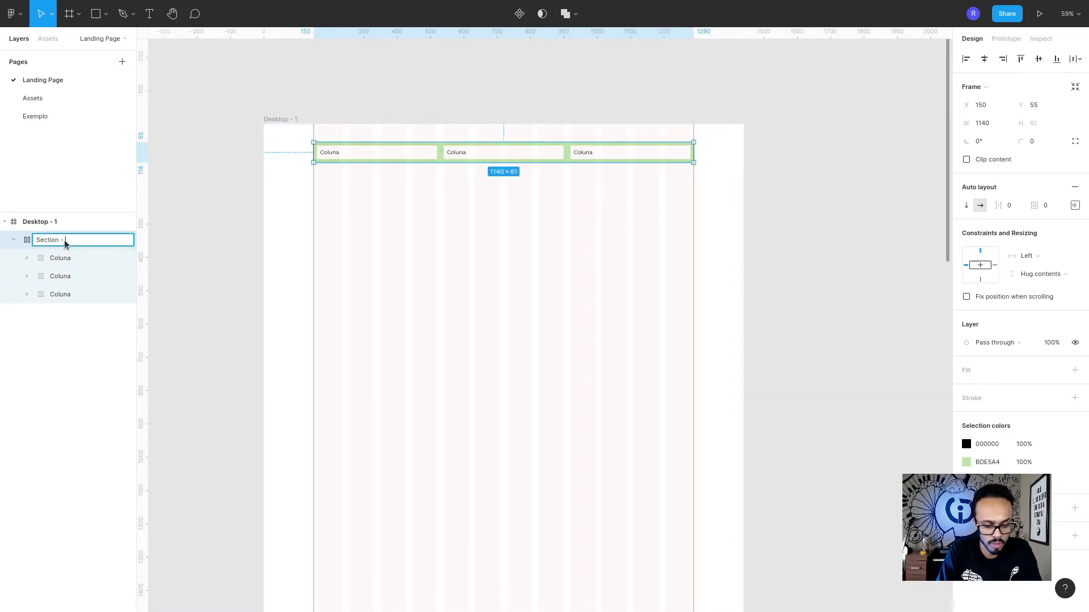
pyautogui.write('Header')
pyautogui.press('Return')
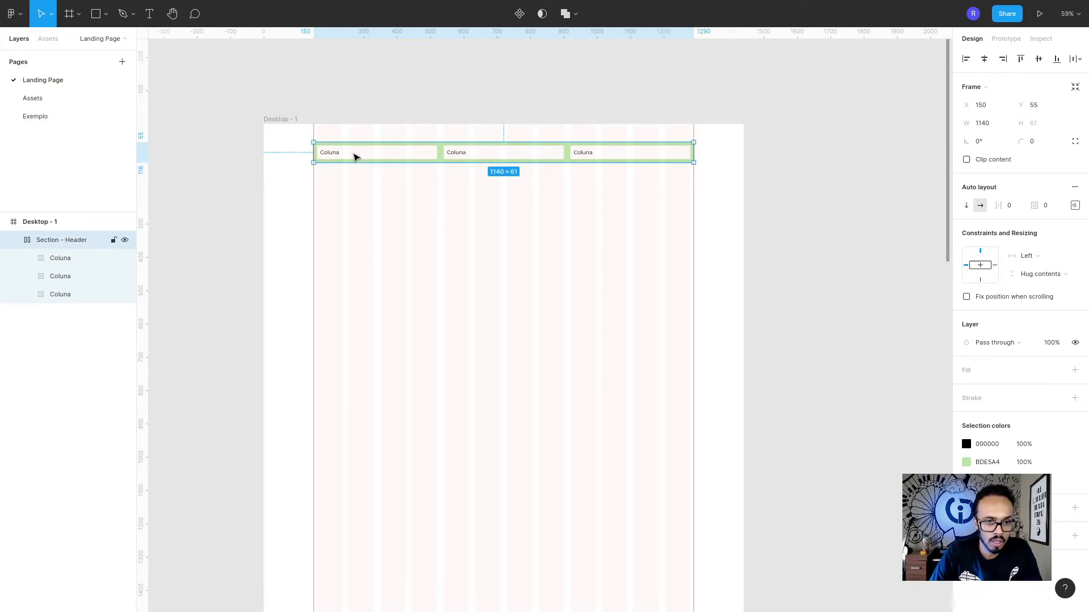
# Step: Duplicate Section - Header, place the copy below it at Y 460 and rename it "Section - Destaque"
pyautogui.hotkey('ctrl', 'd')
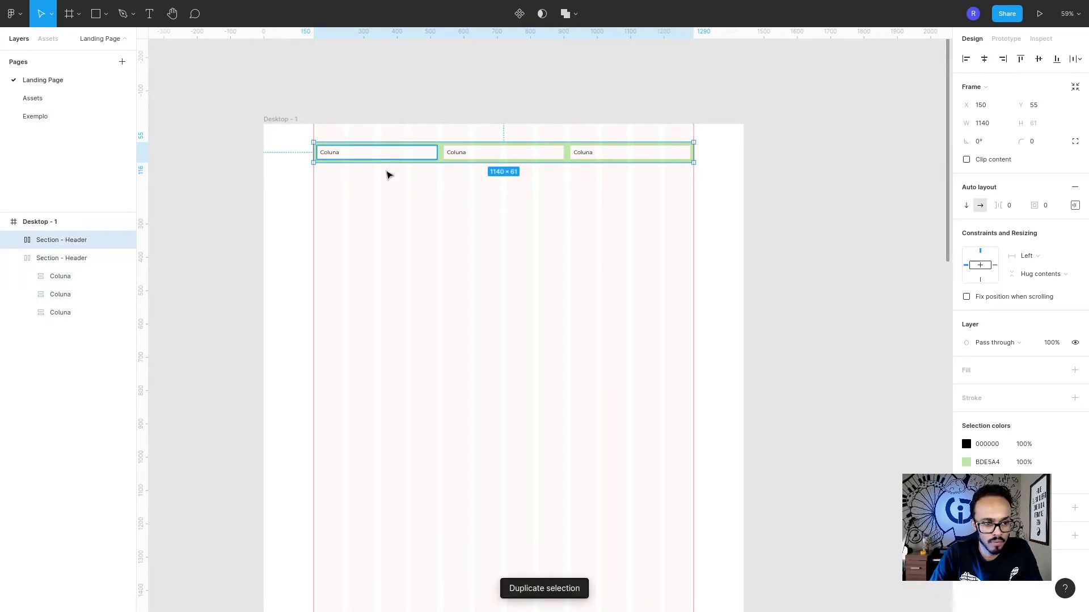
pyautogui.moveTo(363, 158); pyautogui.dragTo(361, 291)
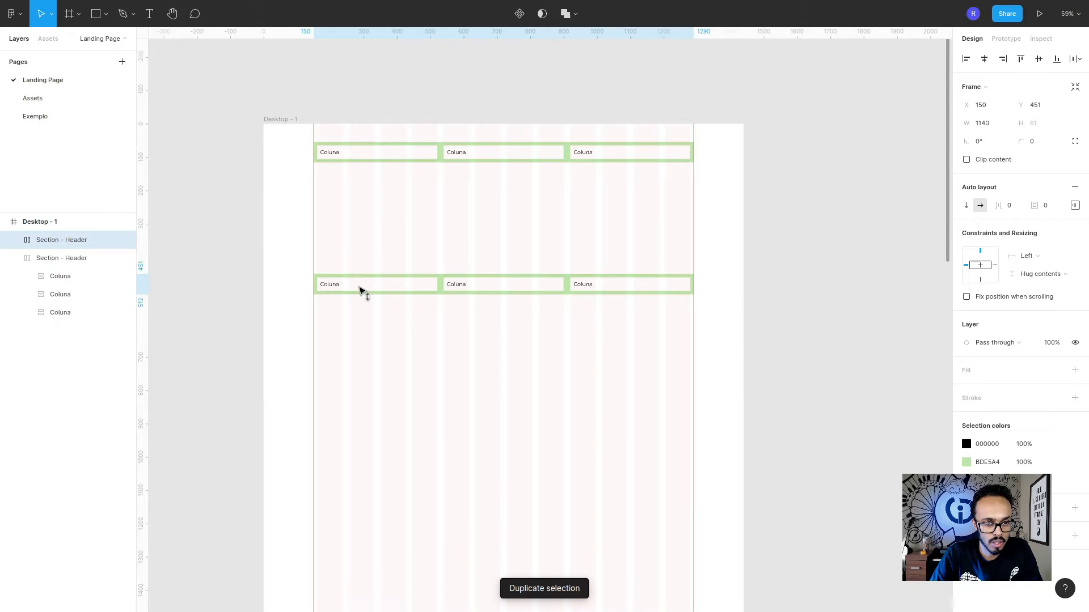
pyautogui.doubleClick(64, 242)
pyautogui.click(64, 241)
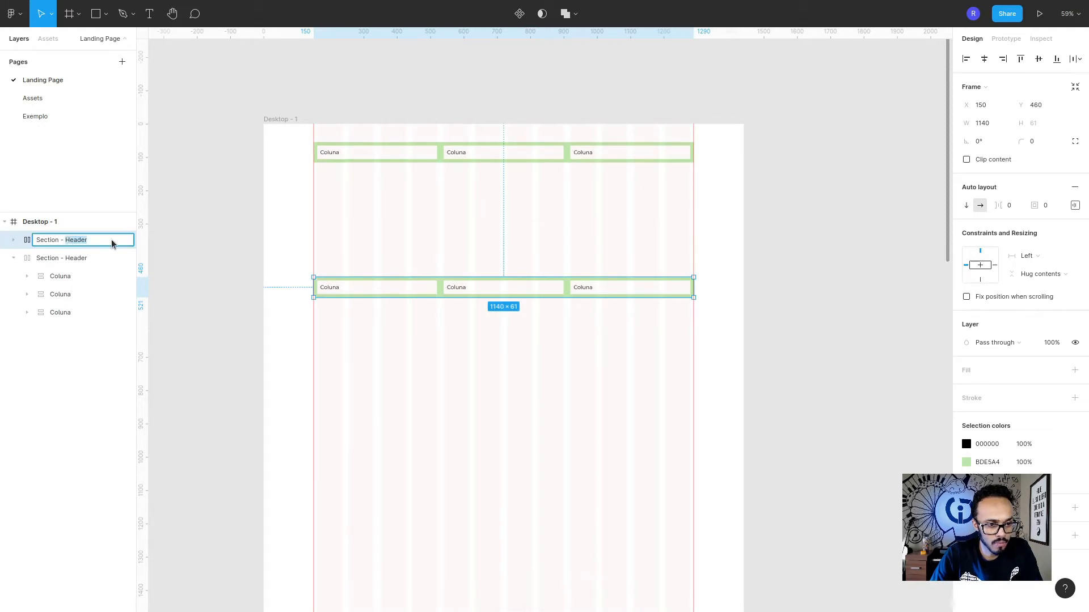
pyautogui.write('Destauq')
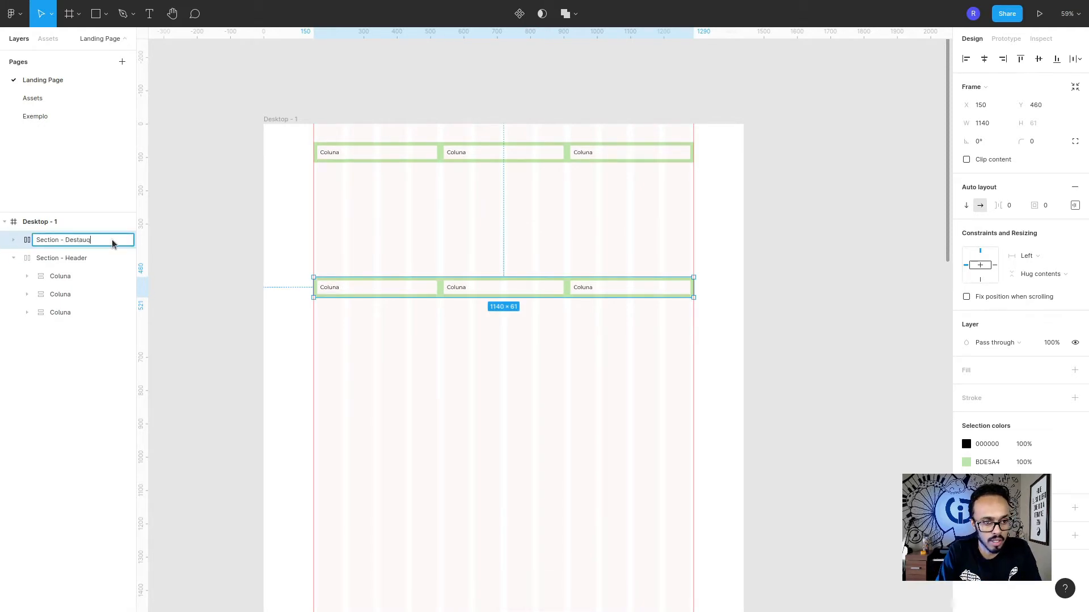
pyautogui.write('ue')
# Step: Select all columns using the green BDE5A4 colour in Section - Header and Section - Destaque and remove their fill
pyautogui.moveTo(238, 82); pyautogui.dragTo(814, 359)
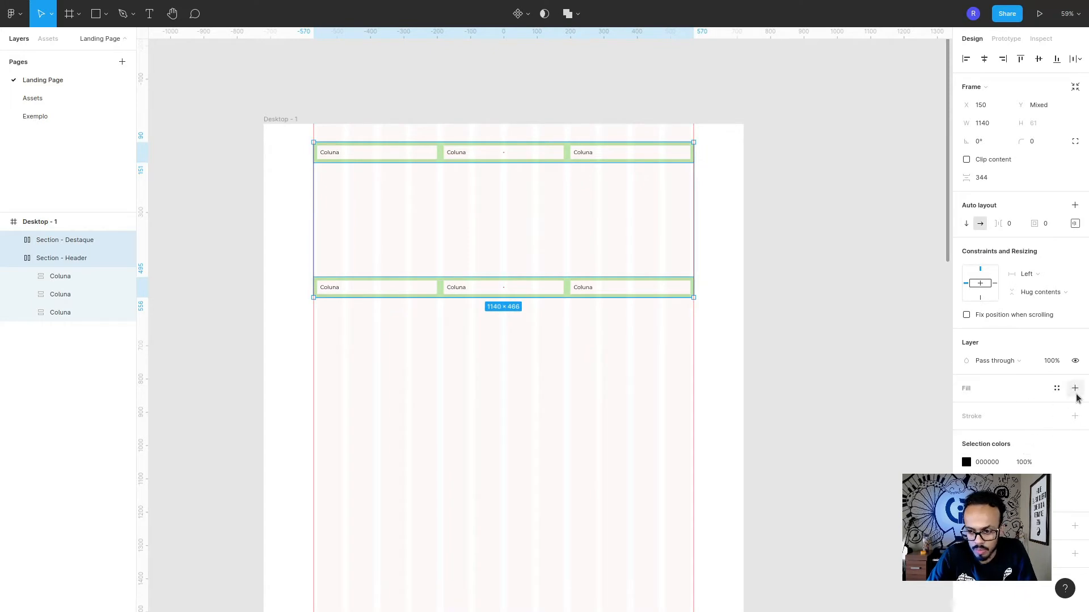
pyautogui.click(452, 308)
pyautogui.moveTo(305, 98); pyautogui.dragTo(733, 344)
pyautogui.click(1058, 481)
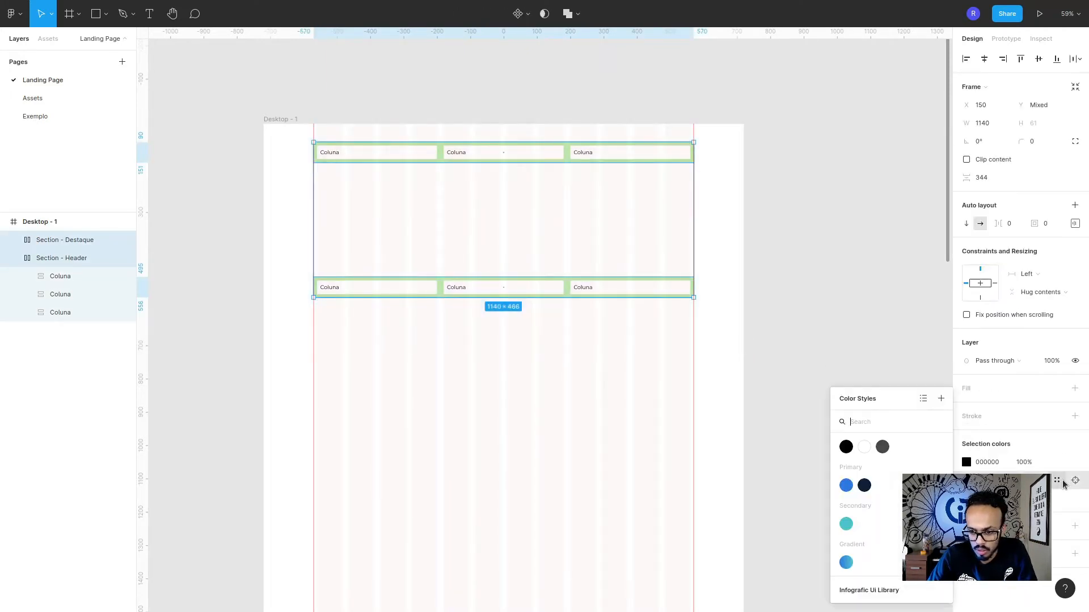
pyautogui.click(1075, 481)
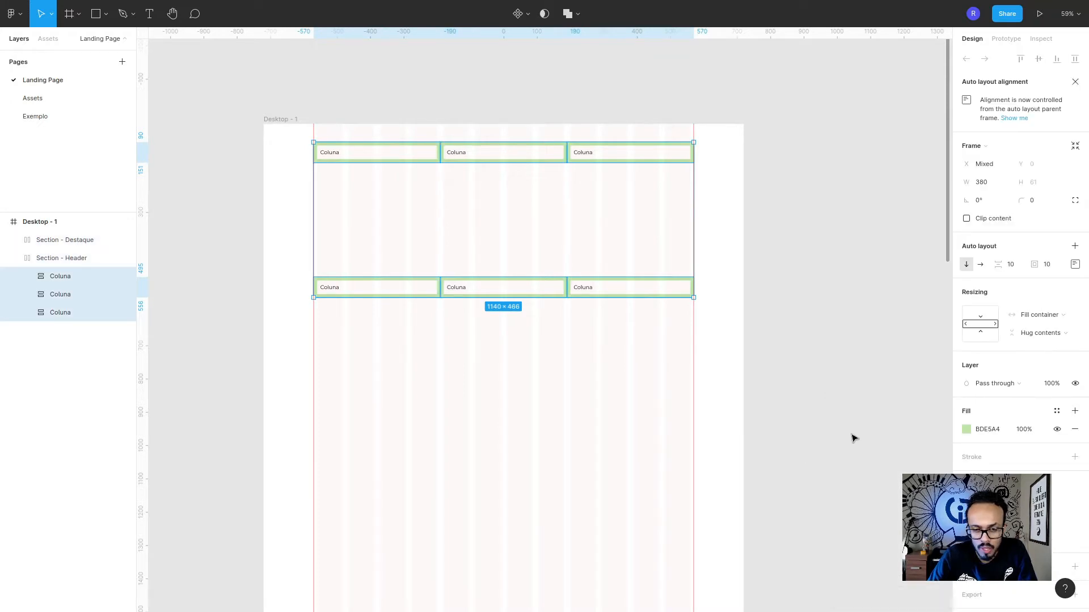
pyautogui.moveTo(276, 96); pyautogui.dragTo(734, 358)
pyautogui.moveTo(995, 470)
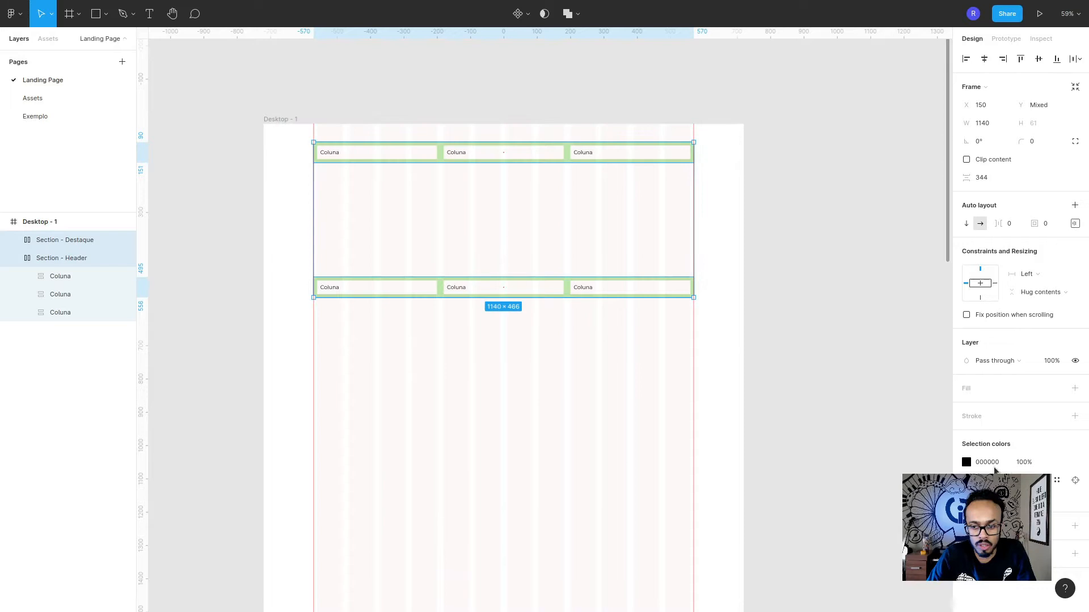
pyautogui.click(1076, 482)
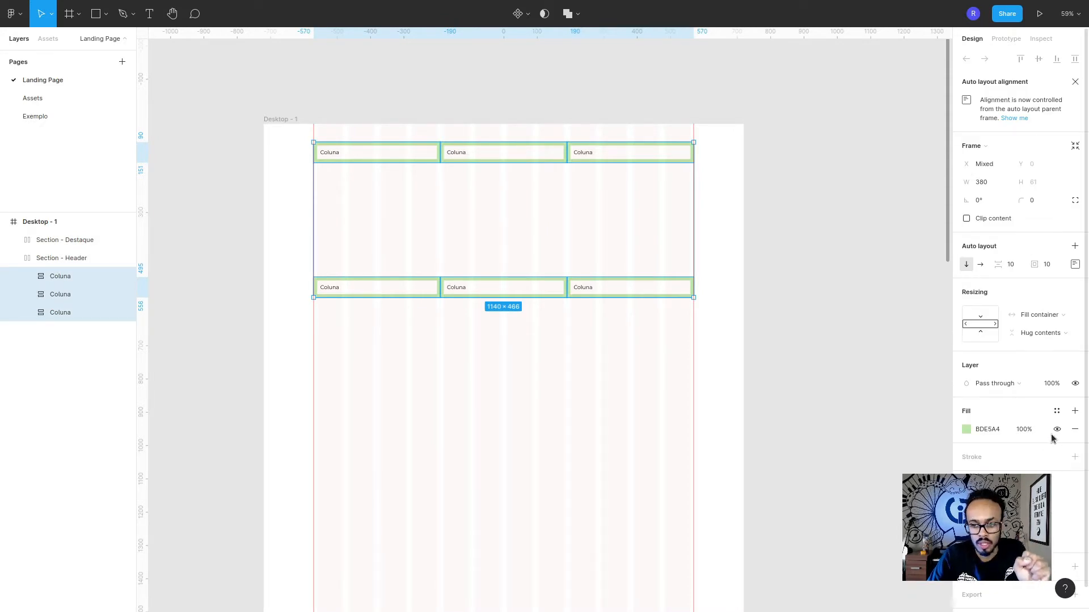
pyautogui.click(1074, 432)
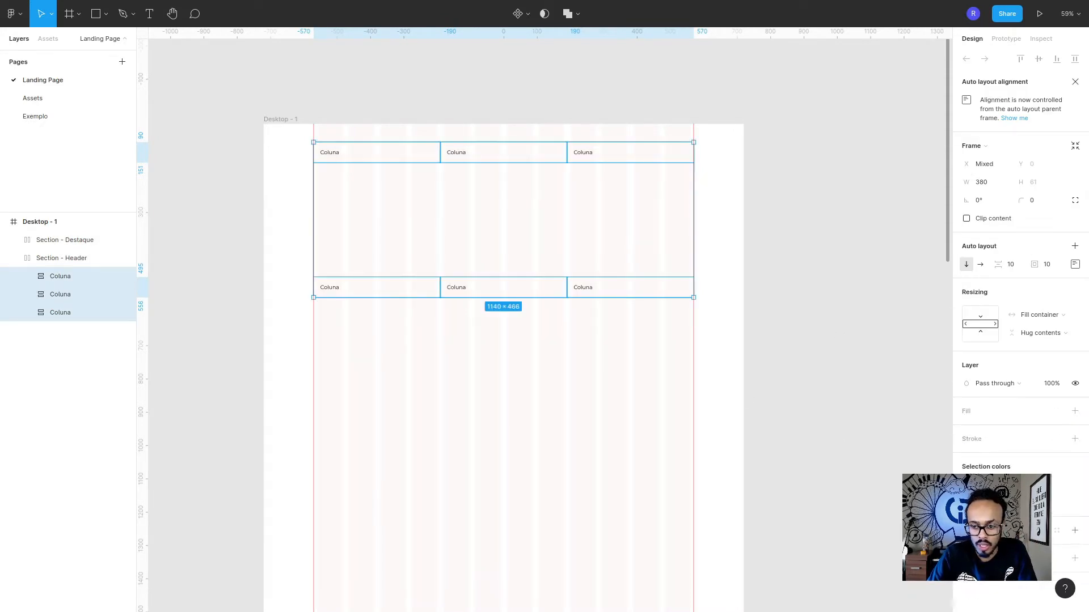
pyautogui.moveTo(250, 94); pyautogui.dragTo(822, 379)
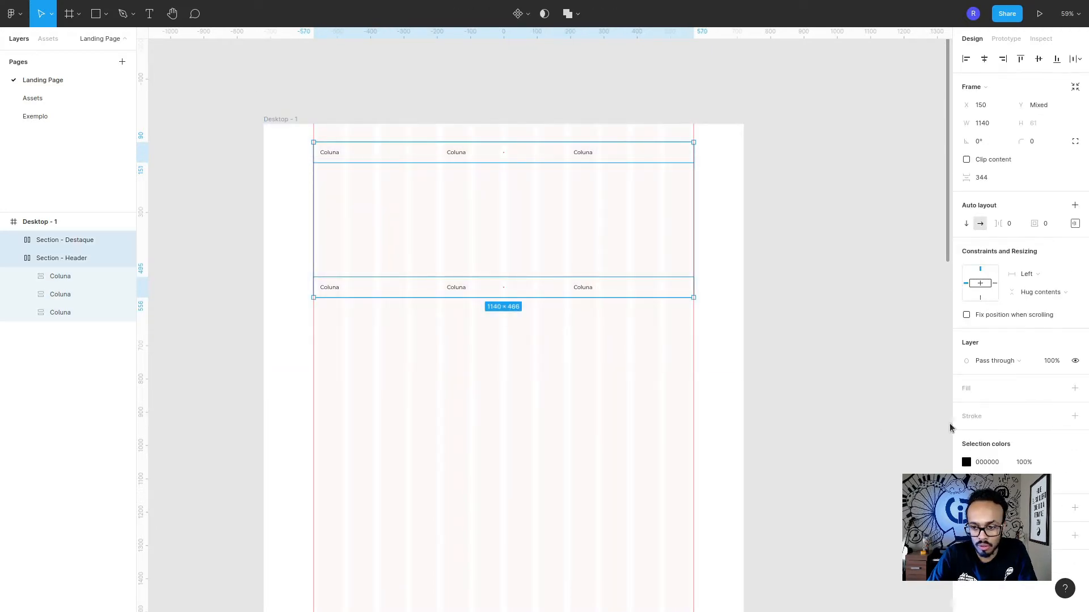
pyautogui.click(722, 321)
pyautogui.scroll(3, 418, 170)
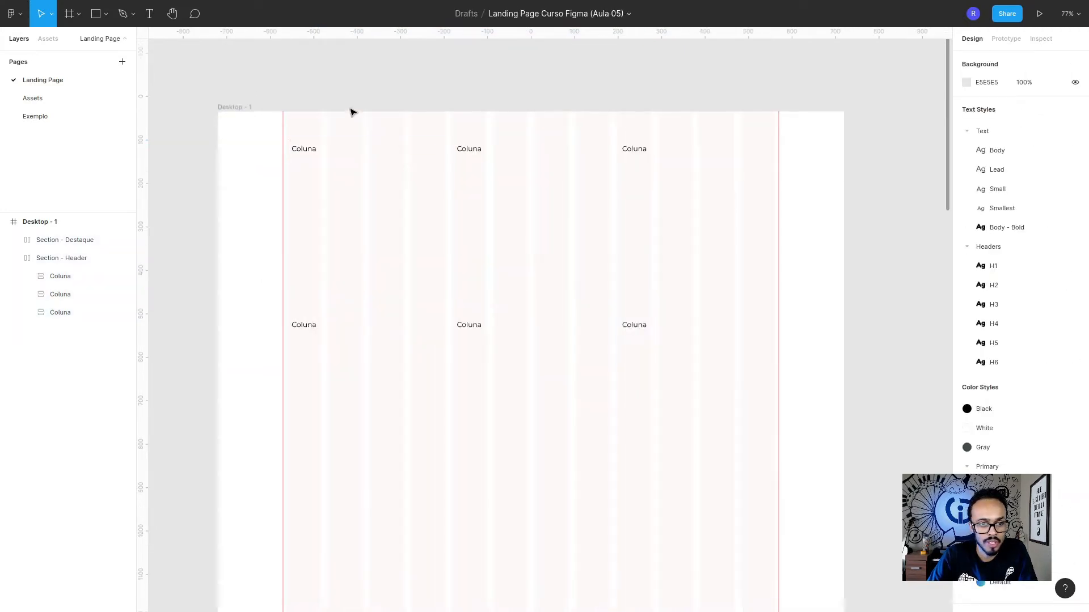
pyautogui.click(297, 145)
pyautogui.scroll(5, 388, 106)
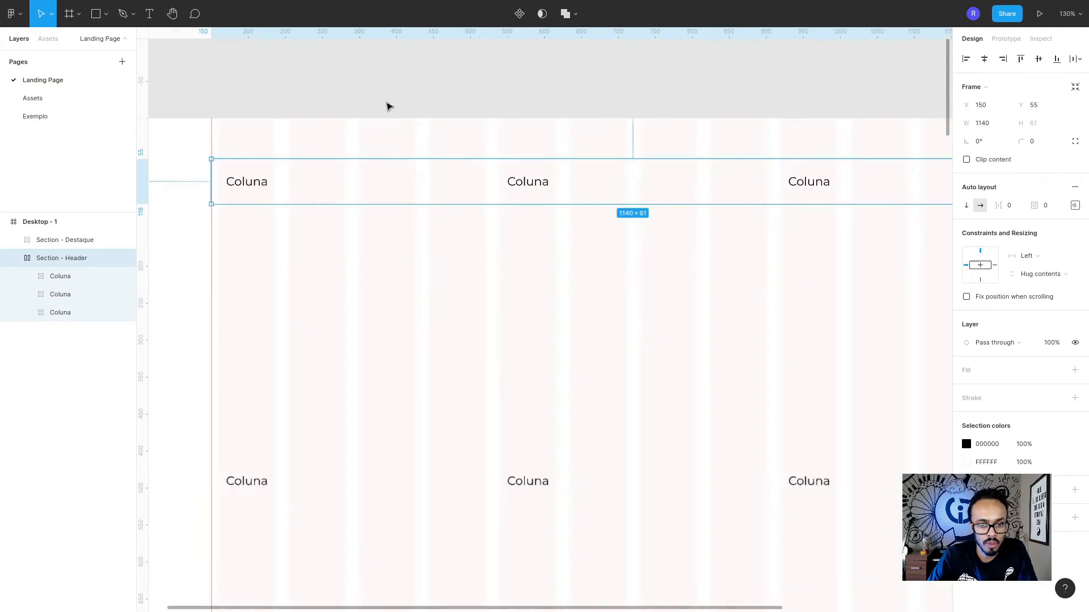
pyautogui.scroll(-2, 389, 106)
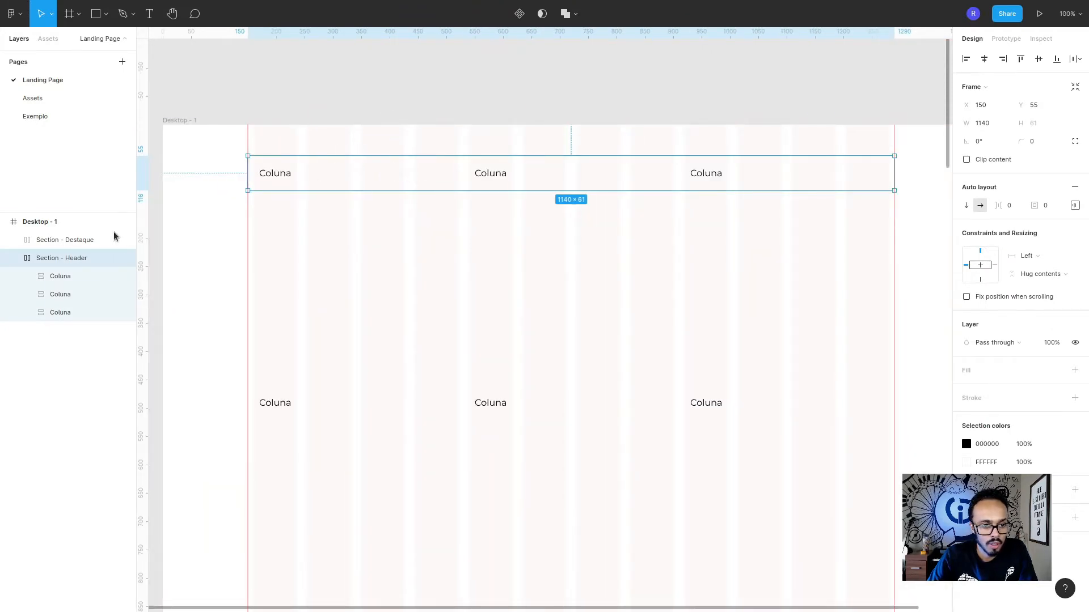
# Step: Hide Section - Destaque in Desktop - 1 and select Section - Header
pyautogui.click(14, 240)
pyautogui.click(58, 276)
pyautogui.click(55, 292)
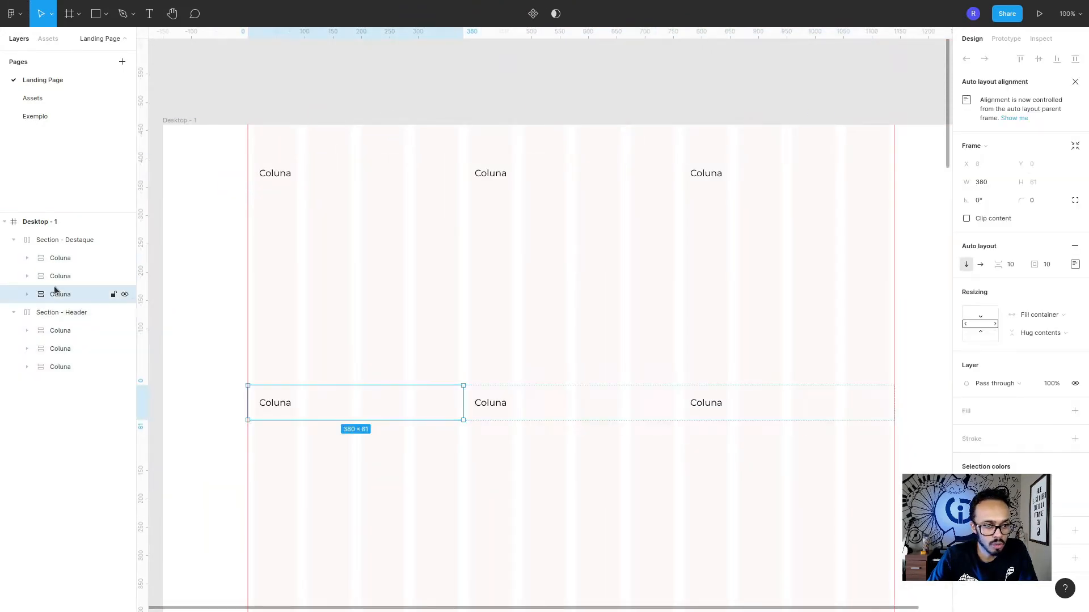
pyautogui.click(25, 276)
pyautogui.click(45, 242)
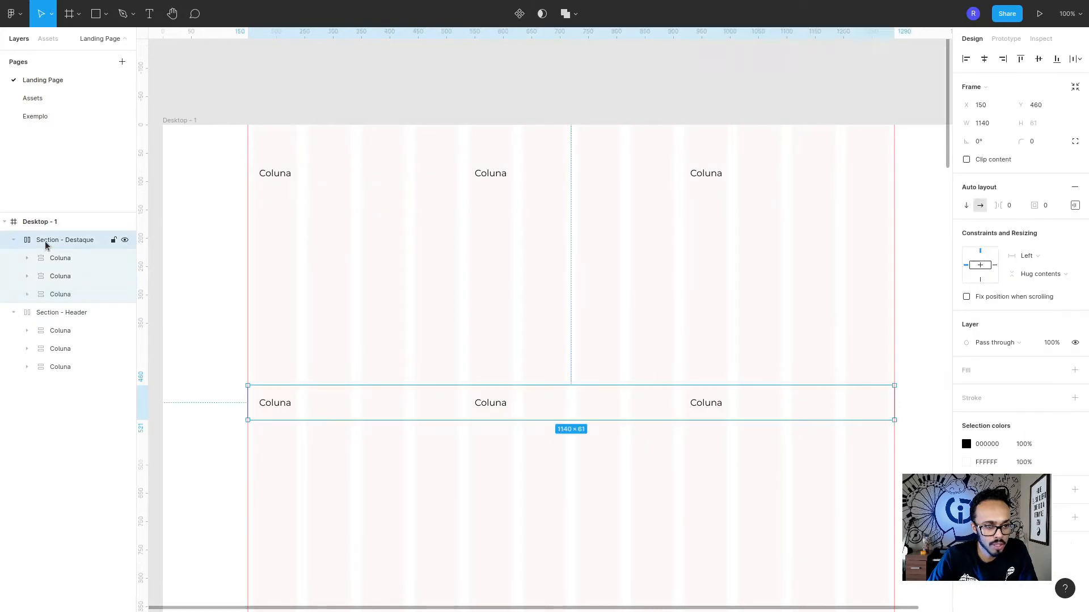
pyautogui.click(125, 240)
pyautogui.click(308, 178)
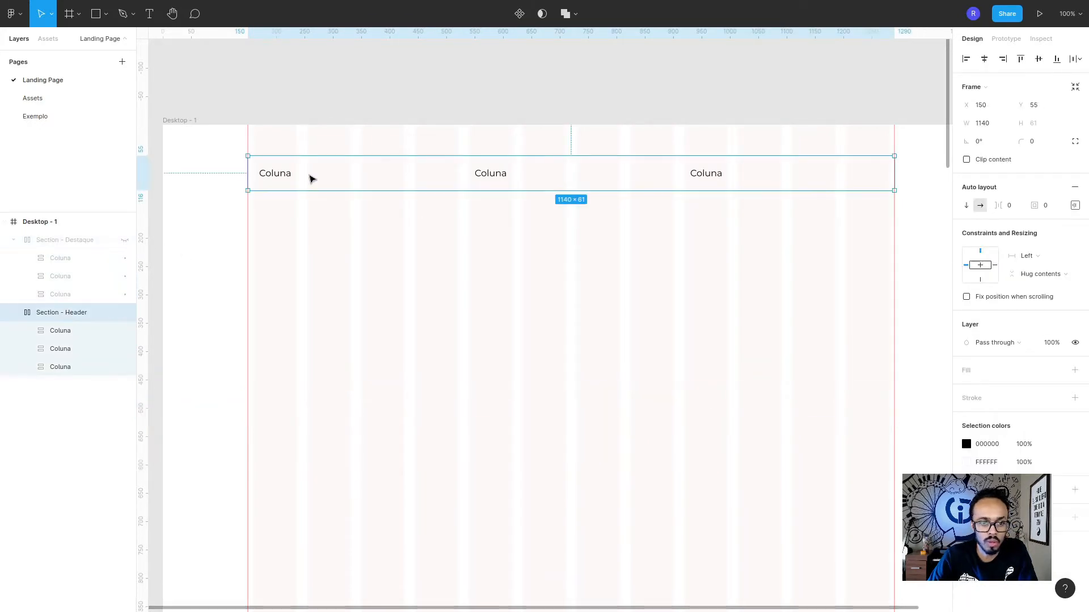
# Step: Examine the header on the Exemplo page, checking its logo text, link bar and Comprar button, and return to the Landing Page
pyautogui.click(42, 118)
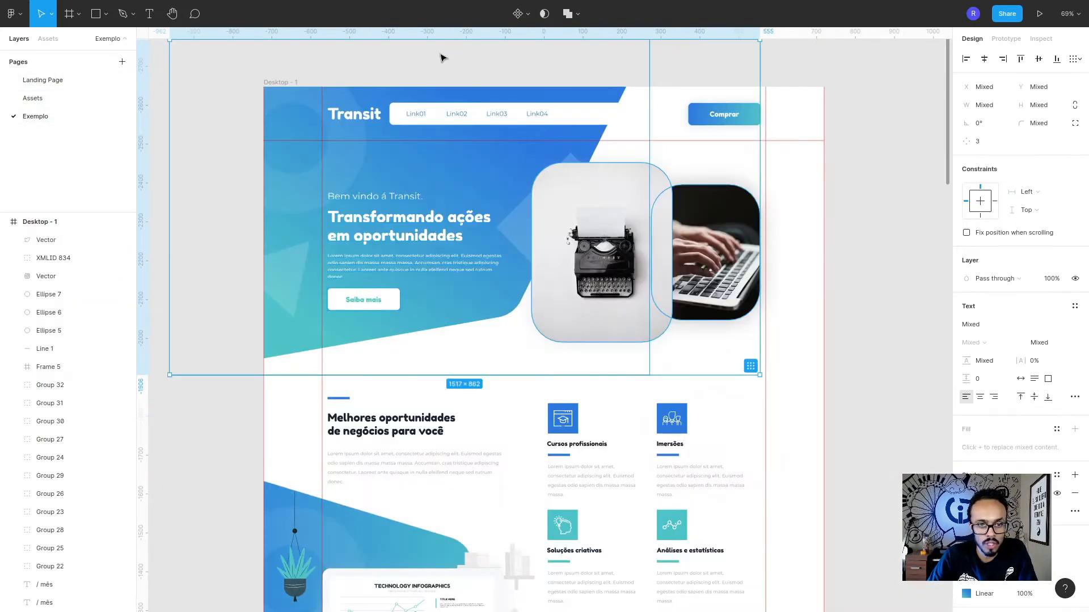
pyautogui.scroll(3, 340, 119)
pyautogui.click(346, 118)
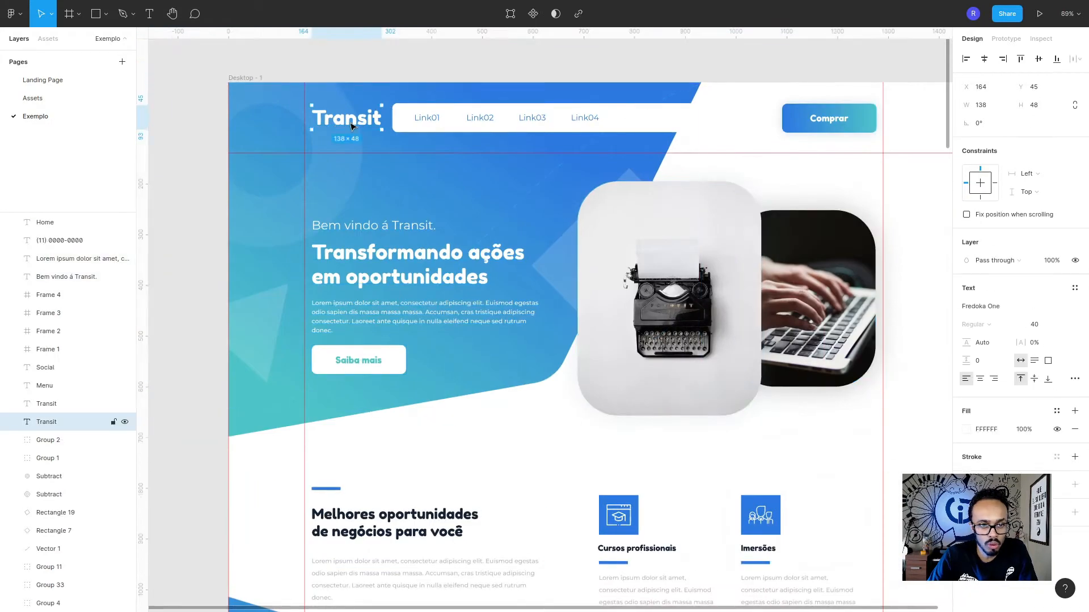
pyautogui.click(422, 119)
pyautogui.click(829, 119)
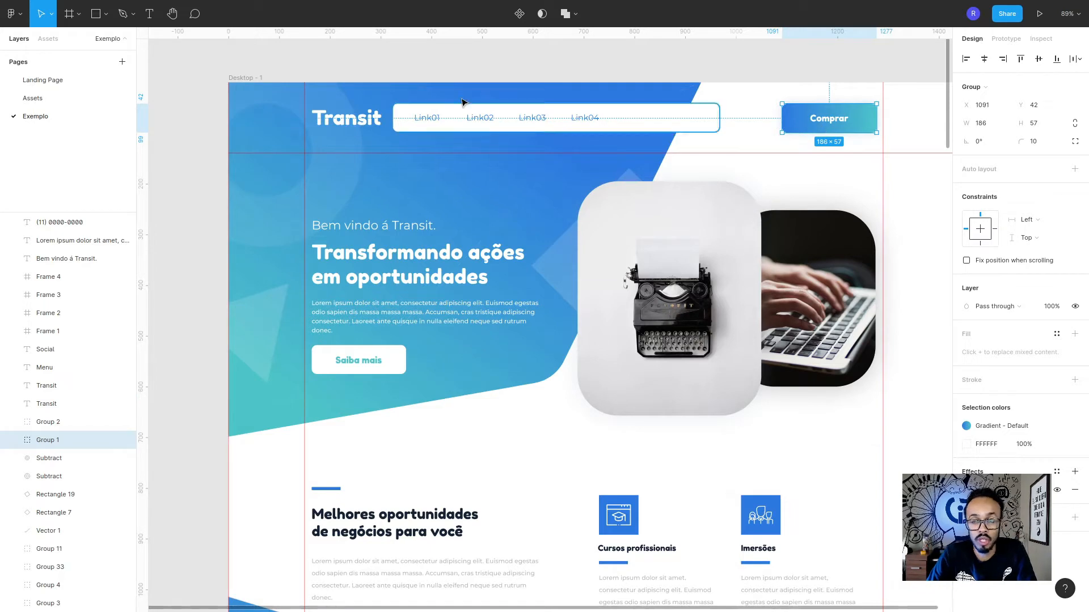
pyautogui.click(36, 80)
pyautogui.hotkey('shift', '2')
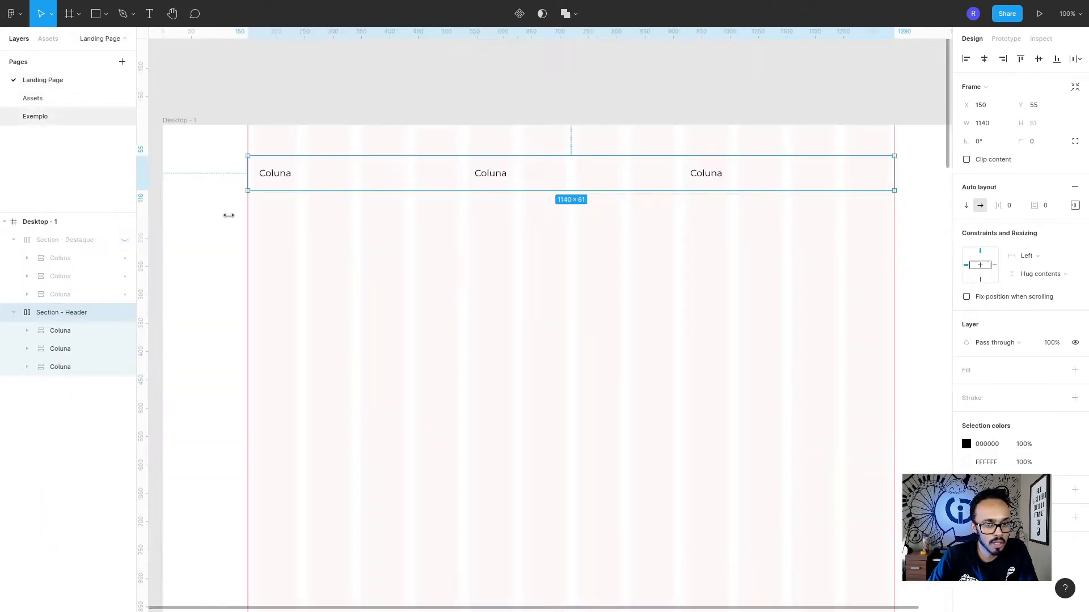
# Step: Rename the three columns of Section - Header, from last to first, as "Coluna - Botão", "Coluna - Navbar" and "Coluna - Logo"
pyautogui.click(64, 331)
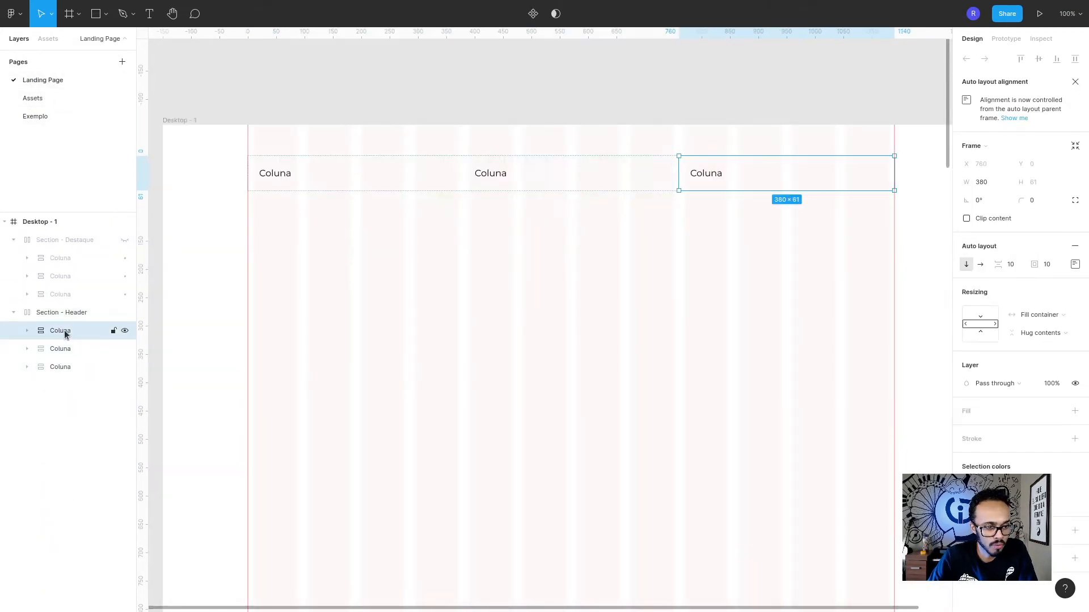
pyautogui.doubleClick(63, 330)
pyautogui.write('- Botão')
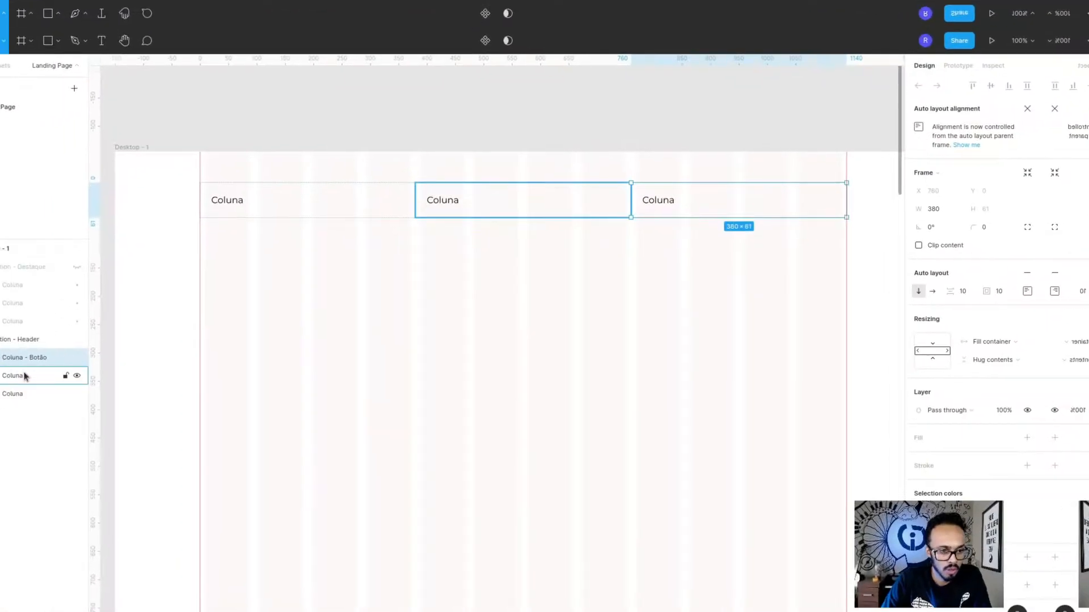
pyautogui.doubleClick(25, 376)
pyautogui.write('- Navbar')
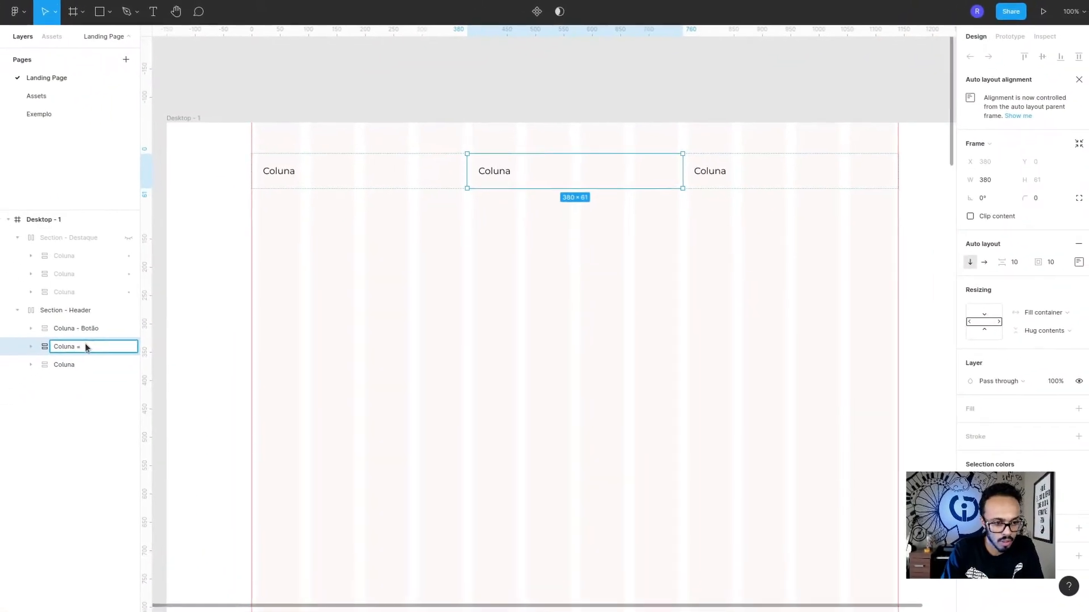
pyautogui.press('Return')
pyautogui.doubleClick(27, 395)
pyautogui.write('- Logo')
pyautogui.press('Return')
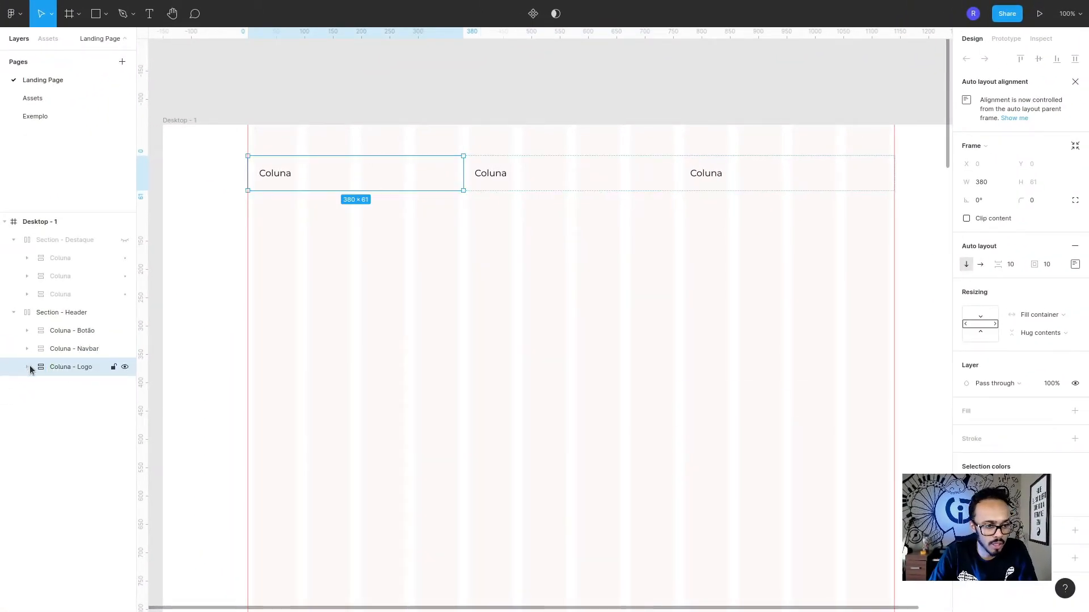
# Step: Delete the Texto placeholder layers from the Botão, Navbar and Logo columns of Section - Header
pyautogui.click(27, 366)
pyautogui.click(27, 330)
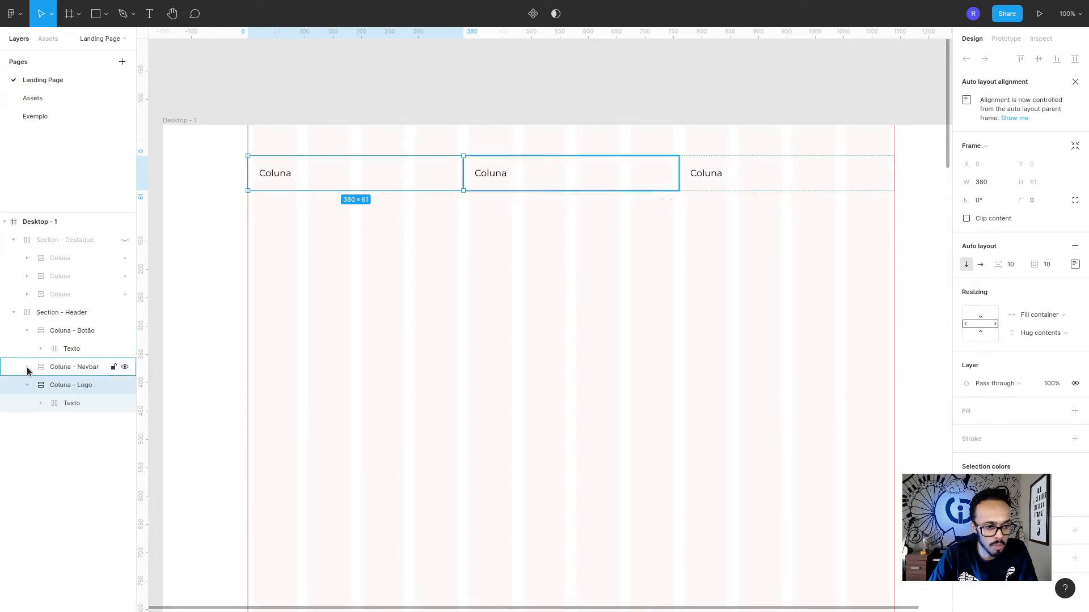
pyautogui.click(27, 367)
pyautogui.click(68, 421)
pyautogui.click(80, 381)
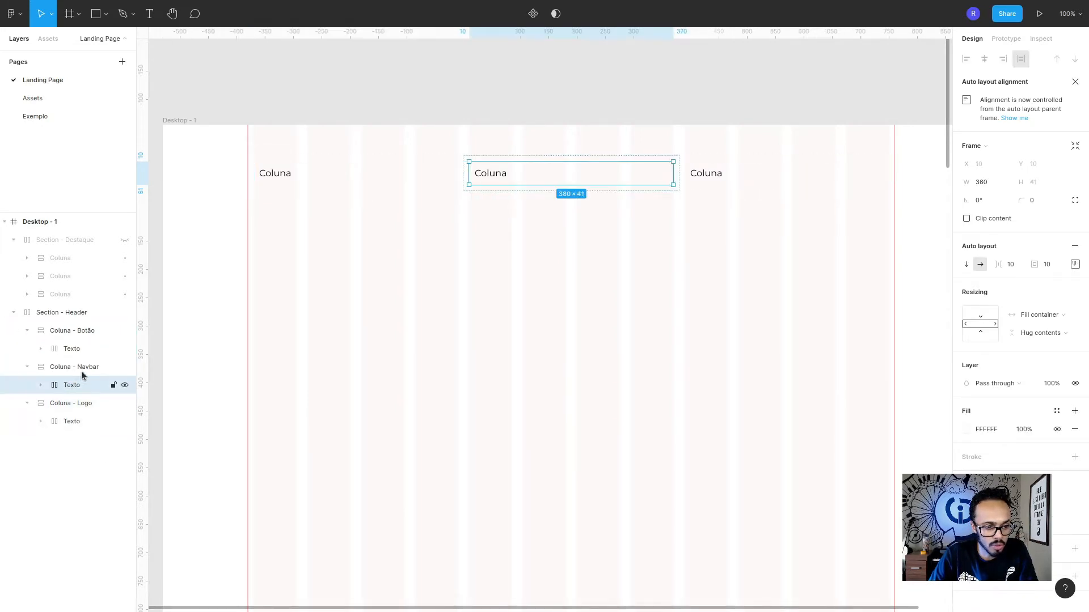
pyautogui.click(81, 420)
pyautogui.click(79, 387)
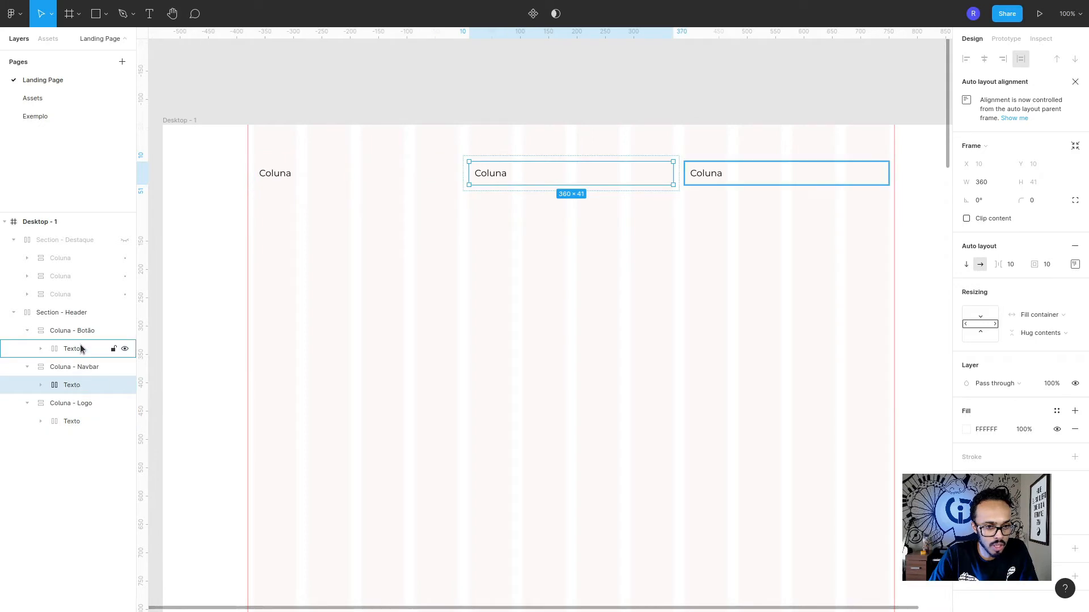
pyautogui.click(79, 349)
pyautogui.click(79, 422)
pyautogui.keyDown('shift'); pyautogui.click(80, 384); pyautogui.keyUp('shift')
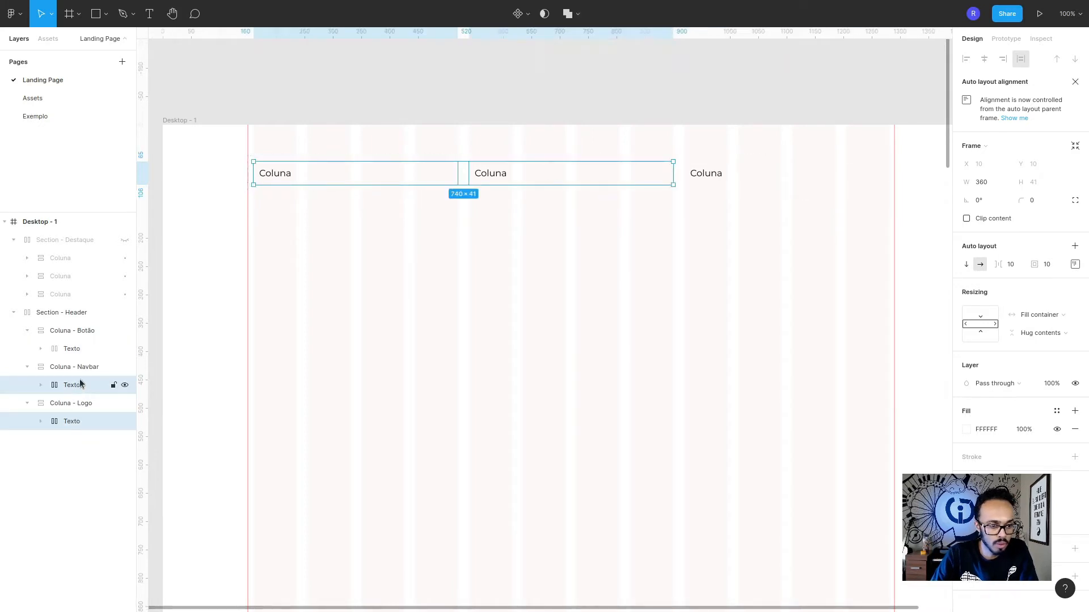
pyautogui.keyDown('shift'); pyautogui.click(76, 347); pyautogui.keyUp('shift')
pyautogui.press('Delete')
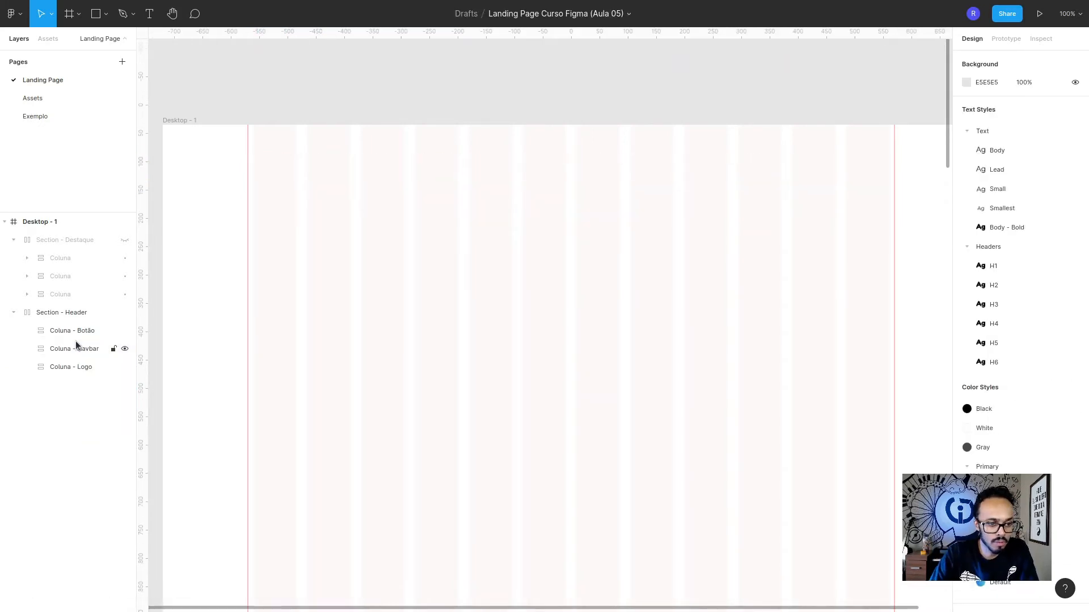
pyautogui.click(76, 338)
pyautogui.click(77, 348)
pyautogui.click(80, 369)
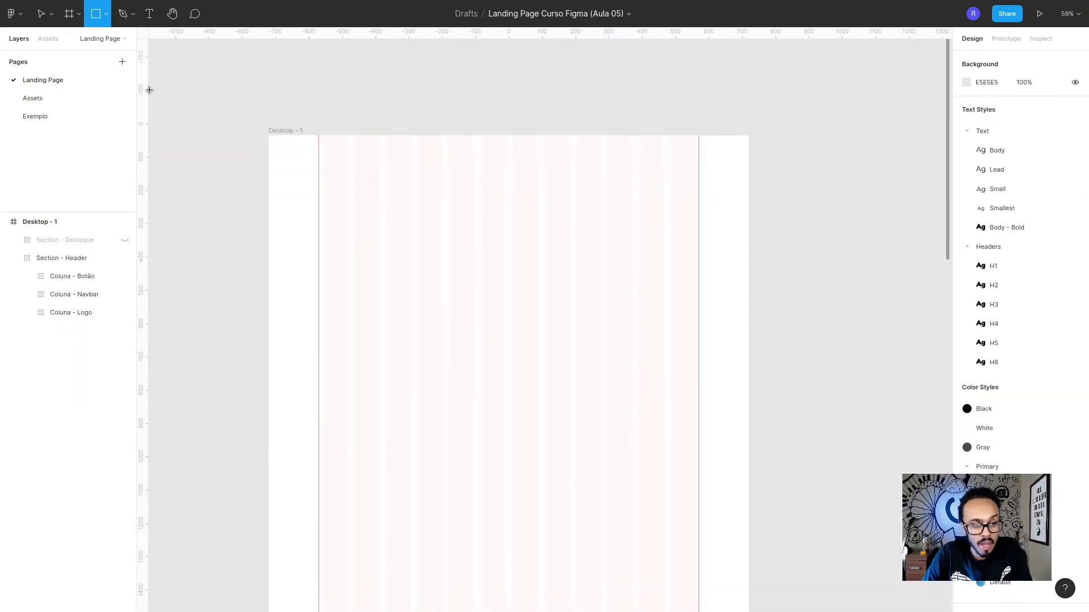
# Step: Check the hero background on the Exemplo page and draw a Landing Page rectangle about 1348 × 878 overlapping Desktop - 1's upper-left corner
pyautogui.click(58, 116)
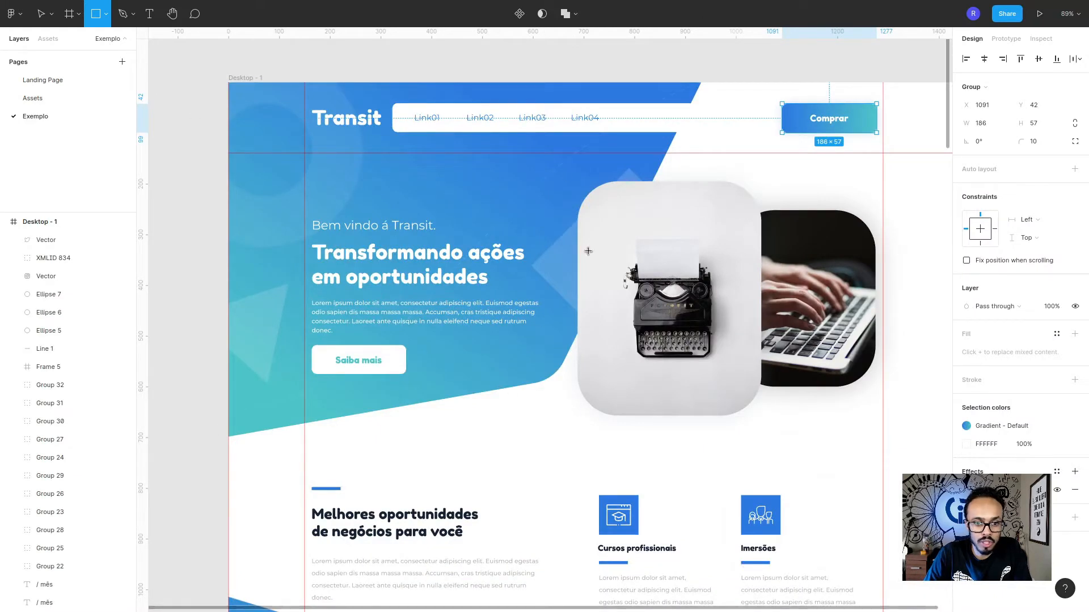
pyautogui.click(39, 82)
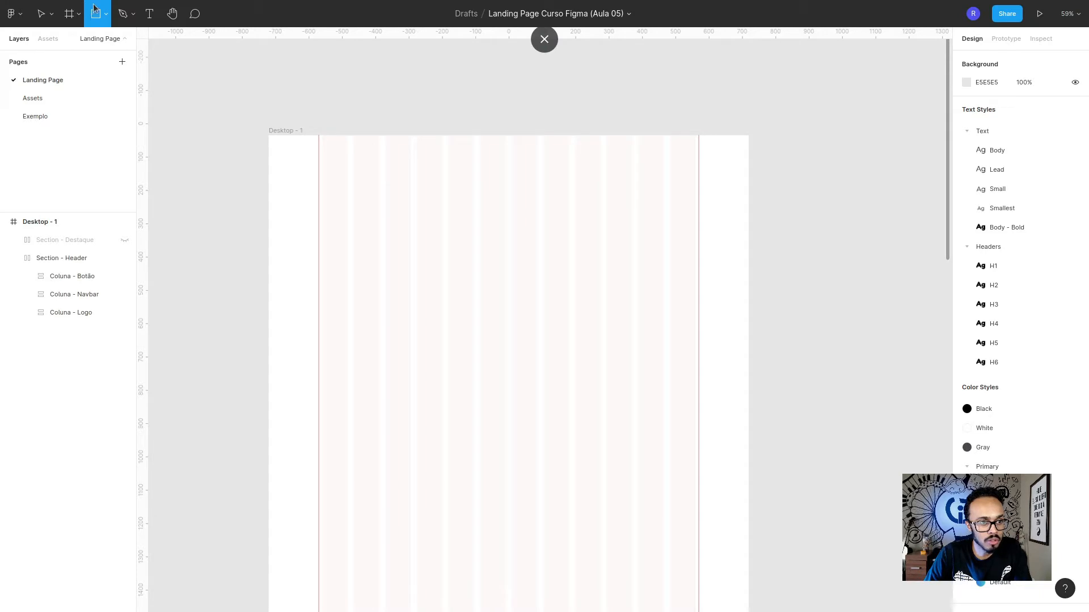
pyautogui.click(108, 21)
pyautogui.click(74, 40)
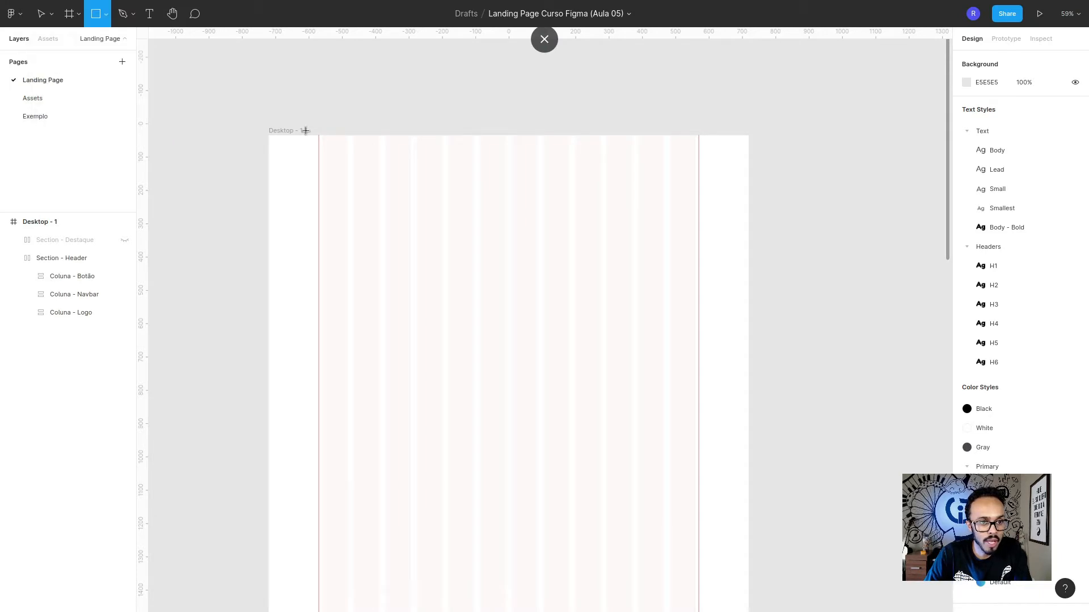
pyautogui.moveTo(204, 72)
pyautogui.mouseDown()
pyautogui.moveTo(652, 351)
pyautogui.moveTo(654, 365)
pyautogui.mouseUp()
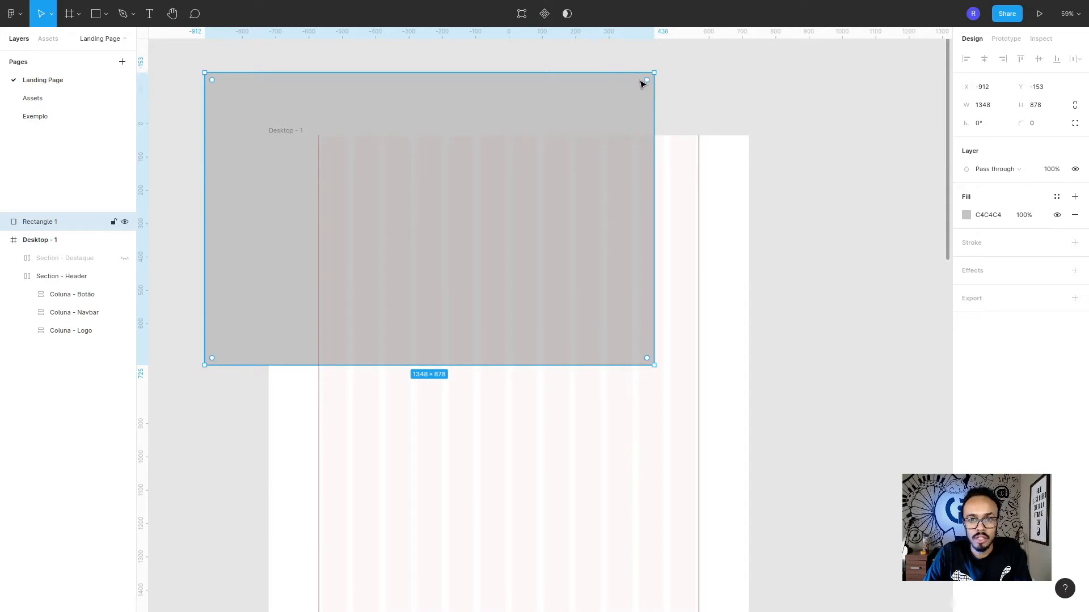
pyautogui.moveTo(382, 120); pyautogui.dragTo(384, 111)
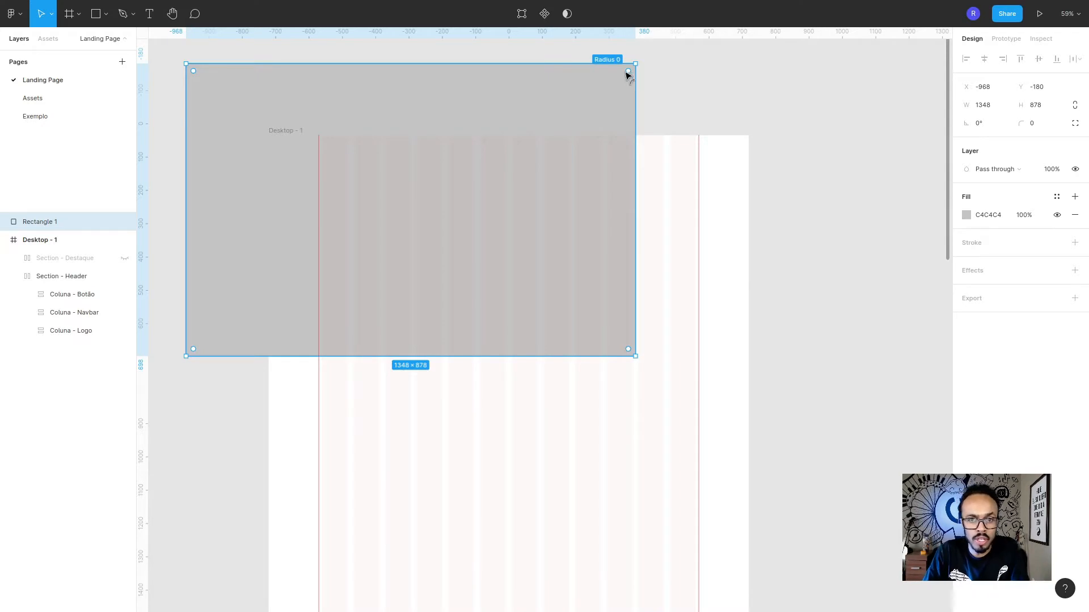
# Step: Round all four corners of the grey rectangle with a radius of 110
pyautogui.moveTo(627, 74); pyautogui.dragTo(580, 82)
pyautogui.click(1035, 127)
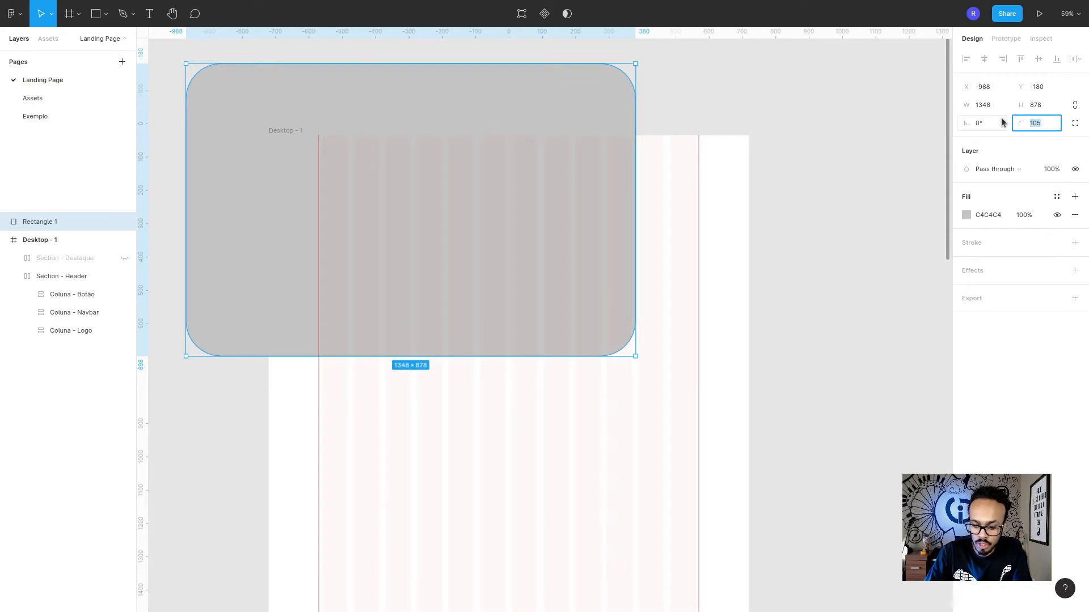
pyautogui.write('110')
pyautogui.press('Return')
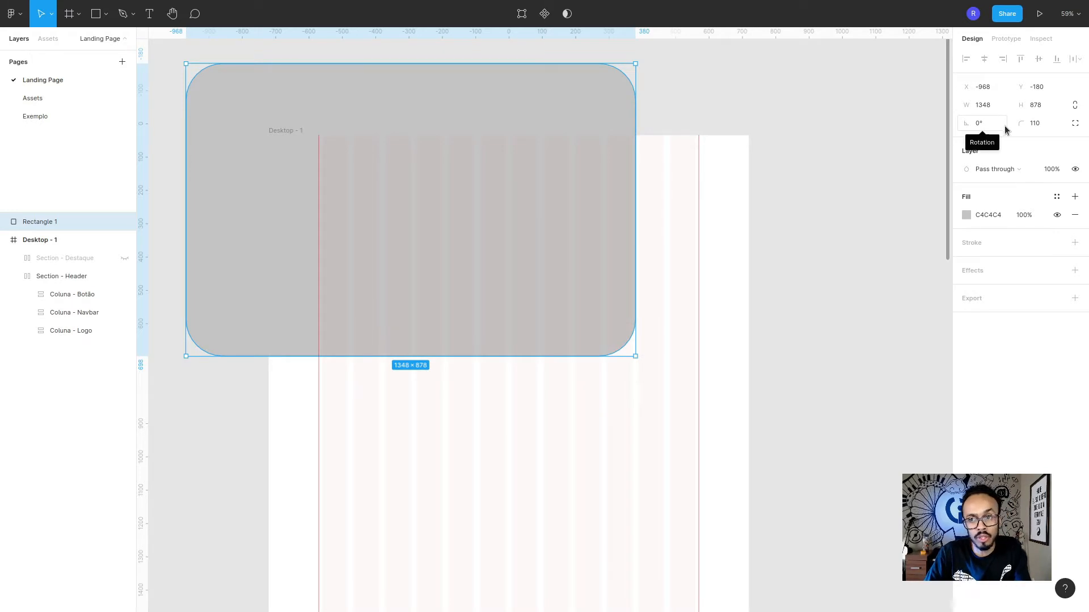
pyautogui.click(1075, 123)
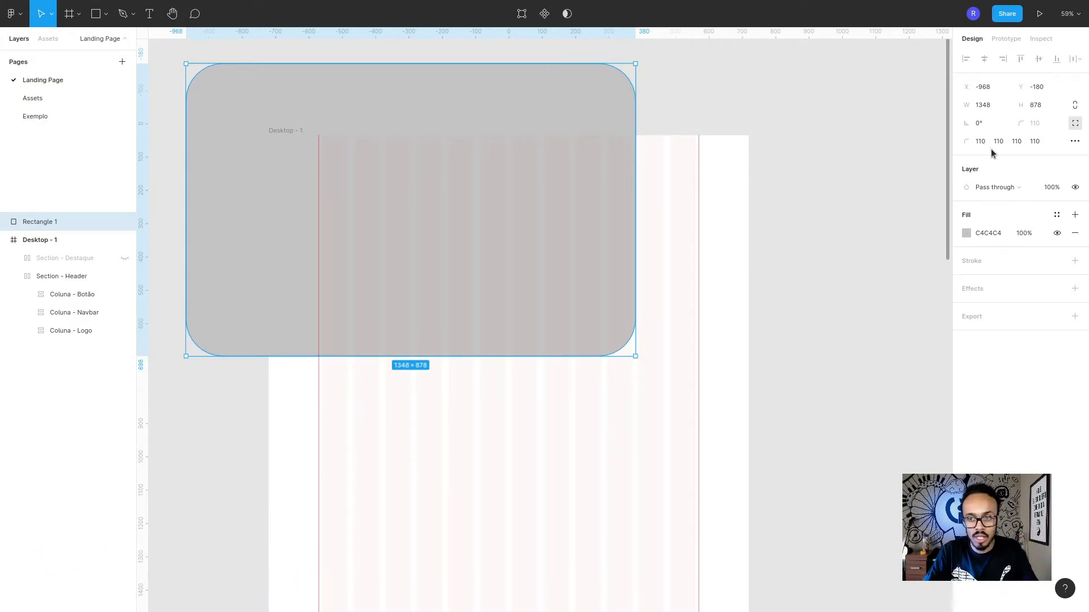
pyautogui.click(1074, 124)
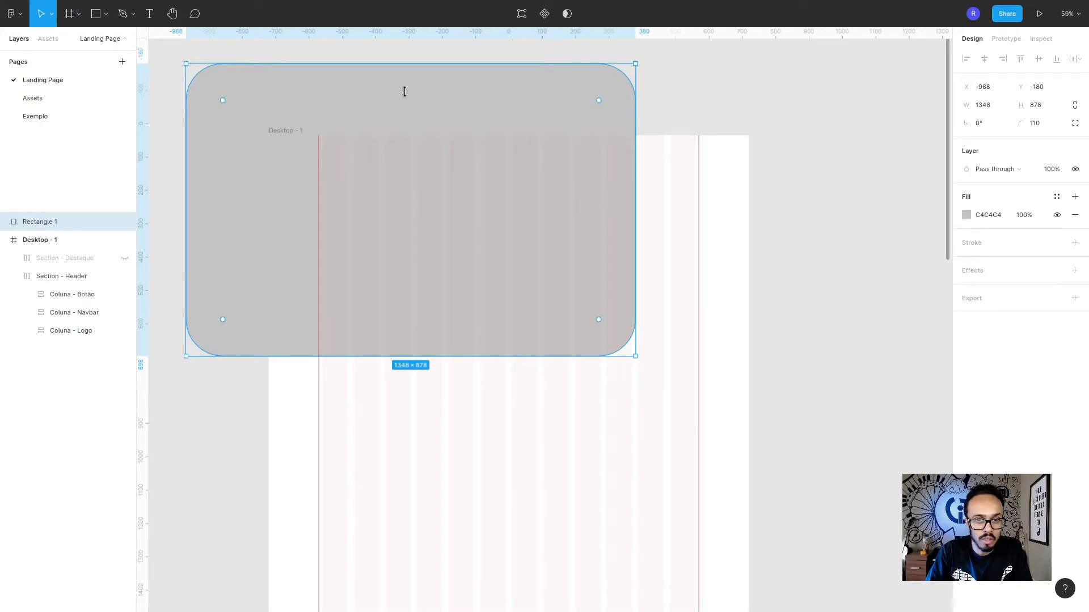
# Step: Move the rectangle into Desktop - 1 at about X -345, Y -173, and reshape it by moving its lower-right point to about X 686, Y 618.5
pyautogui.moveTo(383, 177); pyautogui.dragTo(416, 236)
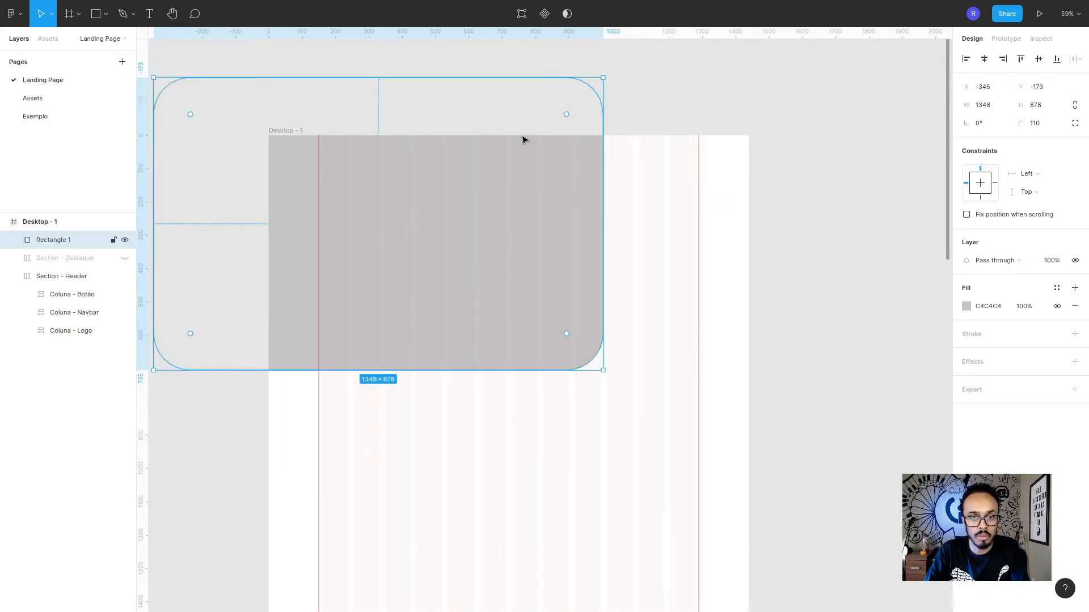
pyautogui.click(518, 18)
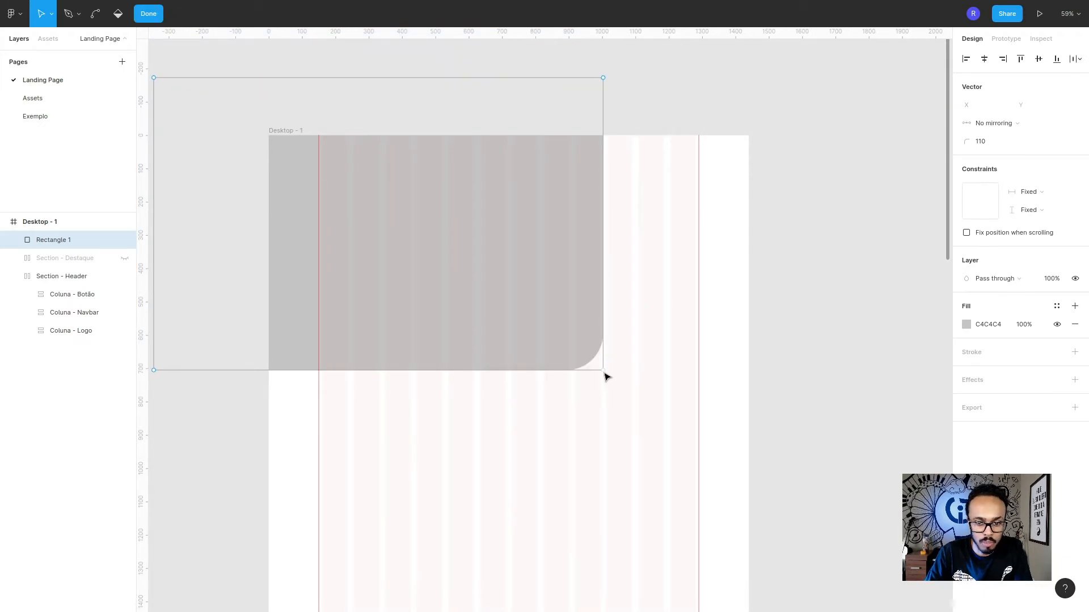
pyautogui.moveTo(604, 373); pyautogui.dragTo(497, 342)
pyautogui.scroll(-3, 547, 281)
pyautogui.scroll(3, 444, 252)
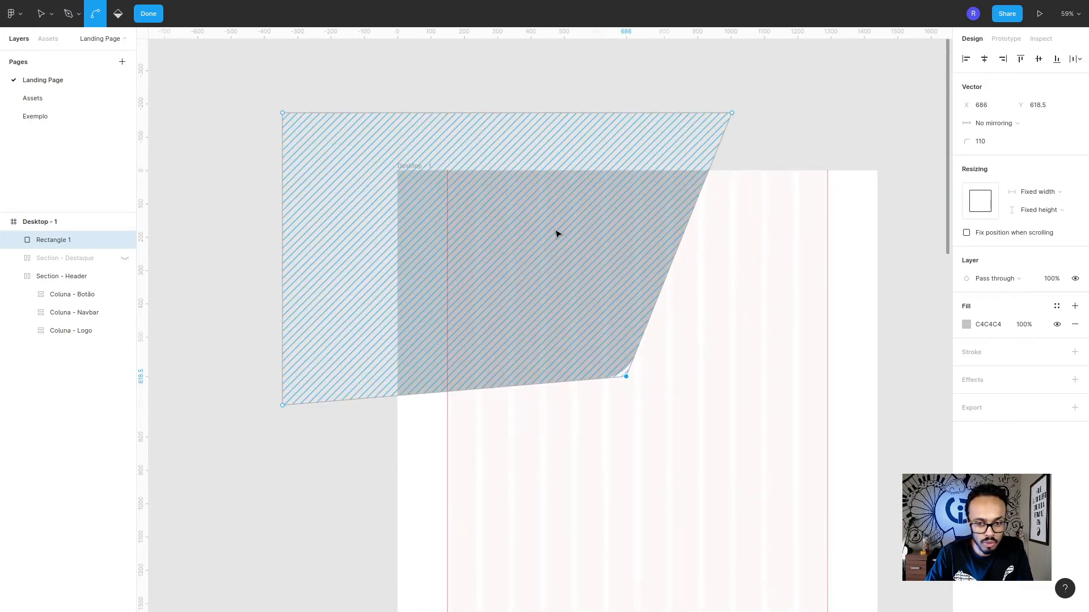
pyautogui.press('v')
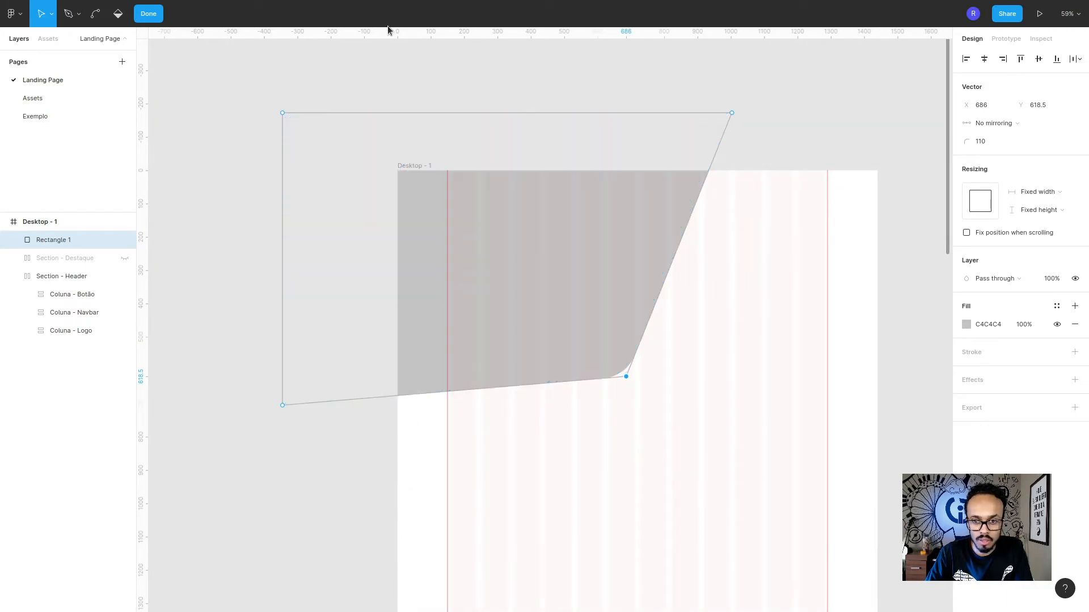
pyautogui.click(420, 64)
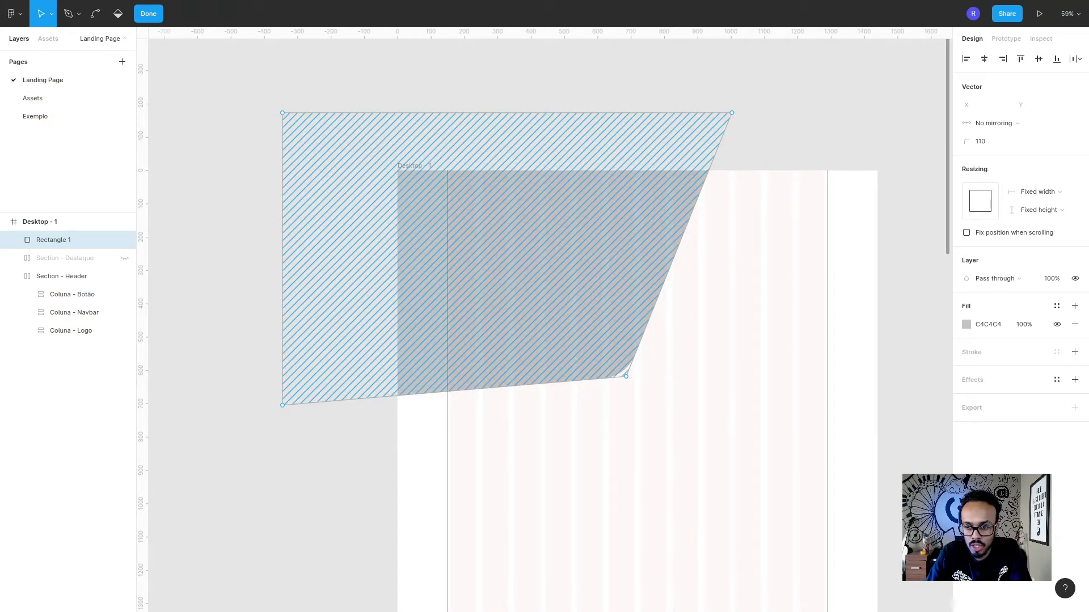
# Step: Apply the Gradient/Default colour style to the slanted hero shape and detach the style so its gradient is editable
pyautogui.click(1057, 306)
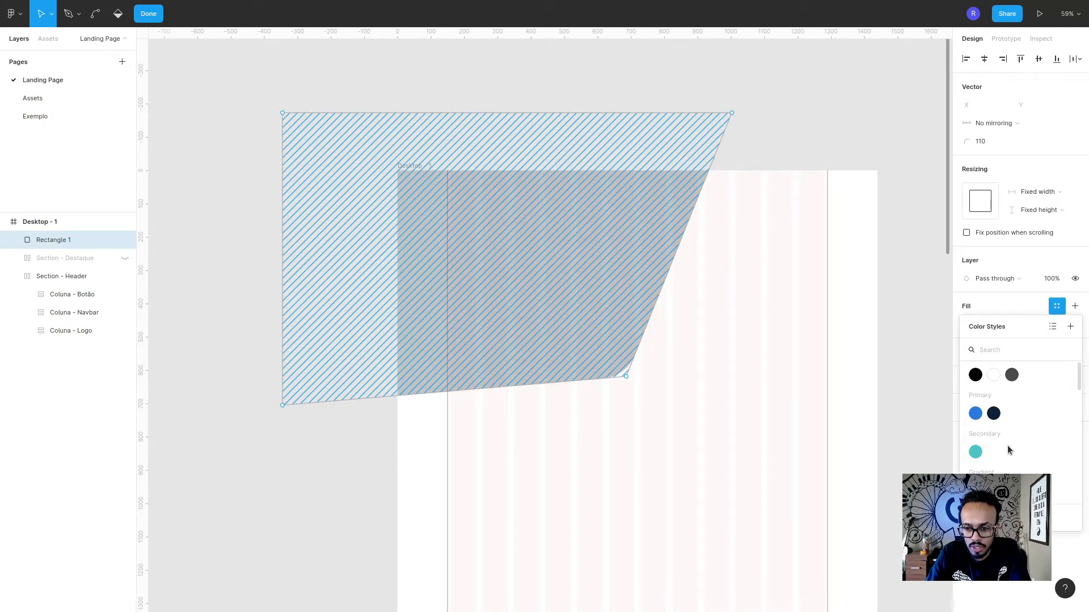
pyautogui.click(975, 491)
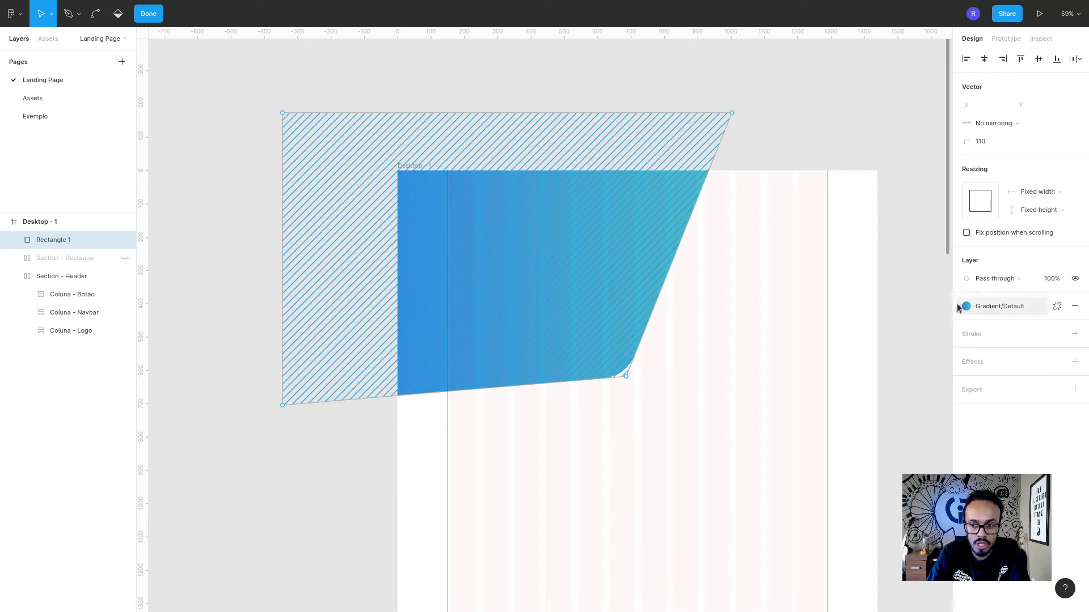
pyautogui.click(999, 306)
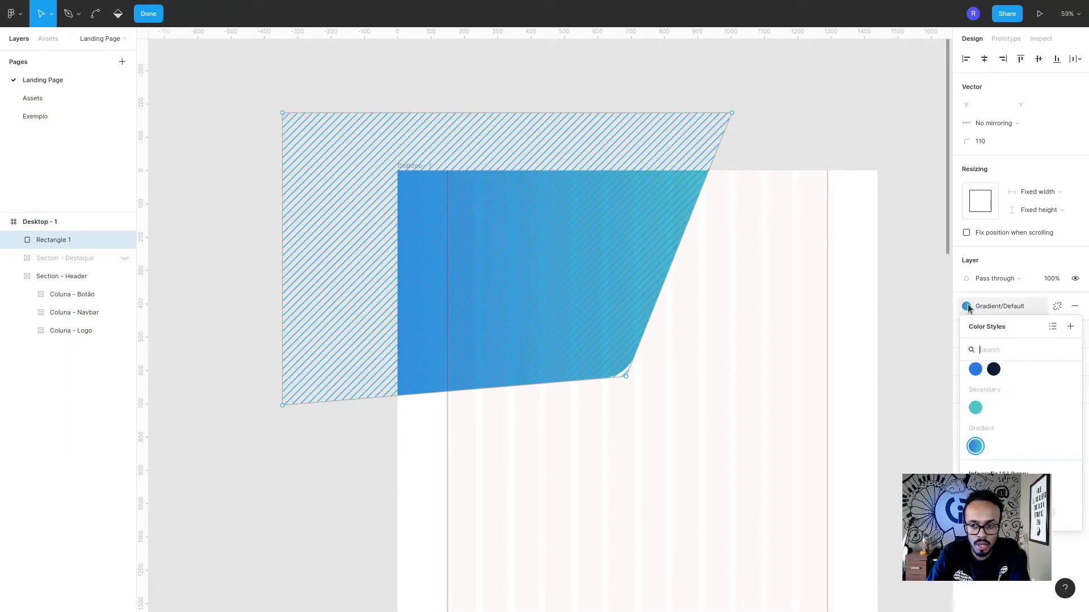
pyautogui.click(1017, 304)
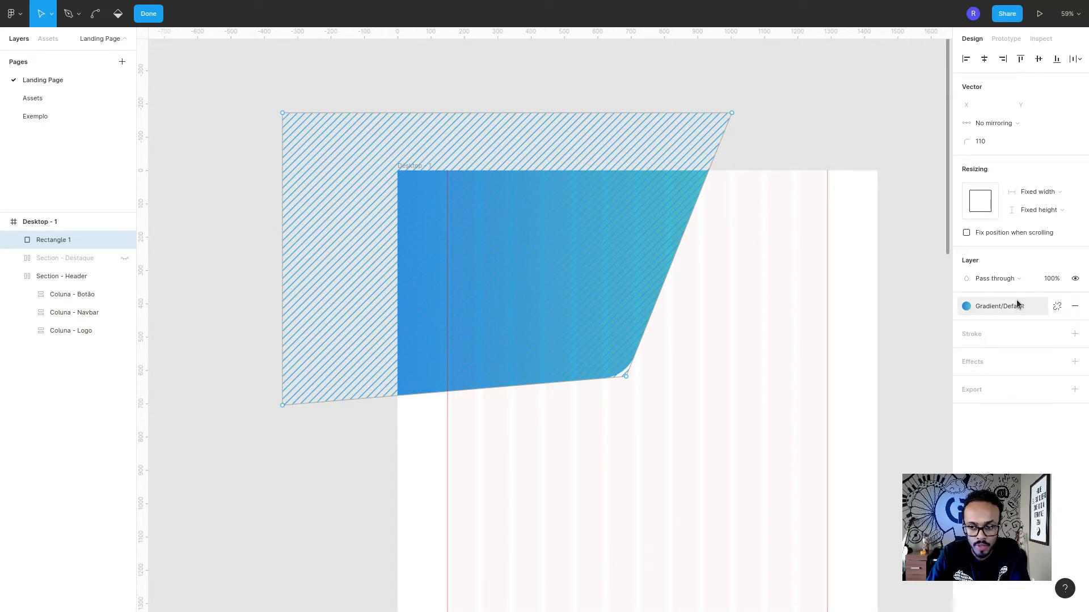
pyautogui.click(1058, 307)
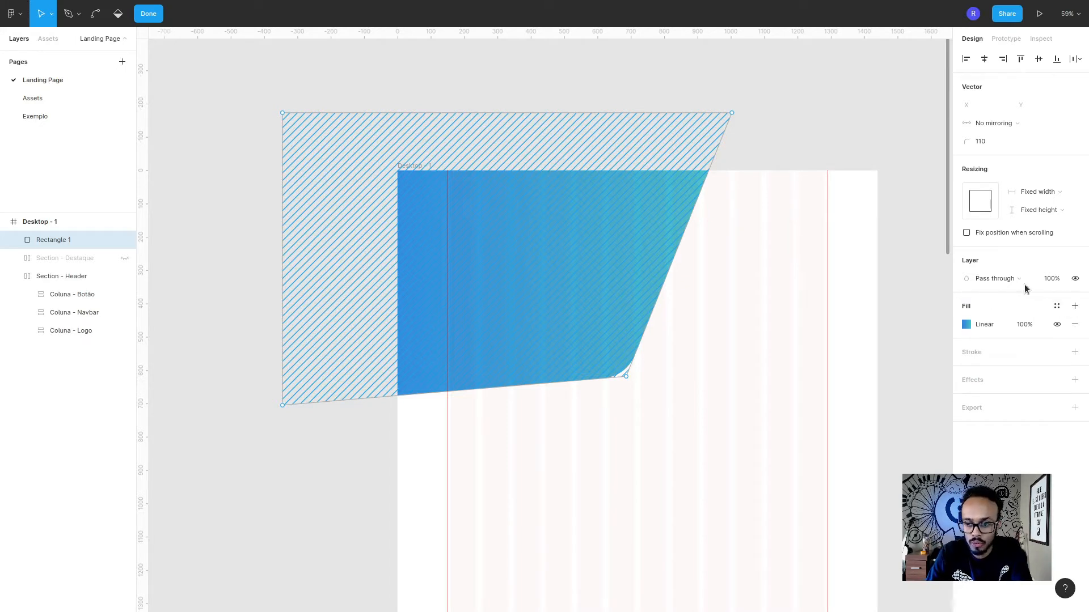
# Step: Reorient the hero shape's linear gradient so blue starts near its upper-right part and teal ends beyond its lower-left edge
pyautogui.click(965, 325)
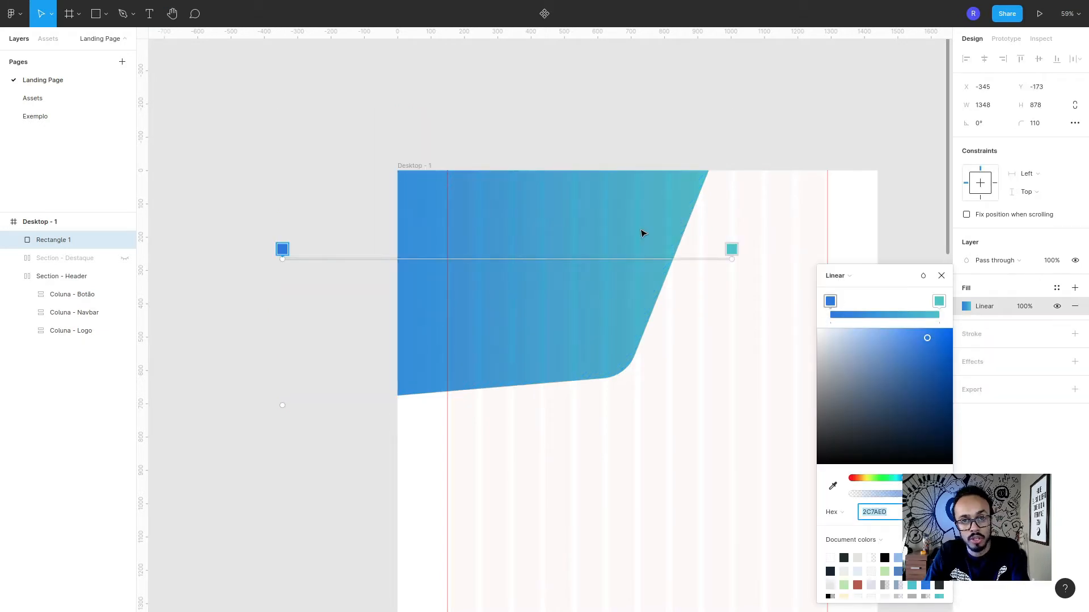
pyautogui.moveTo(282, 259); pyautogui.dragTo(731, 184)
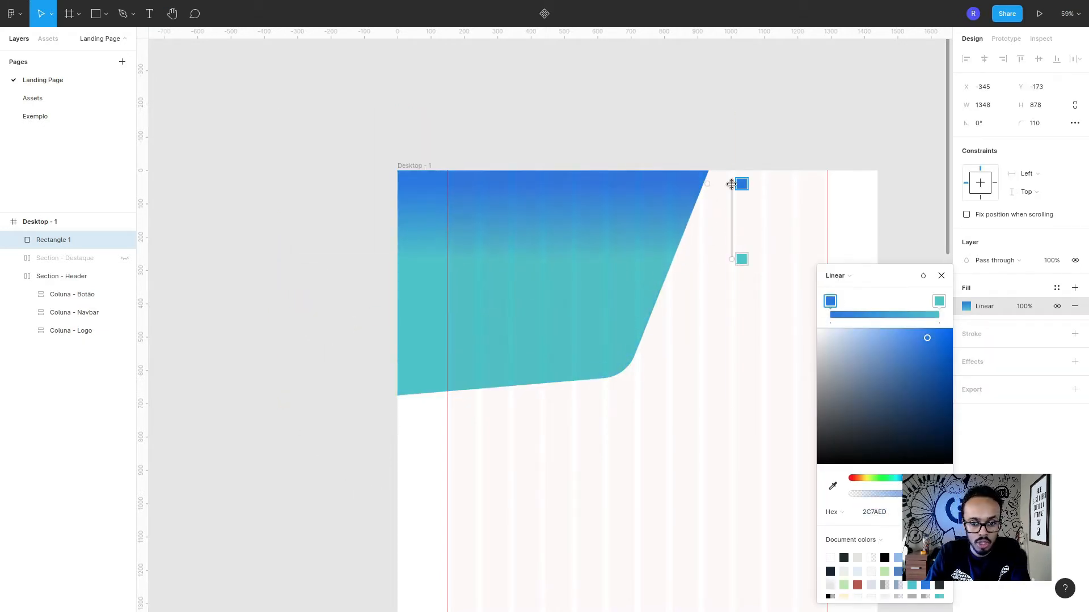
pyautogui.moveTo(731, 260); pyautogui.dragTo(398, 290)
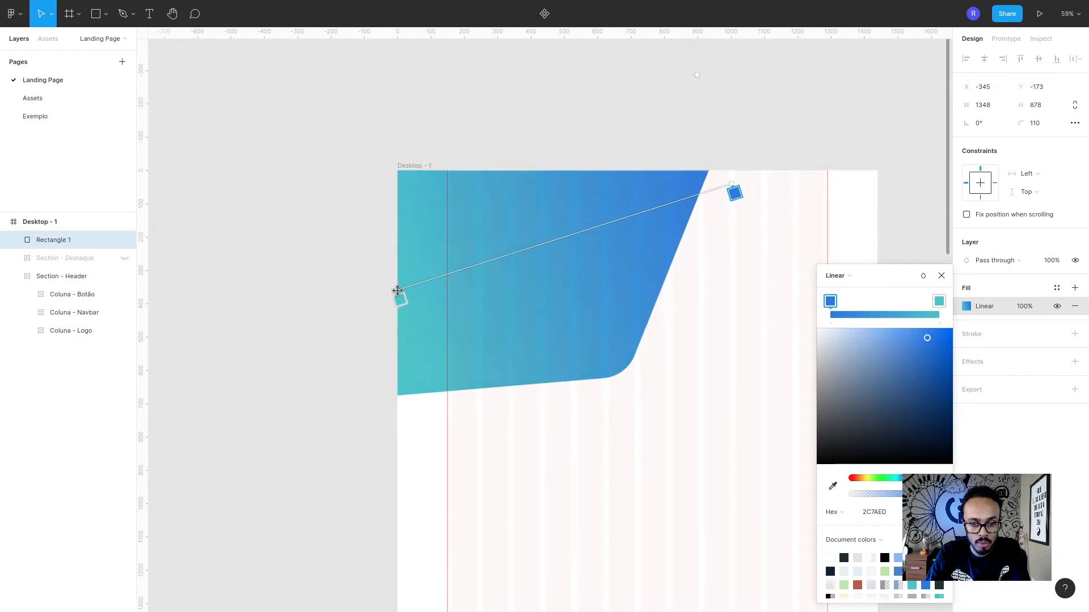
pyautogui.moveTo(732, 186); pyautogui.dragTo(632, 207)
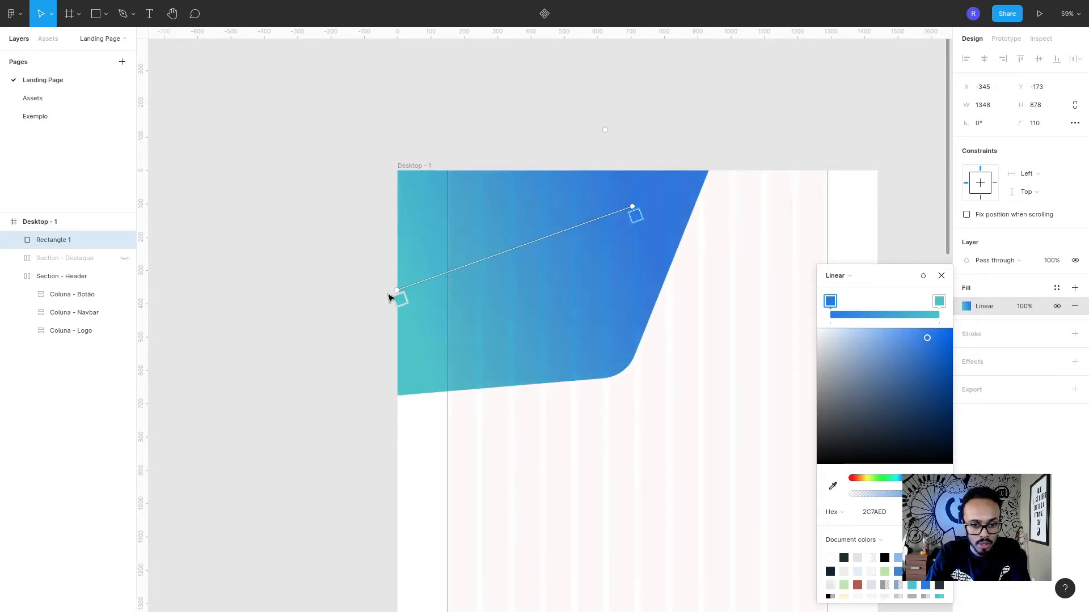
pyautogui.moveTo(395, 294); pyautogui.dragTo(327, 334)
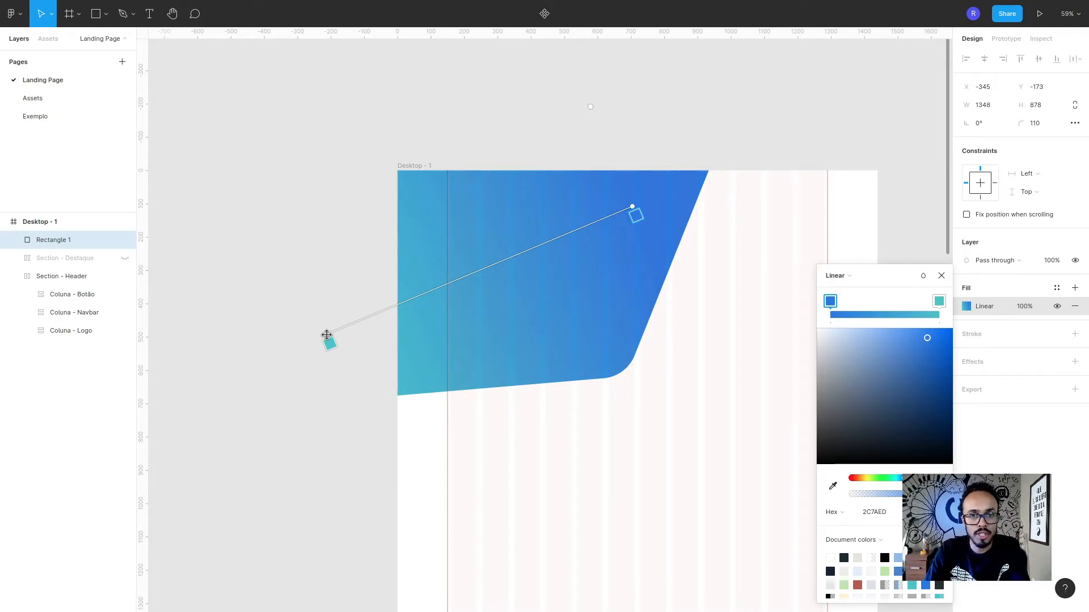
# Step: Examine the header on the Exemplo page: the Transit logo, the white link bar and the Comprar button
pyautogui.click(68, 276)
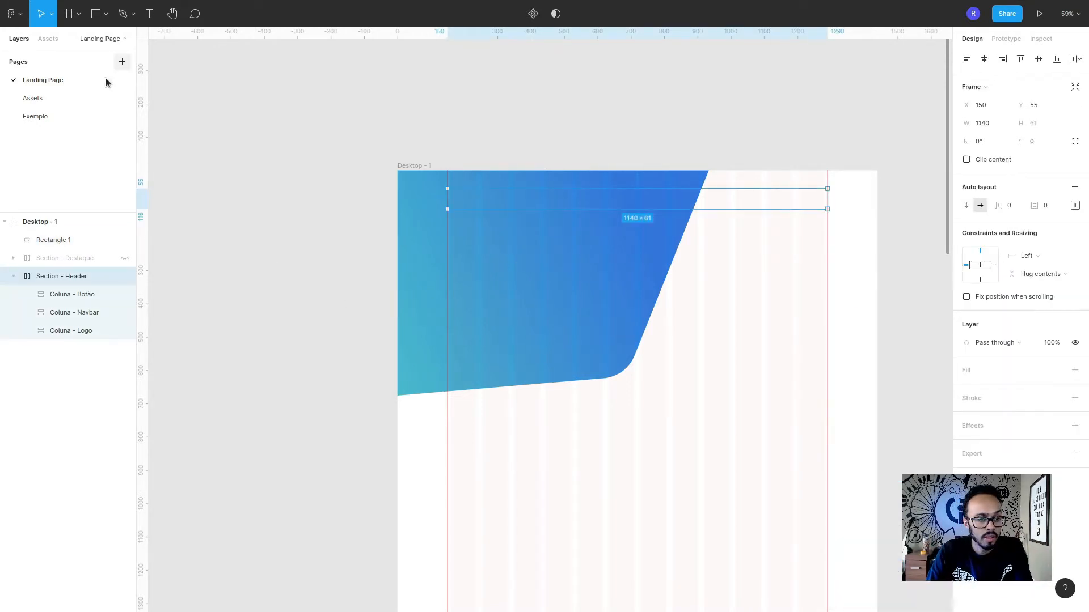
pyautogui.click(31, 119)
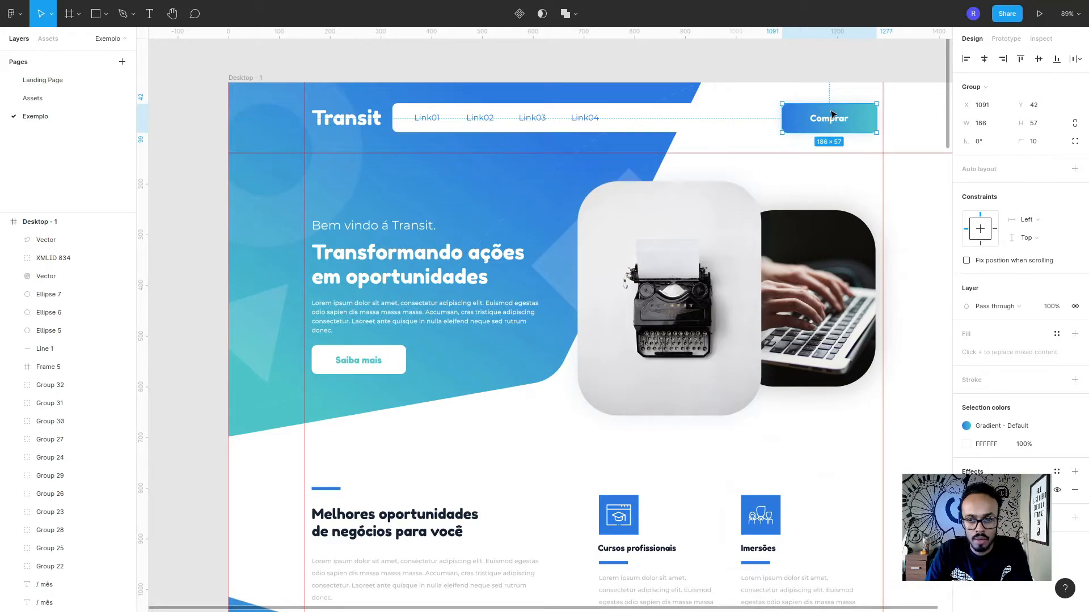
pyautogui.click(48, 81)
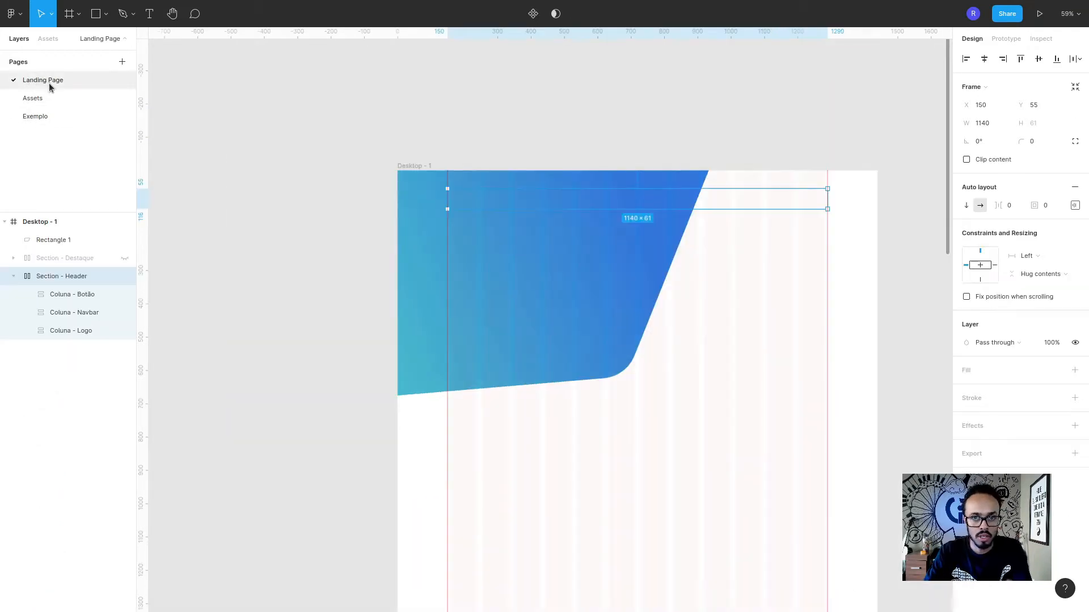
pyautogui.click(68, 116)
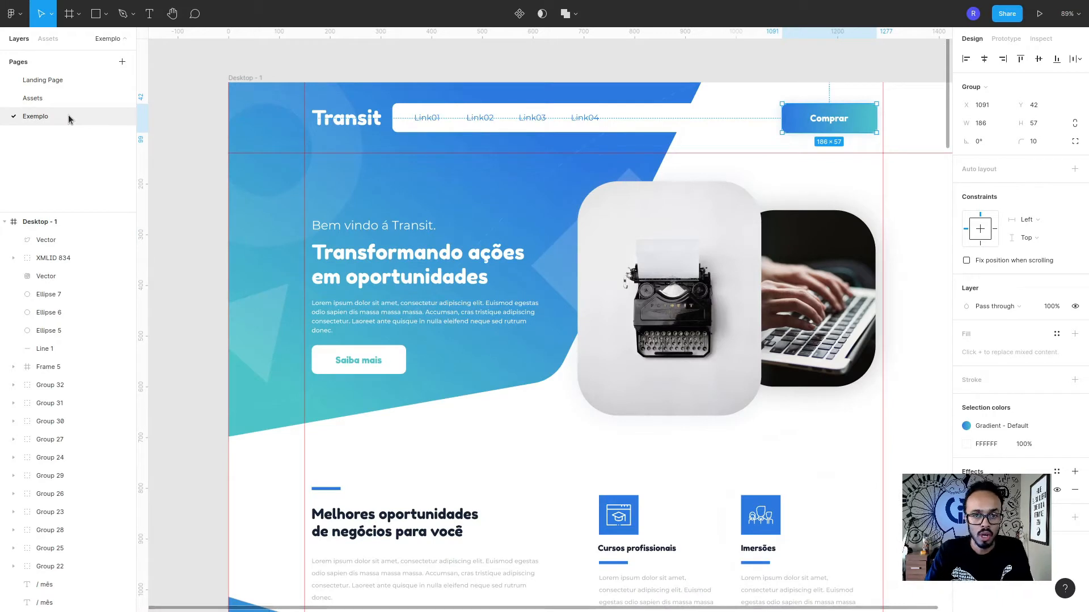
pyautogui.click(334, 128)
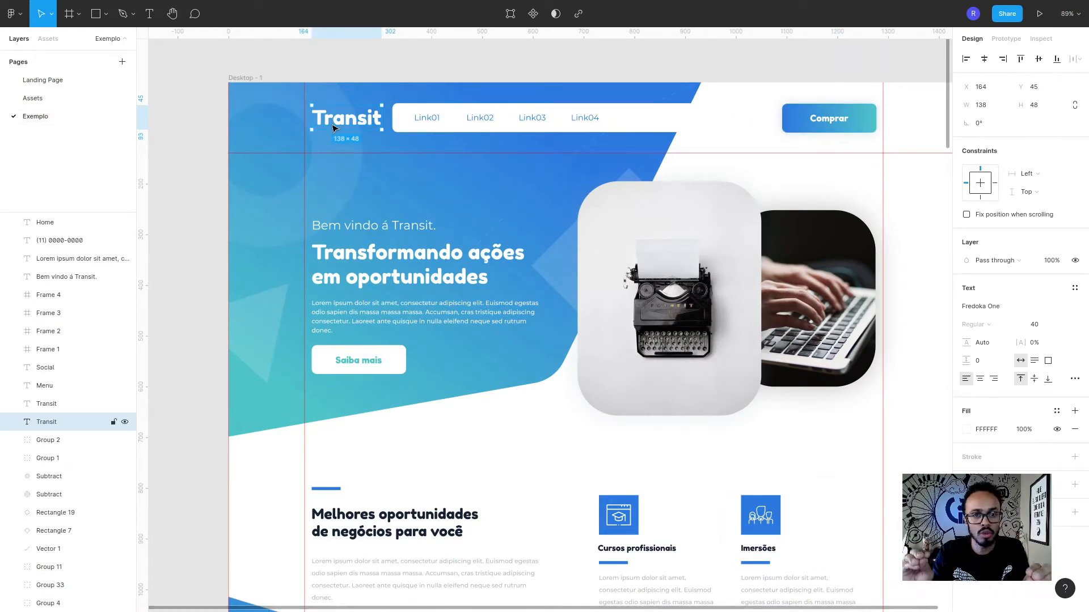
pyautogui.click(622, 117)
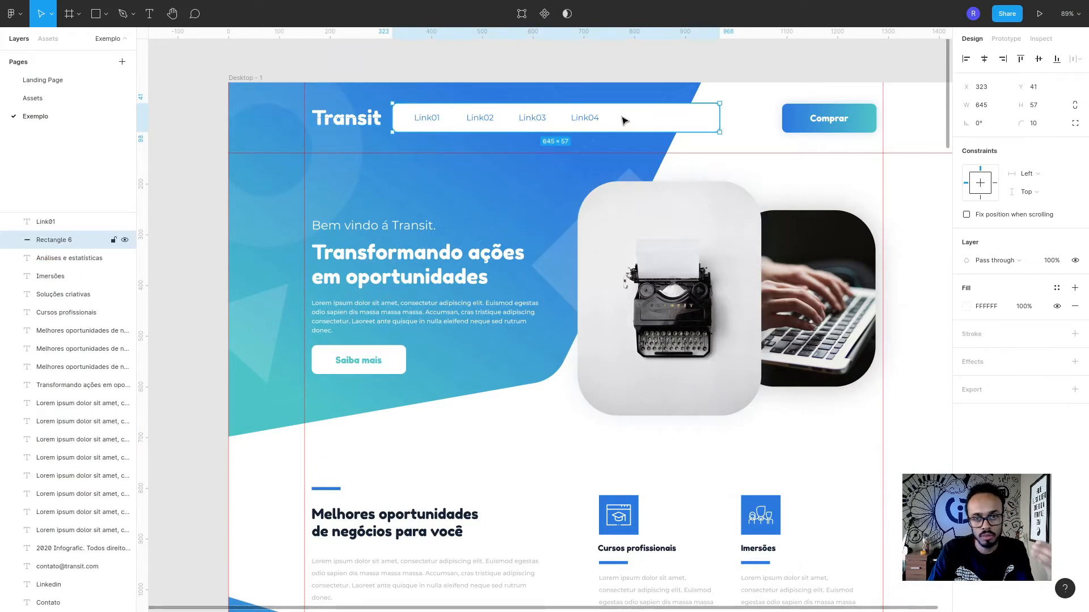
pyautogui.click(801, 120)
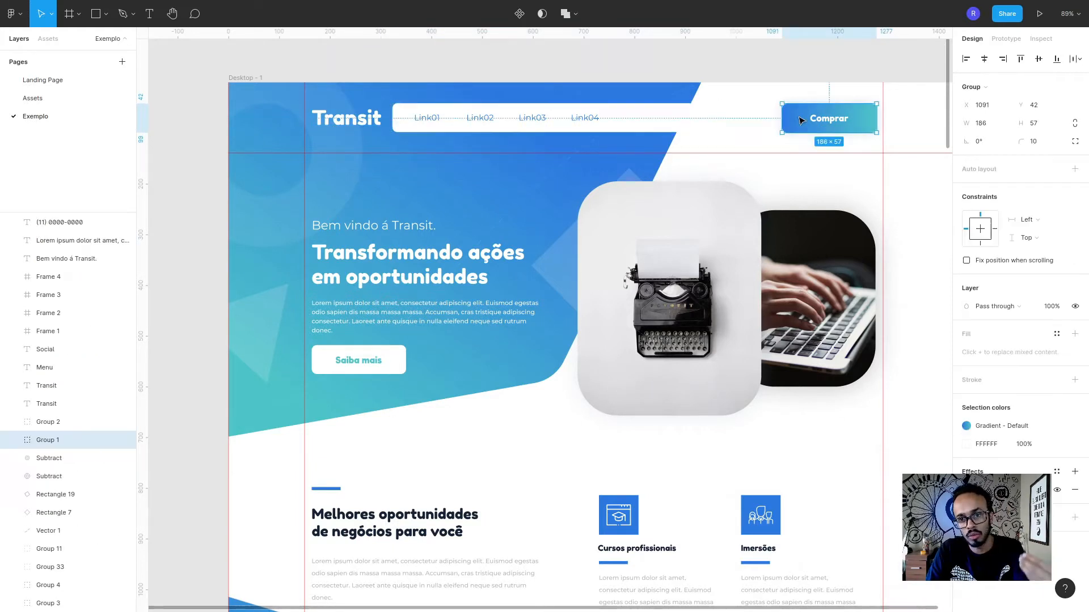
# Step: Add the text "Transit" on the Landing Page canvas just above Desktop - 1
pyautogui.click(42, 80)
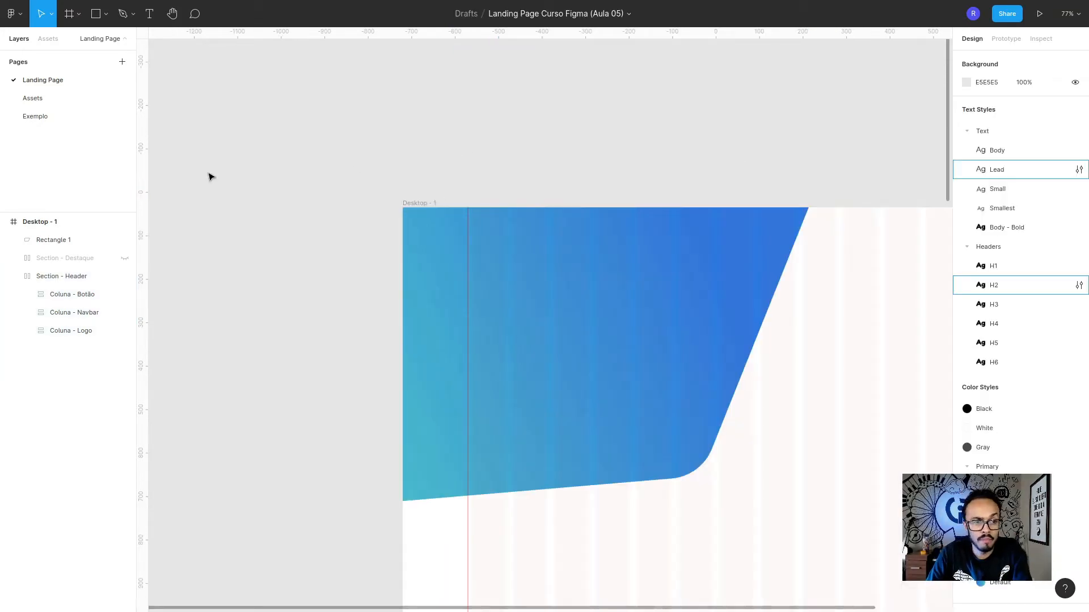
pyautogui.click(158, 13)
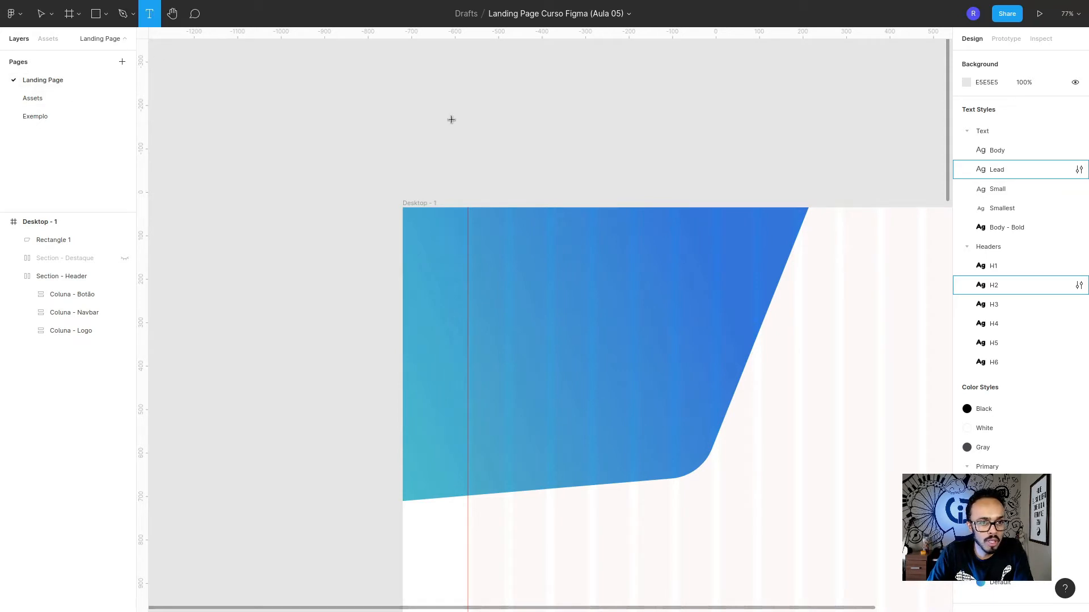
pyautogui.click(457, 124)
pyautogui.write('Tra')
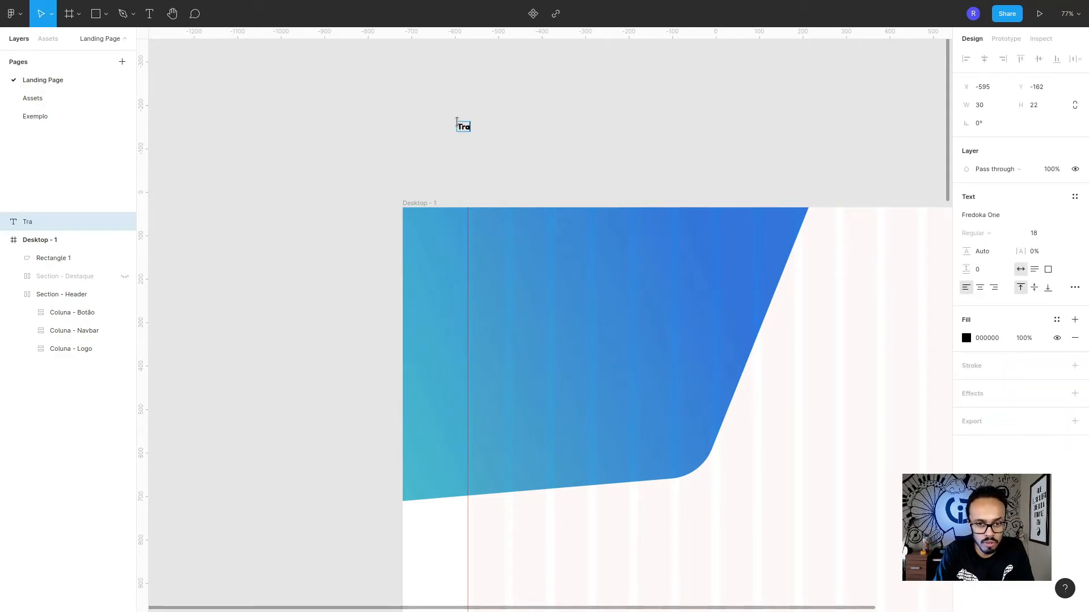
pyautogui.write('nsit')
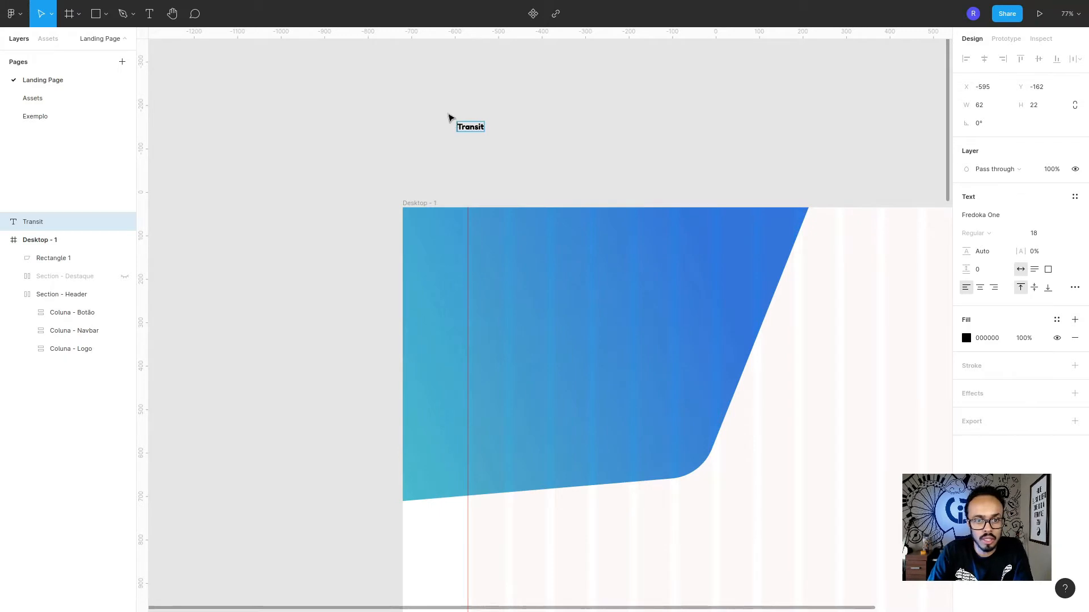
pyautogui.moveTo(416, 86); pyautogui.dragTo(569, 165)
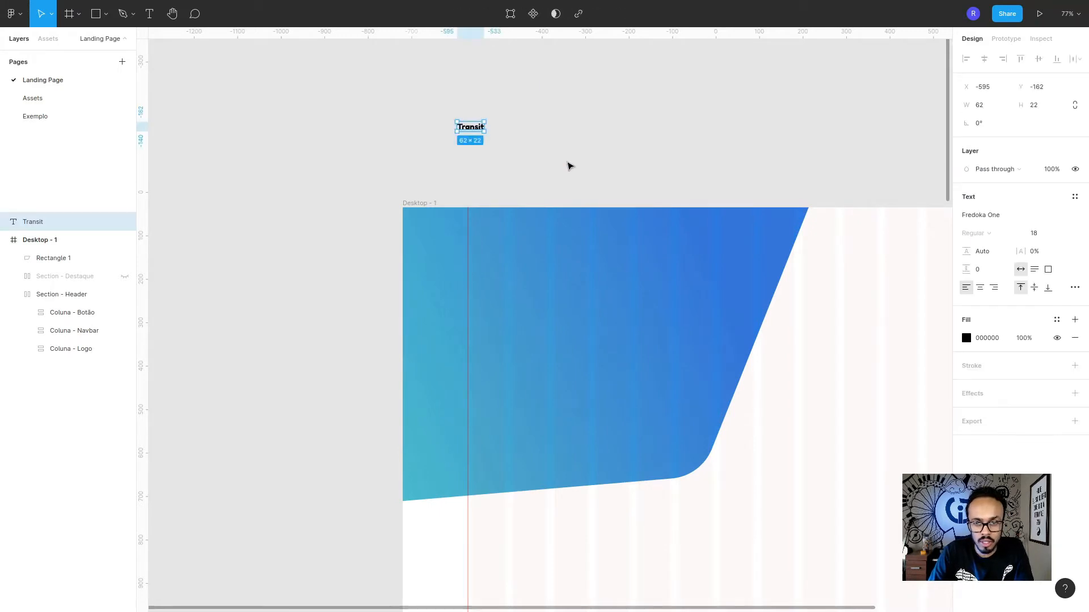
# Step: Give the Transit text the White colour style and size 36, and move it into Coluna - Logo of the header
pyautogui.click(1057, 320)
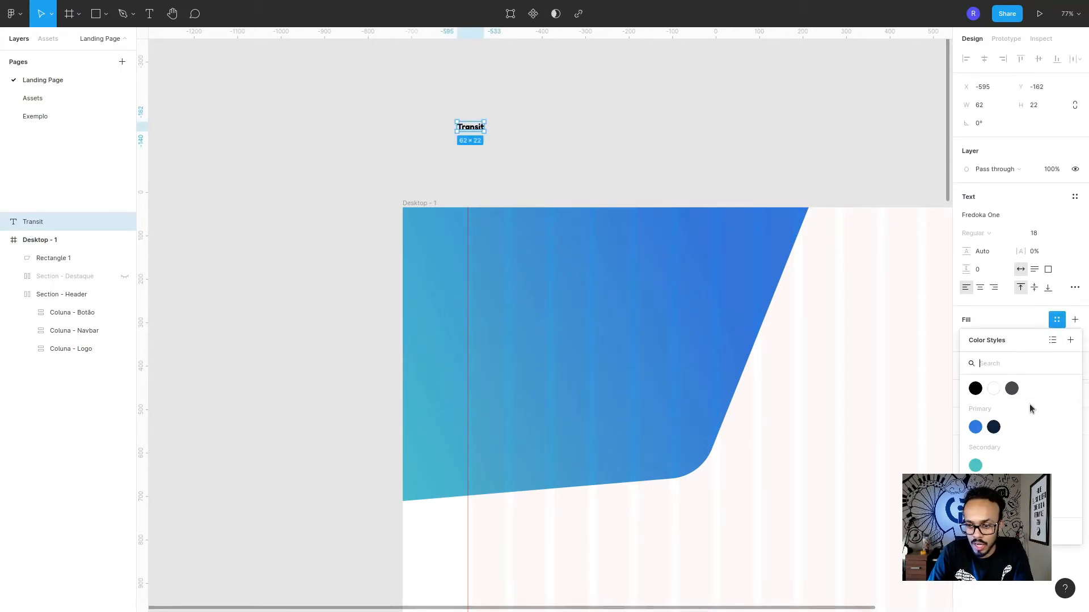
pyautogui.click(993, 389)
pyautogui.click(435, 141)
pyautogui.moveTo(469, 130); pyautogui.dragTo(475, 166)
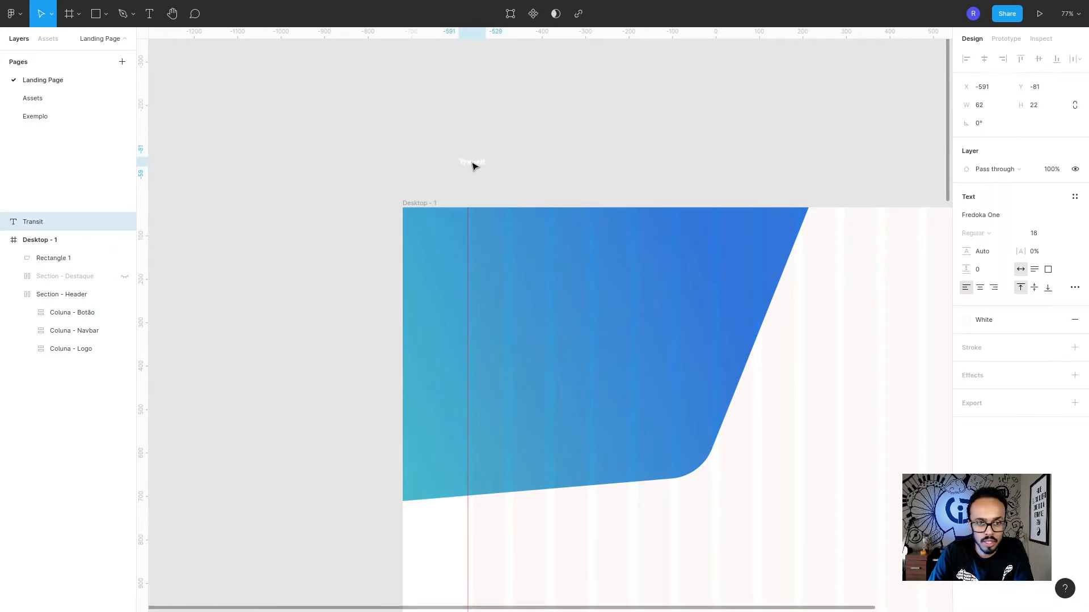
pyautogui.click(1048, 233)
pyautogui.write('36')
pyautogui.press('Return')
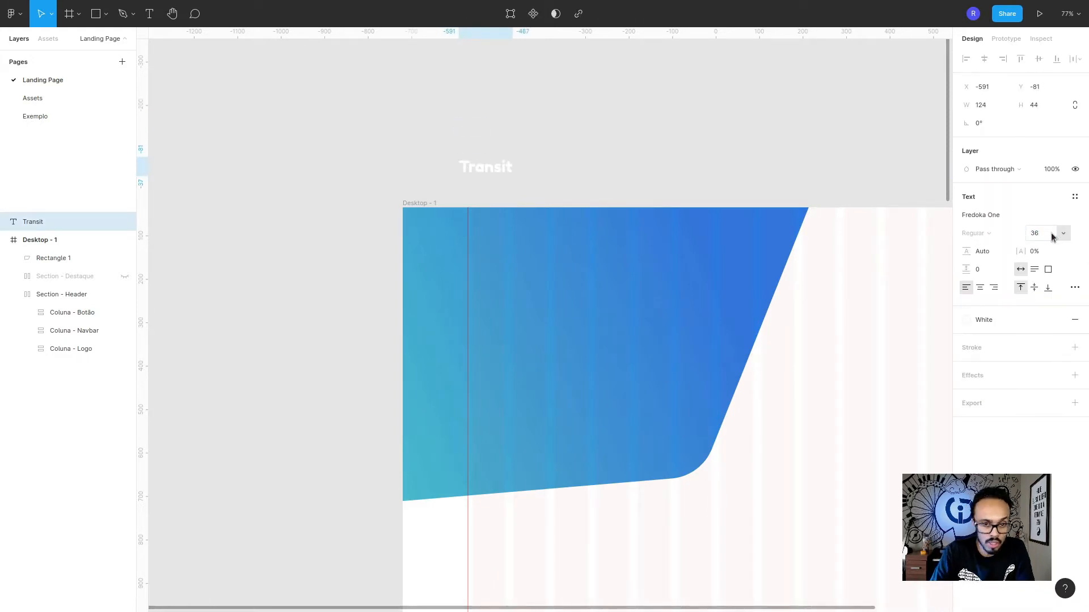
pyautogui.moveTo(491, 167); pyautogui.dragTo(520, 253)
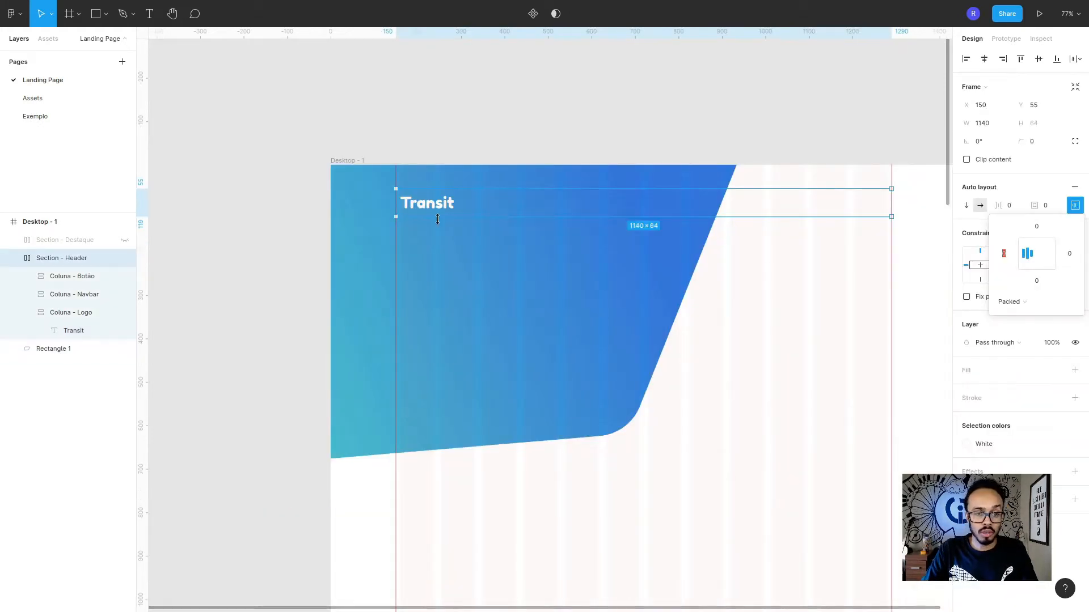
# Step: Set the auto layout padding of Section - Header to 40 above and 40 below its content
pyautogui.click(50, 280)
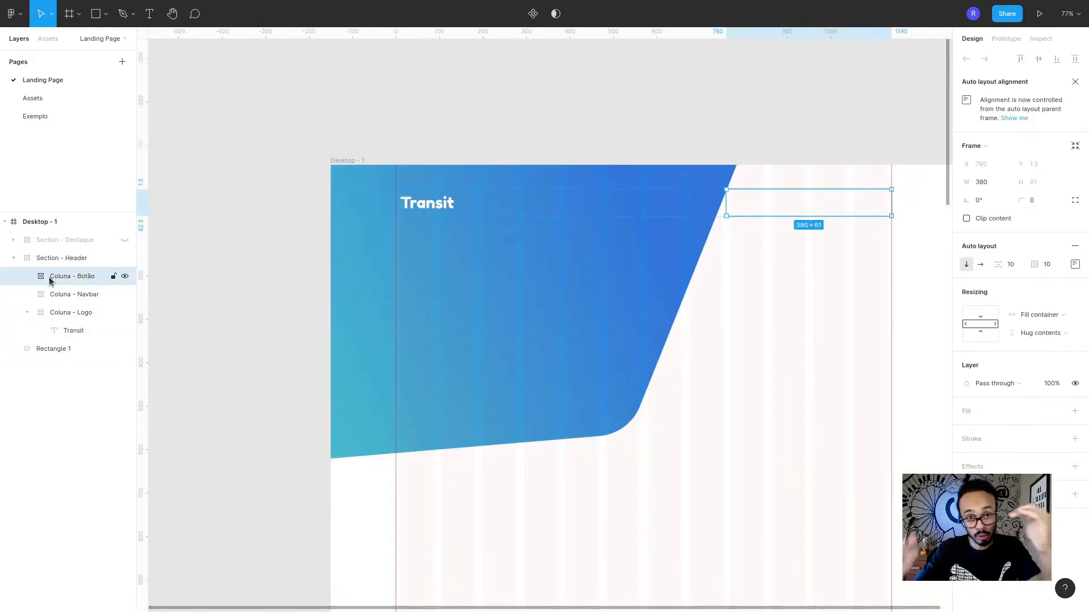
pyautogui.click(54, 258)
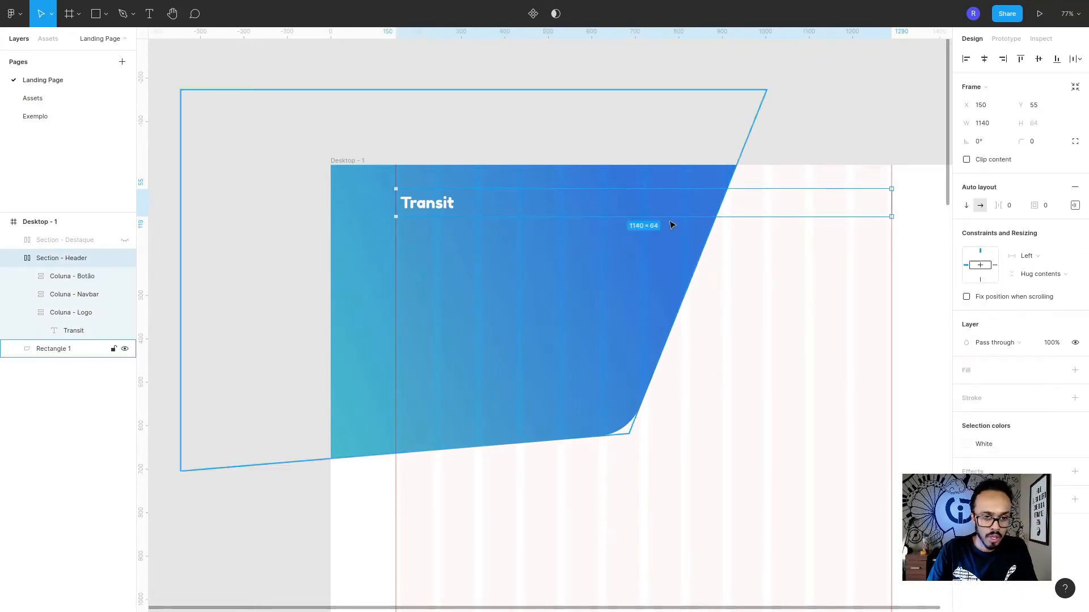
pyautogui.click(1074, 206)
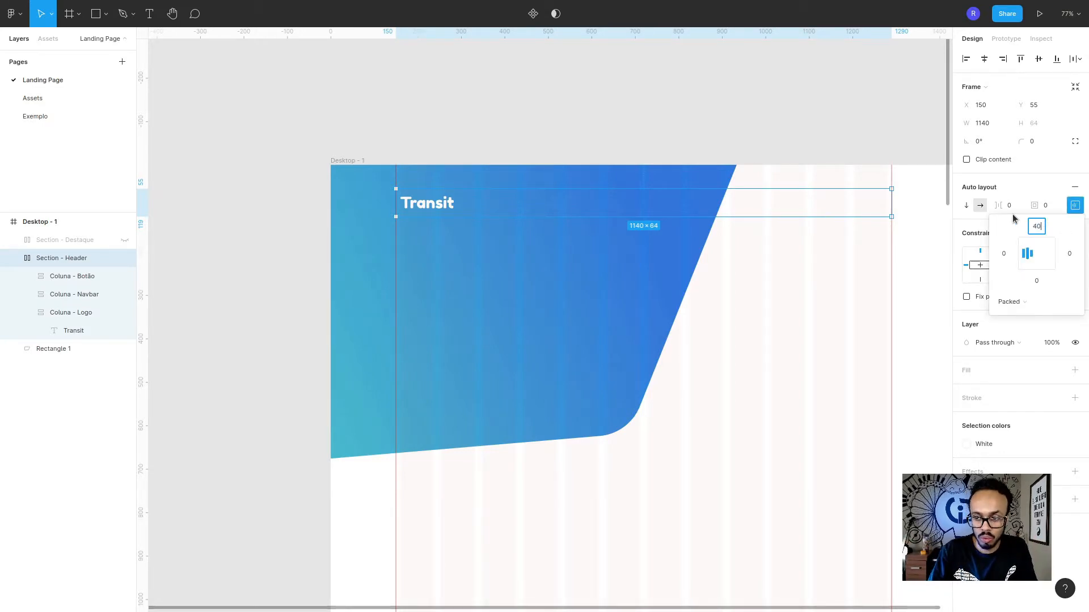
pyautogui.write('40')
pyautogui.press('Tab')
pyautogui.write('40')
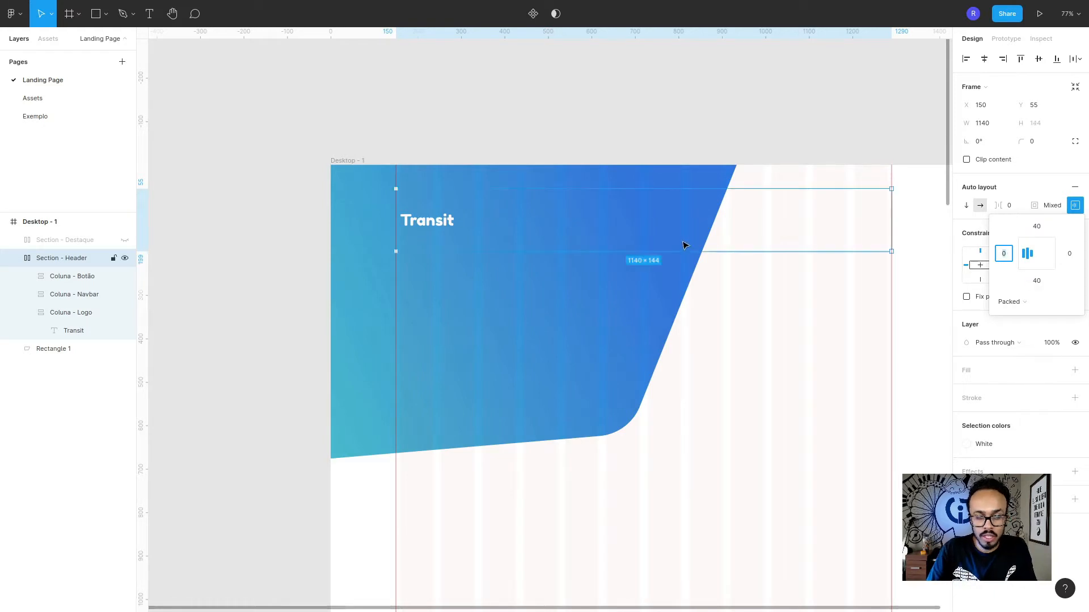
pyautogui.click(547, 79)
# Step: Glance at the Assets and Exemplo pages and move Section - Header up to Y 0, flush with Desktop - 1's upper edge
pyautogui.click(33, 99)
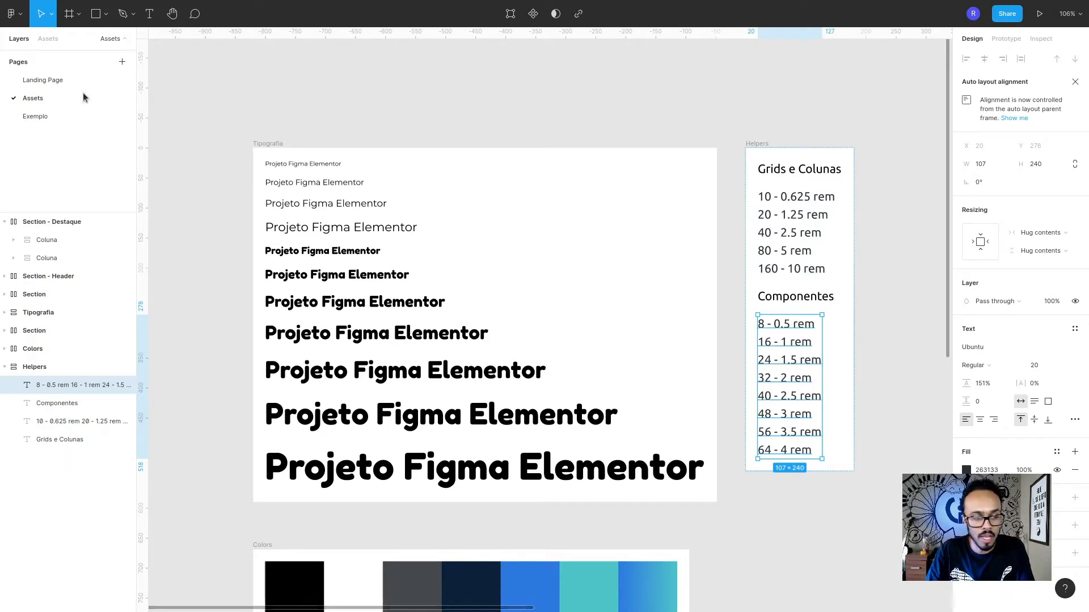
pyautogui.click(54, 117)
pyautogui.click(48, 80)
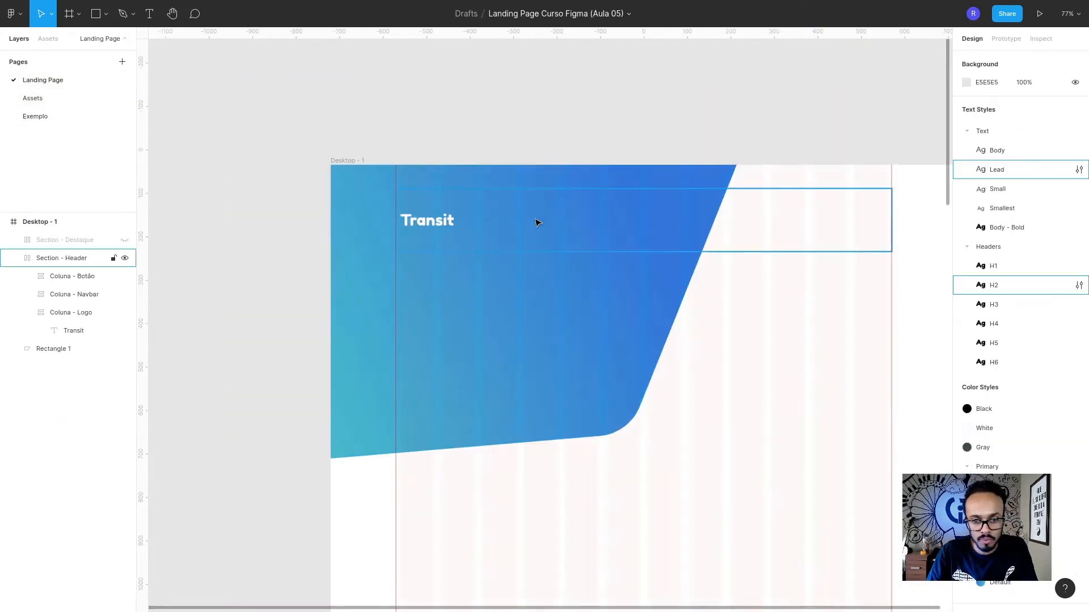
pyautogui.click(511, 222)
pyautogui.moveTo(506, 222); pyautogui.dragTo(504, 198)
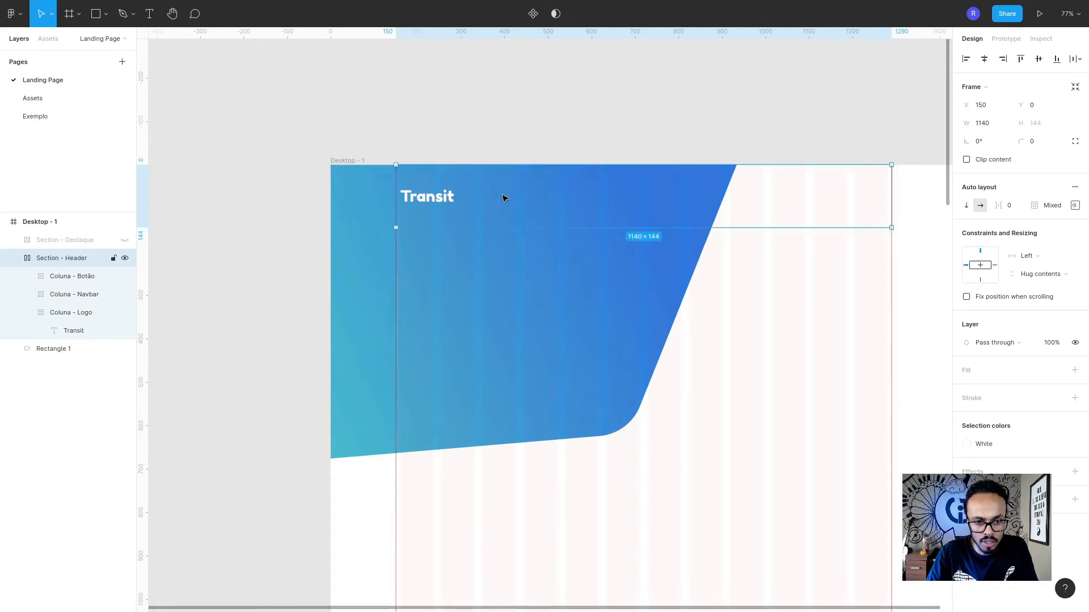
# Step: Inspect the Botão, Navbar and Logo columns inside Section - Header
pyautogui.click(73, 278)
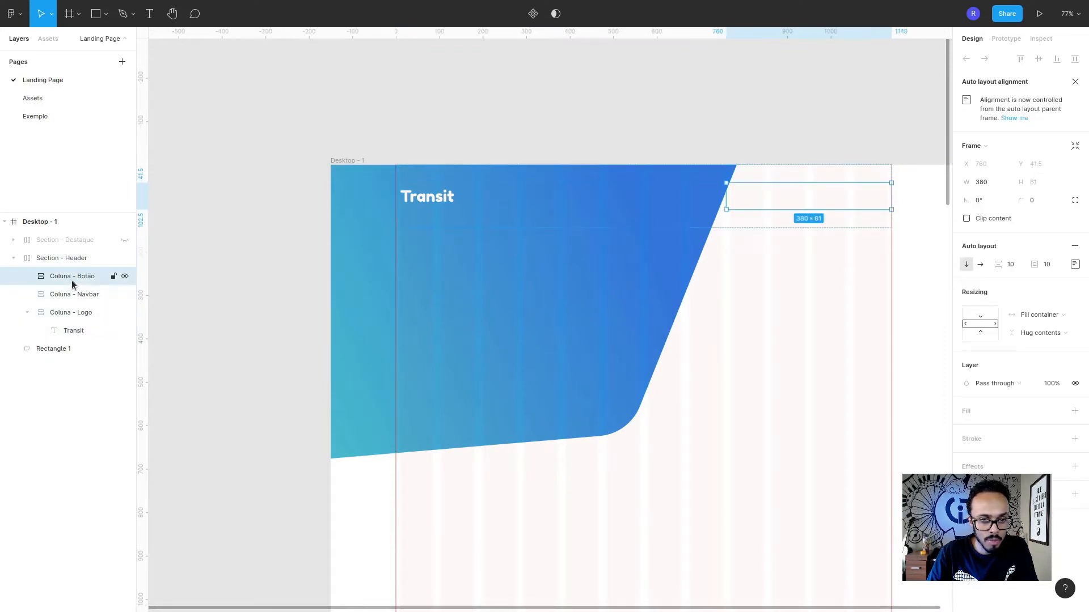
pyautogui.click(73, 295)
pyautogui.click(83, 317)
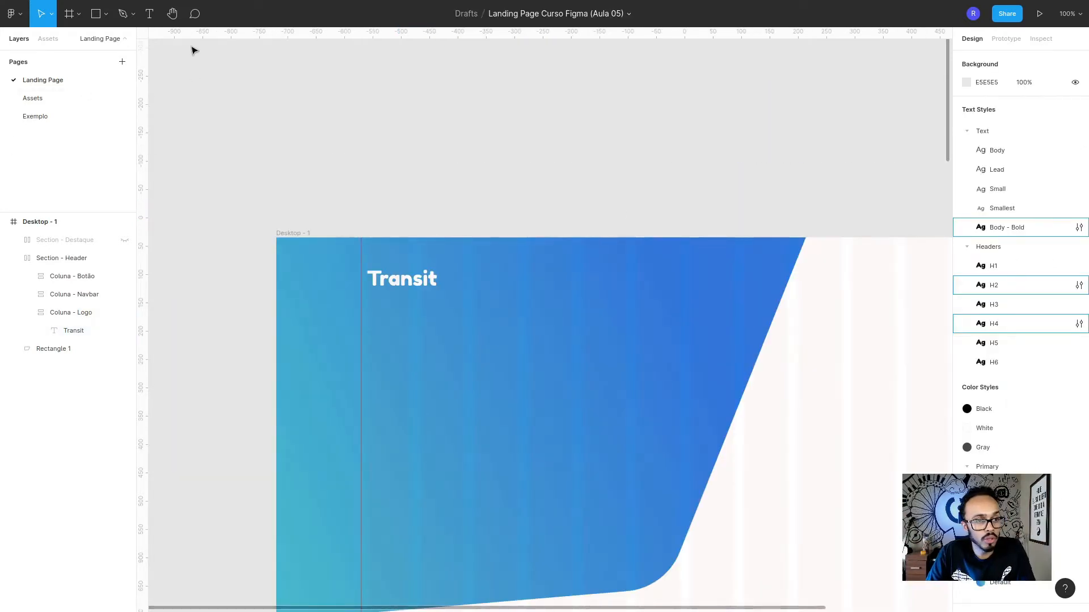
# Step: Draw a rectangle about 684 × 68 on the empty canvas above Desktop - 1
pyautogui.click(100, 17)
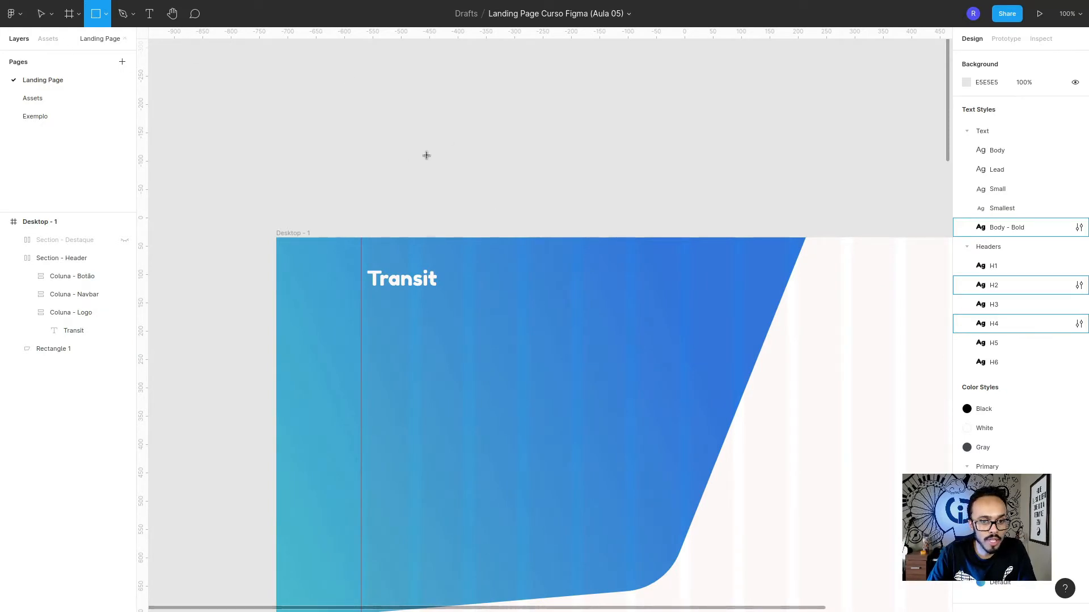
pyautogui.moveTo(345, 94)
pyautogui.mouseDown()
pyautogui.moveTo(411, 117)
pyautogui.moveTo(734, 132)
pyautogui.mouseUp()
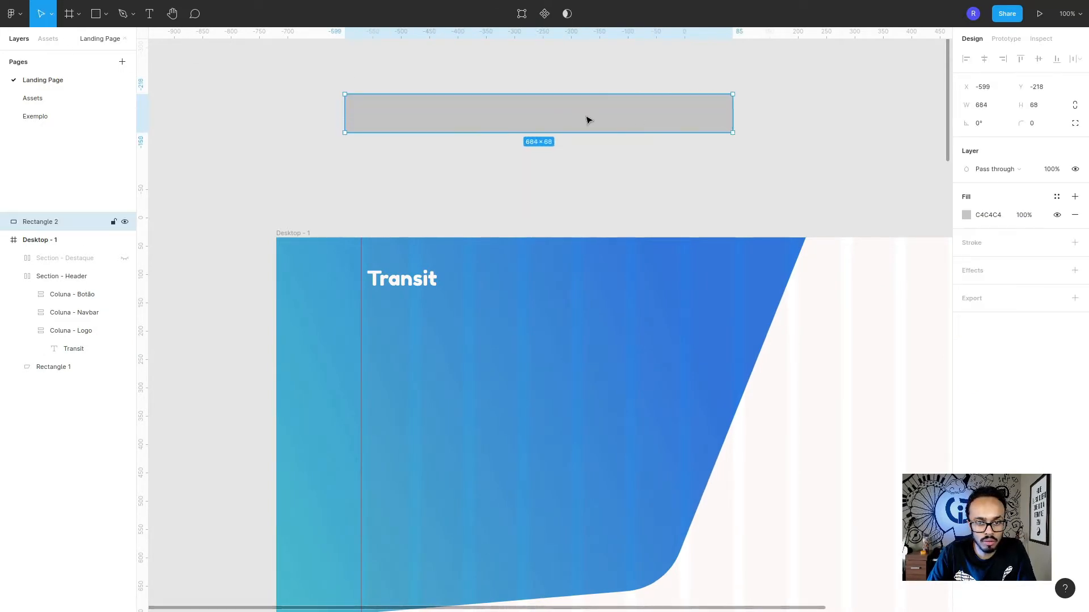
pyautogui.moveTo(586, 119); pyautogui.dragTo(556, 126)
# Step: Duplicate the rectangle just below the original and narrow the copy to about 172 wide
pyautogui.moveTo(476, 123); pyautogui.dragTo(420, 165)
pyautogui.hotkey('ctrl', 'd')
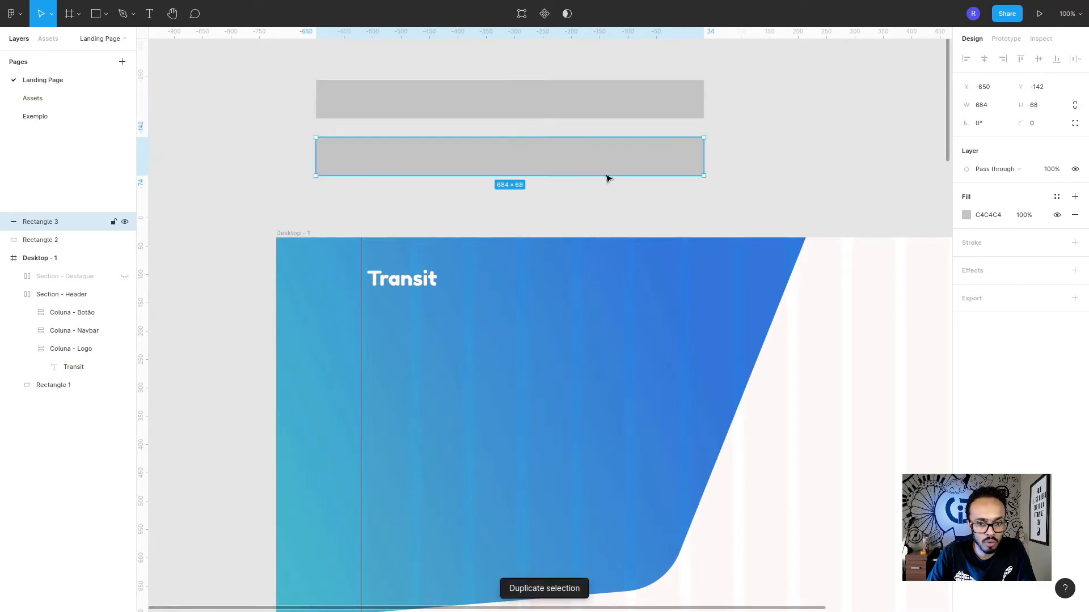
pyautogui.moveTo(702, 163); pyautogui.dragTo(413, 162)
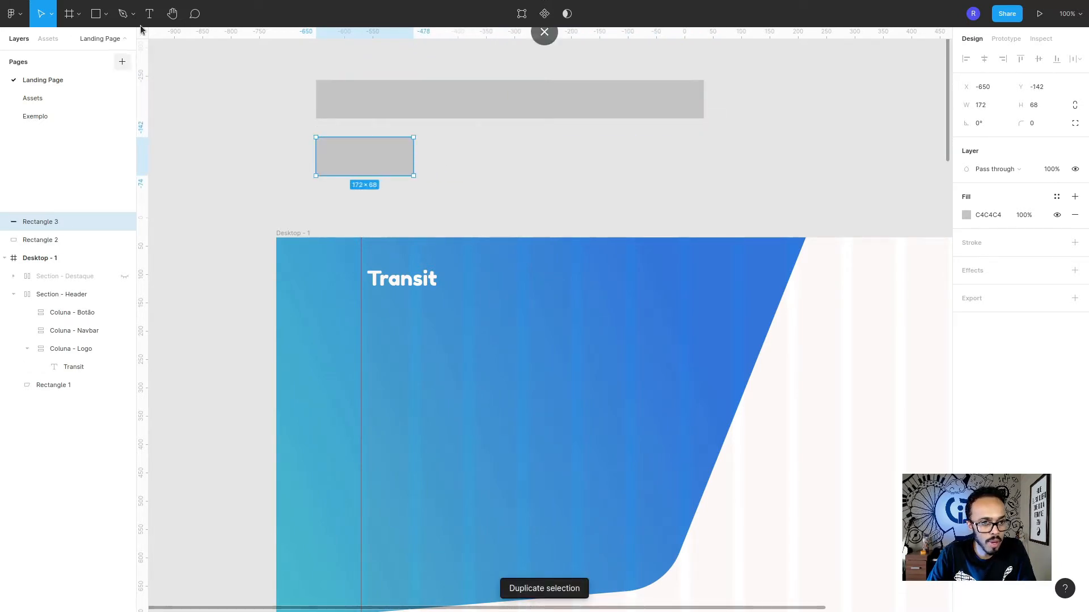
# Step: Add the text "Link 01" beside the small rectangle and apply the Body text style to it
pyautogui.press('t')
pyautogui.click(484, 170)
pyautogui.write('L')
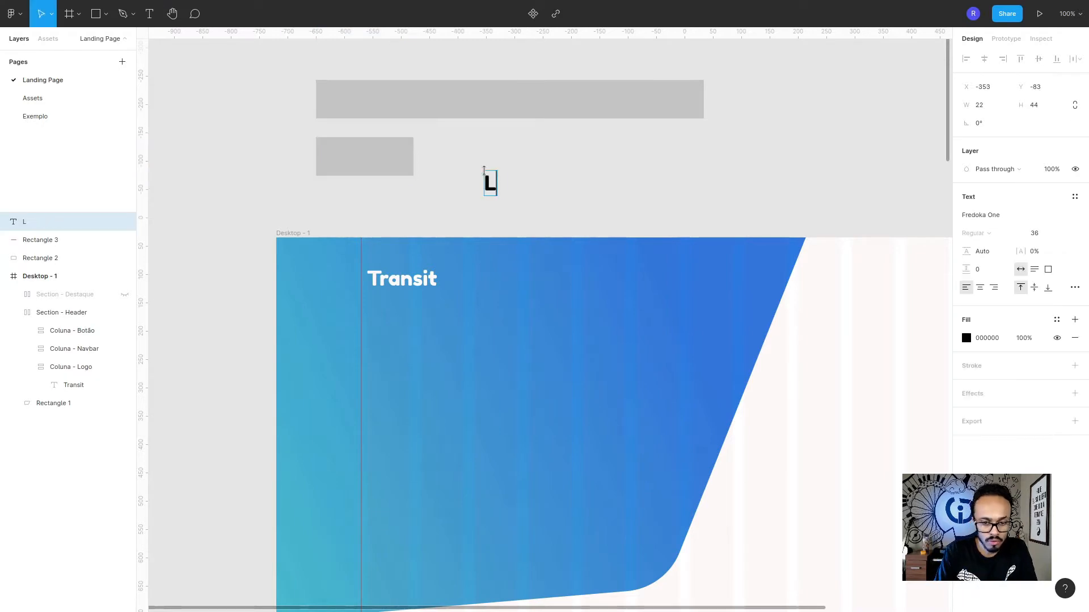
pyautogui.write('ink-')
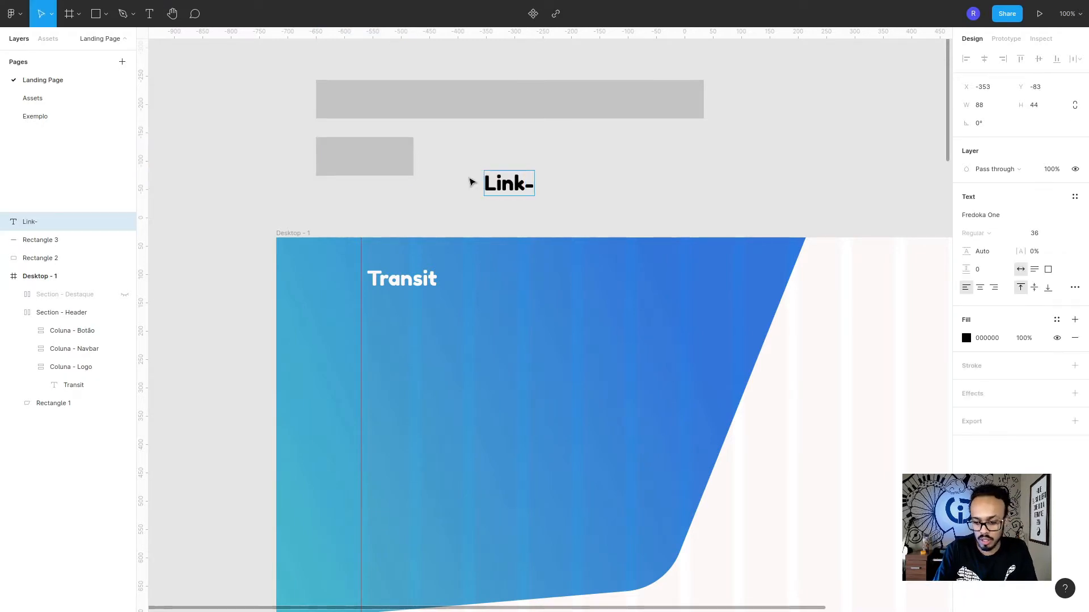
pyautogui.press('BackSpace')
pyautogui.write('01')
pyautogui.click(653, 177)
pyautogui.click(532, 191)
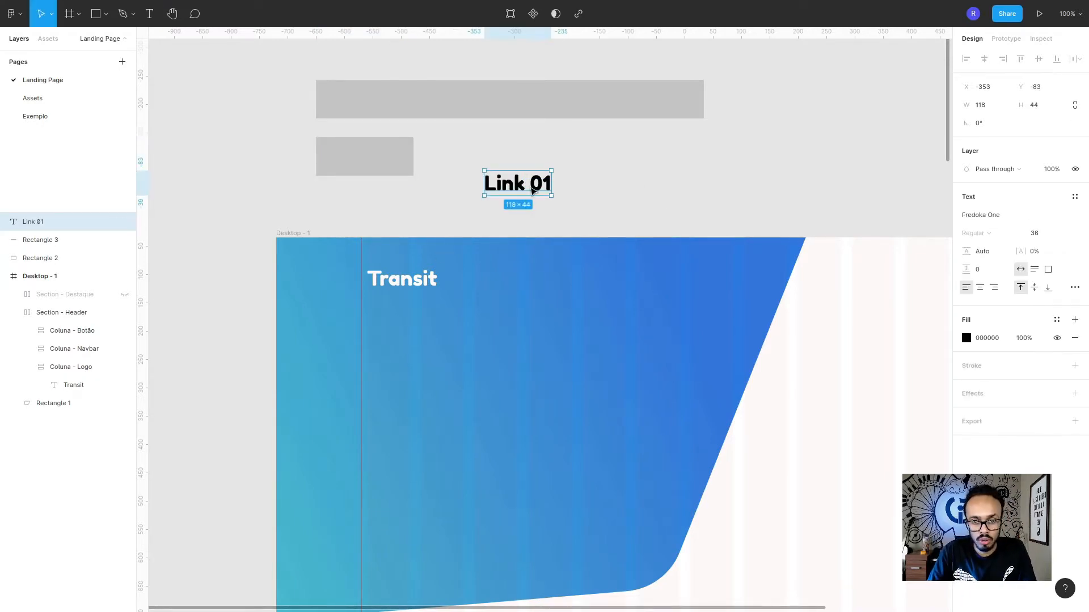
pyautogui.click(1074, 197)
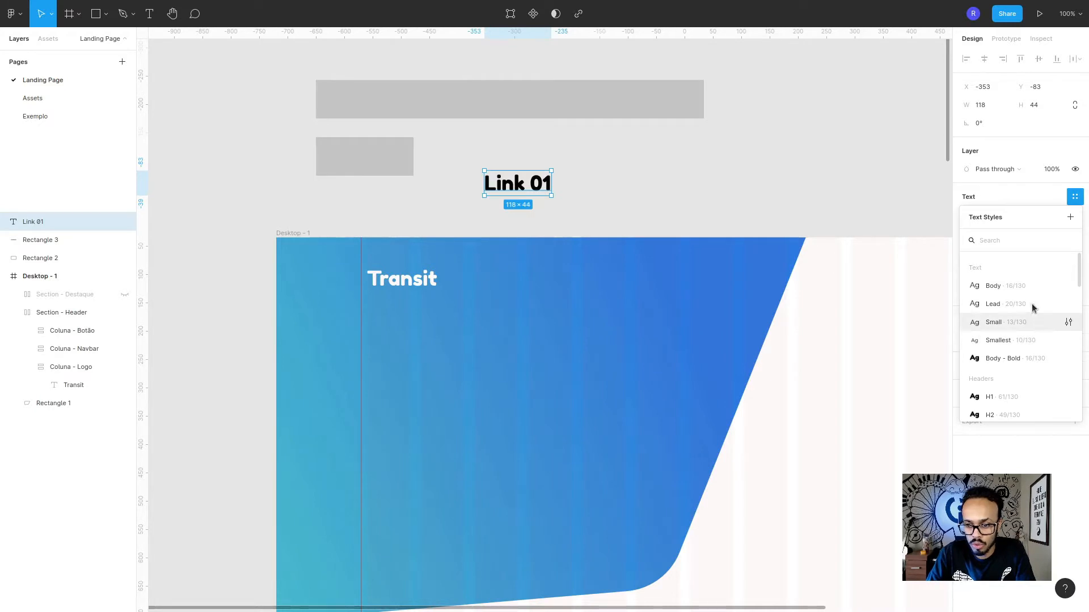
pyautogui.click(1002, 287)
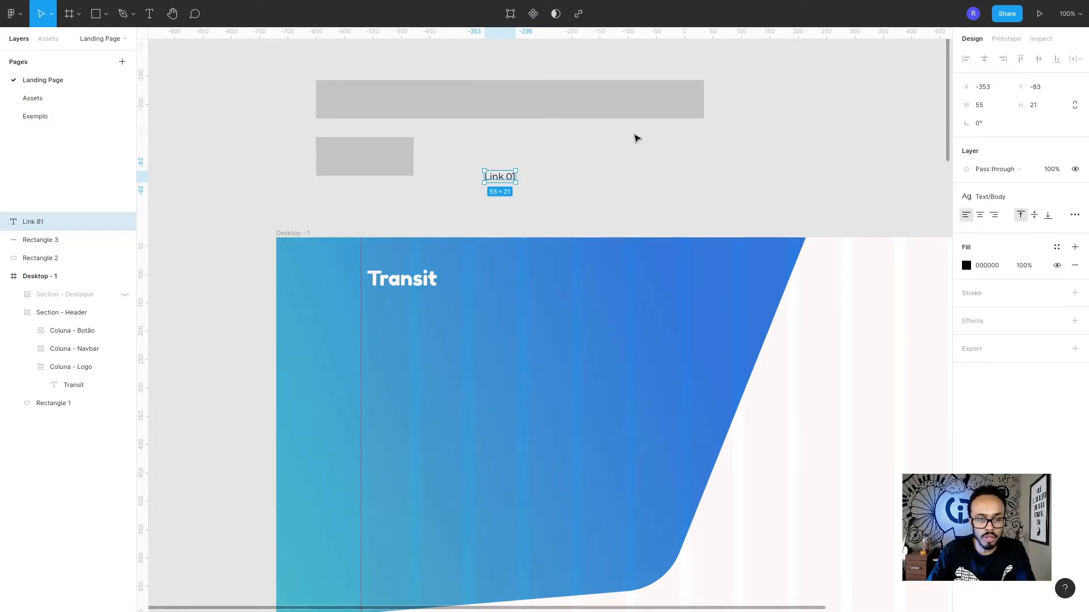
# Step: Center the Link 01 text on the small rectangle and wrap both in an auto layout frame
pyautogui.click(558, 220)
pyautogui.click(508, 178)
pyautogui.moveTo(508, 177); pyautogui.dragTo(369, 160)
pyautogui.keyDown('shift'); pyautogui.click(403, 156); pyautogui.keyUp('shift')
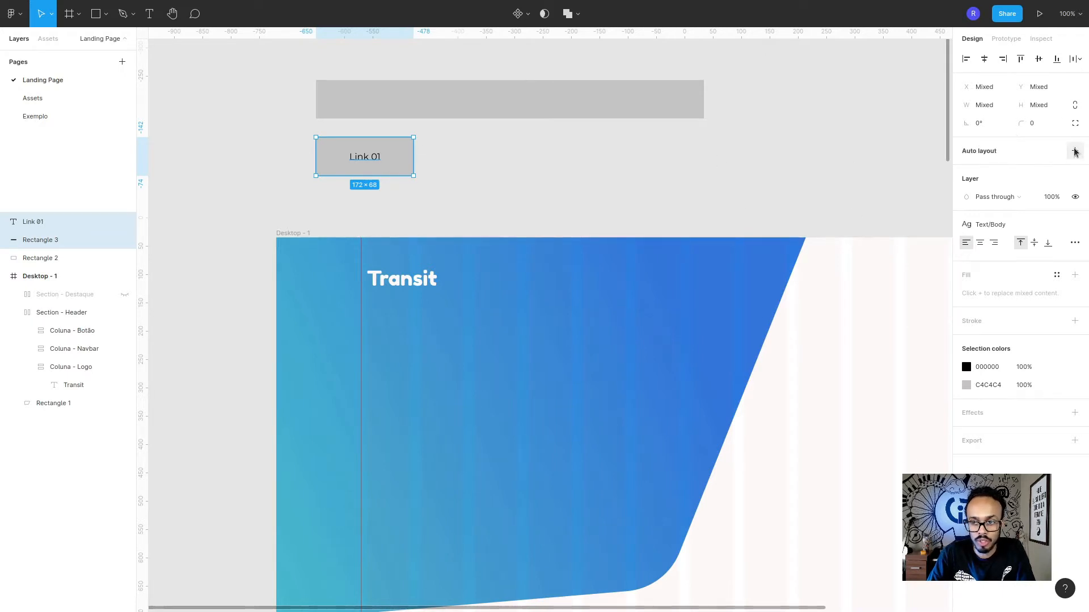
pyautogui.moveTo(466, 209); pyautogui.dragTo(271, 130)
pyautogui.hotkey('shift', 'a')
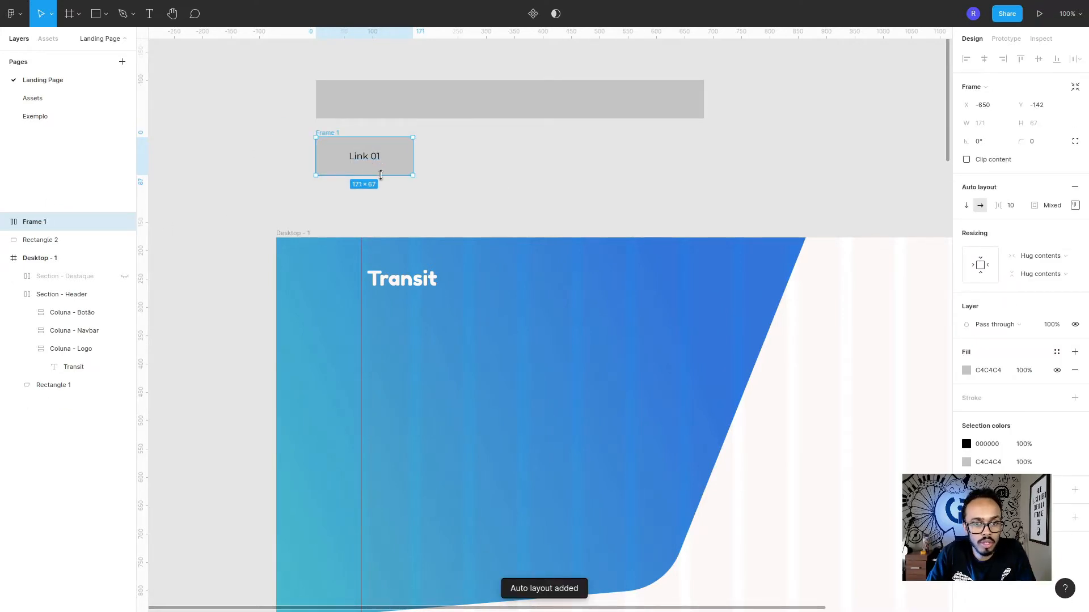
# Step: Set Frame 1's auto layout padding to 0 on all four sides and move the frame to open canvas above Desktop - 1
pyautogui.click(4, 222)
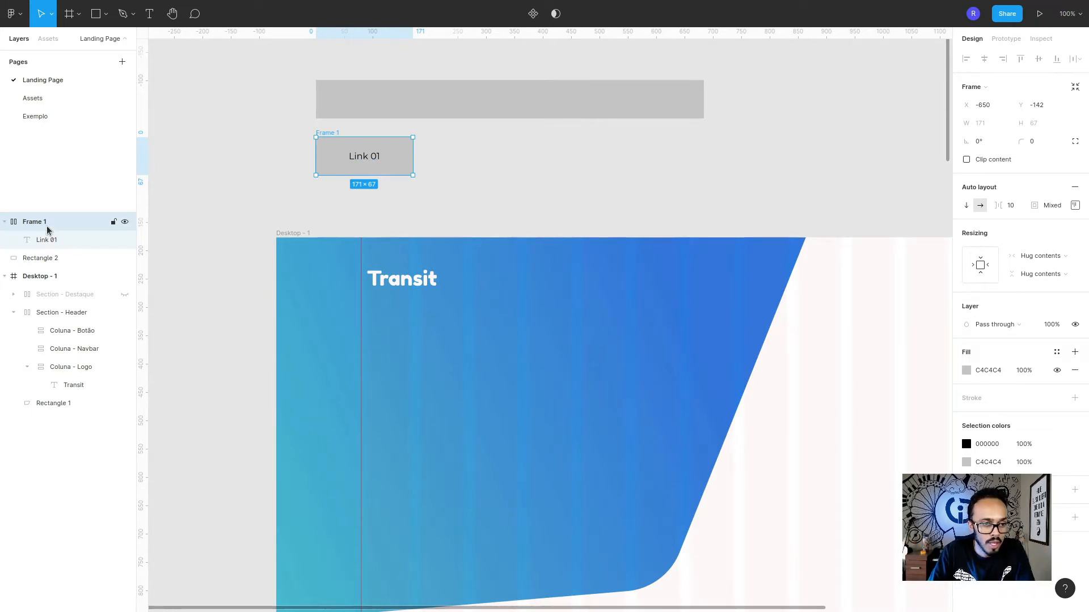
pyautogui.moveTo(476, 205); pyautogui.dragTo(286, 123)
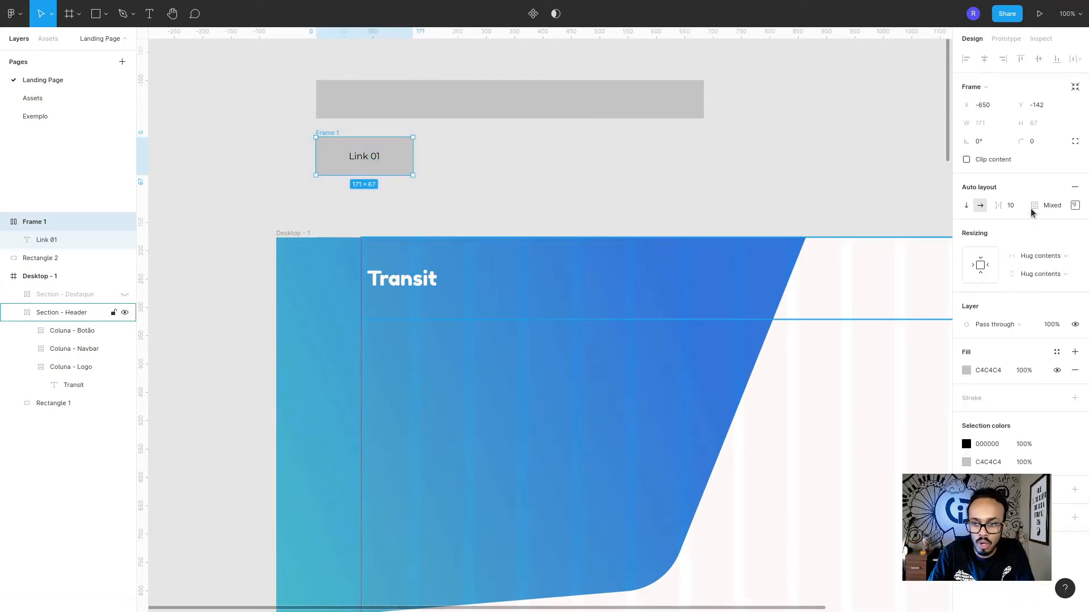
pyautogui.click(1075, 206)
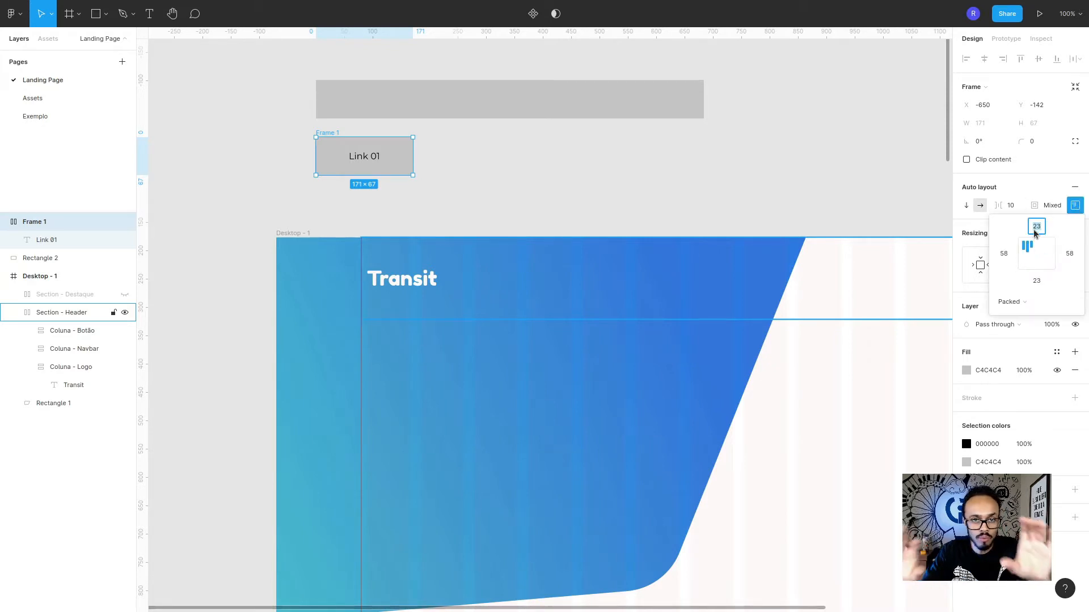
pyautogui.write('0')
pyautogui.press('Tab')
pyautogui.write('0')
pyautogui.press('Tab')
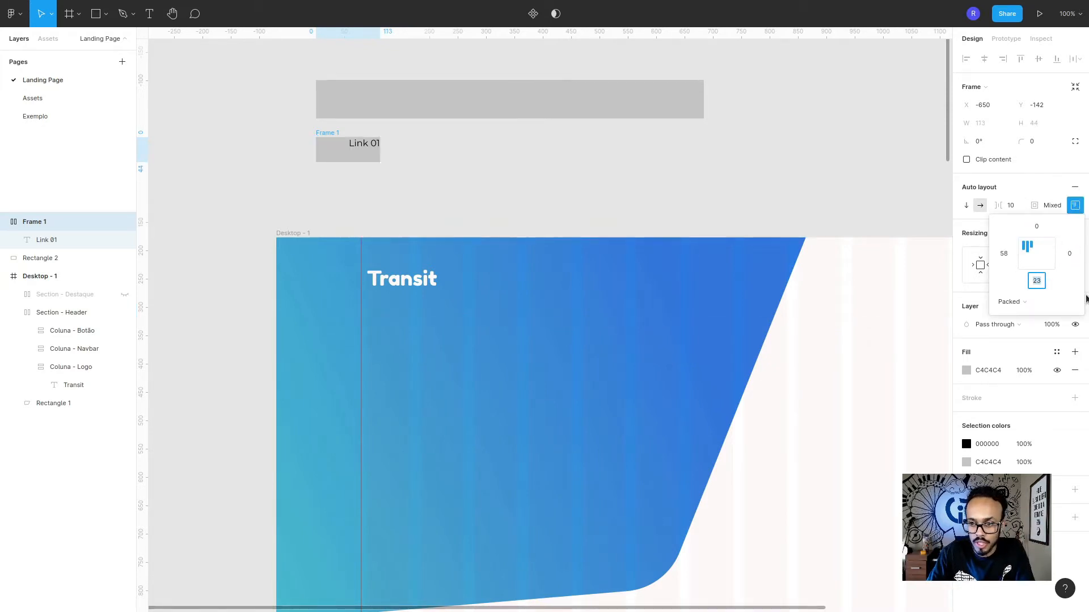
pyautogui.write('0')
pyautogui.press('Tab')
pyautogui.write('0')
pyautogui.press('Tab')
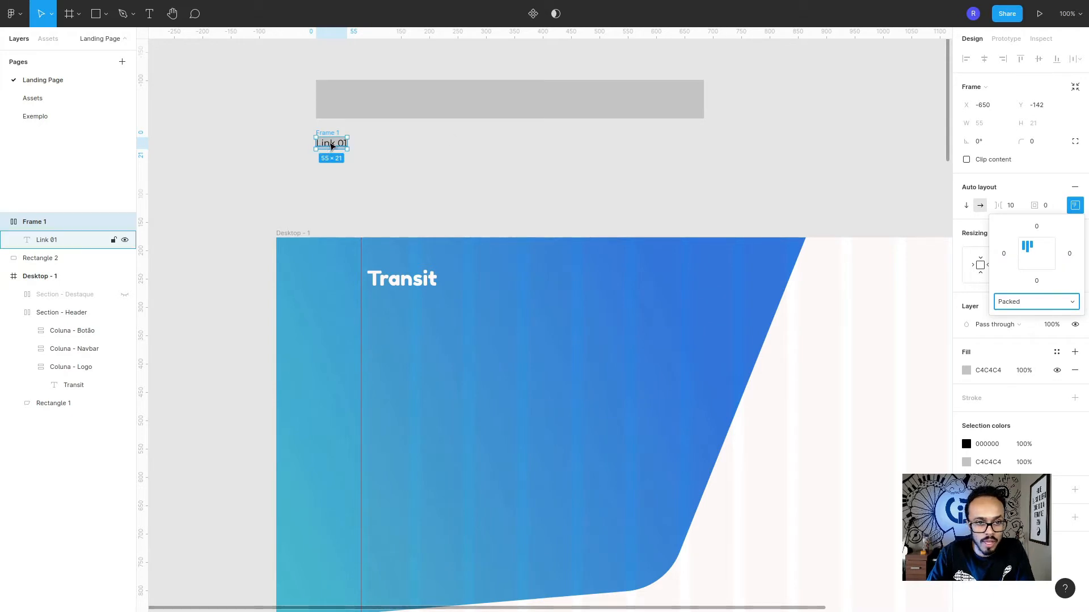
pyautogui.moveTo(332, 136); pyautogui.dragTo(470, 180)
pyautogui.scroll(6, 470, 182)
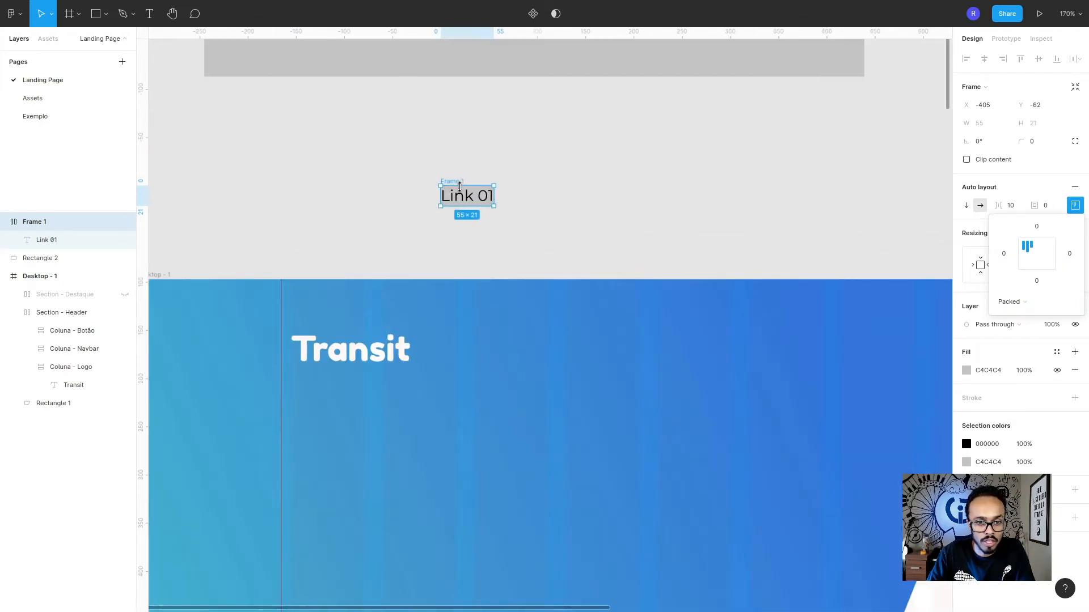
# Step: Examine how Frame 1 fits around its Link 01 text, including the resizing settings of both layers
pyautogui.click(1076, 205)
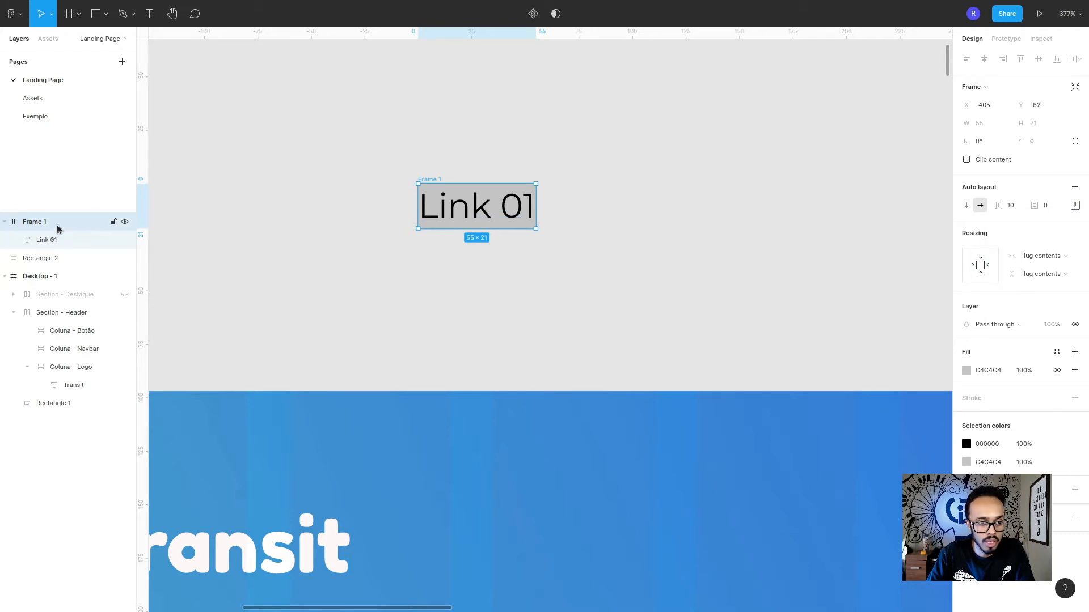
pyautogui.click(57, 240)
pyautogui.scroll(-1, 257, 241)
pyautogui.click(487, 233)
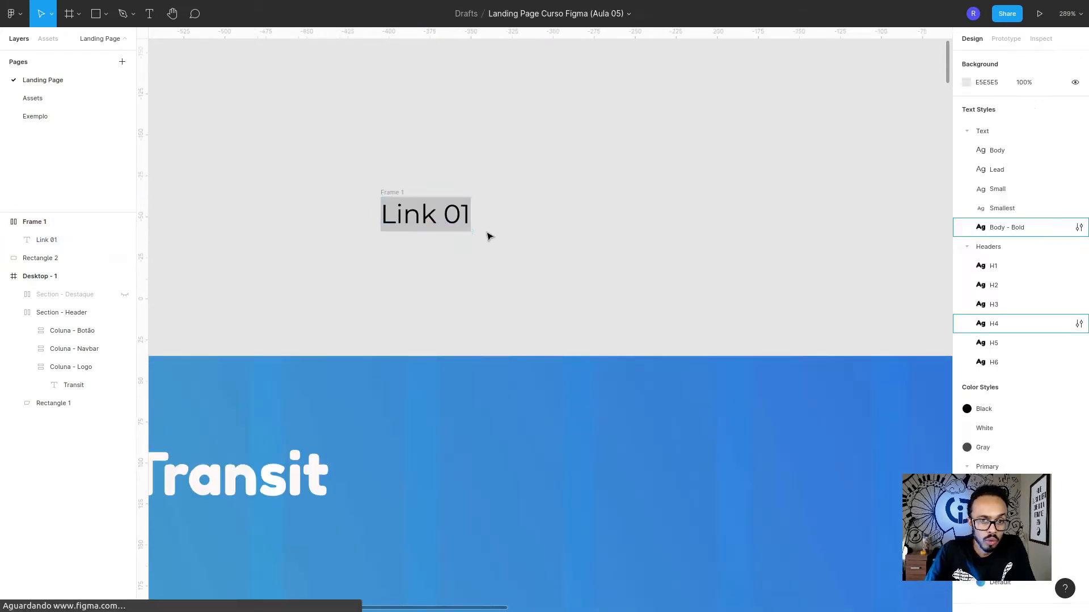
pyautogui.scroll(3, 352, 196)
pyautogui.scroll(-3, 501, 209)
pyautogui.scroll(4, 543, 206)
pyautogui.moveTo(242, 132); pyautogui.dragTo(639, 349)
pyautogui.scroll(-2, 483, 215)
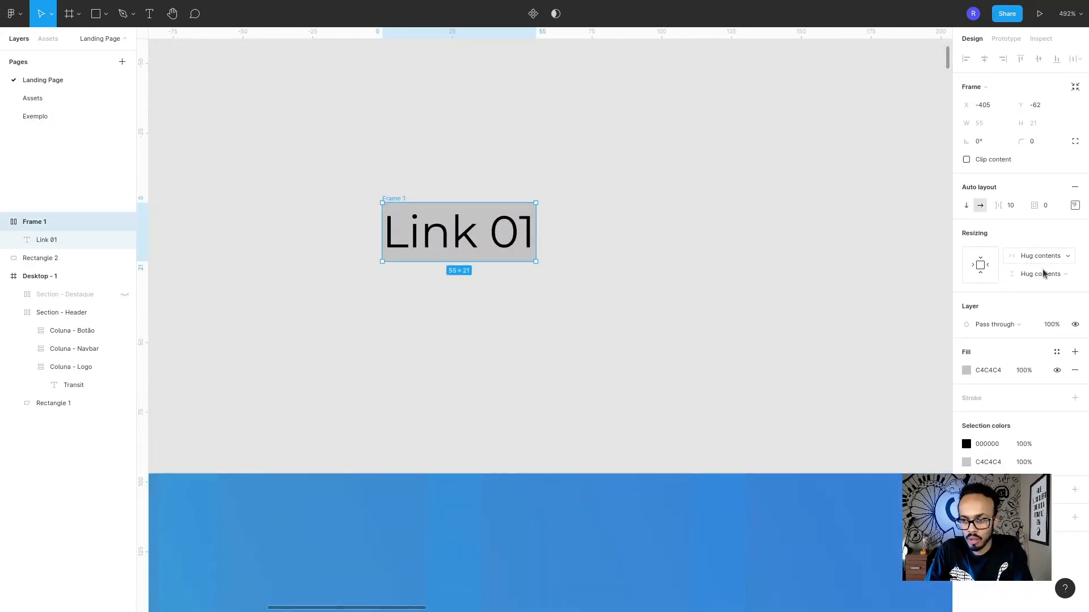
pyautogui.click(60, 241)
pyautogui.click(49, 222)
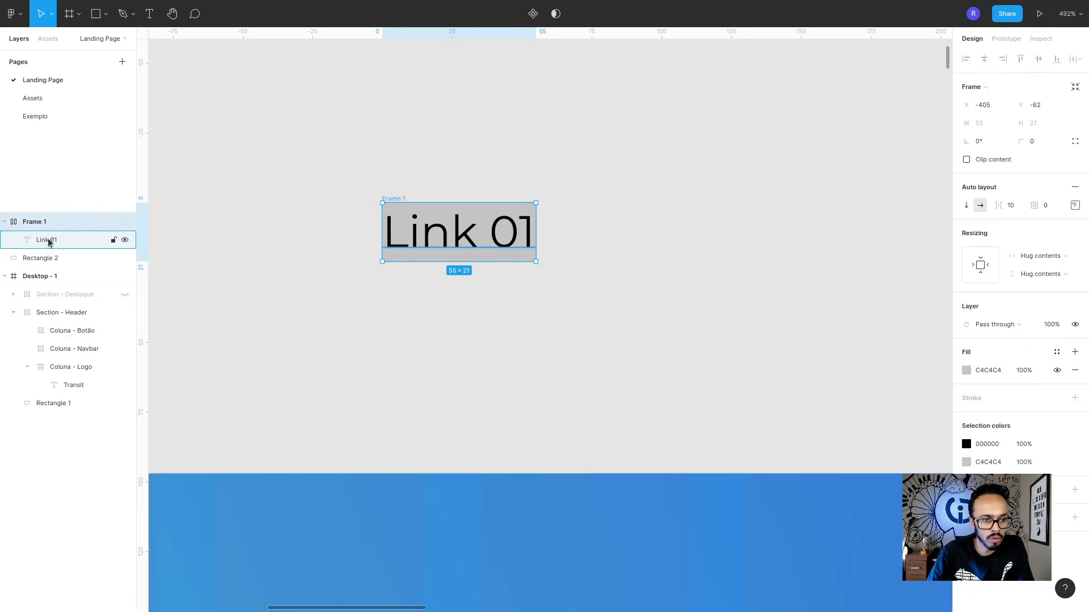
pyautogui.click(45, 242)
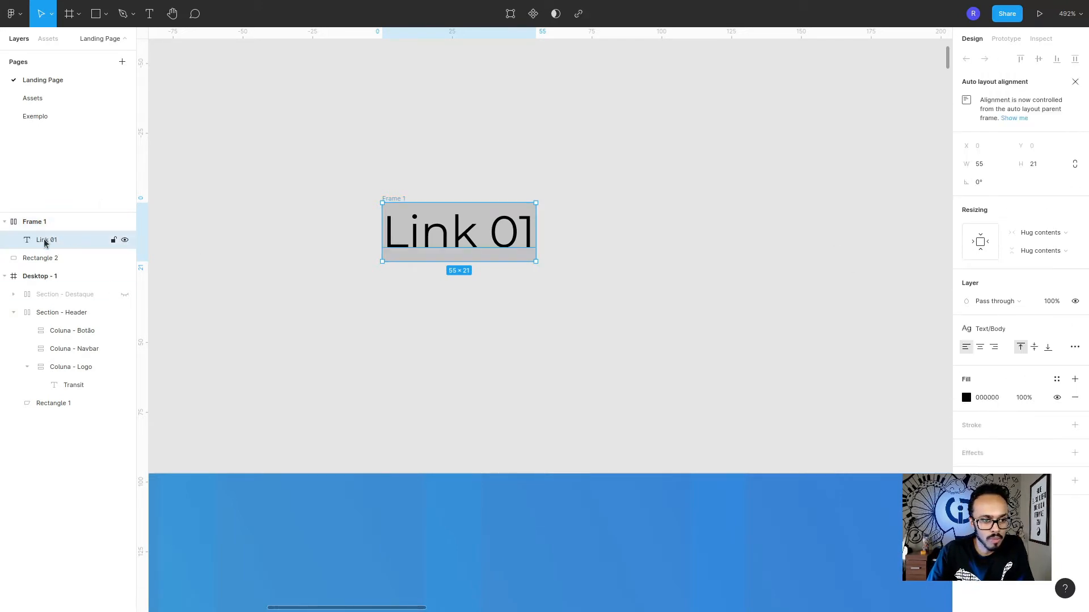
# Step: Replace the Link 01 text with the longer string "kaksldkalskdlkasd" to test the frame's hugging
pyautogui.doubleClick(456, 229)
pyautogui.write('kaksldkalskdlkasd')
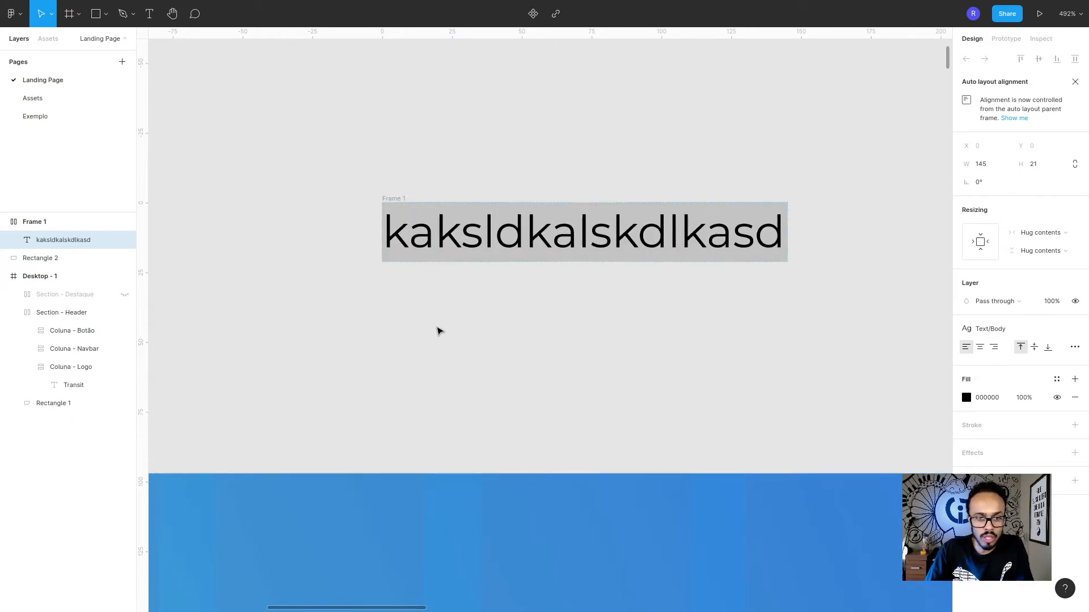
pyautogui.press('Escape')
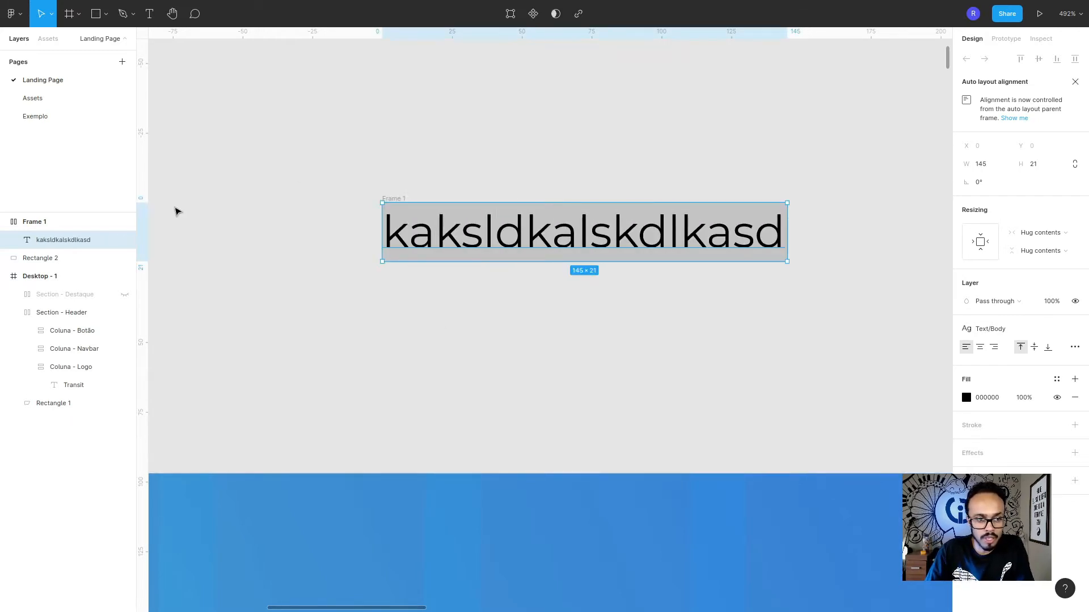
pyautogui.click(49, 227)
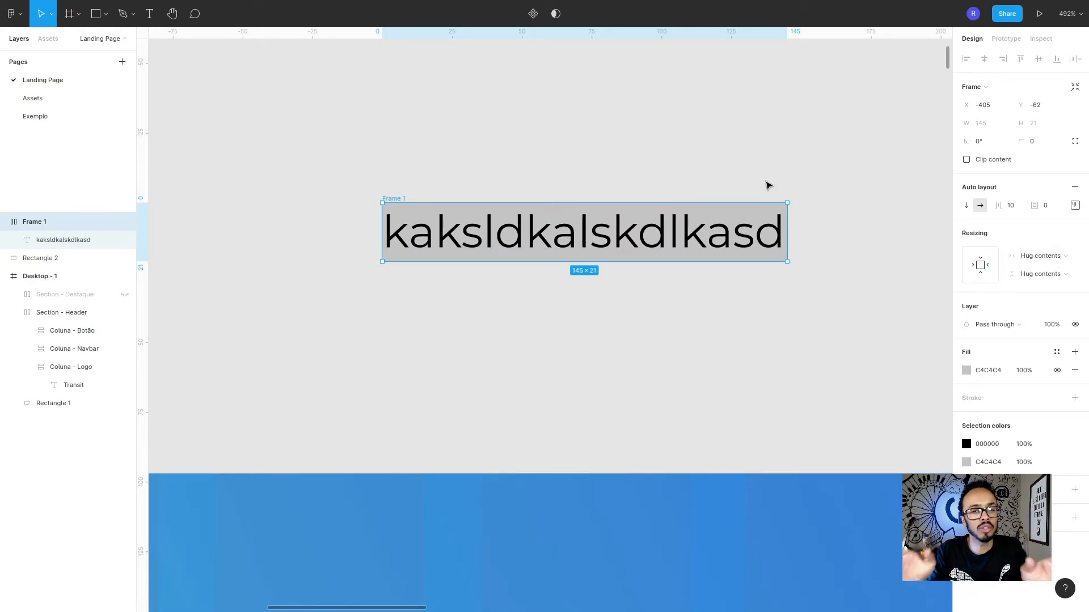
pyautogui.click(673, 321)
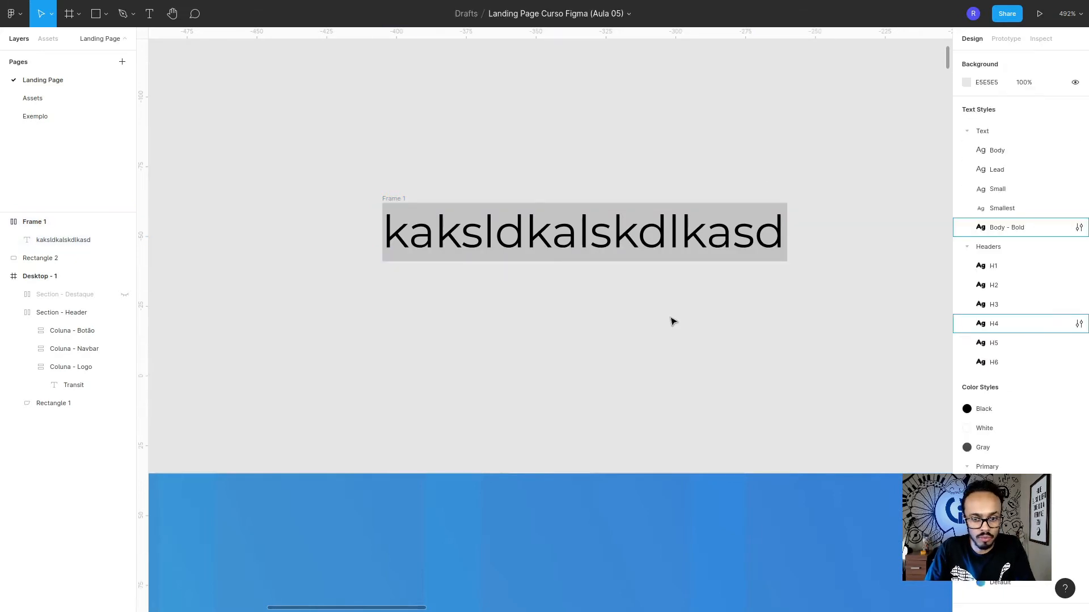
# Step: Restore the wording of the text in Frame 1 to "Link 01" and reselect the frame
pyautogui.click(602, 254)
pyautogui.press('Return')
pyautogui.press('Return')
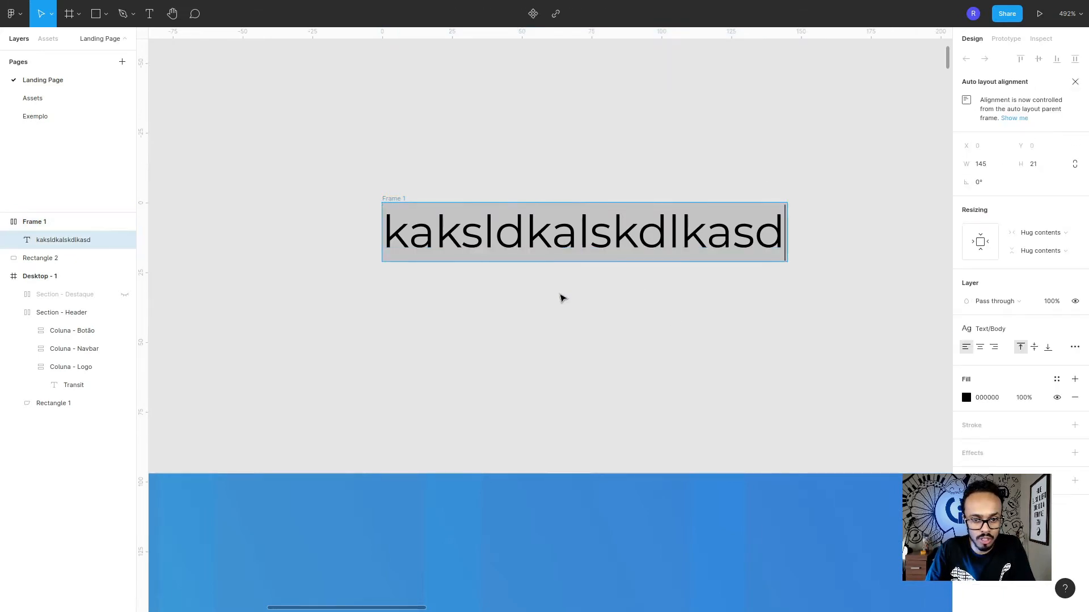
pyautogui.write('Link 01')
pyautogui.press('Escape')
pyautogui.click(667, 299)
pyautogui.moveTo(298, 171); pyautogui.dragTo(657, 296)
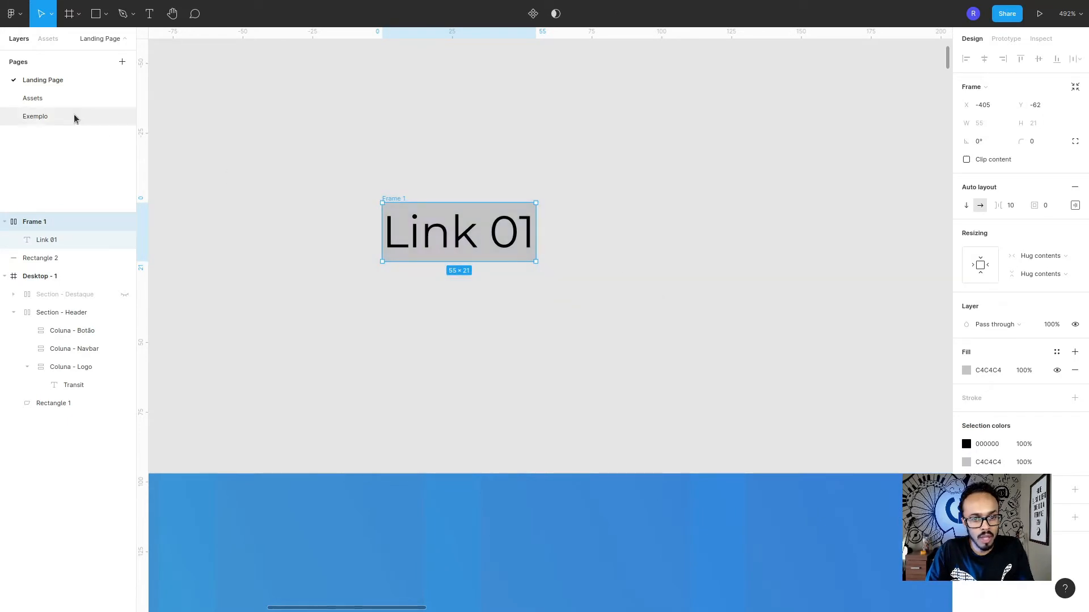
# Step: Consult the Helpers spacing list on the Assets page and set Frame 1's padding to 8 vertically and 16 horizontally
pyautogui.click(35, 116)
pyautogui.click(69, 98)
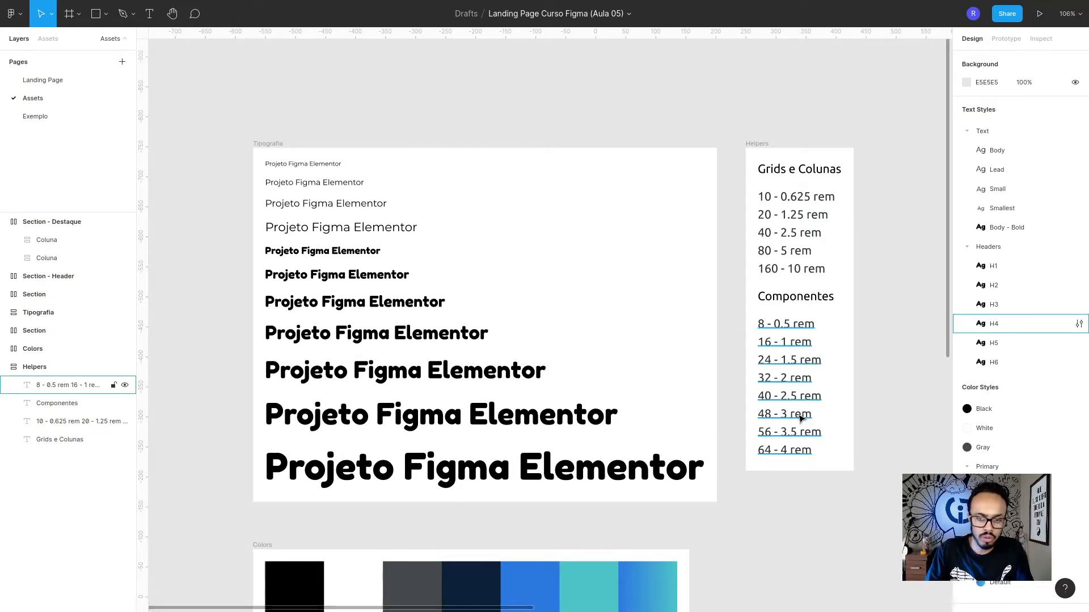
pyautogui.click(60, 84)
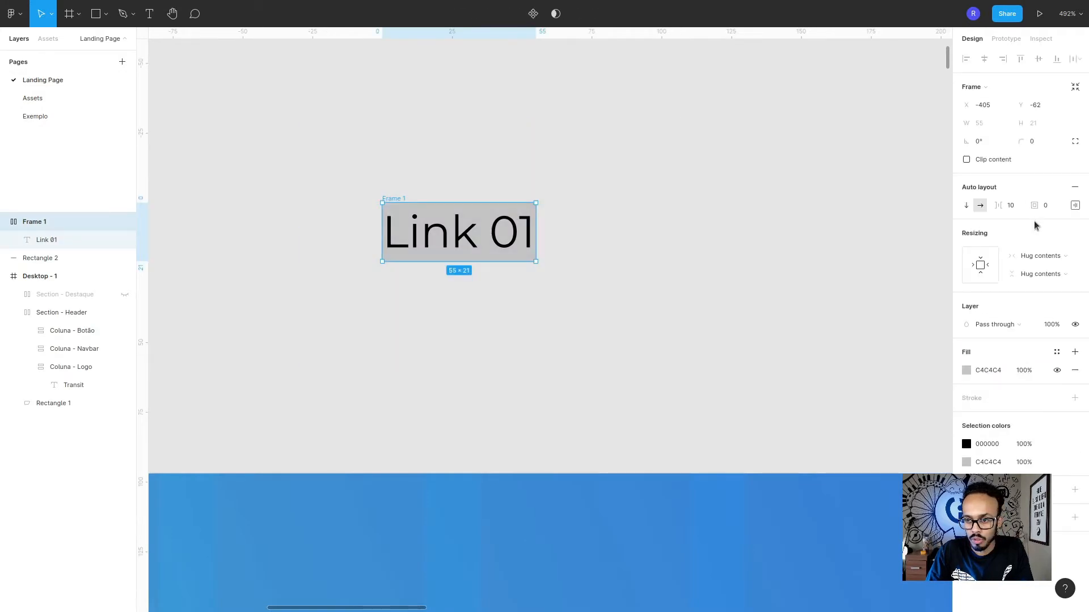
pyautogui.click(1075, 205)
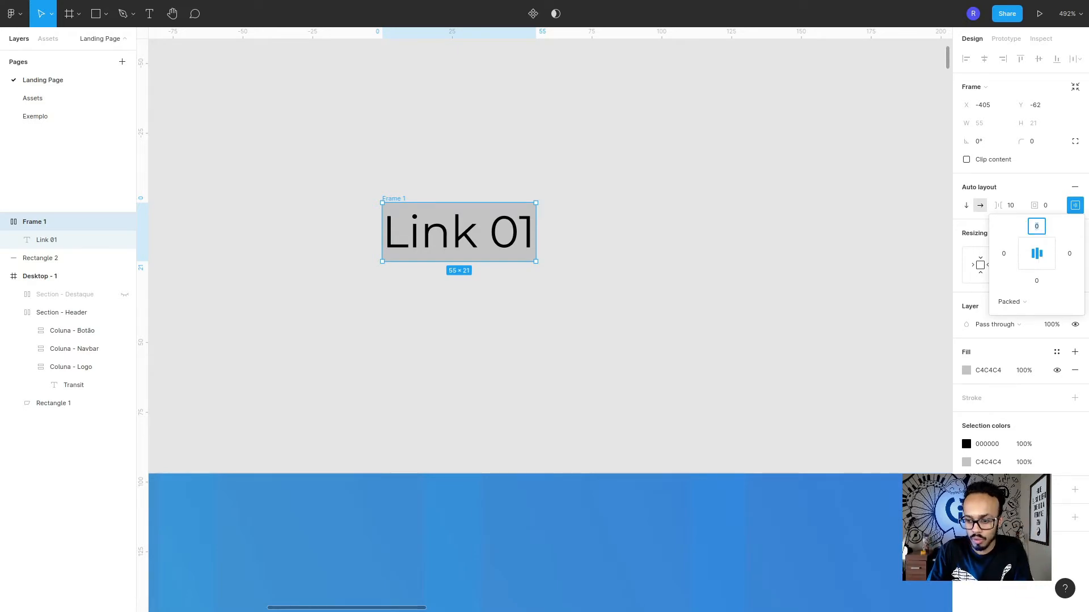
pyautogui.press('Tab')
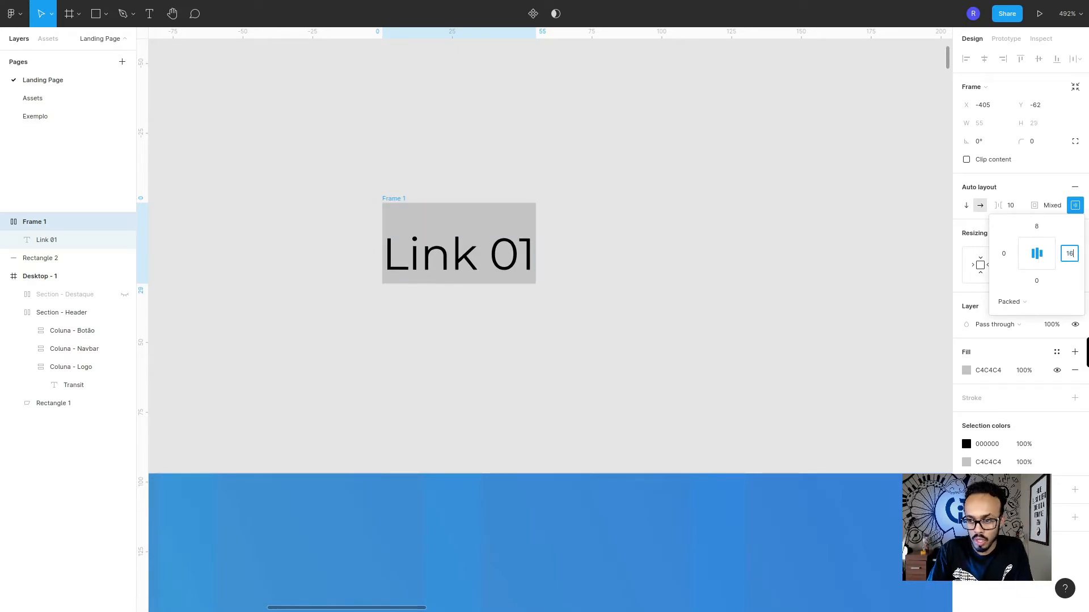
pyautogui.press('Tab')
pyautogui.write('8')
pyautogui.press('Tab')
pyautogui.press('Tab')
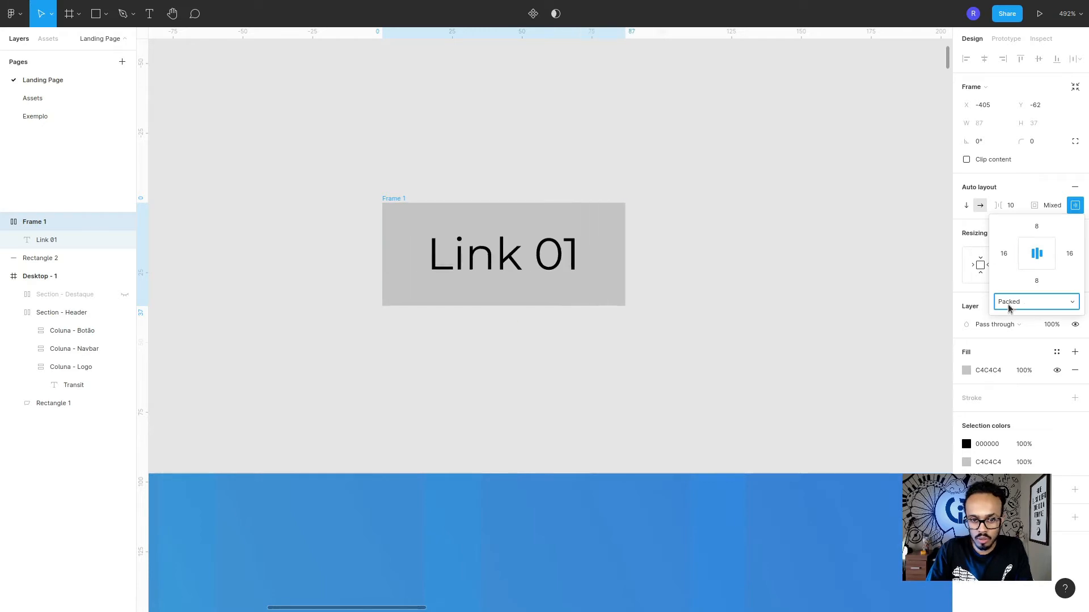
pyautogui.click(637, 368)
# Step: Rename Frame 1 as "Link" and its text layer as "Texto"
pyautogui.moveTo(313, 130); pyautogui.dragTo(734, 361)
pyautogui.scroll(-3, 527, 237)
pyautogui.scroll(2, 456, 188)
pyautogui.scroll(3, 456, 191)
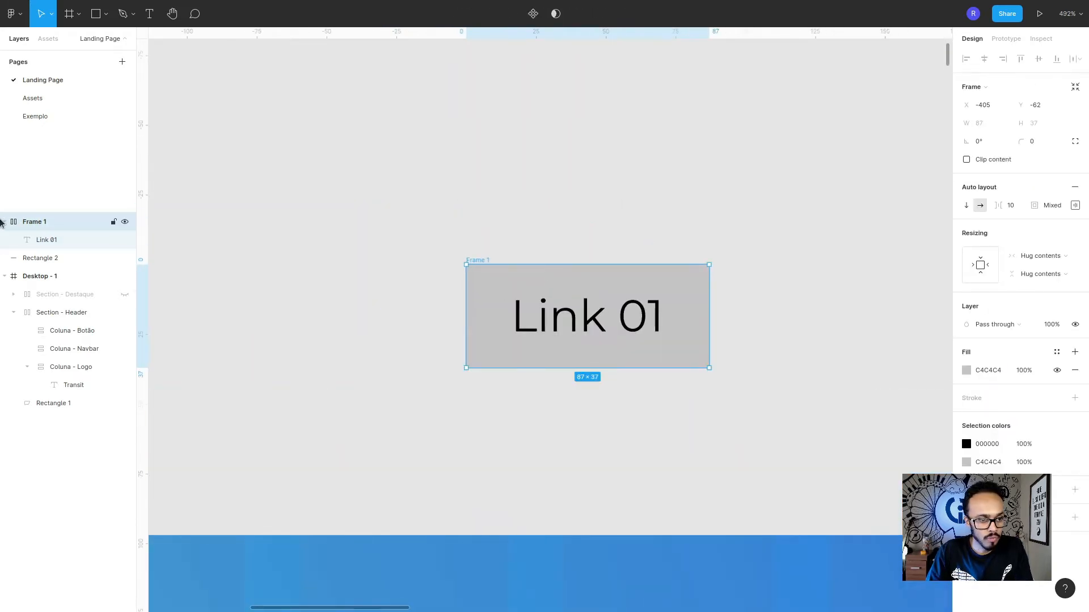
pyautogui.doubleClick(32, 224)
pyautogui.write('Bo')
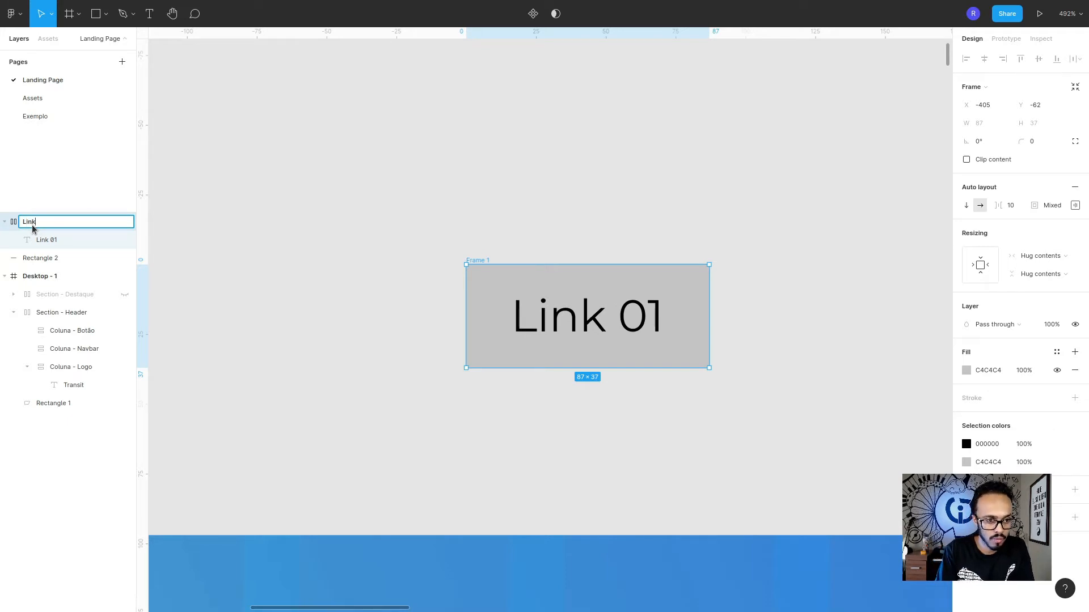
pyautogui.write('nk')
pyautogui.doubleClick(41, 241)
pyautogui.write('T')
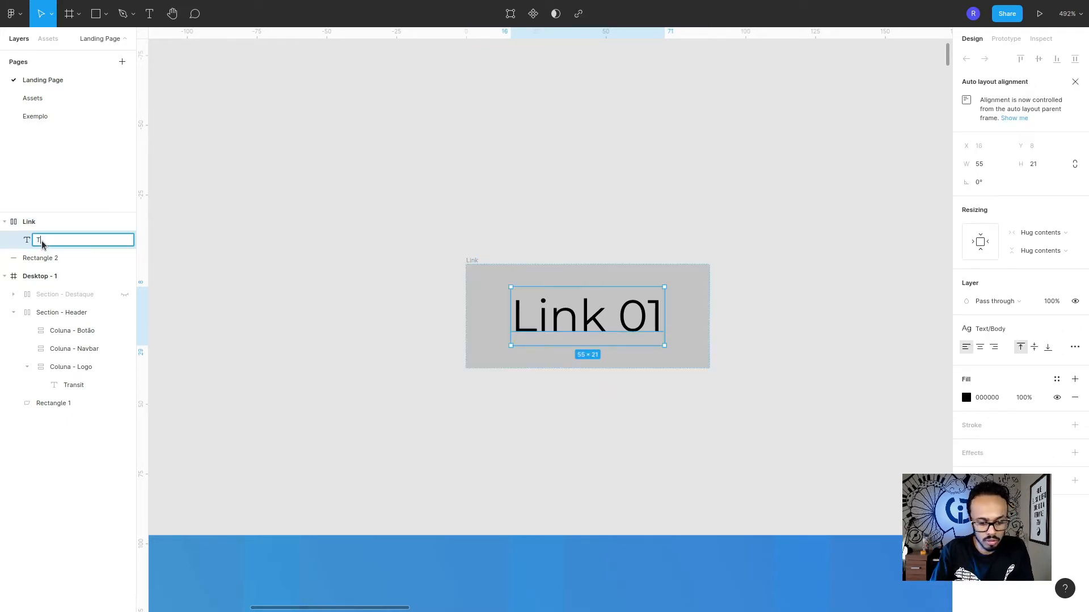
pyautogui.write('exto')
pyautogui.press('Return')
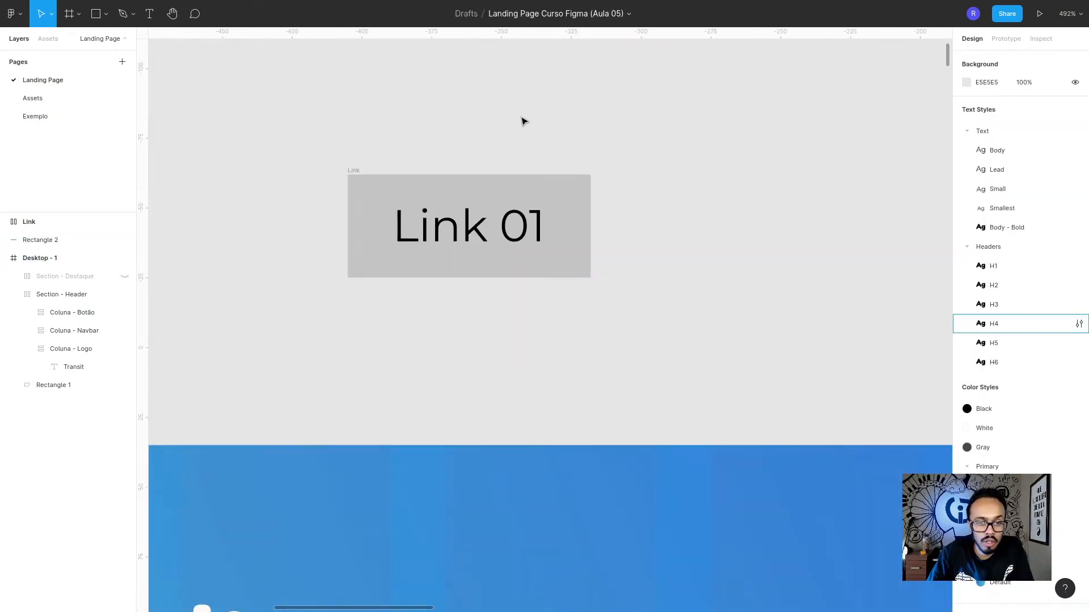
# Step: Move the Link frame onto the start of the wide grey rectangle above the Desktop - 1 frame
pyautogui.scroll(-5, 528, 129)
pyautogui.scroll(2, 471, 89)
pyautogui.scroll(1, 482, 139)
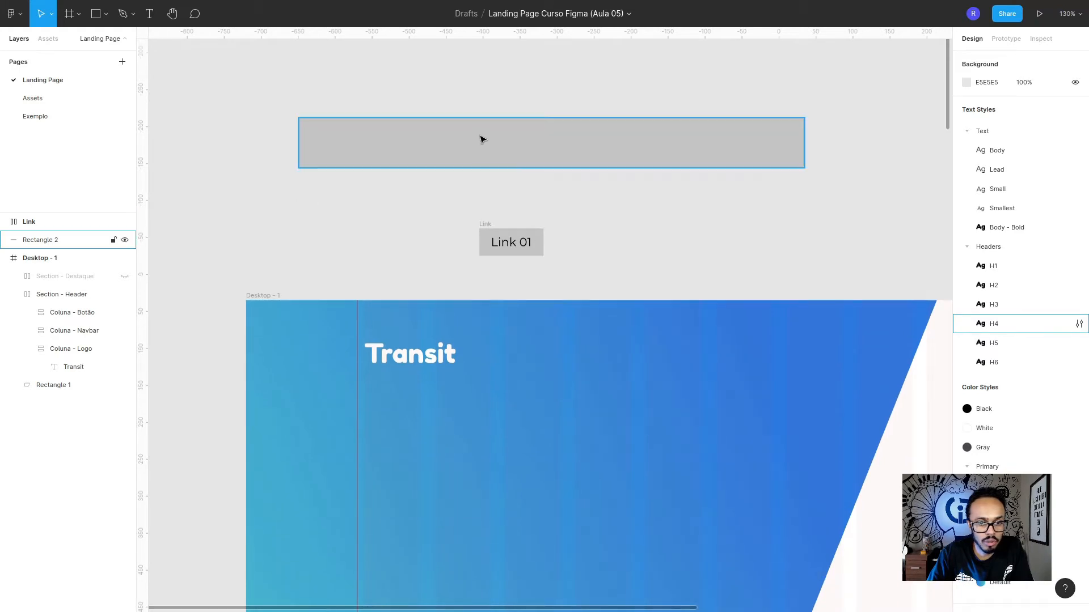
pyautogui.scroll(2, 482, 157)
pyautogui.scroll(-1, 401, 132)
pyautogui.scroll(1, 336, 86)
pyautogui.click(316, 133)
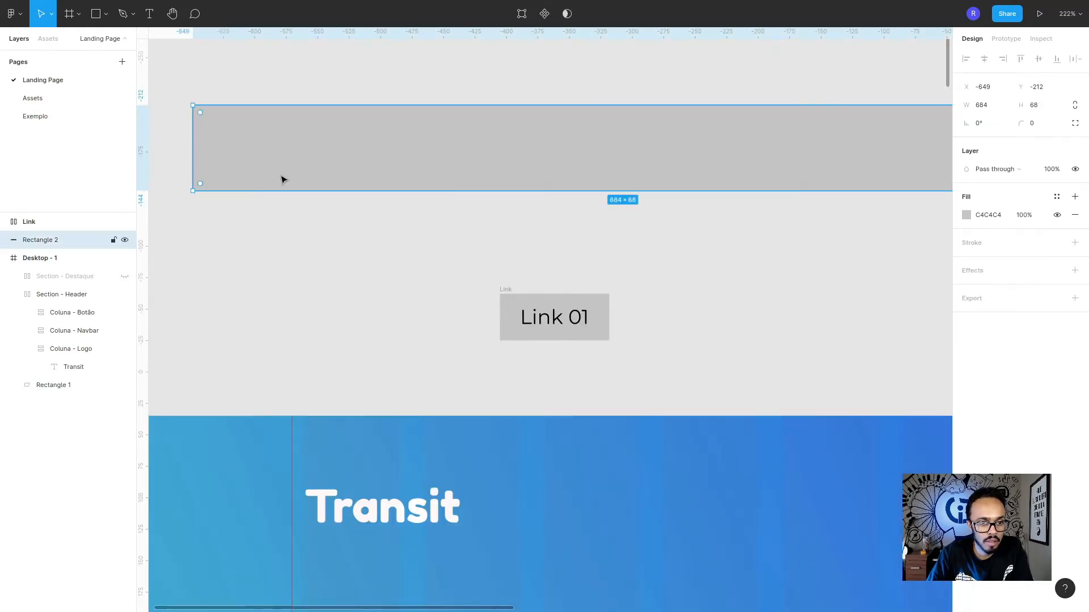
pyautogui.moveTo(507, 292); pyautogui.dragTo(227, 124)
# Step: Wrap the Link frame and the grey rectangle behind it in a new auto-layout frame
pyautogui.scroll(-4, 548, 133)
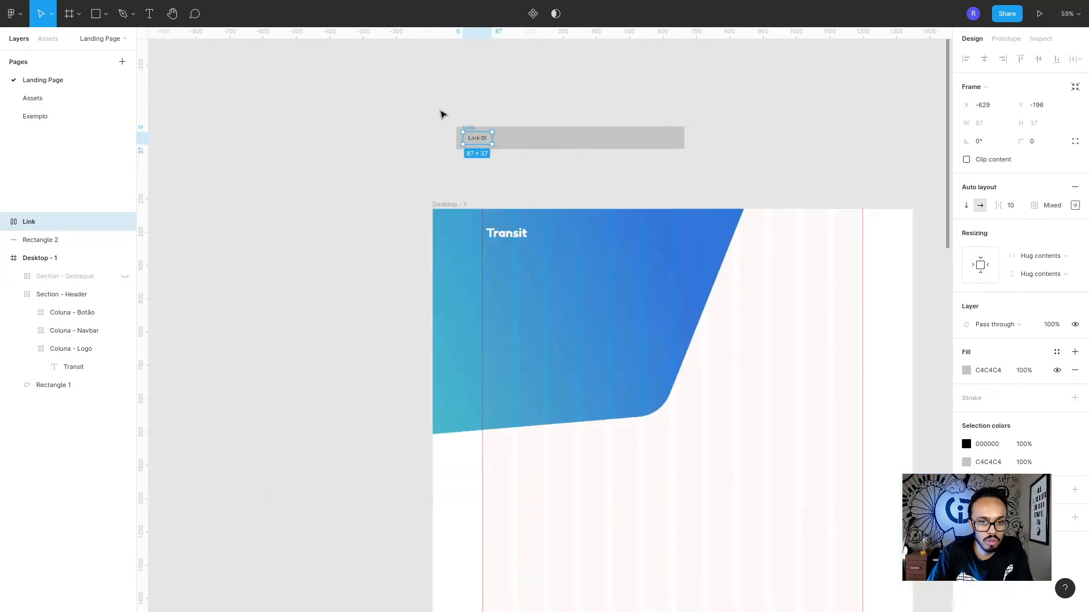
pyautogui.scroll(2, 419, 107)
pyautogui.moveTo(397, 99); pyautogui.dragTo(901, 219)
pyautogui.scroll(3, 876, 172)
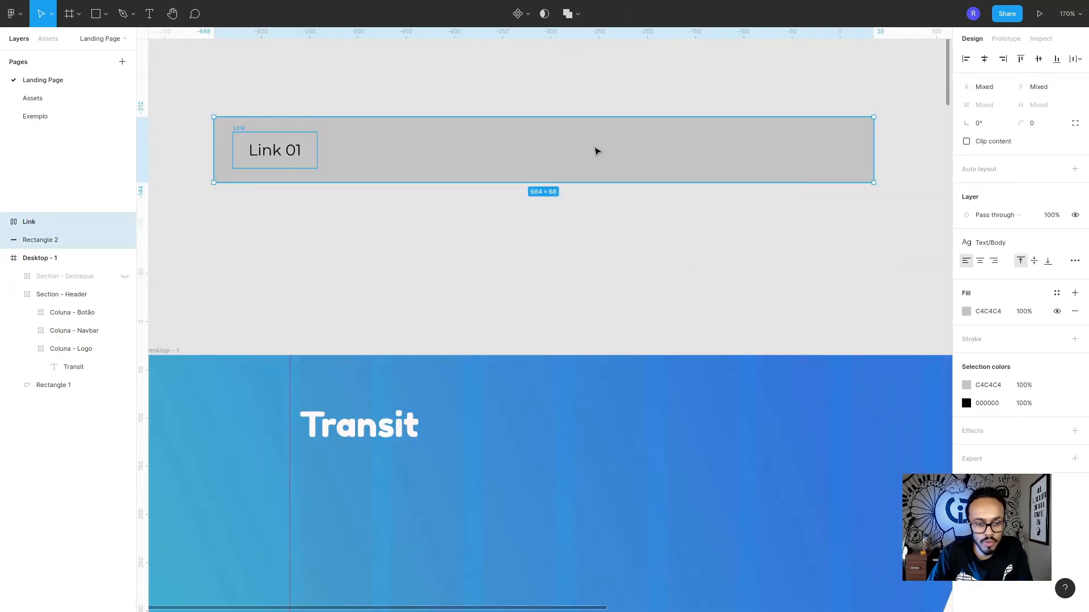
pyautogui.hotkey('shift', 'a')
pyautogui.click(364, 166)
pyautogui.click(295, 146)
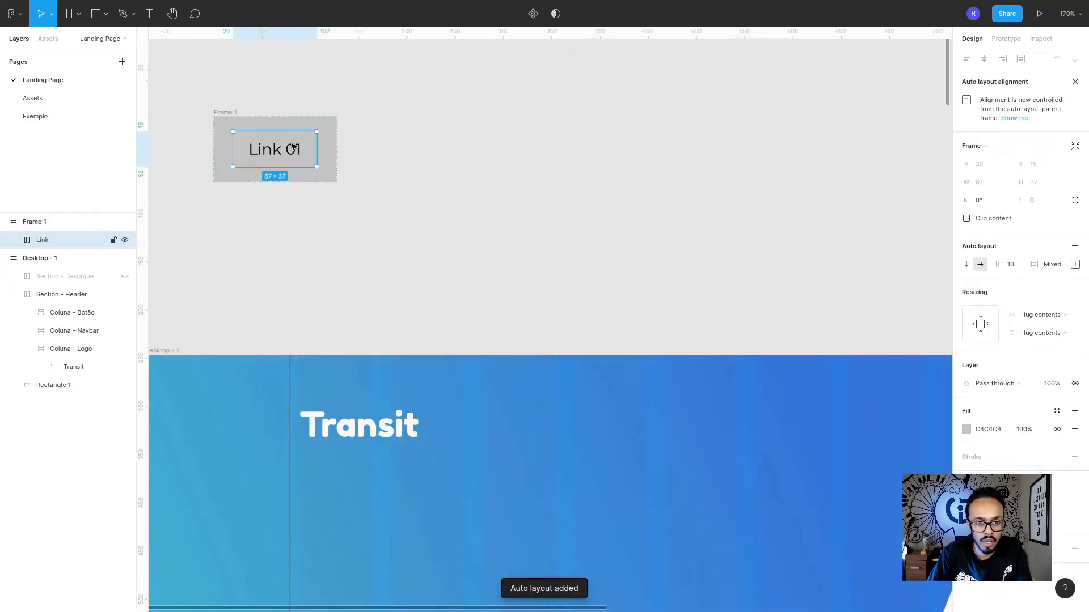
# Step: Set the outer auto-layout frame's padding to 0 on all four sides
pyautogui.click(215, 112)
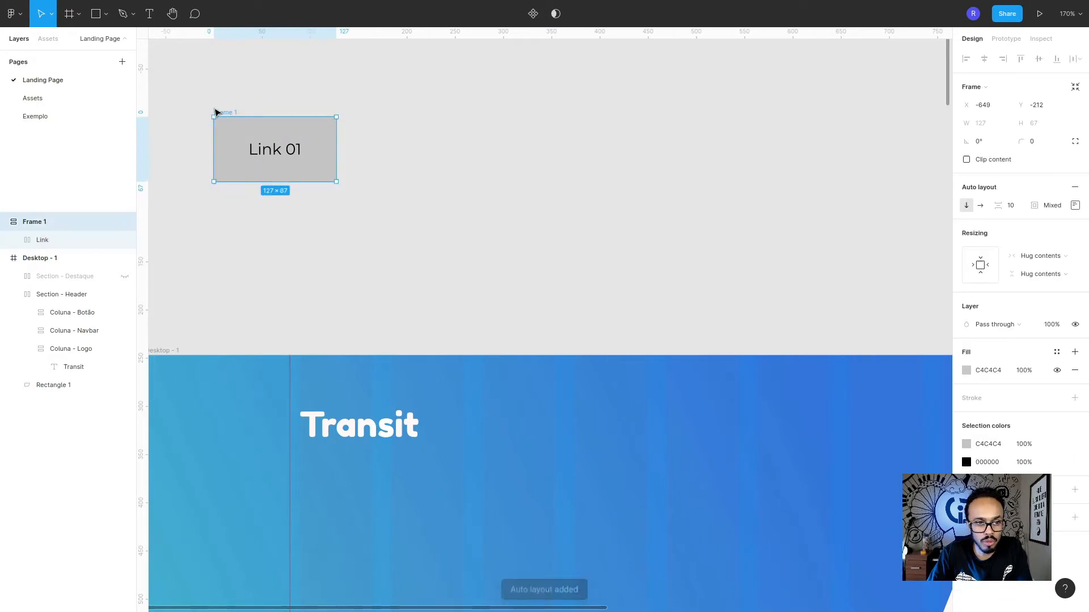
pyautogui.click(1074, 205)
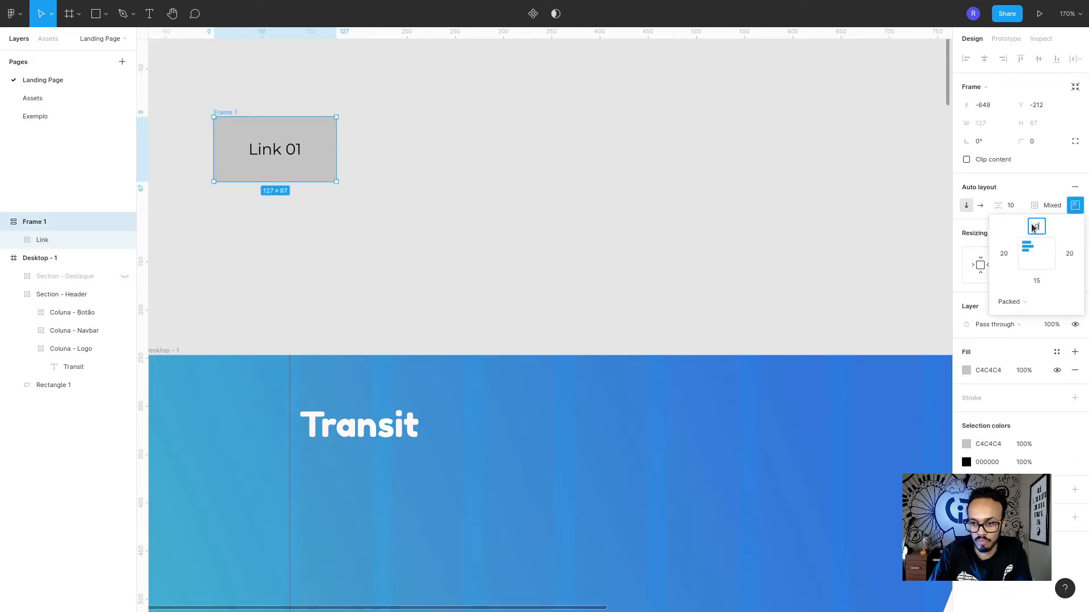
pyautogui.press('Tab')
pyautogui.write('0')
pyautogui.press('Tab')
pyautogui.write('0')
pyautogui.press('Tab')
pyautogui.write('0')
pyautogui.press('Tab')
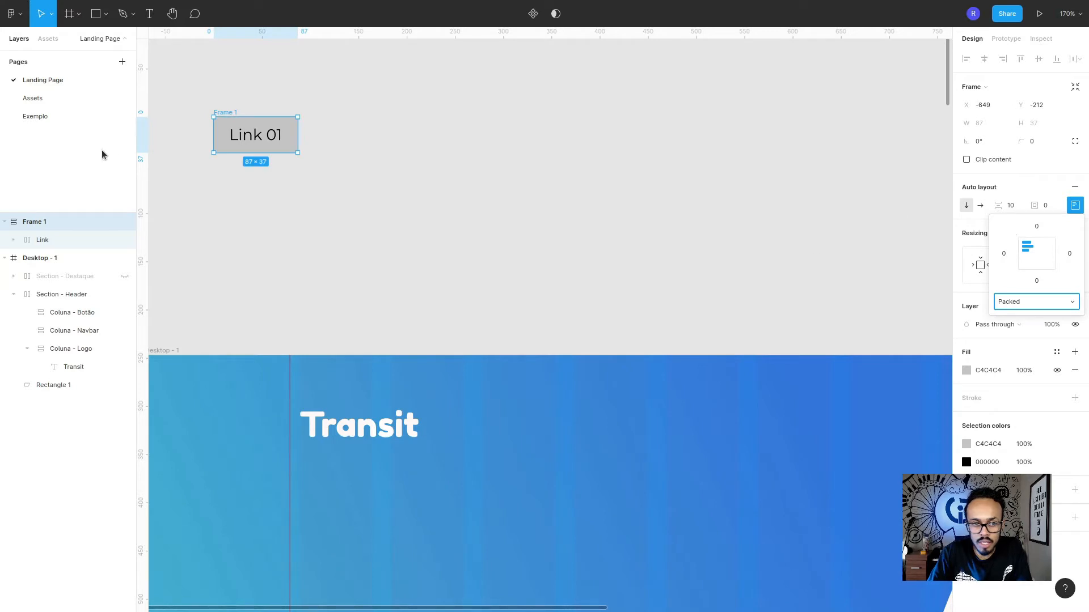
# Step: Rename the outer frame as "Navbar" and set its auto-layout direction to horizontal
pyautogui.doubleClick(28, 223)
pyautogui.write('Navbar')
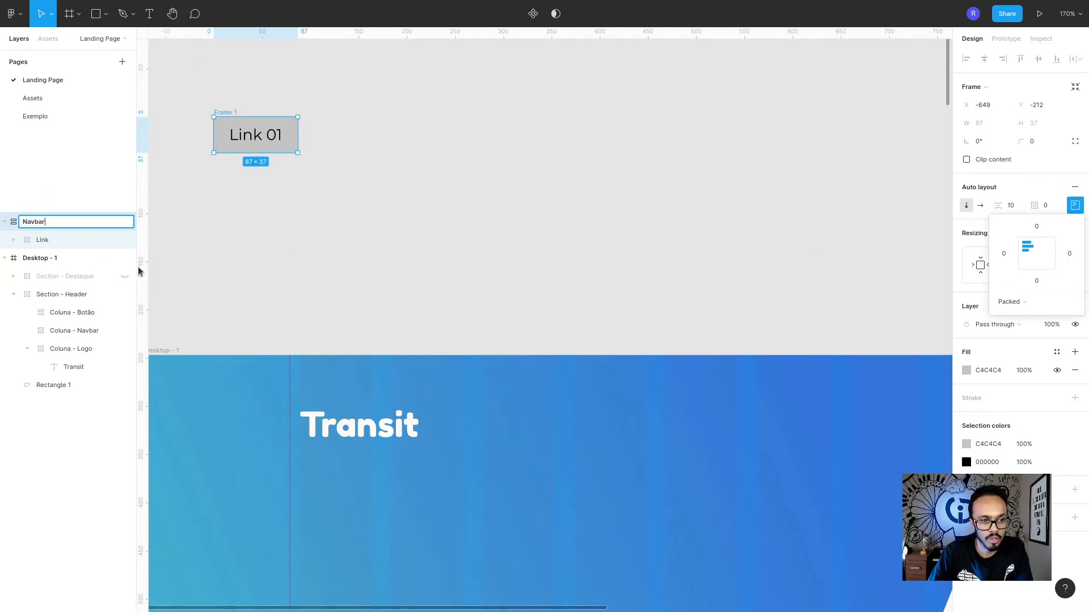
pyautogui.click(187, 212)
pyautogui.click(226, 112)
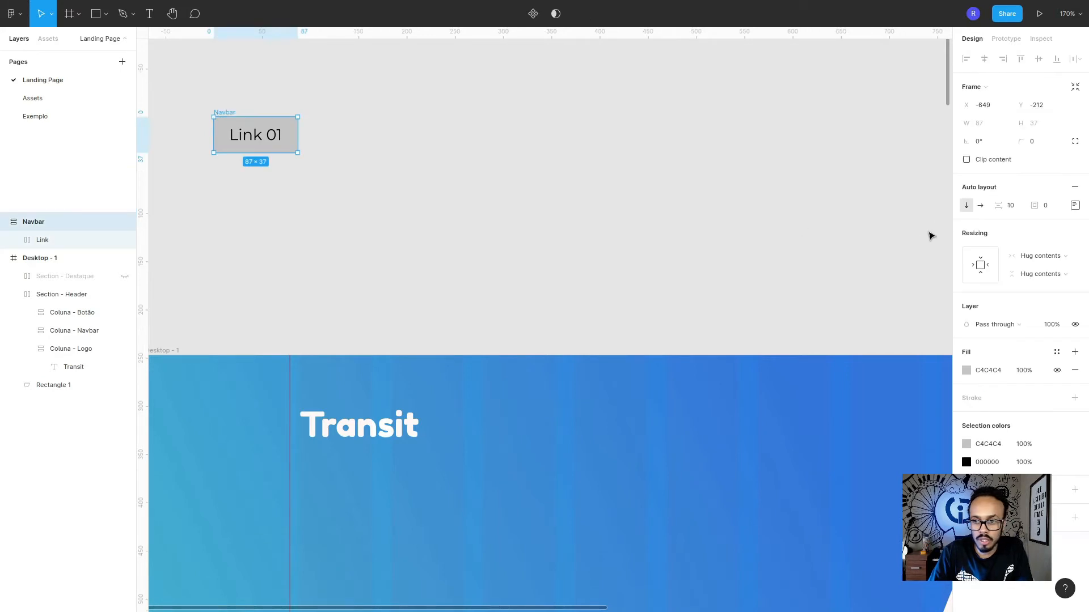
pyautogui.click(981, 207)
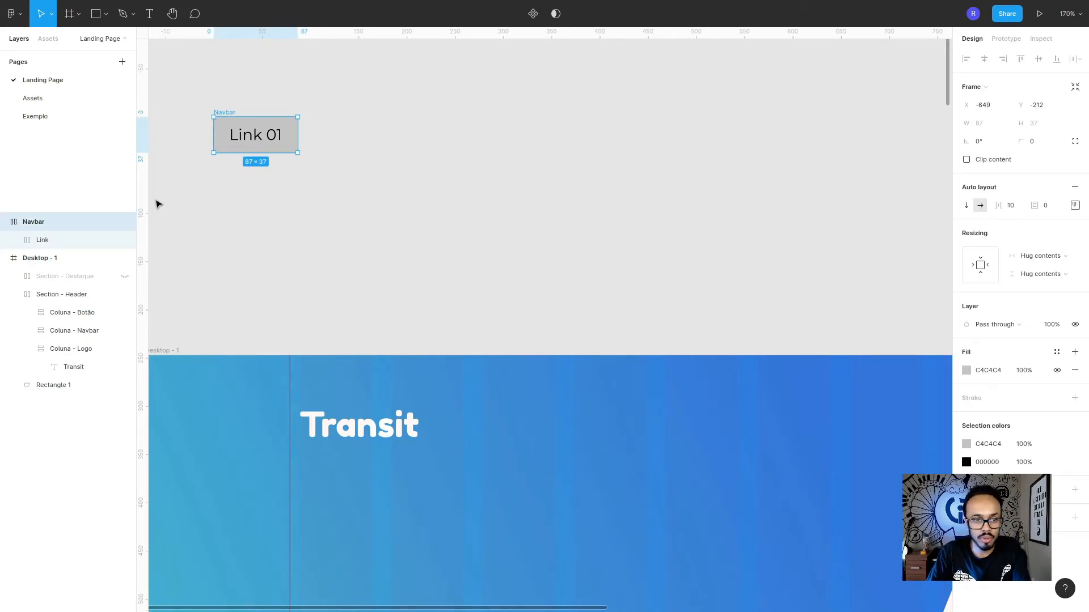
# Step: Duplicate the Link frame three times inside Navbar to make a row of four links
pyautogui.click(42, 240)
pyautogui.hotkey('ctrl', 'd')
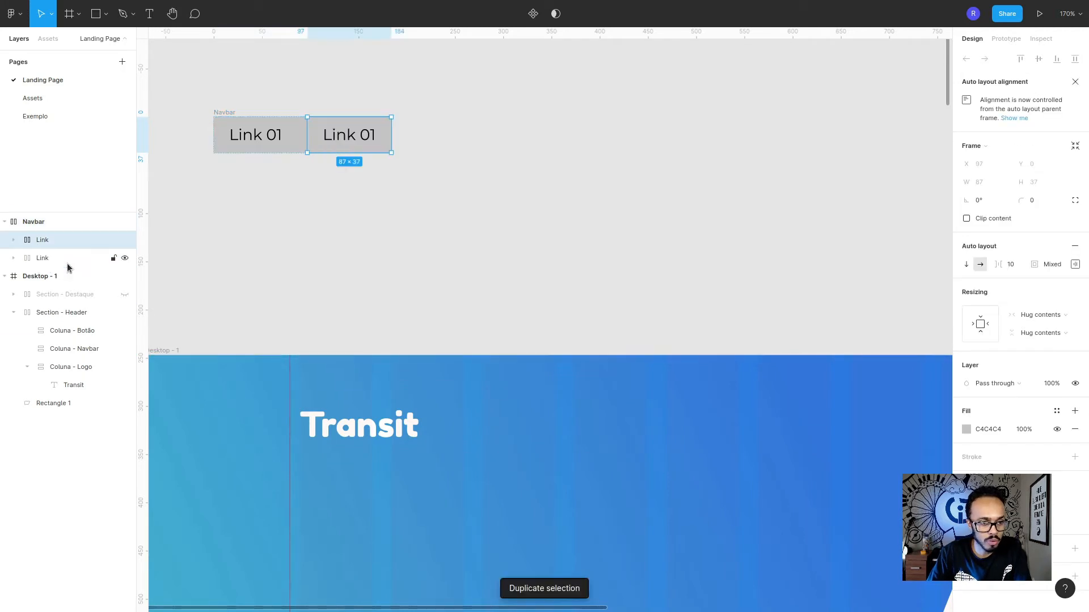
pyautogui.hotkey('ctrl', 'd')
pyautogui.hotkey('ctrl', 'd')
pyautogui.click(42, 224)
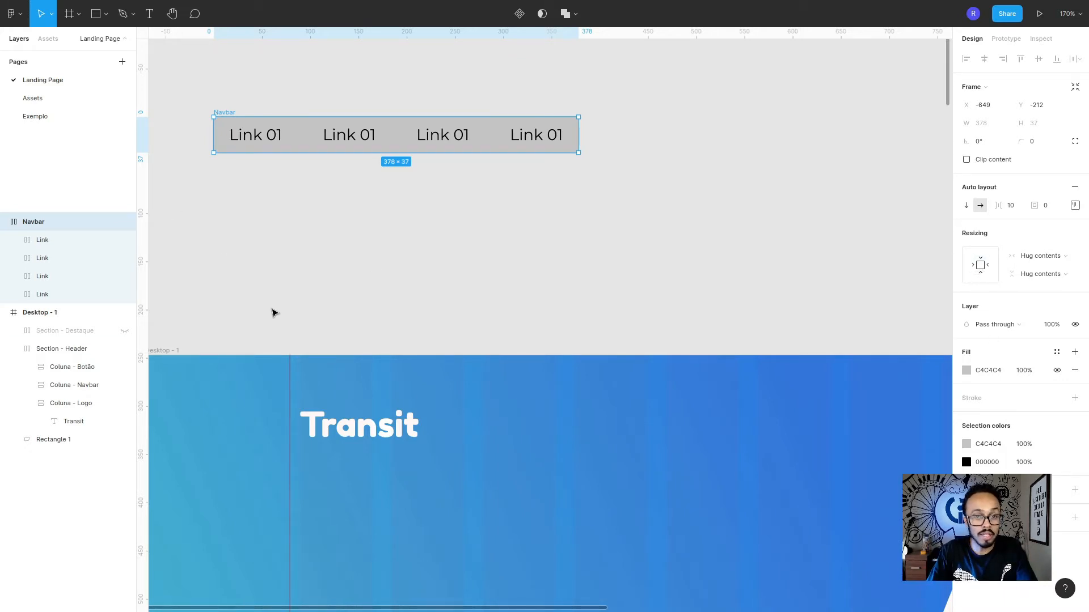
pyautogui.click(336, 255)
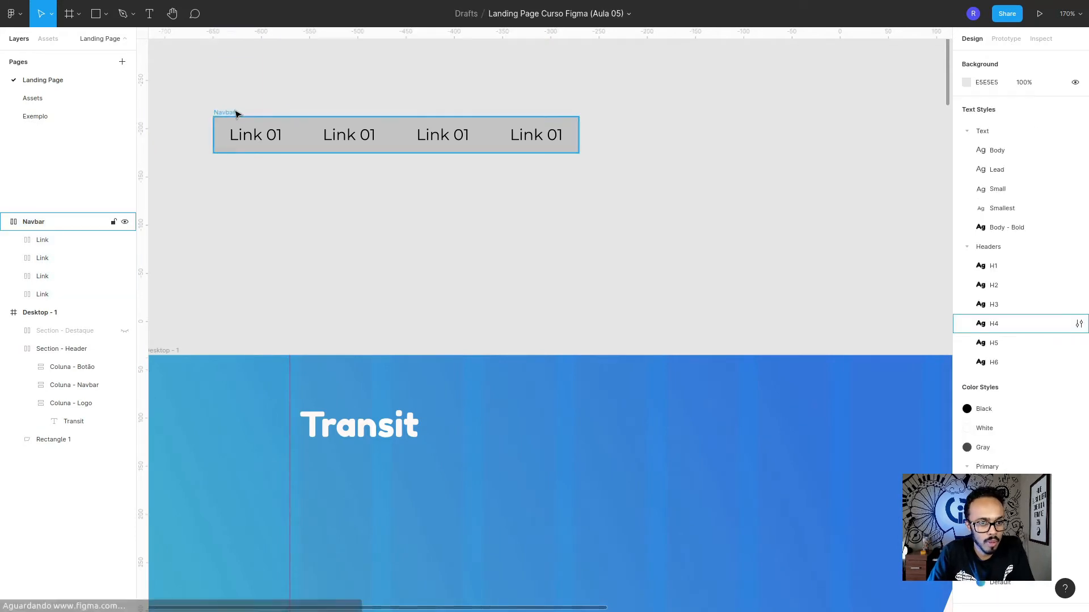
# Step: Remove the grey C4C4C4 fill from the Navbar frame and from all four Link frames
pyautogui.click(226, 113)
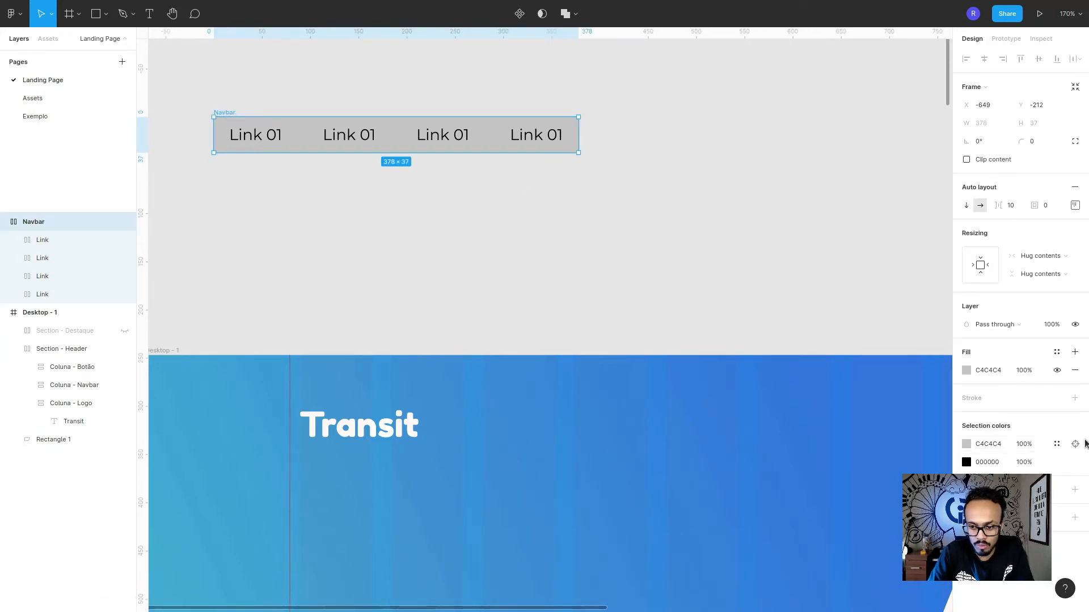
pyautogui.click(1074, 370)
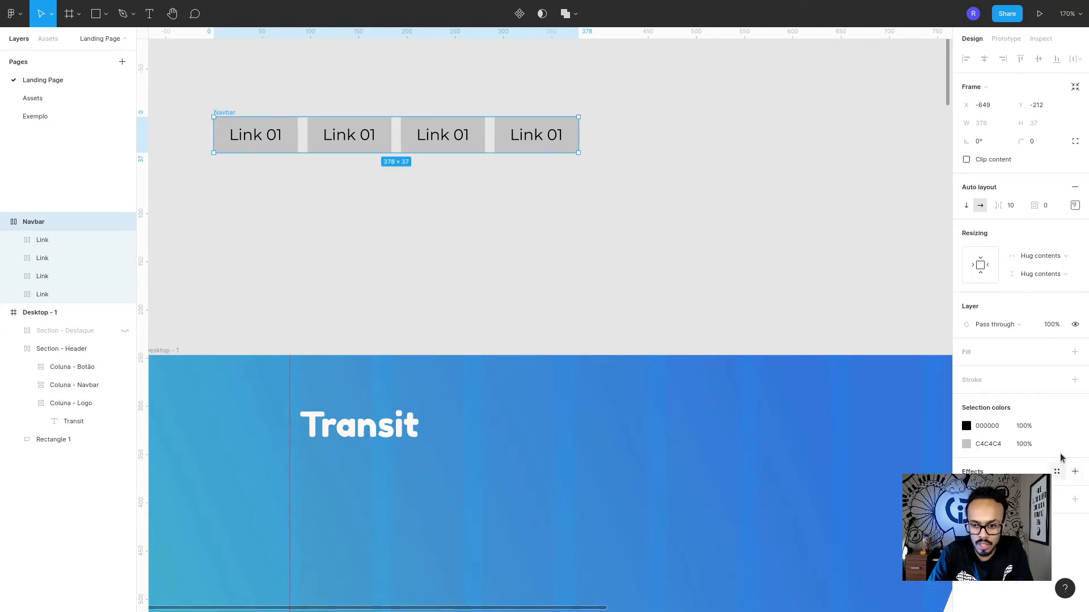
pyautogui.click(40, 240)
pyautogui.keyDown('shift'); pyautogui.click(54, 292); pyautogui.keyUp('shift')
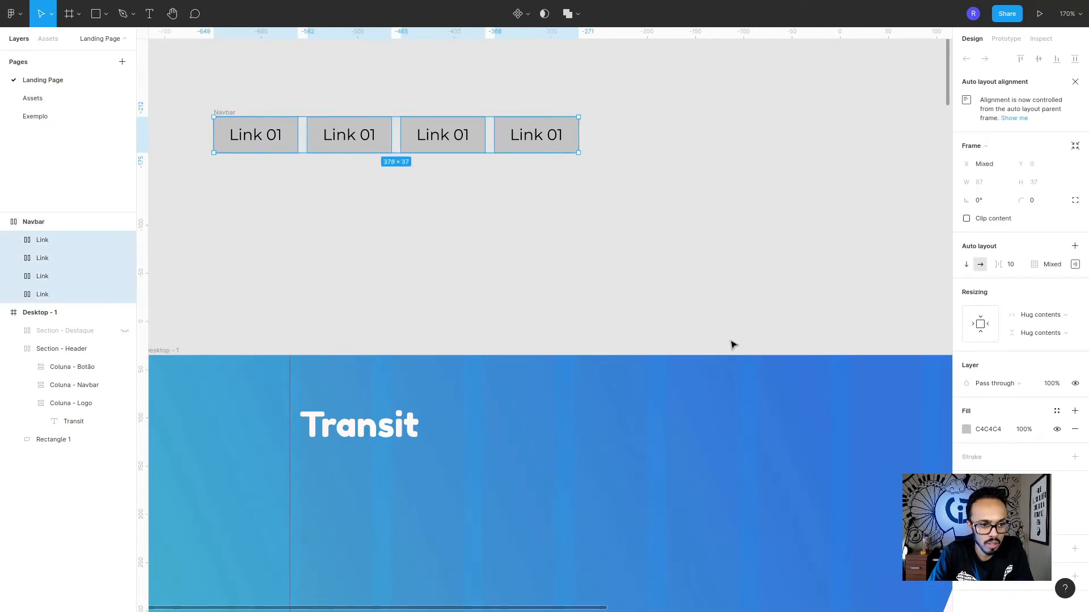
pyautogui.click(1071, 430)
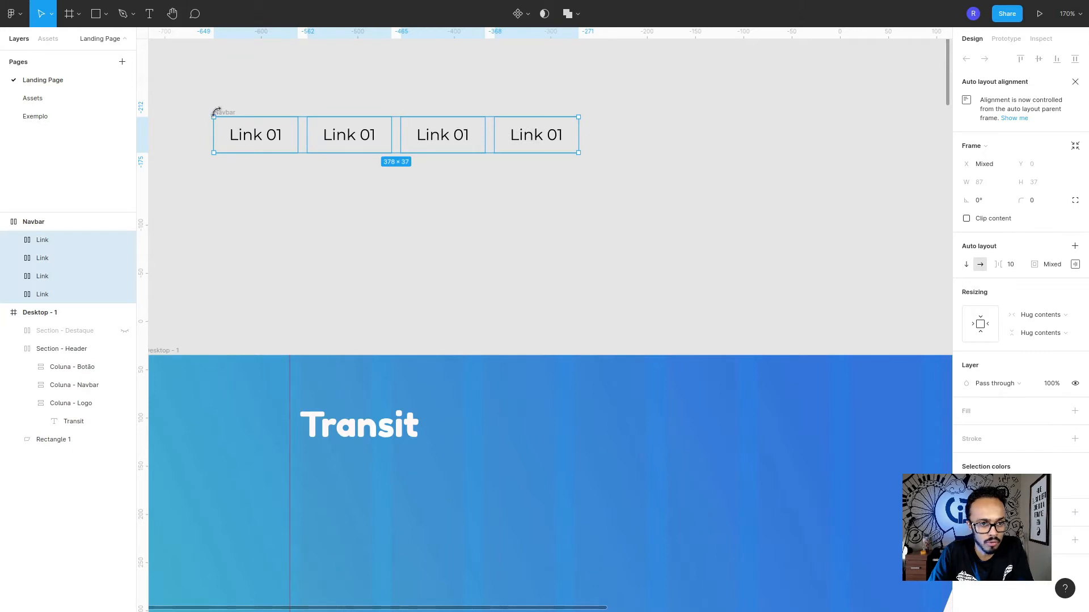
# Step: Apply the White color style as the Navbar frame's fill
pyautogui.click(46, 222)
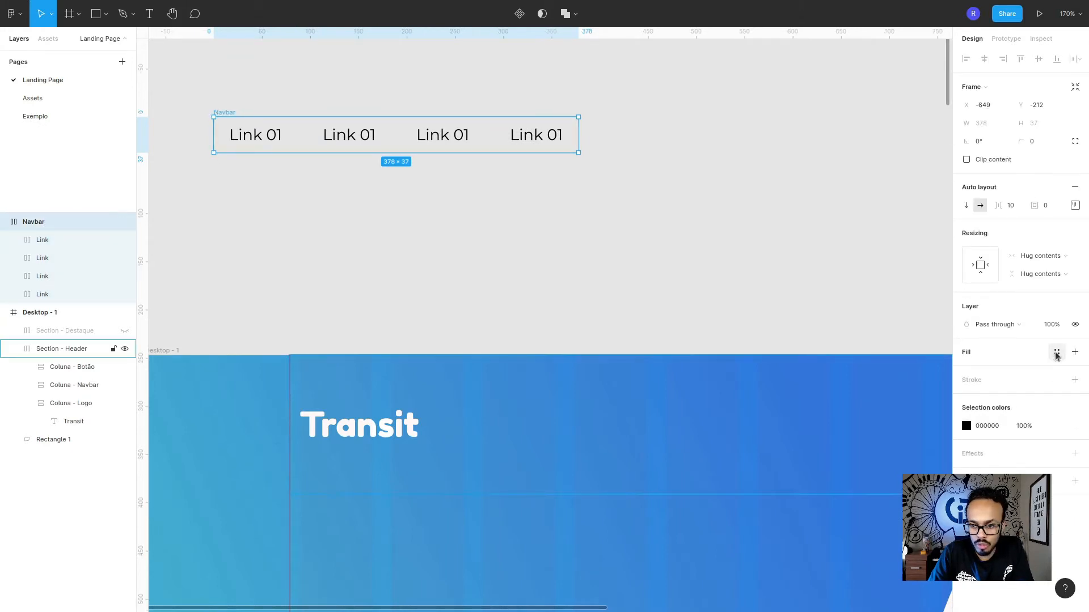
pyautogui.click(1056, 352)
pyautogui.click(993, 420)
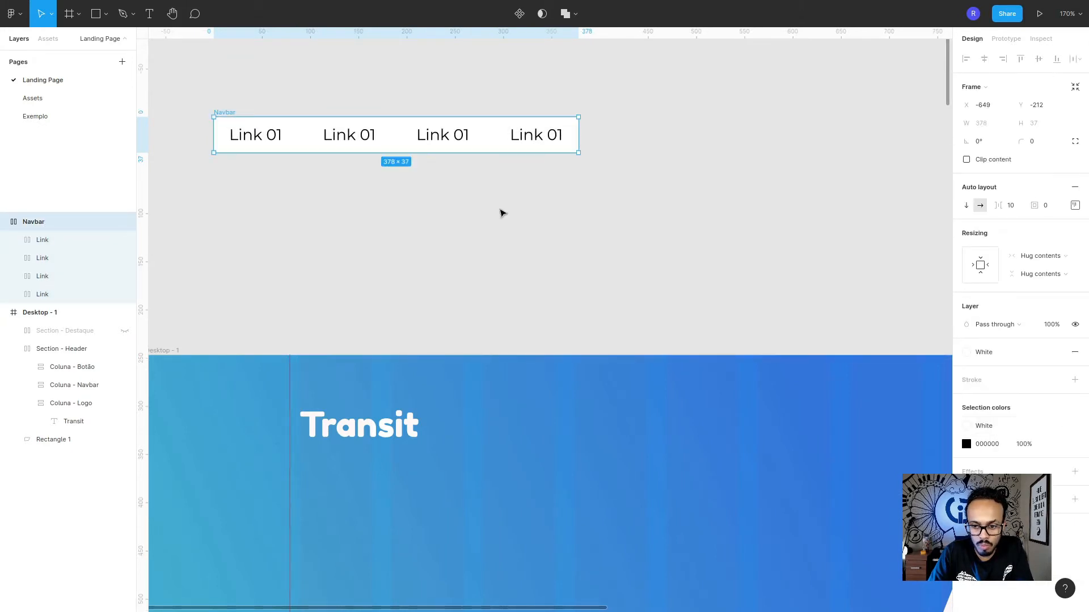
pyautogui.click(170, 279)
pyautogui.click(36, 223)
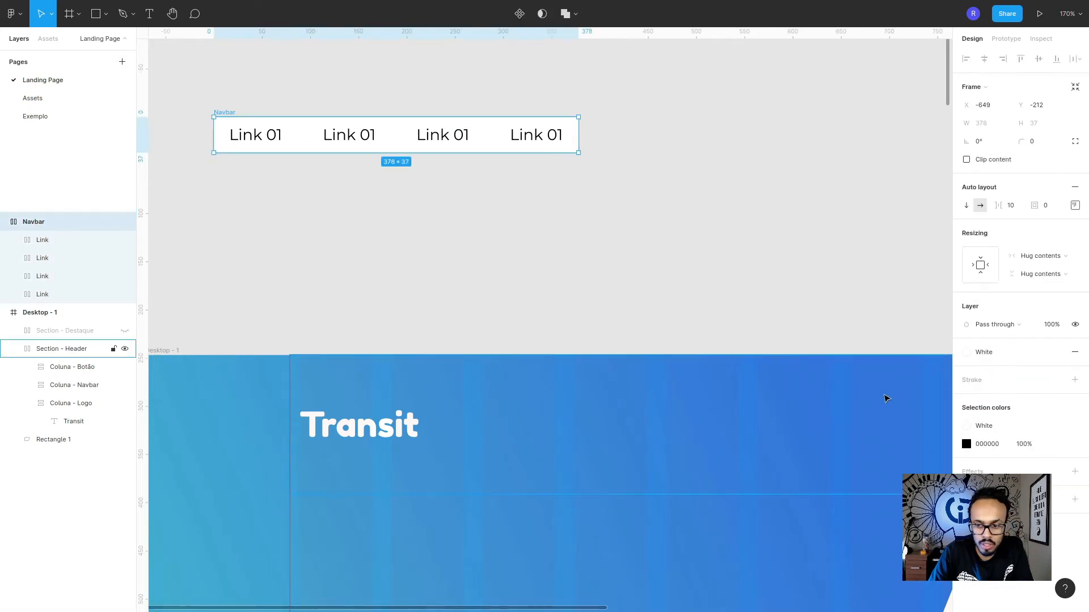
# Step: Select all the black link texts in the Navbar and apply the Primary / Base color style to them
pyautogui.click(43, 239)
pyautogui.keyDown('shift'); pyautogui.click(53, 294); pyautogui.keyUp('shift')
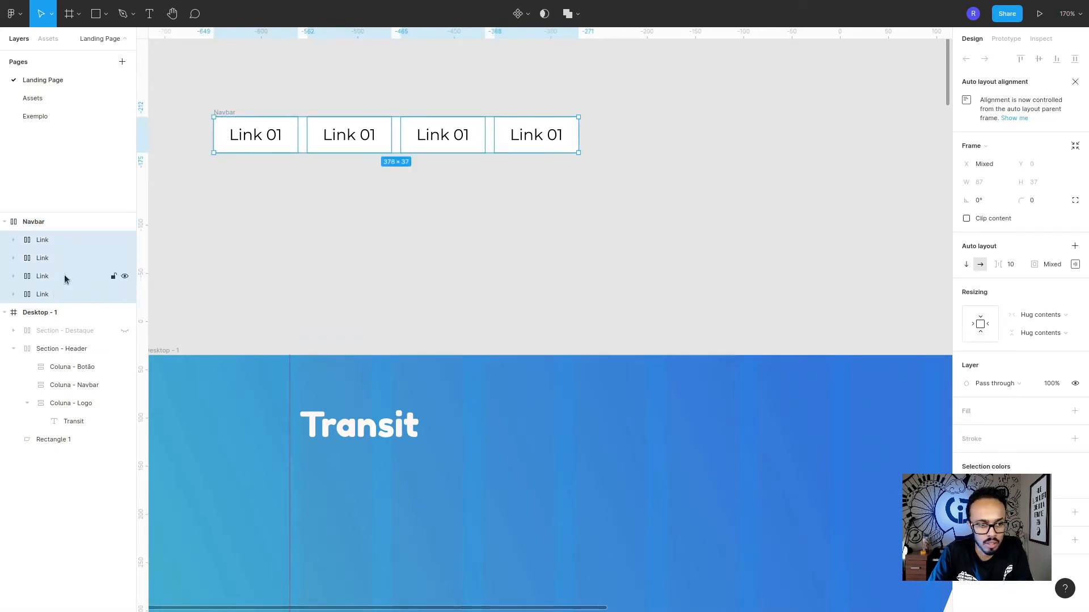
pyautogui.click(30, 221)
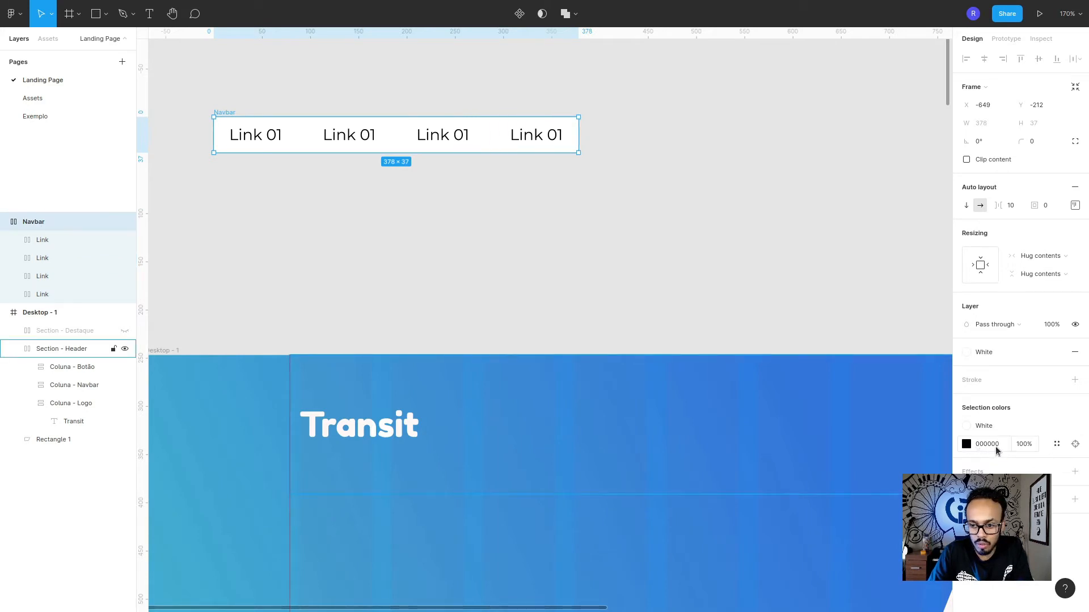
pyautogui.click(1075, 444)
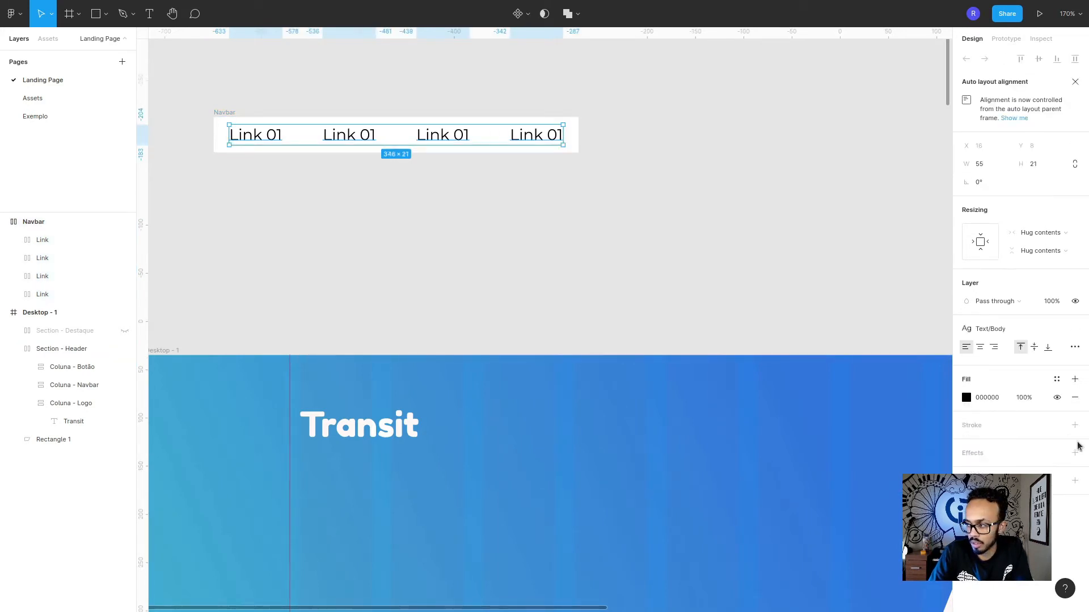
pyautogui.click(1056, 379)
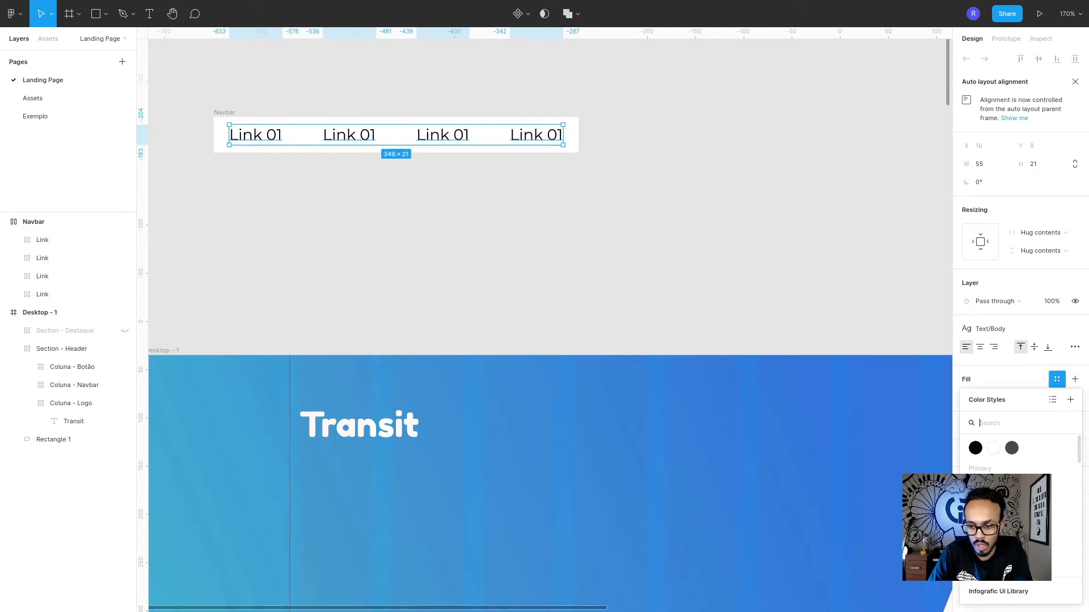
pyautogui.click(975, 486)
pyautogui.click(494, 244)
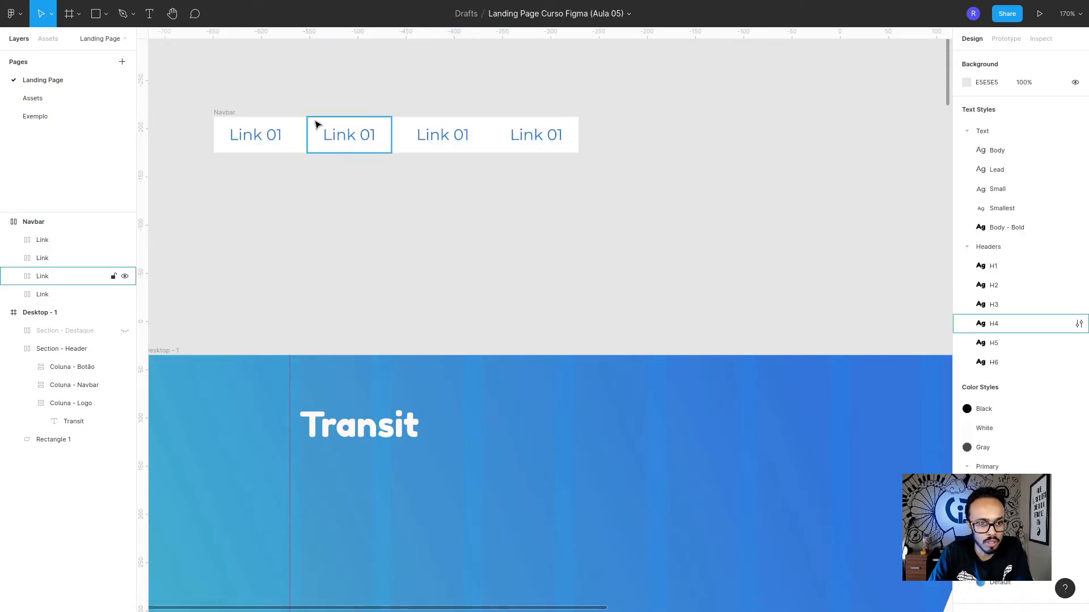
# Step: Set the Navbar frame's corner radius to 8
pyautogui.click(225, 112)
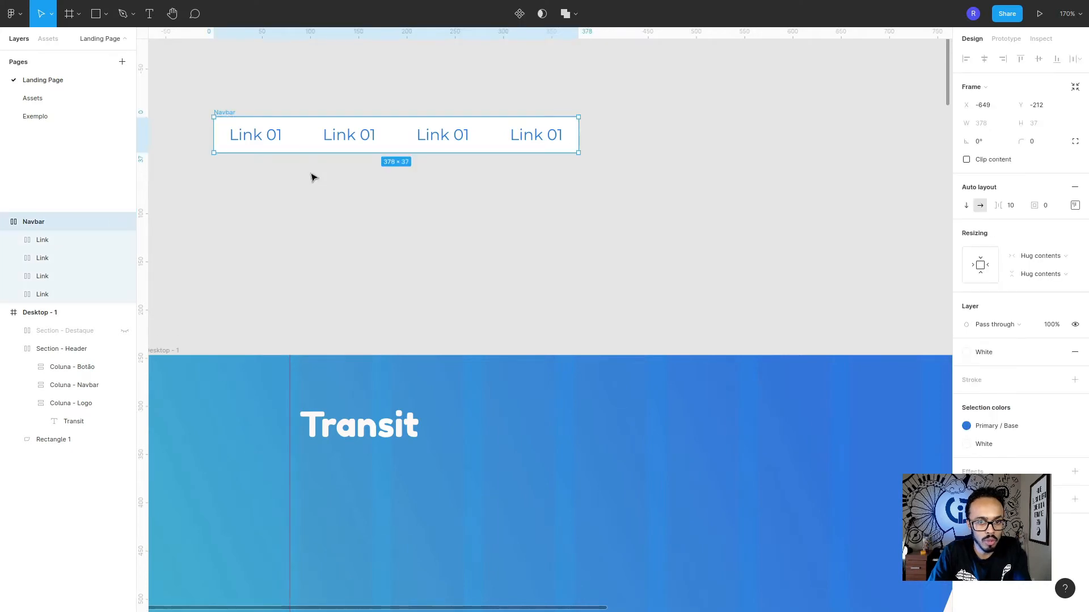
pyautogui.click(1076, 141)
pyautogui.click(1074, 141)
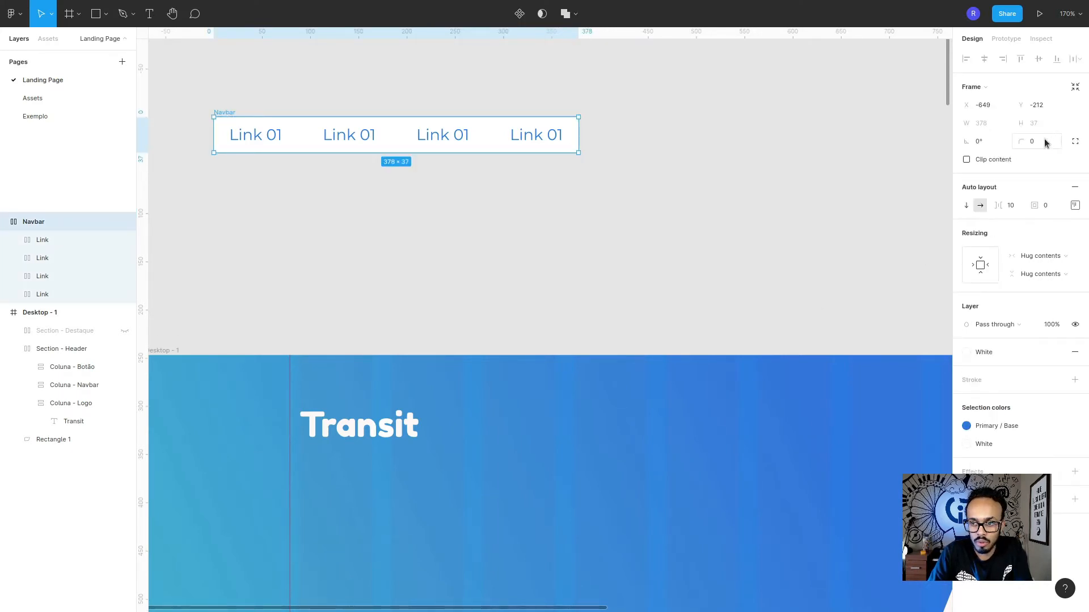
pyautogui.click(288, 189)
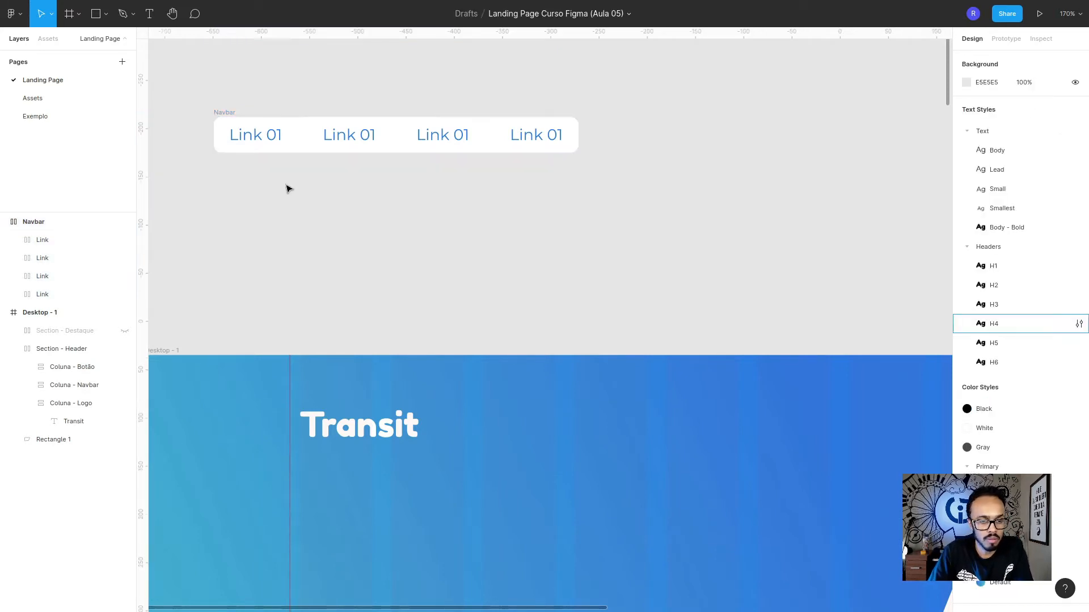
# Step: Move the Navbar frame closer to the Desktop - 1 hero, to about X -412, Y -136
pyautogui.moveTo(227, 114); pyautogui.dragTo(457, 189)
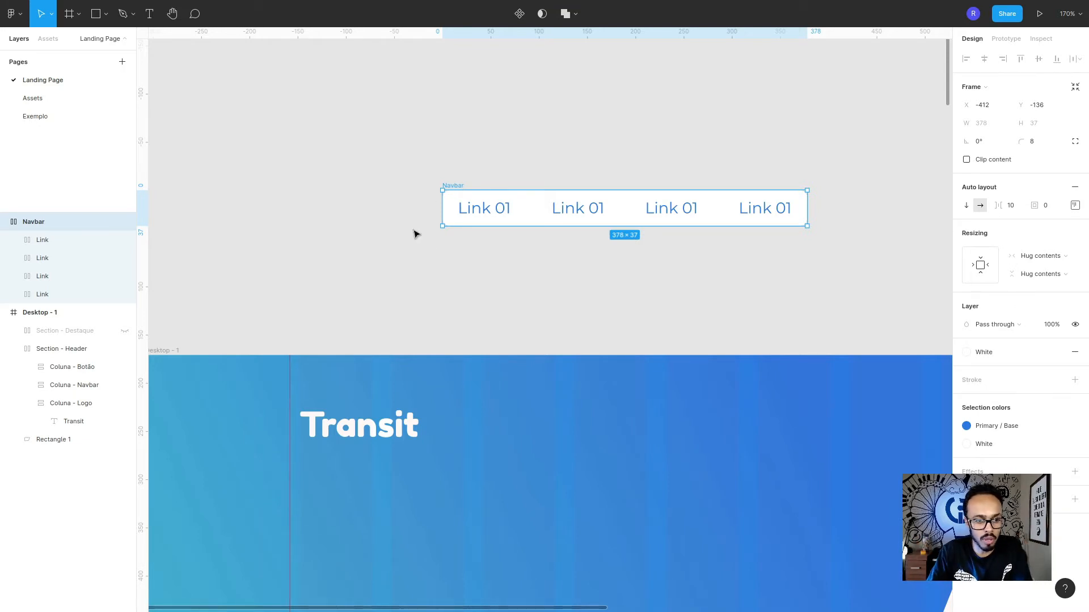
pyautogui.scroll(-4, 491, 267)
pyautogui.scroll(3, 623, 341)
pyautogui.scroll(-1, 425, 268)
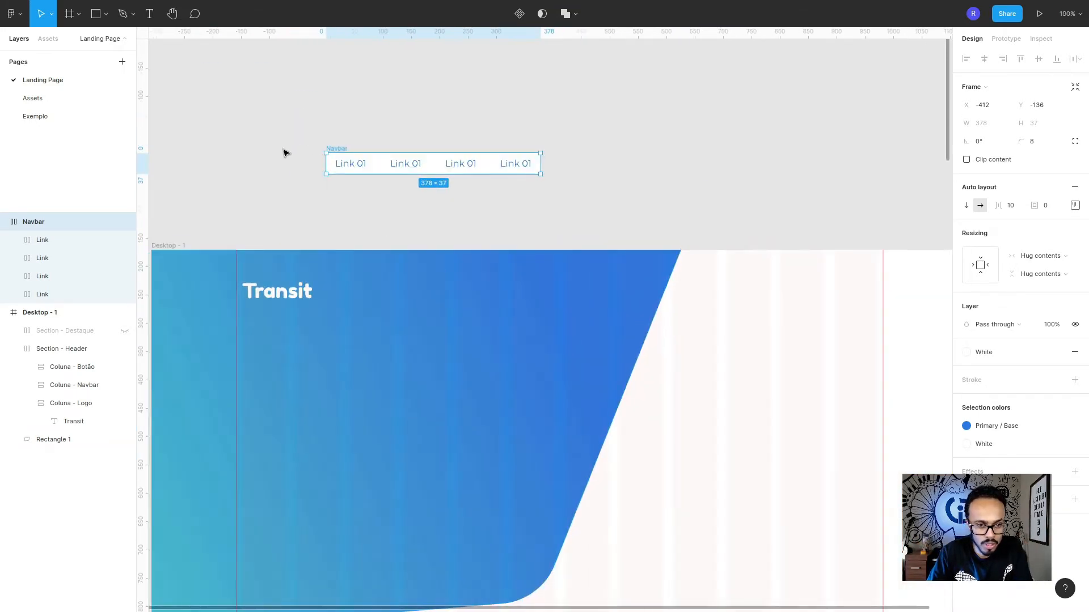
# Step: Move the Navbar frame from the empty canvas into Section - Header, beside the Transit logo
pyautogui.moveTo(334, 149); pyautogui.dragTo(481, 290)
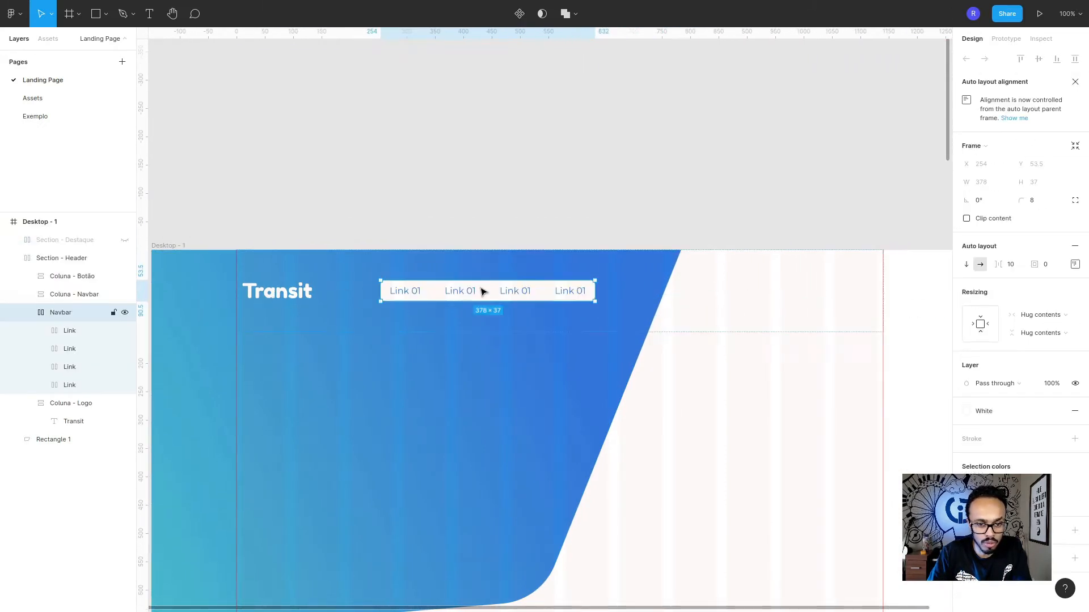
pyautogui.click(491, 219)
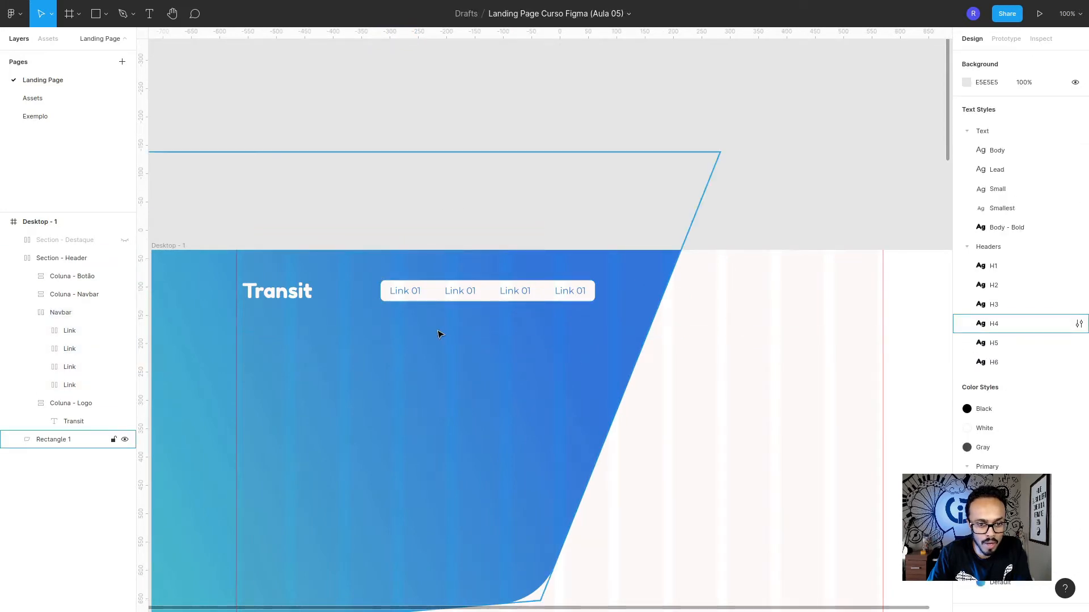
pyautogui.scroll(3, 440, 333)
pyautogui.scroll(-3, 399, 268)
pyautogui.scroll(3, 335, 253)
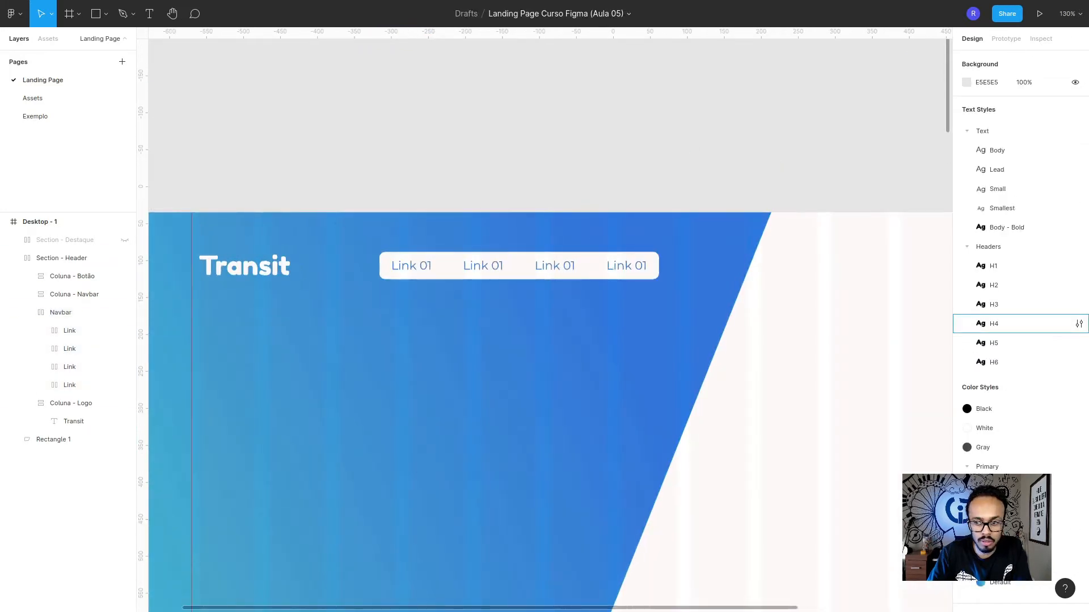
# Step: Nest the Navbar frame inside the Coluna - Navbar column of Section - Header
pyautogui.press('F11')
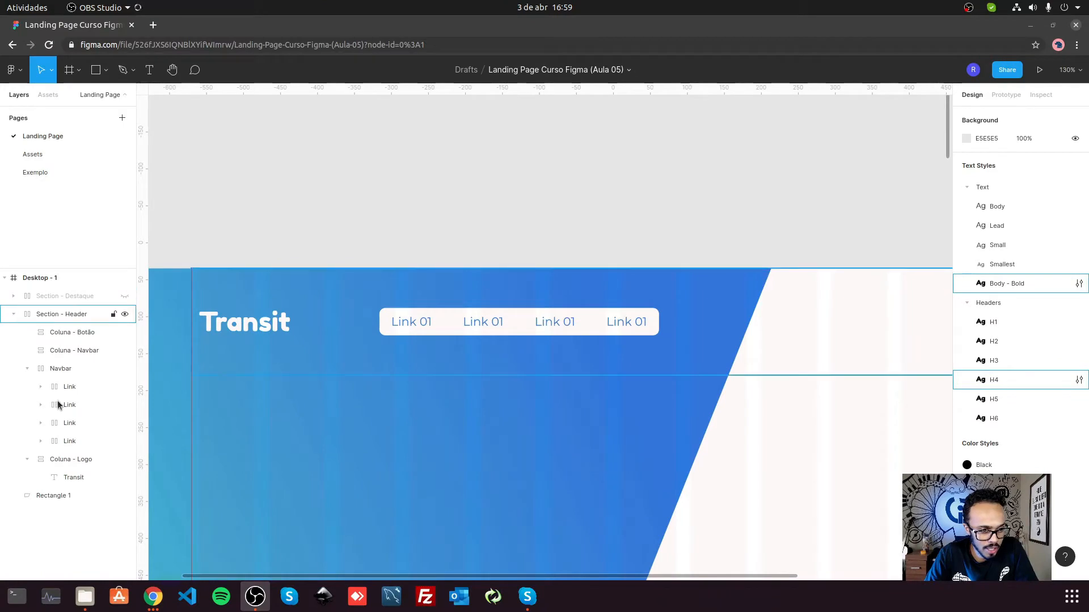
pyautogui.click(38, 371)
pyautogui.click(26, 369)
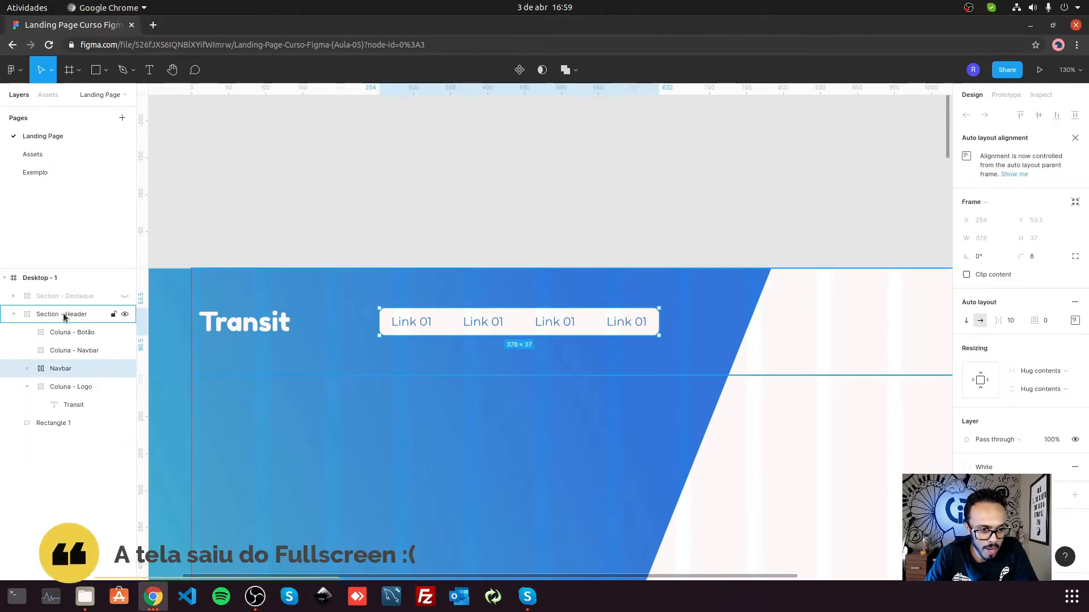
pyautogui.moveTo(53, 370)
pyautogui.mouseDown()
pyautogui.moveTo(68, 352)
pyautogui.moveTo(64, 362)
pyautogui.mouseUp()
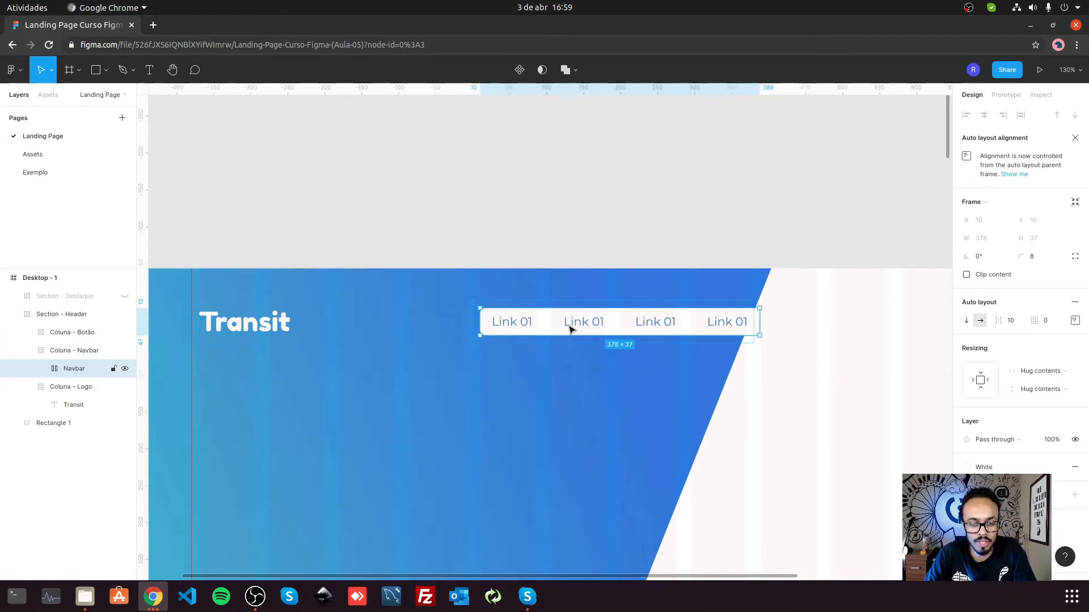
# Step: Check the header on the Exemplo page and widen Coluna - Navbar on the Landing Page toward the Transit logo to a width of 826
pyautogui.click(46, 170)
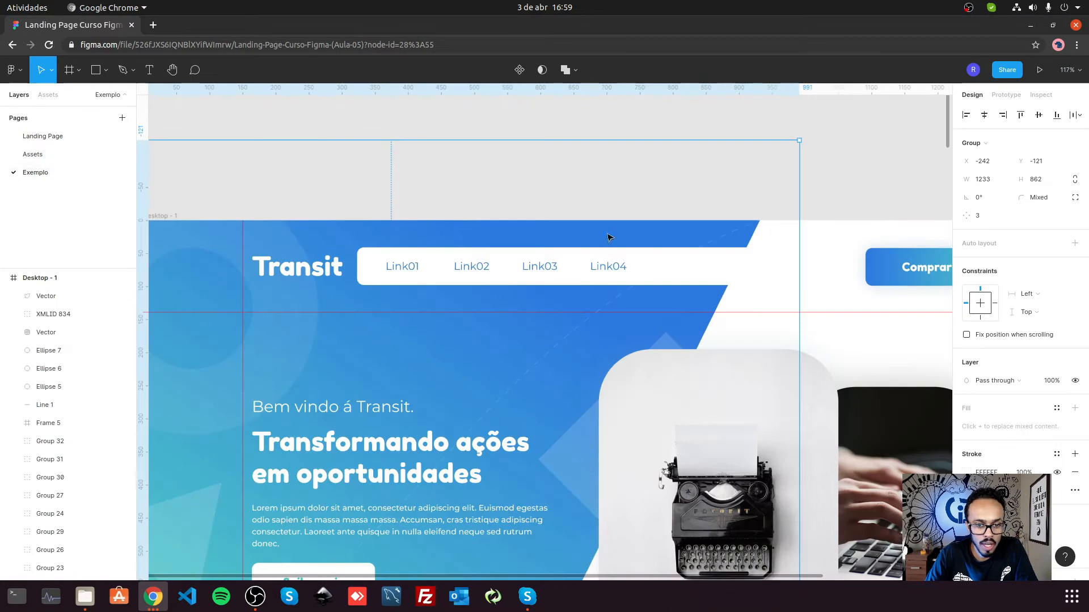
pyautogui.click(44, 139)
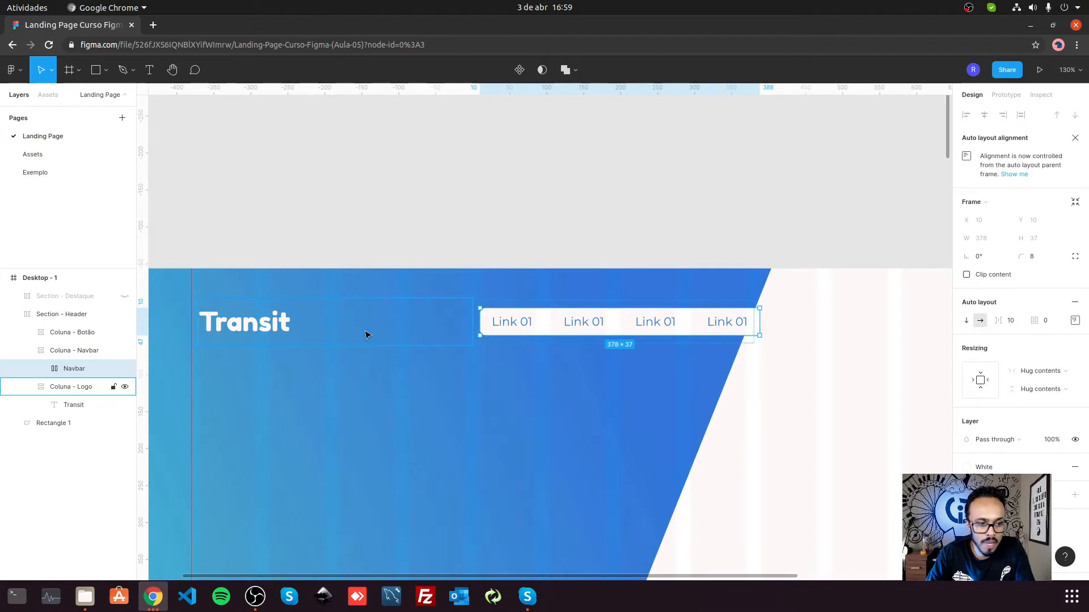
pyautogui.click(32, 351)
pyautogui.click(32, 368)
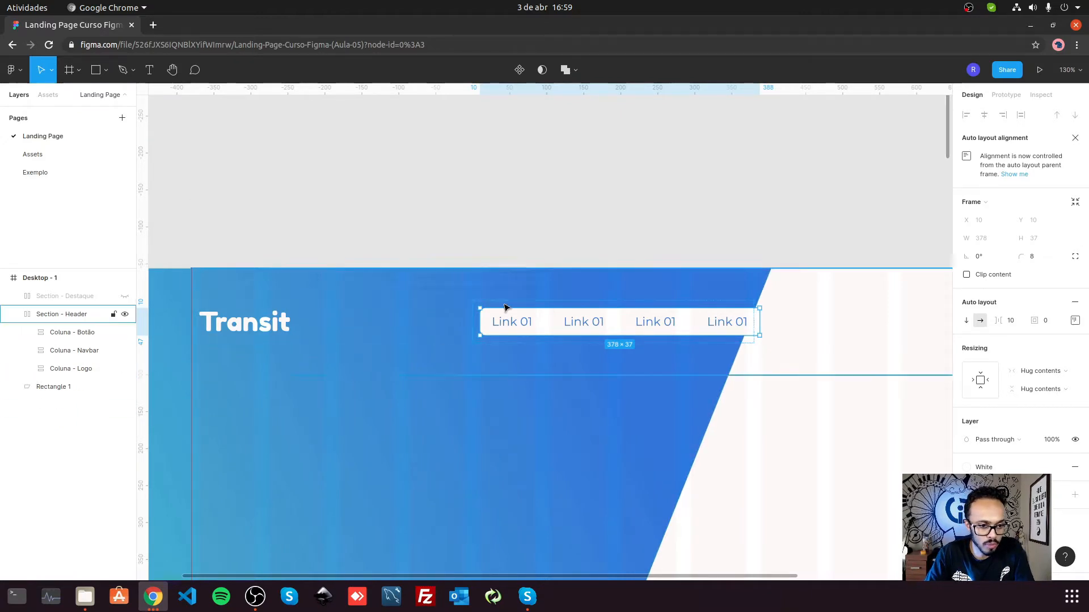
pyautogui.scroll(5, 469, 324)
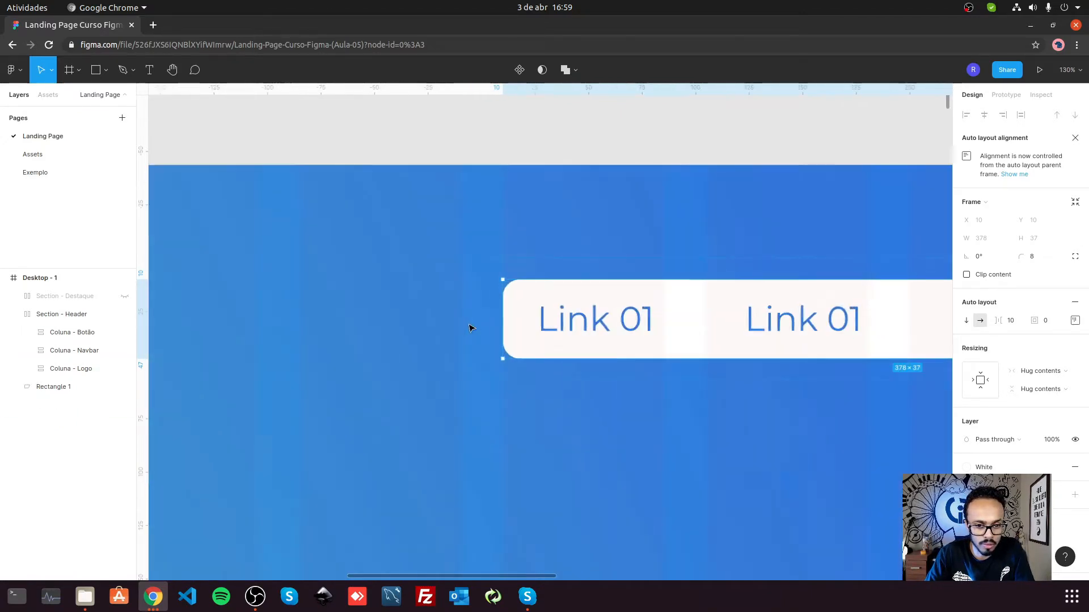
pyautogui.click(479, 328)
pyautogui.moveTo(479, 324); pyautogui.dragTo(397, 315)
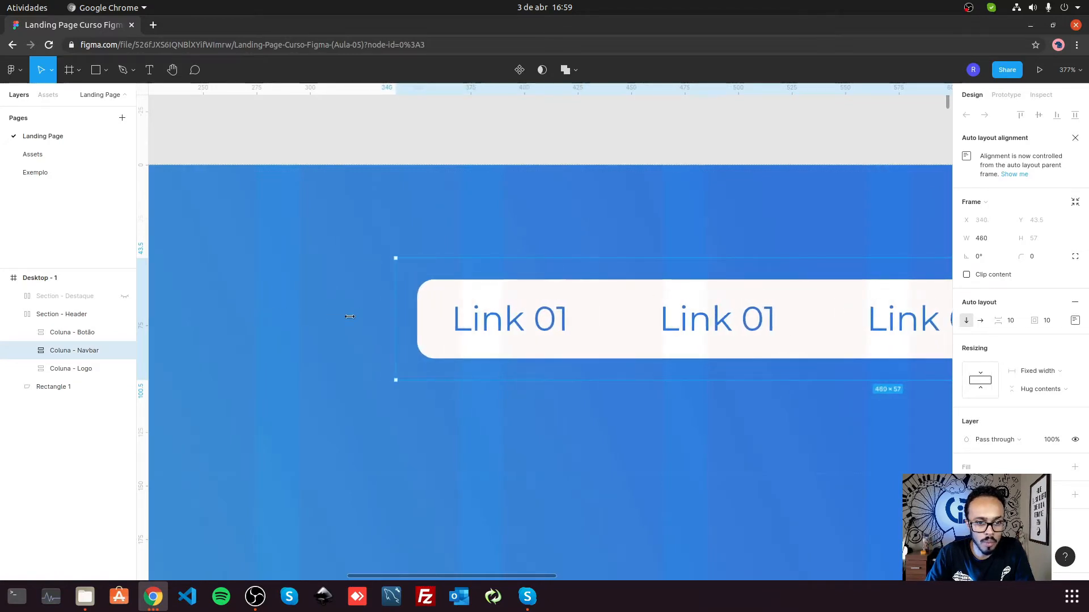
pyautogui.hotkey('shift', '0')
pyautogui.scroll(3, 443, 294)
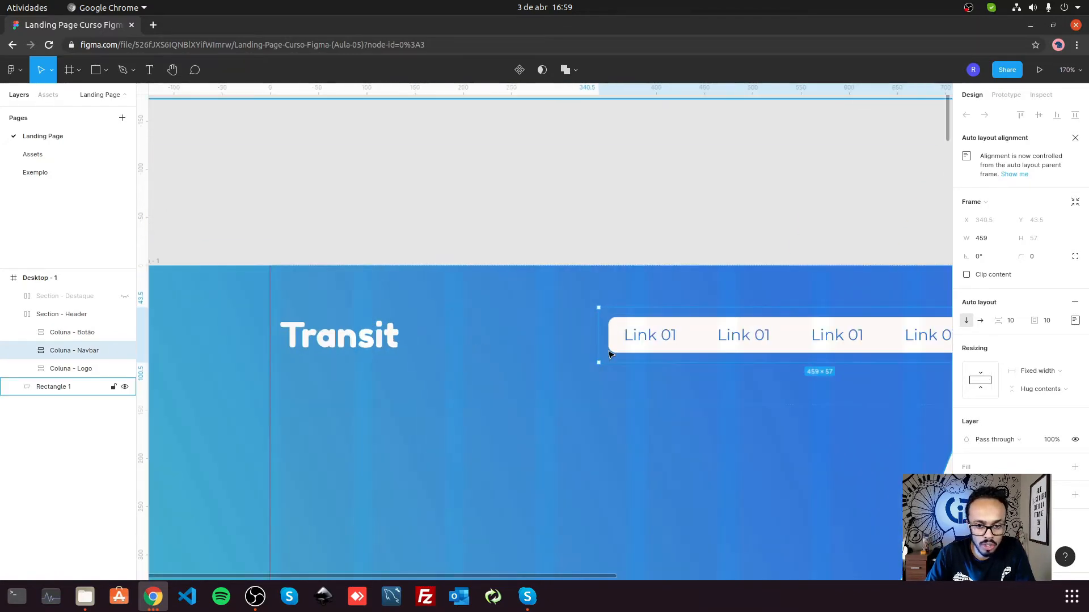
pyautogui.moveTo(600, 329); pyautogui.dragTo(238, 359)
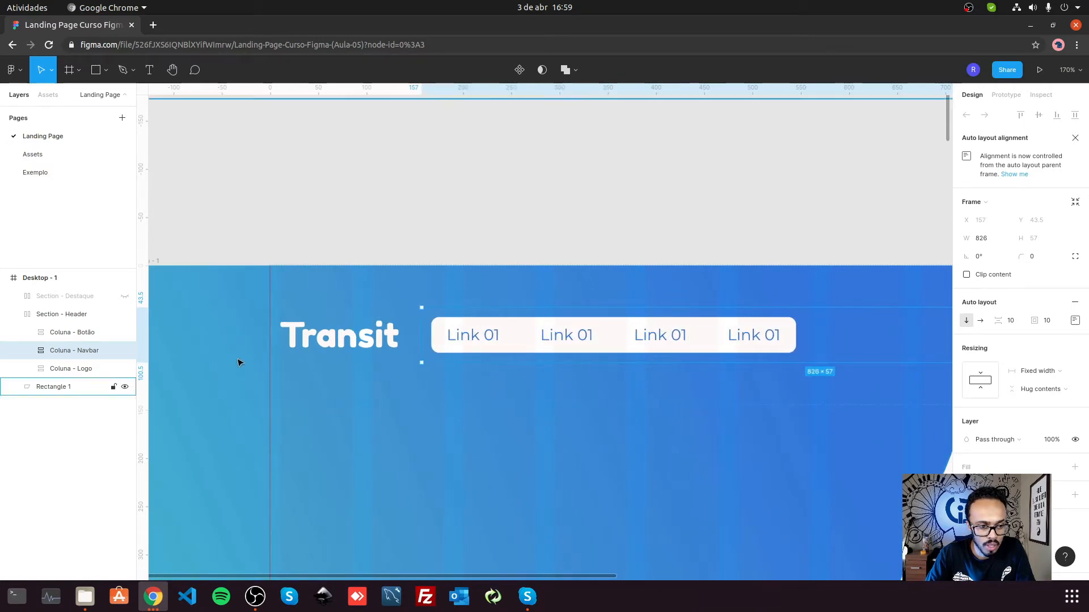
# Step: Compare the bounds, padding, alignment and resizing settings of Coluna - Logo and Coluna - Navbar
pyautogui.click(76, 368)
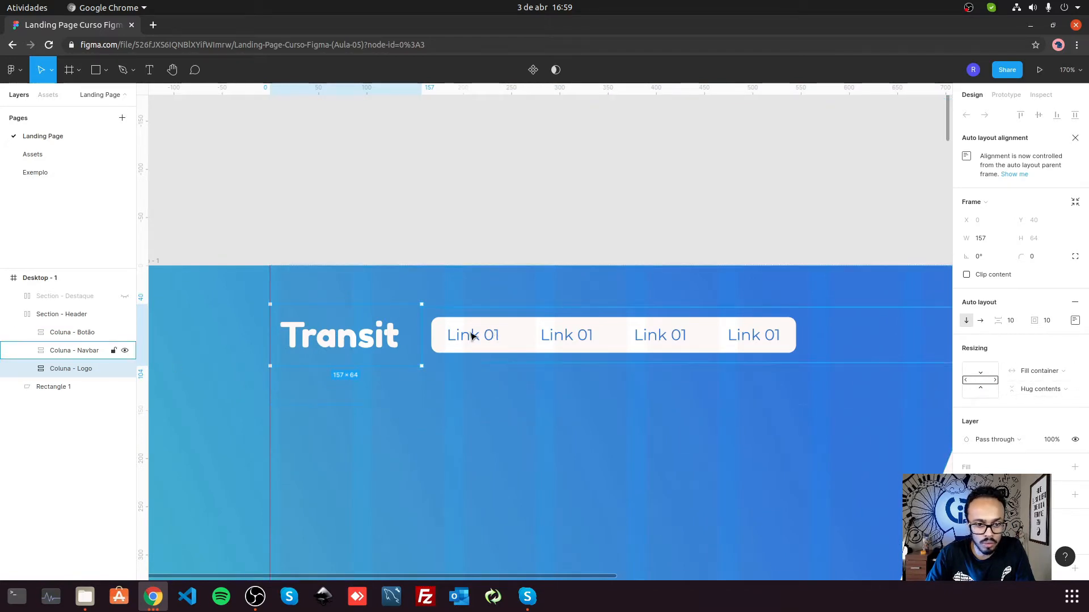
pyautogui.click(433, 340)
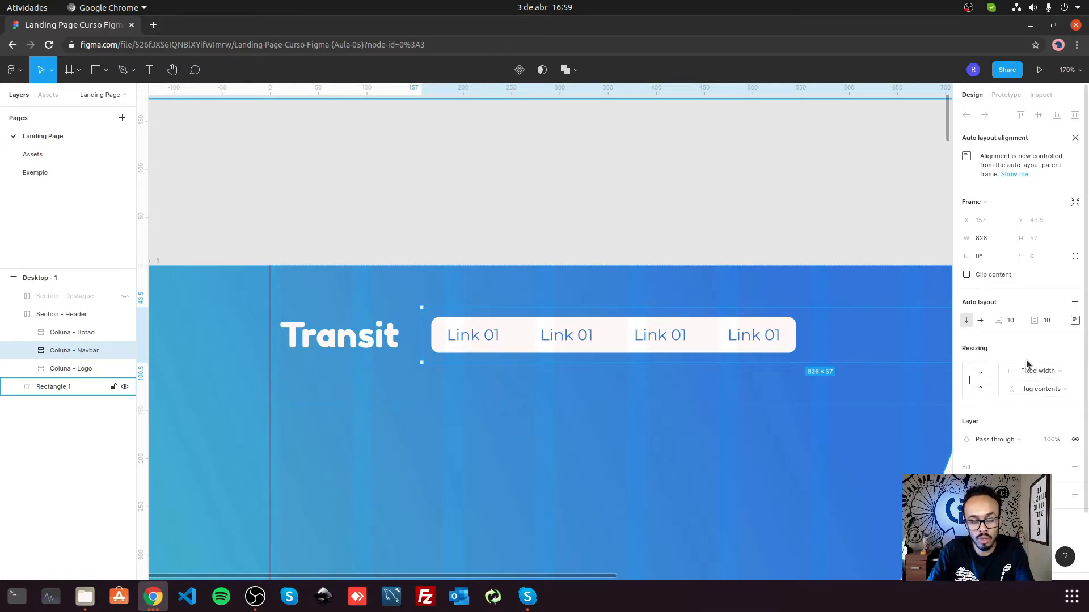
pyautogui.hotkey('shift', '0')
pyautogui.scroll(-5, 620, 307)
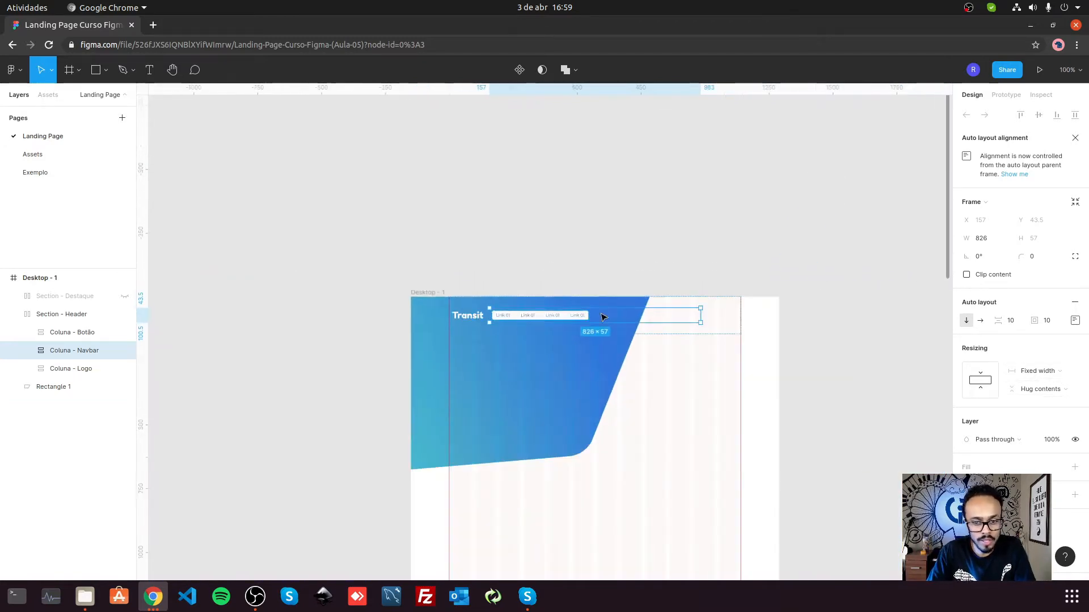
pyautogui.scroll(2, 629, 335)
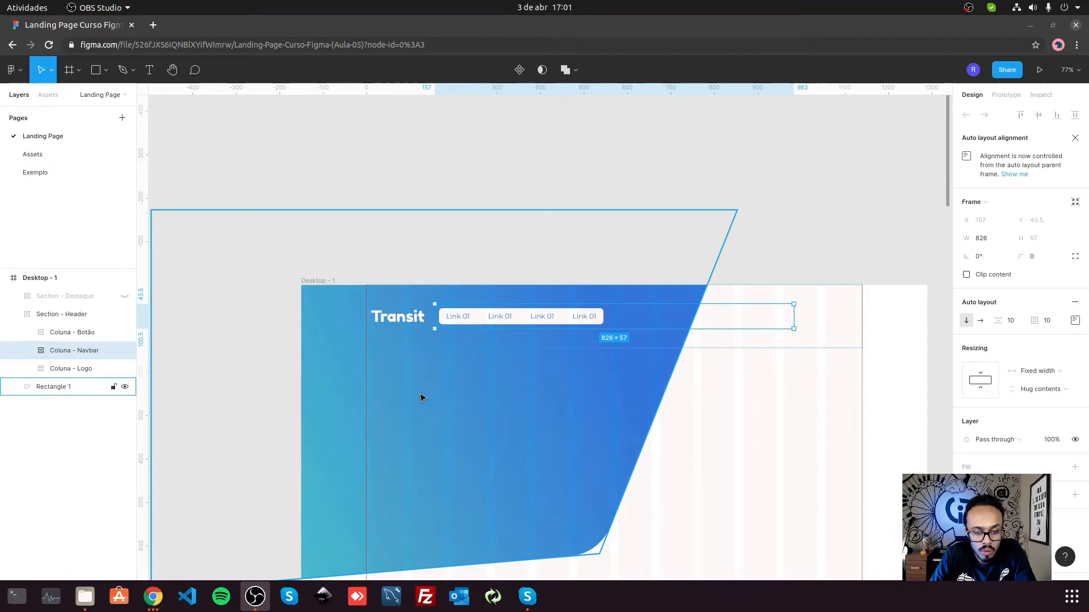
pyautogui.scroll(5, 420, 396)
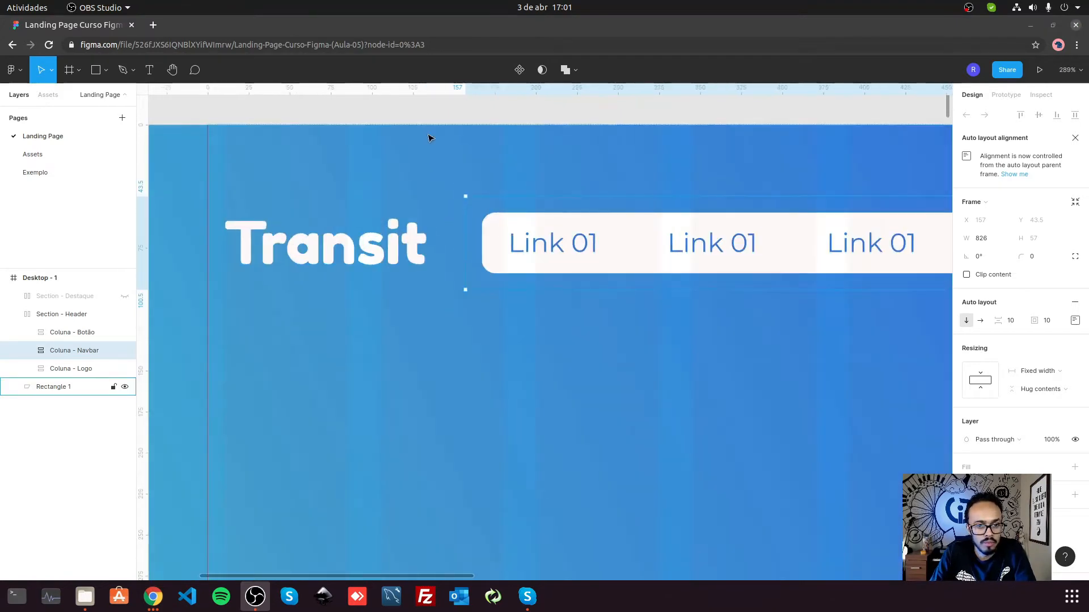
pyautogui.click(446, 248)
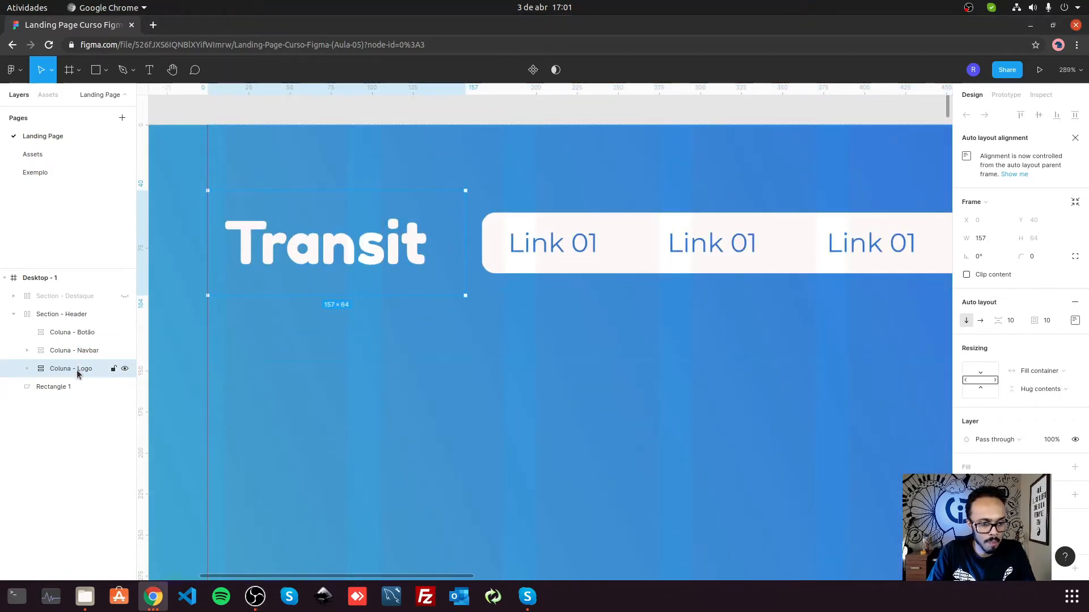
pyautogui.click(79, 351)
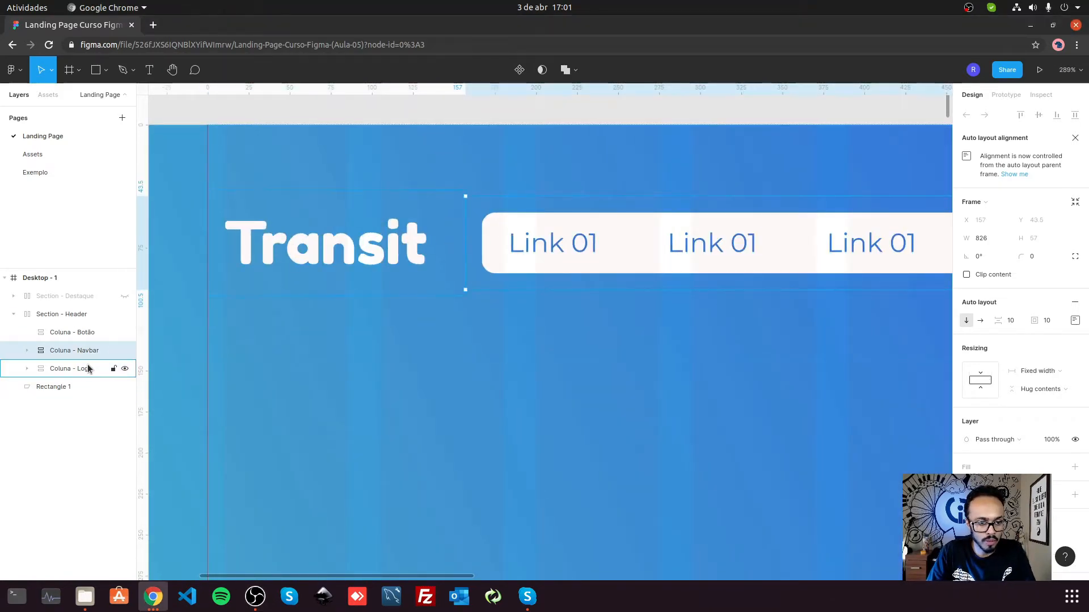
pyautogui.click(84, 369)
pyautogui.click(480, 218)
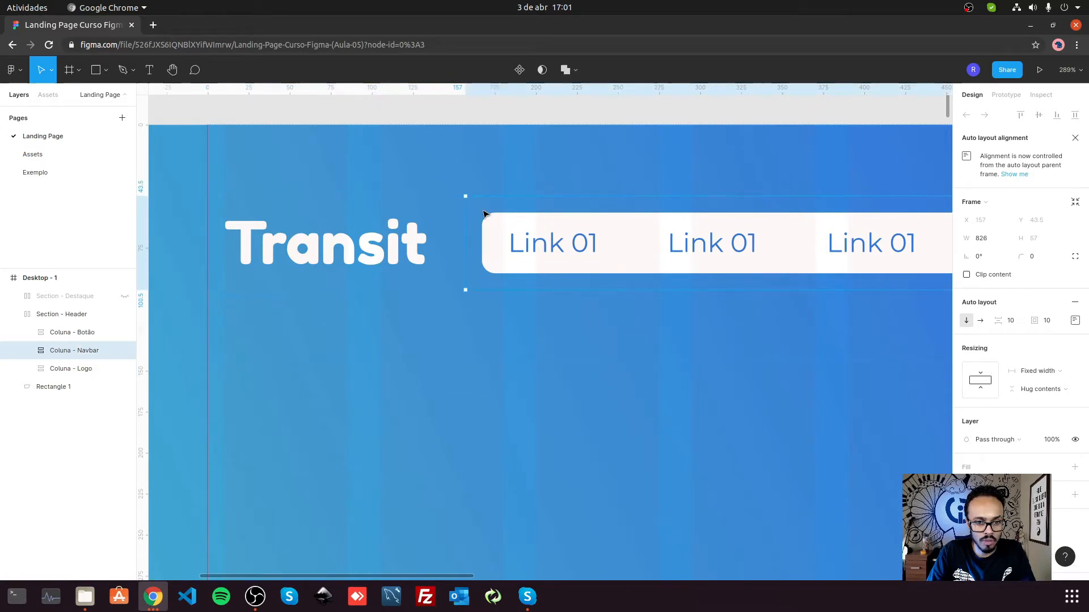
pyautogui.click(383, 271)
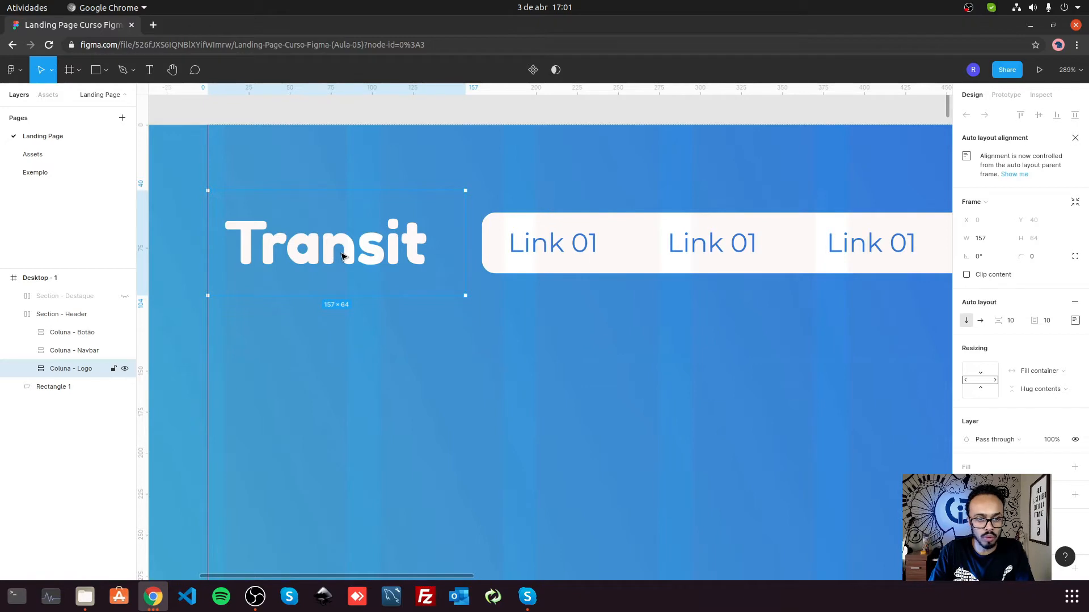
pyautogui.click(1075, 320)
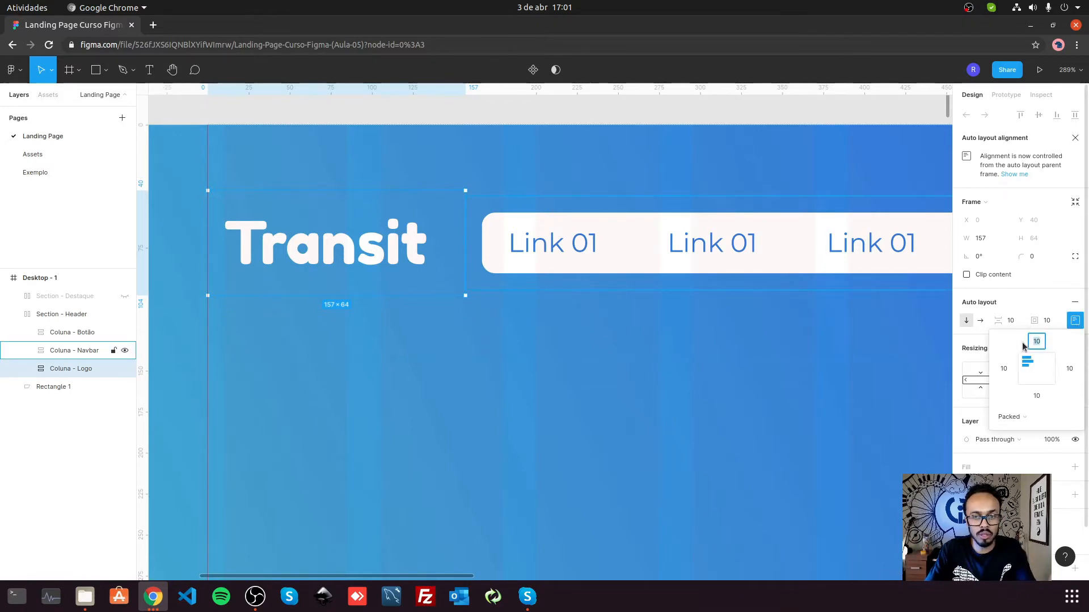
pyautogui.press('Escape')
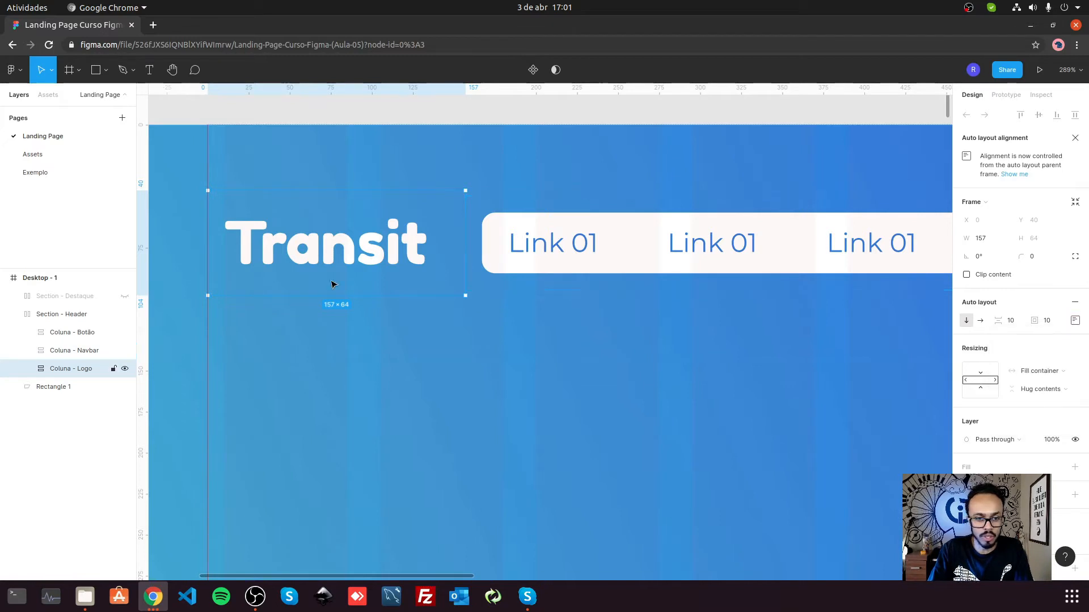
pyautogui.click(515, 258)
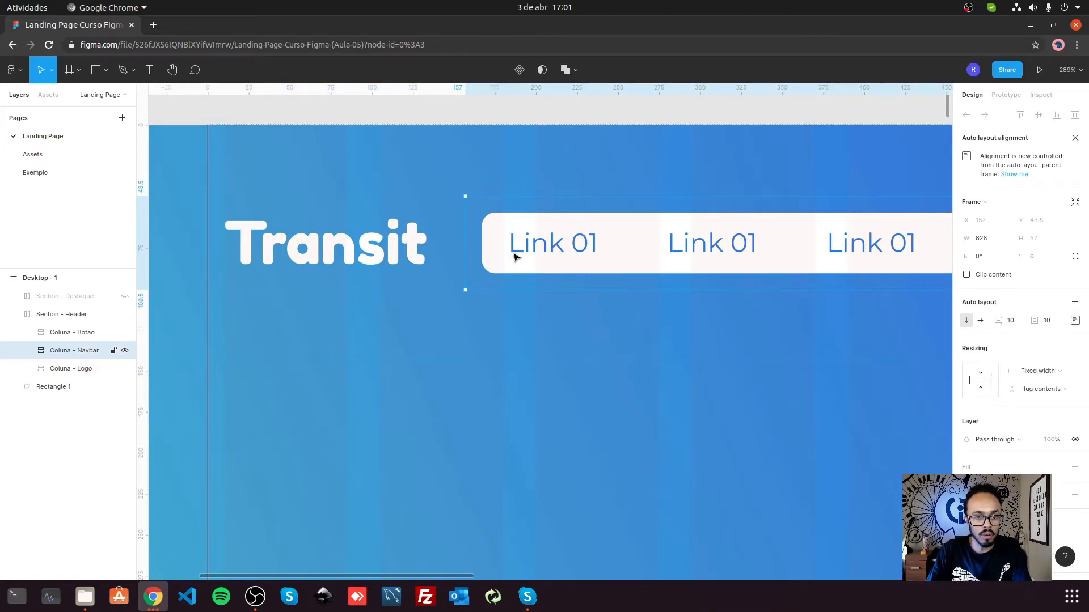
# Step: Set Coluna - Logo, Coluna - Navbar and Coluna - Botão to left-center alignment and their vertical resizing to Fill container
pyautogui.click(452, 224)
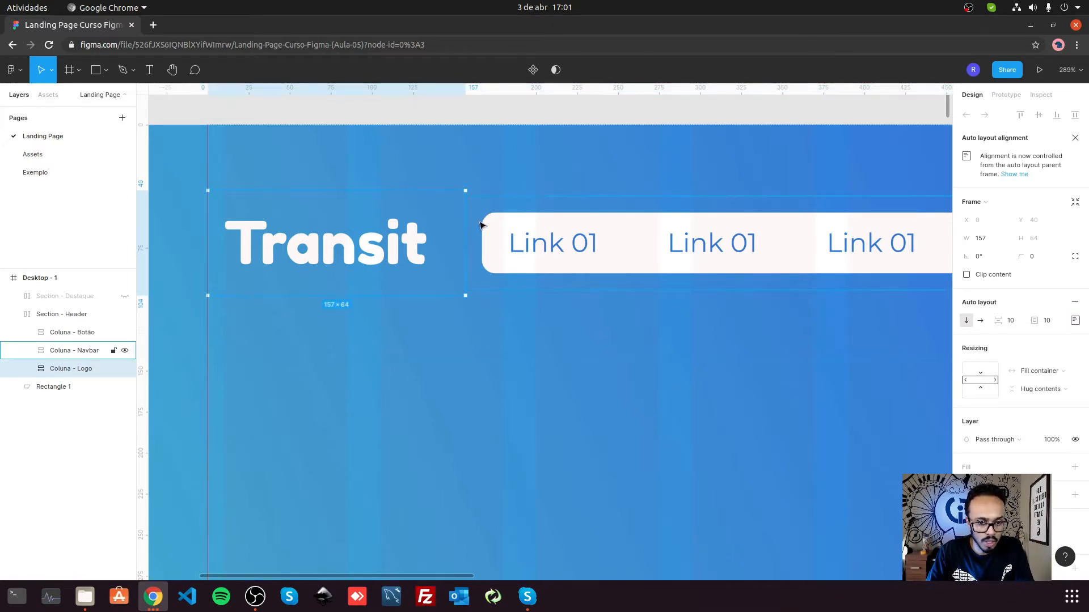
pyautogui.keyDown('shift'); pyautogui.click(479, 224); pyautogui.keyUp('shift')
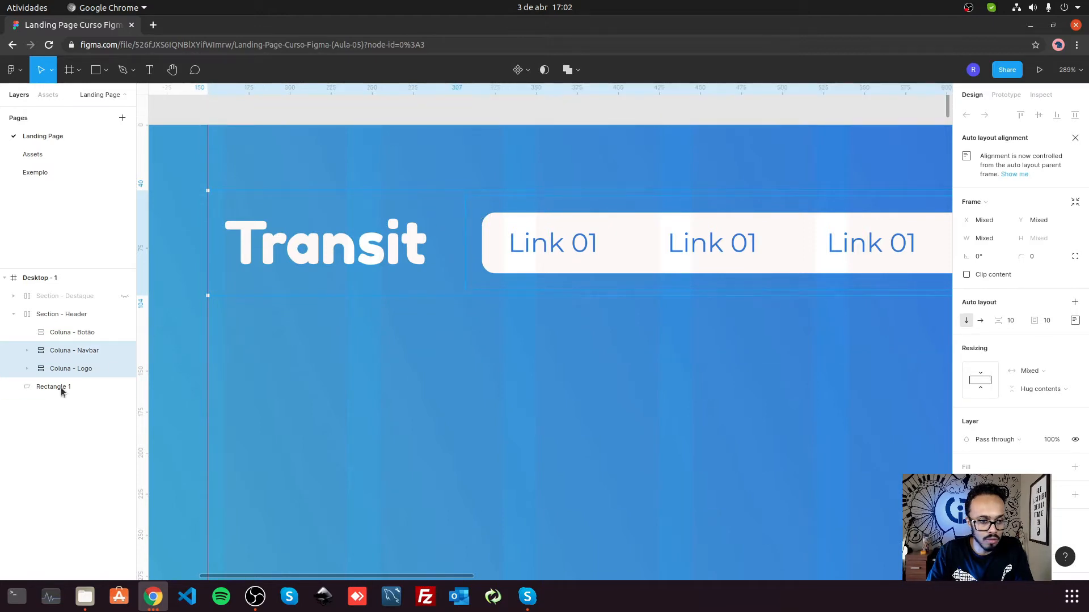
pyautogui.keyDown('shift'); pyautogui.click(62, 332); pyautogui.keyUp('shift')
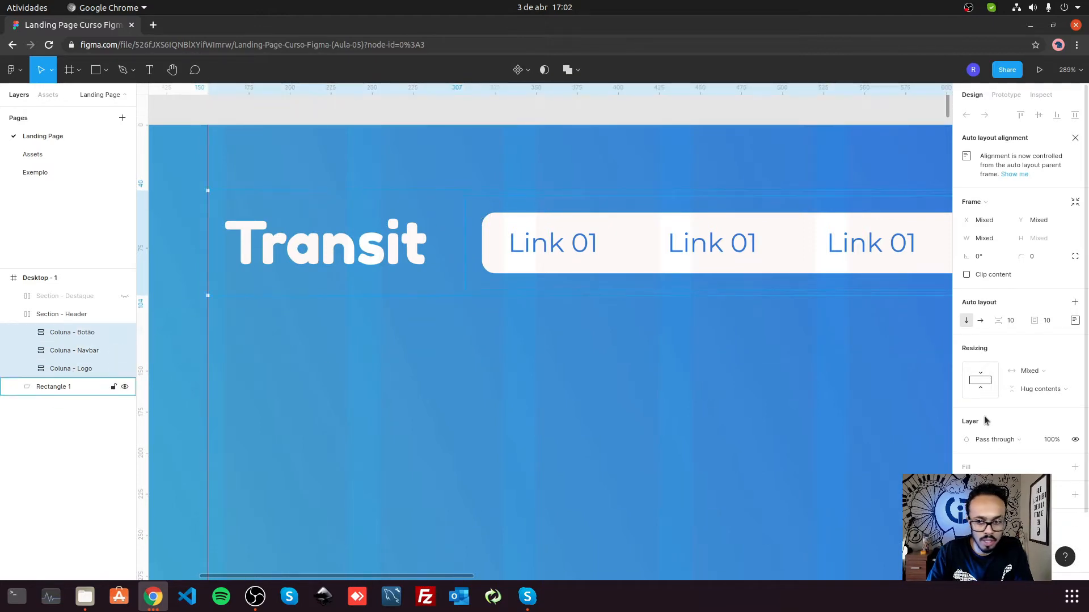
pyautogui.click(1074, 321)
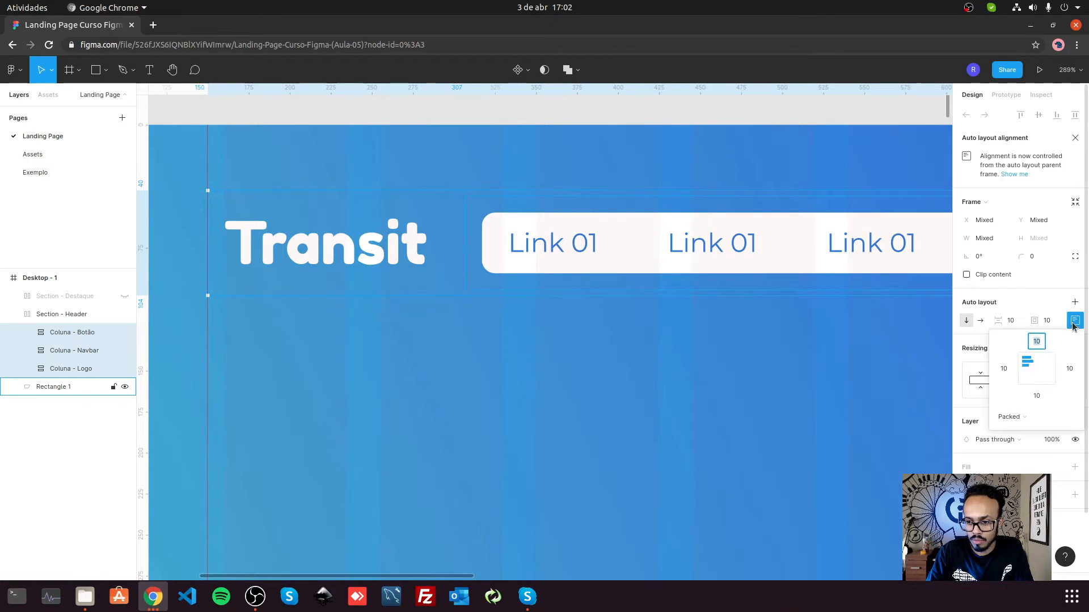
pyautogui.click(1026, 369)
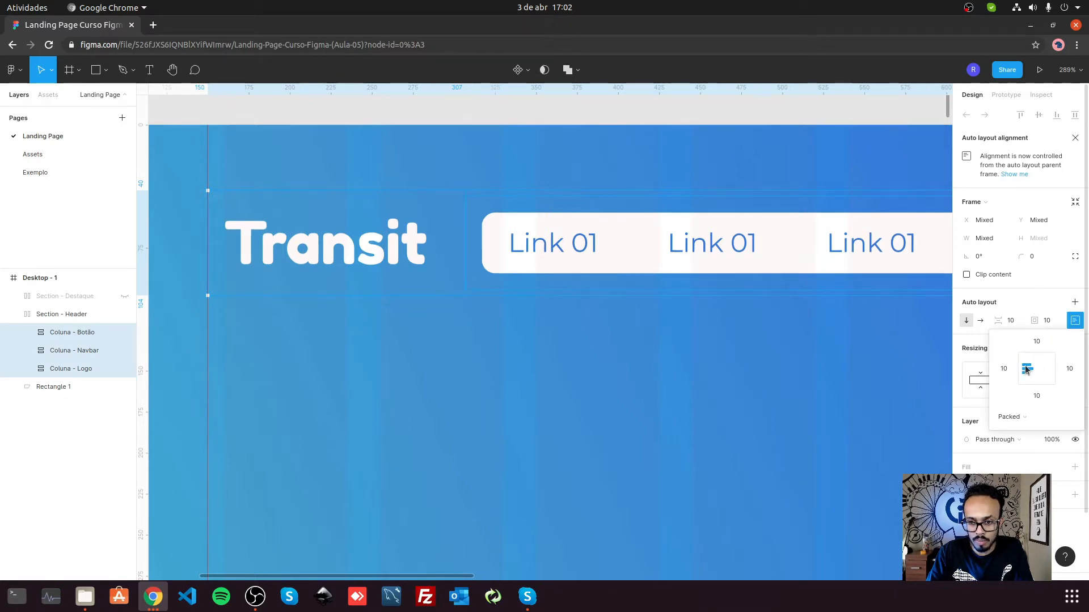
pyautogui.click(1073, 320)
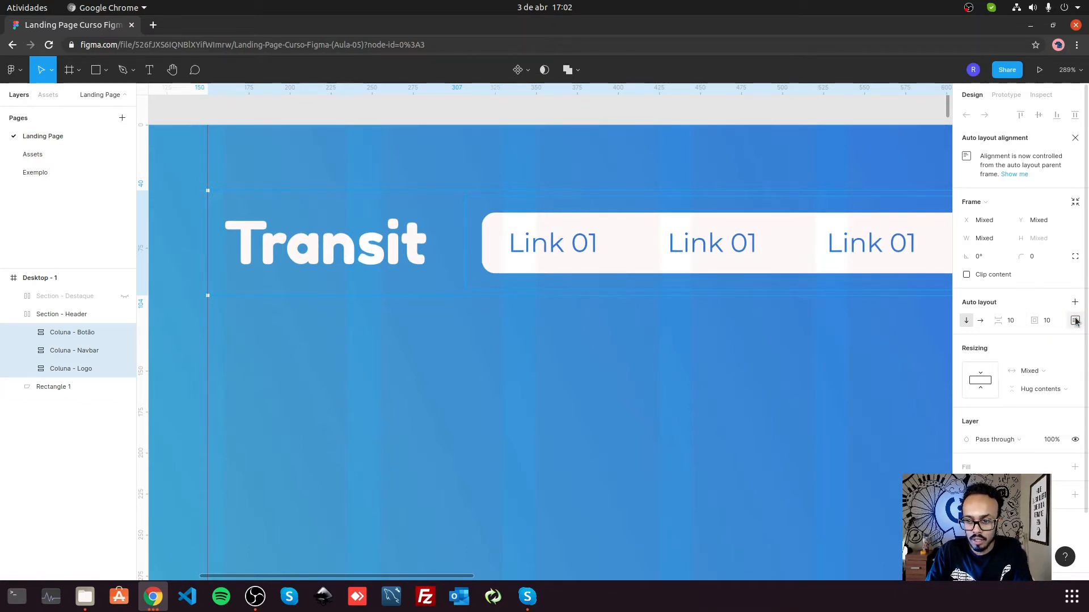
pyautogui.click(982, 368)
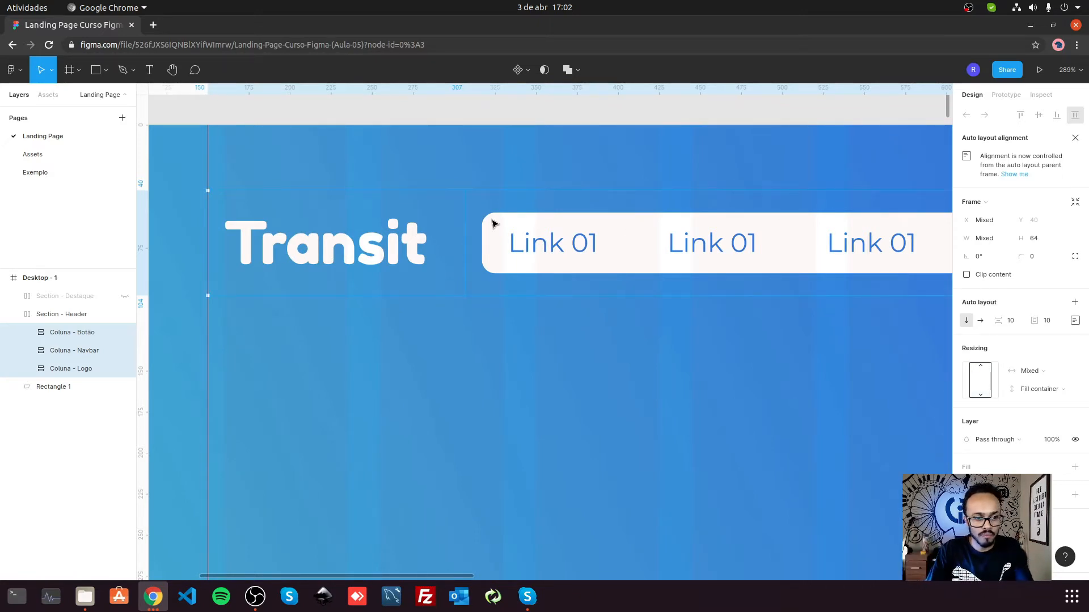
# Step: Inspect the auto-layout padding and alignment of Section - Header and the settings of Coluna - Botão
pyautogui.click(55, 315)
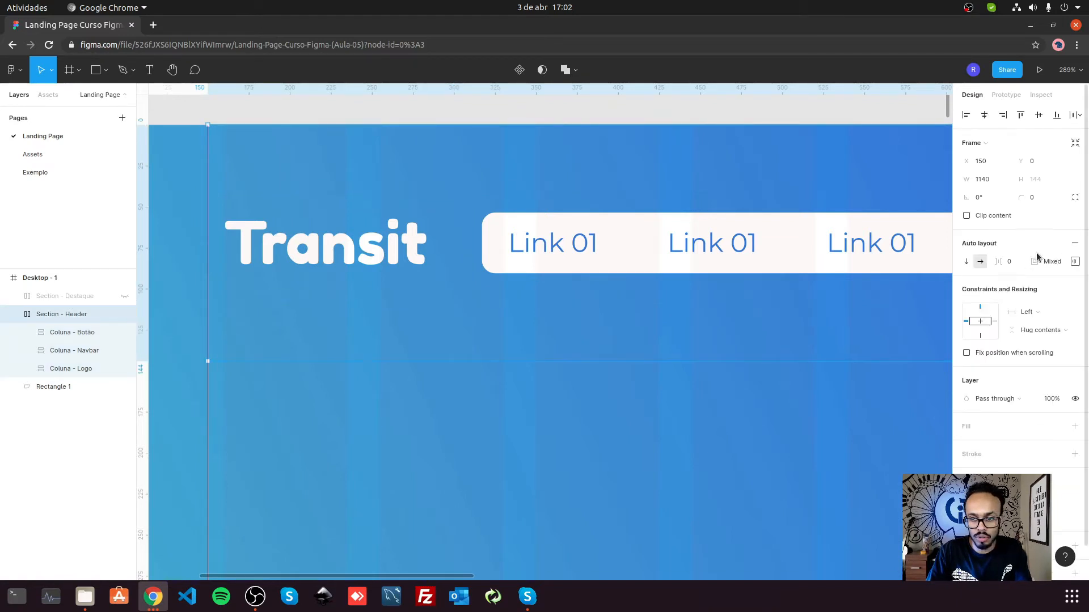
pyautogui.click(1075, 262)
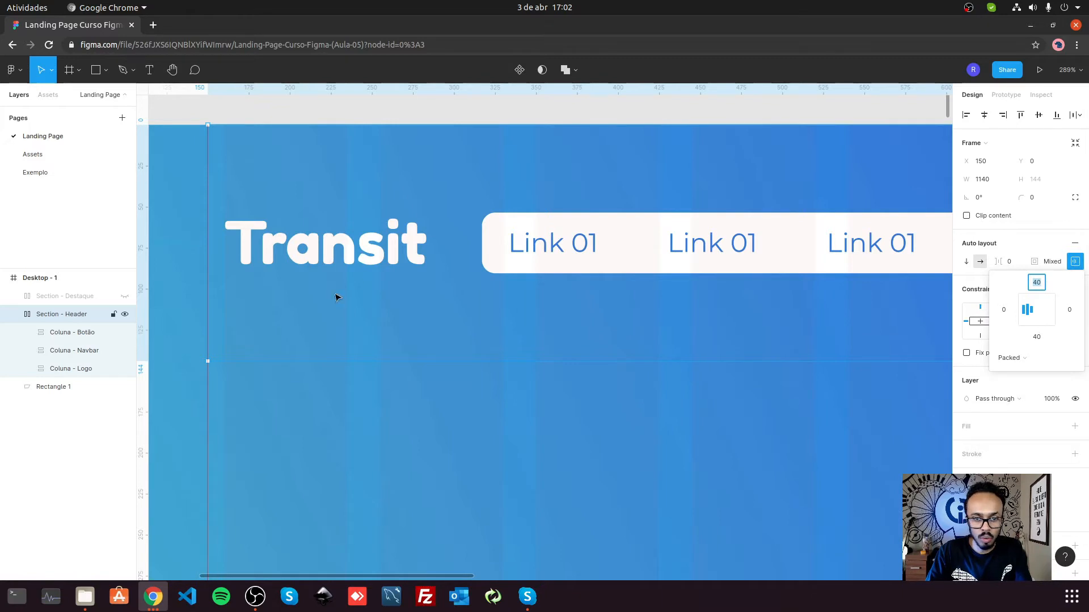
pyautogui.click(91, 332)
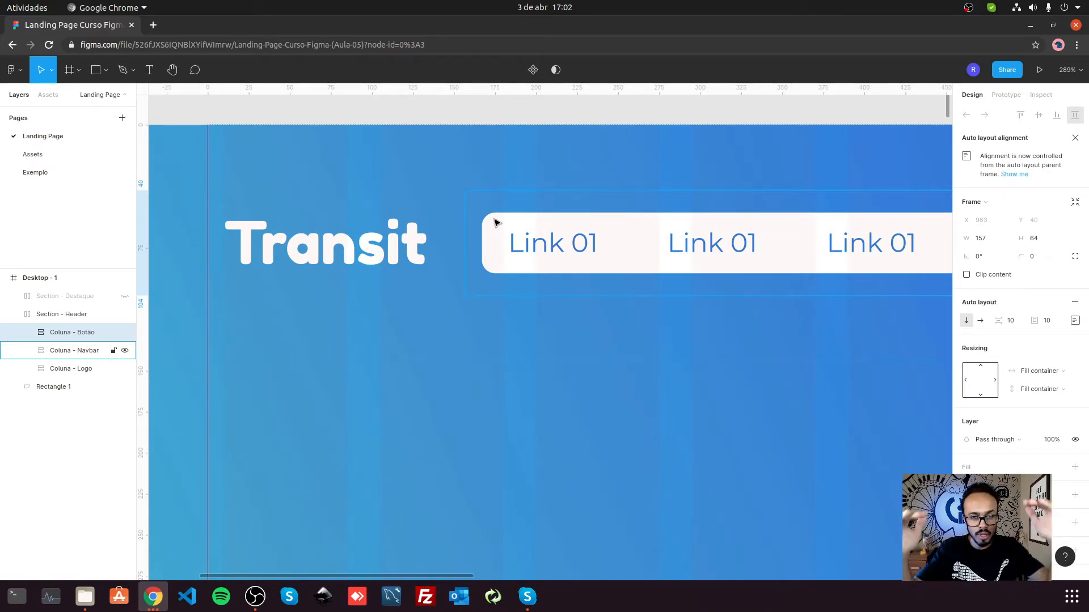
# Step: Set the Navbar frame inside Coluna - Navbar to fill its container horizontally
pyautogui.click(85, 351)
pyautogui.scroll(-6, 616, 234)
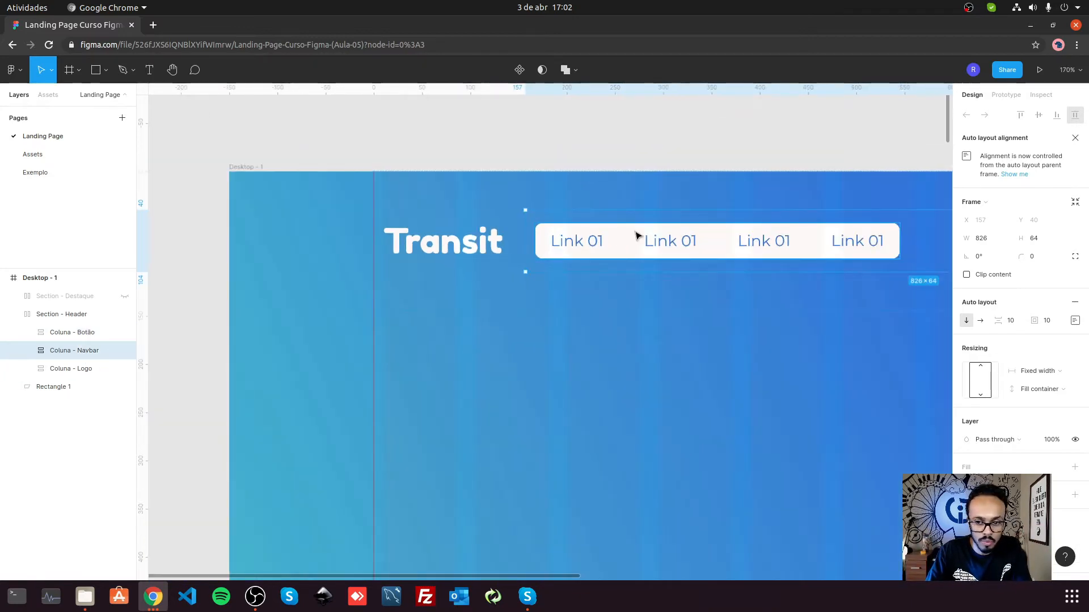
pyautogui.scroll(5, 716, 231)
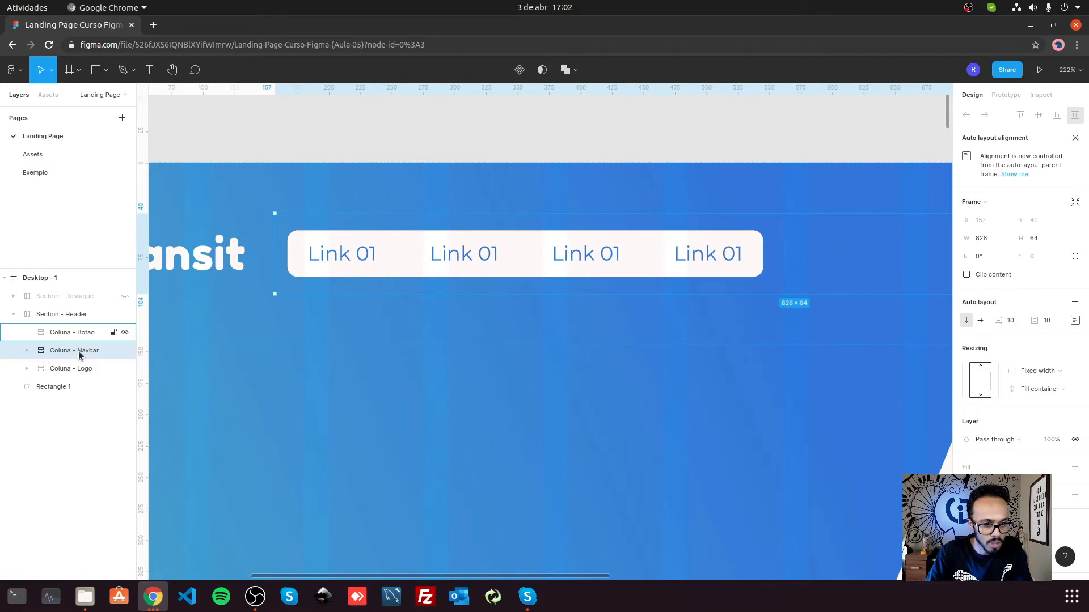
pyautogui.click(26, 350)
pyautogui.click(44, 368)
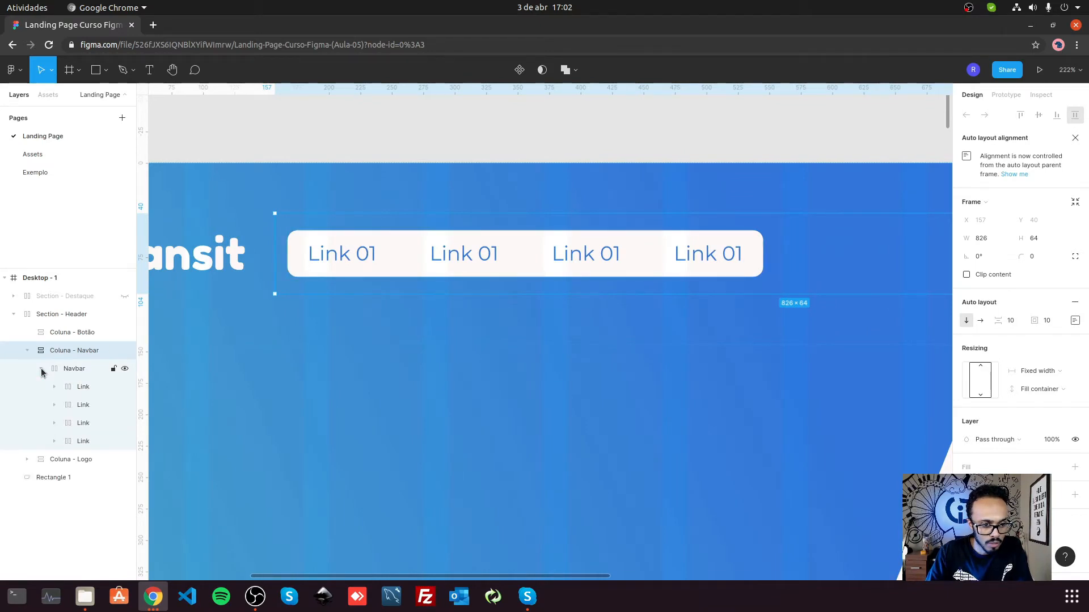
pyautogui.scroll(-3, 384, 283)
pyautogui.scroll(-3, 385, 284)
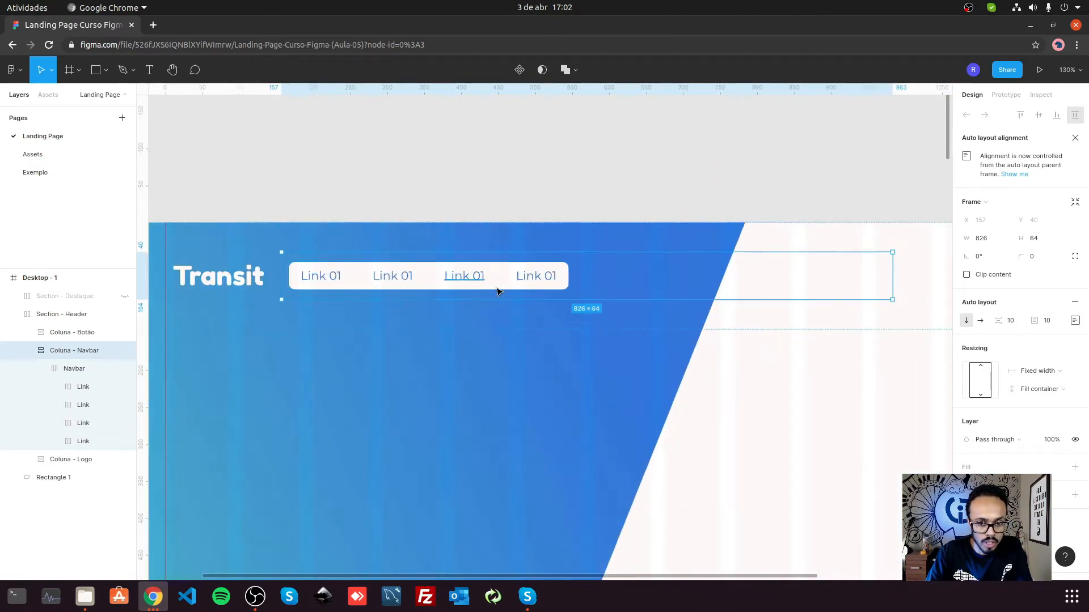
pyautogui.scroll(1, 453, 287)
pyautogui.scroll(-2, 315, 286)
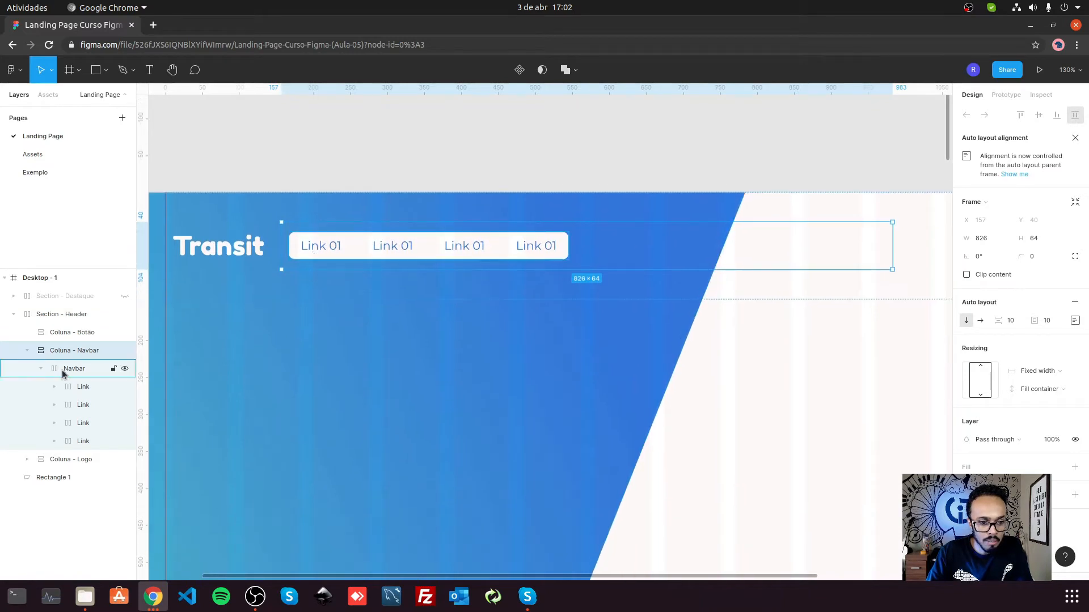
pyautogui.click(79, 368)
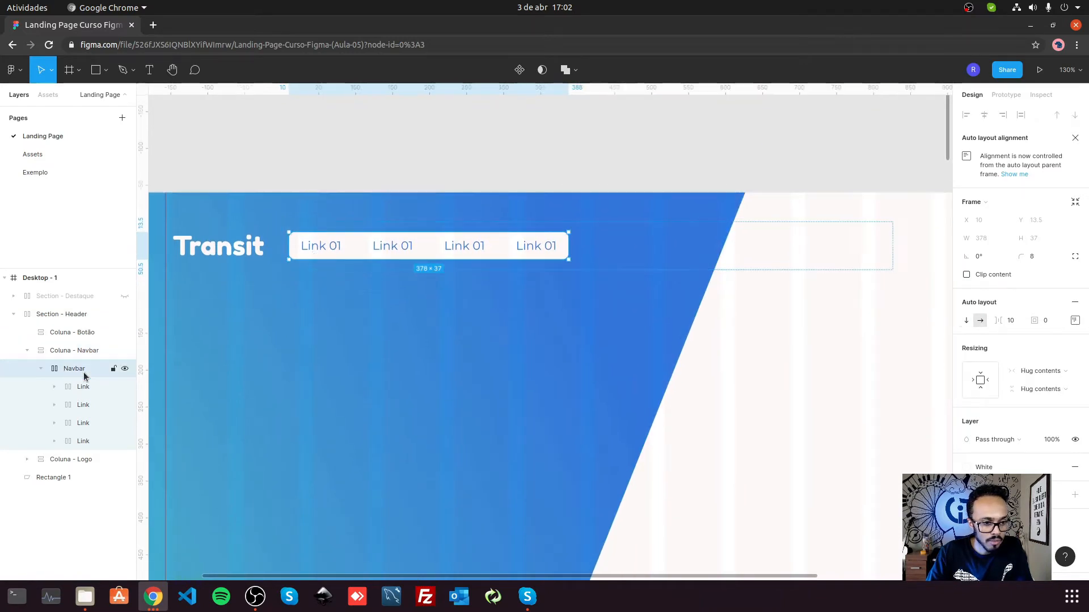
pyautogui.click(993, 383)
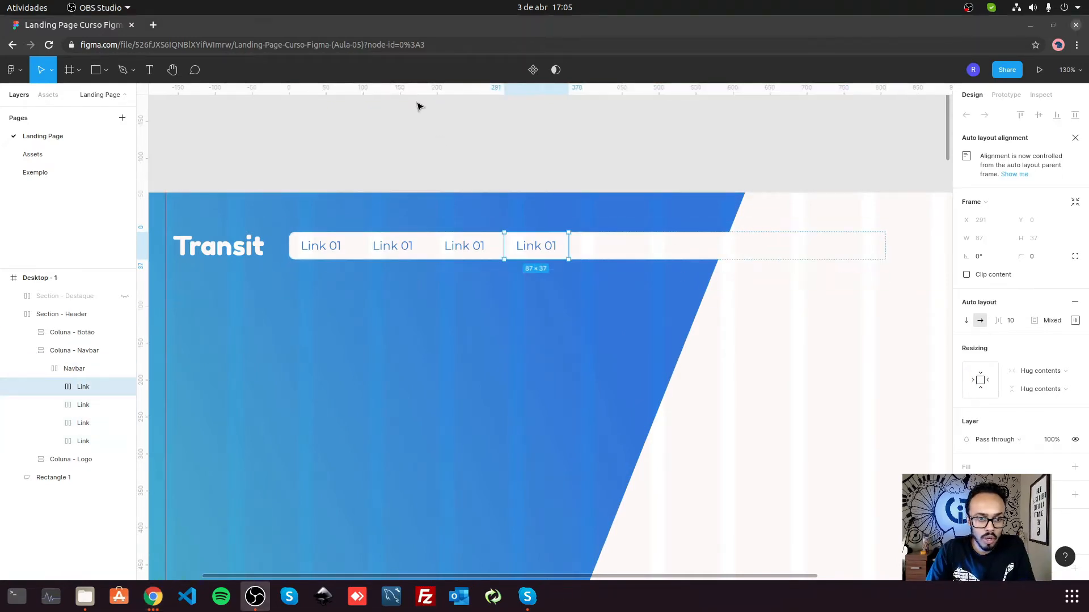
# Step: Duplicate the first Link in the Navbar and move the copy onto the empty canvas above Desktop - 1
pyautogui.click(418, 104)
pyautogui.click(85, 386)
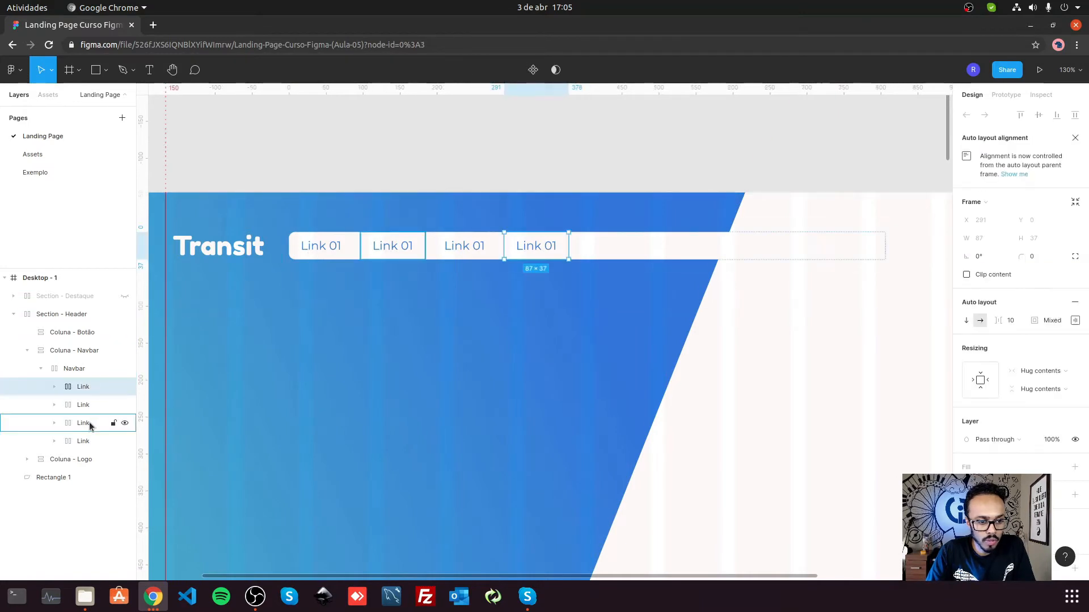
pyautogui.keyDown('shift'); pyautogui.click(88, 442); pyautogui.keyUp('shift')
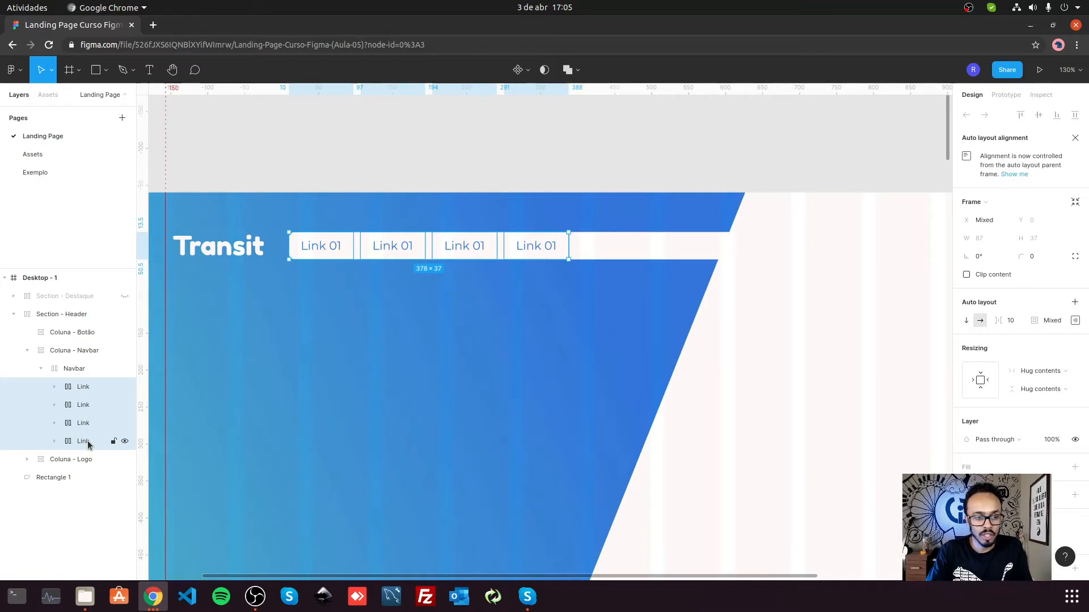
pyautogui.click(335, 250)
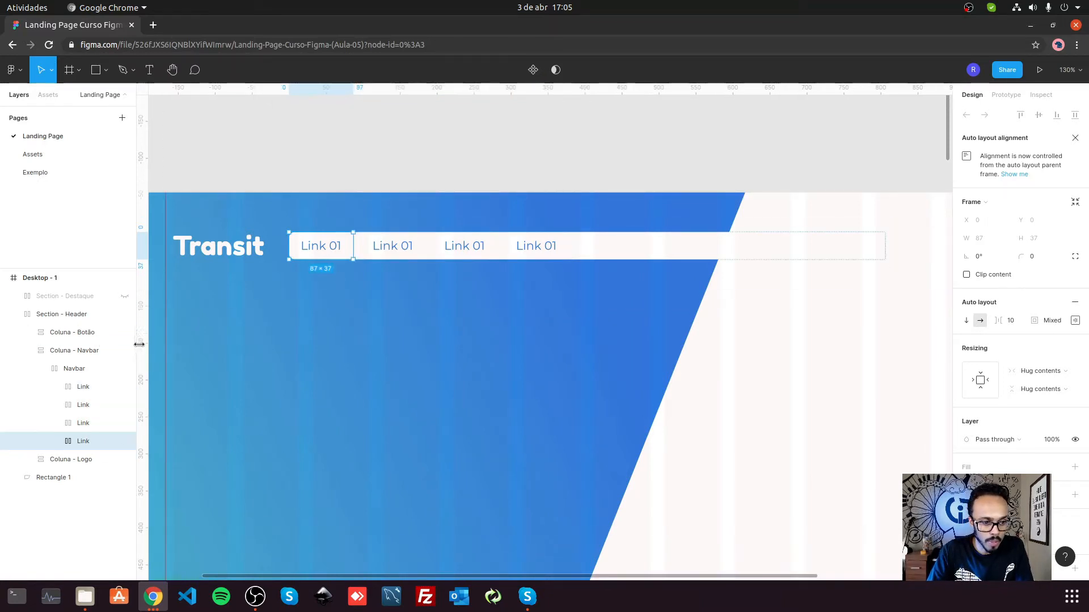
pyautogui.hotkey('ctrl', 'd')
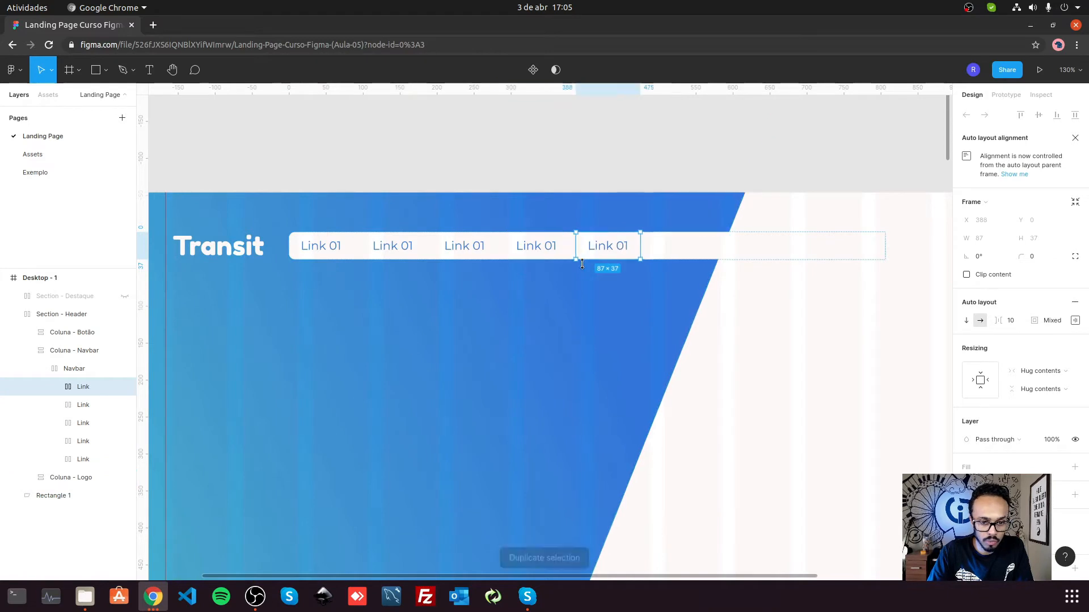
pyautogui.moveTo(617, 258); pyautogui.dragTo(377, 127)
pyautogui.scroll(2, 380, 180)
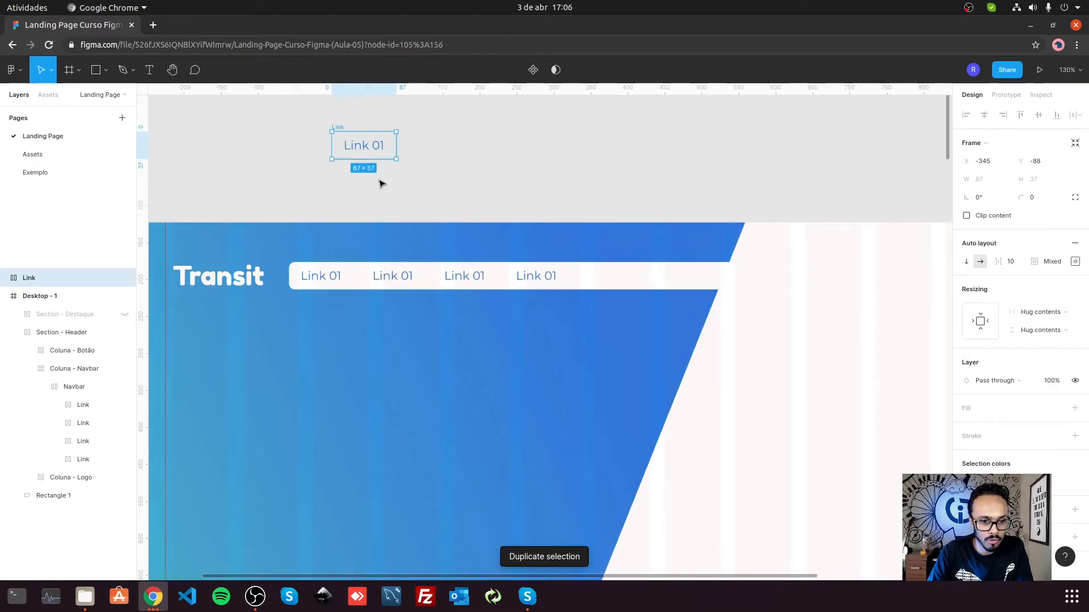
# Step: Delete all four Link frames from the Navbar, keeping the copy above the page
pyautogui.click(336, 307)
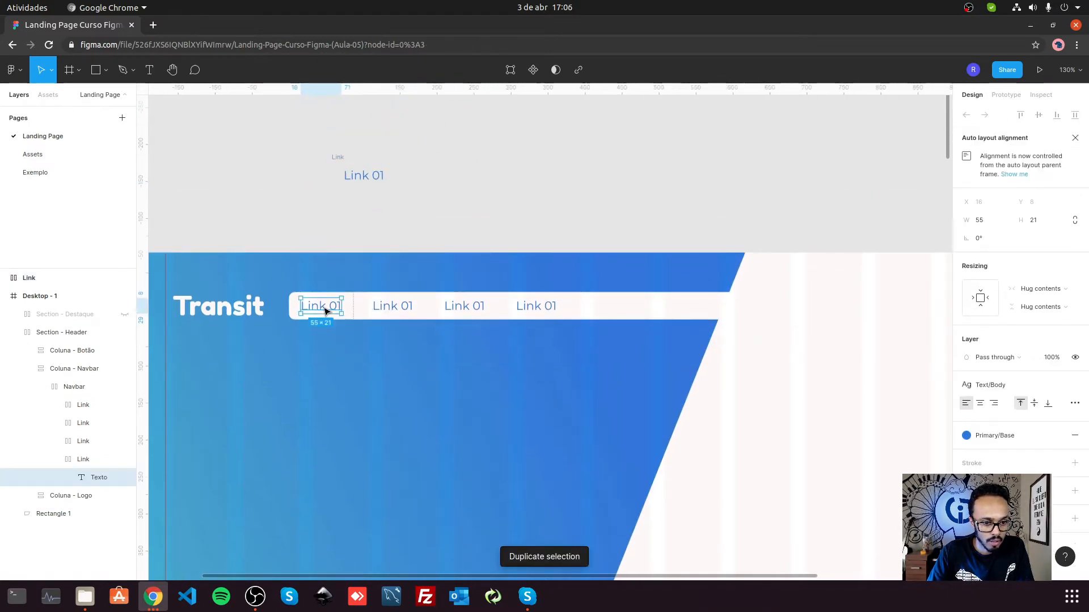
pyautogui.keyDown('shift'); pyautogui.click(83, 404); pyautogui.keyUp('shift')
pyautogui.press('Delete')
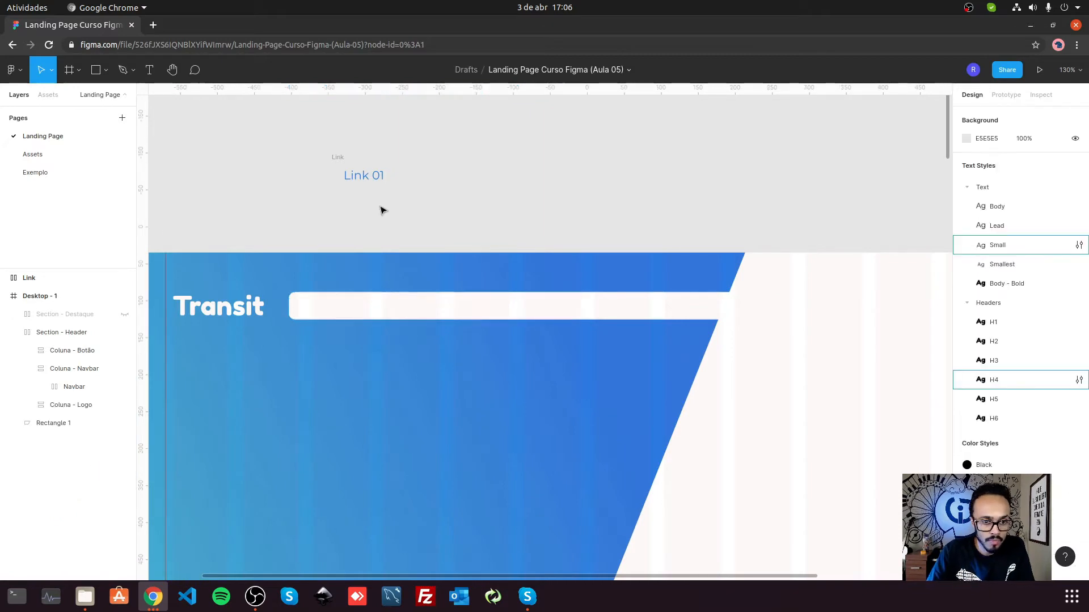
# Step: Turn the Link copy above the page into a component and move it to about X -396, Y -109
pyautogui.click(345, 161)
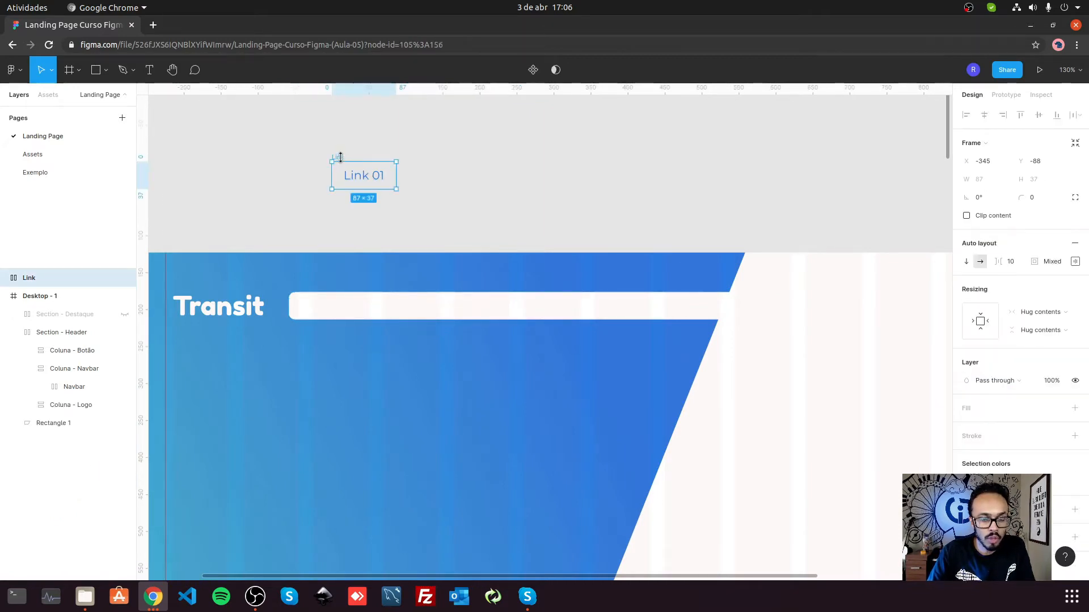
pyautogui.click(532, 70)
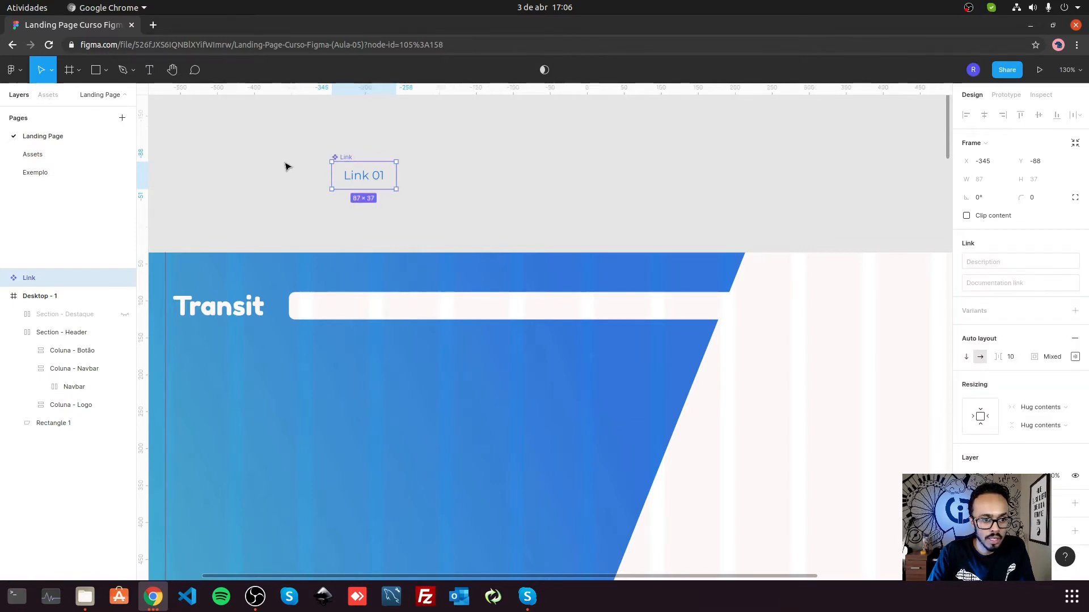
pyautogui.moveTo(332, 136); pyautogui.dragTo(469, 214)
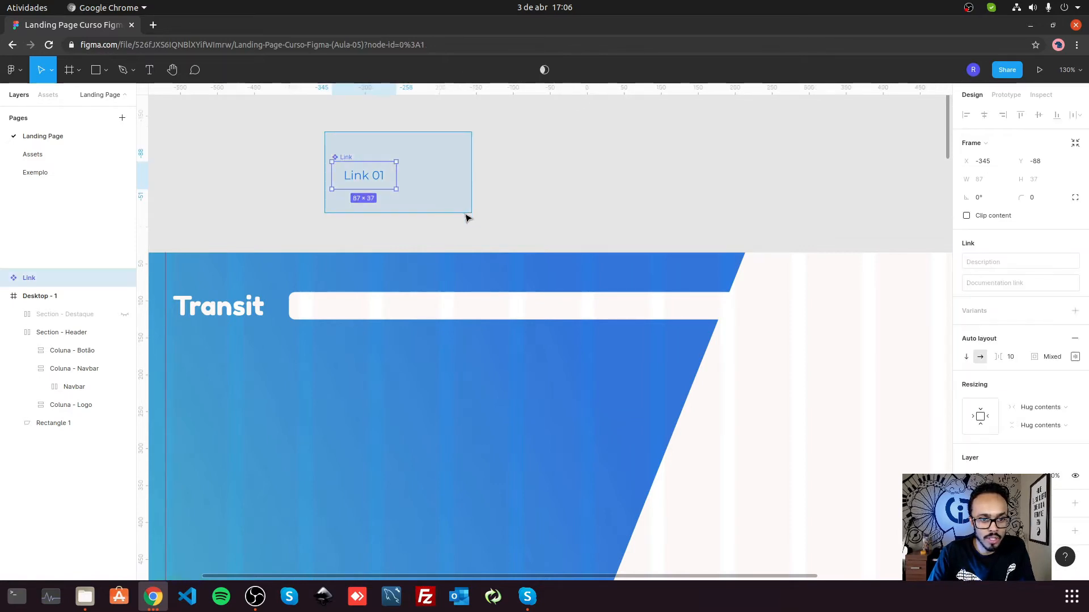
pyautogui.click(46, 95)
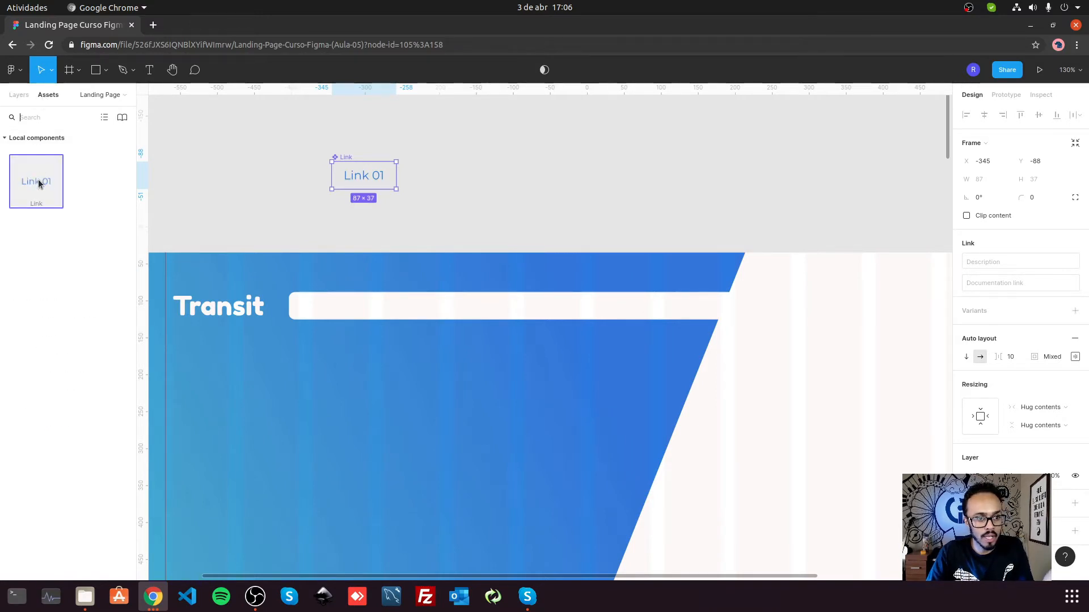
pyautogui.click(17, 95)
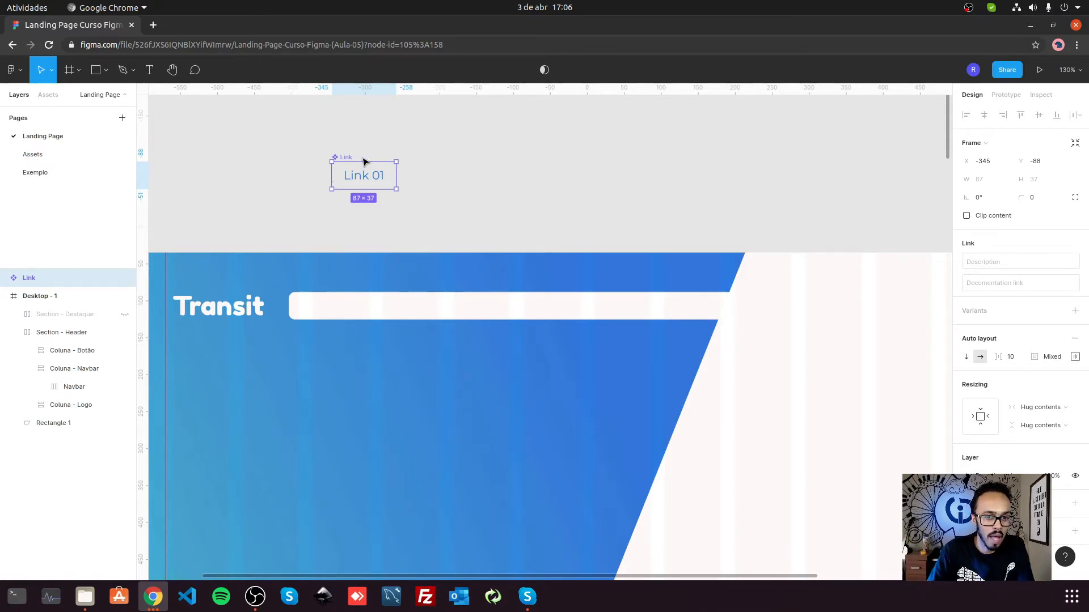
pyautogui.moveTo(346, 158); pyautogui.dragTo(308, 142)
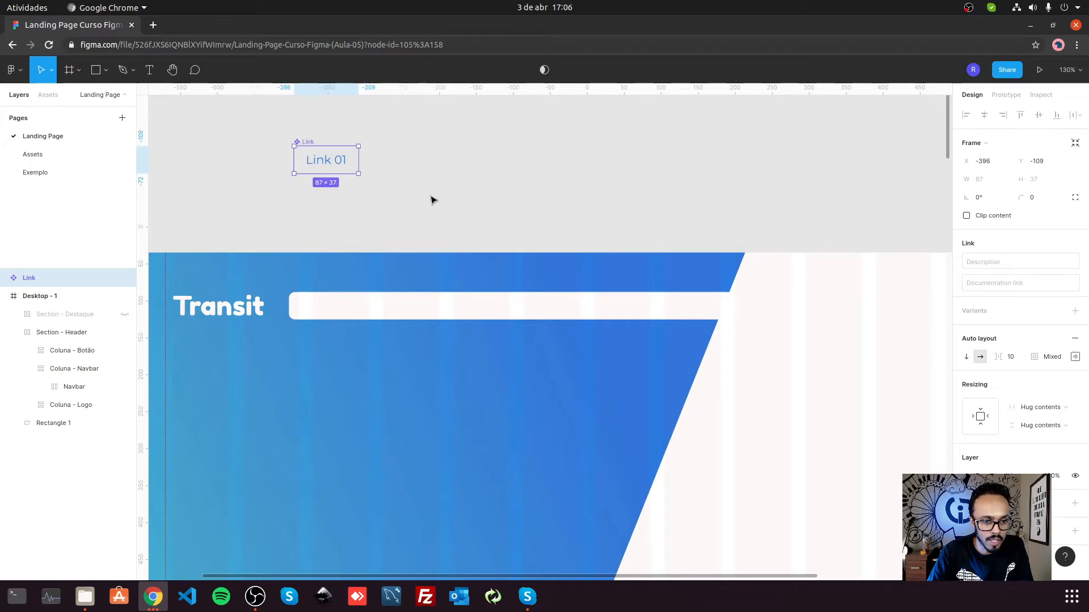
pyautogui.click(472, 192)
# Step: Place an instance of the local Link component above Desktop - 1 and compare it with the main component
pyautogui.click(48, 95)
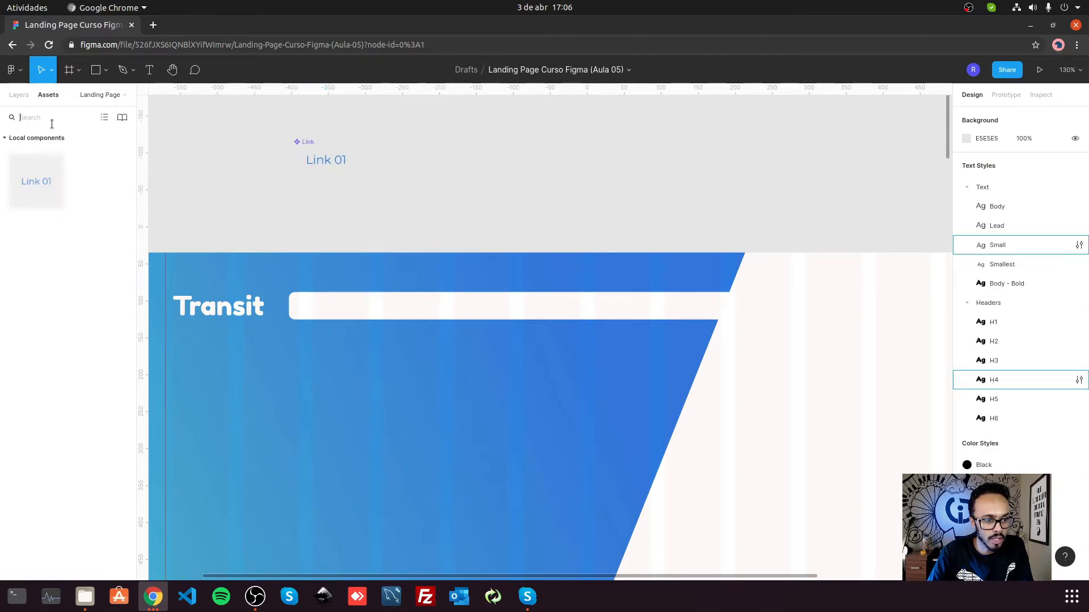
pyautogui.moveTo(36, 181); pyautogui.dragTo(525, 187)
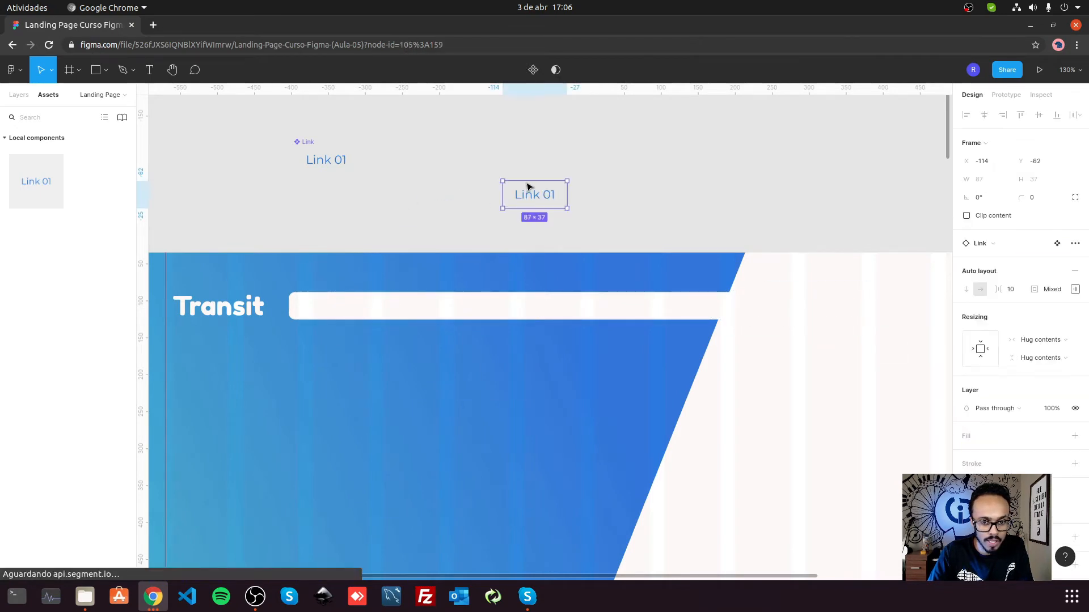
pyautogui.click(447, 191)
pyautogui.click(517, 192)
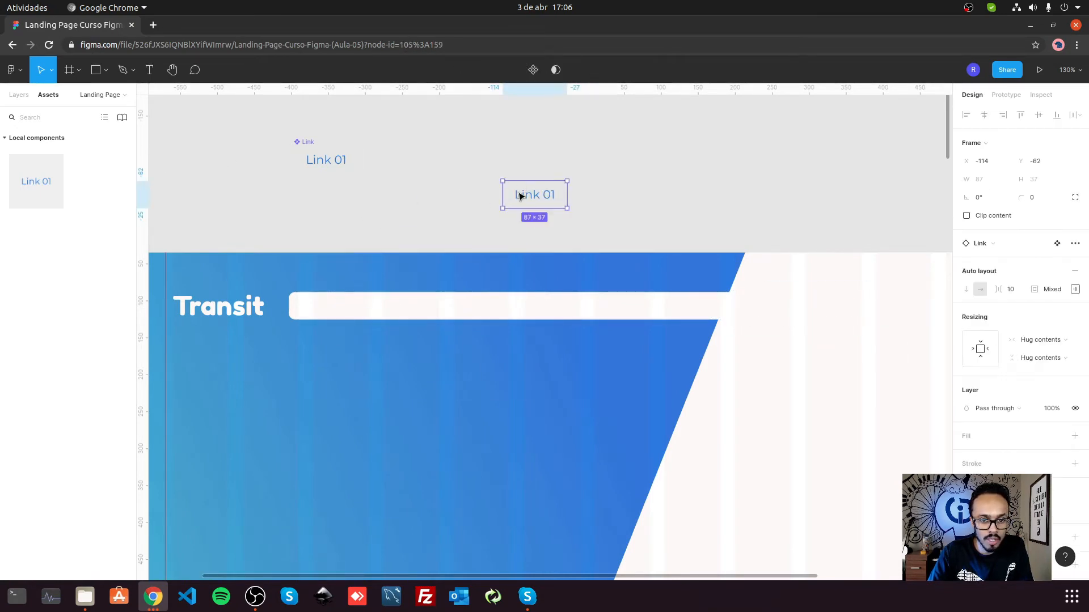
pyautogui.click(310, 146)
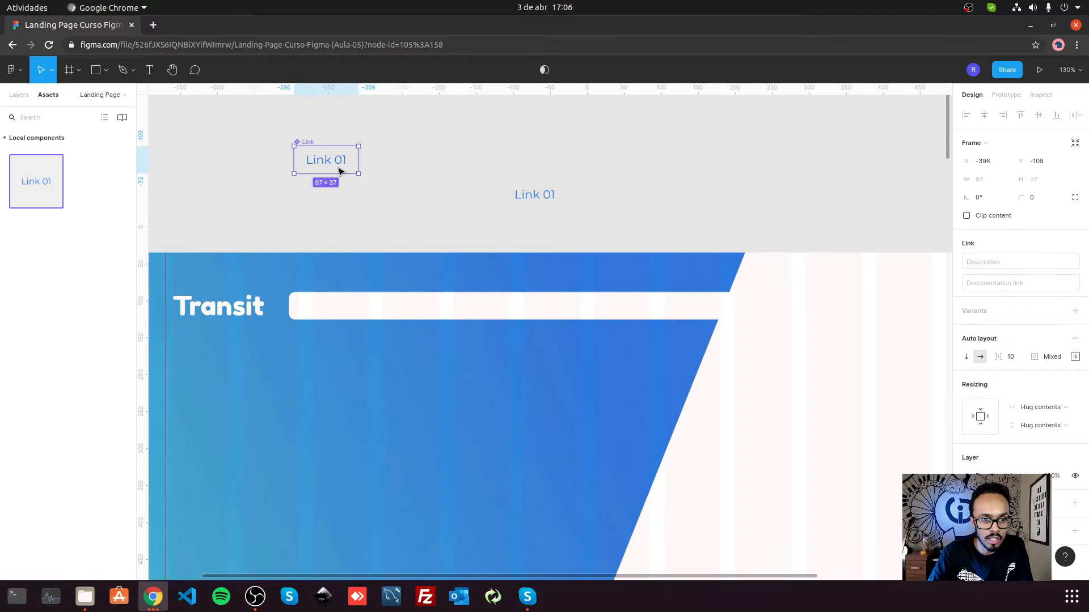
pyautogui.click(544, 194)
pyautogui.click(309, 145)
pyautogui.click(530, 196)
pyautogui.click(18, 95)
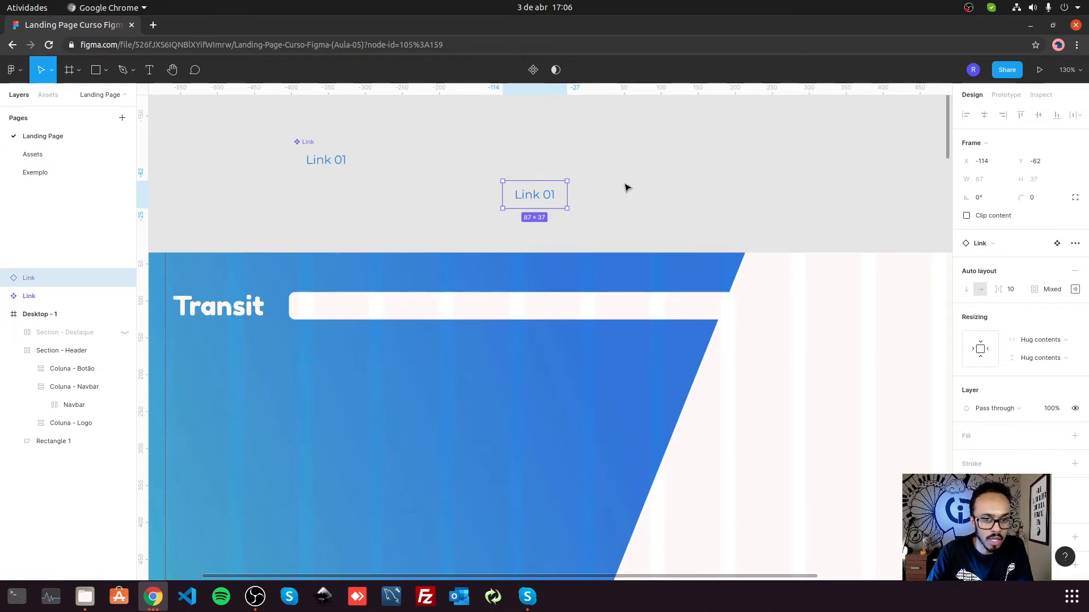
# Step: Move the Link instance into the Navbar, duplicate it three times and select all four instances
pyautogui.moveTo(533, 203); pyautogui.dragTo(361, 309)
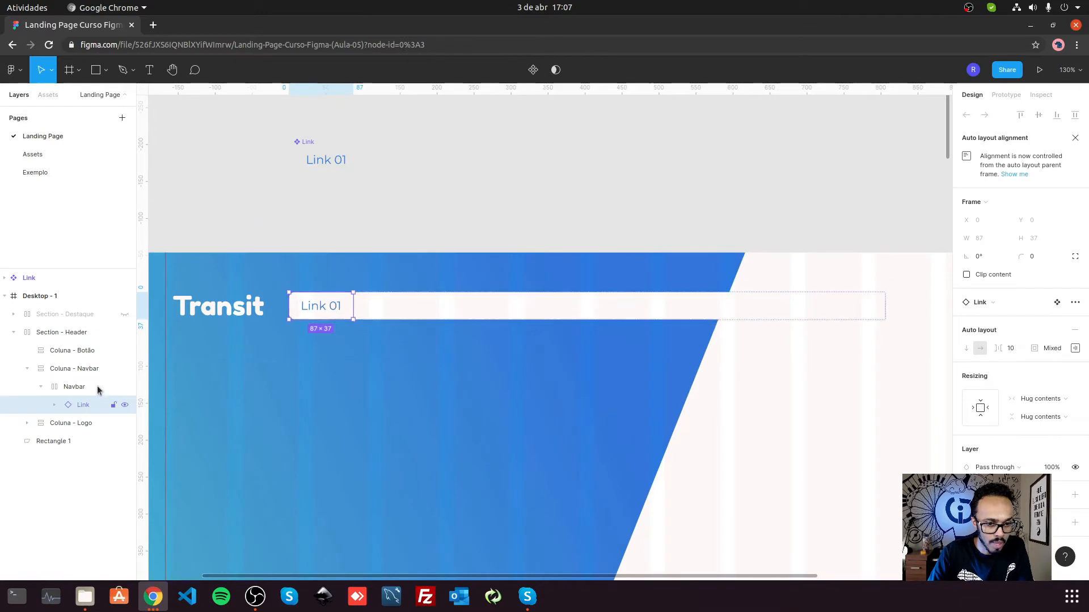
pyautogui.hotkey('ctrl', 'd')
pyautogui.hotkey('ctrl', 'd')
pyautogui.hotkey('ctrl', 'd')
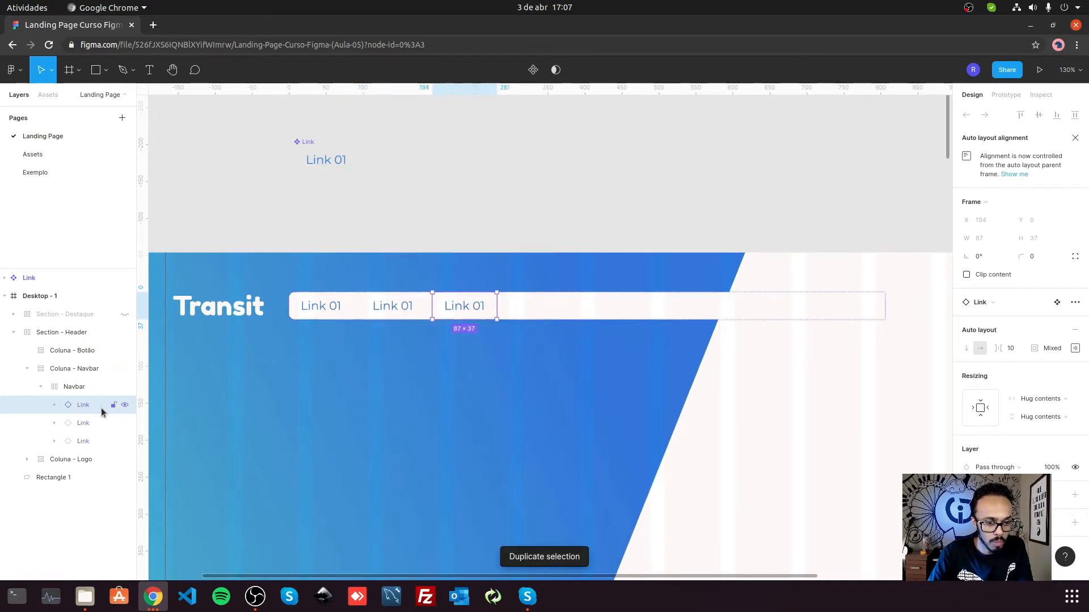
pyautogui.keyDown('shift'); pyautogui.click(83, 459); pyautogui.keyUp('shift')
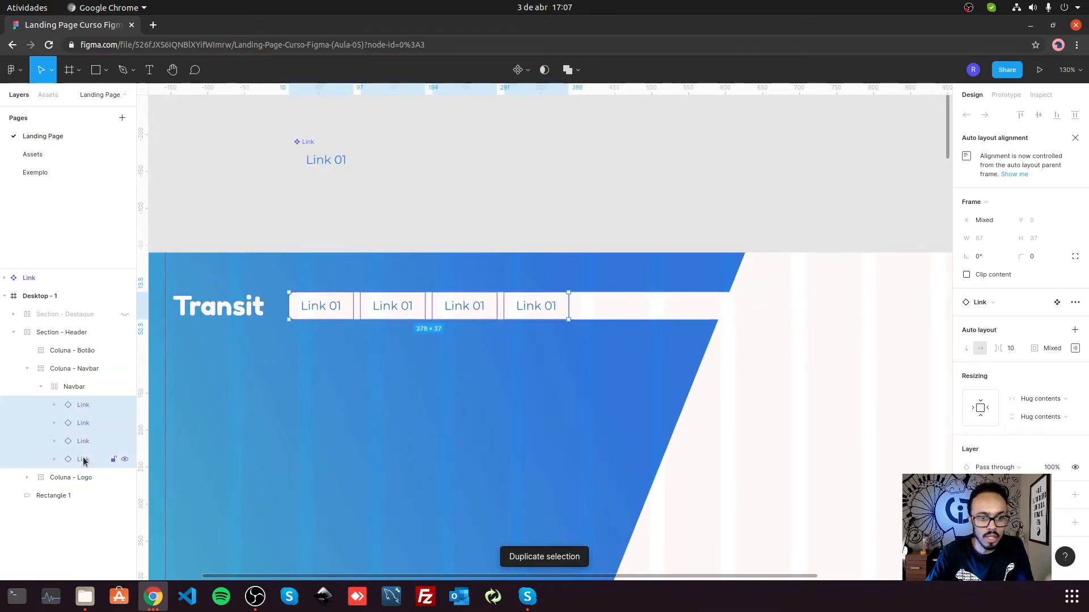
# Step: Set the main Link component's padding to 16 for top and bottom and 24 for both sides, and select the four Navbar instances
pyautogui.click(310, 149)
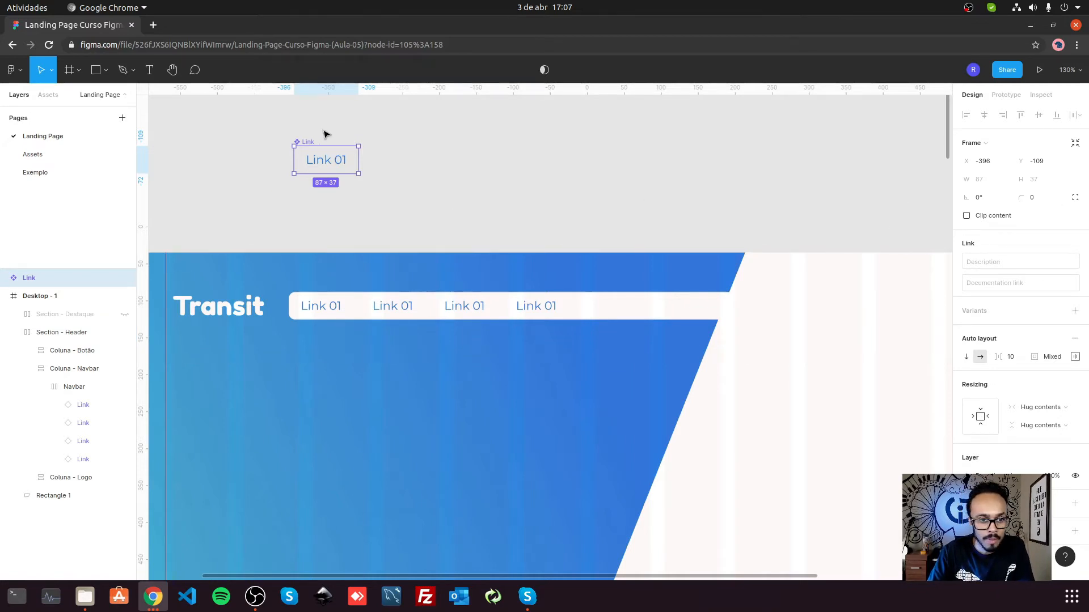
pyautogui.click(4, 278)
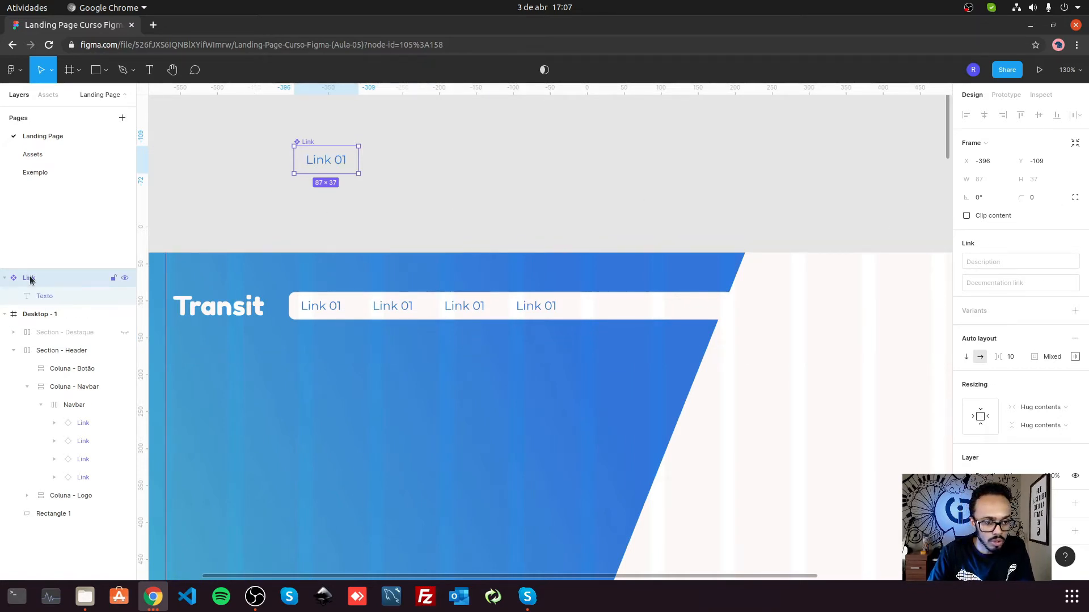
pyautogui.click(1075, 357)
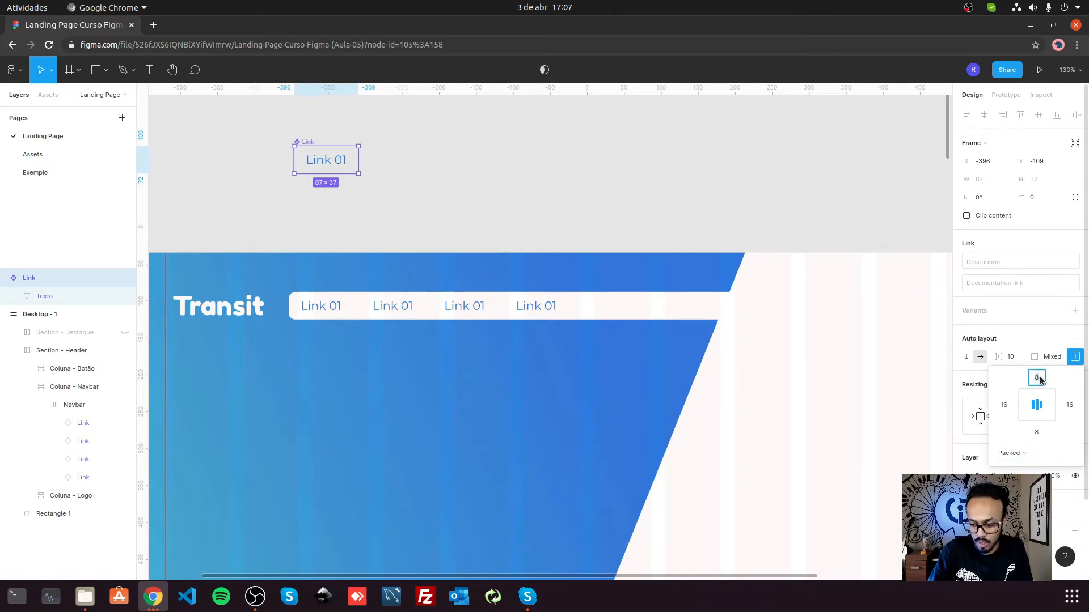
pyautogui.press('Tab')
pyautogui.write('24')
pyautogui.press('Tab')
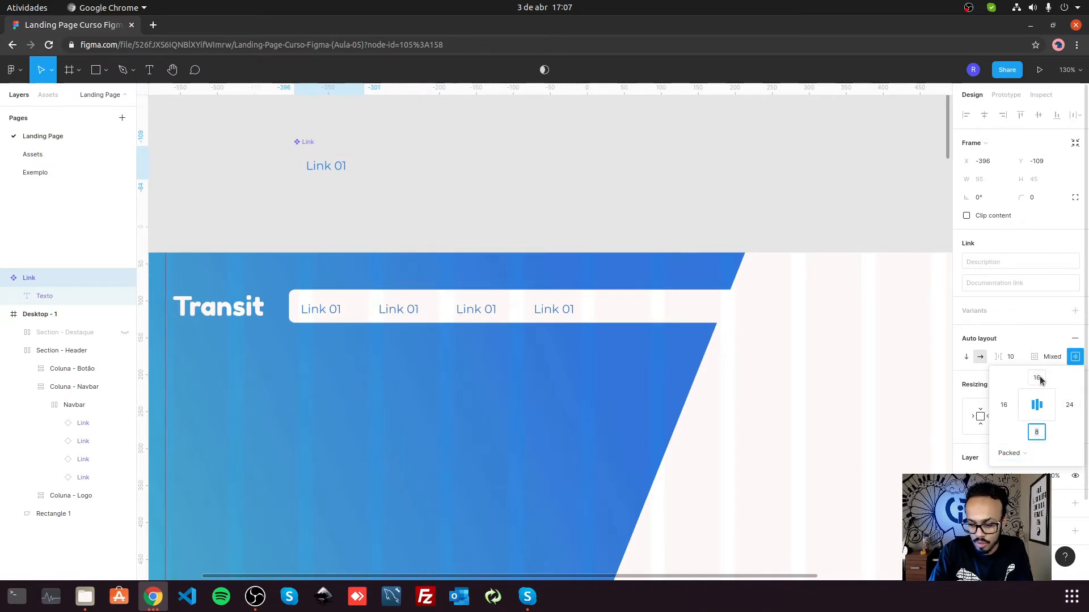
pyautogui.write('16')
pyautogui.press('Tab')
pyautogui.write('2')
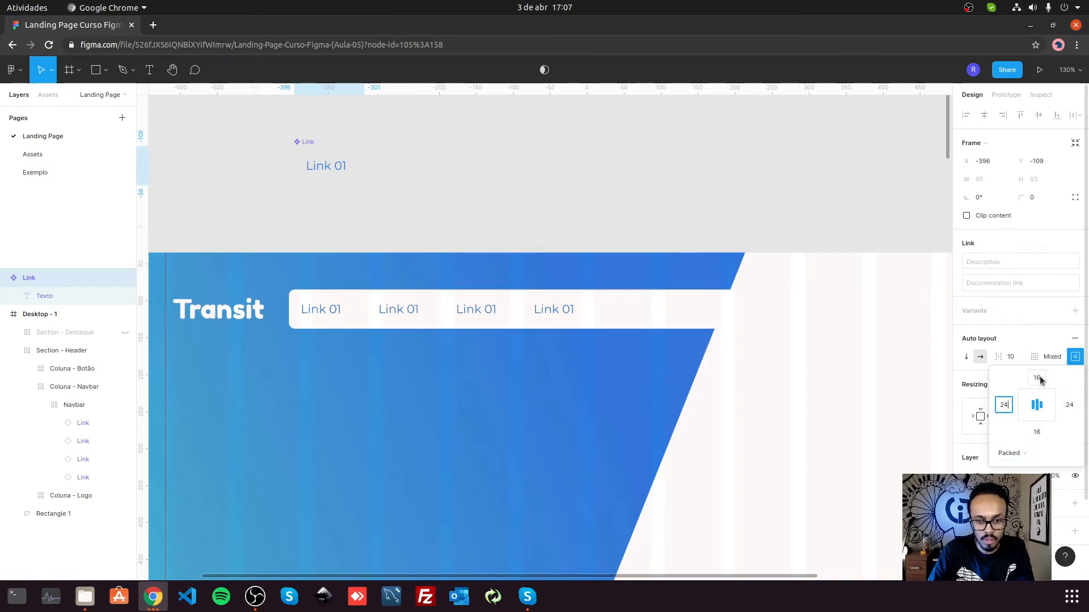
pyautogui.write('4')
pyautogui.press('Return')
pyautogui.click(86, 428)
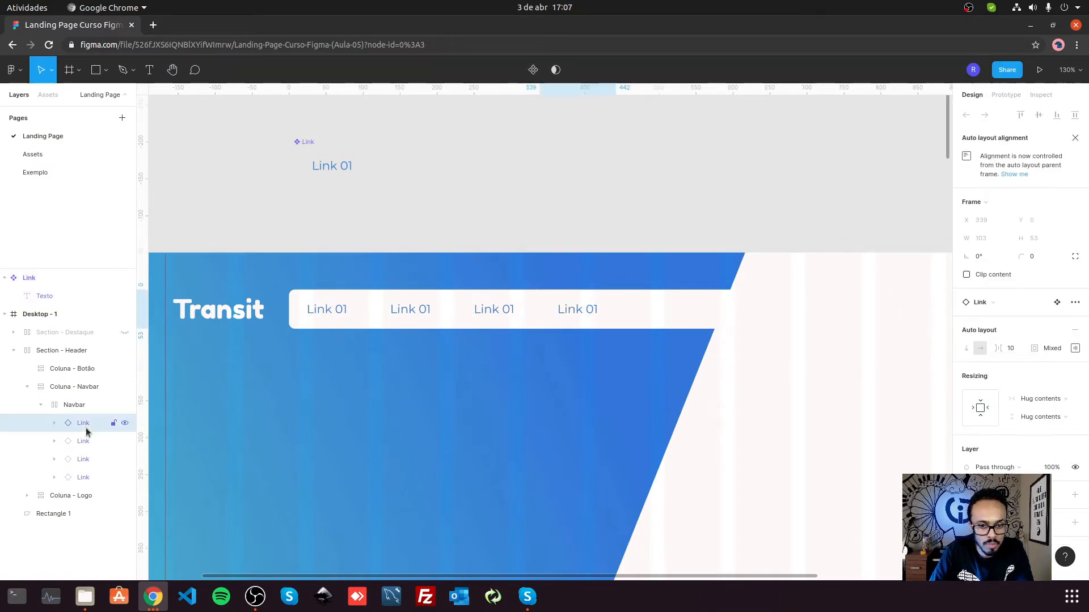
pyautogui.keyDown('shift'); pyautogui.click(84, 477); pyautogui.keyUp('shift')
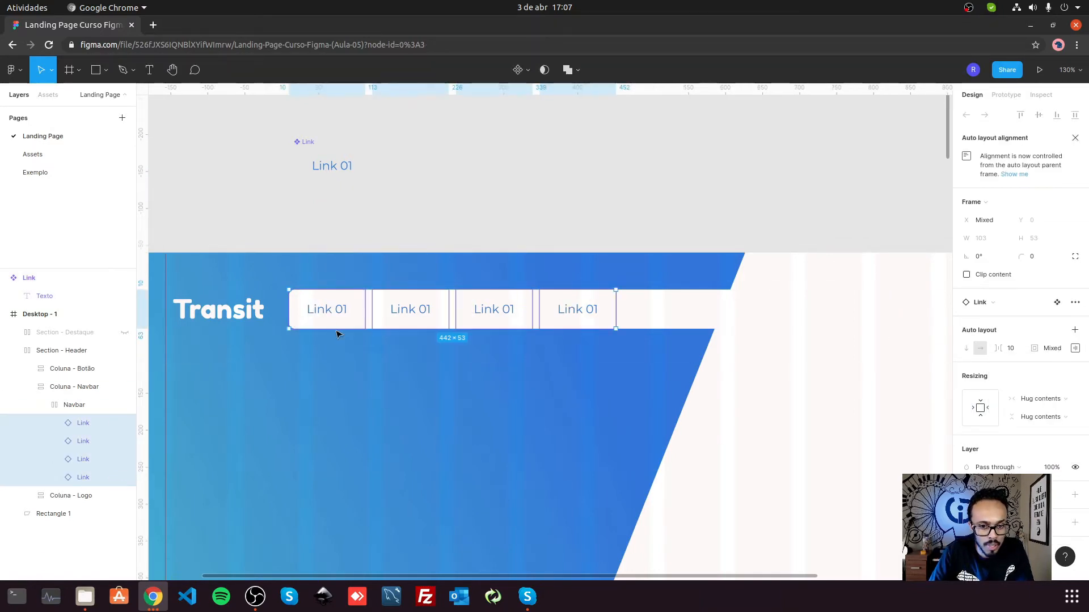
# Step: Draw a rectangle of about 191 × 86 in the empty canvas area above Desktop - 1
pyautogui.click(521, 175)
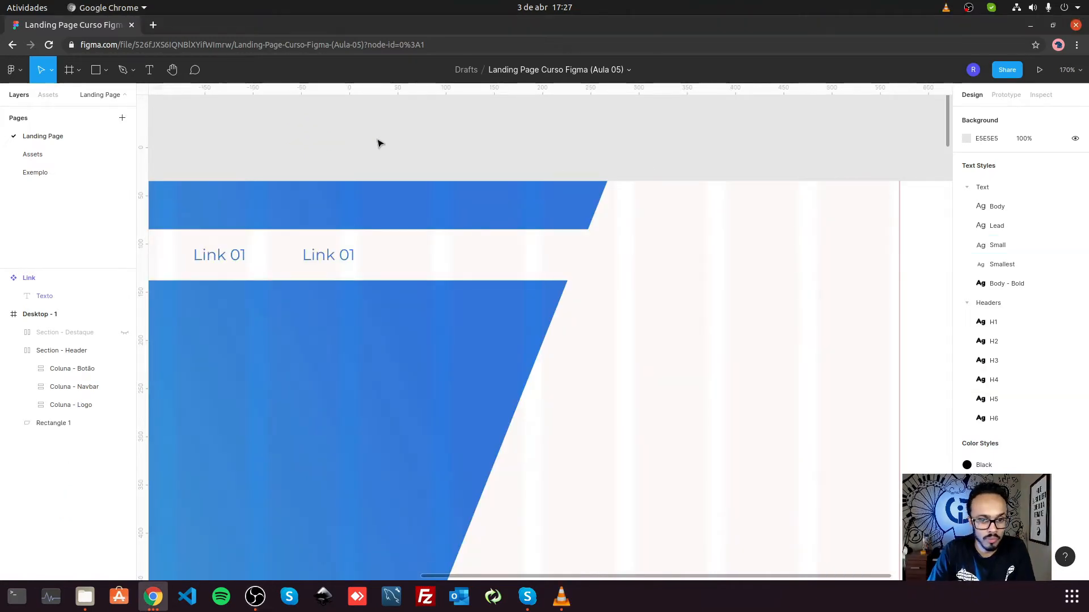
pyautogui.scroll(-5, 652, 227)
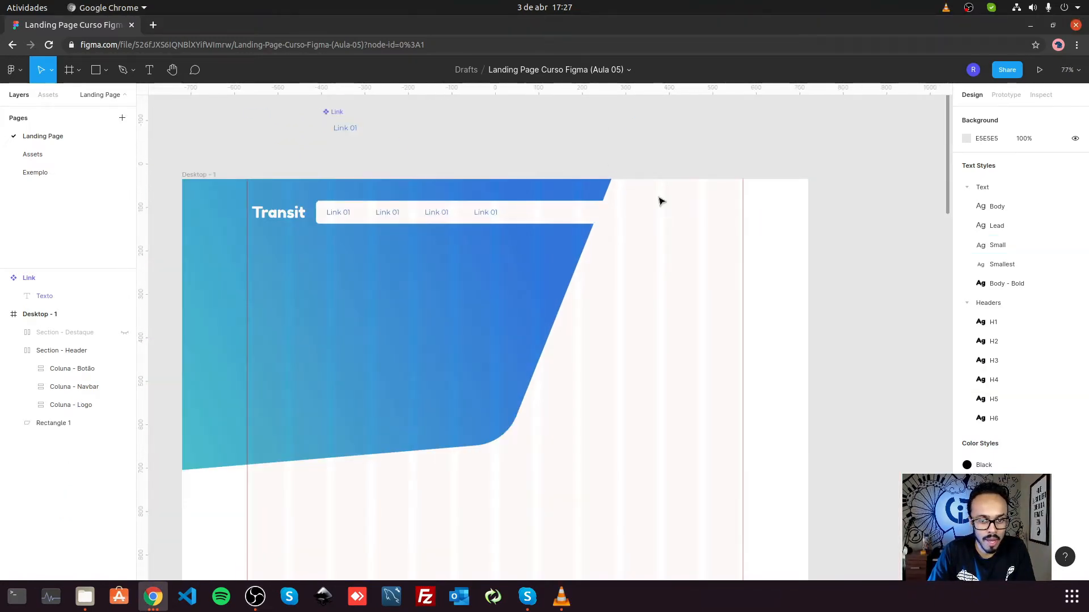
pyautogui.scroll(5, 661, 202)
pyautogui.scroll(-1, 603, 151)
pyautogui.scroll(4, 588, 185)
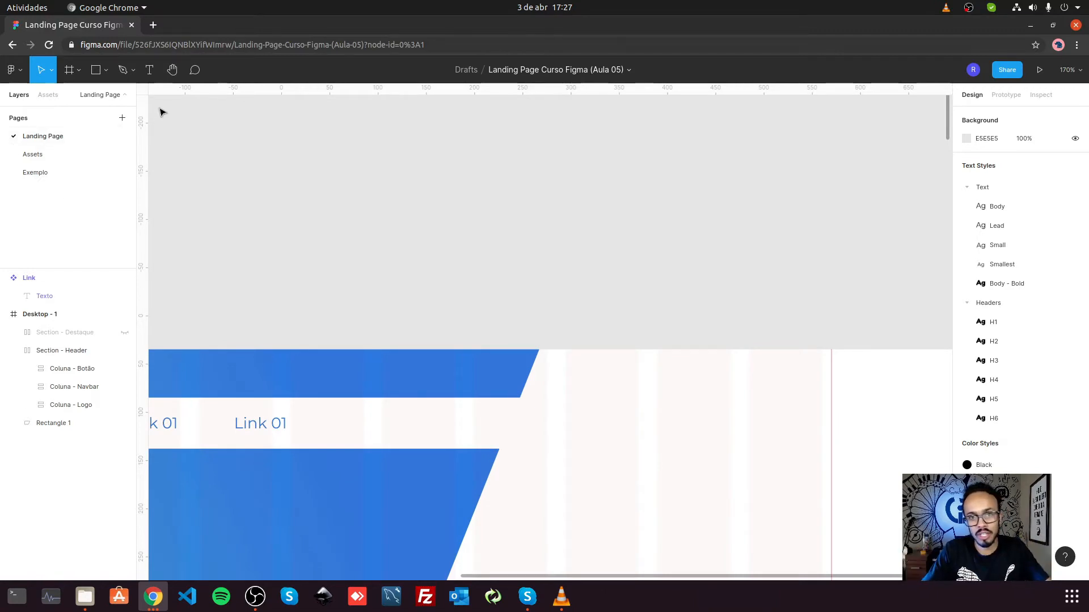
pyautogui.press('r')
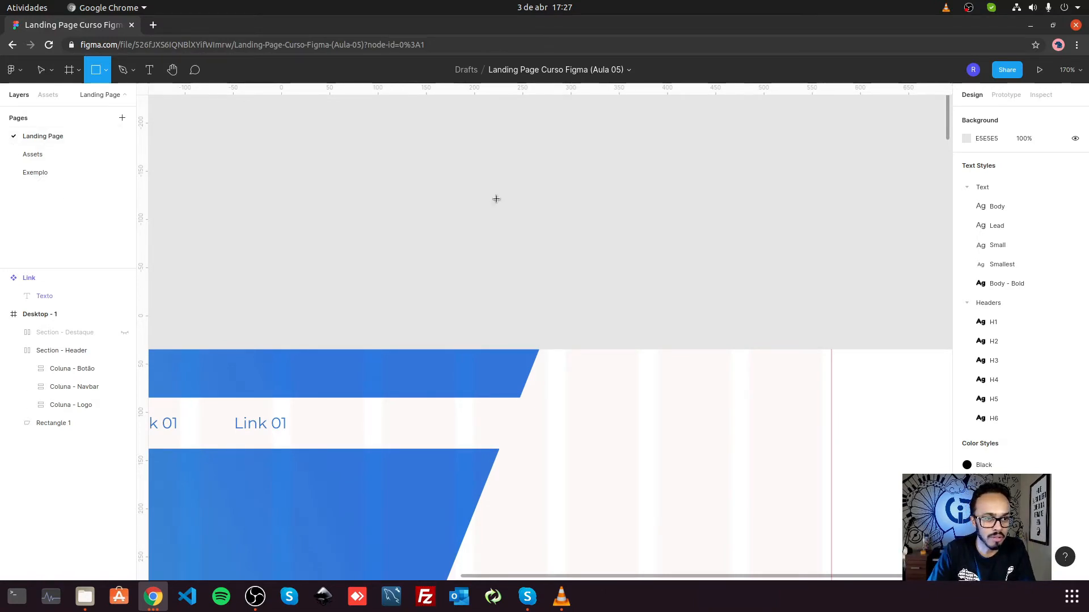
pyautogui.moveTo(363, 149); pyautogui.dragTo(548, 234)
pyautogui.click(265, 126)
# Step: Add a "Comprar" text and place it over the middle of the grey rectangle
pyautogui.press('t')
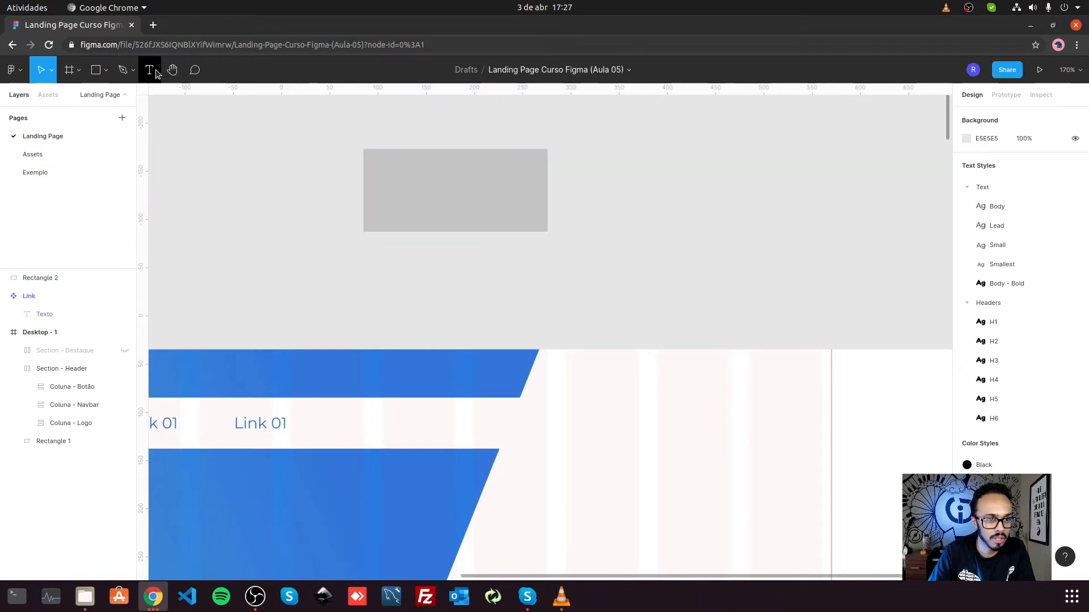
pyautogui.click(272, 222)
pyautogui.write('Comprar')
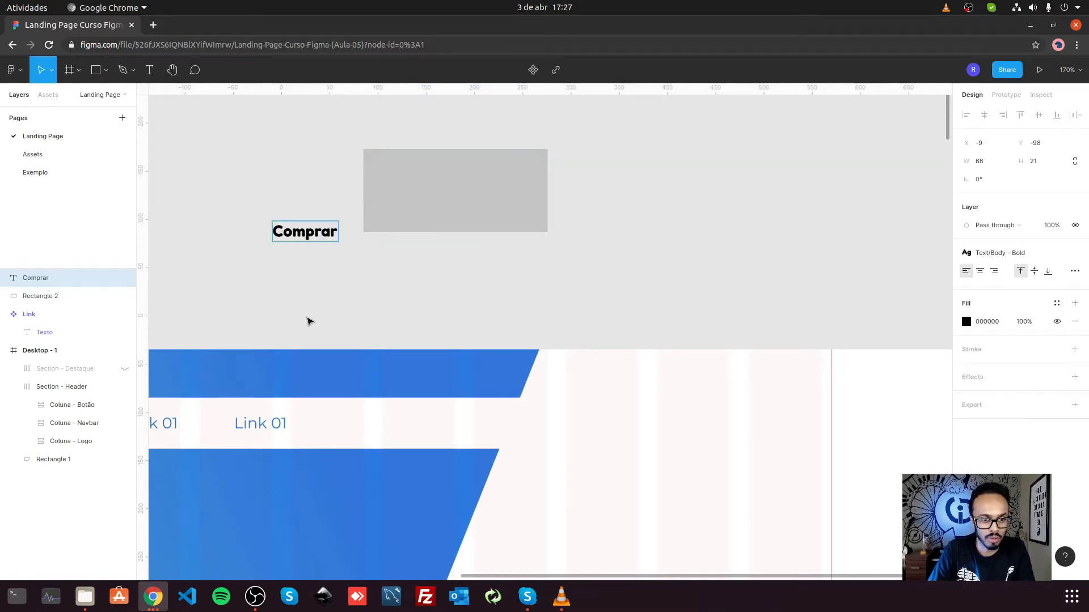
pyautogui.press('Escape')
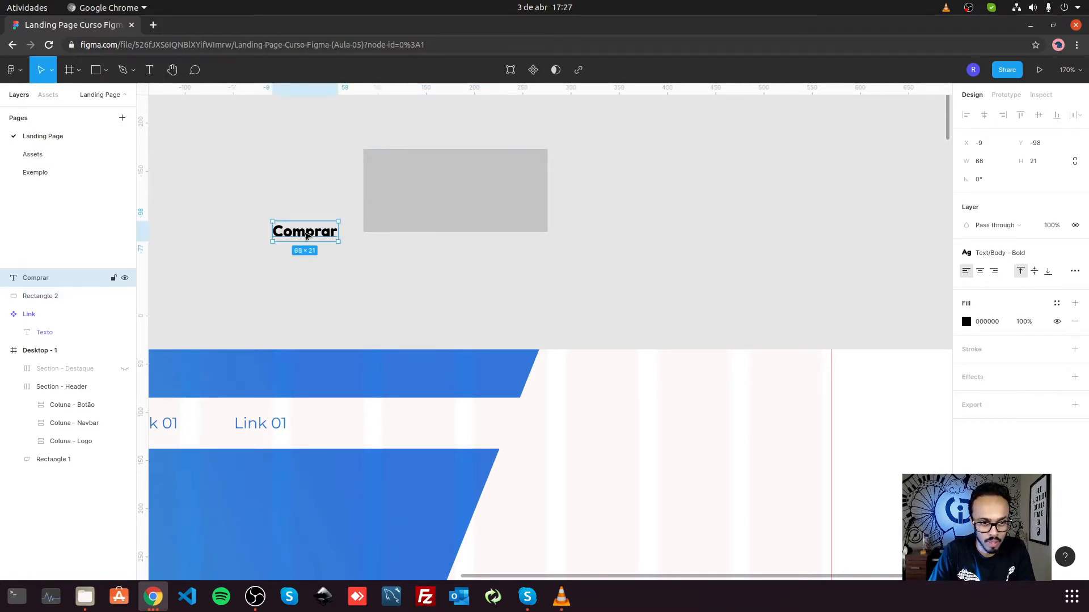
pyautogui.moveTo(306, 236); pyautogui.dragTo(672, 226)
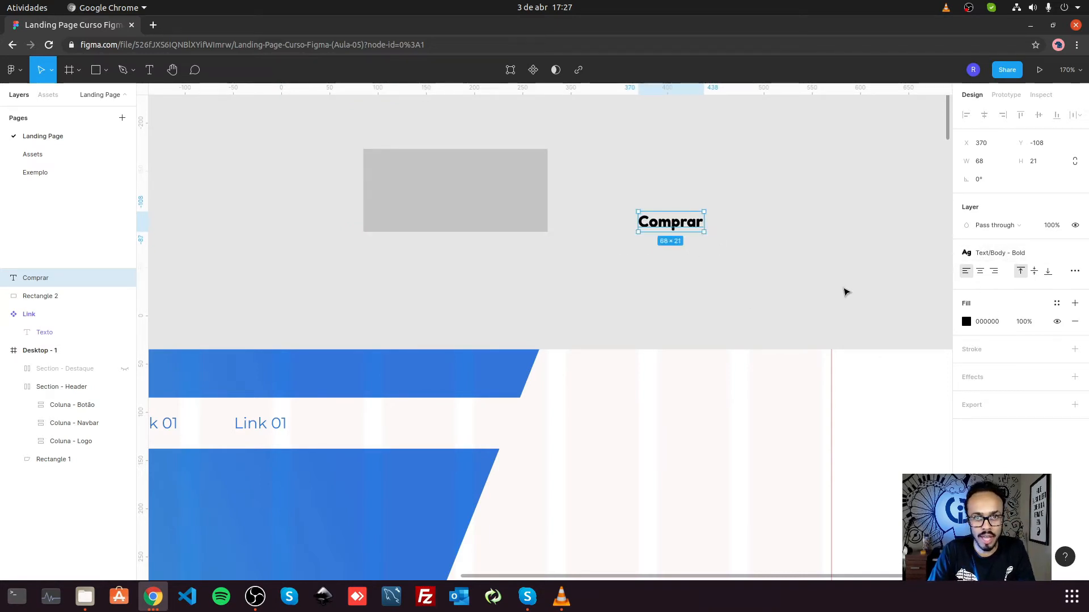
pyautogui.moveTo(681, 224); pyautogui.dragTo(457, 190)
# Step: Combine the Comprar text and rectangle into an auto layout frame with padding 0 on all four sides
pyautogui.keyDown('shift'); pyautogui.click(465, 169); pyautogui.keyUp('shift')
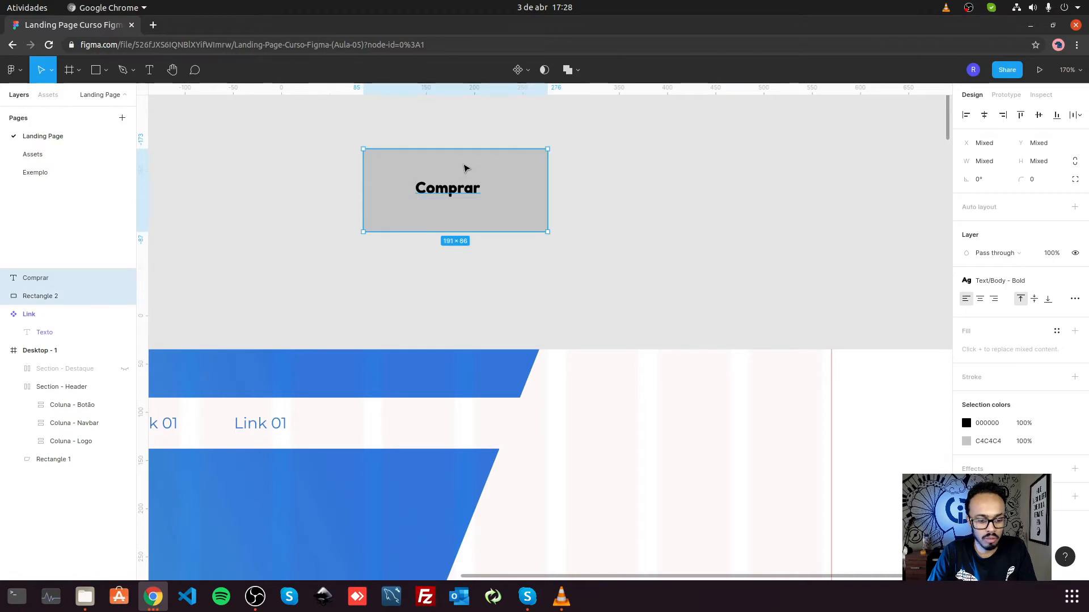
pyautogui.hotkey('shift', 'a')
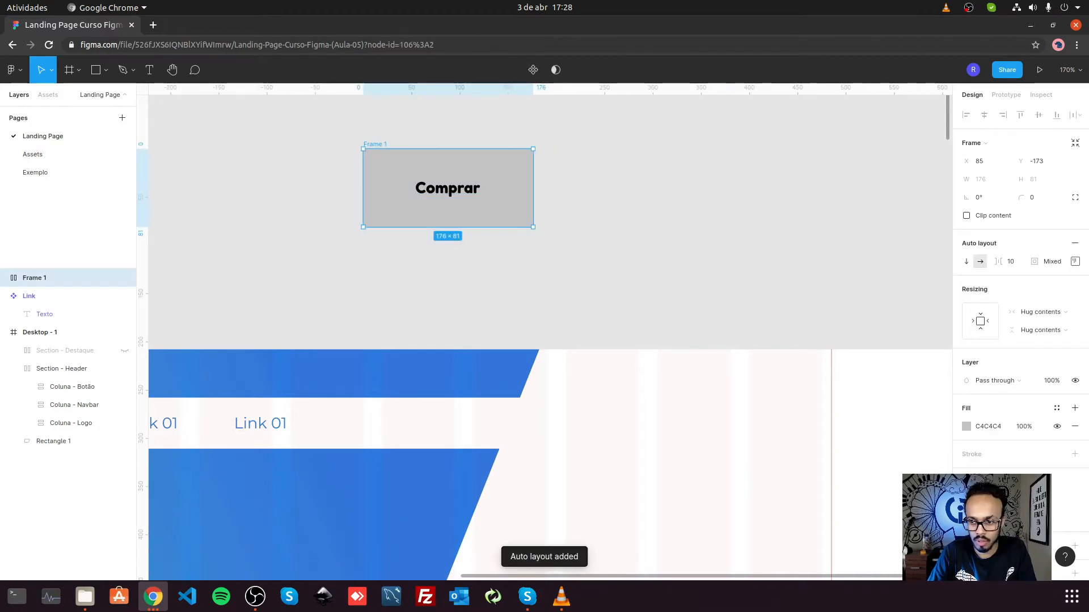
pyautogui.click(1073, 261)
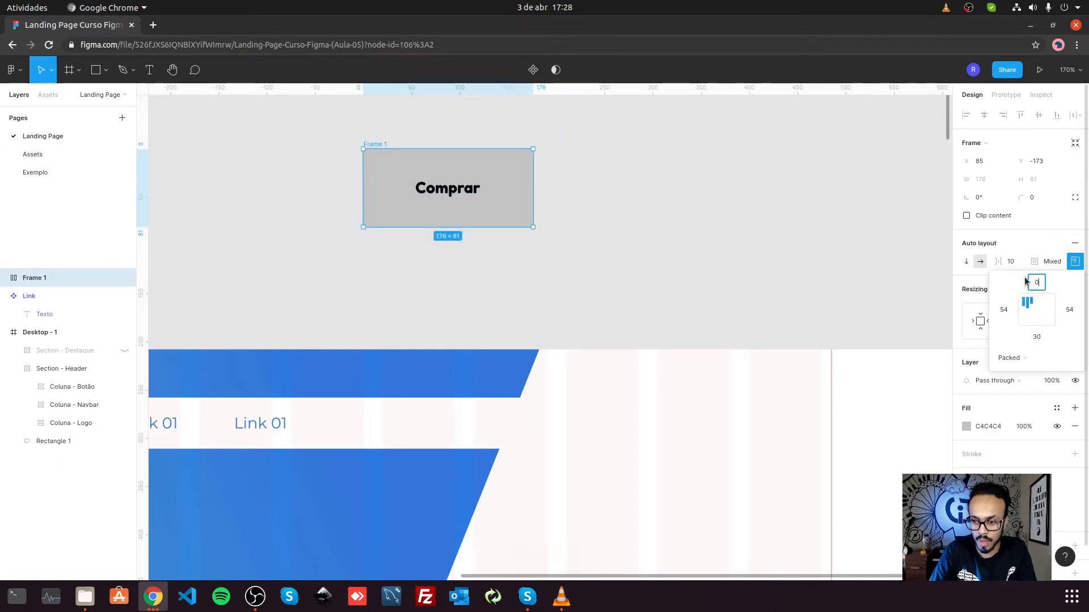
pyautogui.write('0')
pyautogui.press('Tab')
pyautogui.write('0')
pyautogui.press('Tab')
pyautogui.write('0')
pyautogui.press('Tab')
pyautogui.write('0')
pyautogui.press('Return')
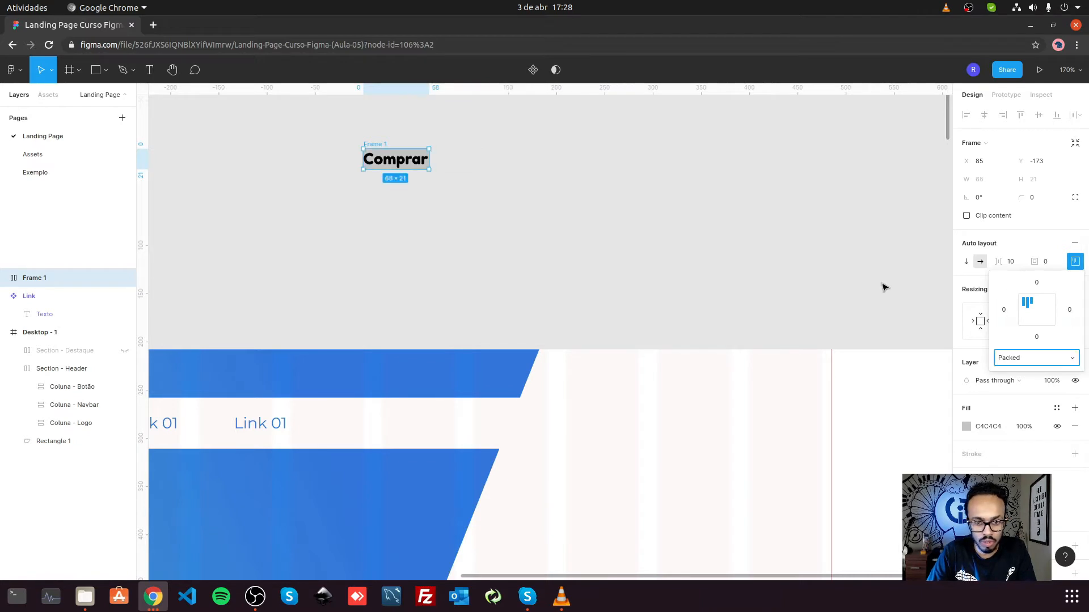
pyautogui.click(680, 277)
# Step: Rename the auto layout frame around the Comprar text as Botão
pyautogui.click(381, 145)
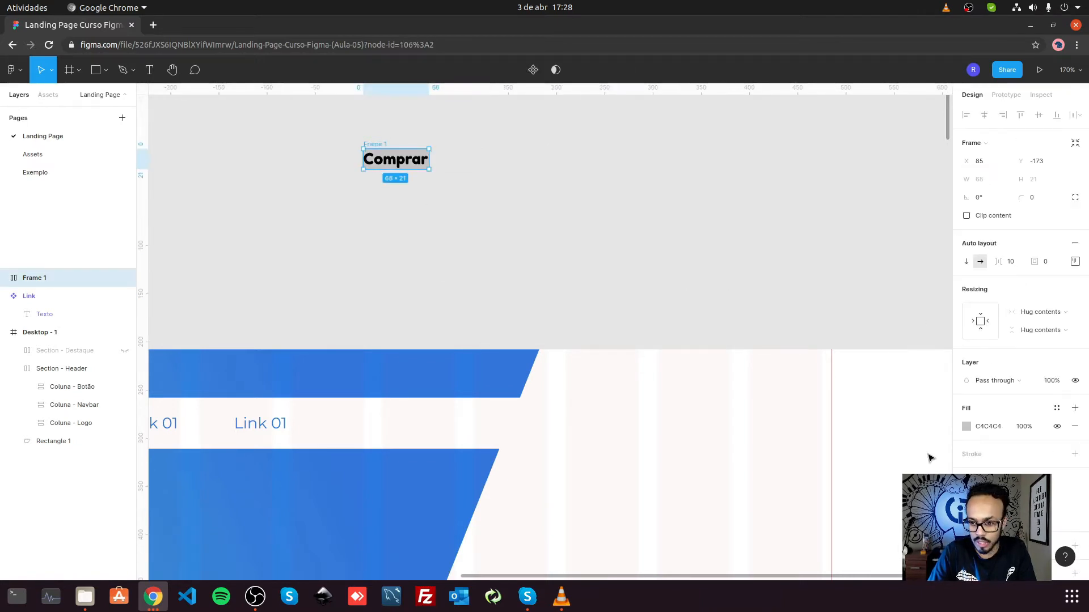
pyautogui.doubleClick(31, 279)
pyautogui.write('Botão')
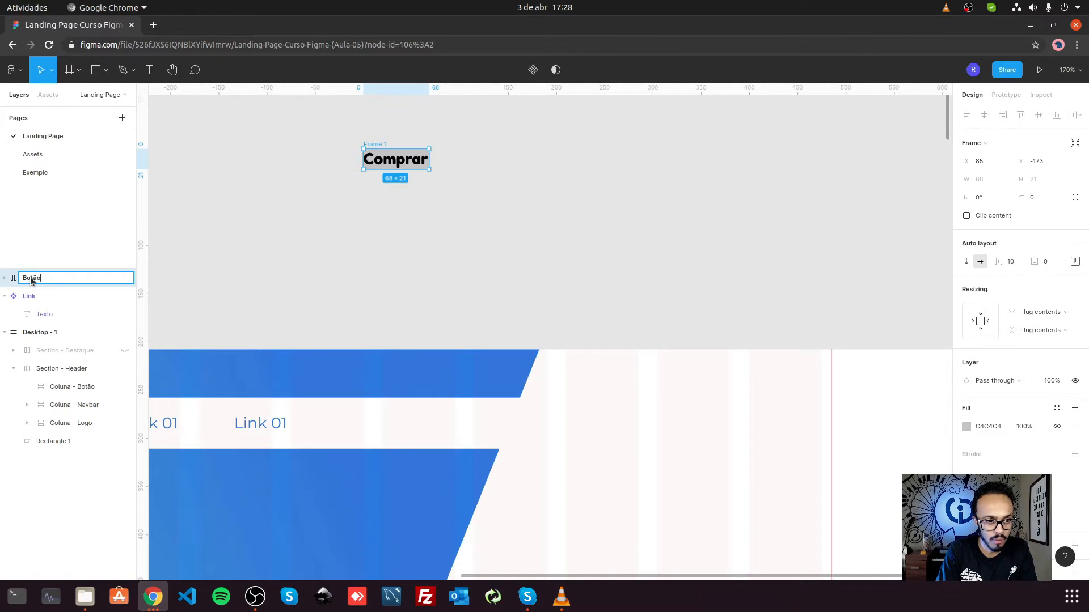
pyautogui.press('Return')
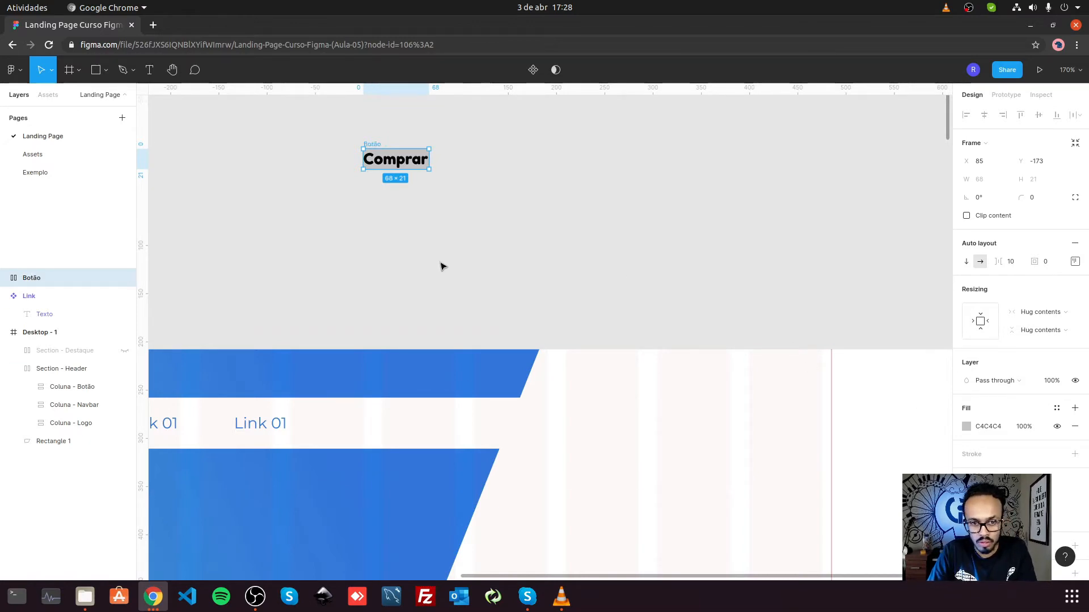
# Step: Remove the Botão frame's grey fill and apply the white color style to its text
pyautogui.click(1075, 426)
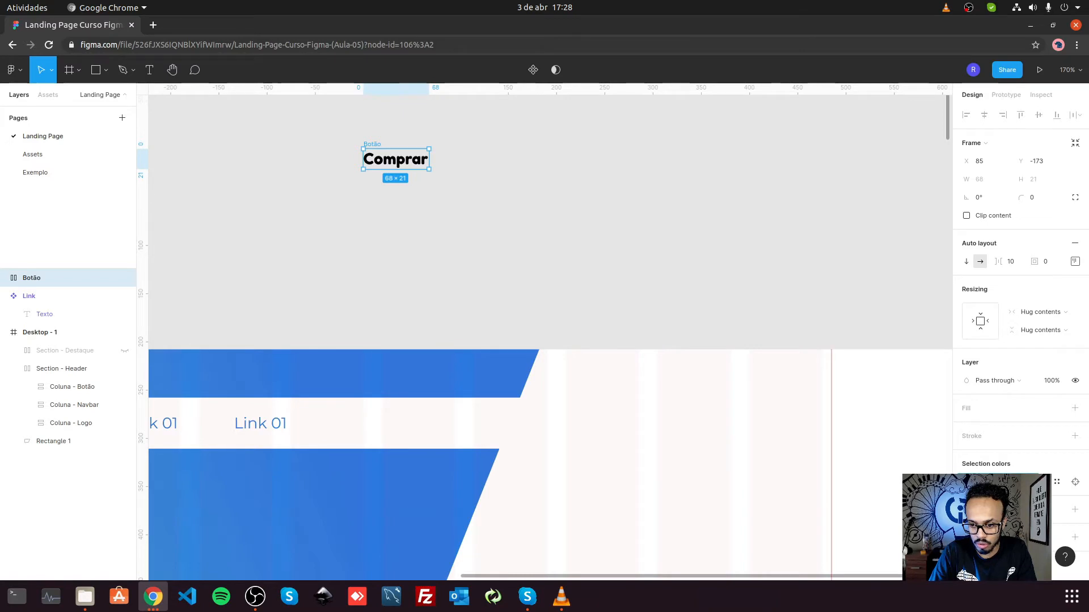
pyautogui.click(1059, 483)
pyautogui.click(864, 415)
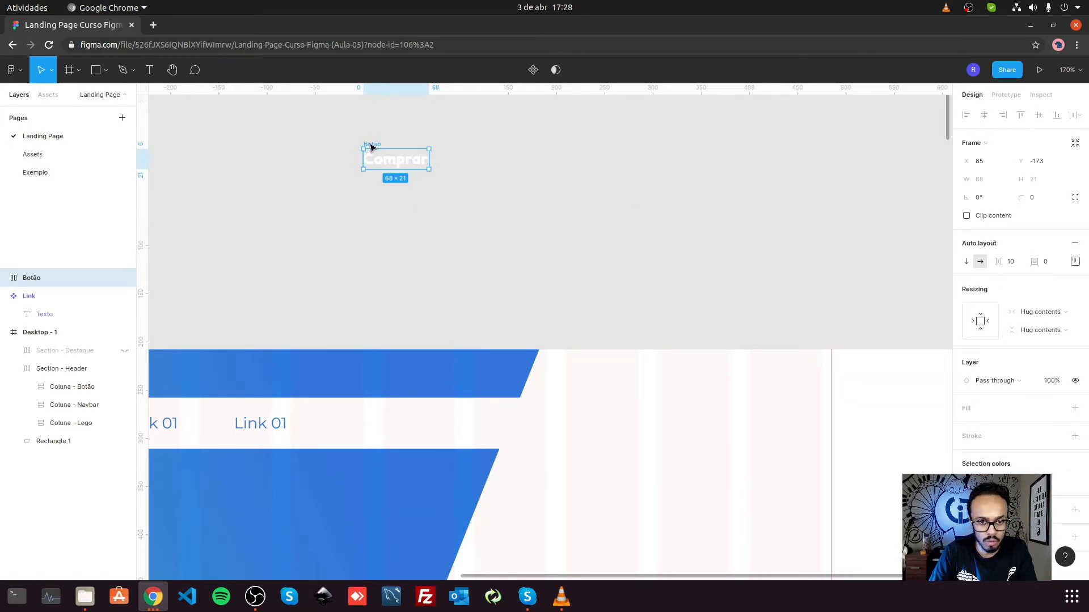
# Step: Move Botão into Coluna - Botão and set its width and height resizing to Fill container
pyautogui.moveTo(372, 148); pyautogui.dragTo(731, 397)
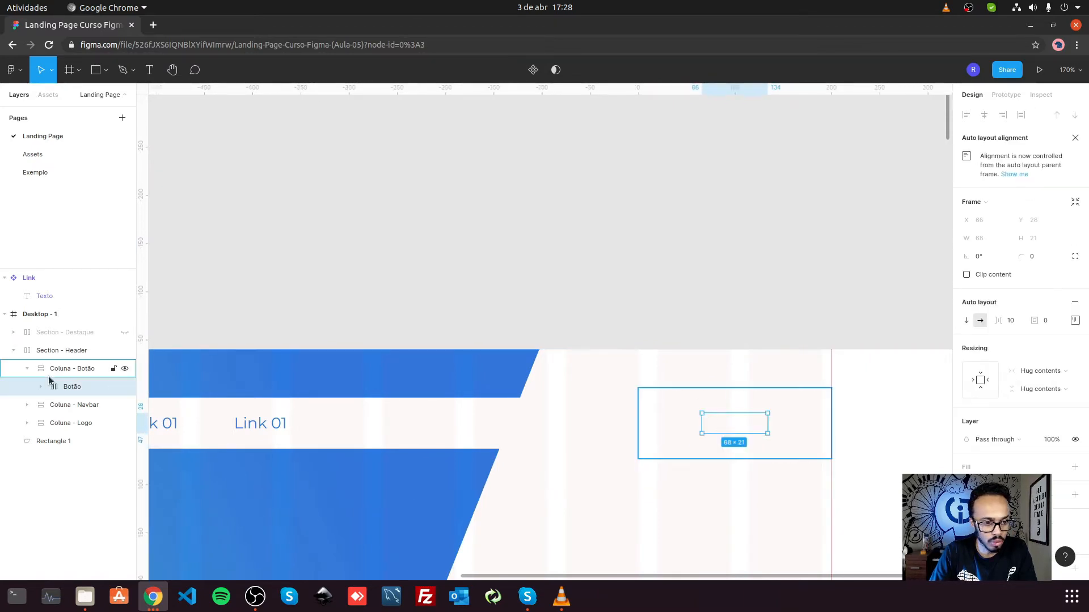
pyautogui.click(71, 367)
pyautogui.click(1074, 320)
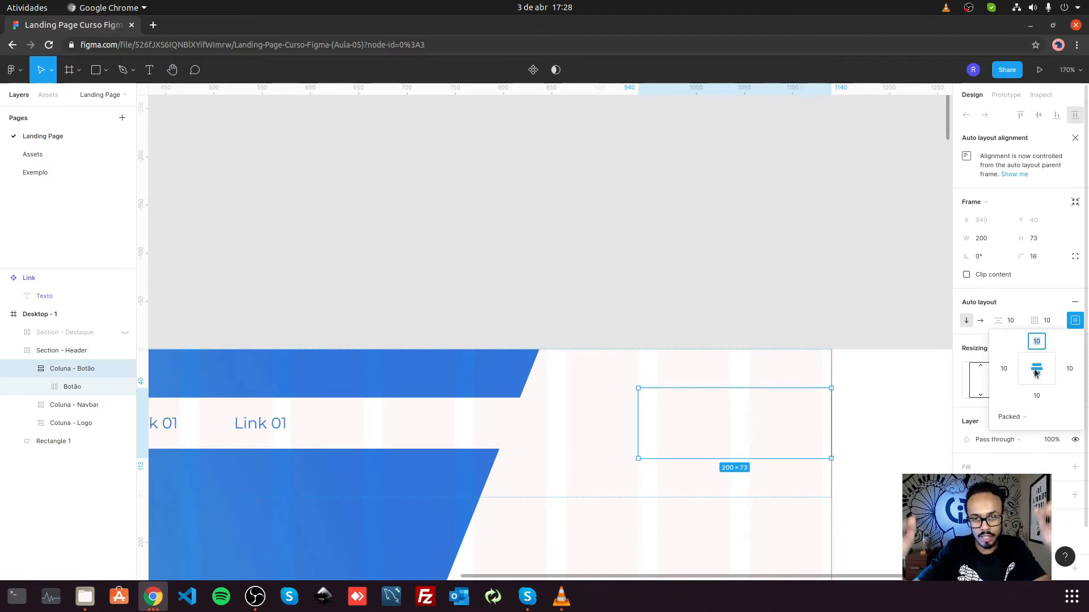
pyautogui.click(81, 384)
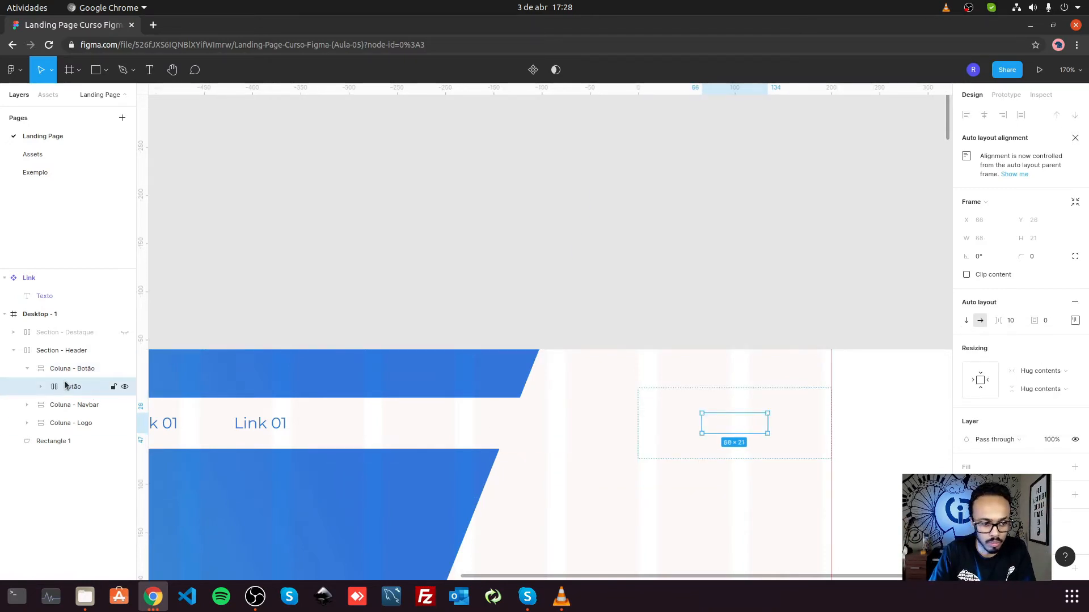
pyautogui.click(995, 381)
pyautogui.click(977, 370)
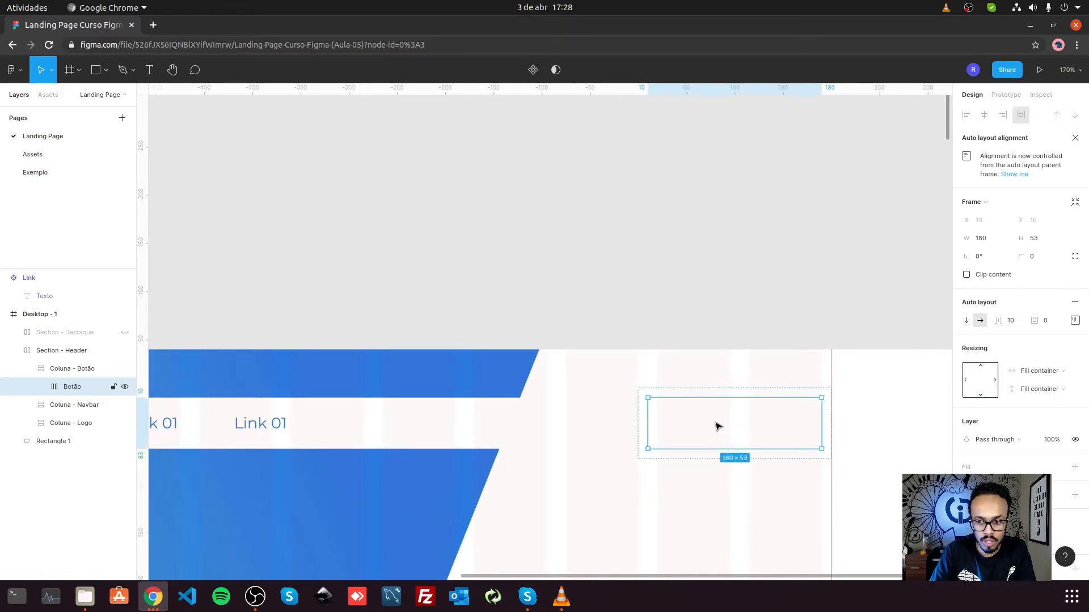
# Step: Apply the Gradient/Default fill style to Botão and center its content in both directions
pyautogui.scroll(-2, 1069, 442)
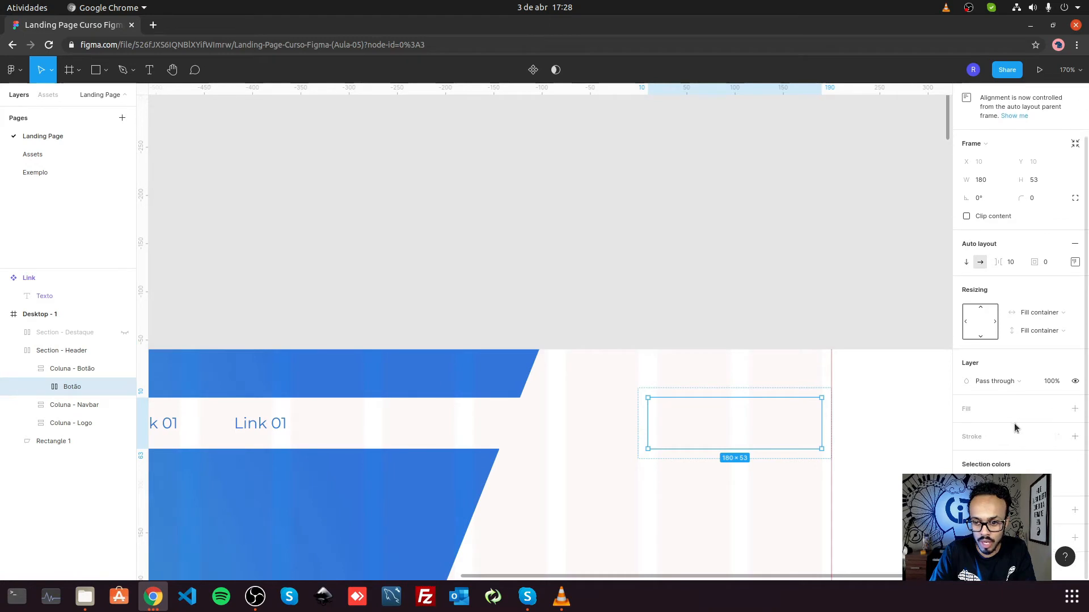
pyautogui.click(1056, 409)
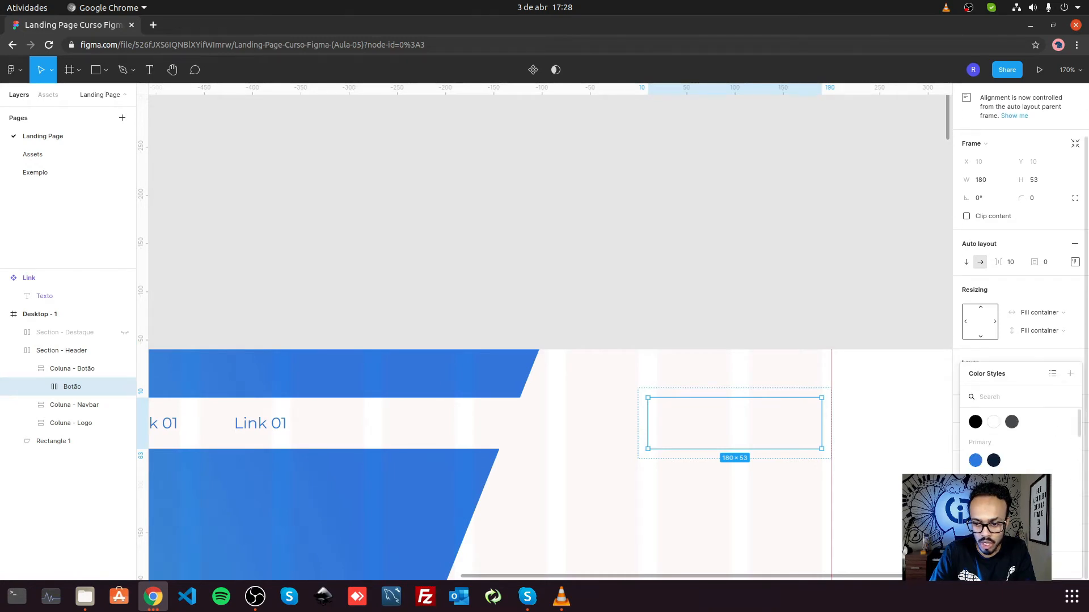
pyautogui.click(975, 538)
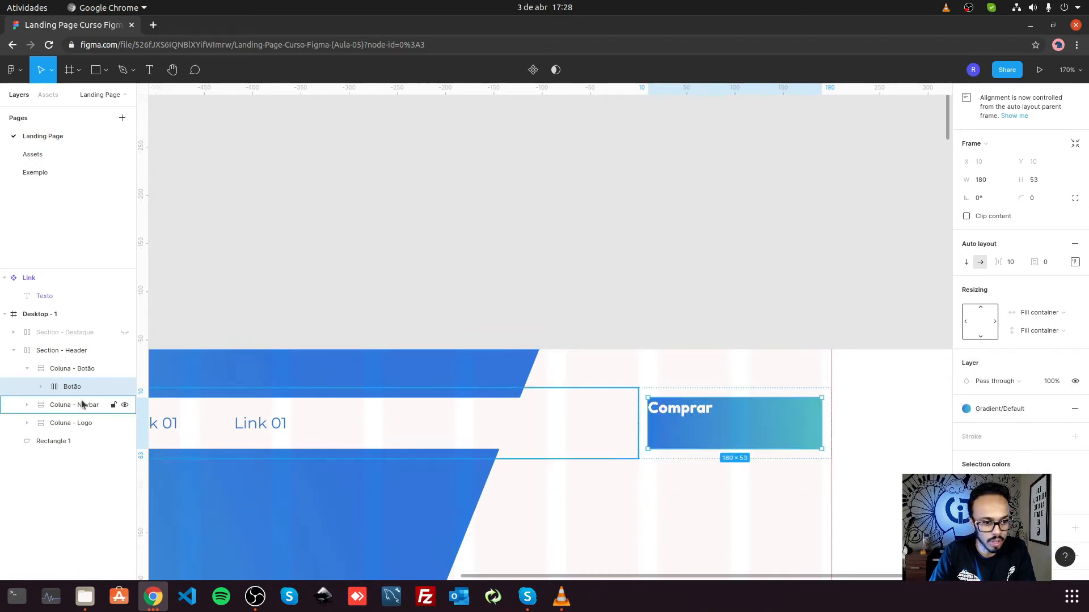
pyautogui.click(1074, 262)
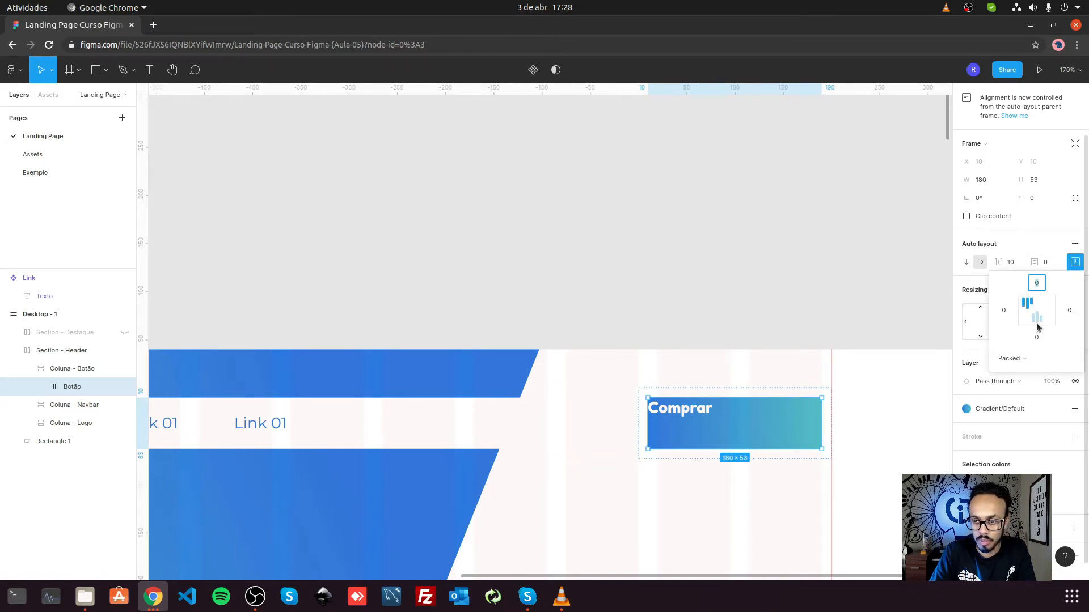
pyautogui.click(1036, 309)
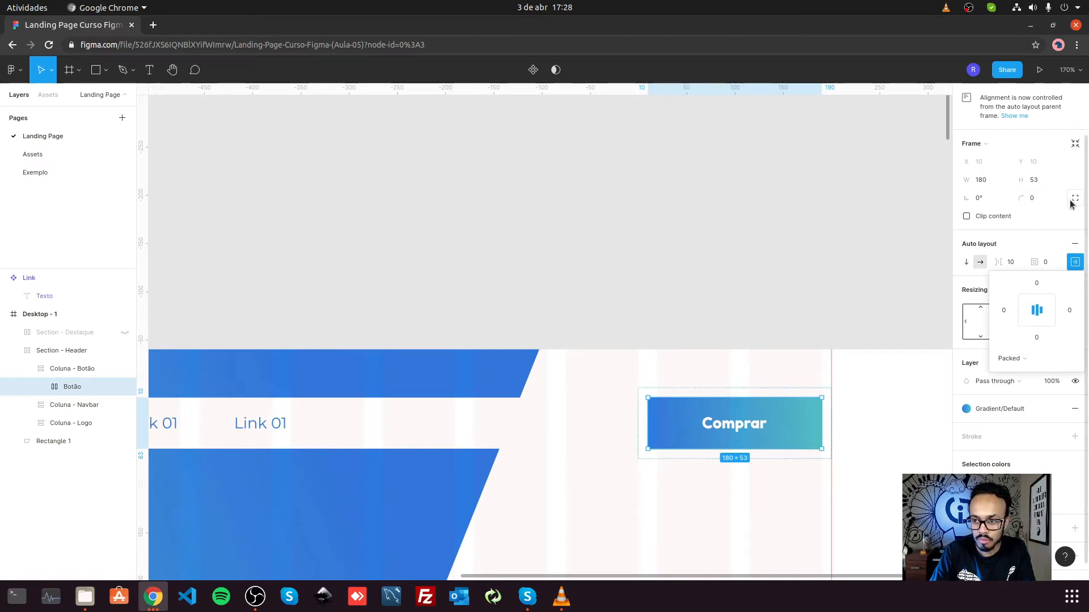
pyautogui.press('Escape')
# Step: Round the corners of Botão, trying a radius of 16 before reducing it
pyautogui.click(1039, 199)
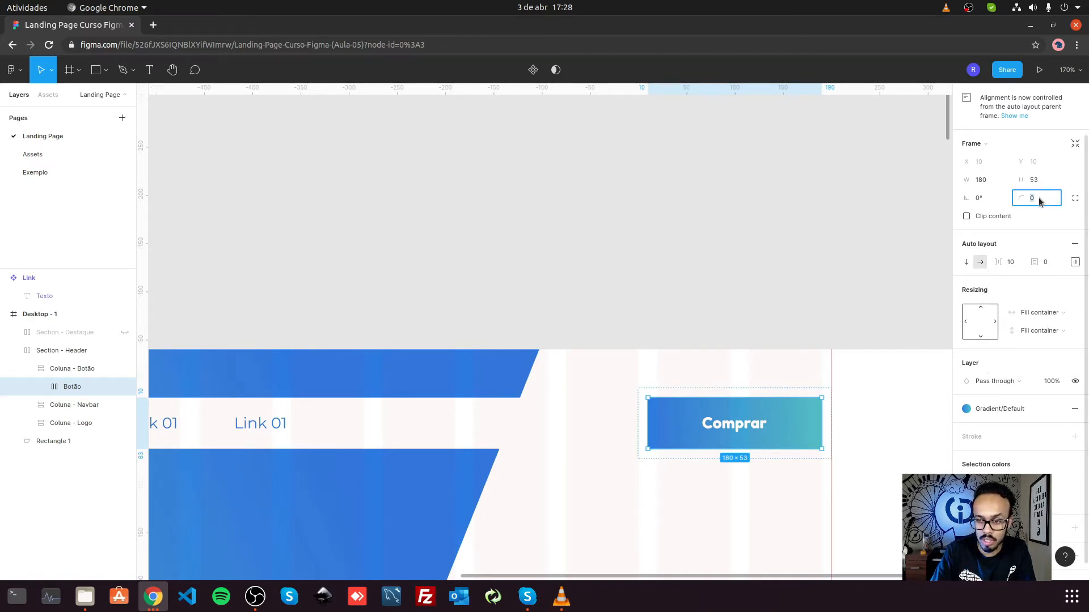
pyautogui.press('Tab')
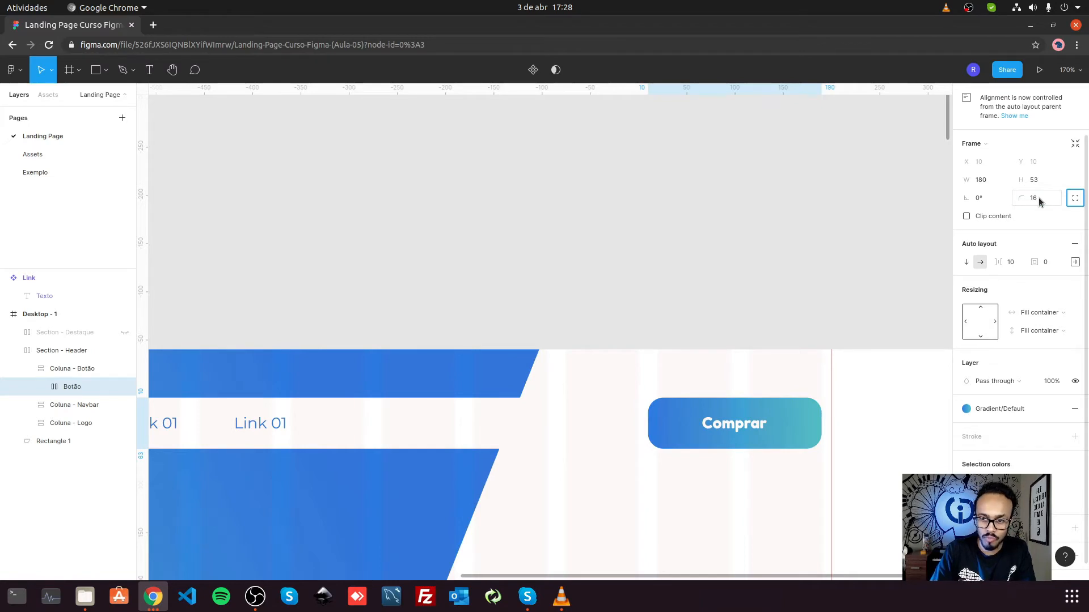
pyautogui.click(1039, 200)
pyautogui.press('Tab')
pyautogui.click(743, 224)
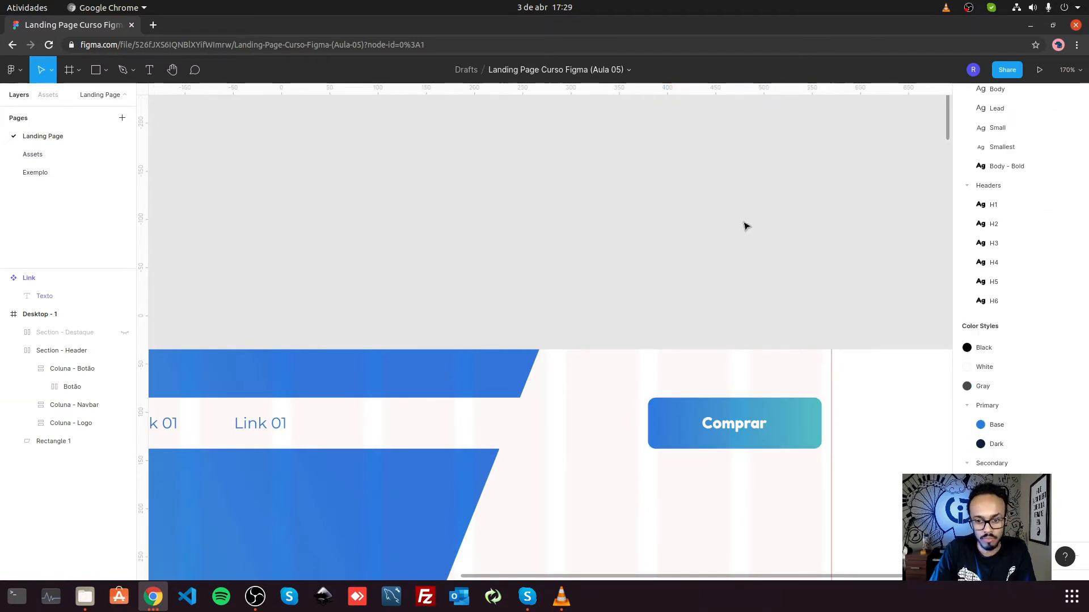
pyautogui.scroll(-3, 685, 356)
pyautogui.scroll(-3, 617, 332)
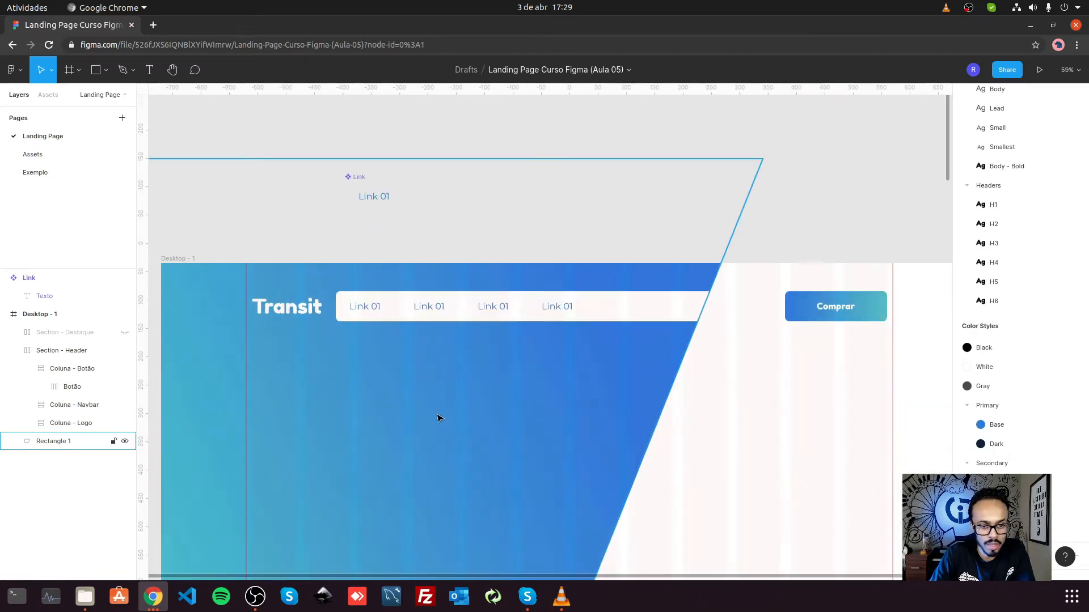
pyautogui.scroll(3, 469, 355)
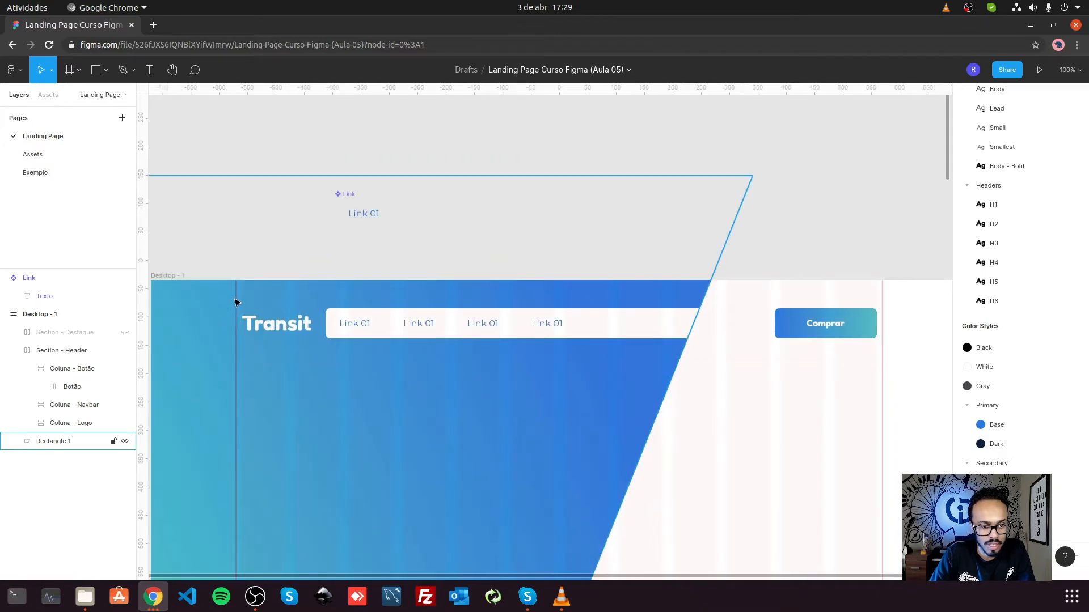
pyautogui.click(44, 351)
pyautogui.click(601, 172)
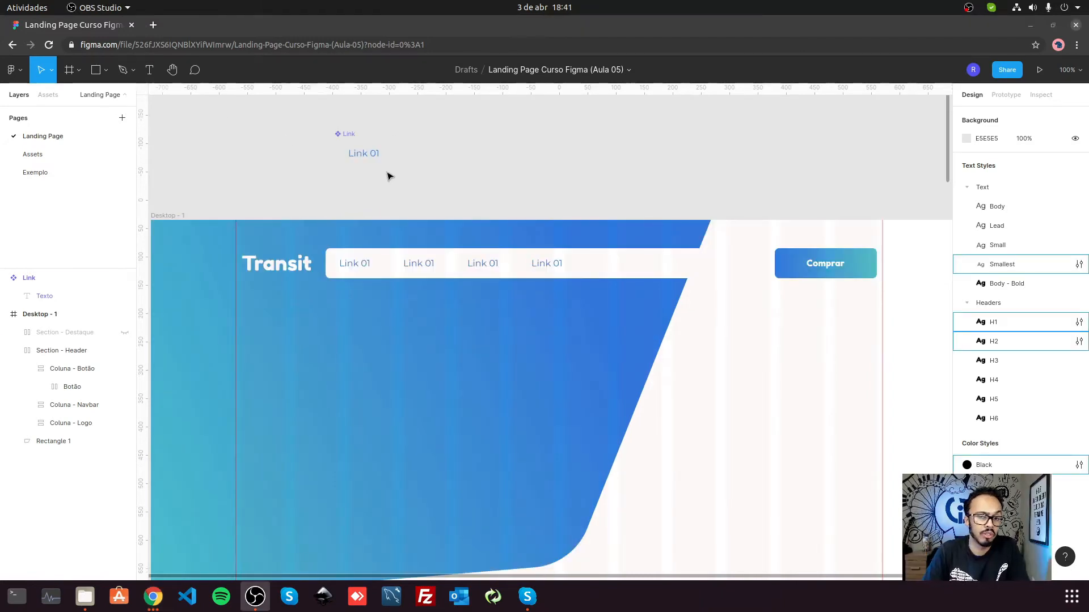
# Step: Unhide Section - Destaque and move it up below the header, to about X 150, Y 153
pyautogui.click(45, 333)
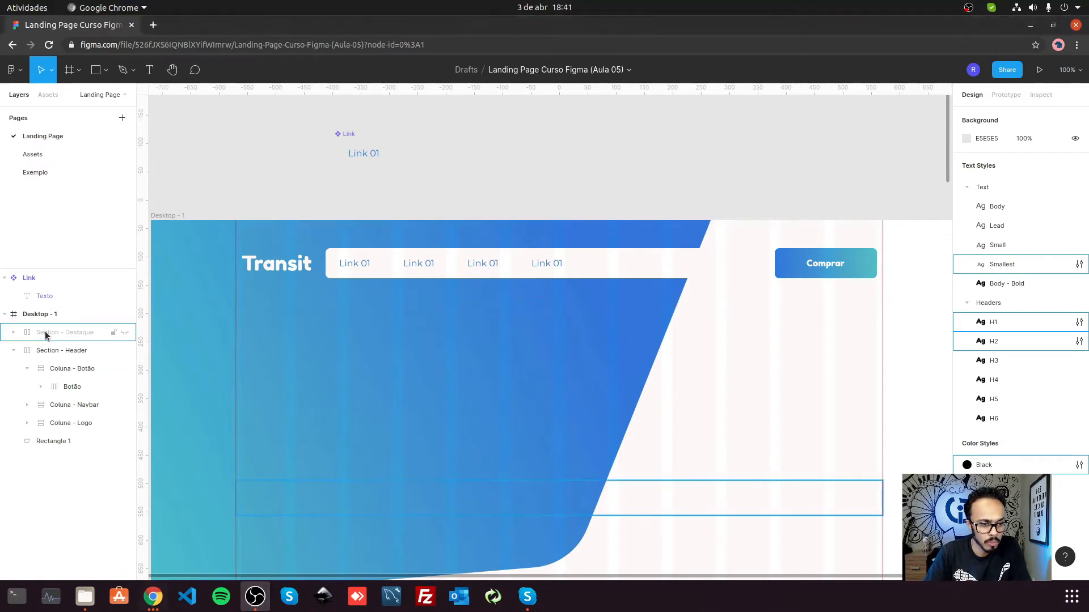
pyautogui.click(14, 351)
pyautogui.click(125, 333)
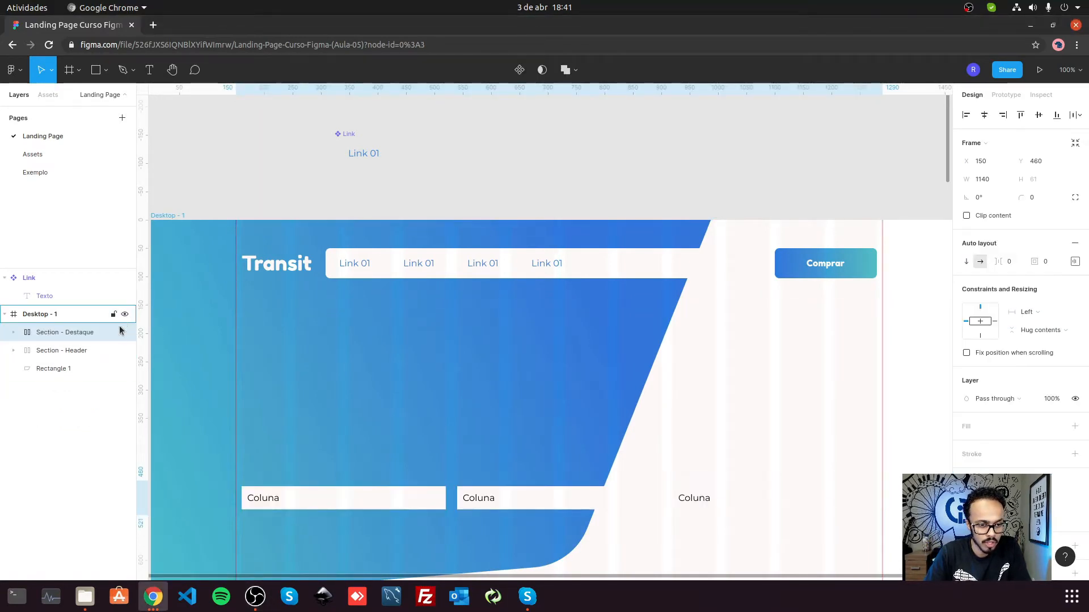
pyautogui.moveTo(423, 505); pyautogui.dragTo(416, 330)
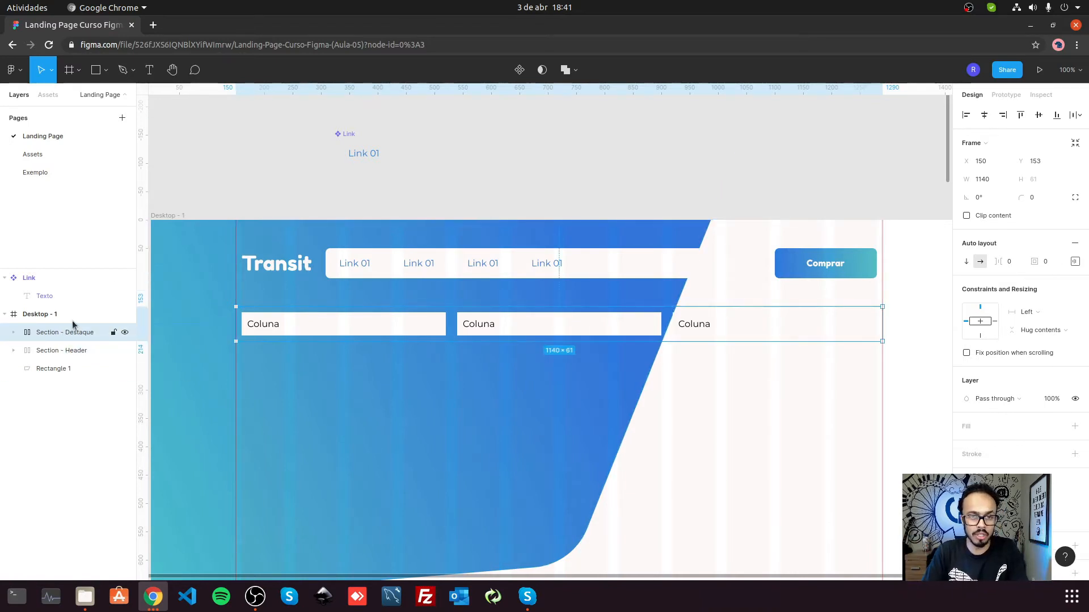
# Step: Delete the middle Coluna from Section - Destaque so the section has a two-column layout
pyautogui.click(14, 332)
pyautogui.click(68, 367)
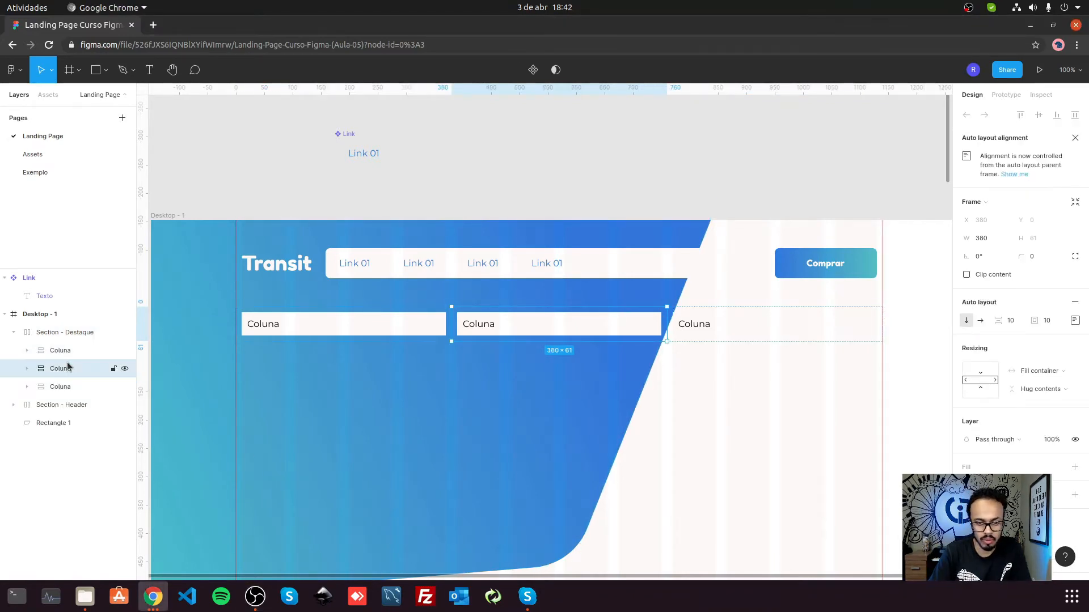
pyautogui.press('Delete')
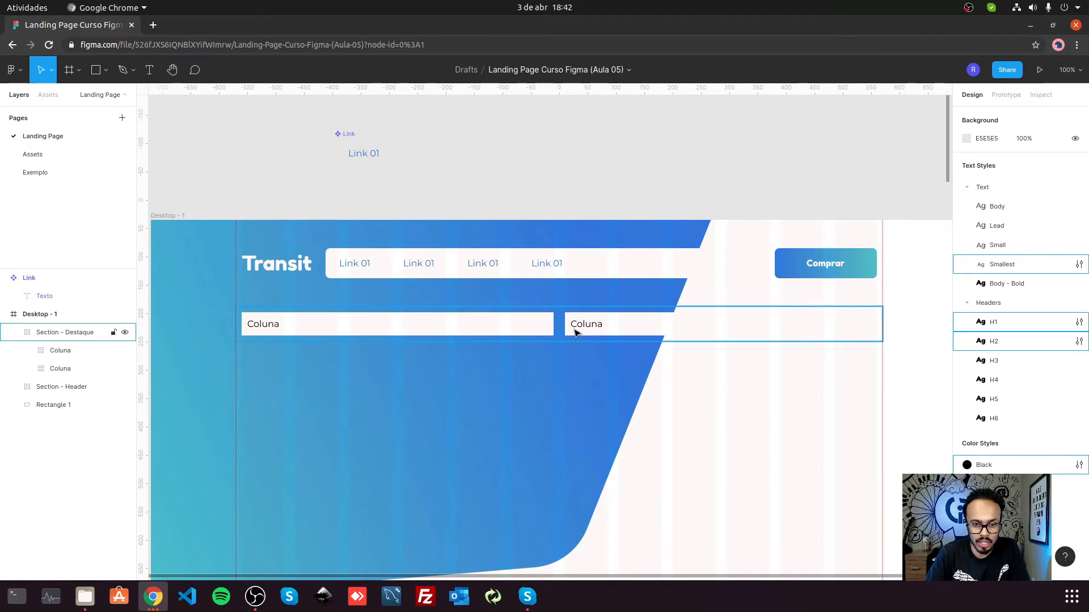
# Step: Expand both remaining Coluna frames in Section - Destaque and select their two Texto frames together
pyautogui.click(54, 367)
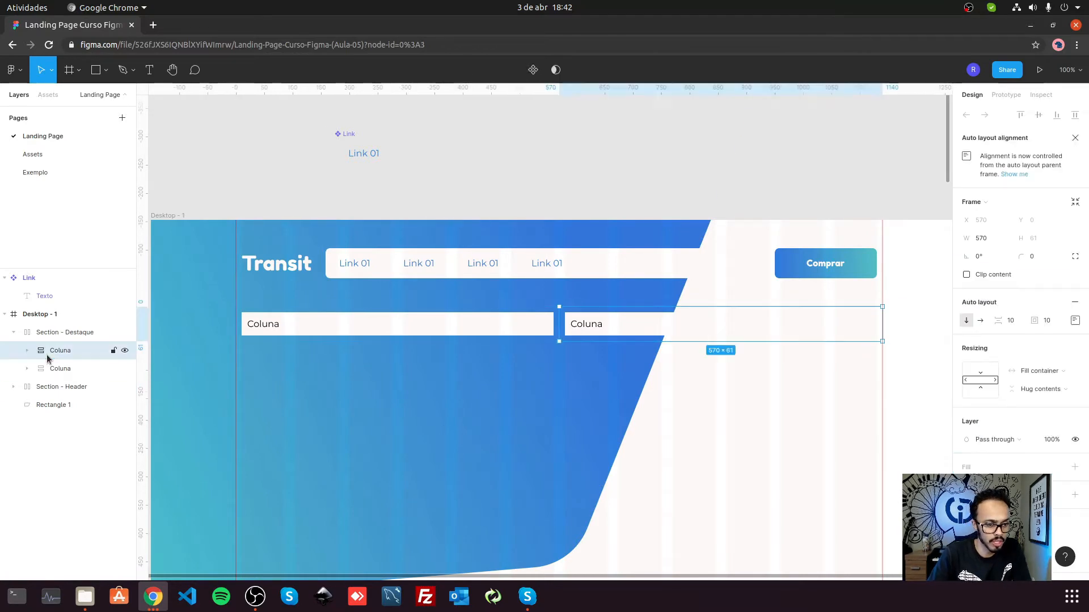
pyautogui.click(28, 350)
pyautogui.click(27, 387)
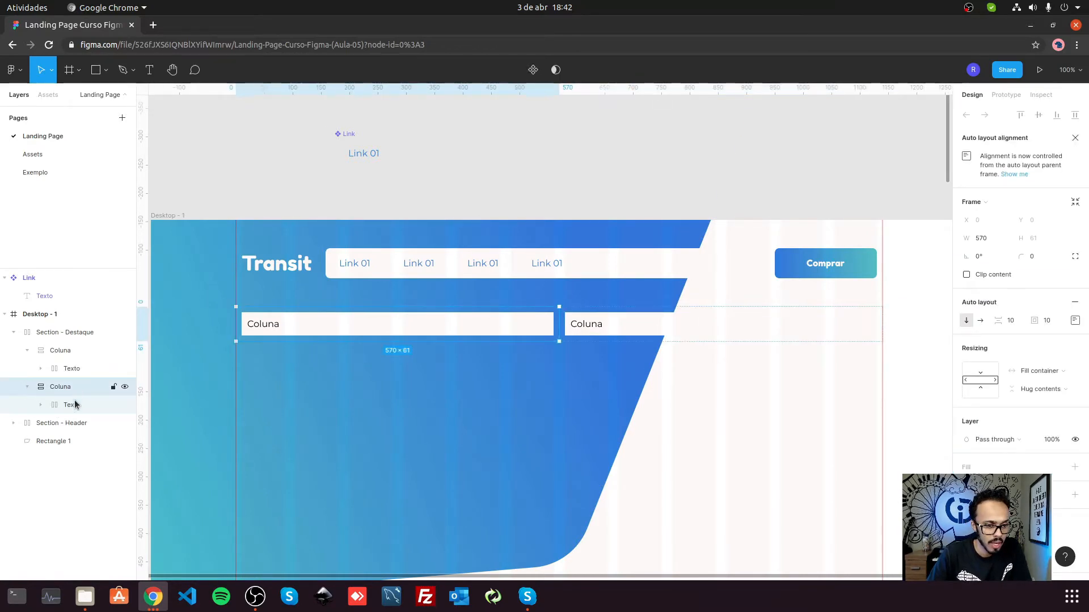
pyautogui.click(73, 405)
pyautogui.keyDown('shift'); pyautogui.click(77, 371); pyautogui.keyUp('shift')
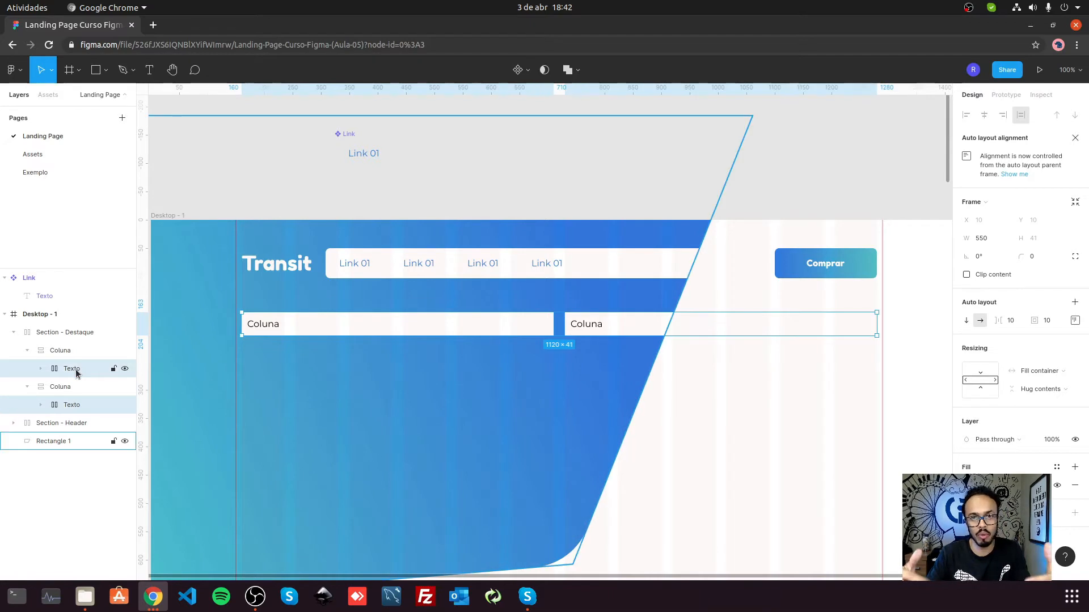
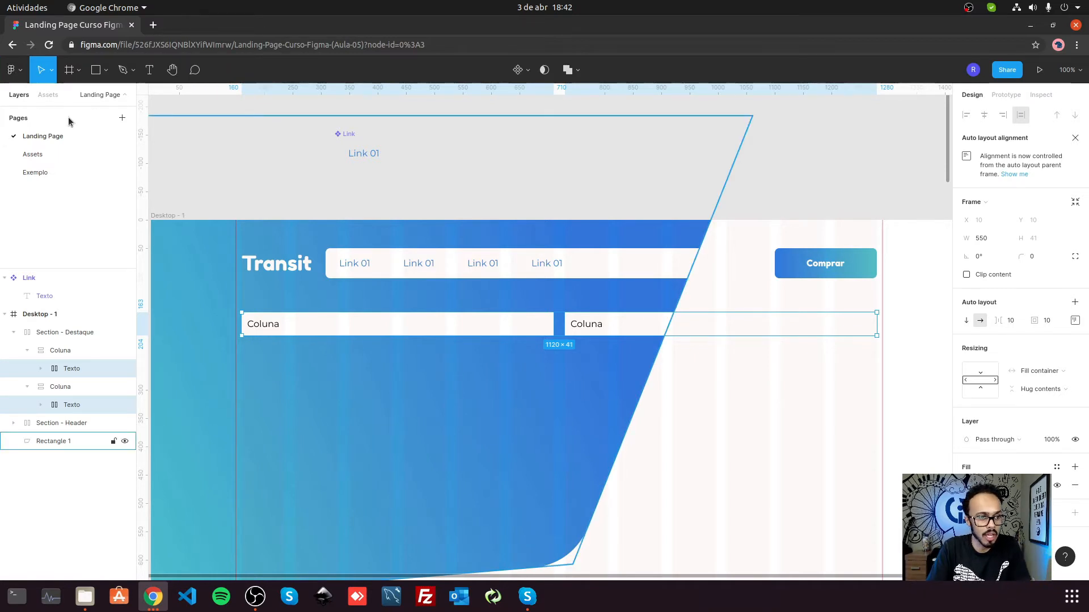
# Step: Switch to the Exemplo page and examine the reference hero's text, button and image layout
pyautogui.click(45, 155)
pyautogui.click(43, 173)
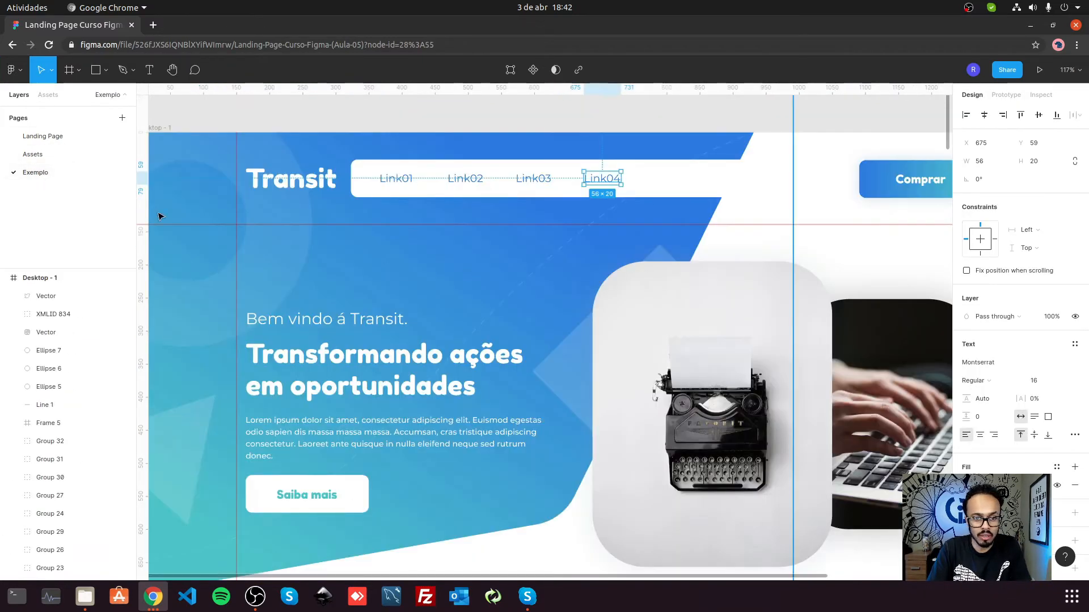
pyautogui.scroll(-5, 553, 291)
pyautogui.scroll(4, 601, 332)
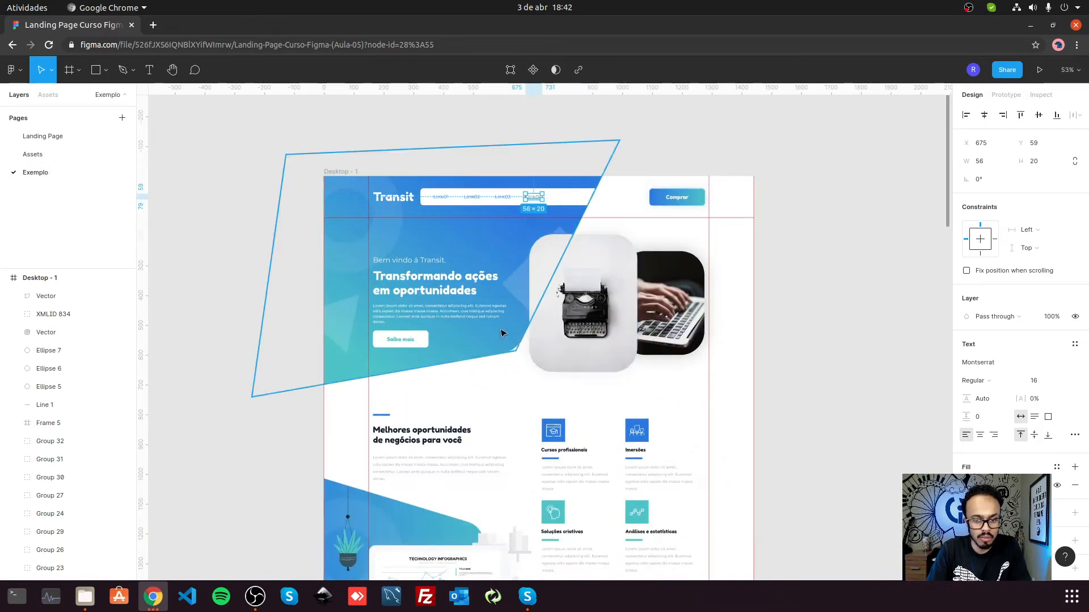
# Step: Review the Exemplo page's sections from the hero down to the newsletter and FAQ, and return to the header
pyautogui.scroll(-8, 609, 306)
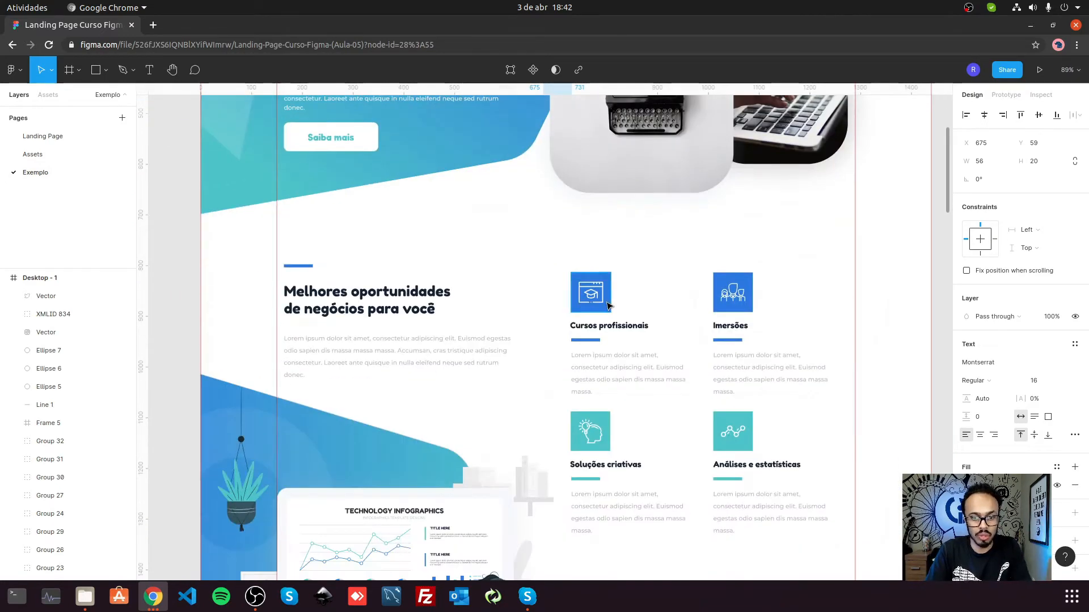
pyautogui.scroll(8, 611, 307)
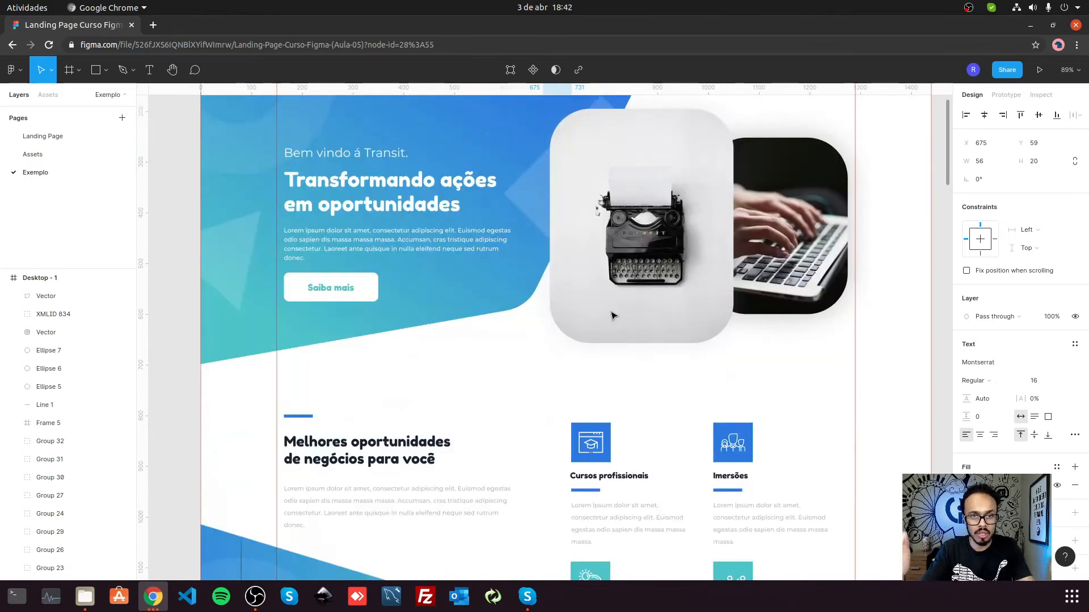
pyautogui.scroll(-15, 613, 318)
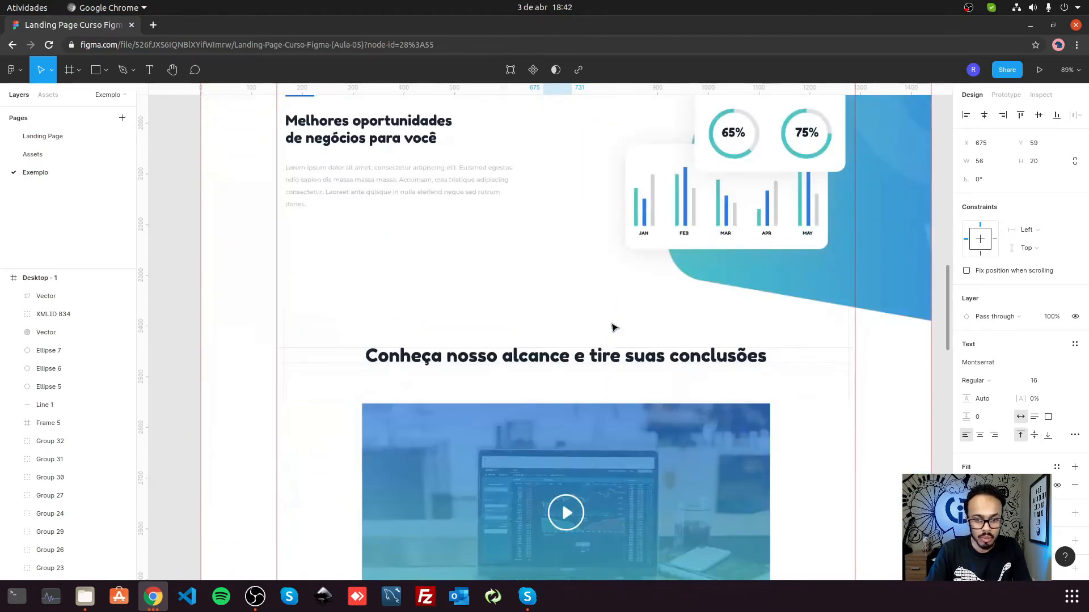
pyautogui.scroll(-3, 613, 326)
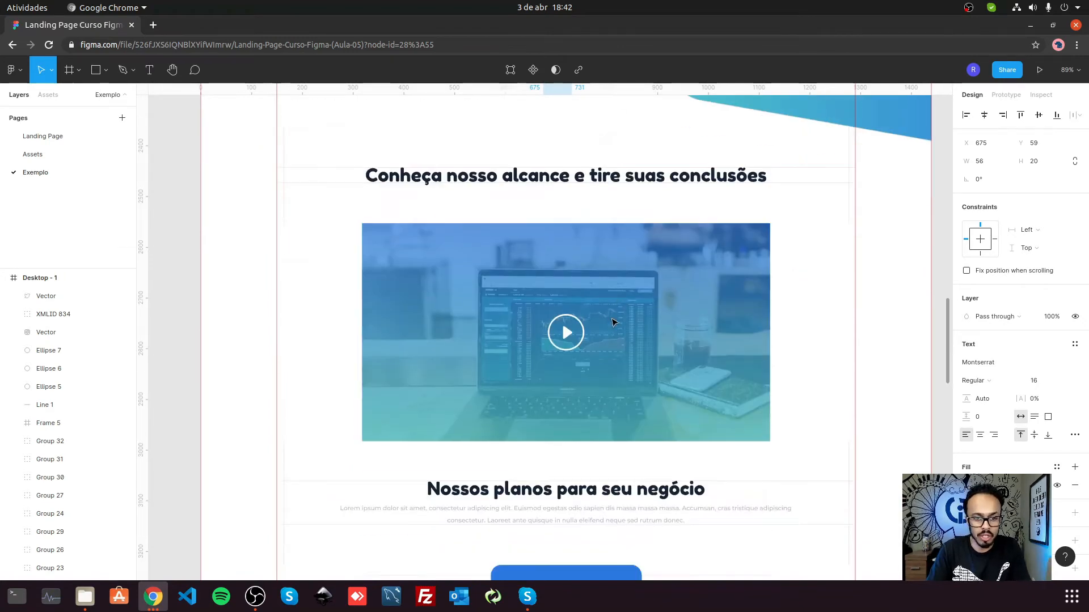
pyautogui.scroll(-5, 613, 322)
pyautogui.scroll(-10, 692, 359)
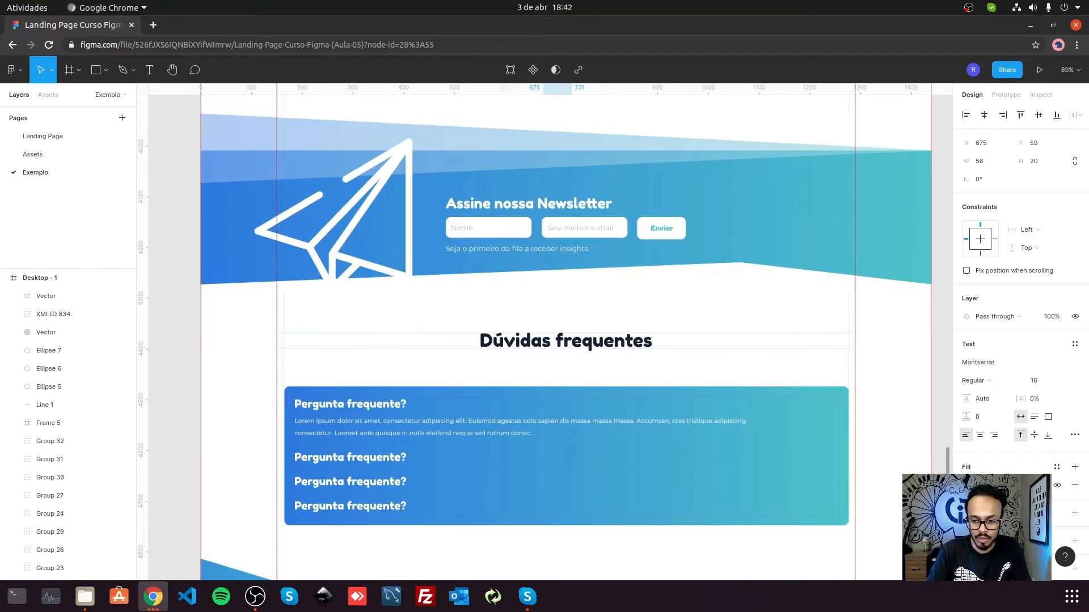
pyautogui.moveTo(946, 458); pyautogui.dragTo(927, 107)
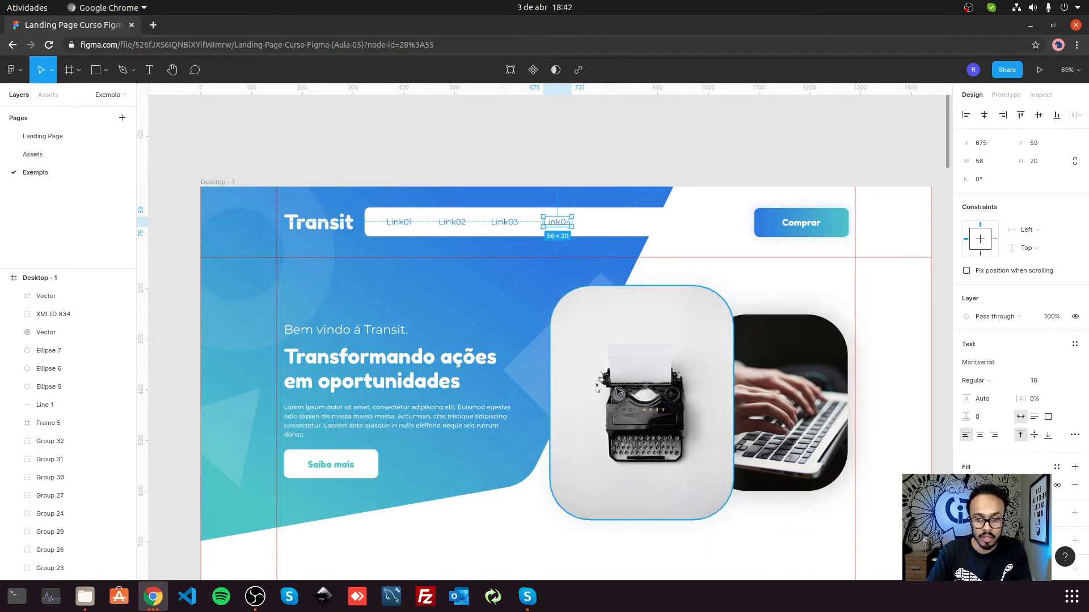
# Step: On the Landing Page, delete both Texto placeholders from the columns and stretch the Section - Destaque frame to about 420 high
pyautogui.click(34, 136)
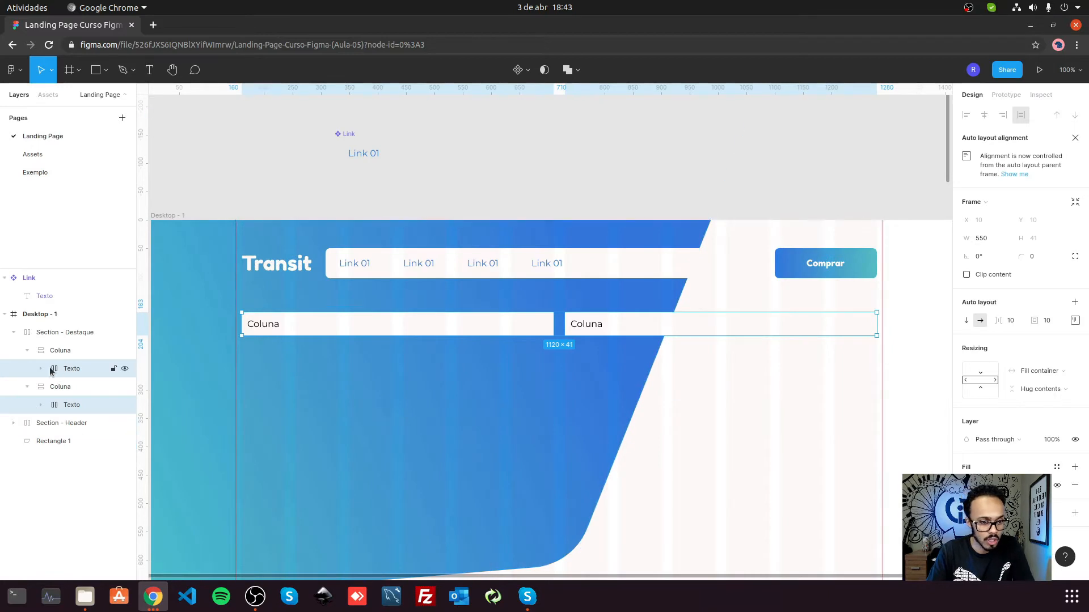
pyautogui.press('Delete')
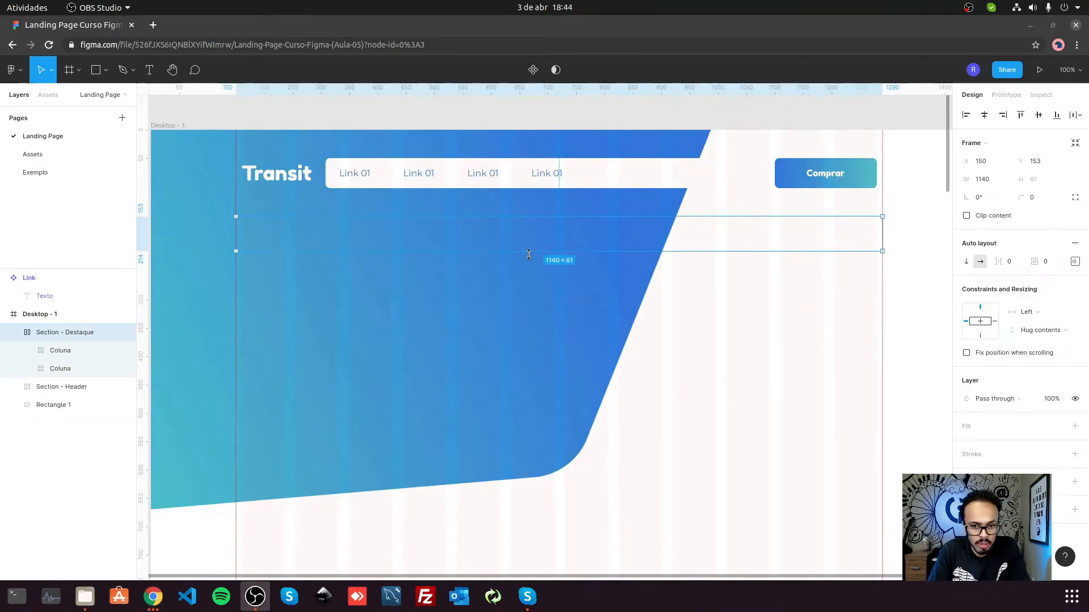
pyautogui.moveTo(533, 251); pyautogui.dragTo(585, 455)
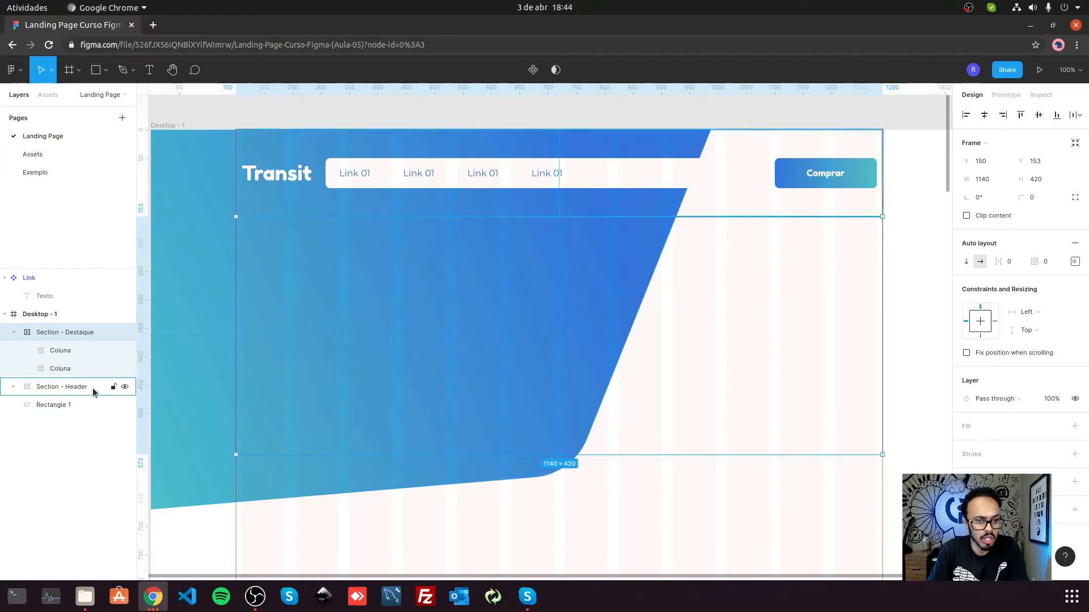
# Step: Align the auto layout contents of Section - Destaque to the bottom left and check where both Coluna frames sit
pyautogui.click(81, 355)
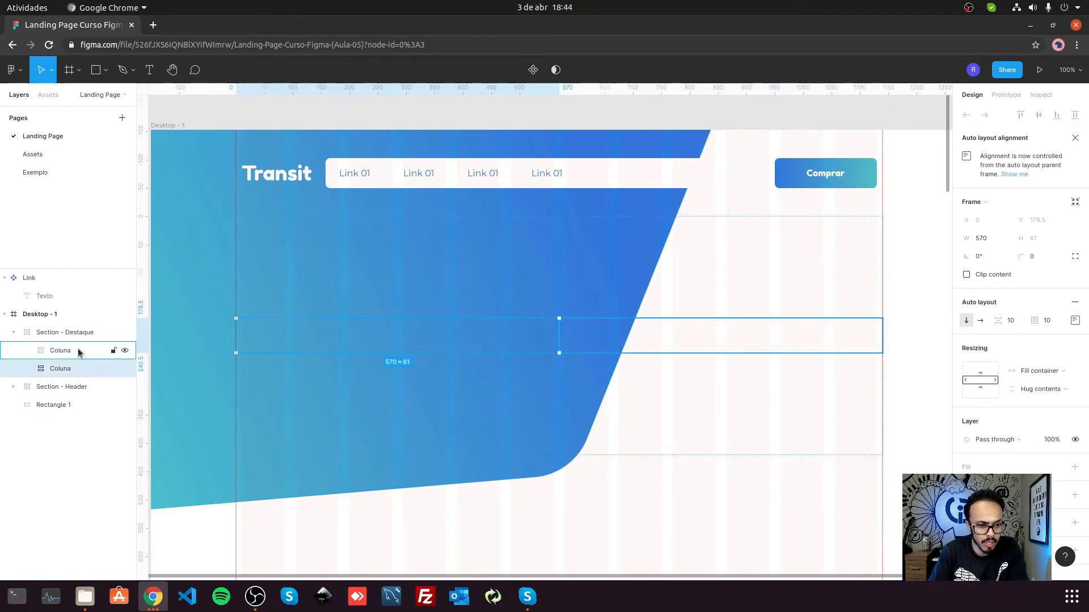
pyautogui.click(77, 335)
pyautogui.click(73, 352)
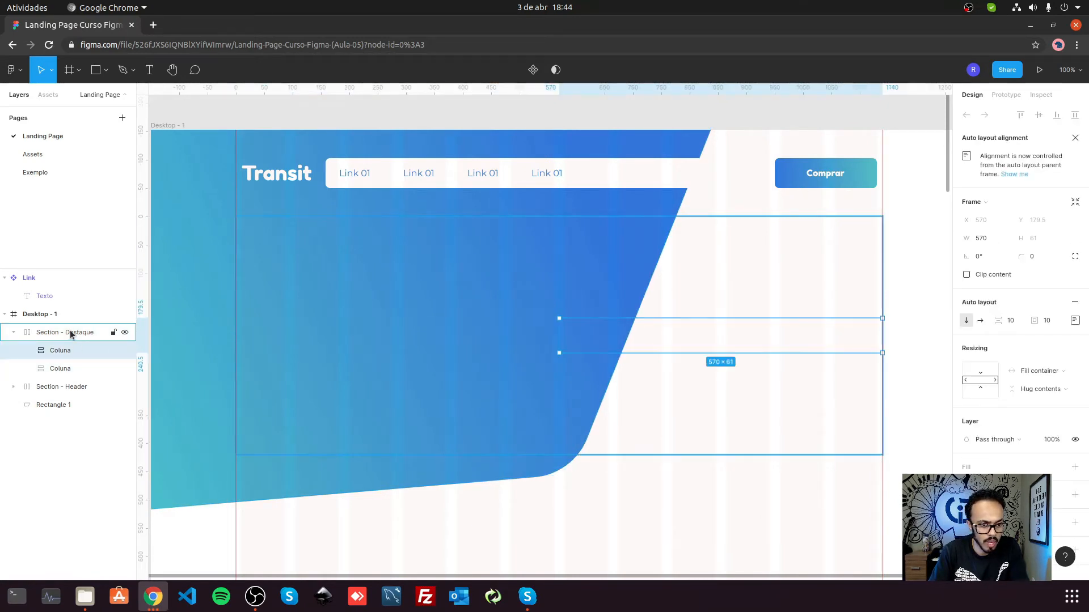
pyautogui.click(67, 334)
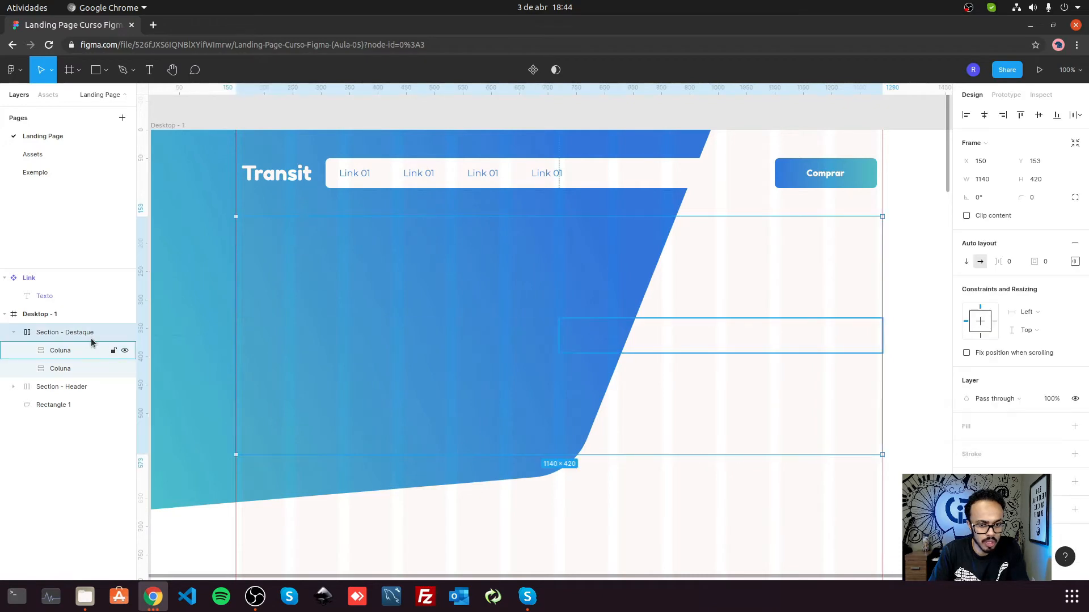
pyautogui.click(1077, 262)
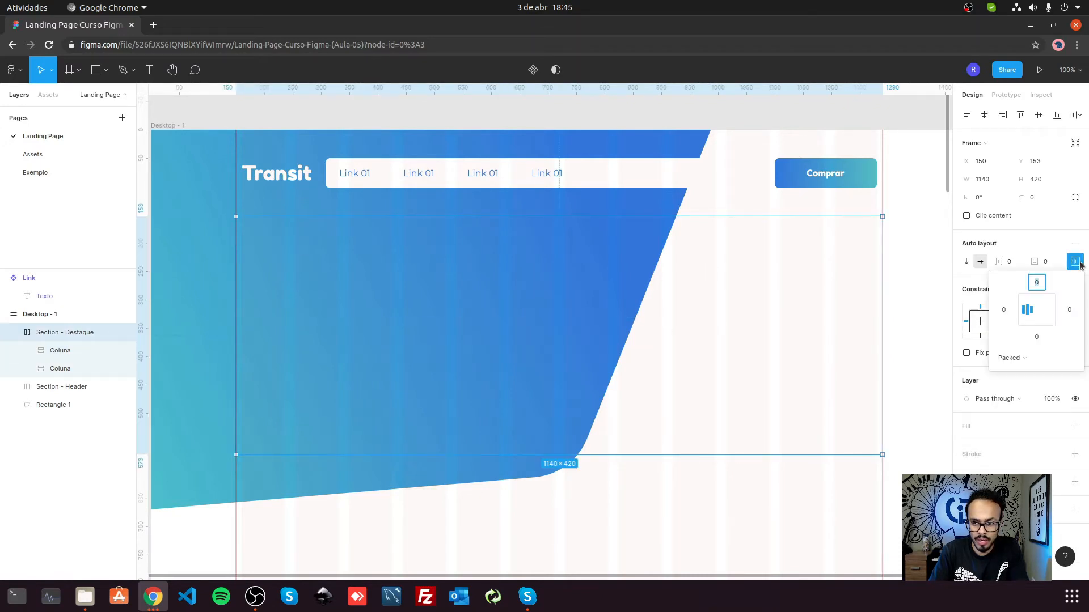
pyautogui.click(1028, 320)
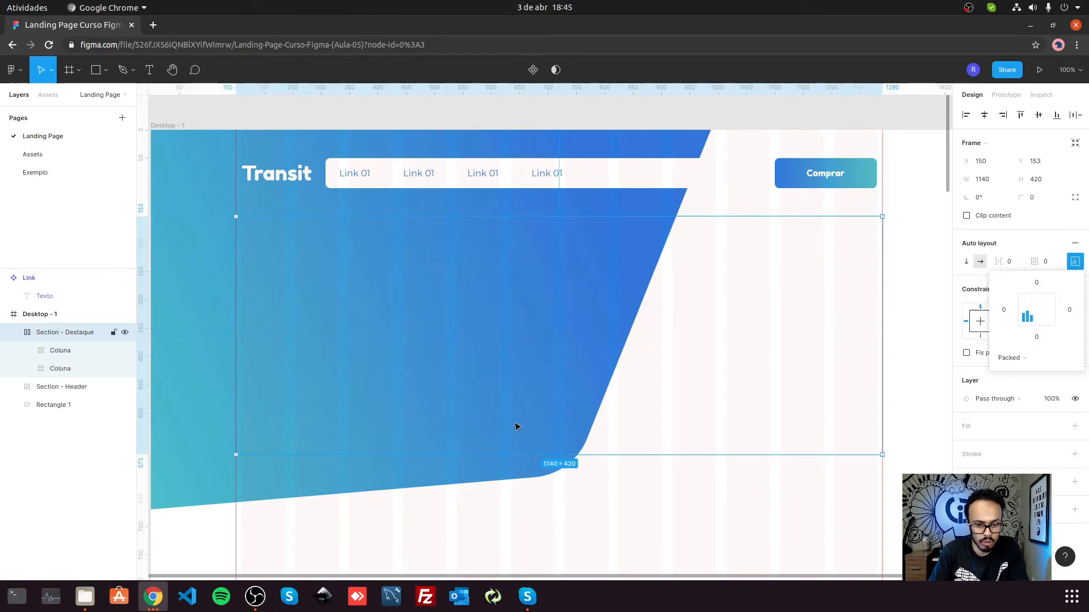
pyautogui.click(60, 351)
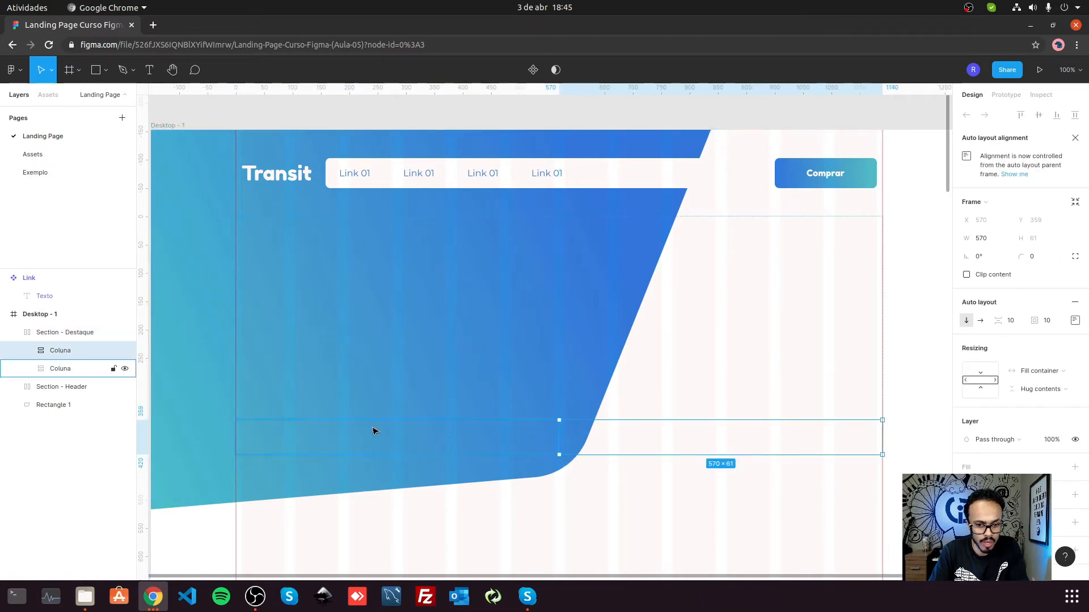
pyautogui.click(67, 370)
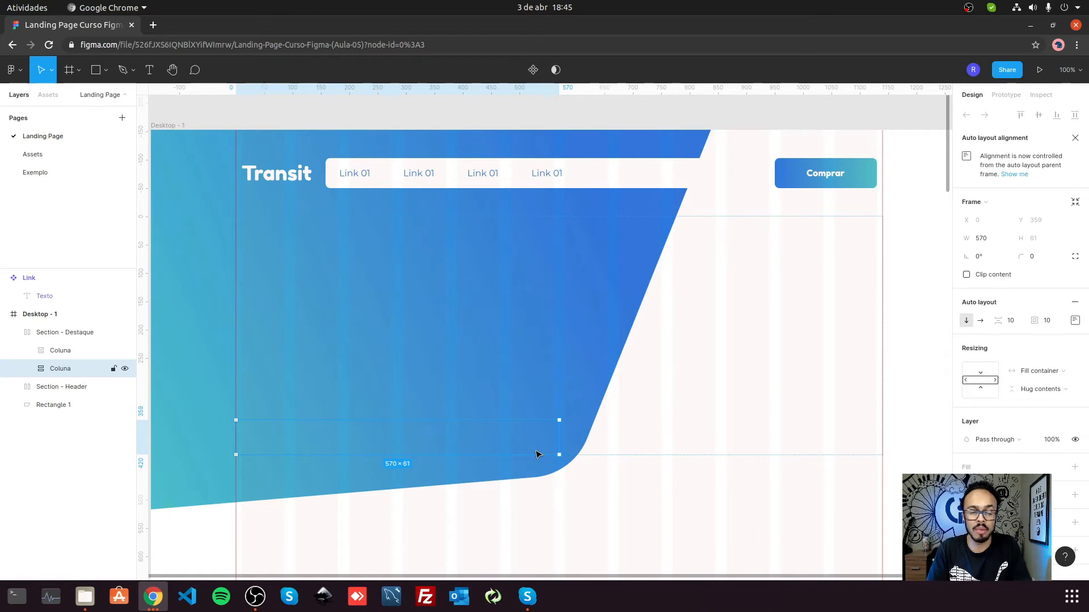
pyautogui.click(50, 177)
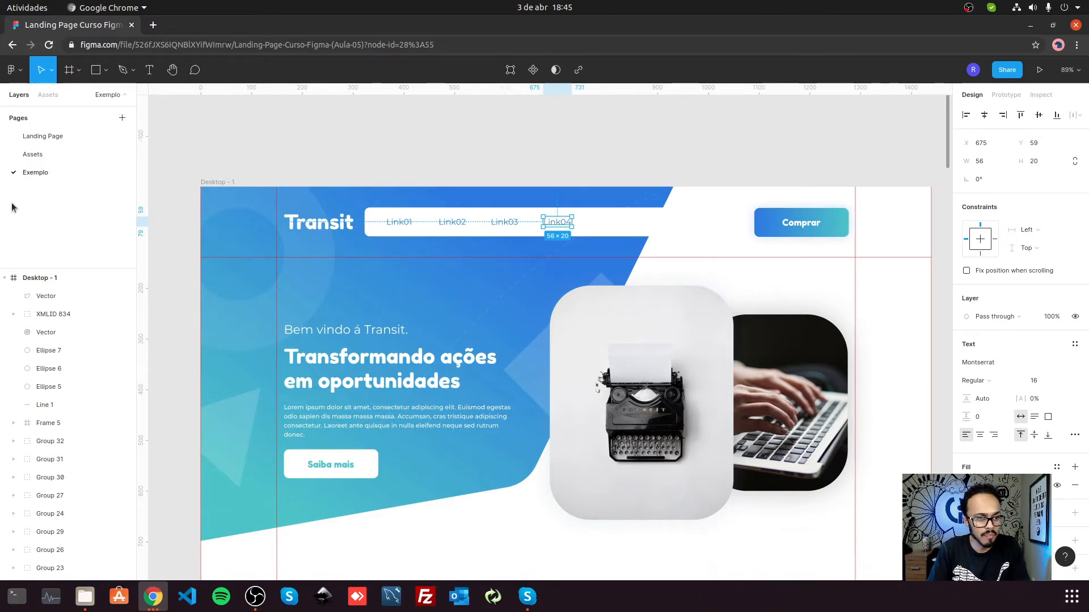
pyautogui.click(44, 136)
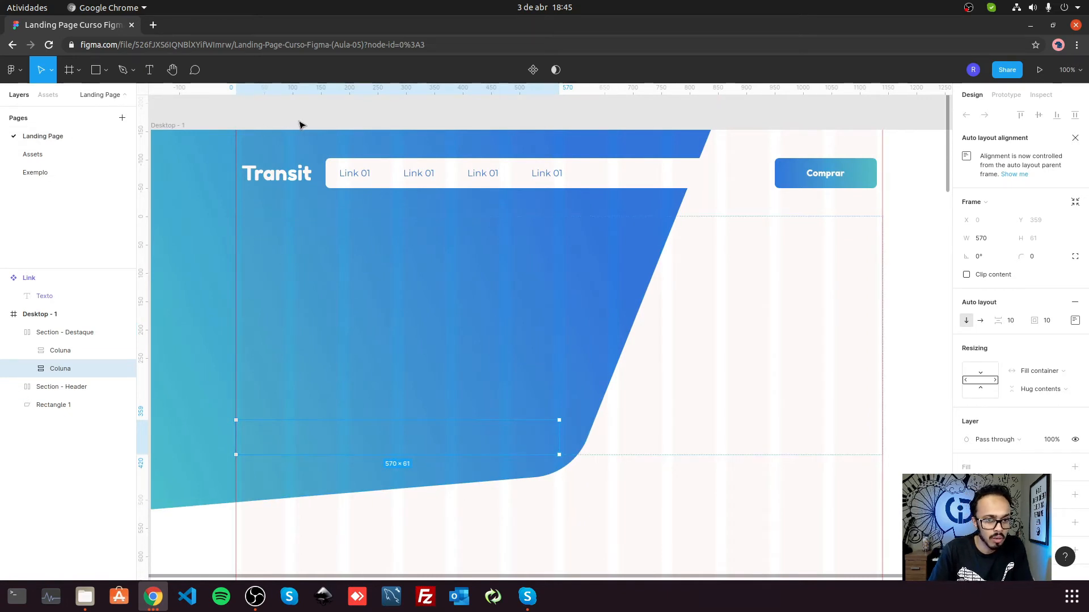
pyautogui.scroll(3, 299, 124)
pyautogui.press('t')
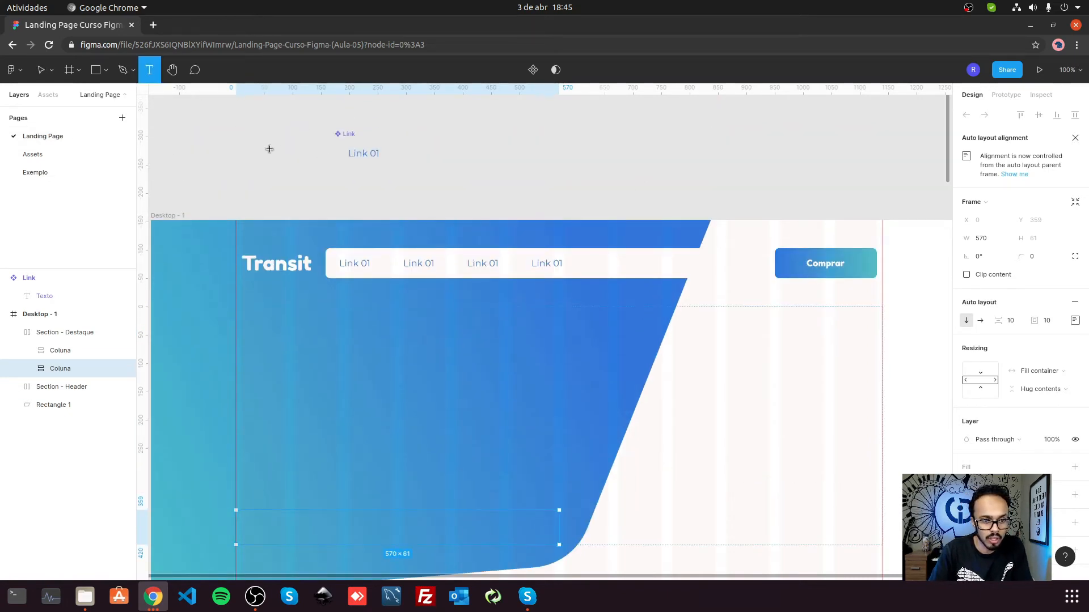
pyautogui.click(33, 155)
# Step: Select and copy the hero's welcome line, headline and Lorem ipsum paragraph from the Exemplo page
pyautogui.click(35, 172)
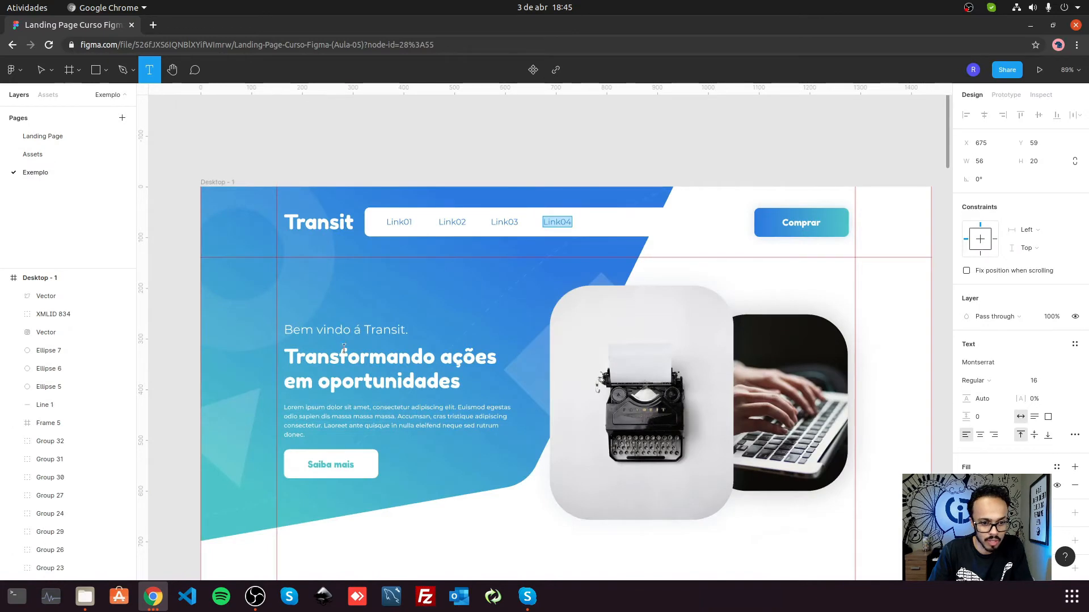
pyautogui.click(50, 78)
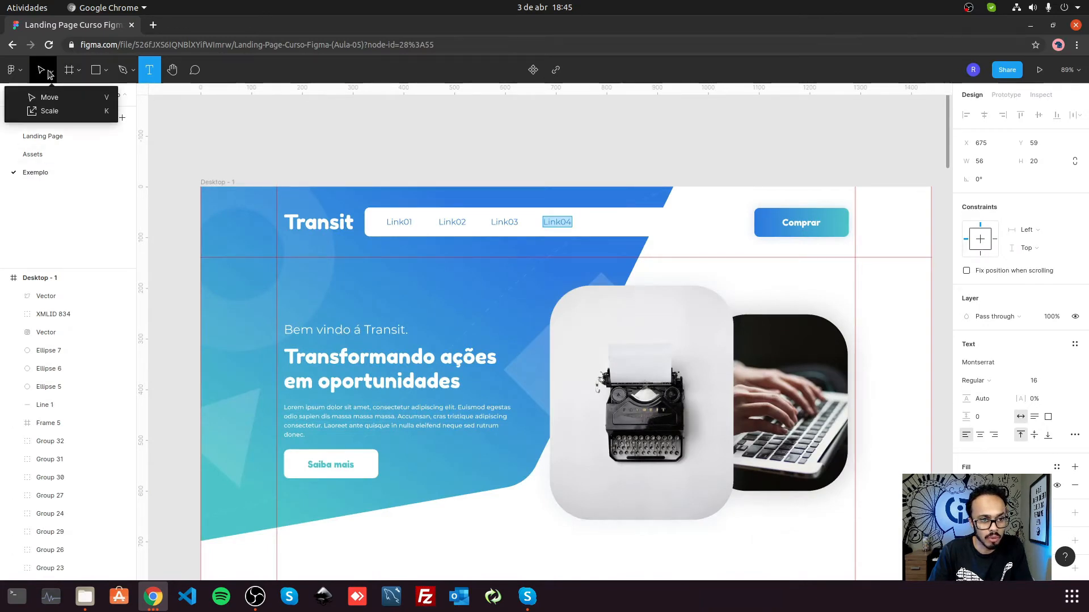
pyautogui.click(48, 75)
pyautogui.click(41, 69)
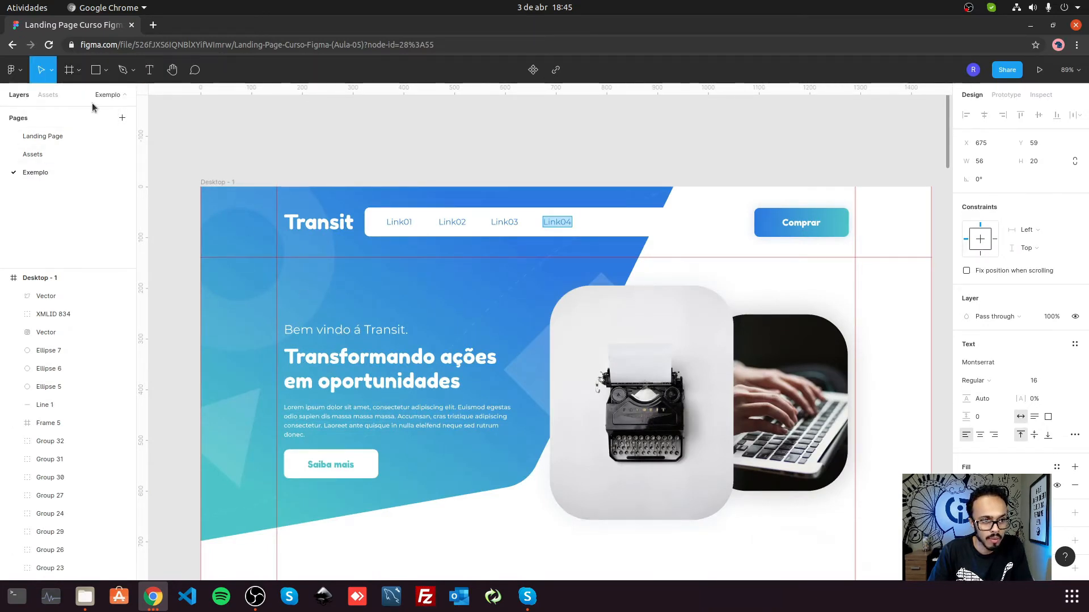
pyautogui.click(349, 331)
pyautogui.click(350, 353)
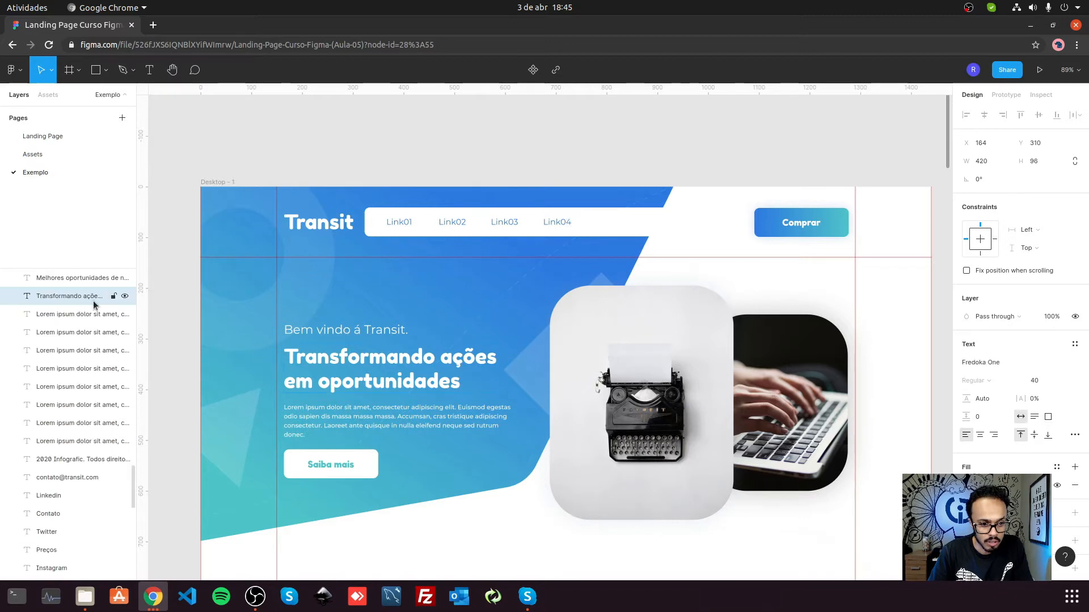
pyautogui.click(61, 314)
pyautogui.click(354, 149)
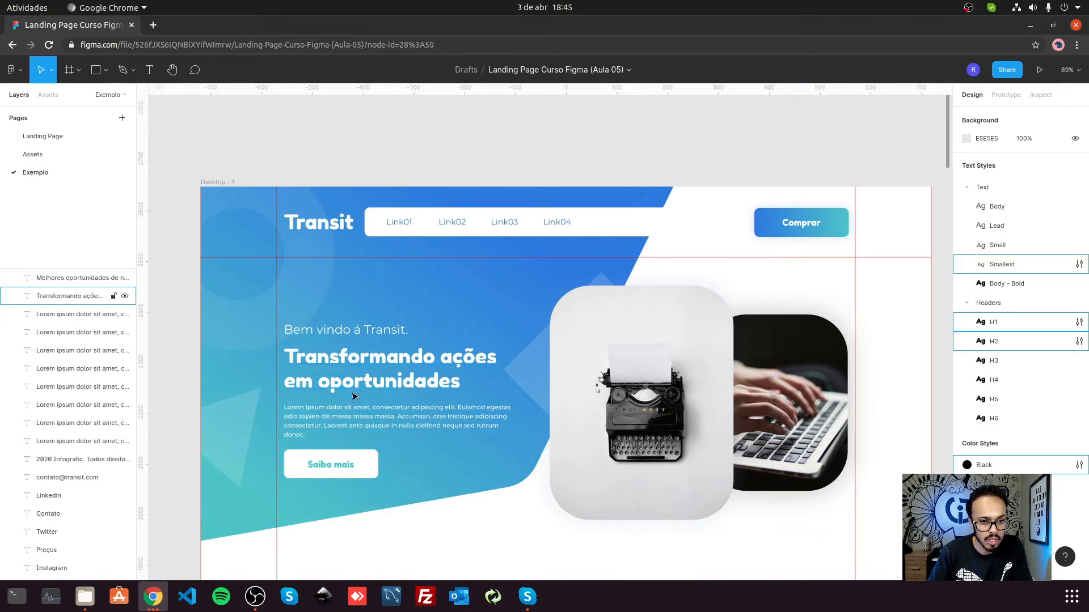
pyautogui.click(347, 333)
pyautogui.keyDown('shift'); pyautogui.click(358, 420); pyautogui.keyUp('shift')
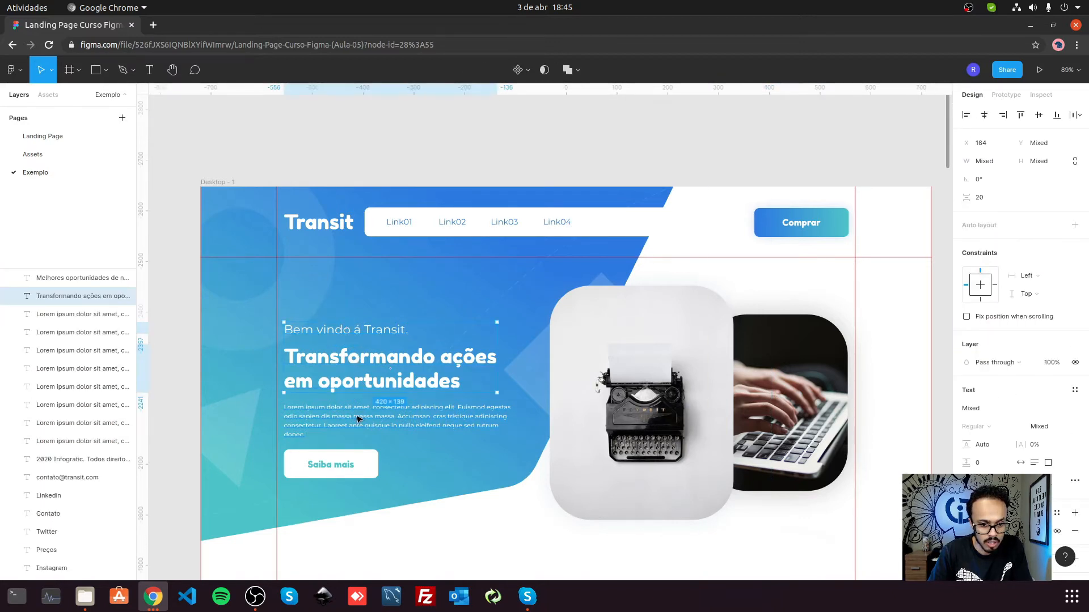
# Step: Paste the copied hero texts into the left Coluna of Section - Destaque on the Landing Page
pyautogui.click(43, 136)
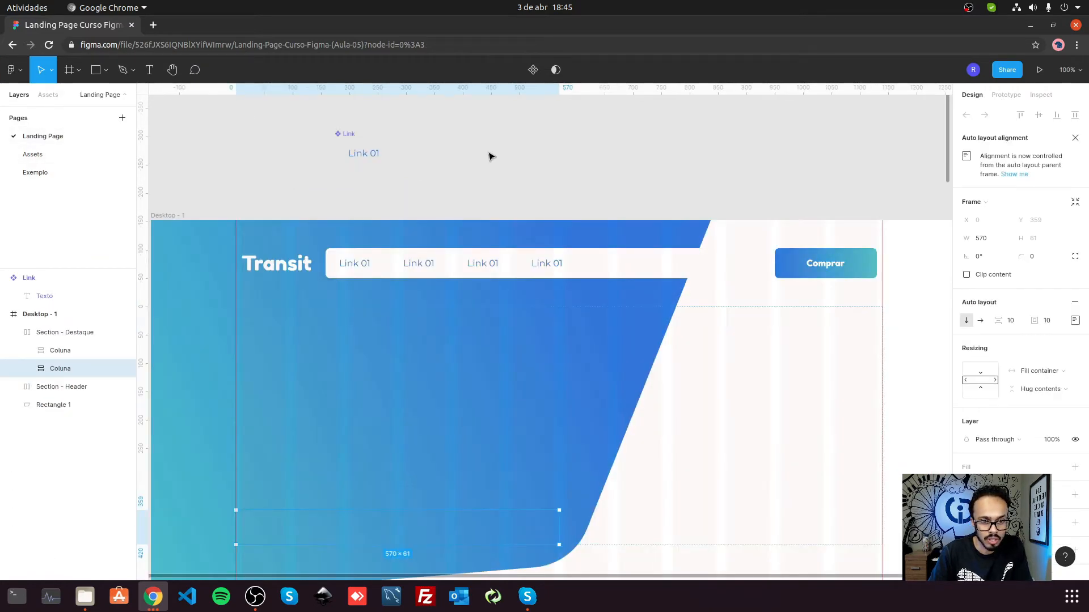
pyautogui.hotkey('ctrl', 'v')
pyautogui.scroll(-3, 474, 188)
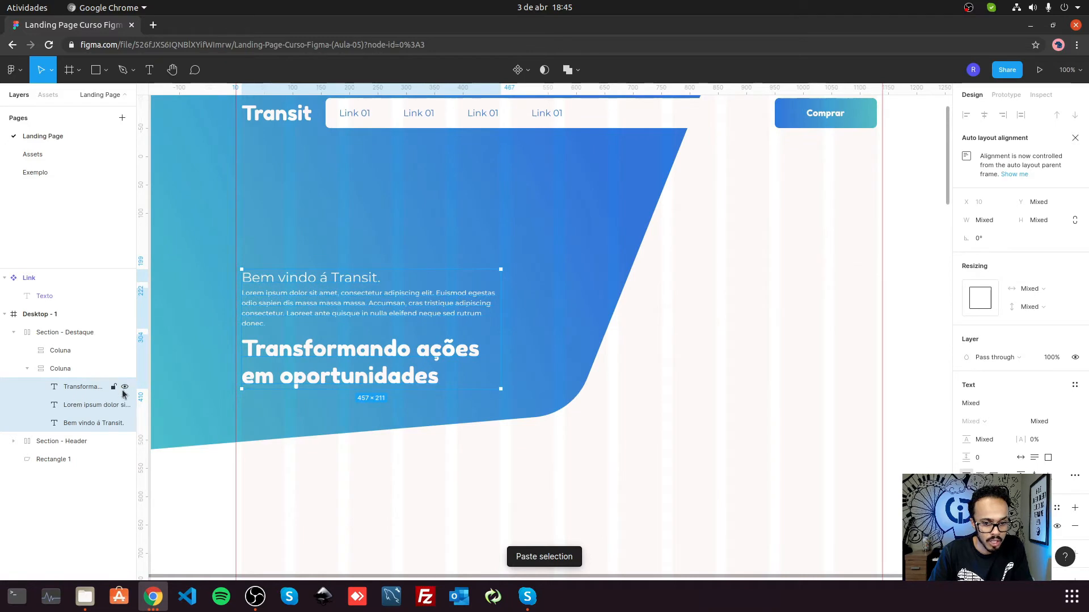
# Step: Apply the Lead text style to the "Bem vindo á Transit." line
pyautogui.click(268, 282)
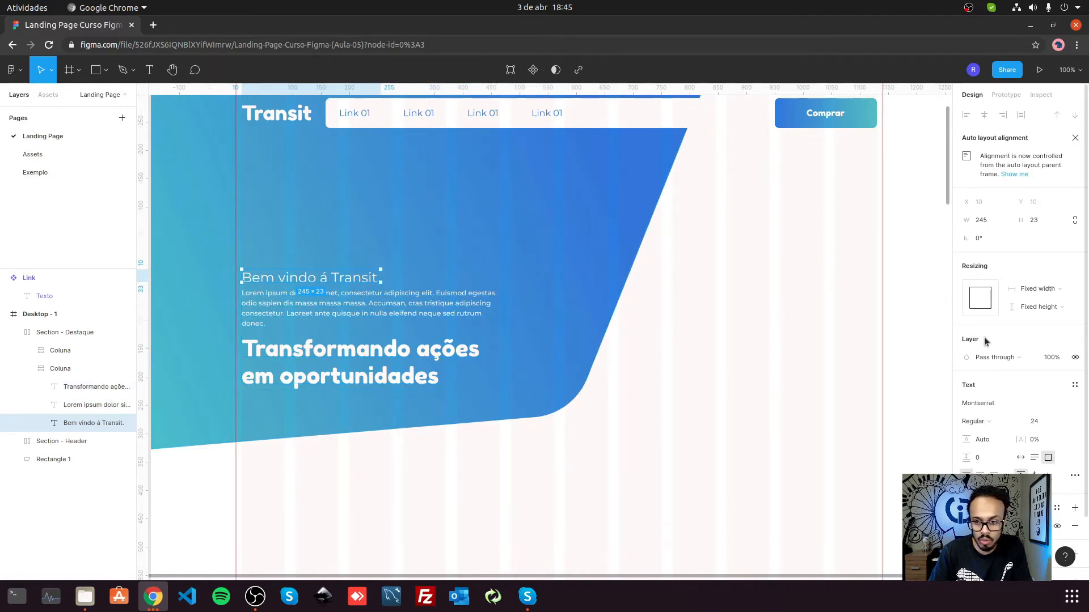
pyautogui.click(1075, 385)
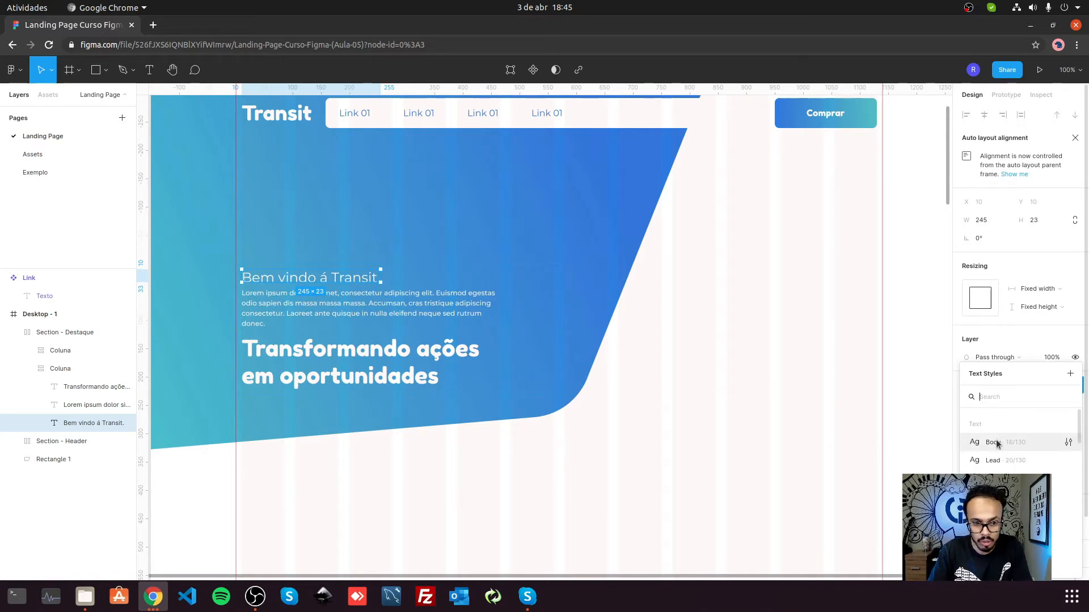
pyautogui.click(1014, 460)
# Step: Apply the Body text style to the Lorem ipsum paragraph in the left column
pyautogui.click(363, 317)
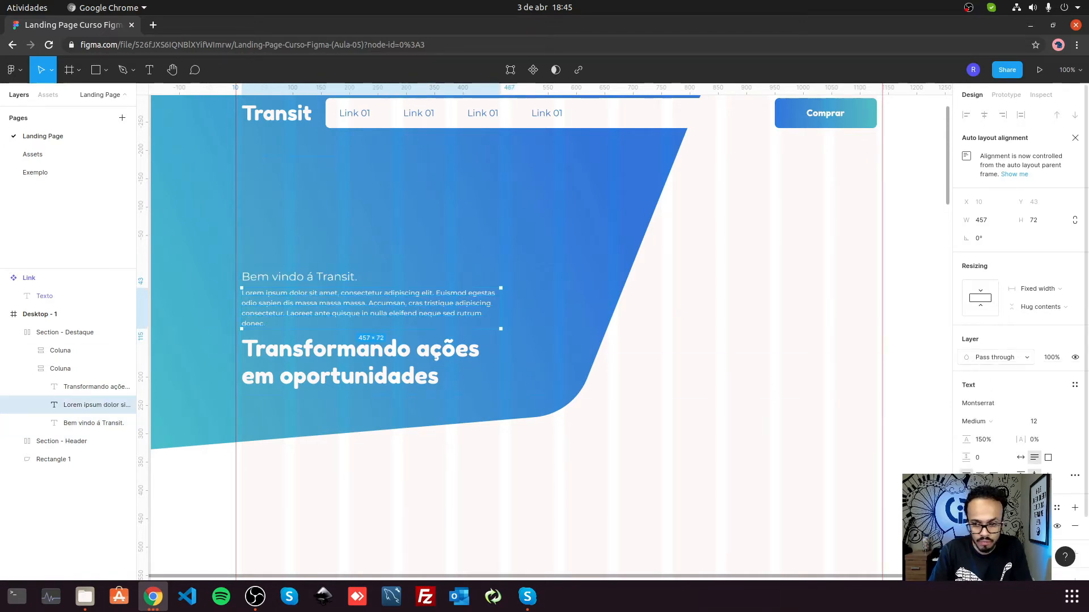
pyautogui.click(1078, 407)
pyautogui.click(929, 446)
pyautogui.click(1075, 391)
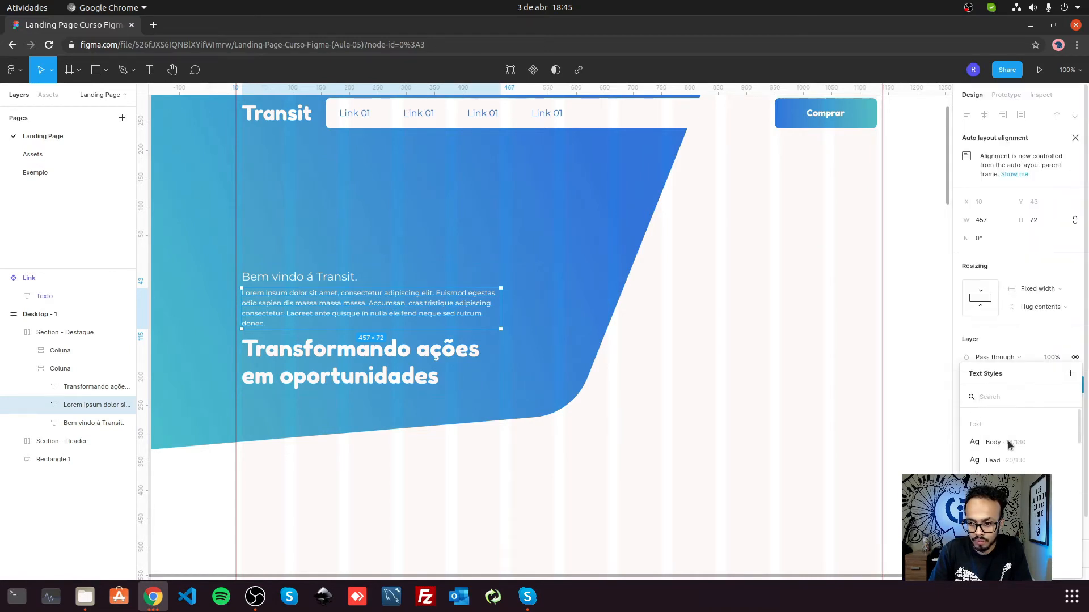
pyautogui.click(1018, 443)
# Step: Apply the Headers/H3 text style to the headline and move it between the welcome line and the Lorem ipsum paragraph
pyautogui.click(406, 361)
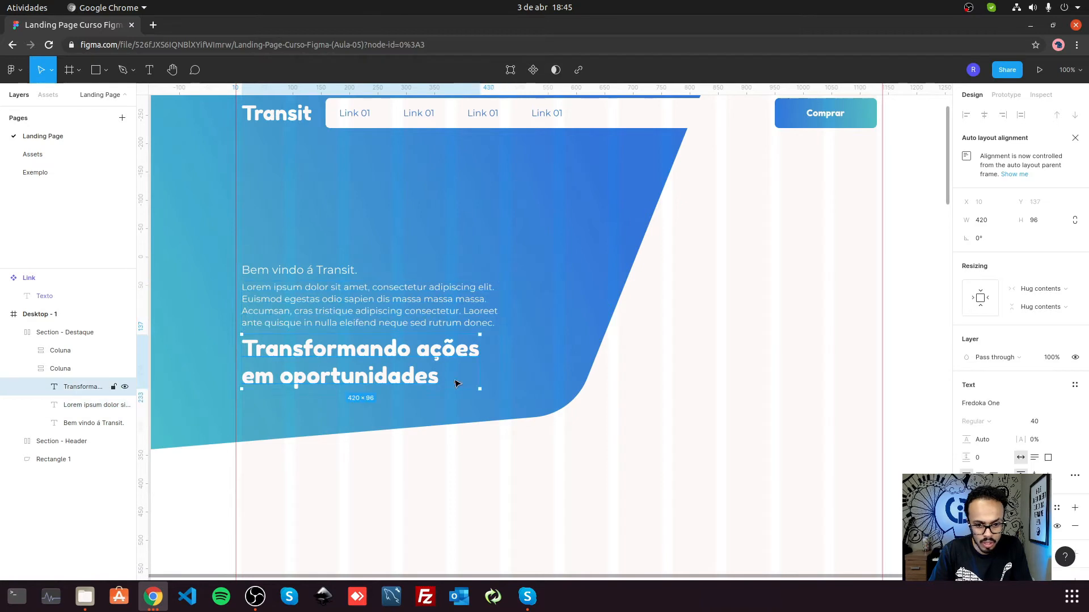
pyautogui.click(1075, 386)
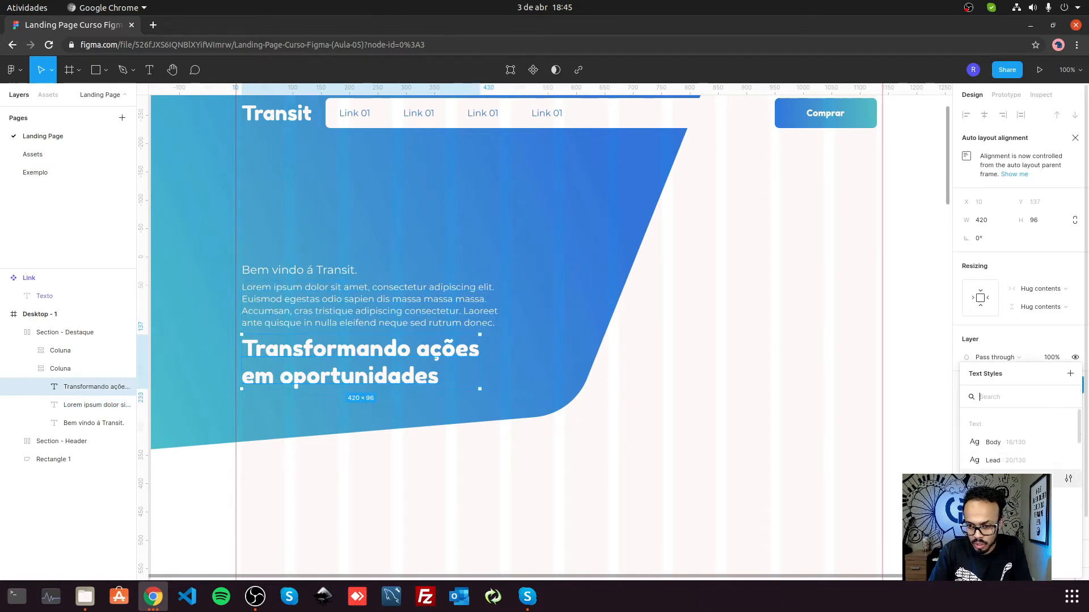
pyautogui.click(998, 451)
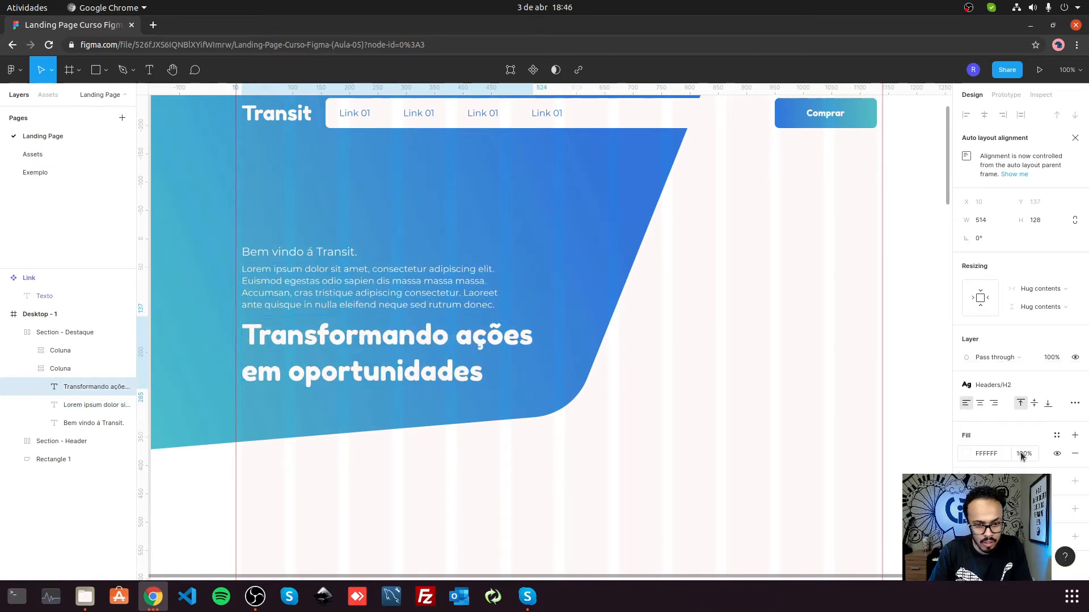
pyautogui.click(1054, 386)
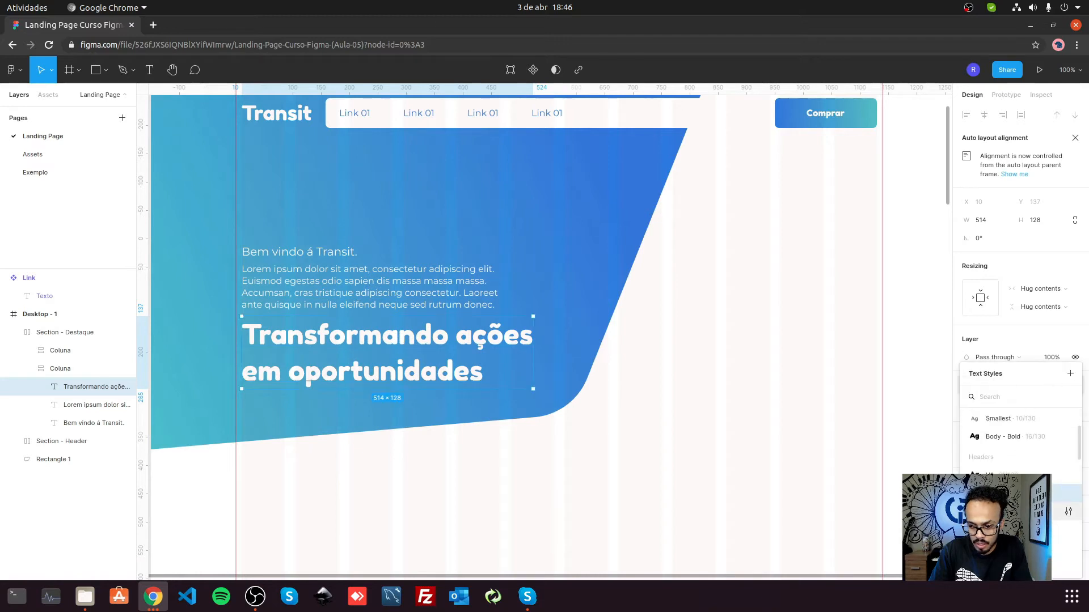
pyautogui.click(997, 461)
pyautogui.moveTo(359, 347); pyautogui.dragTo(320, 315)
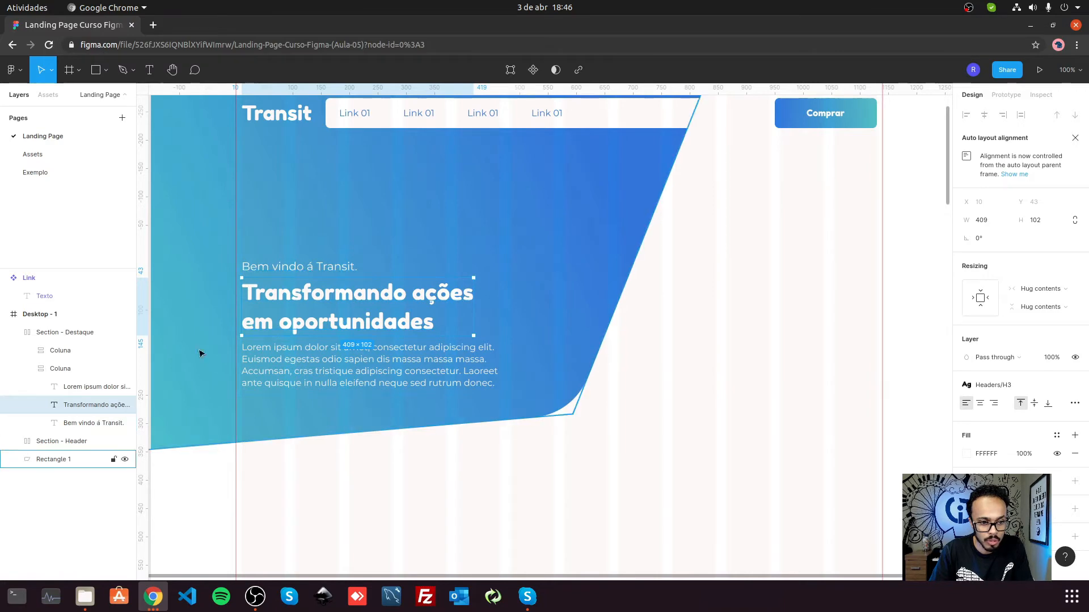
# Step: Set the auto layout spacing between items of the left text Coluna to 20
pyautogui.click(71, 369)
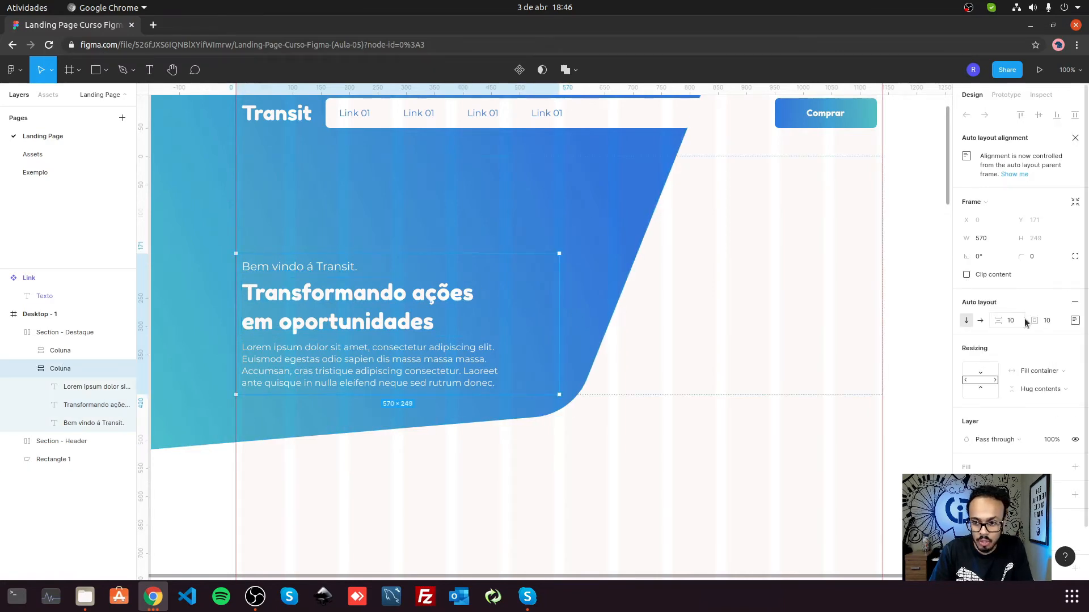
pyautogui.hotkey('shift', '2')
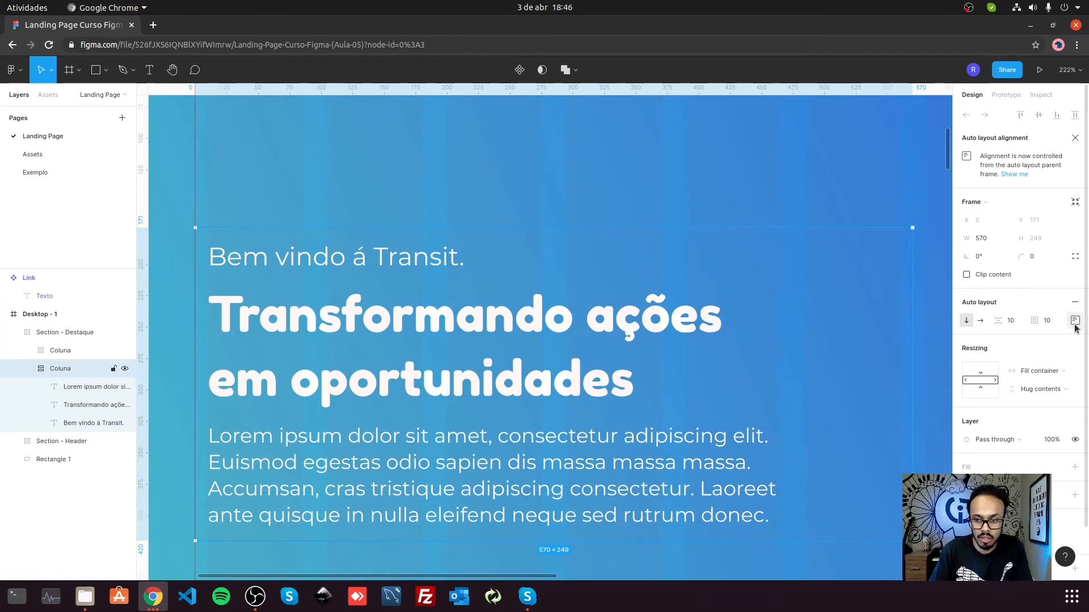
pyautogui.click(1011, 322)
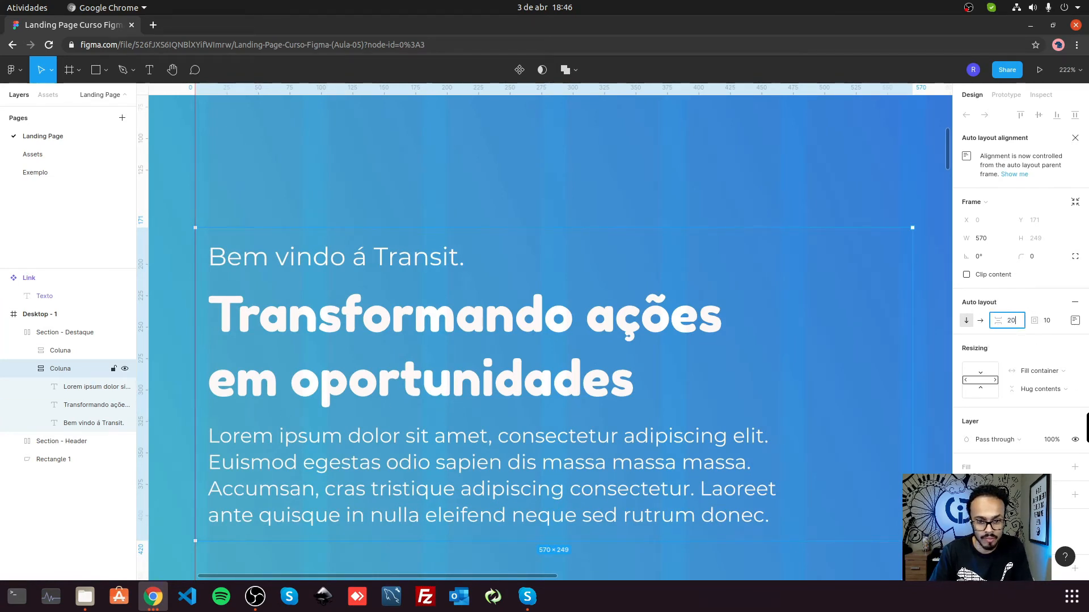
pyautogui.press('Return')
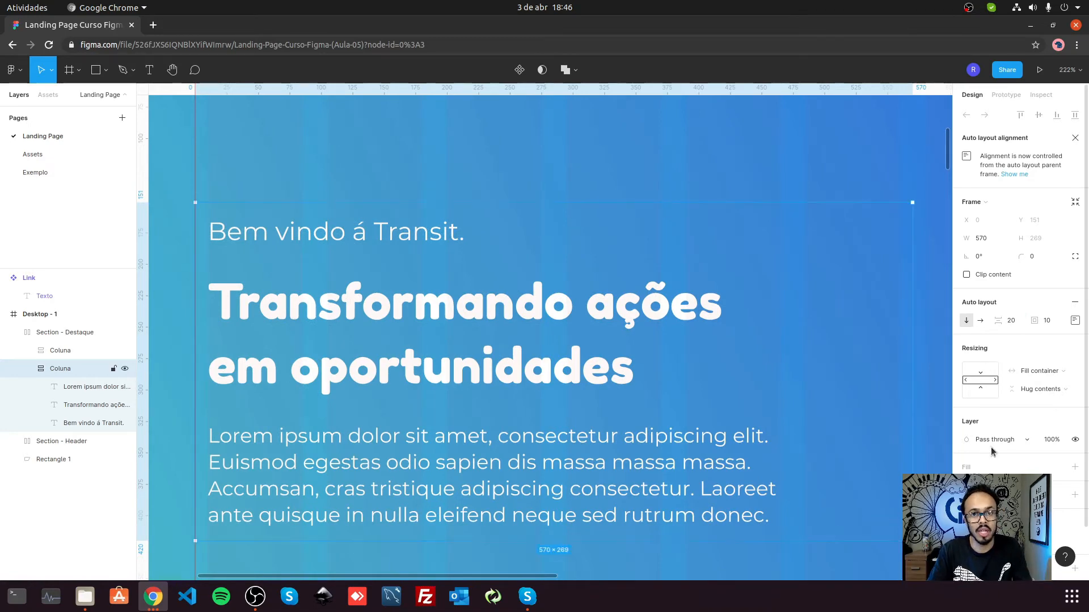
pyautogui.scroll(-10, 573, 253)
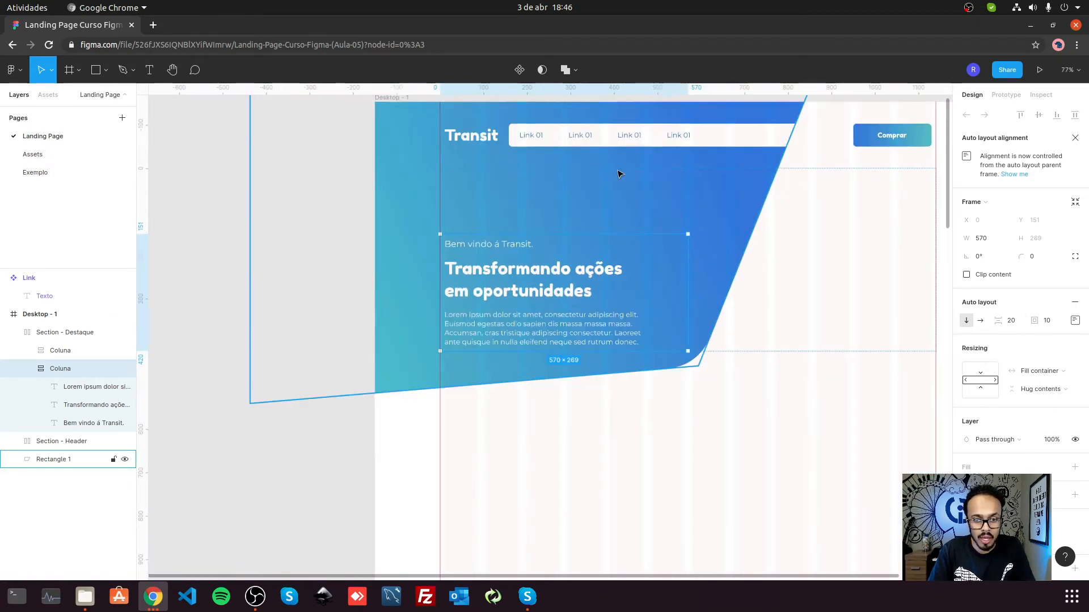
pyautogui.scroll(6, 717, 167)
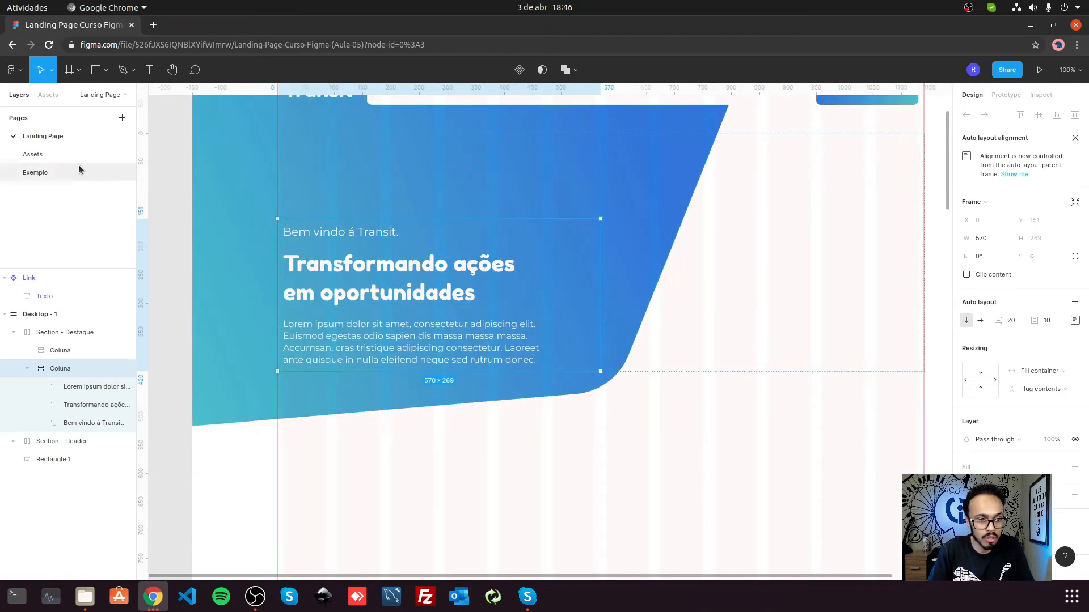
# Step: Check the Grids e Colunas spacing values in the Helpers frame of the Assets page, and return to the Landing Page
pyautogui.click(55, 154)
pyautogui.scroll(-2, 618, 388)
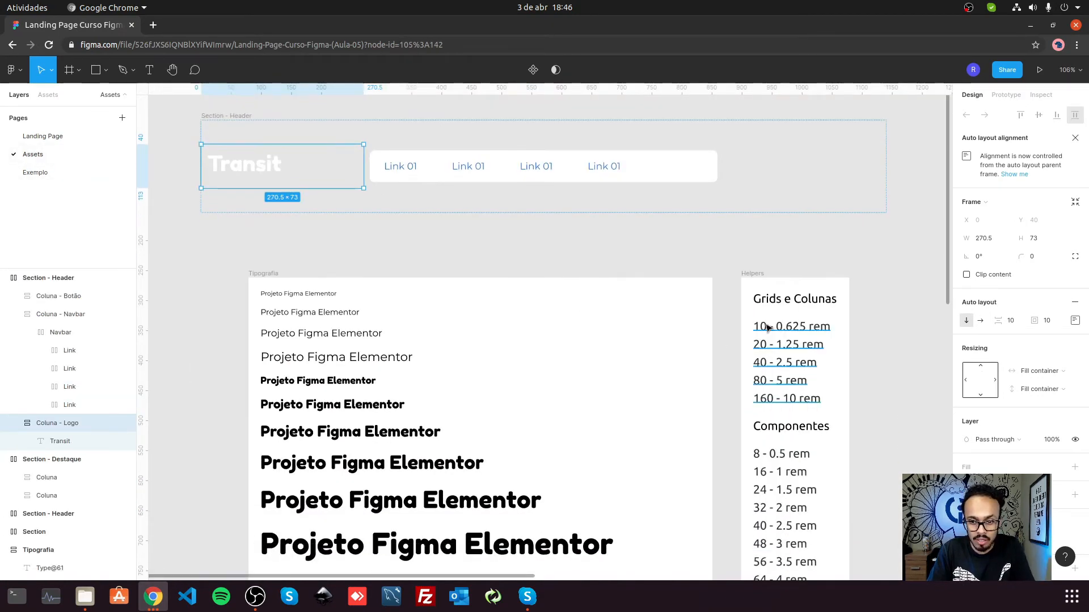
pyautogui.click(782, 332)
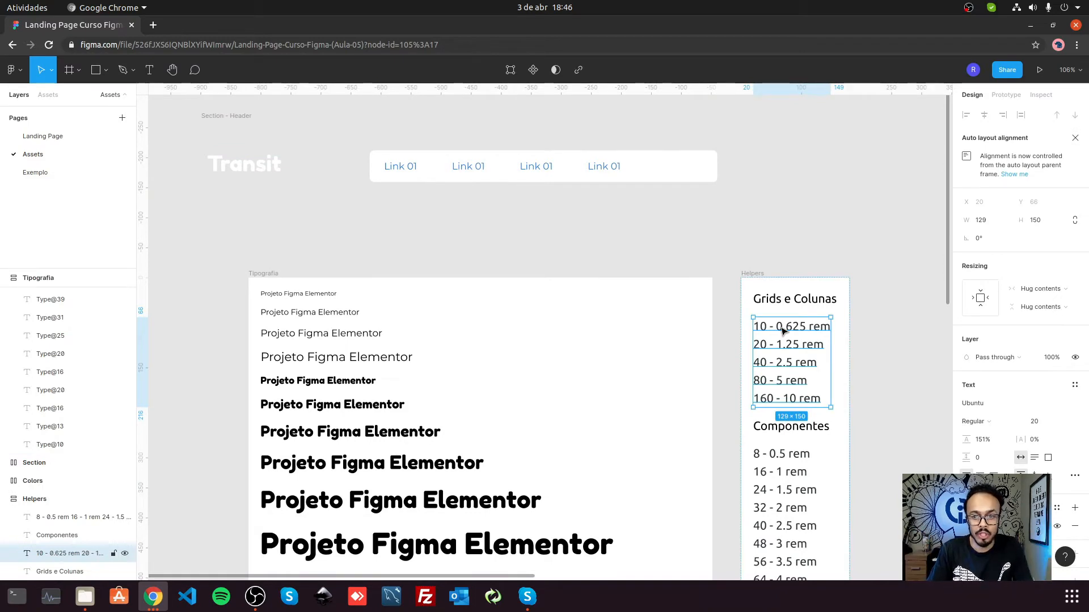
pyautogui.click(50, 138)
pyautogui.scroll(2, 494, 292)
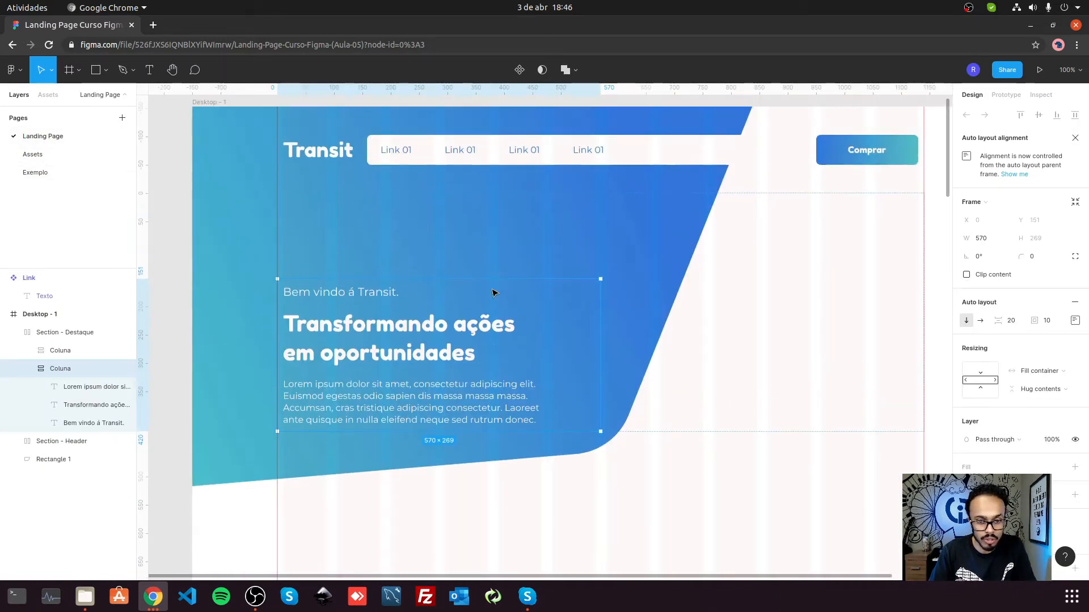
pyautogui.scroll(-3, 494, 292)
pyautogui.scroll(3, 612, 275)
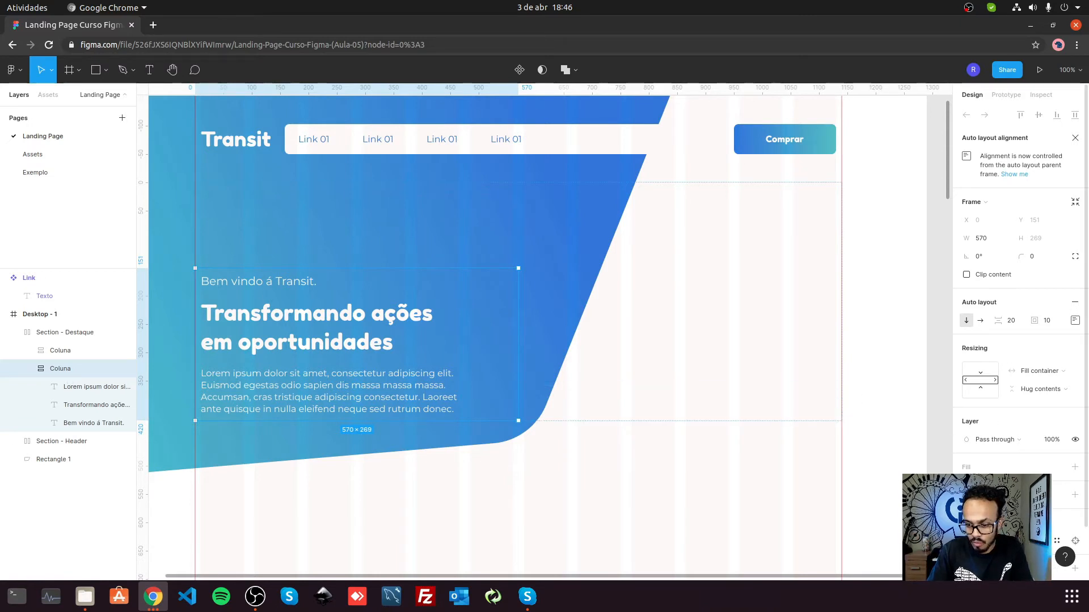
pyautogui.scroll(-2, 1062, 522)
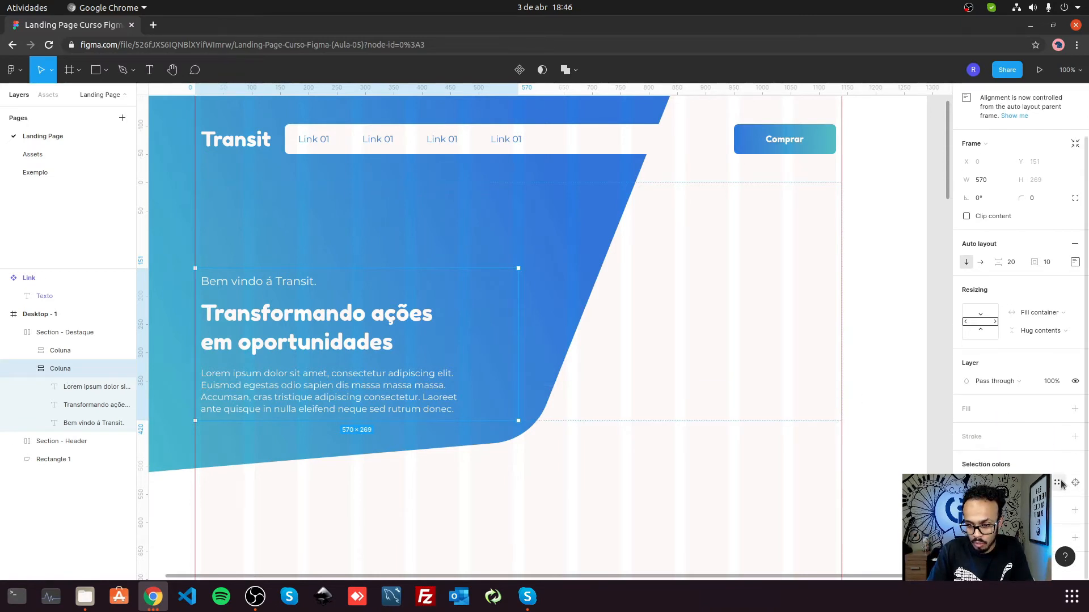
pyautogui.click(1062, 482)
pyautogui.click(868, 418)
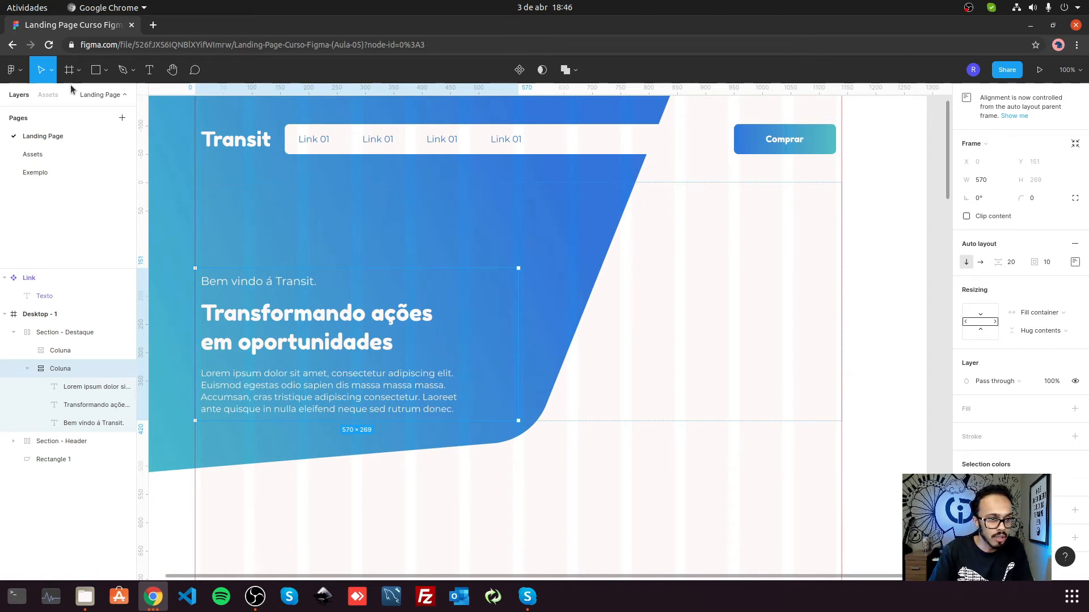
# Step: Rename the hero's text column as "Coluna - Textos" and its empty column as "Coluna - Imagens"
pyautogui.click(579, 289)
pyautogui.click(57, 351)
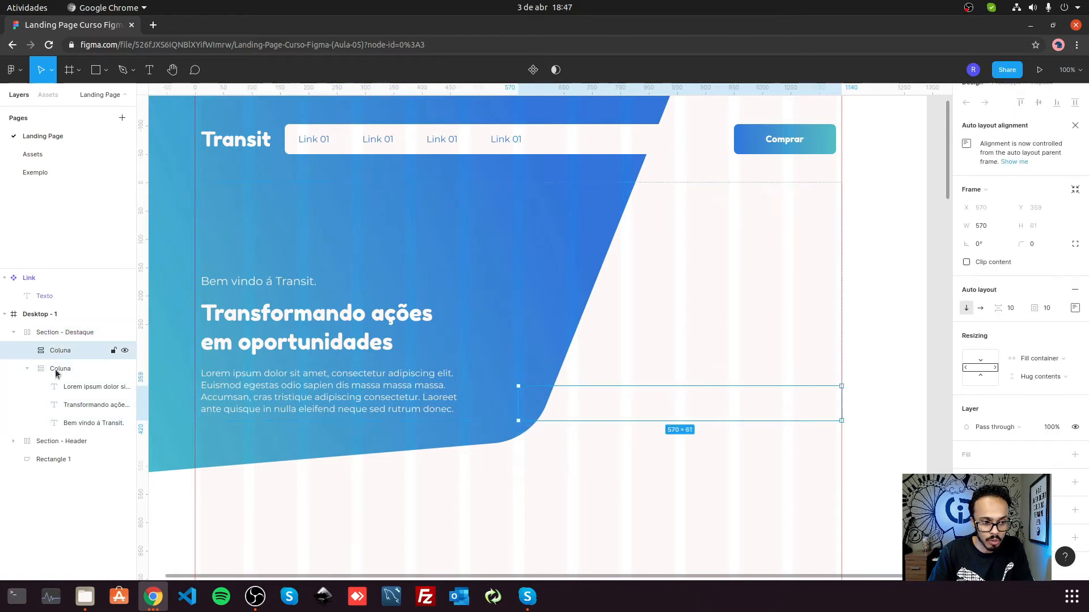
pyautogui.click(57, 368)
pyautogui.click(27, 369)
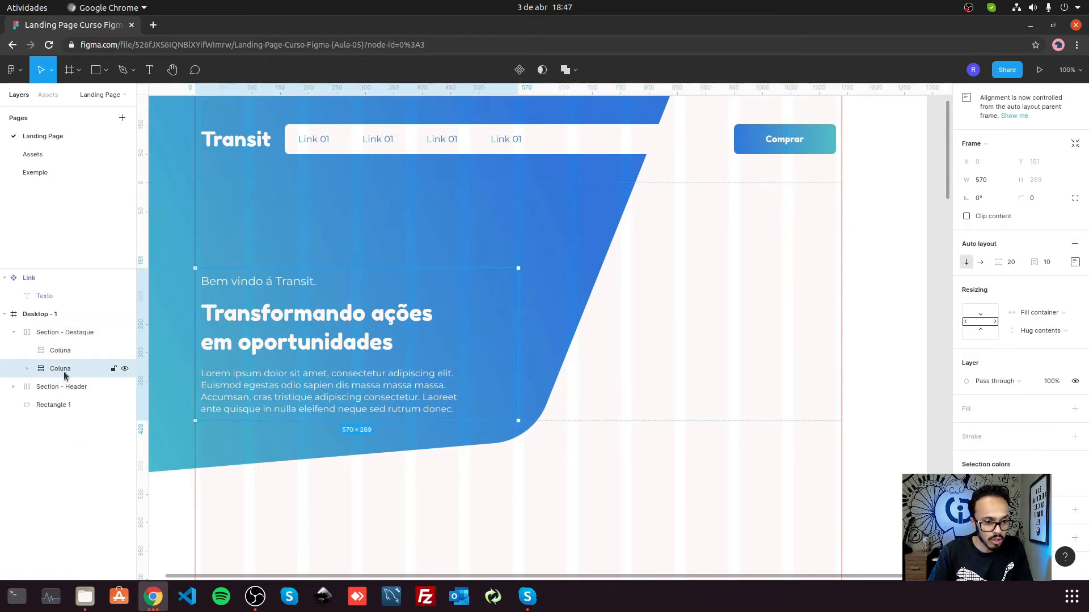
pyautogui.doubleClick(64, 370)
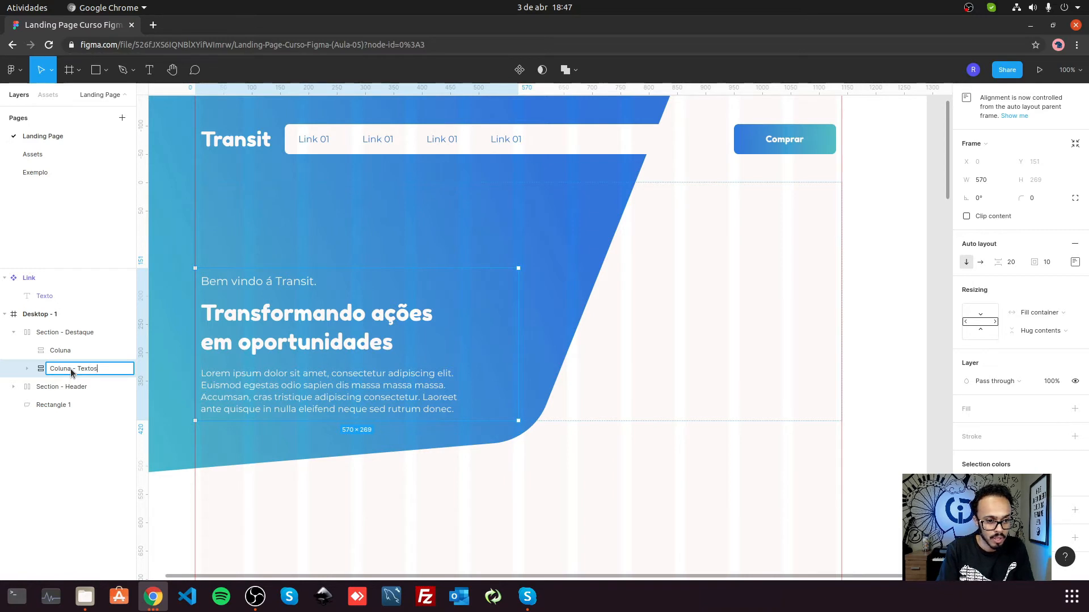
pyautogui.write('Coluna - Textos')
pyautogui.press('Return')
pyautogui.click(67, 351)
pyautogui.doubleClick(67, 351)
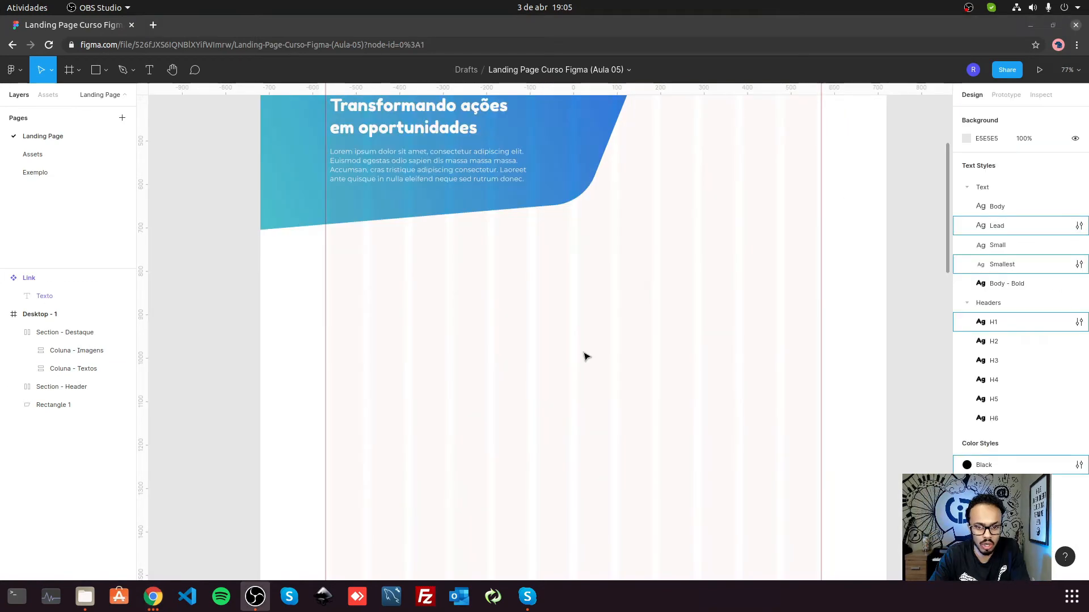
# Step: Draw a rectangle about 265 × 396 in the empty area below the hero, within the right half of the grid
pyautogui.scroll(3, 586, 340)
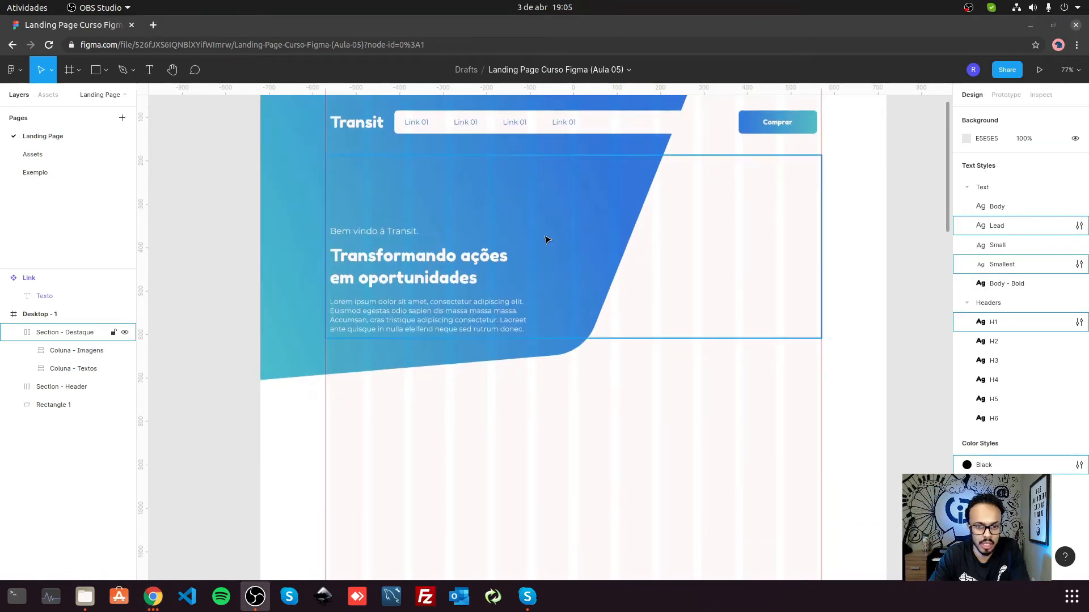
pyautogui.click(95, 70)
pyautogui.click(103, 73)
pyautogui.click(82, 98)
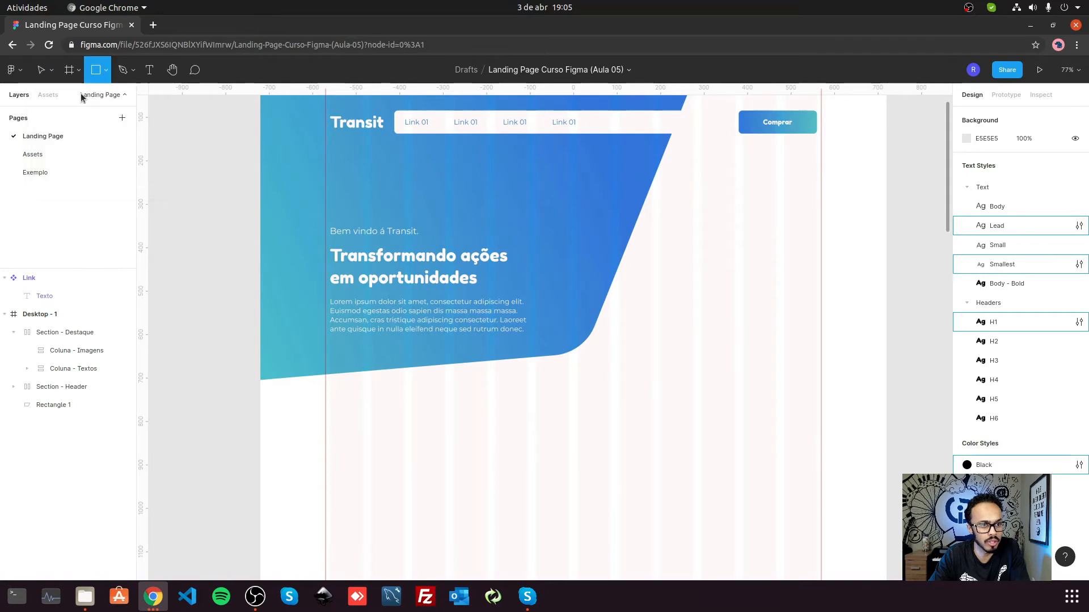
pyautogui.scroll(-3, 622, 448)
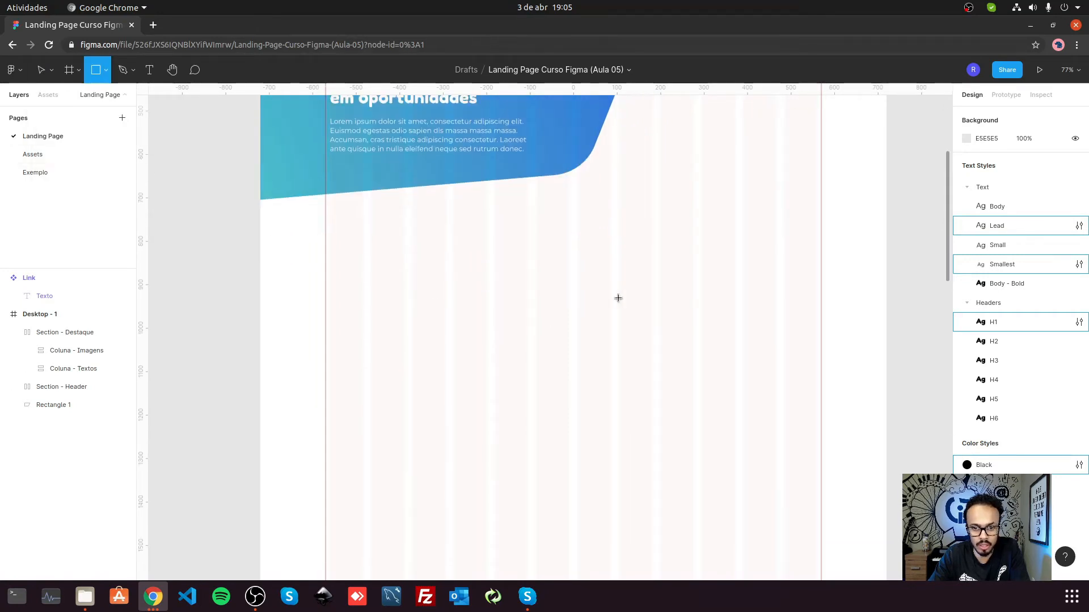
pyautogui.moveTo(578, 286); pyautogui.dragTo(692, 458)
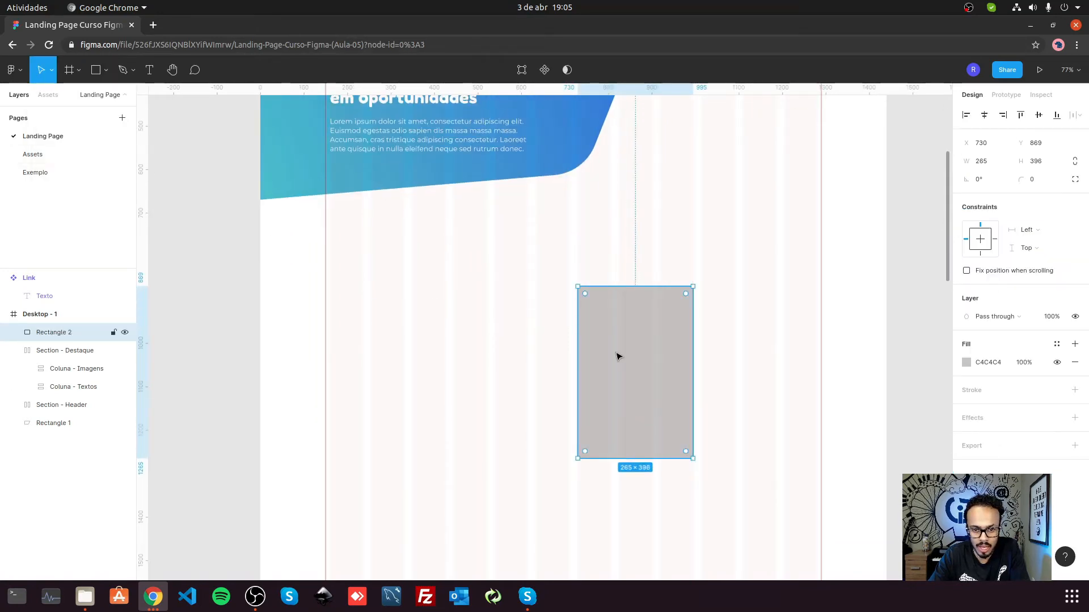
pyautogui.moveTo(579, 335); pyautogui.dragTo(577, 335)
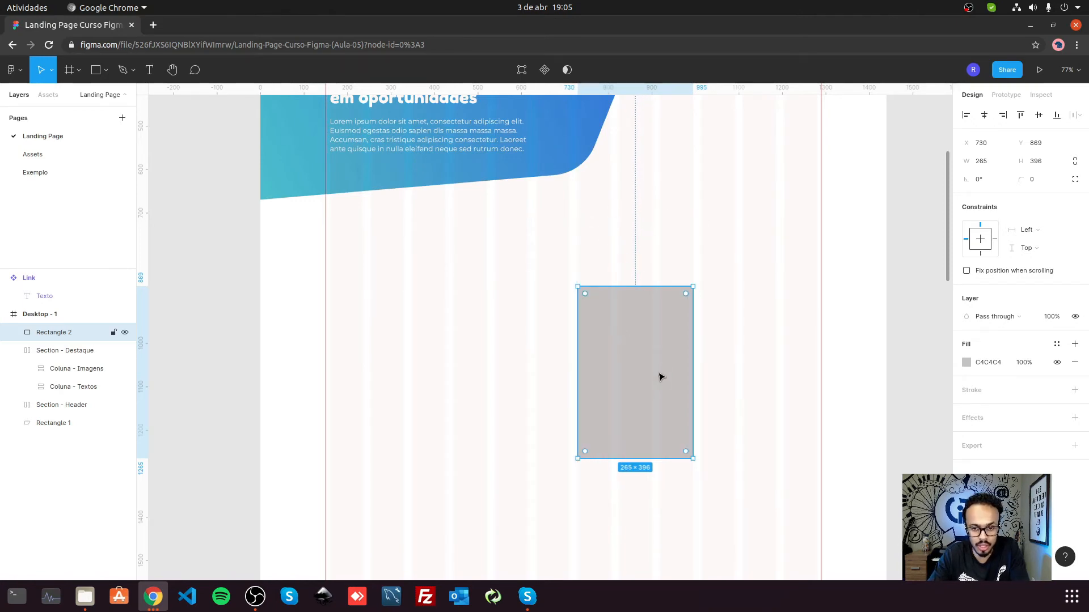
# Step: Duplicate the rectangle to its right with a partial overlap, shorten the copy to about 265 × 295 and centre it vertically on the original
pyautogui.hotkey('ctrl', 'd')
pyautogui.moveTo(622, 409); pyautogui.dragTo(713, 385)
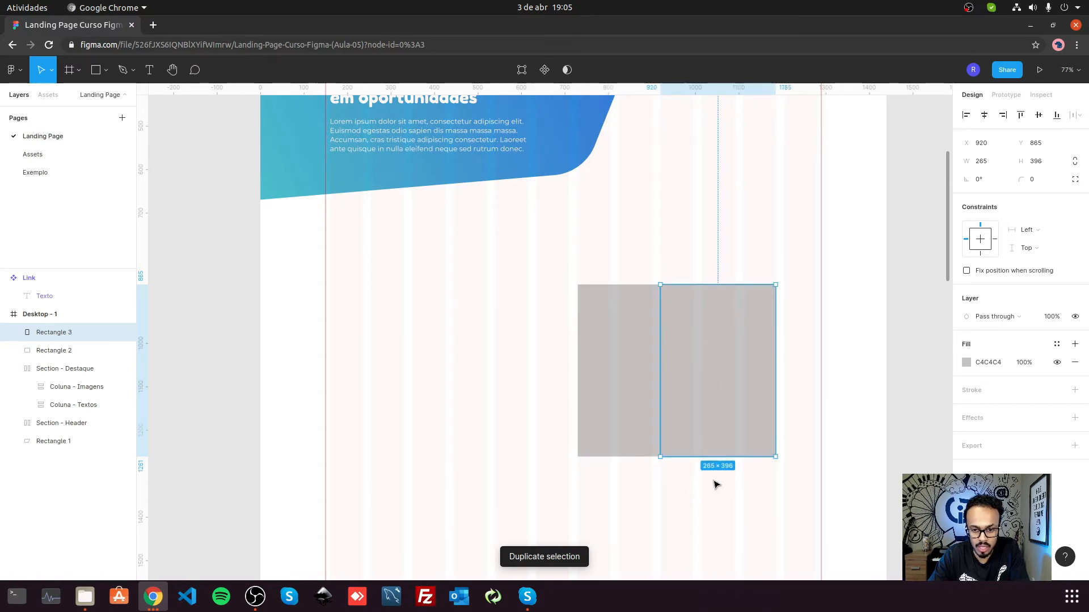
pyautogui.moveTo(709, 456); pyautogui.dragTo(714, 413)
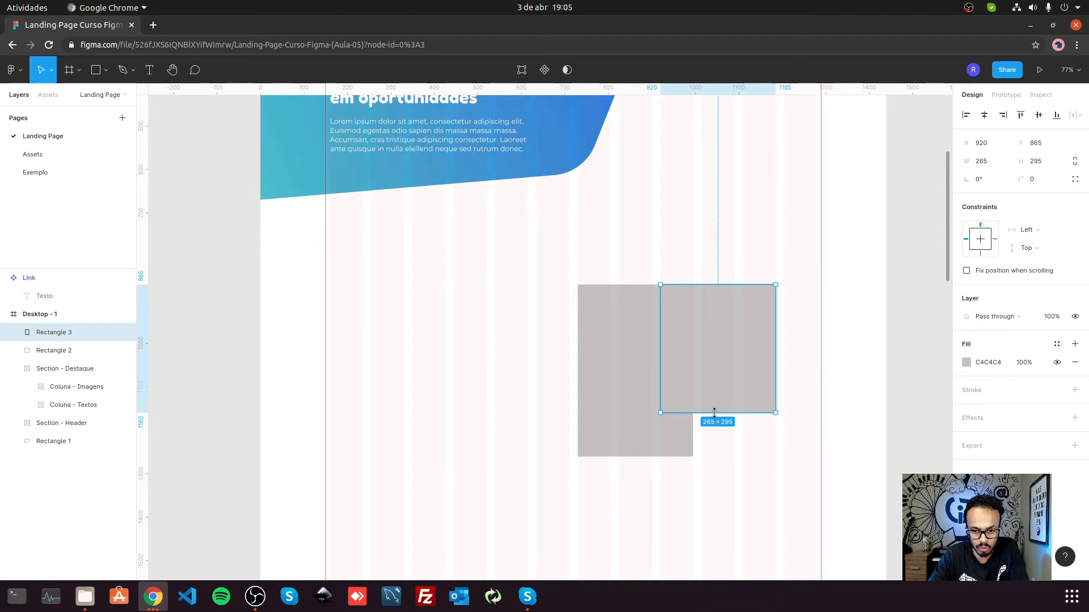
pyautogui.moveTo(714, 355); pyautogui.dragTo(715, 377)
# Step: Set the corner radius of both rectangles to 24
pyautogui.keyDown('shift'); pyautogui.click(633, 306); pyautogui.keyUp('shift')
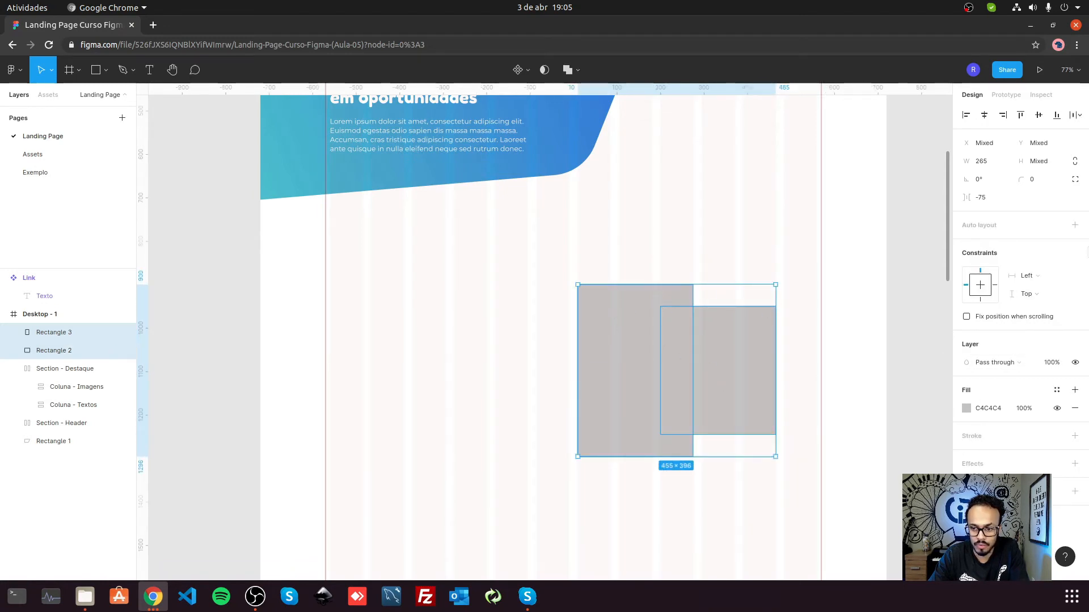
pyautogui.click(1045, 183)
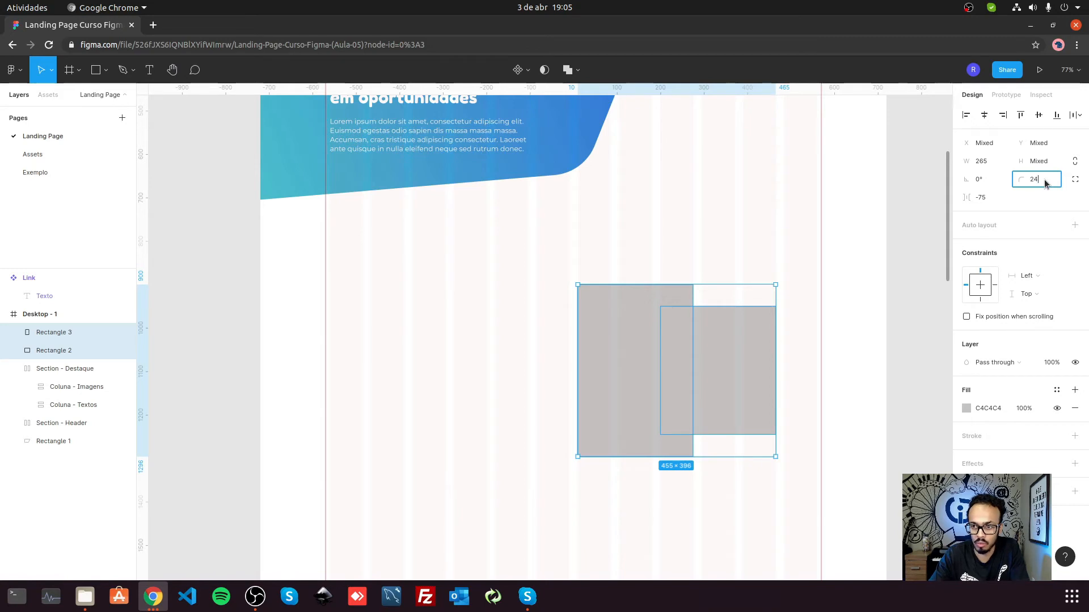
pyautogui.write('24')
pyautogui.press('Return')
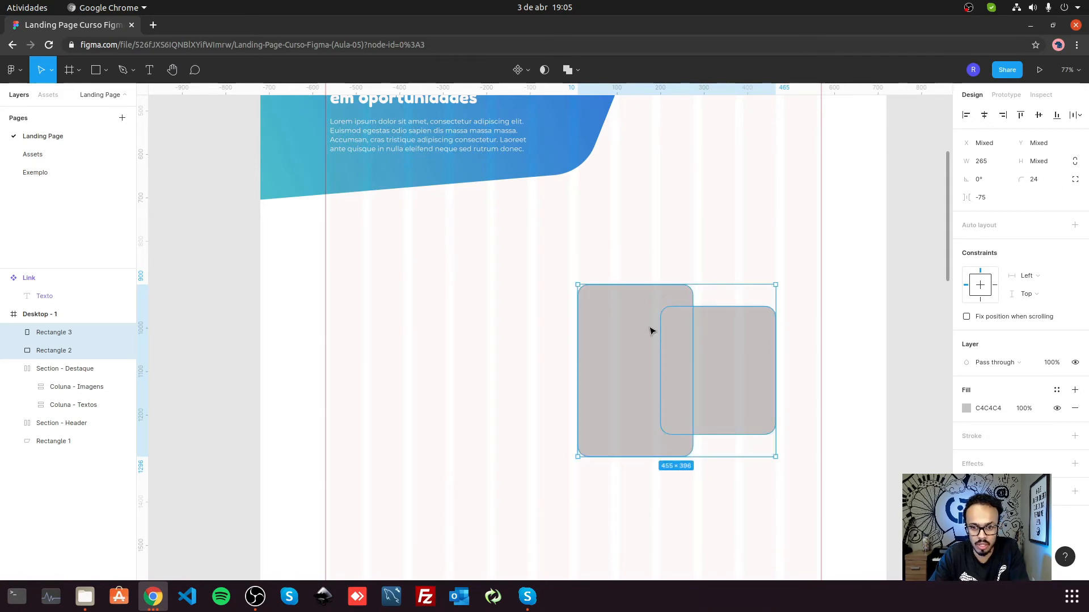
pyautogui.scroll(5, 651, 331)
pyautogui.click(814, 401)
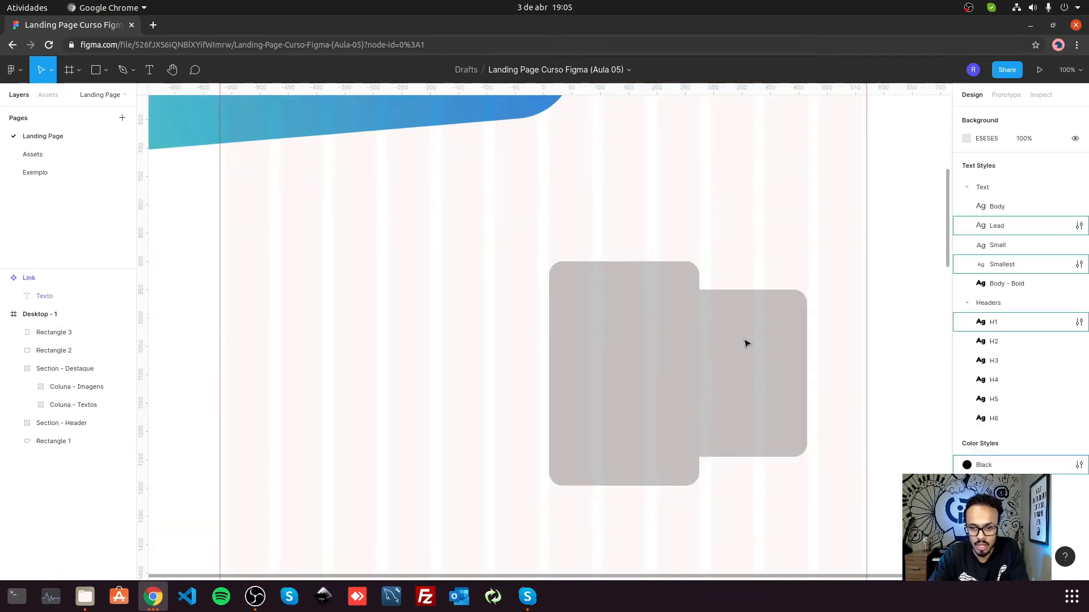
# Step: Change the fill type of the taller rectangle from Solid to Image
pyautogui.click(620, 370)
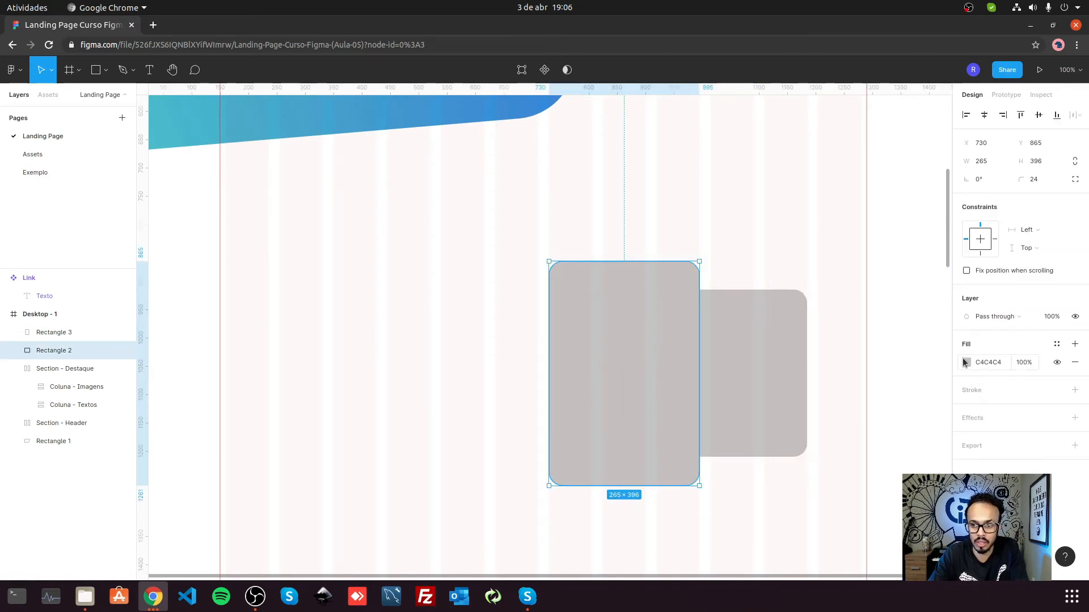
pyautogui.click(966, 363)
pyautogui.click(831, 286)
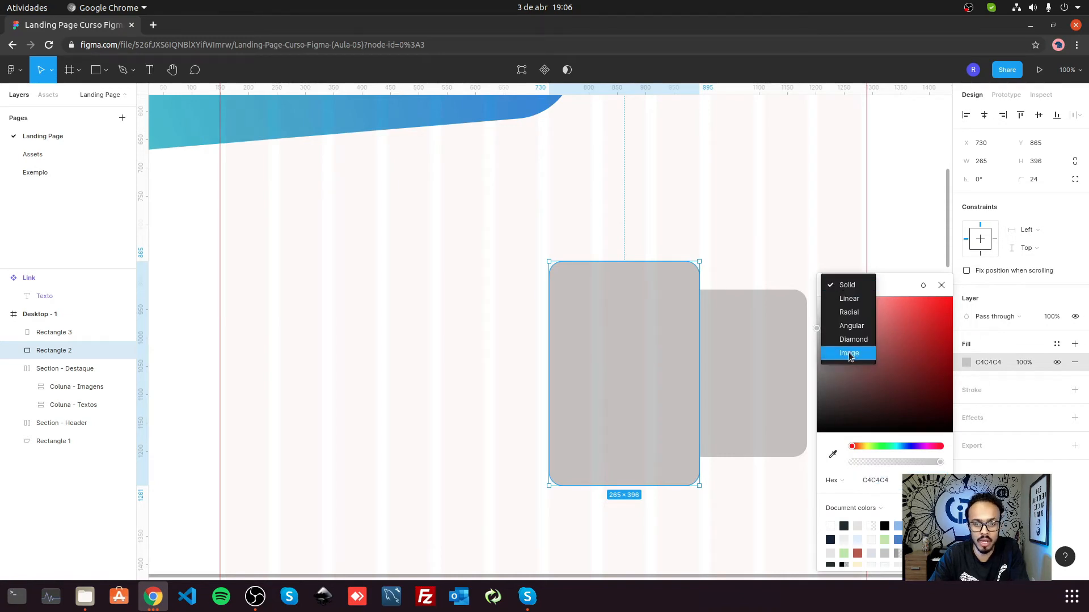
pyautogui.click(849, 354)
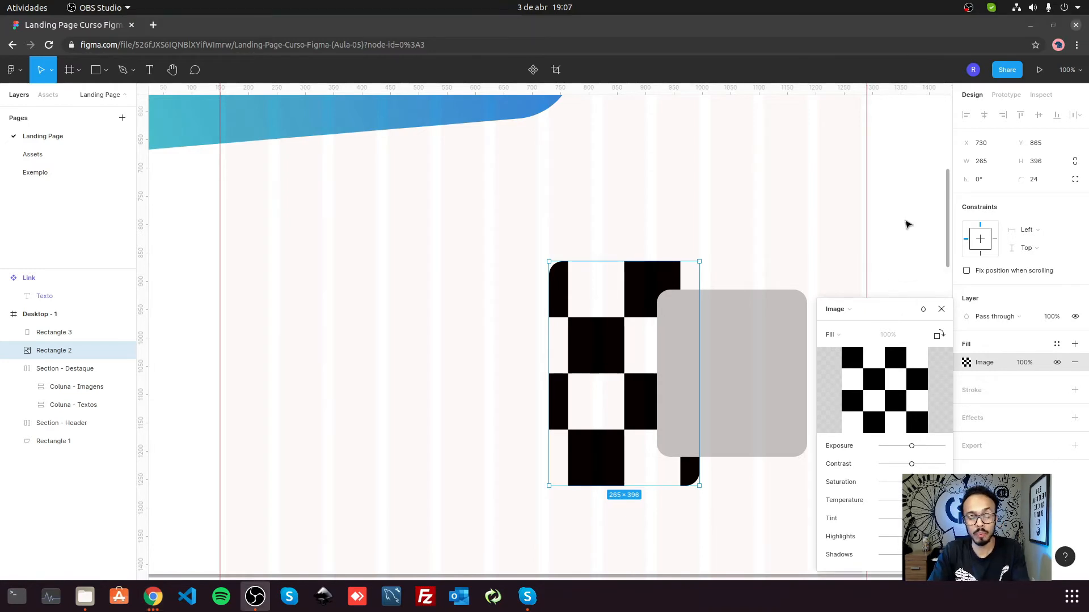
# Step: Run the Unsplash plugin on the taller rectangle and insert a random image from the colorful preset
pyautogui.click(941, 309)
pyautogui.rightClick(601, 346)
pyautogui.moveTo(679, 472)
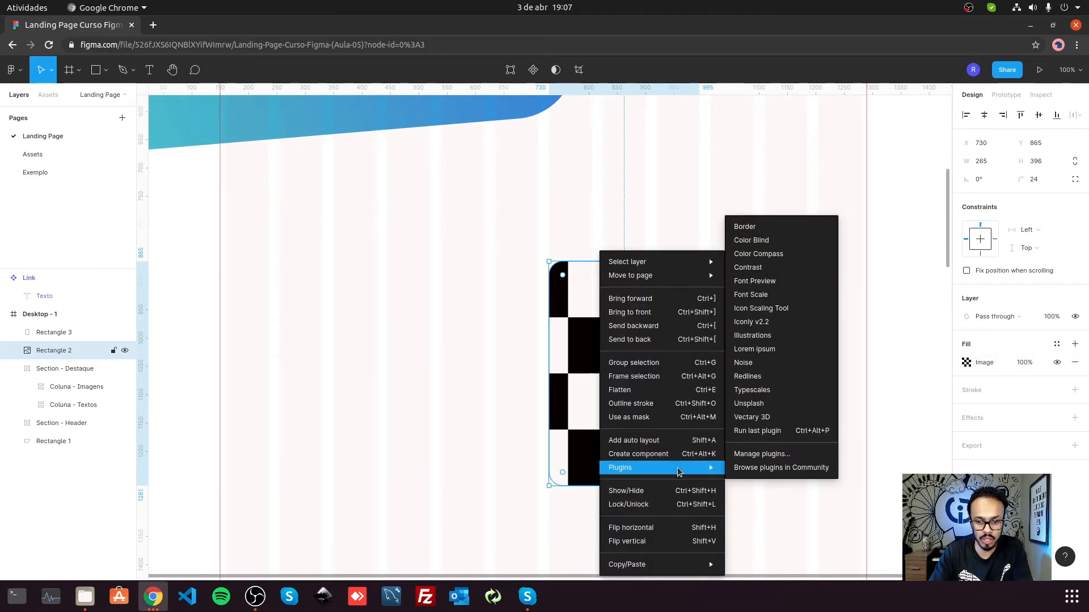
pyautogui.click(777, 404)
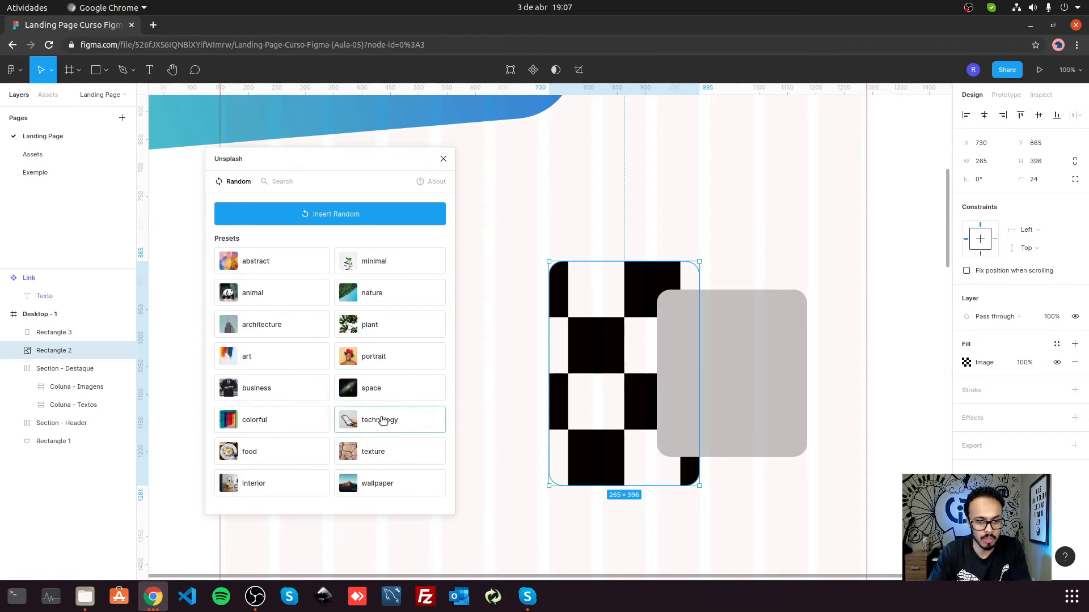
pyautogui.click(275, 418)
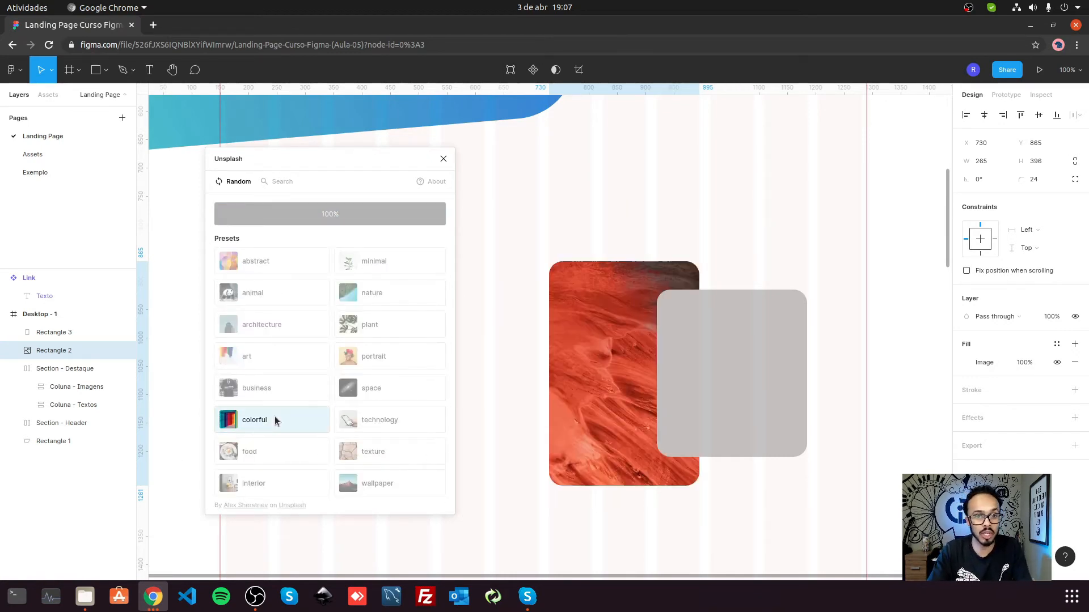
# Step: Replace the taller rectangle's image with the white robot photo from Unsplash's technology search
pyautogui.click(280, 182)
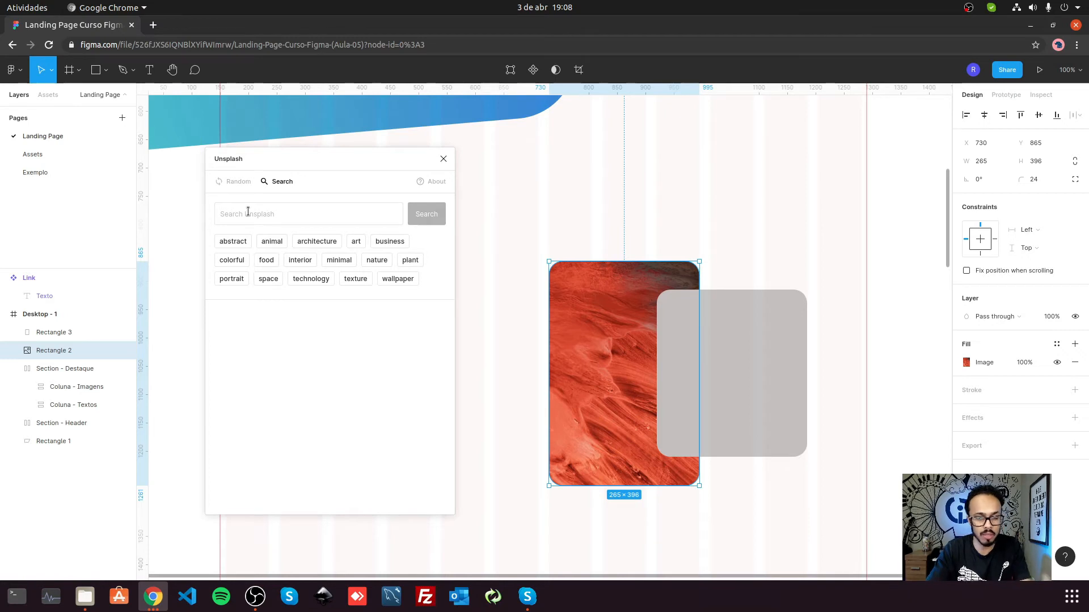
pyautogui.click(311, 280)
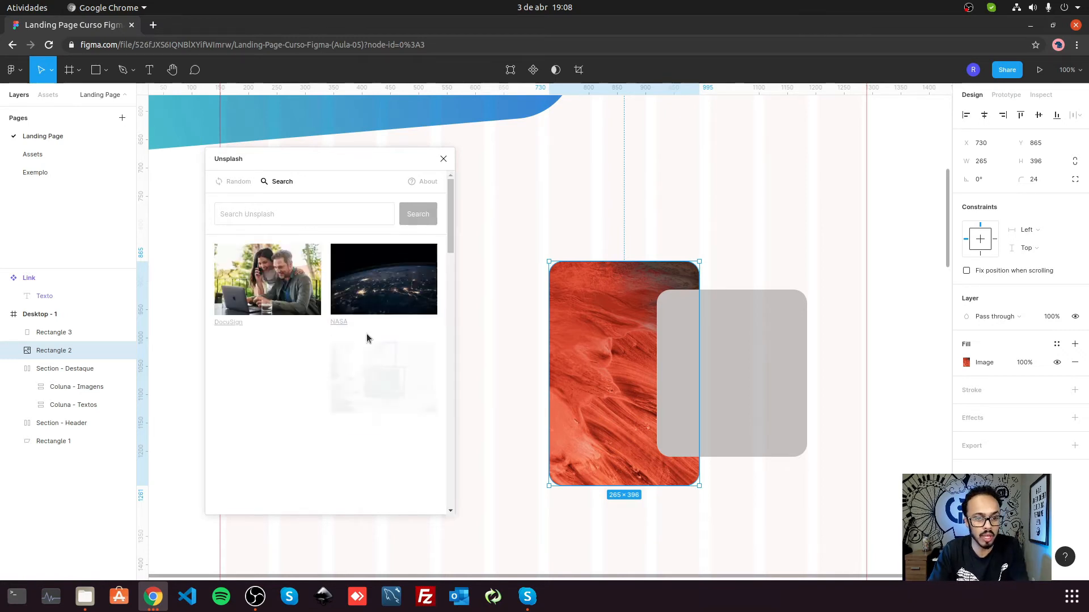
pyautogui.scroll(-5, 368, 343)
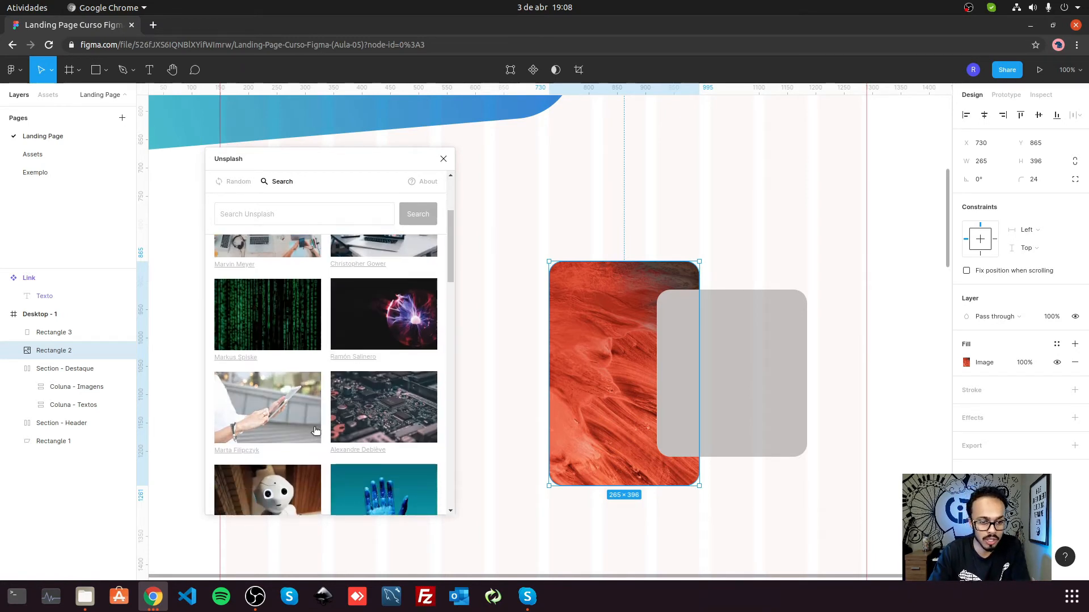
pyautogui.click(282, 367)
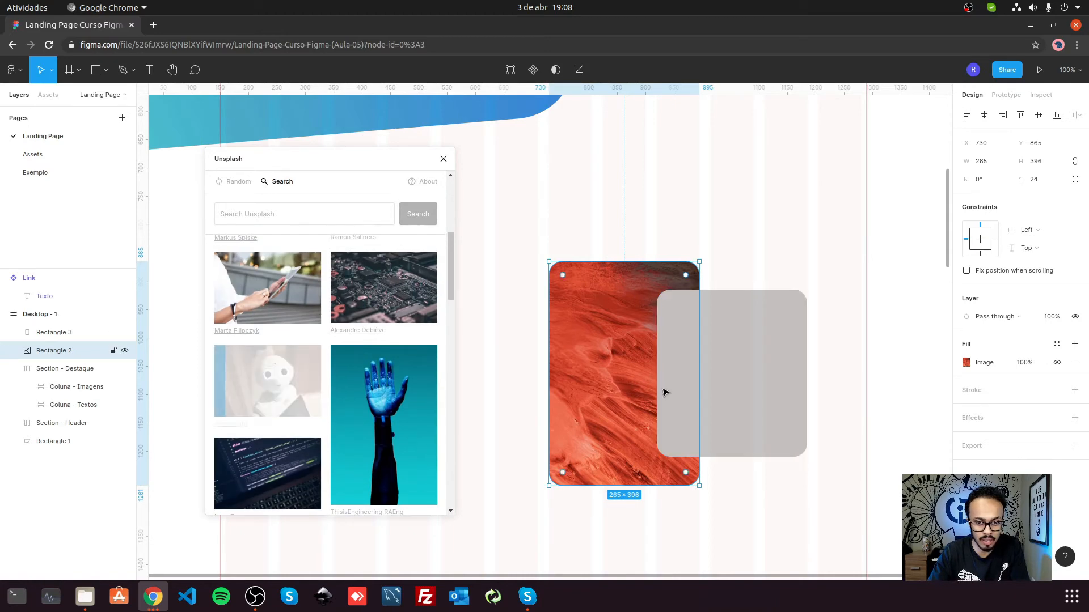
# Step: Fill the shorter rectangle with the Unsplash photo of a blue hand on a teal background
pyautogui.click(766, 372)
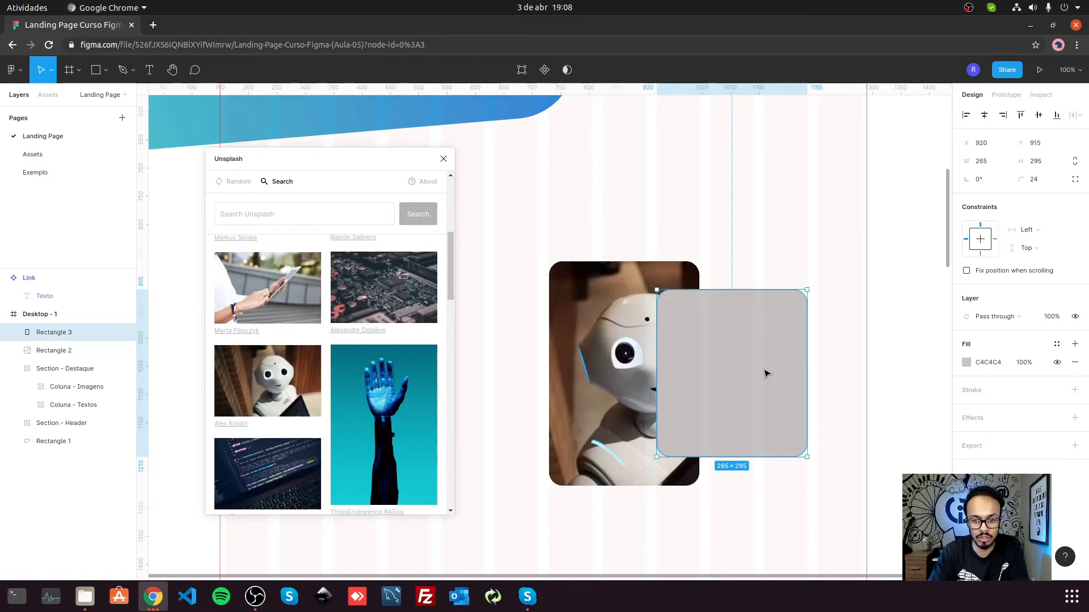
pyautogui.scroll(-4, 306, 401)
pyautogui.scroll(2, 352, 409)
pyautogui.click(364, 355)
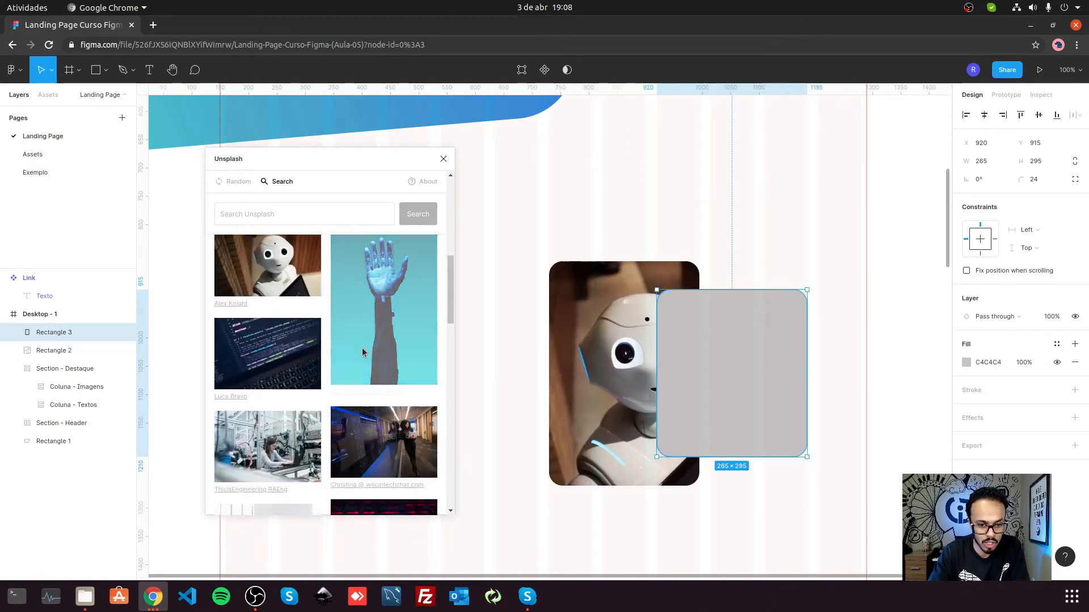
# Step: Replace the shorter rectangle's image with the server room photo from Unsplash and close the plugin
pyautogui.scroll(-2, 386, 431)
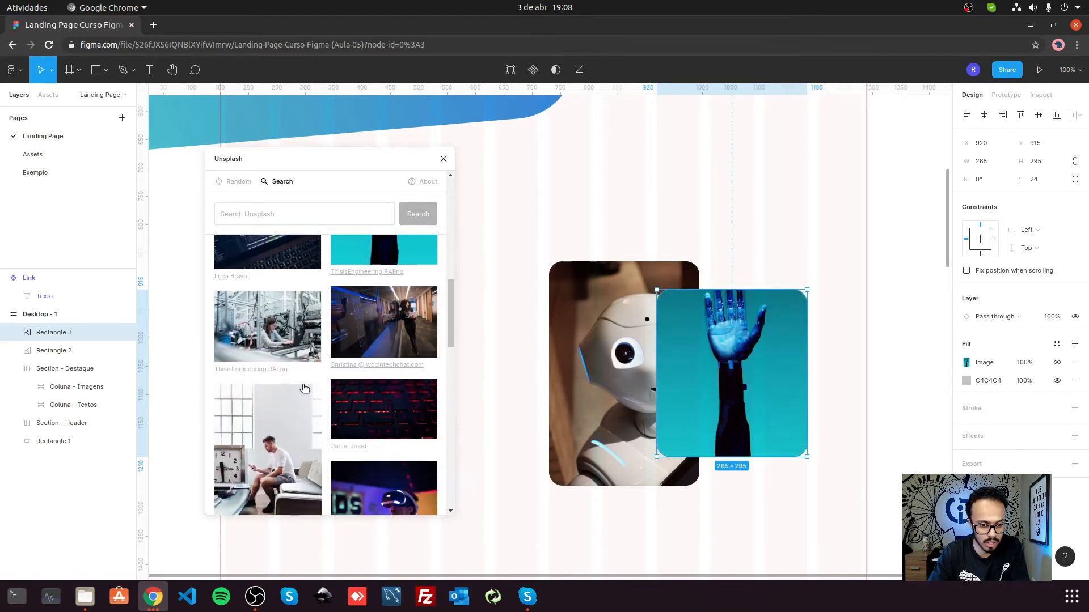
pyautogui.click(379, 336)
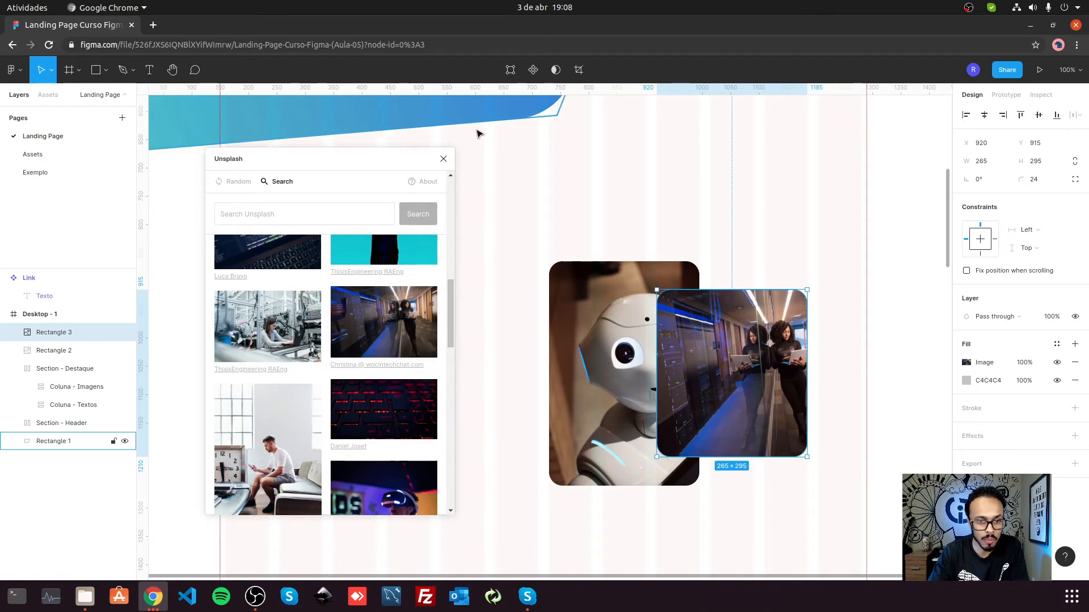
pyautogui.click(444, 160)
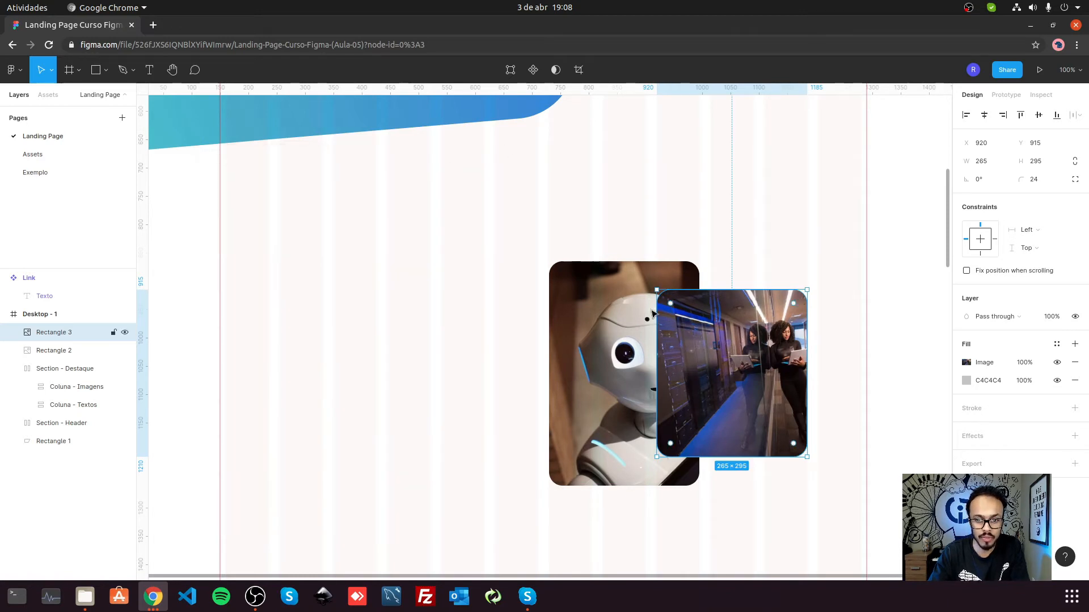
# Step: Group the two overlapping image rectangles and rename the group Position Absolute
pyautogui.keyDown('shift'); pyautogui.click(586, 346); pyautogui.keyUp('shift')
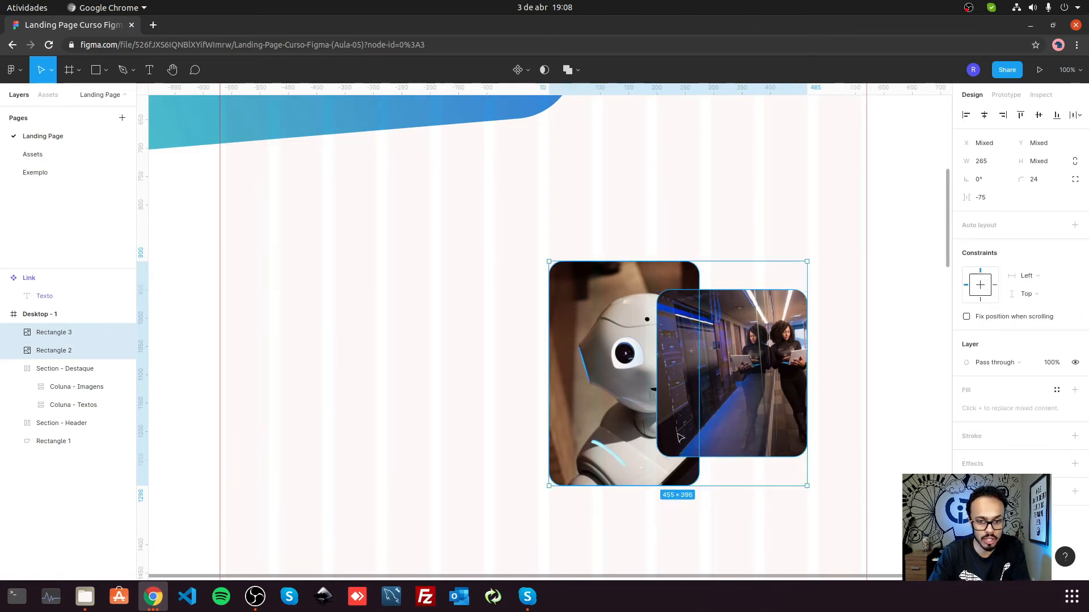
pyautogui.scroll(7, 595, 367)
pyautogui.scroll(-7, 594, 368)
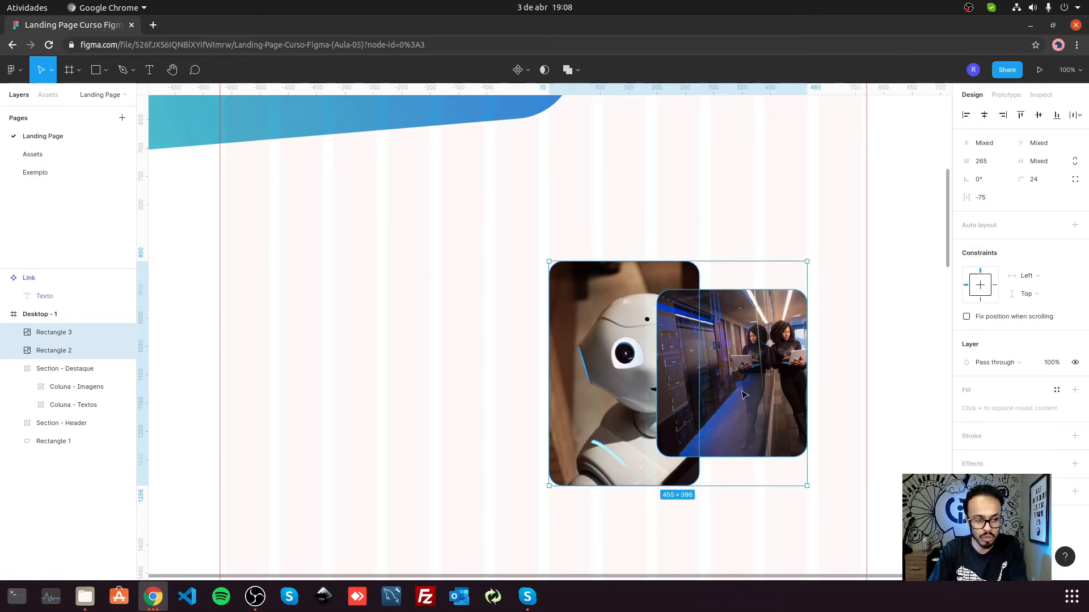
pyautogui.hotkey('ctrl', 'g')
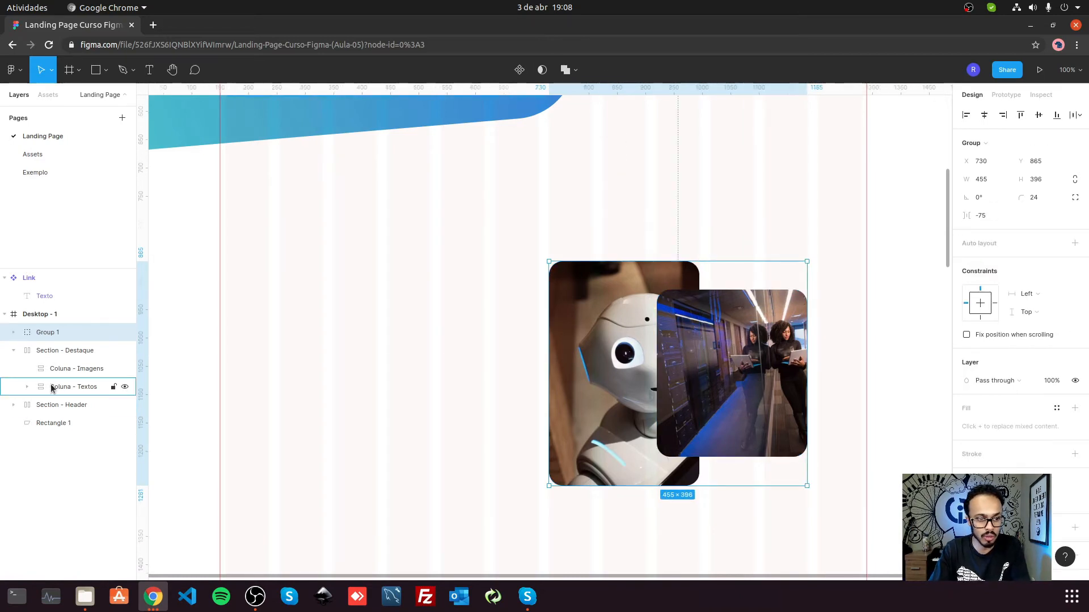
pyautogui.doubleClick(50, 333)
pyautogui.write('Posi')
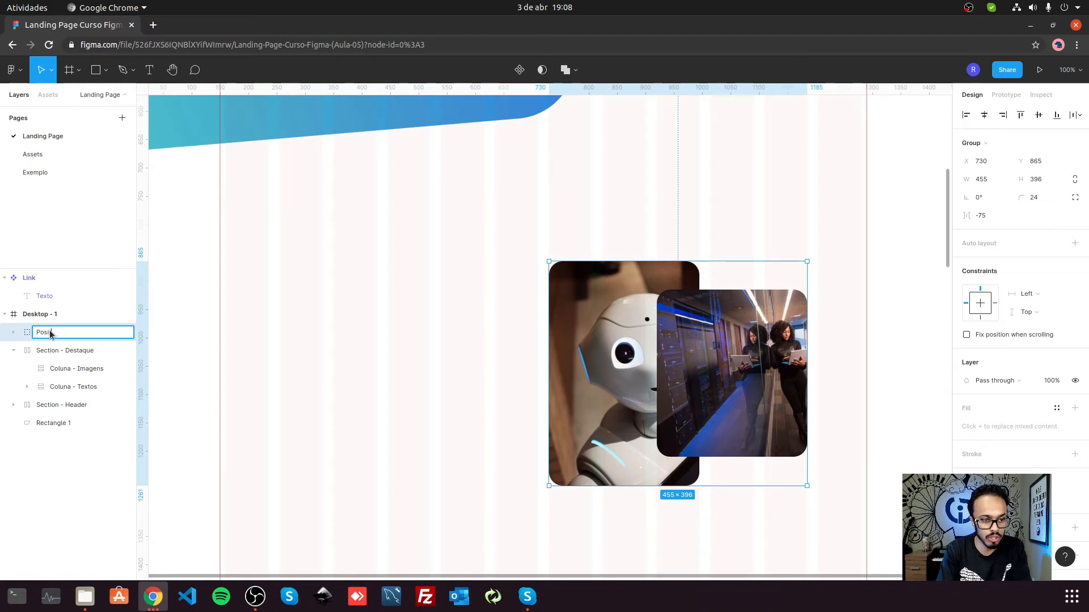
pyautogui.write('tion Absolute')
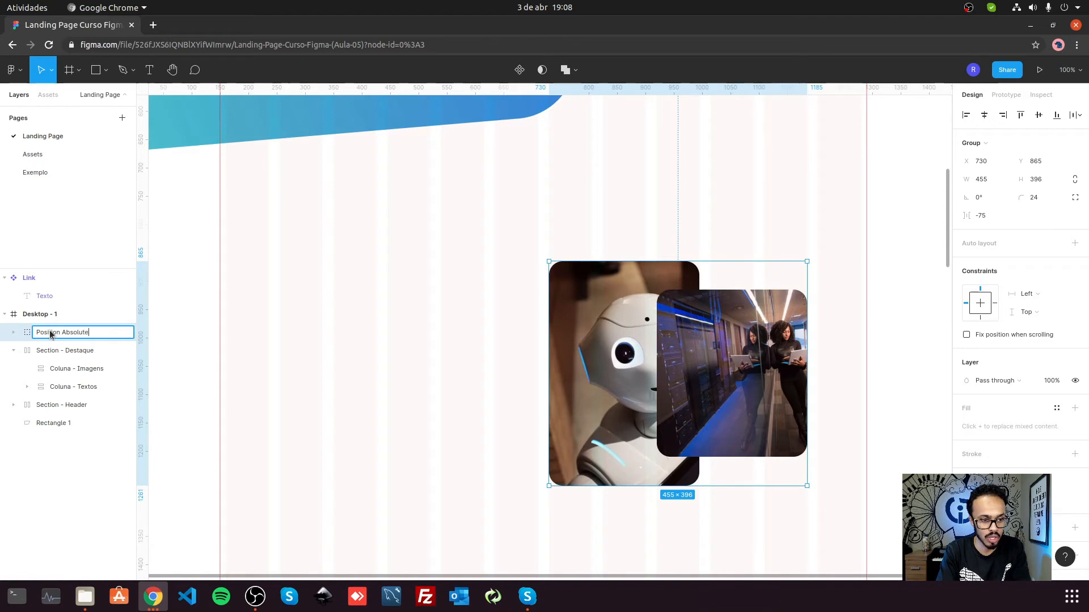
pyautogui.press('Return')
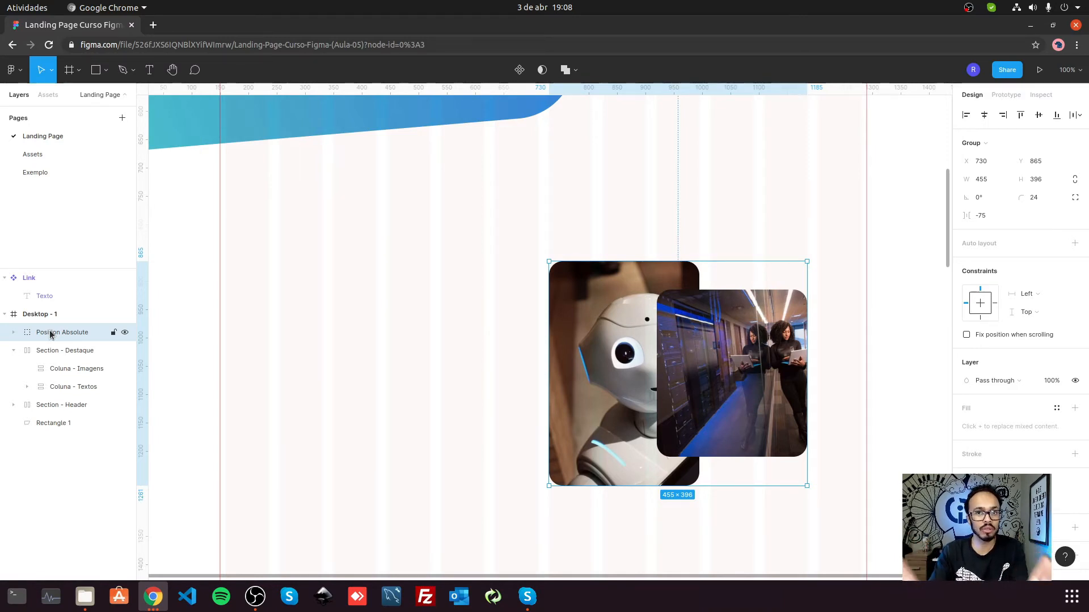
# Step: Move the Position Absolute group up into the hero section and nest it inside the Coluna - Imagens frame
pyautogui.scroll(-5, 579, 255)
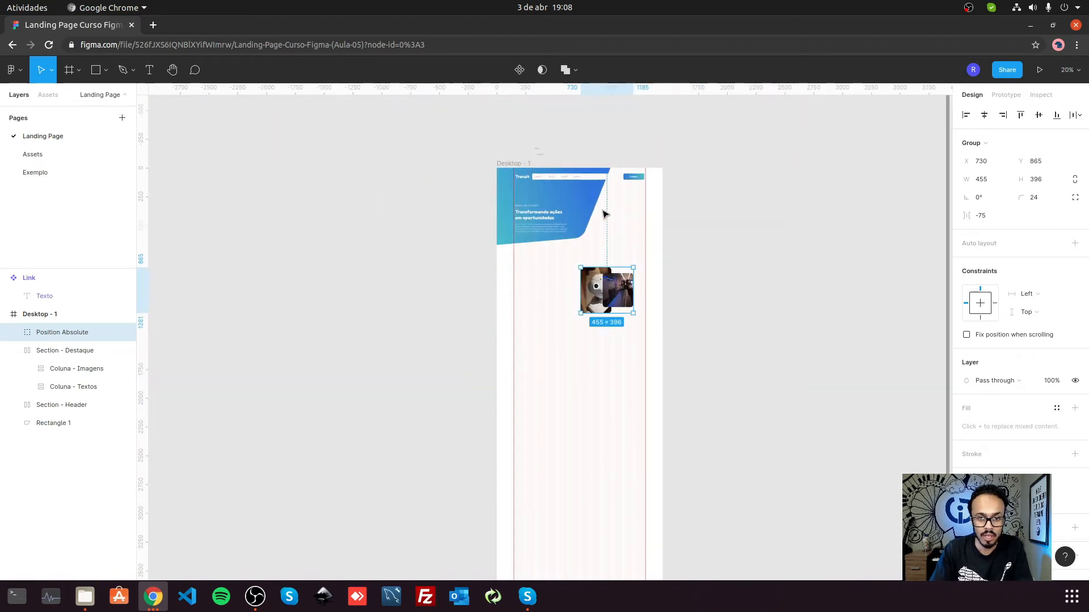
pyautogui.scroll(4, 581, 191)
pyautogui.moveTo(594, 491); pyautogui.dragTo(601, 262)
pyautogui.scroll(1, 554, 241)
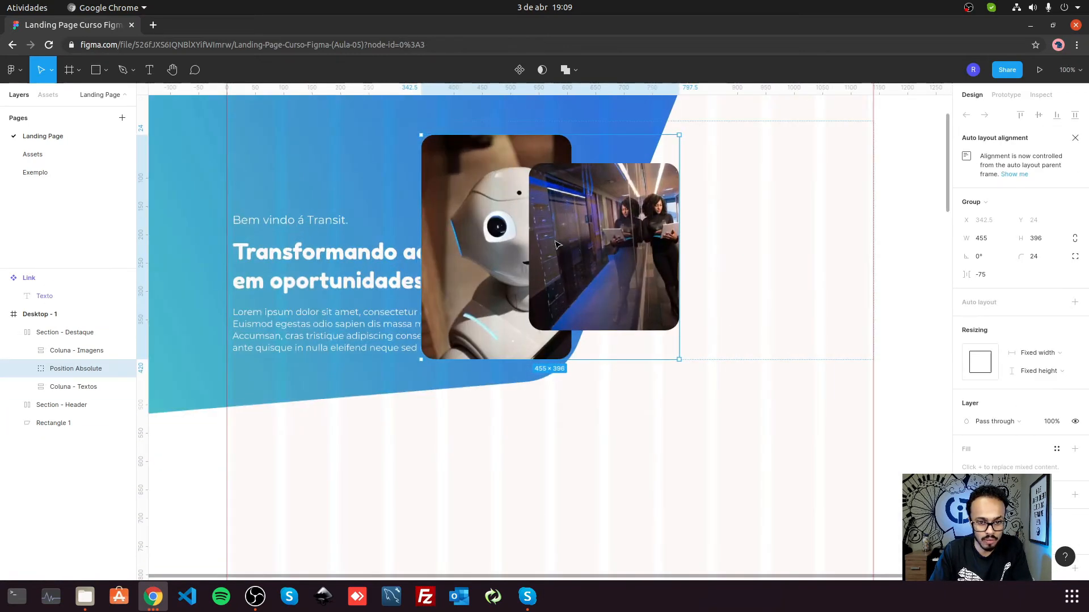
pyautogui.moveTo(52, 371); pyautogui.dragTo(78, 356)
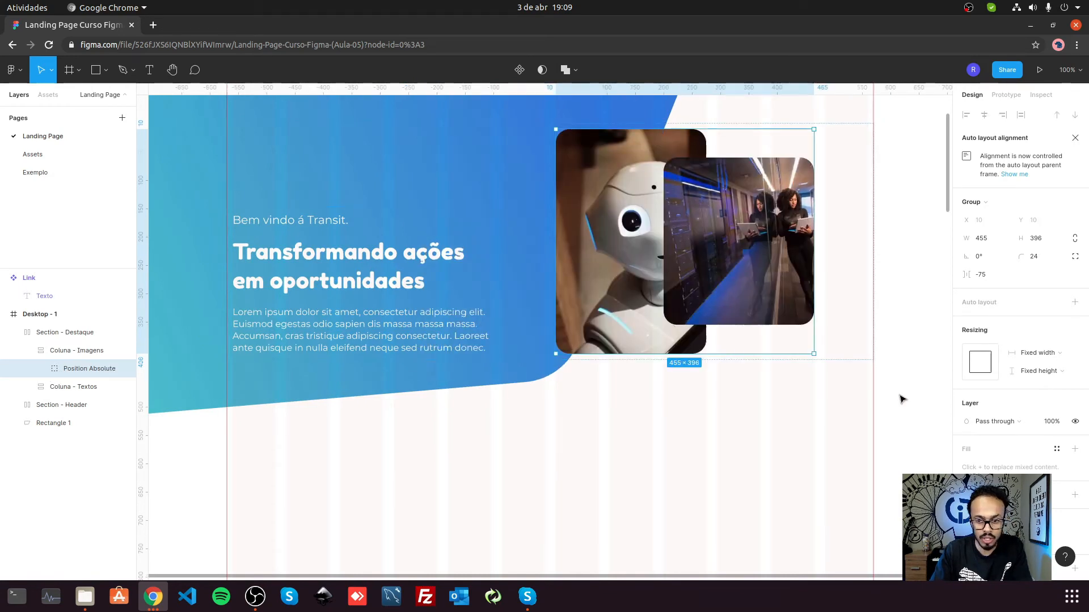
pyautogui.click(902, 399)
# Step: Examine the hero section on the Exemplo page for comparison and return to the Landing Page page
pyautogui.scroll(3, 902, 399)
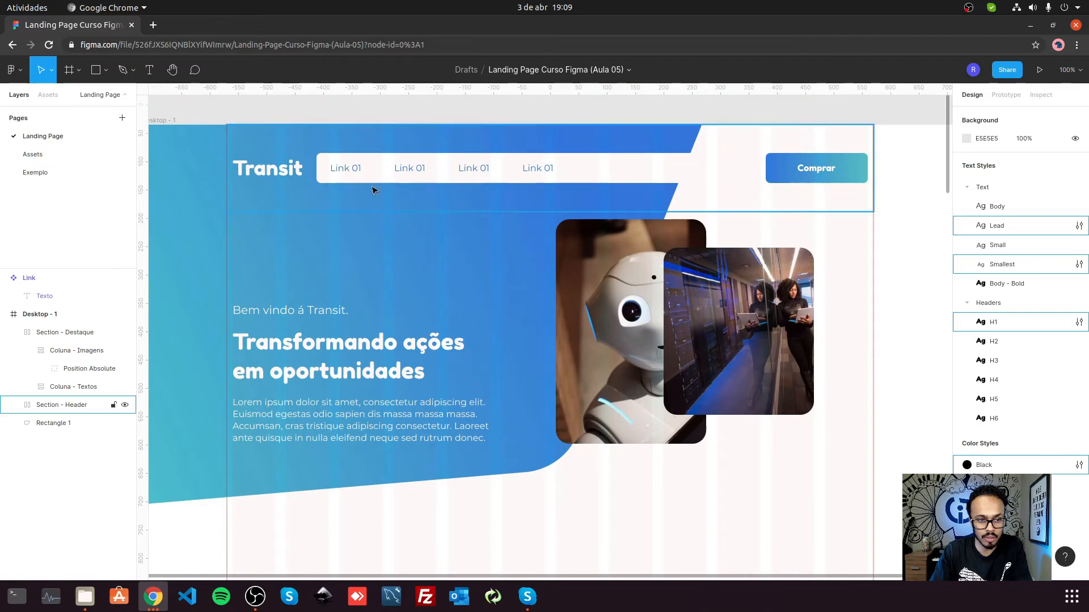
pyautogui.click(36, 172)
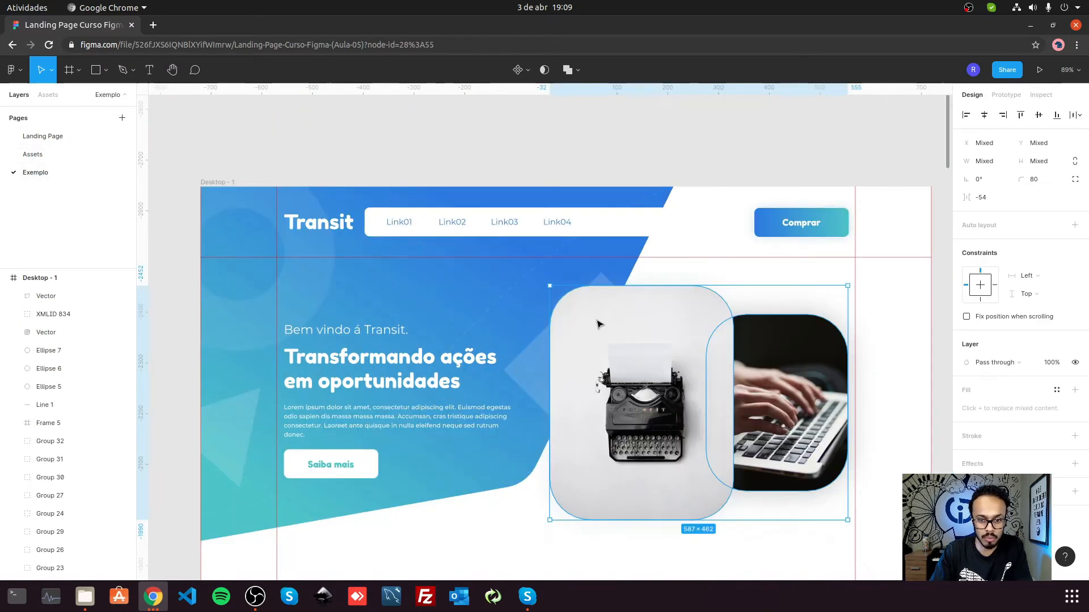
pyautogui.scroll(-2, 626, 260)
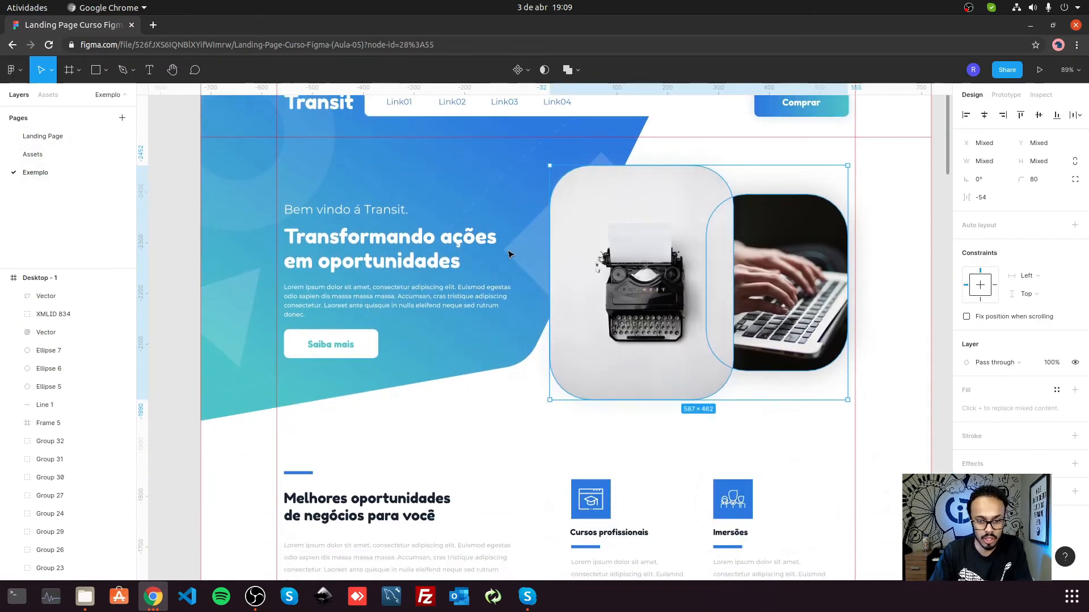
pyautogui.click(43, 136)
# Step: Stretch the Section - Destaque frame to a height of 460 and set its top and bottom padding to 40
pyautogui.click(475, 253)
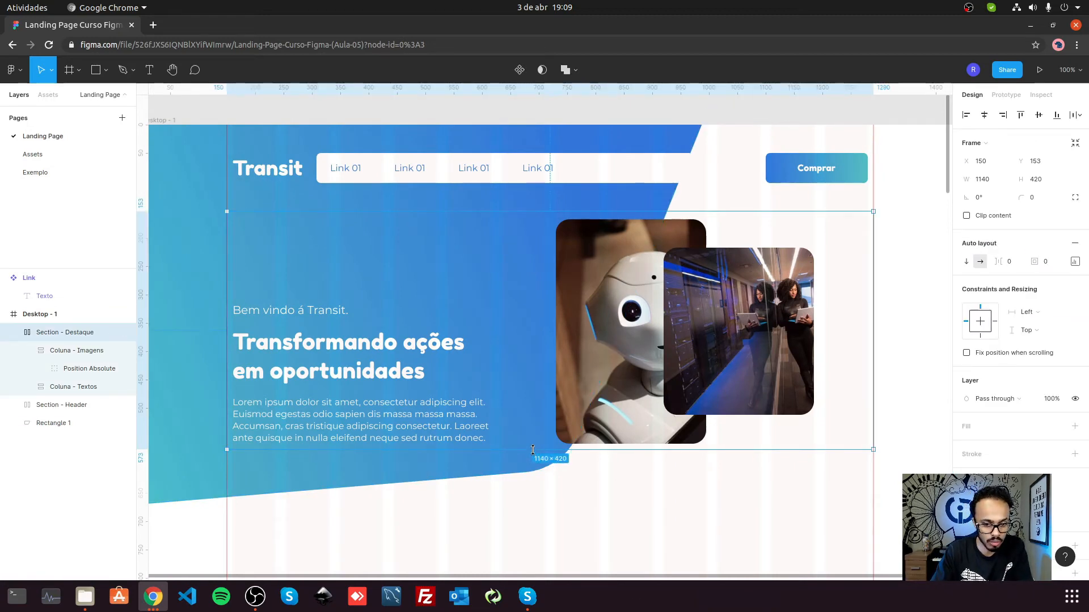
pyautogui.moveTo(533, 450); pyautogui.dragTo(540, 472)
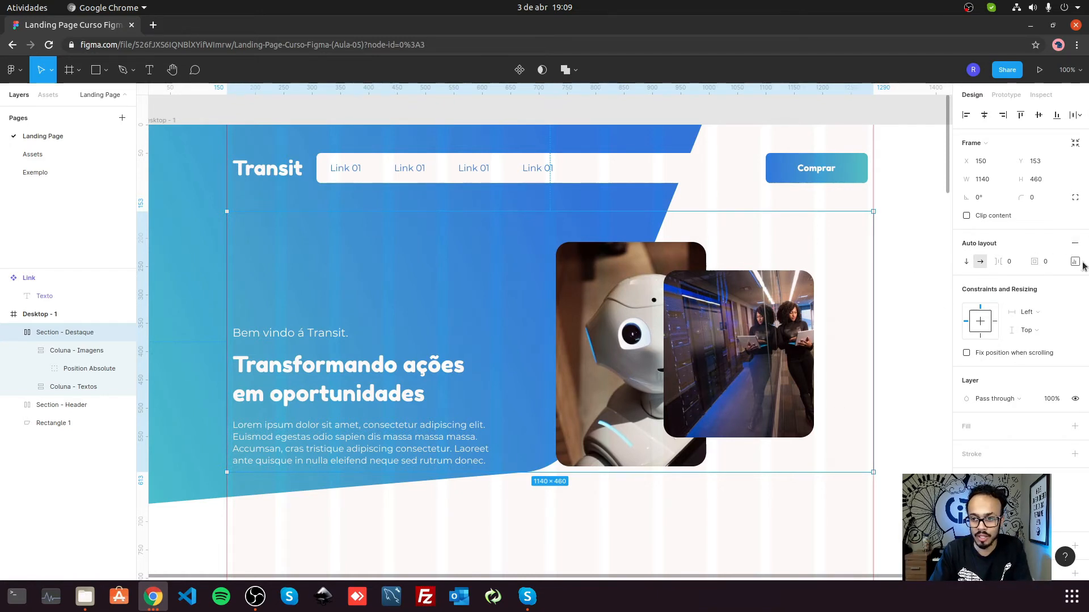
pyautogui.click(1074, 262)
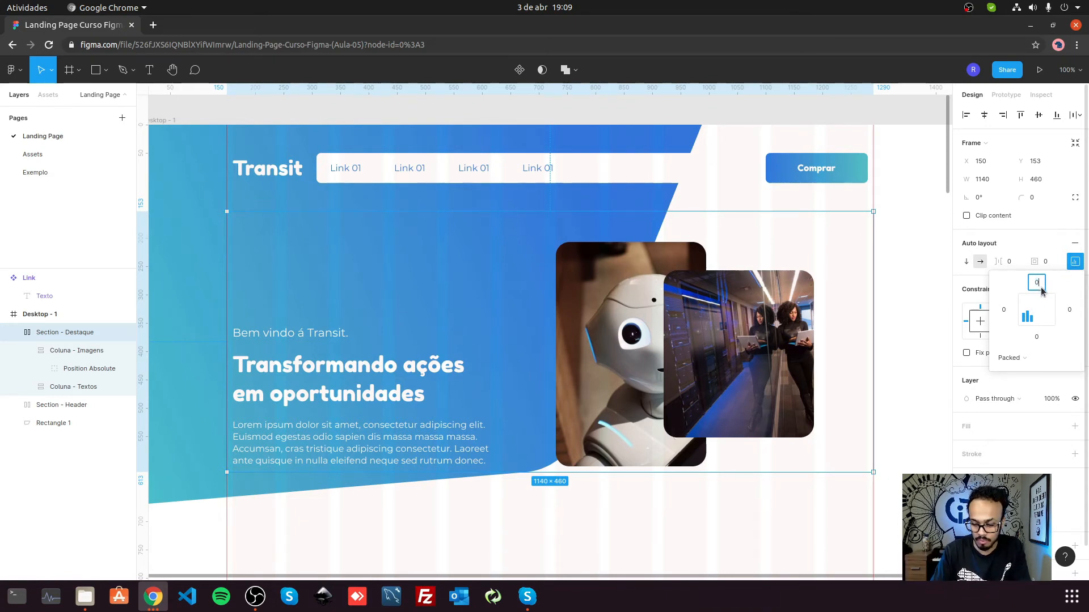
pyautogui.press('Tab')
pyautogui.press('Tab')
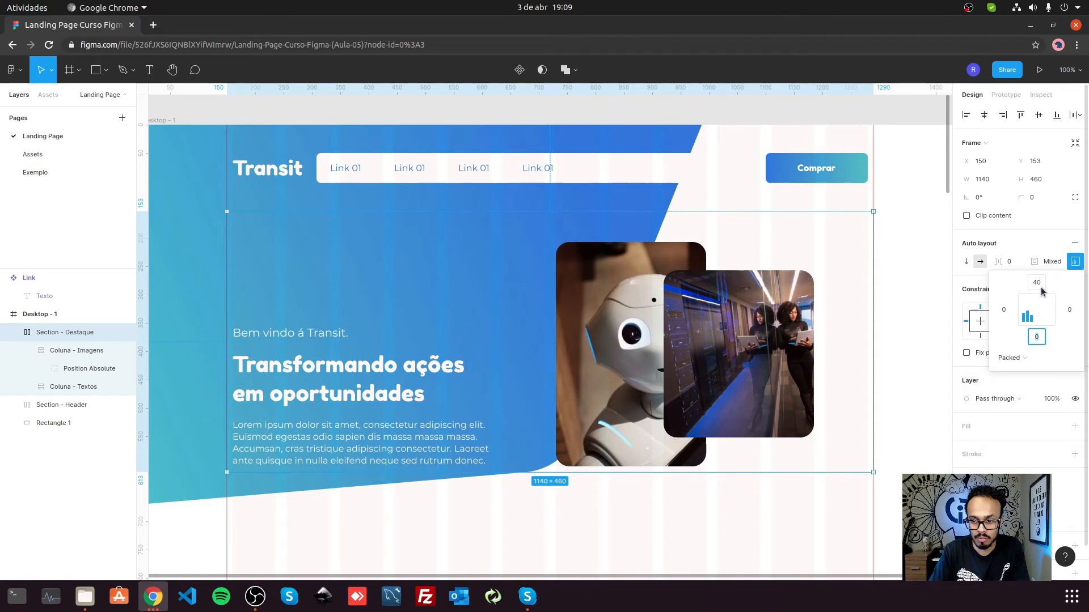
pyautogui.write('40')
pyautogui.press('Tab')
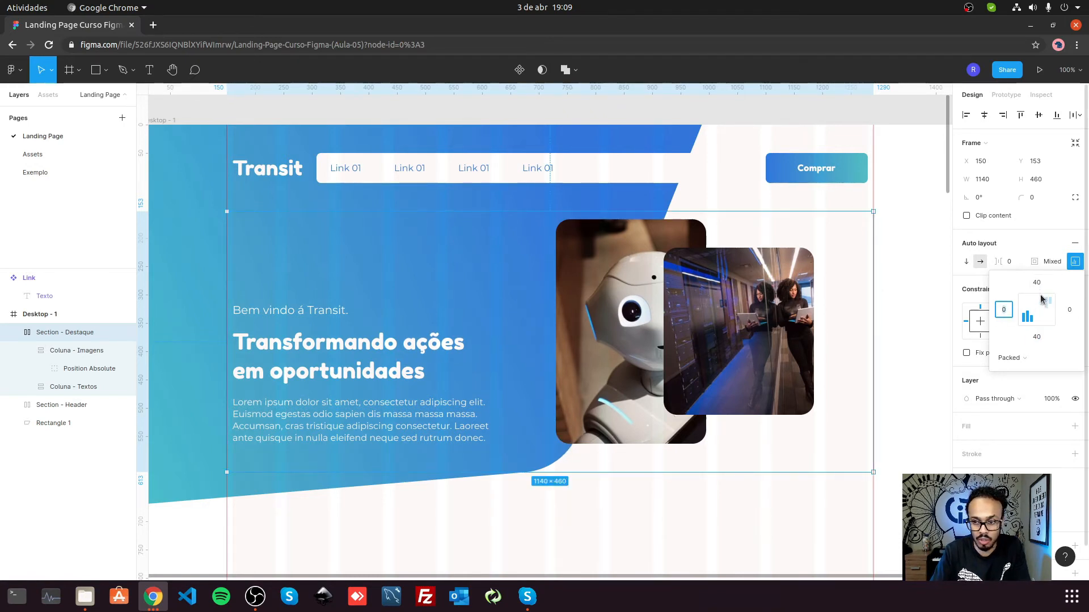
# Step: Set the vertical resizing of the Section - Destaque frame to Hug contents
pyautogui.click(56, 350)
pyautogui.click(42, 335)
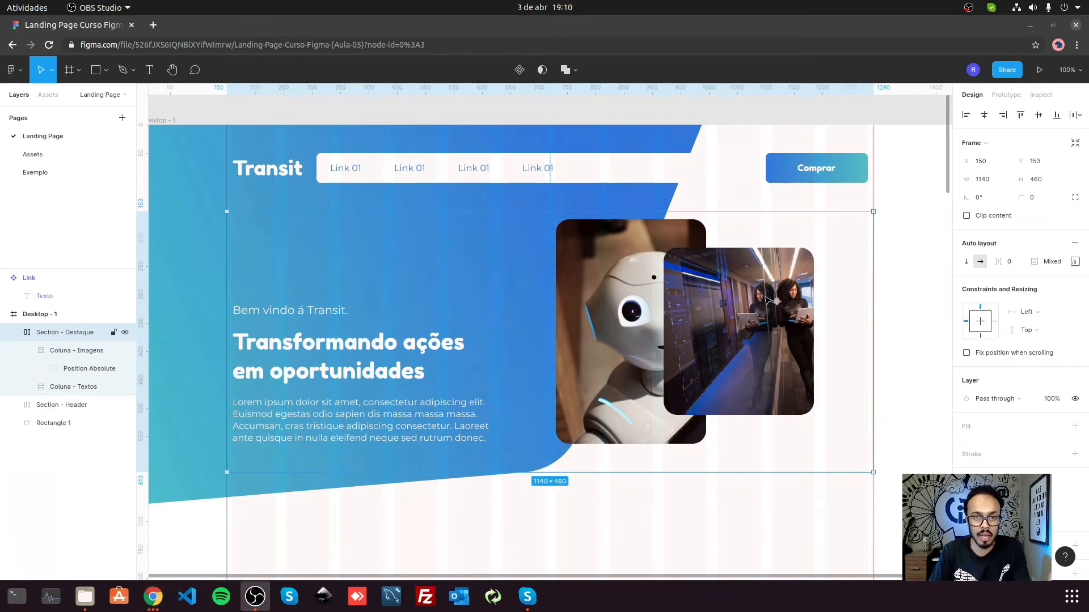
pyautogui.click(1042, 336)
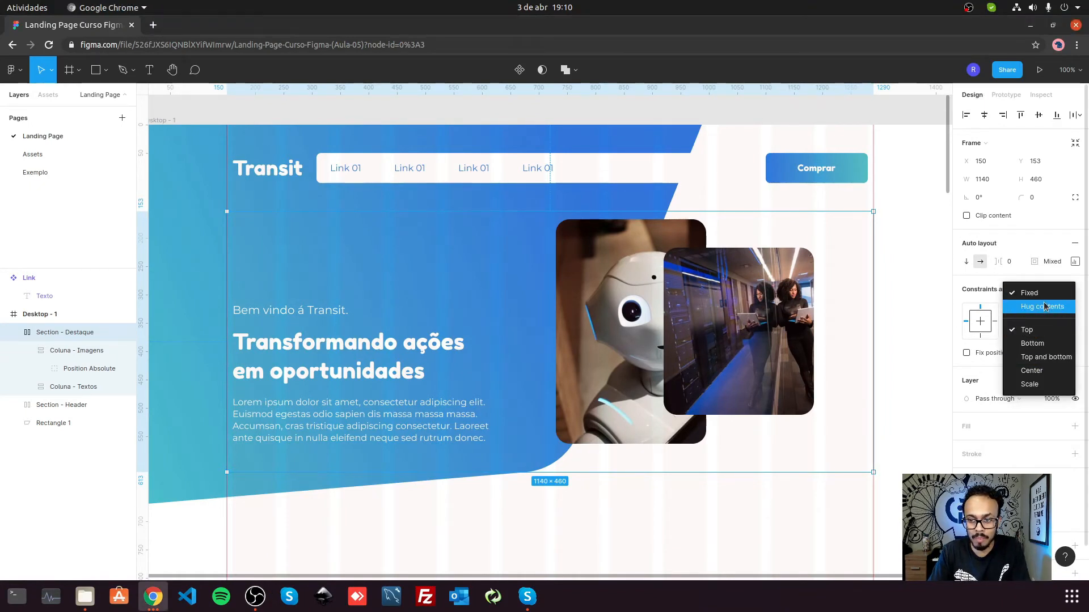
pyautogui.click(1045, 307)
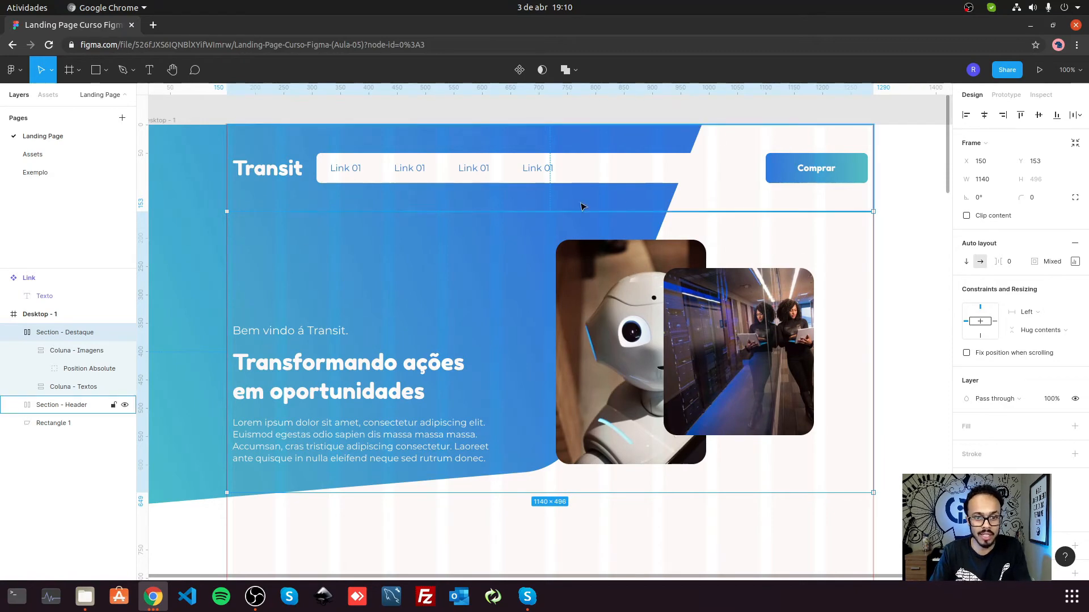
# Step: Review the whole hero area and select the Section - Header frame
pyautogui.scroll(3, 601, 227)
pyautogui.scroll(-5, 602, 227)
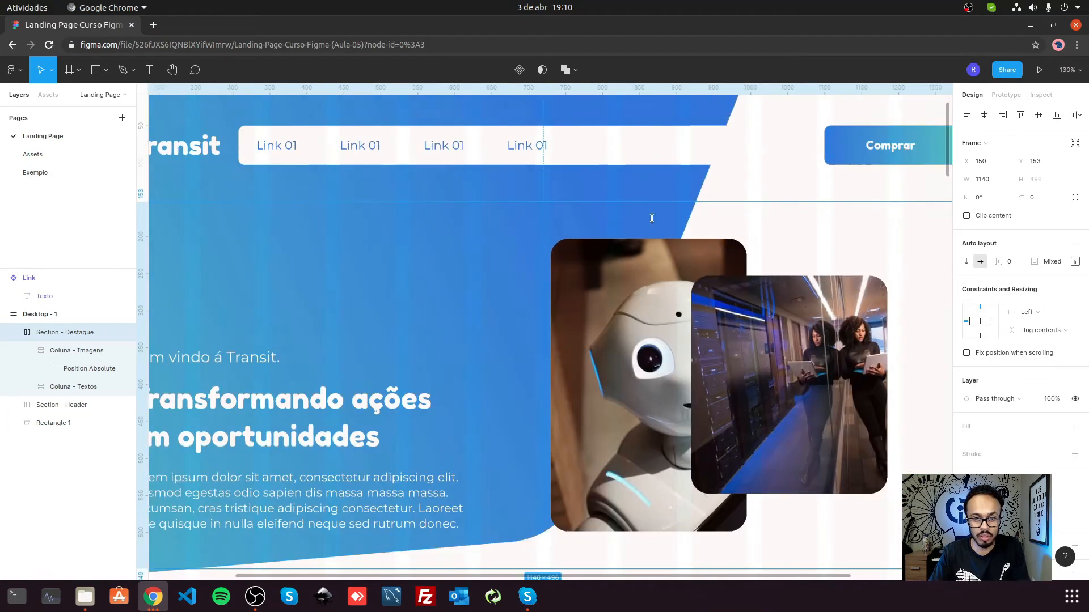
pyautogui.click(426, 131)
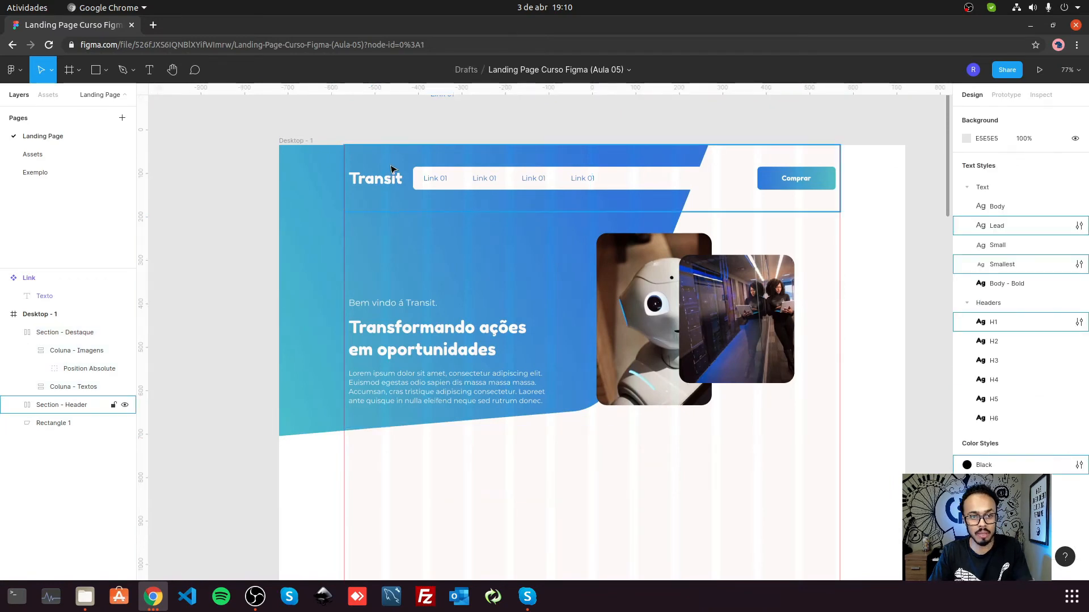
pyautogui.click(391, 169)
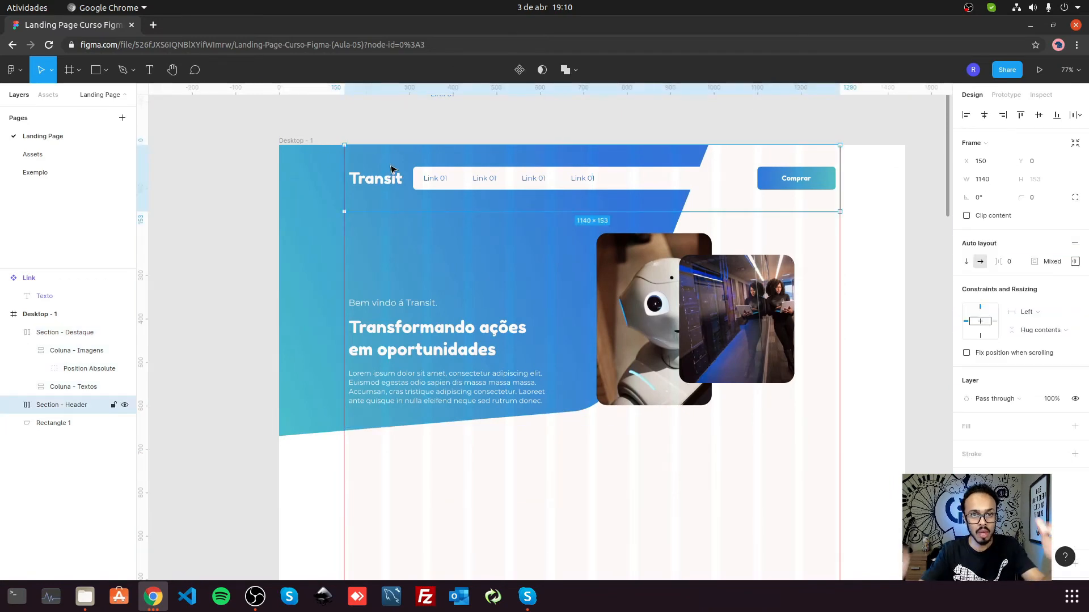
# Step: Move the gradient background shape, Rectangle 1, slightly left and down behind the hero section
pyautogui.click(483, 227)
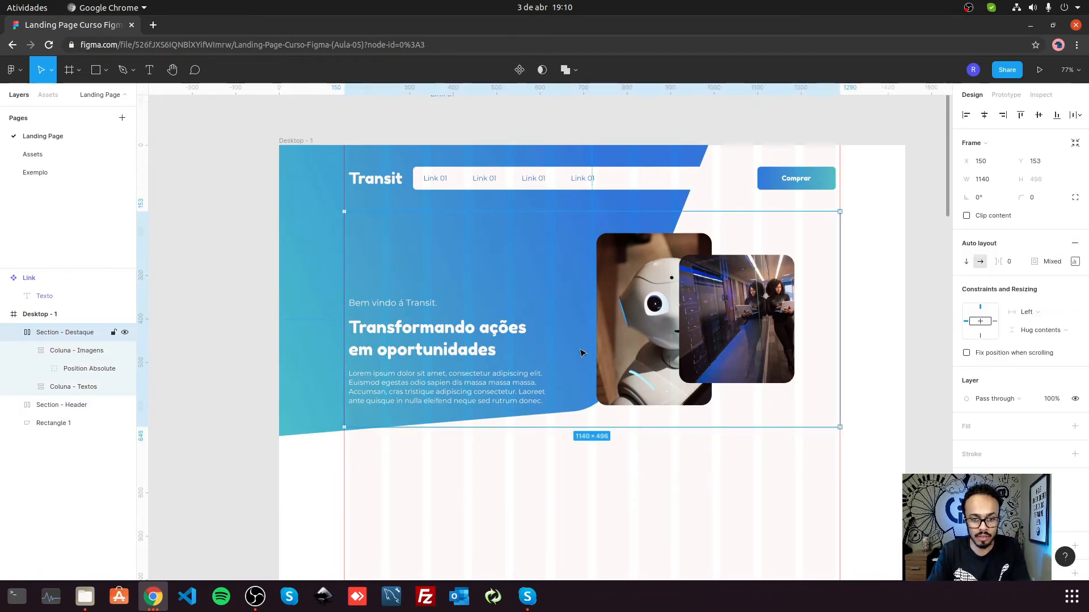
pyautogui.scroll(-1, 257, 282)
pyautogui.click(295, 300)
pyautogui.scroll(2, 314, 329)
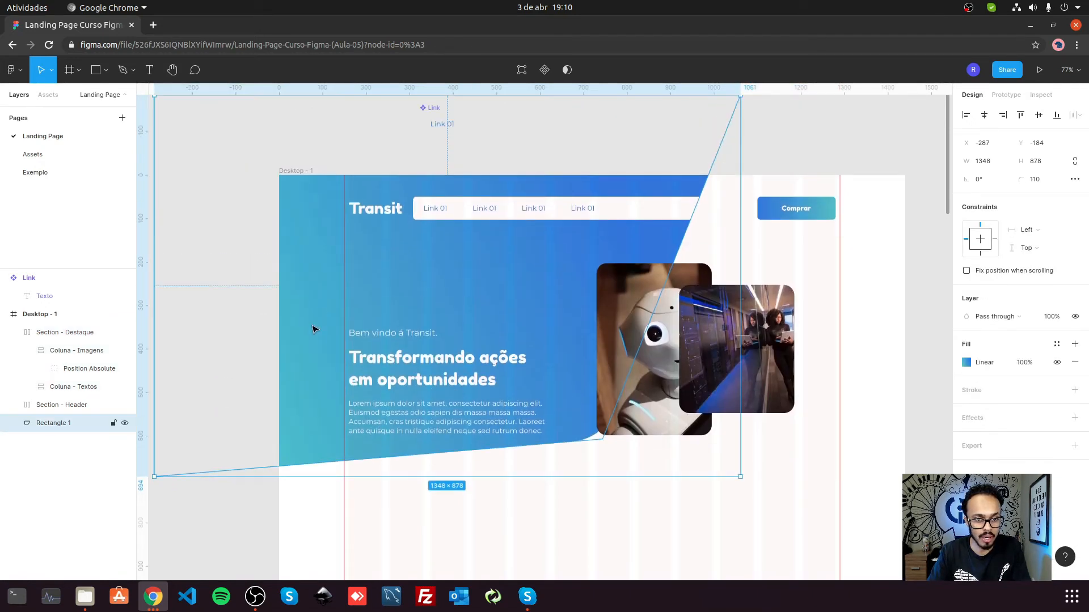
pyautogui.moveTo(316, 263)
pyautogui.mouseDown()
pyautogui.moveTo(311, 308)
pyautogui.moveTo(301, 278)
pyautogui.mouseUp()
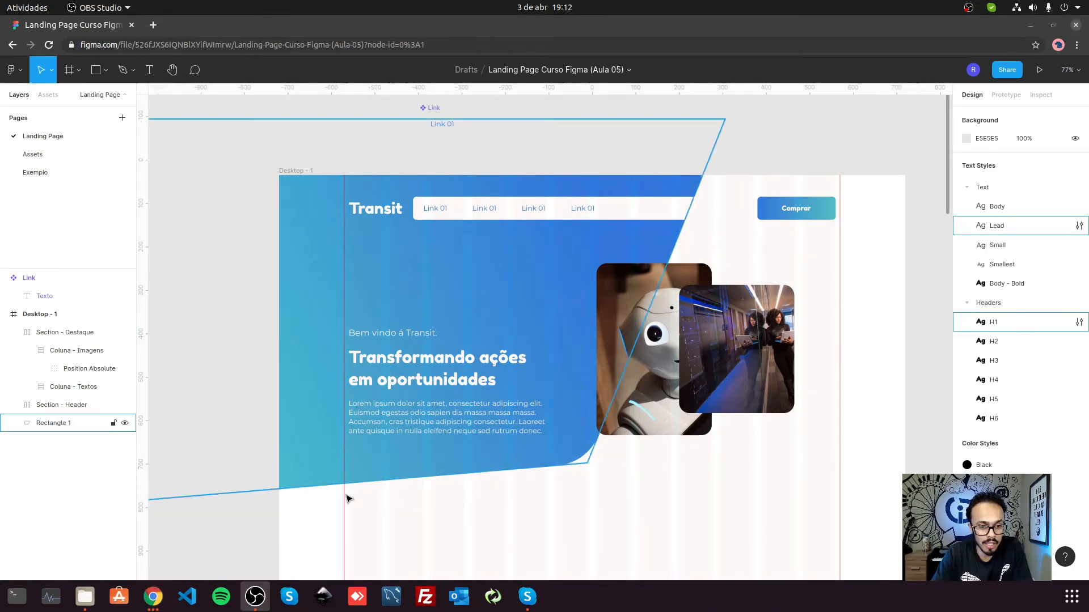
# Step: Copy the Btn Large - White button from the Assets page to the Landing Page page and place it outside the Desktop - 1 frame
pyautogui.click(43, 154)
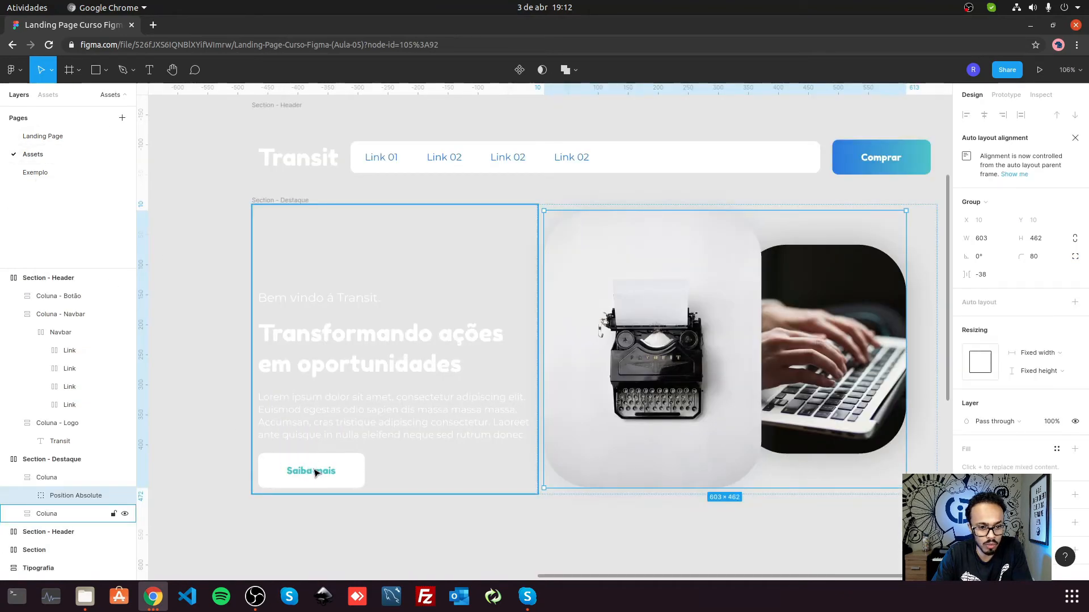
pyautogui.click(357, 469)
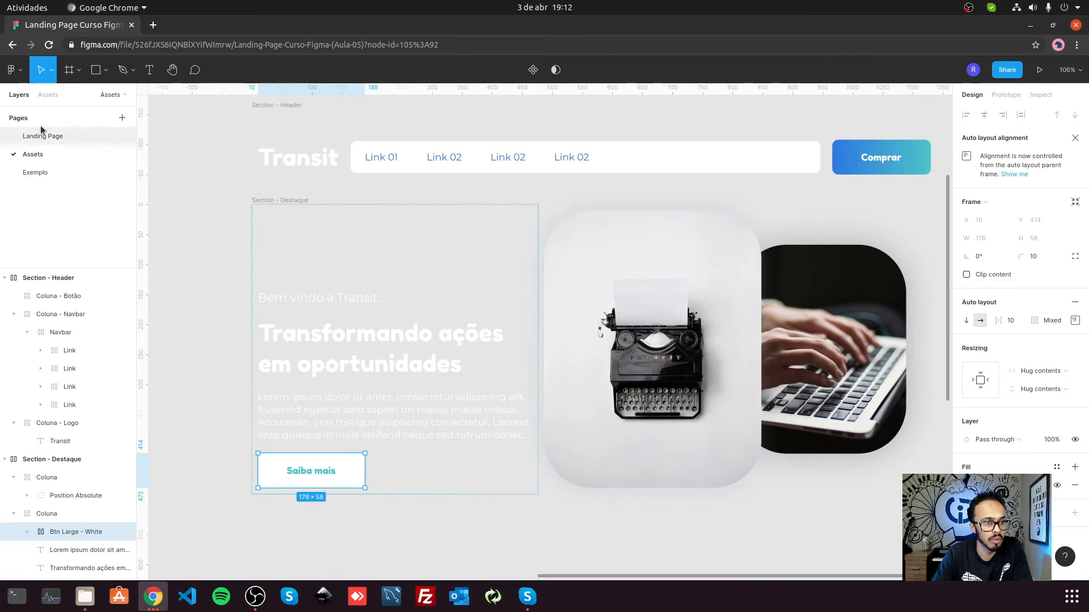
pyautogui.click(50, 98)
pyautogui.click(17, 94)
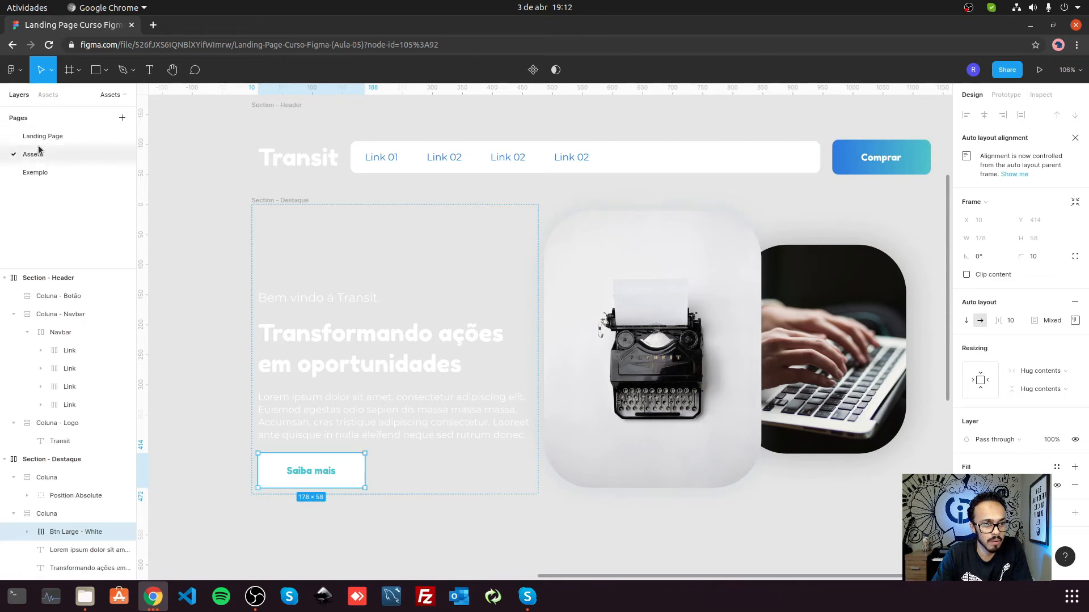
pyautogui.click(35, 138)
pyautogui.hotkey('ctrl', 'v')
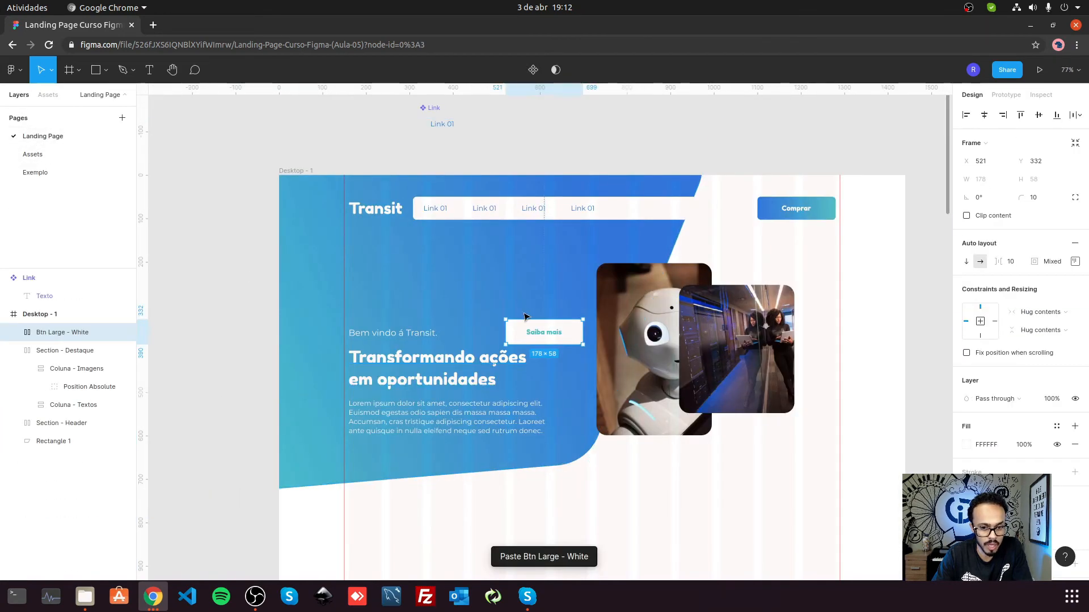
pyautogui.moveTo(520, 335); pyautogui.dragTo(198, 315)
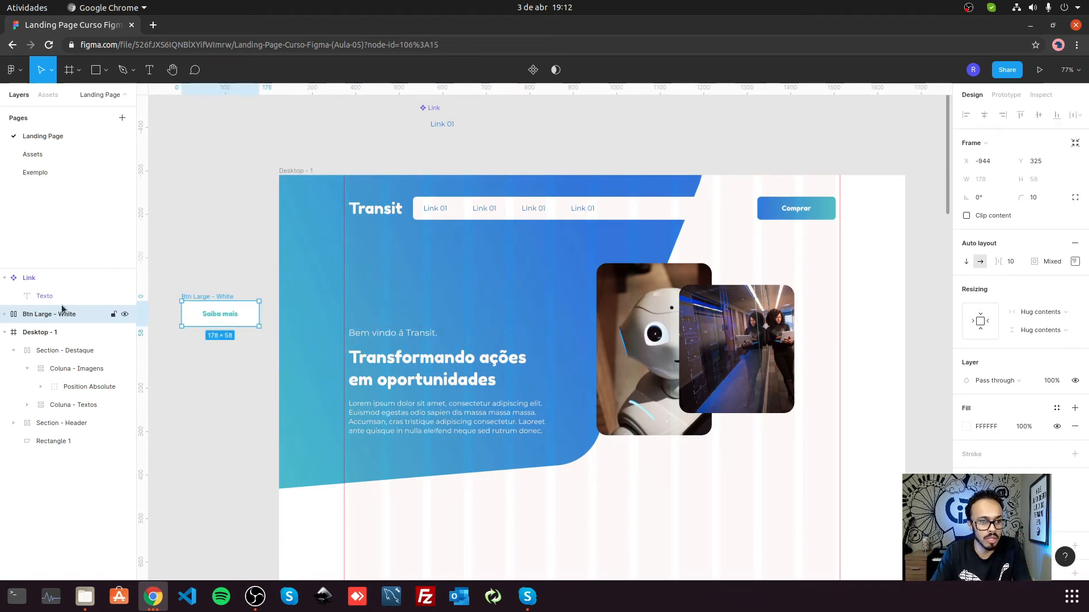
# Step: Check the Saiba mais button's auto layout padding and place the button below the paragraph in the Coluna - Textos column
pyautogui.click(7, 315)
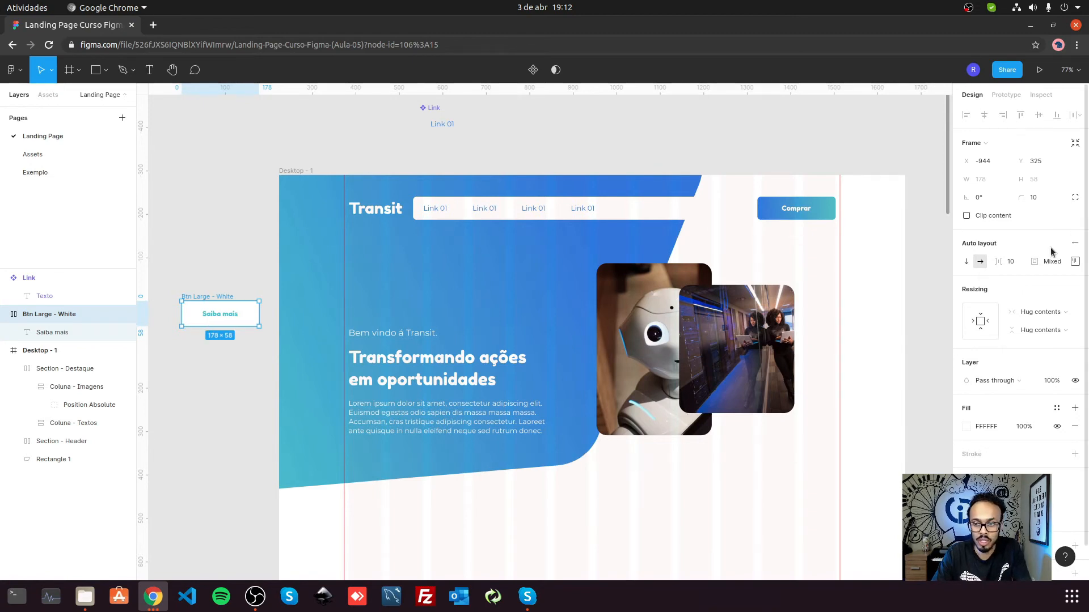
pyautogui.click(1074, 261)
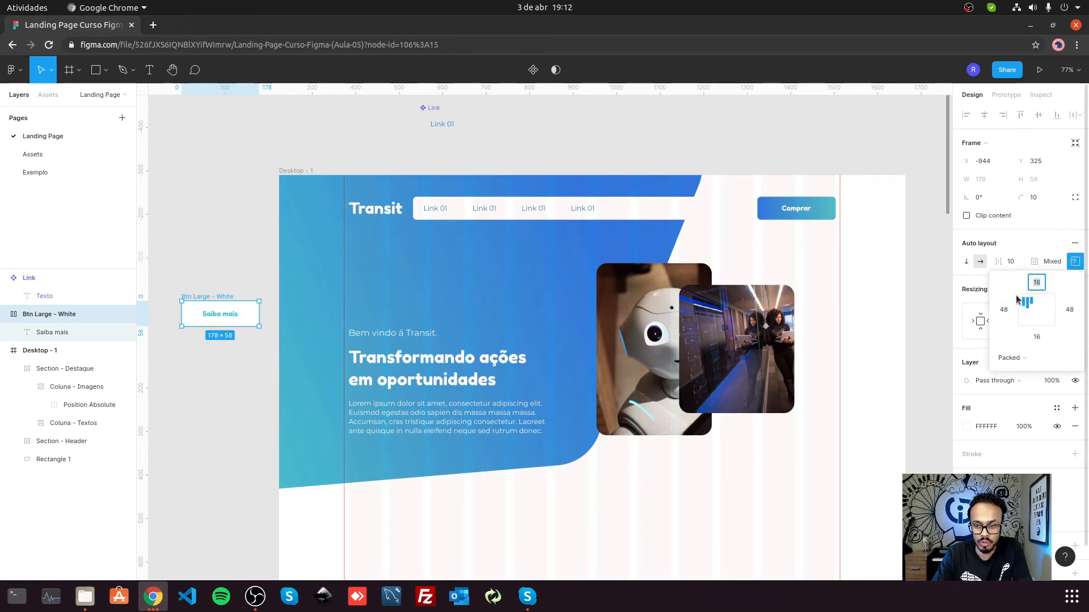
pyautogui.click(261, 232)
pyautogui.moveTo(202, 310); pyautogui.dragTo(371, 440)
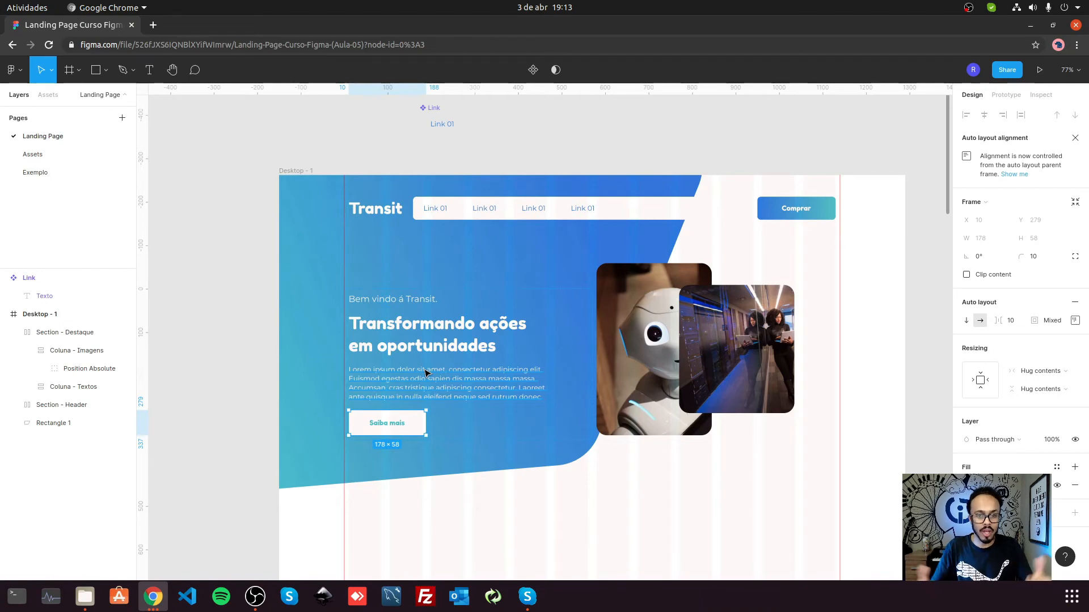
# Step: Set the corner radius of both hero photos, Rectangle 2 and Rectangle 3, to 36
pyautogui.scroll(-1, 420, 374)
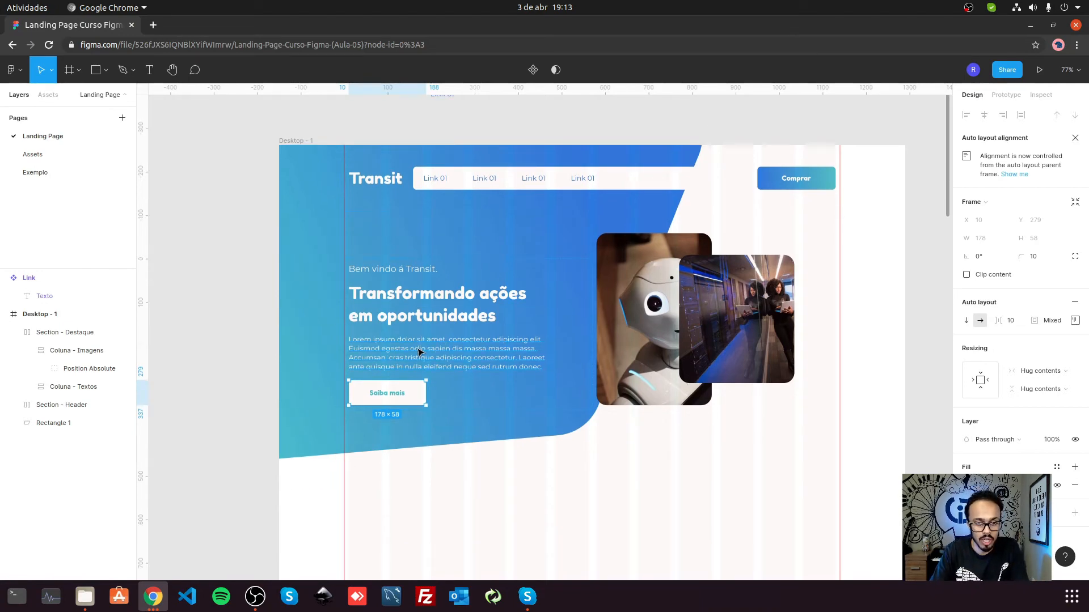
pyautogui.keyDown('ctrl'); pyautogui.scroll(5, 418, 351); pyautogui.keyUp('ctrl')
pyautogui.keyDown('ctrl'); pyautogui.scroll(-2, 418, 352); pyautogui.keyUp('ctrl')
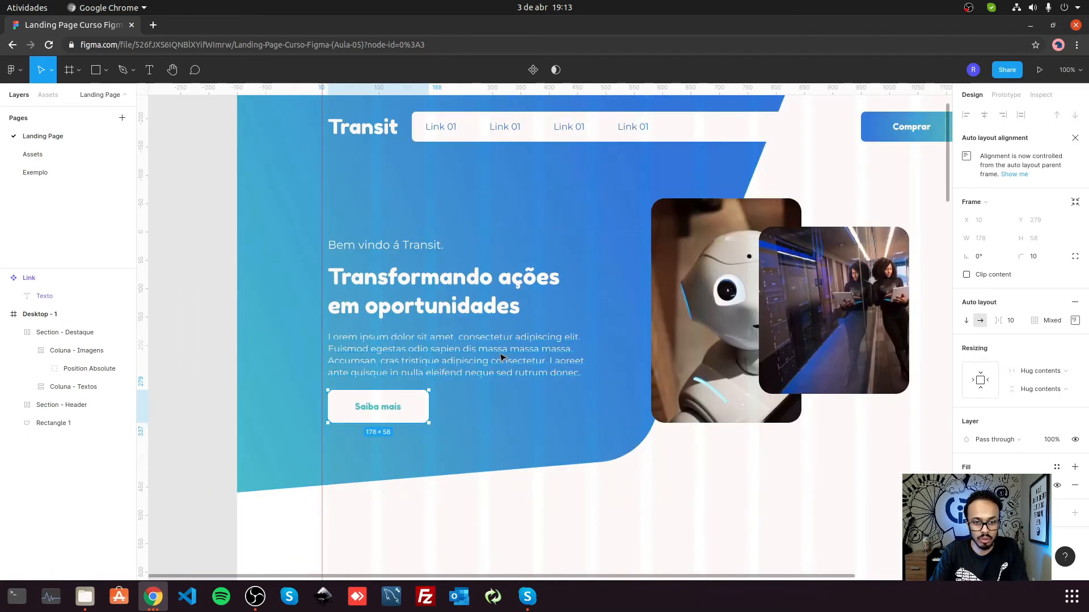
pyautogui.click(681, 347)
pyautogui.keyDown('ctrl'); pyautogui.scroll(-4, 689, 335); pyautogui.keyUp('ctrl')
pyautogui.keyDown('ctrl'); pyautogui.scroll(6, 401, 368); pyautogui.keyUp('ctrl')
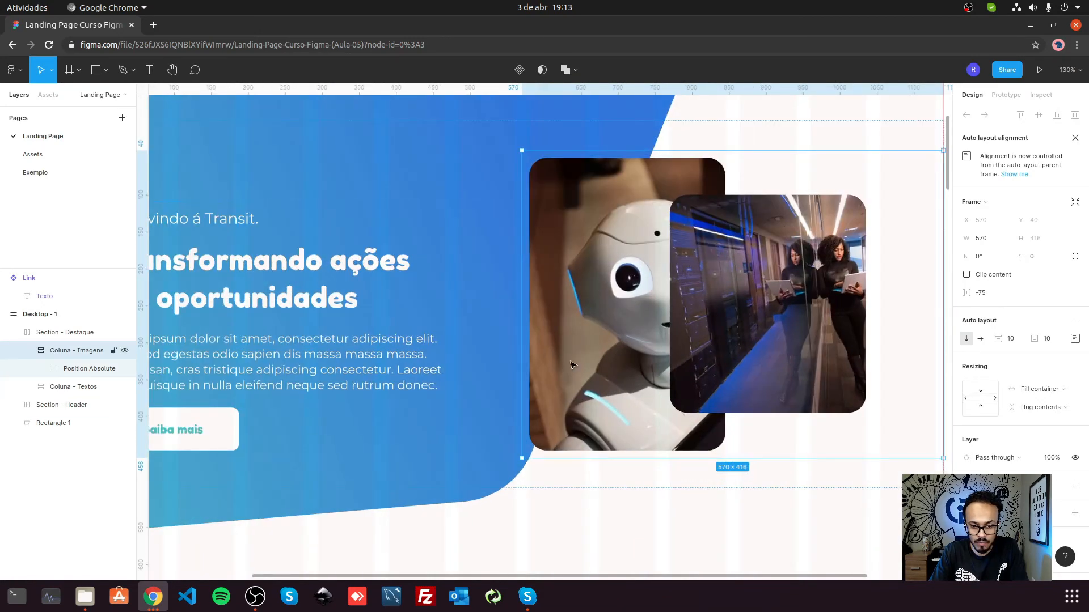
pyautogui.press('Escape')
pyautogui.keyDown('ctrl'); pyautogui.click(771, 254); pyautogui.keyUp('ctrl')
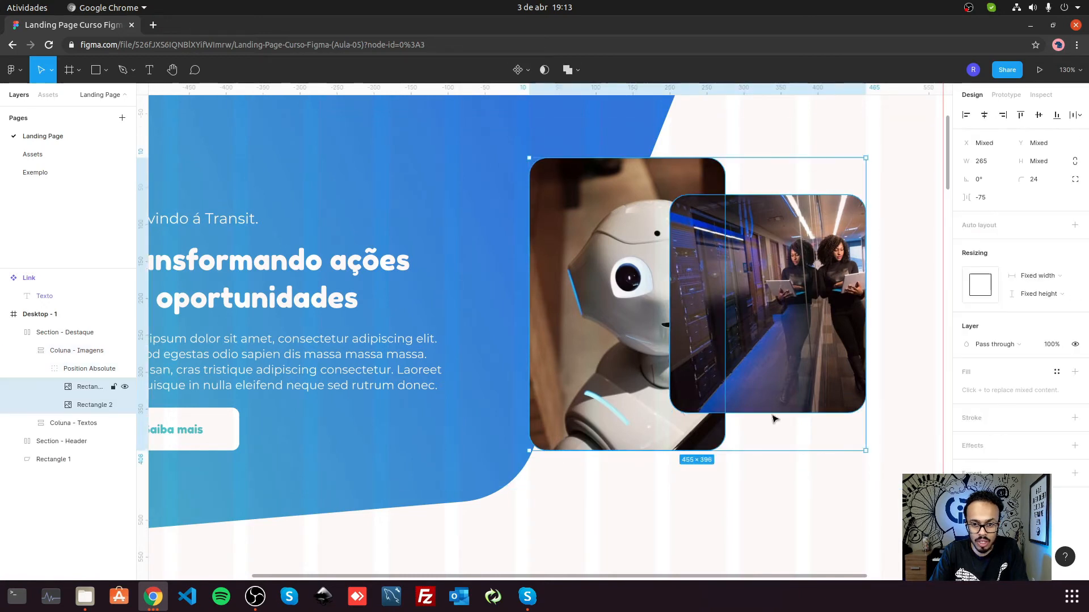
pyautogui.hotkey('ctrl', 'a')
pyautogui.click(1042, 180)
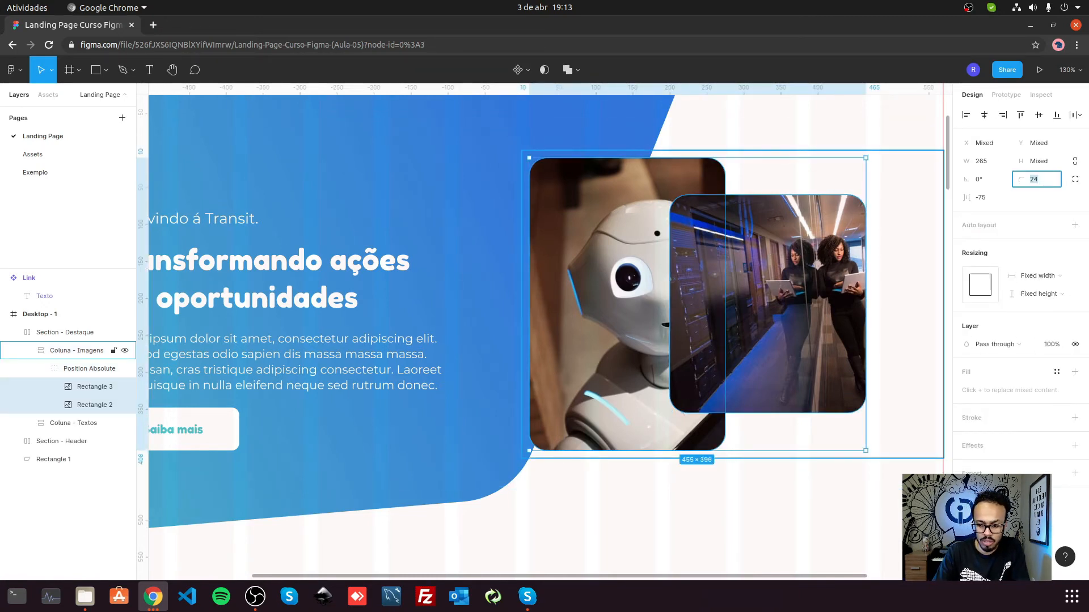
pyautogui.write('36')
pyautogui.press('Return')
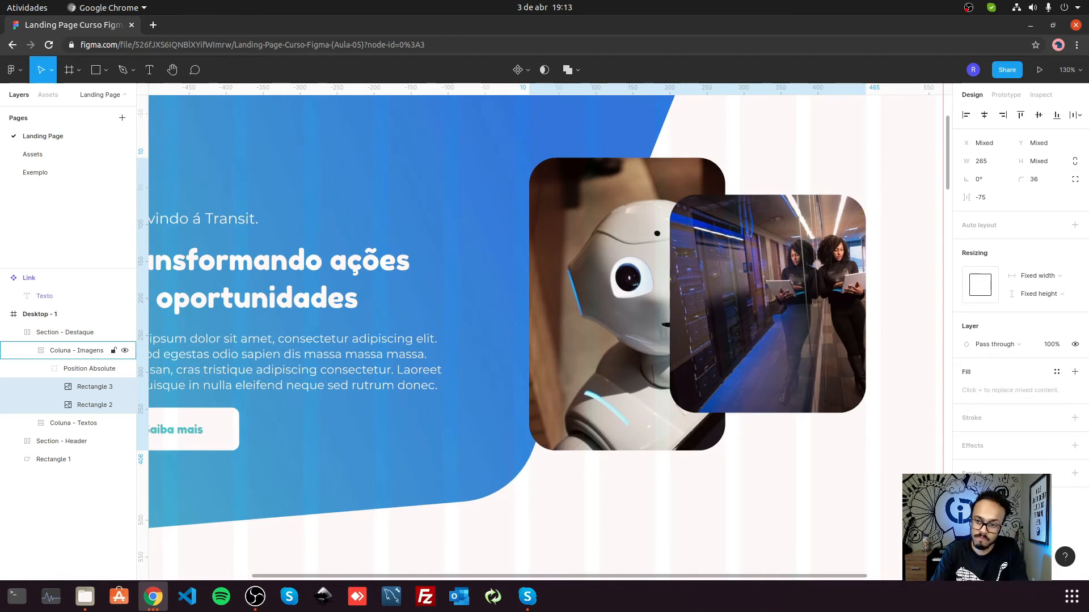
# Step: Add a drop shadow effect to both hero photos and open its settings
pyautogui.scroll(-3, 585, 390)
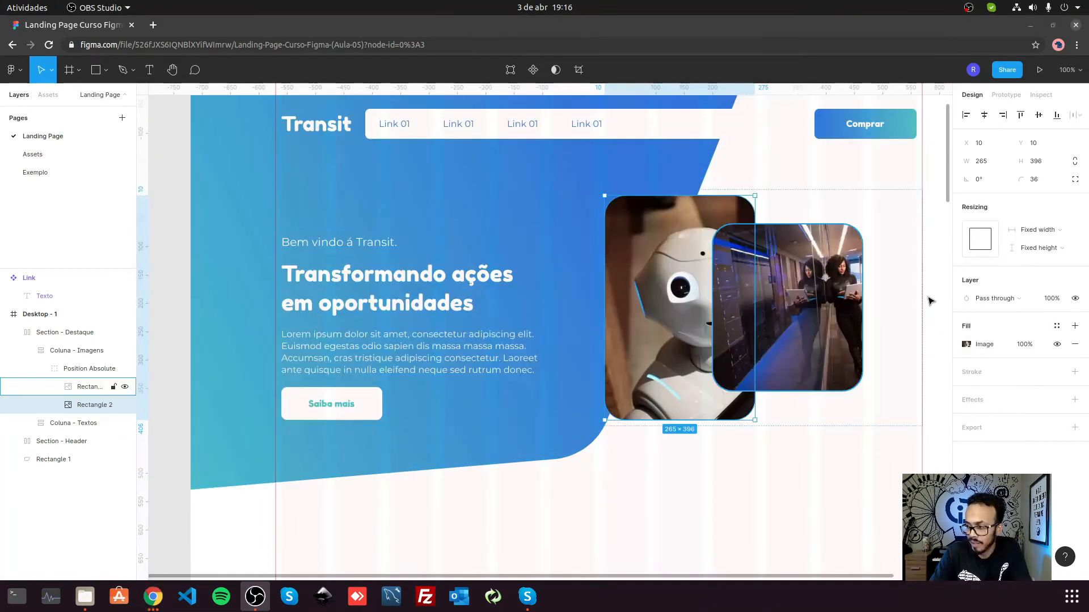
pyautogui.scroll(-1, 562, 241)
pyautogui.scroll(2, 657, 247)
pyautogui.click(823, 144)
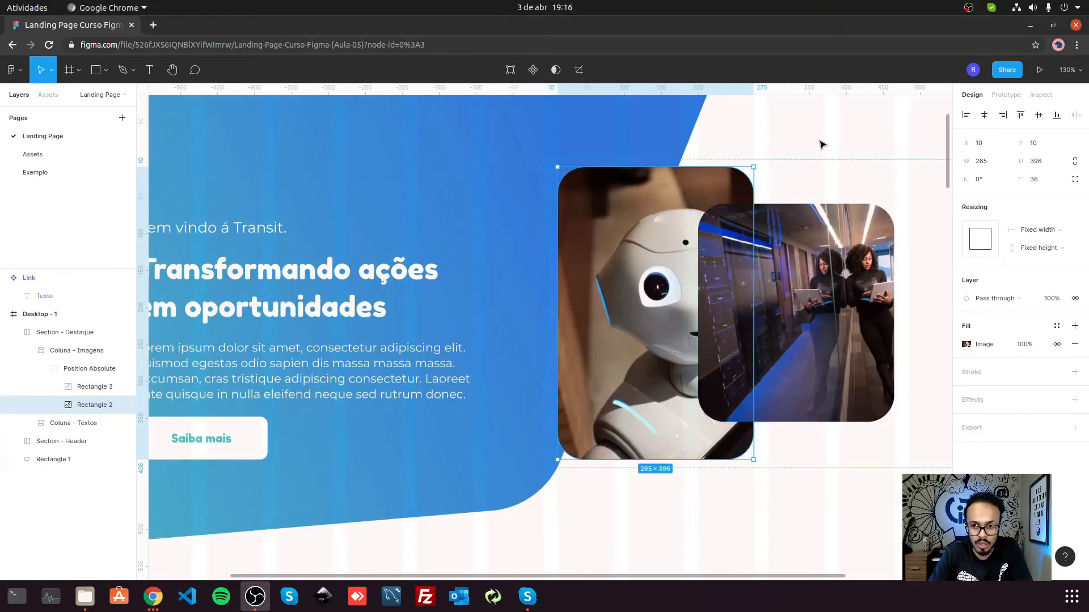
pyautogui.scroll(2, 675, 345)
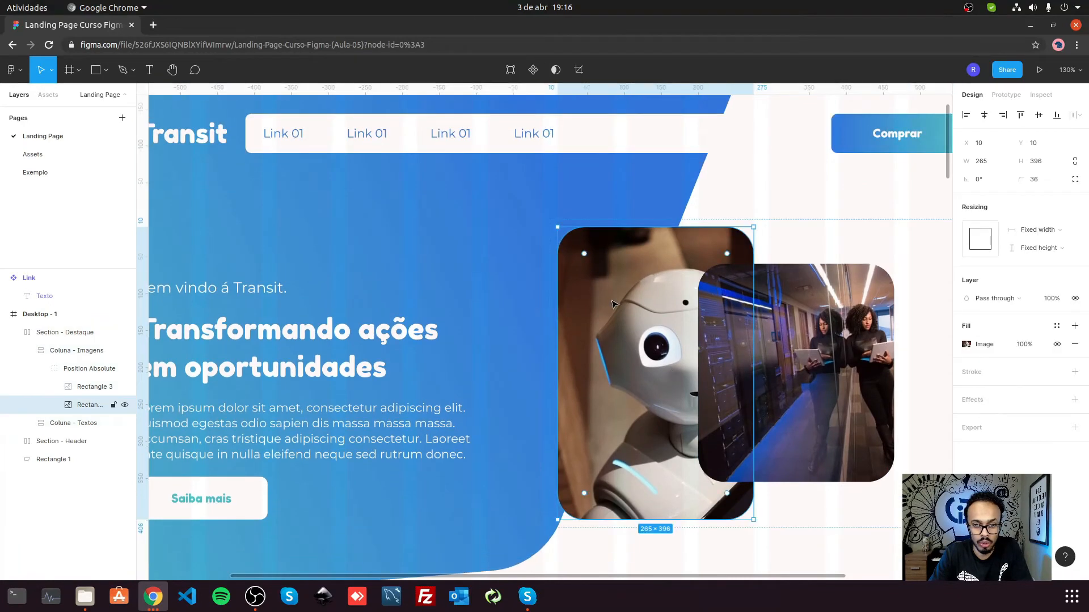
pyautogui.scroll(-2, 784, 285)
pyautogui.keyDown('shift'); pyautogui.click(787, 309); pyautogui.keyUp('shift')
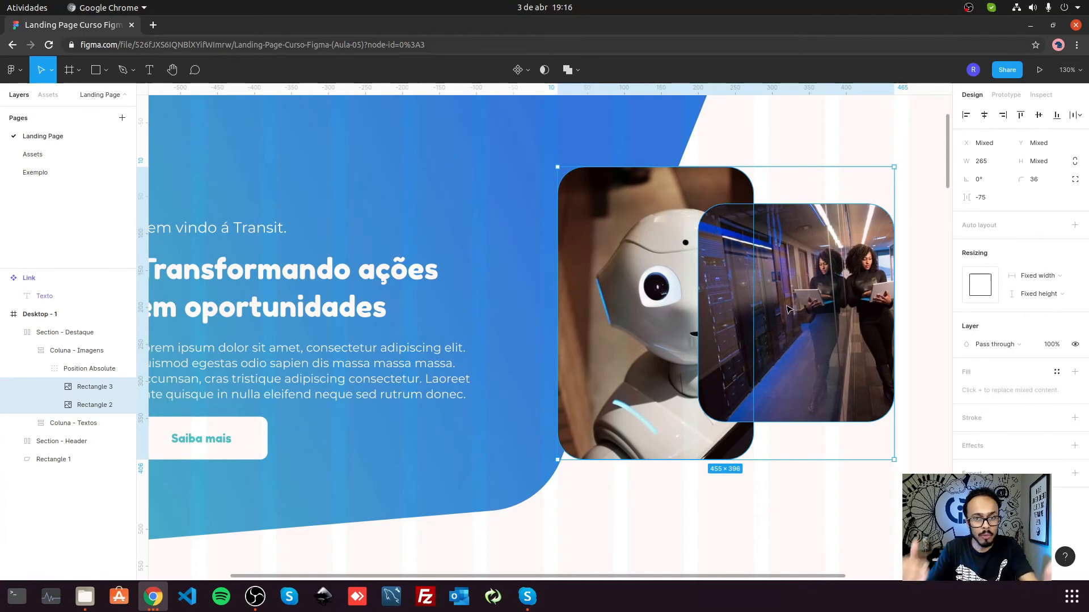
pyautogui.click(689, 308)
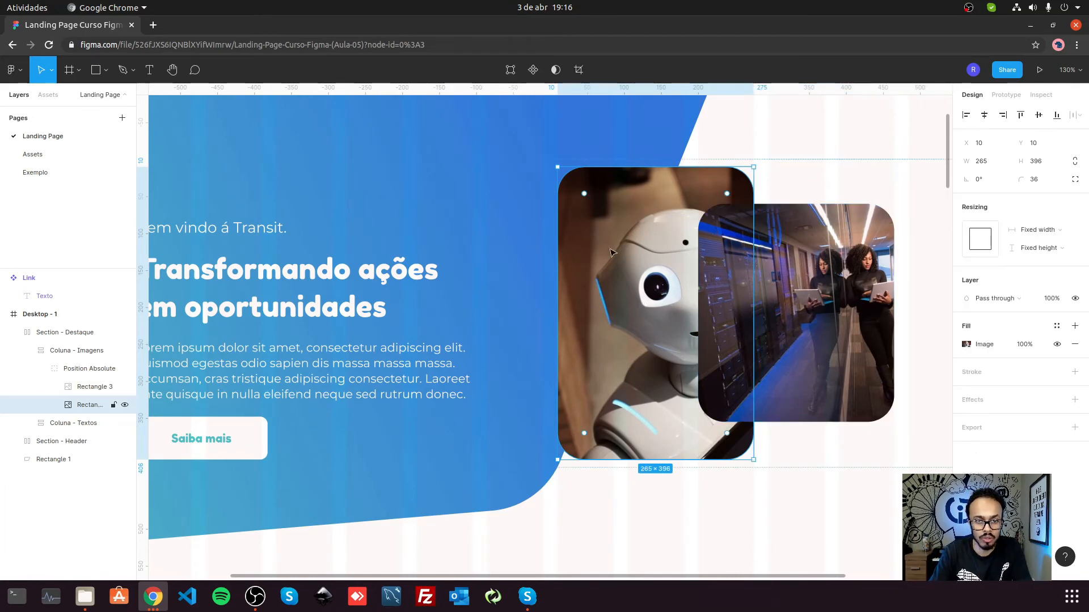
pyautogui.scroll(-3, 630, 254)
pyautogui.scroll(2, 629, 254)
pyautogui.keyDown('shift'); pyautogui.click(779, 311); pyautogui.keyUp('shift')
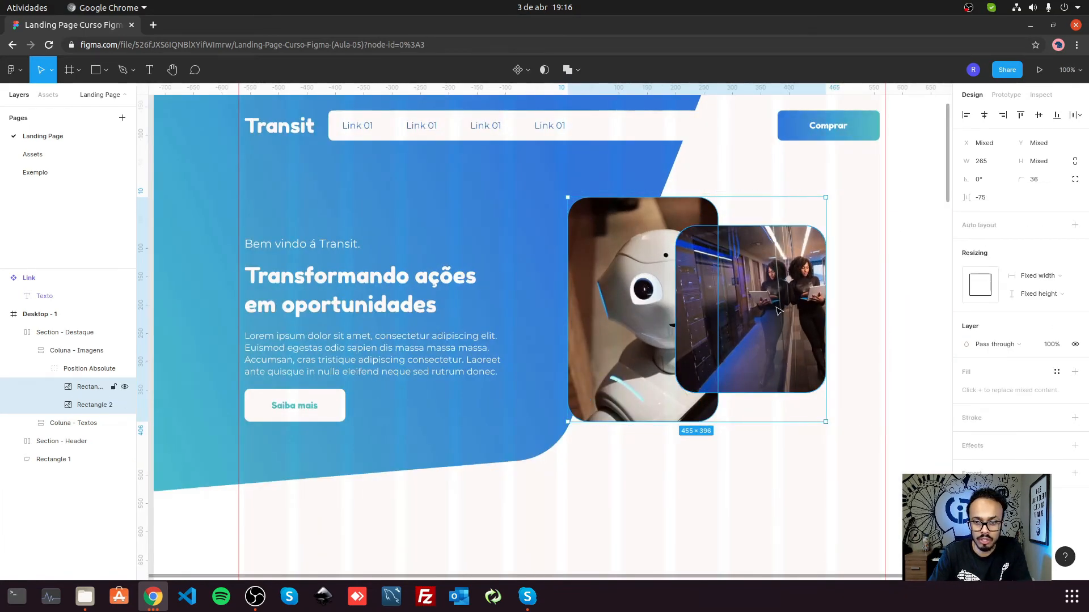
pyautogui.click(1009, 449)
pyautogui.click(1017, 465)
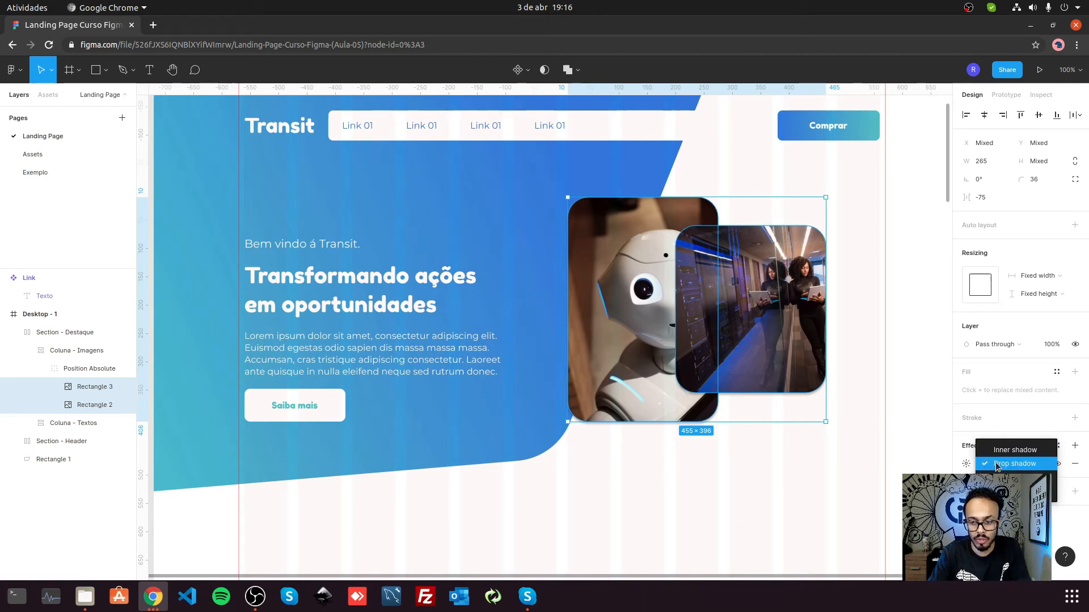
pyautogui.click(952, 468)
pyautogui.click(967, 464)
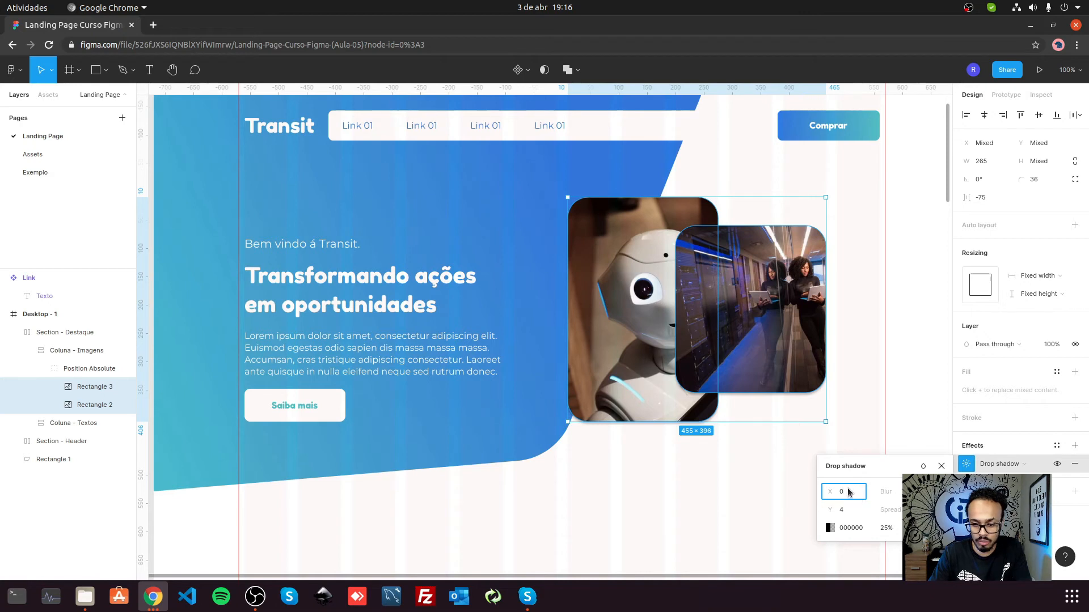
# Step: Set the Y offset of the photos' drop shadow to 0 and increase its blur
pyautogui.click(850, 510)
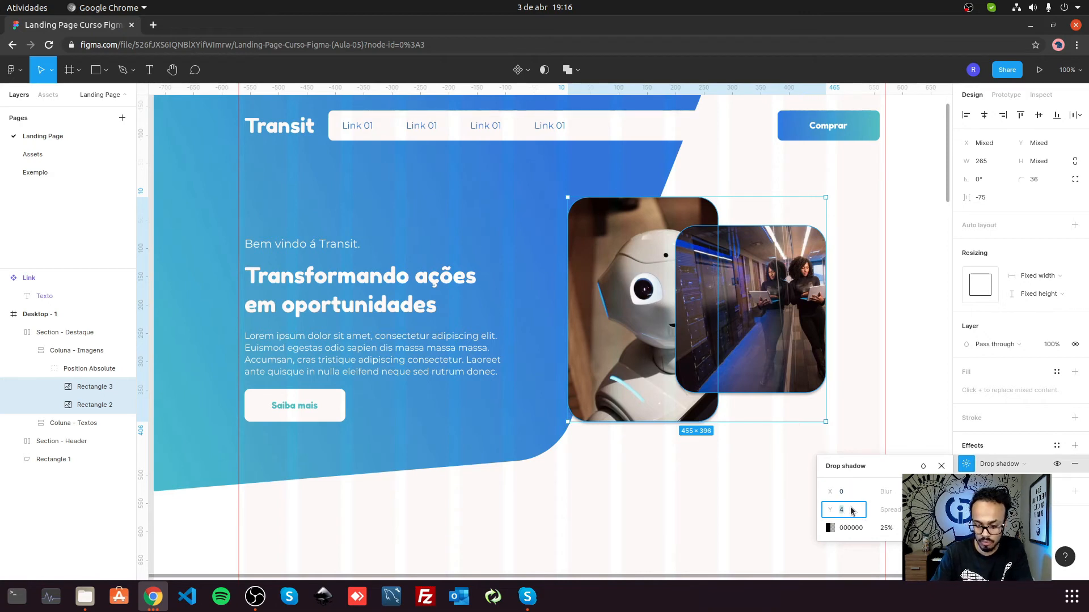
pyautogui.write('0')
pyautogui.press('Tab')
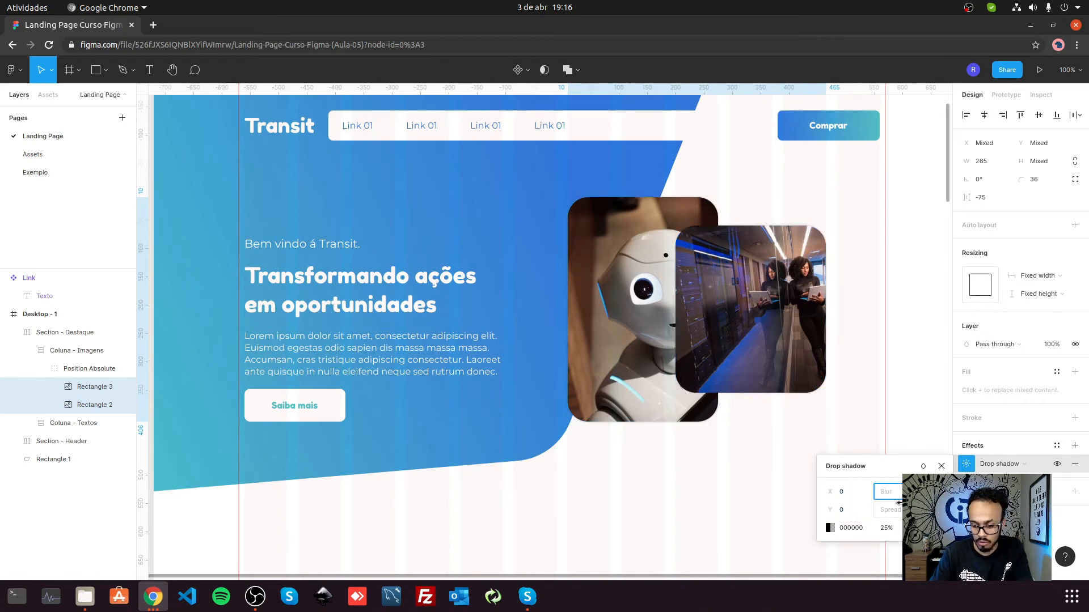
pyautogui.press('Tab')
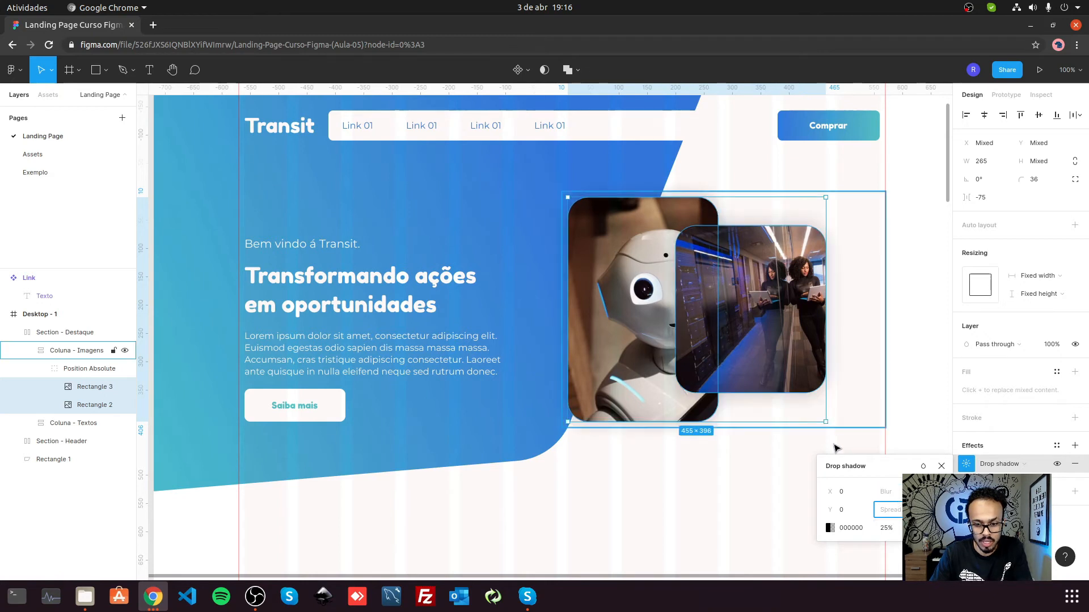
pyautogui.hotkey('shift', 'Tab')
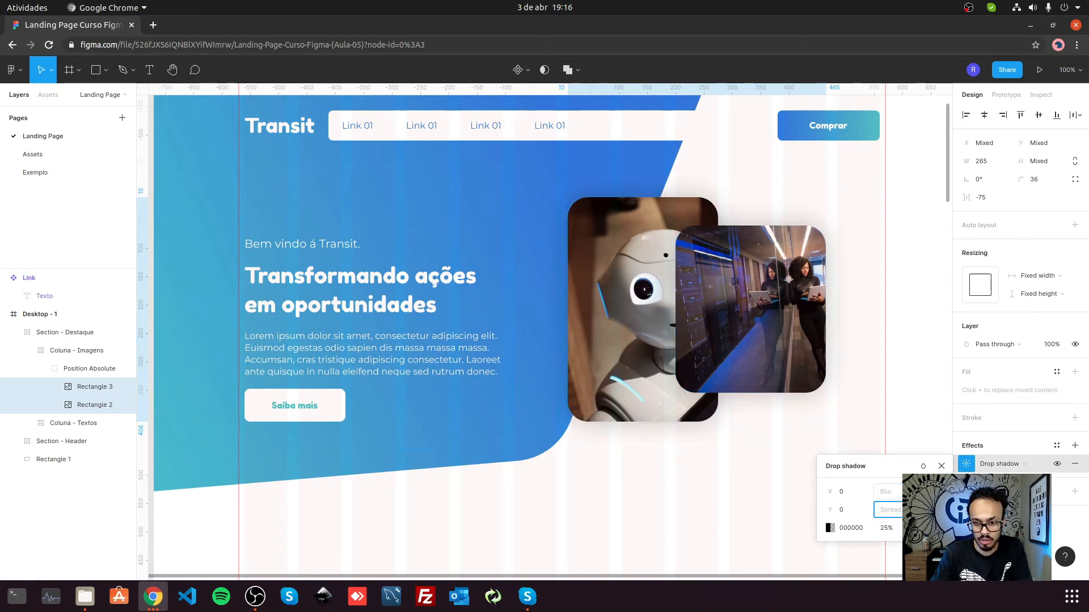
pyautogui.press('Tab')
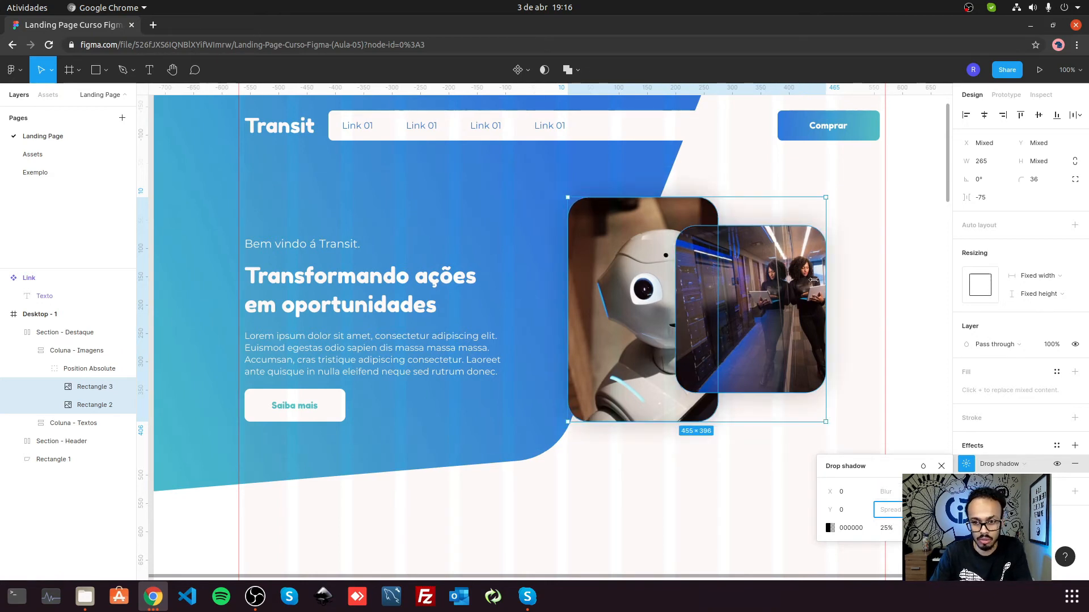
# Step: Lower the opacity of the photos' black drop shadow to 16% and close its settings
pyautogui.click(893, 529)
pyautogui.press('Down')
pyautogui.press('Down')
pyautogui.press('Down')
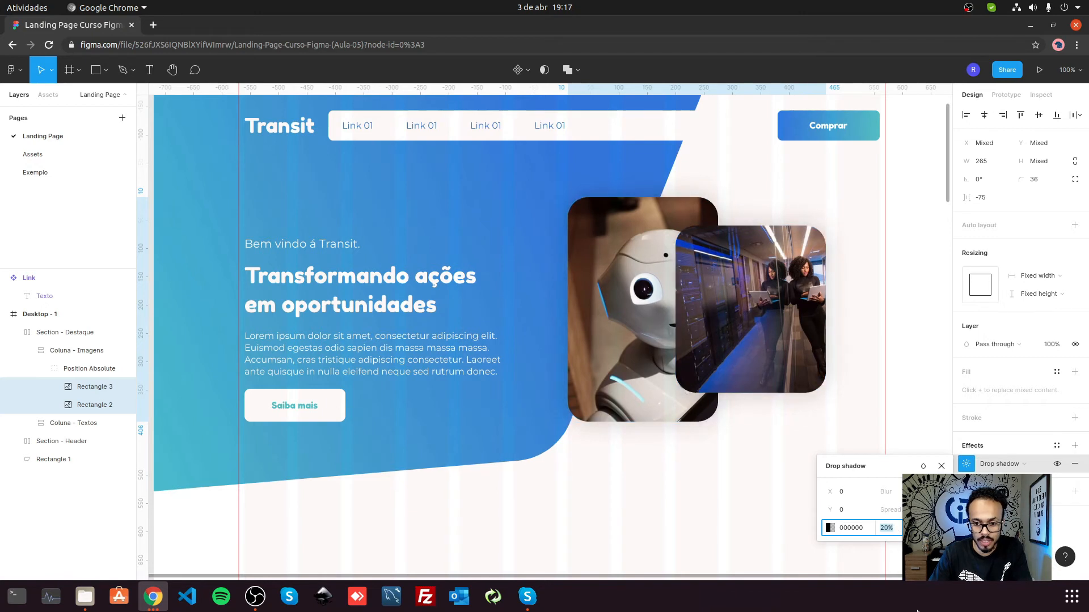
pyautogui.press('Down')
pyautogui.press('Down')
pyautogui.press('Down')
pyautogui.press('Down')
pyautogui.press('Down')
pyautogui.press('Down')
pyautogui.press('Down')
pyautogui.press('Down')
pyautogui.press('Down')
pyautogui.press('Down')
pyautogui.press('Down')
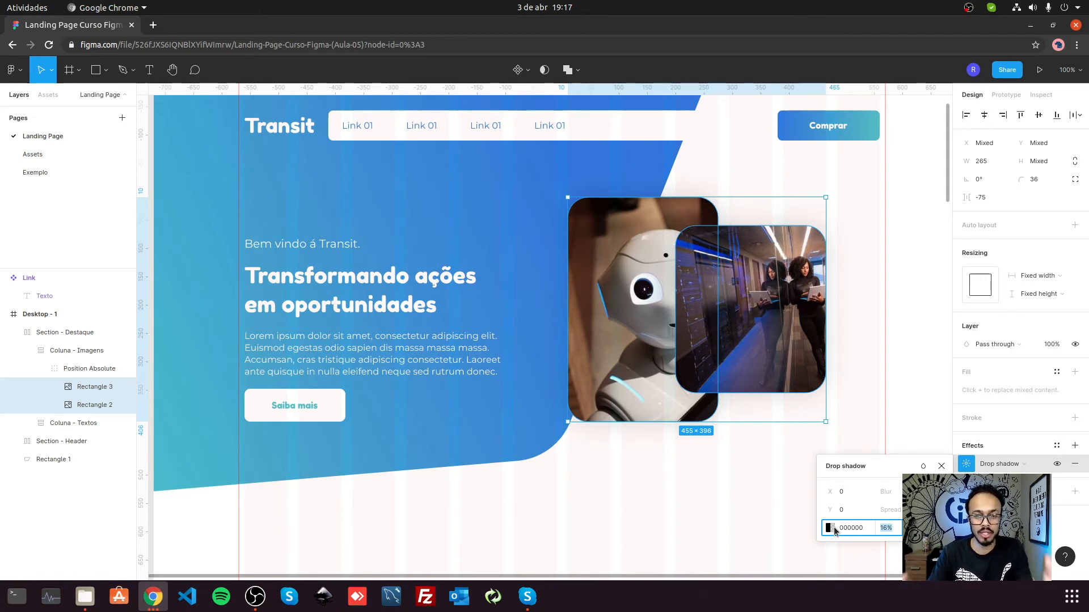
pyautogui.click(943, 465)
pyautogui.click(897, 413)
# Step: Hide the layout grid of the Desktop - 1 frame, review the hero section without it, and show the grid again
pyautogui.scroll(-5, 863, 424)
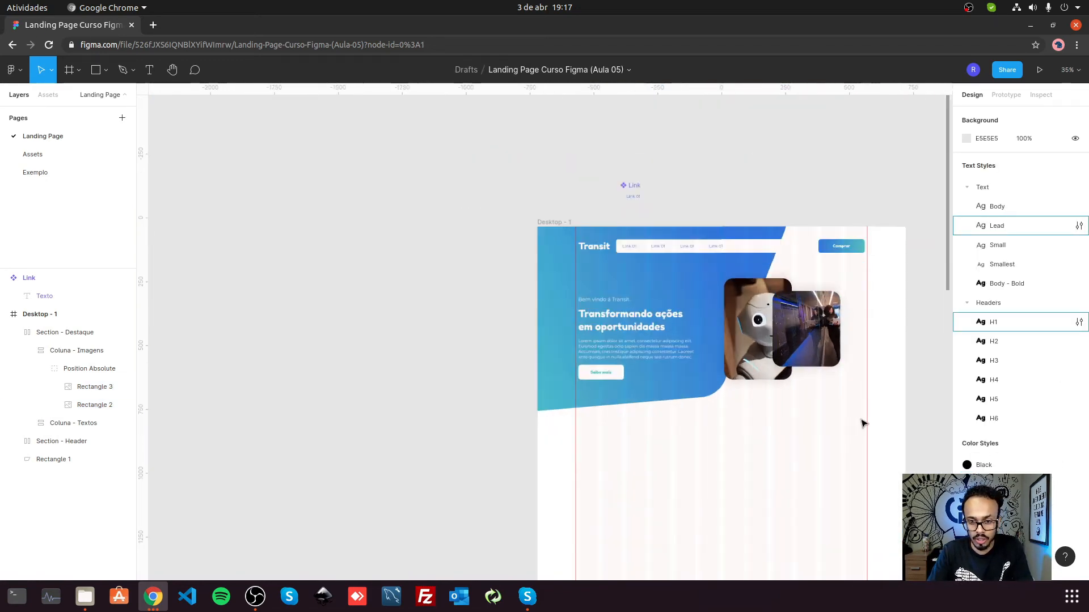
pyautogui.scroll(-1, 887, 299)
pyautogui.scroll(3, 887, 299)
pyautogui.click(430, 175)
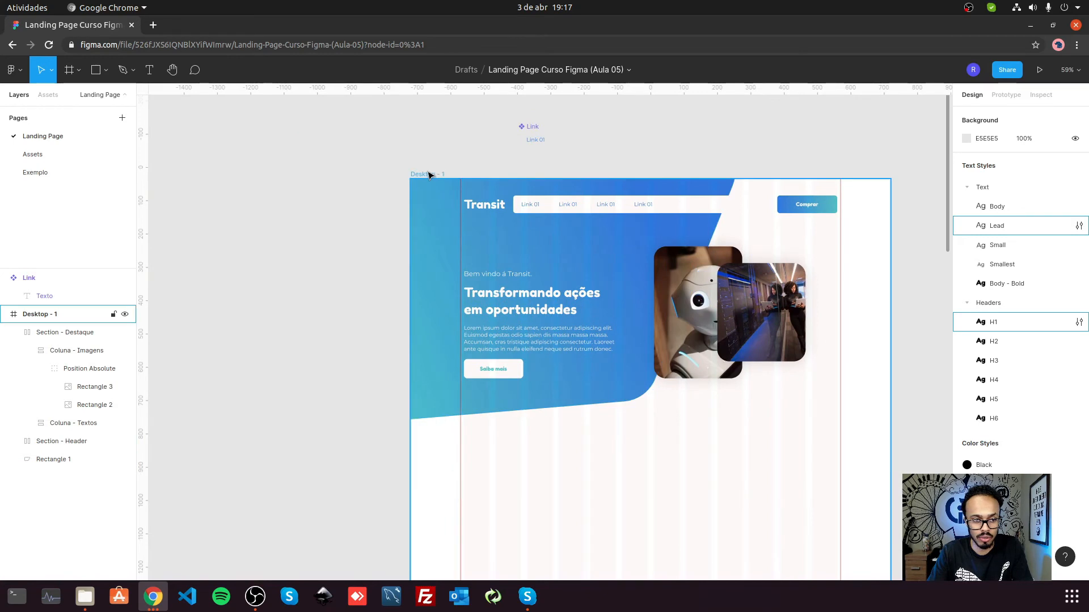
pyautogui.click(429, 175)
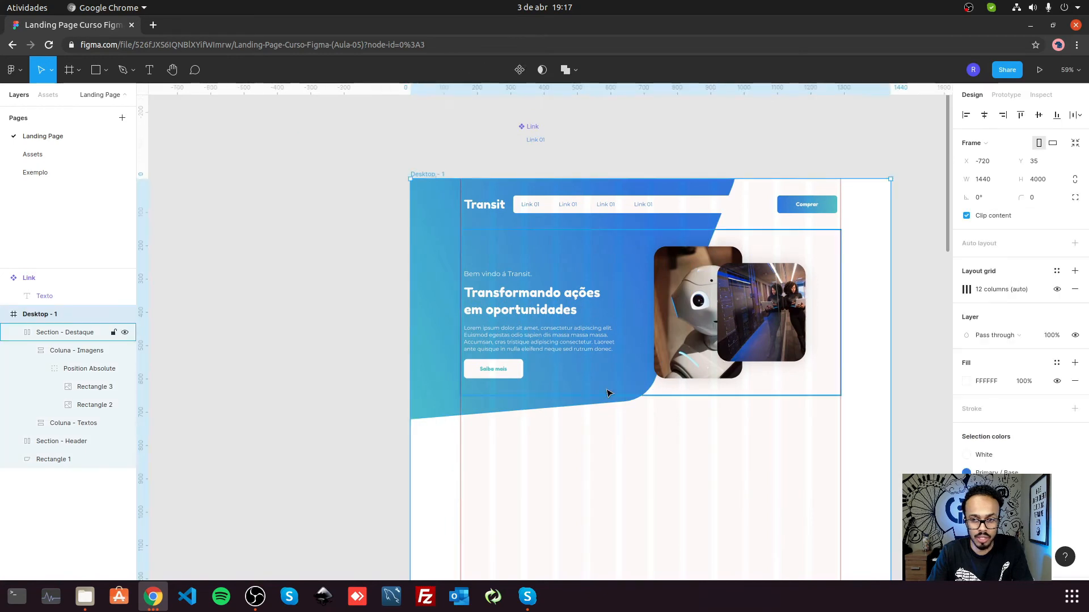
pyautogui.click(1057, 290)
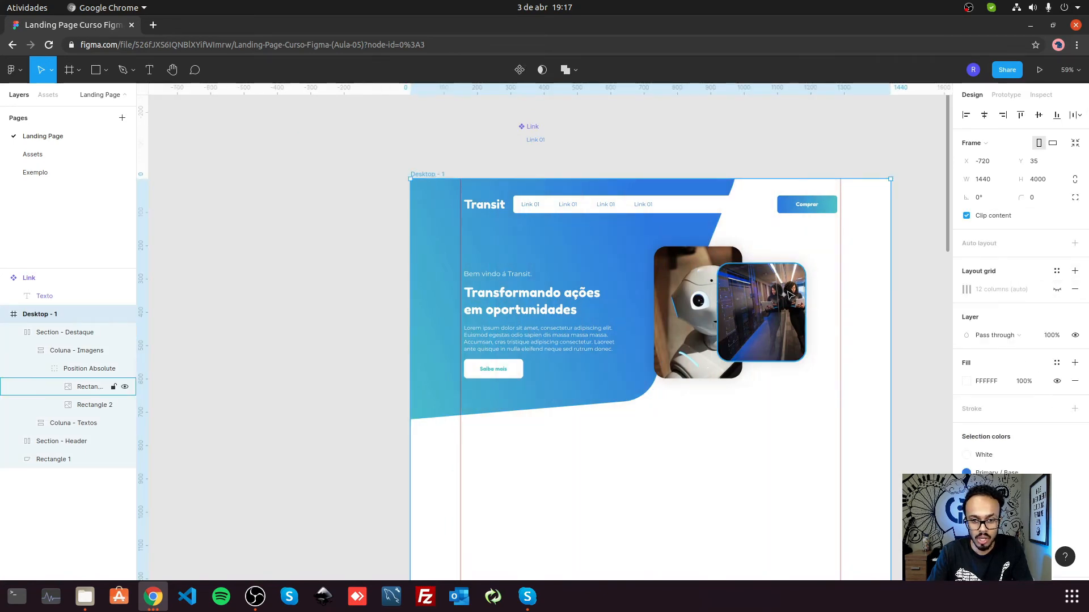
pyautogui.scroll(5, 790, 294)
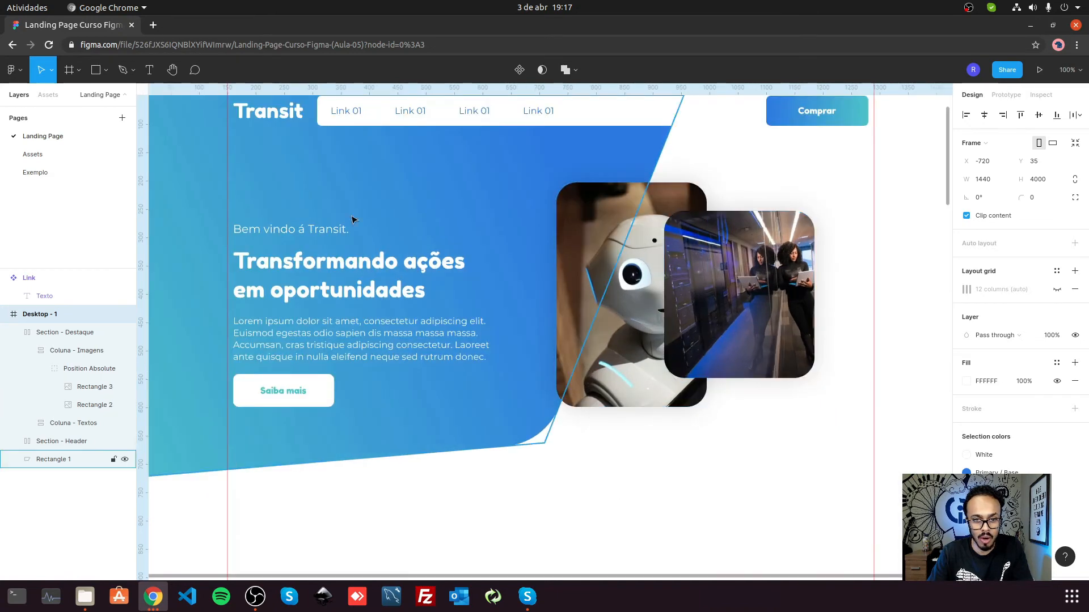
pyautogui.scroll(-4, 409, 442)
pyautogui.scroll(2, 363, 350)
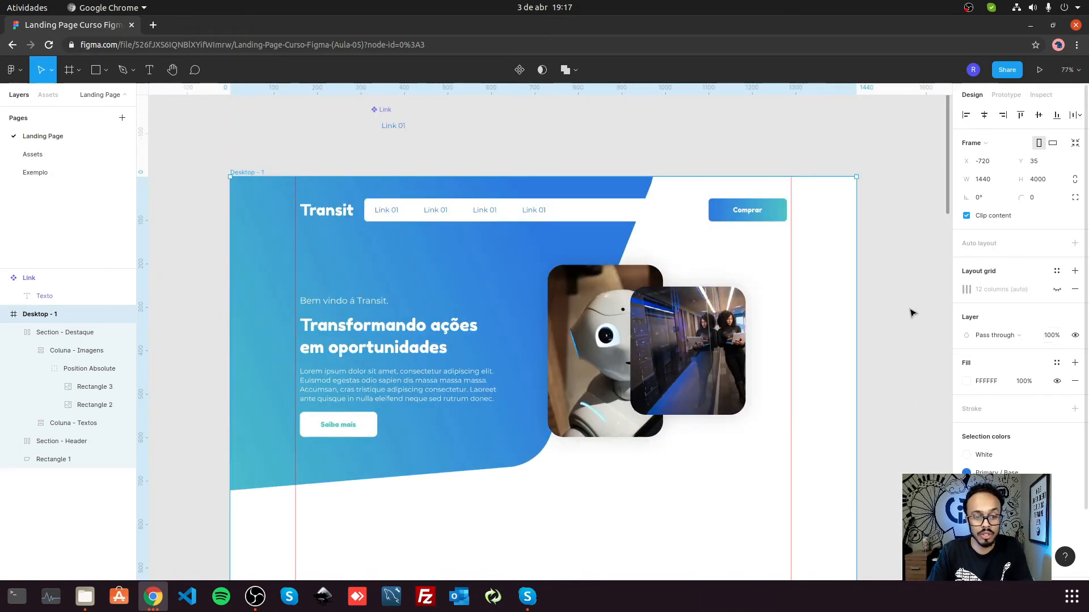
pyautogui.click(1054, 293)
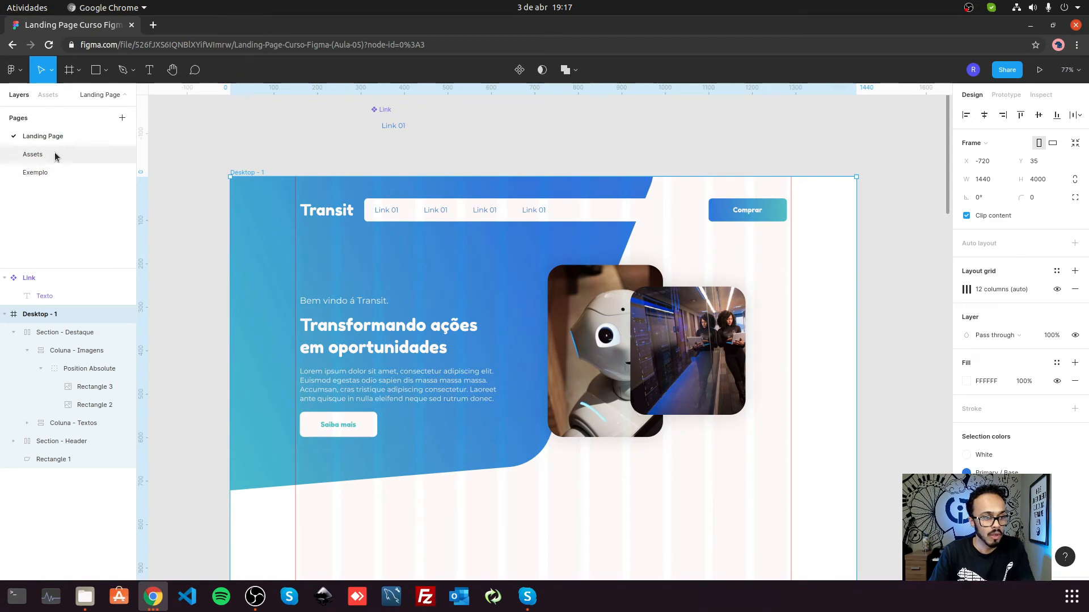
# Step: Examine the decorative triangle and ring shapes in the hero background on the Exemplo page
pyautogui.click(53, 172)
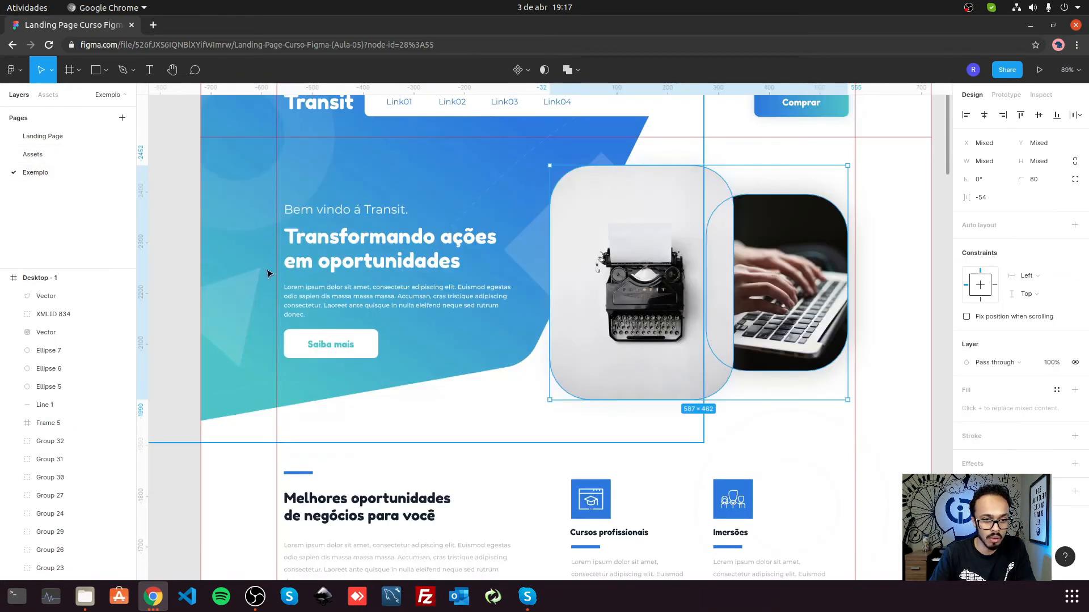
pyautogui.click(246, 300)
pyautogui.doubleClick(248, 295)
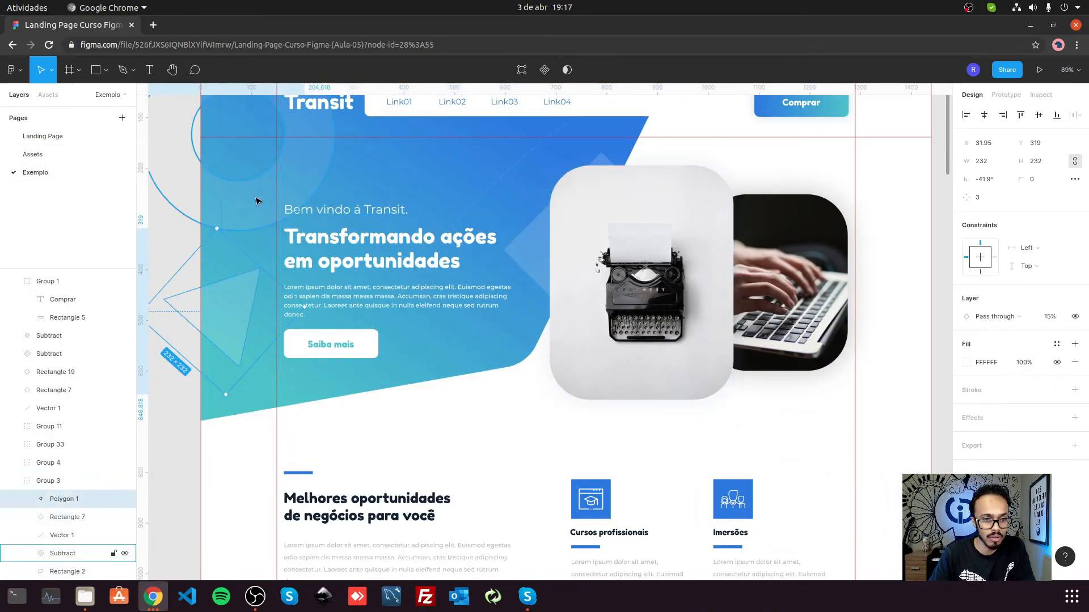
pyautogui.doubleClick(256, 198)
pyautogui.scroll(1, 278, 193)
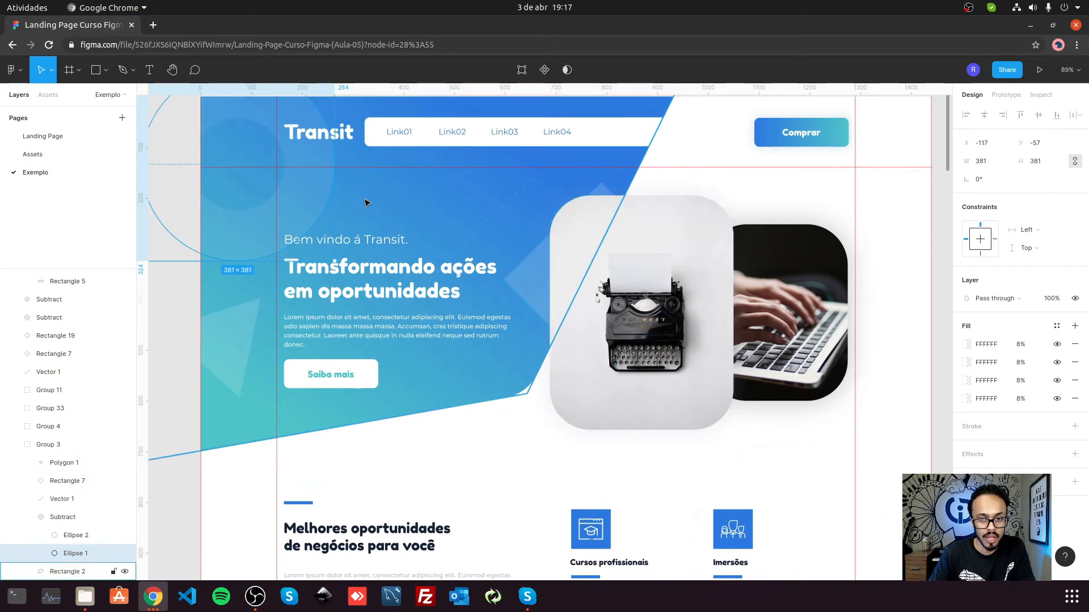
pyautogui.scroll(-2, 788, 454)
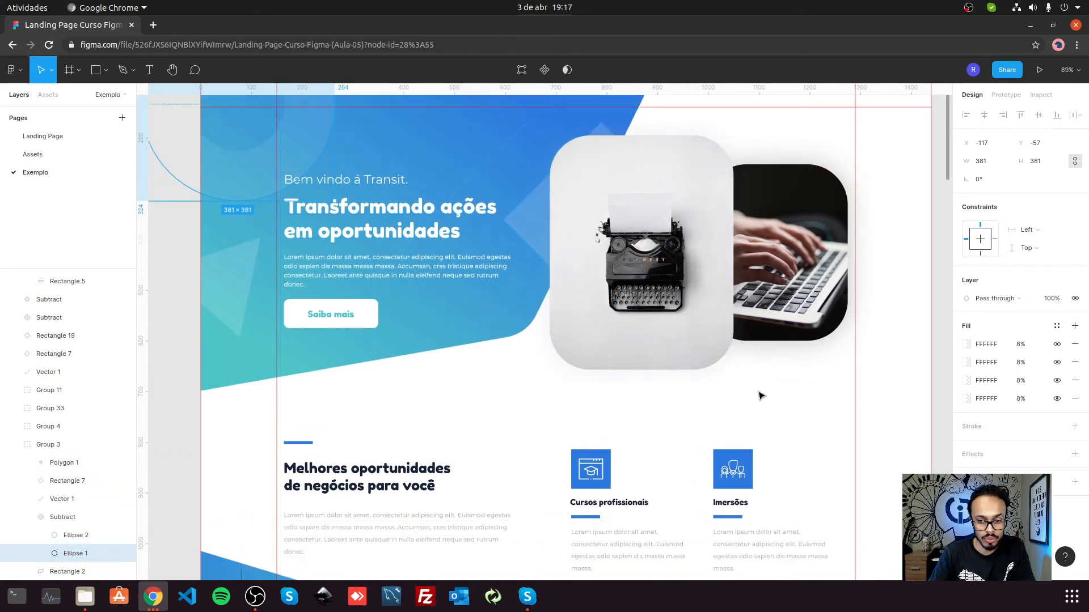
pyautogui.click(758, 394)
pyautogui.scroll(4, 814, 423)
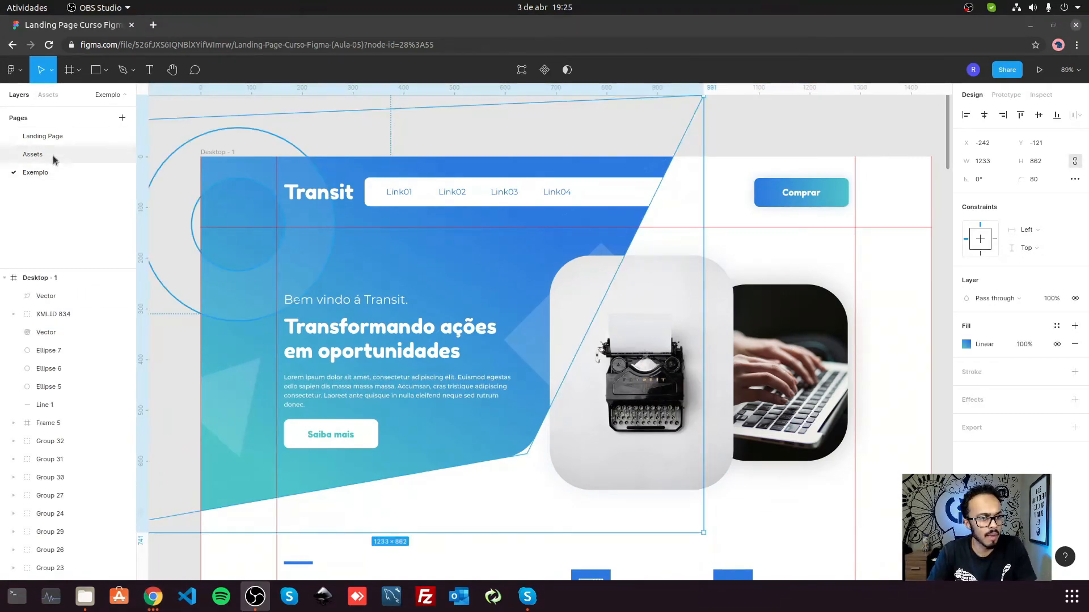
# Step: Return to the Landing Page page and move the gradient background shape, Rectangle 1, out of the Desktop - 1 frame onto the empty canvas
pyautogui.click(48, 137)
pyautogui.scroll(-10, 363, 262)
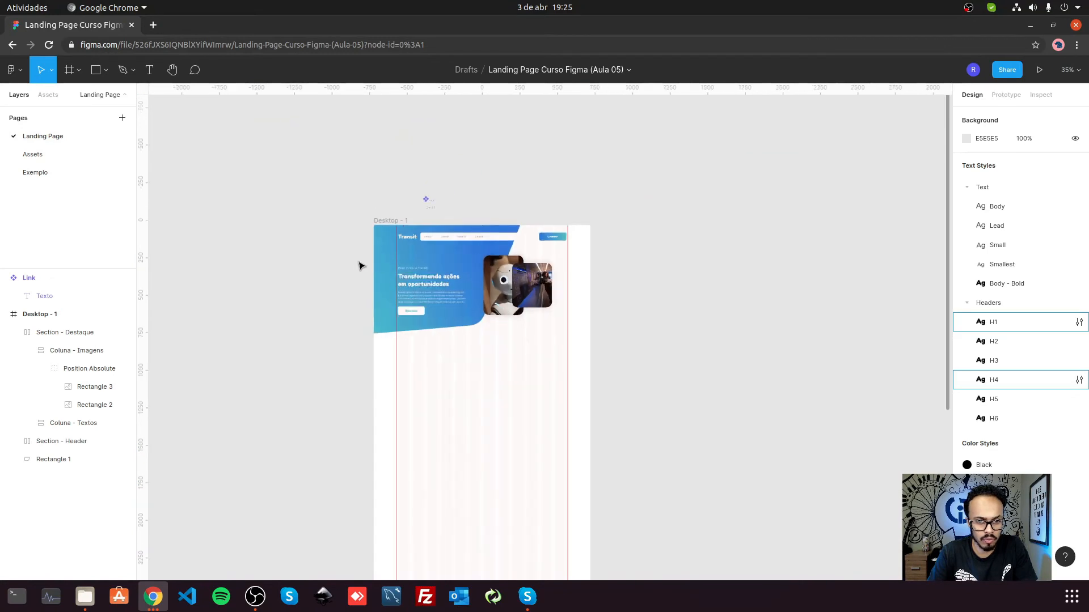
pyautogui.scroll(5, 374, 280)
pyautogui.moveTo(580, 233); pyautogui.dragTo(356, 282)
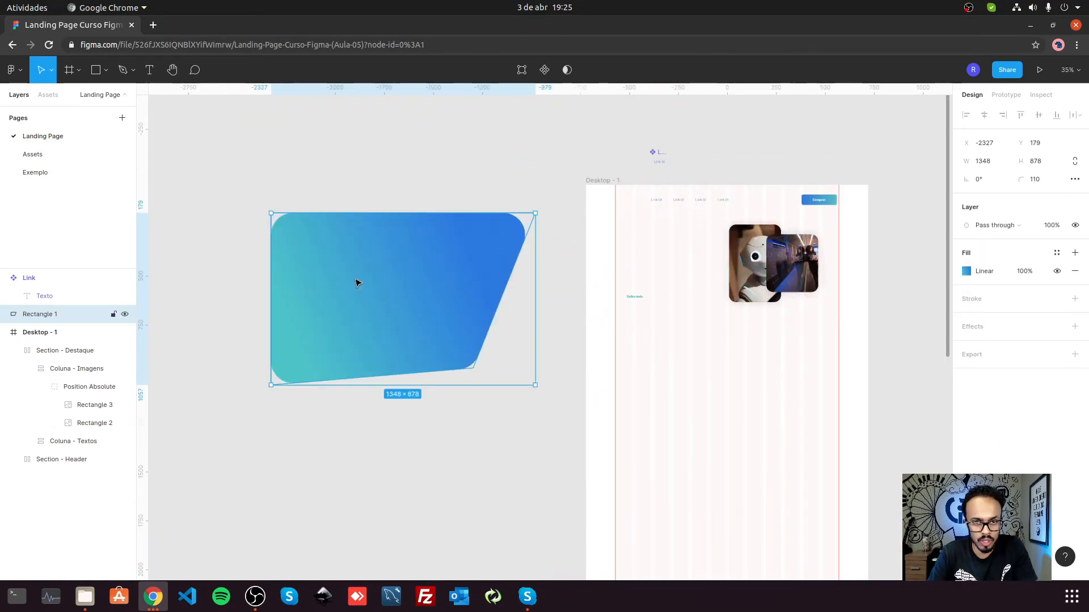
pyautogui.scroll(5, 280, 238)
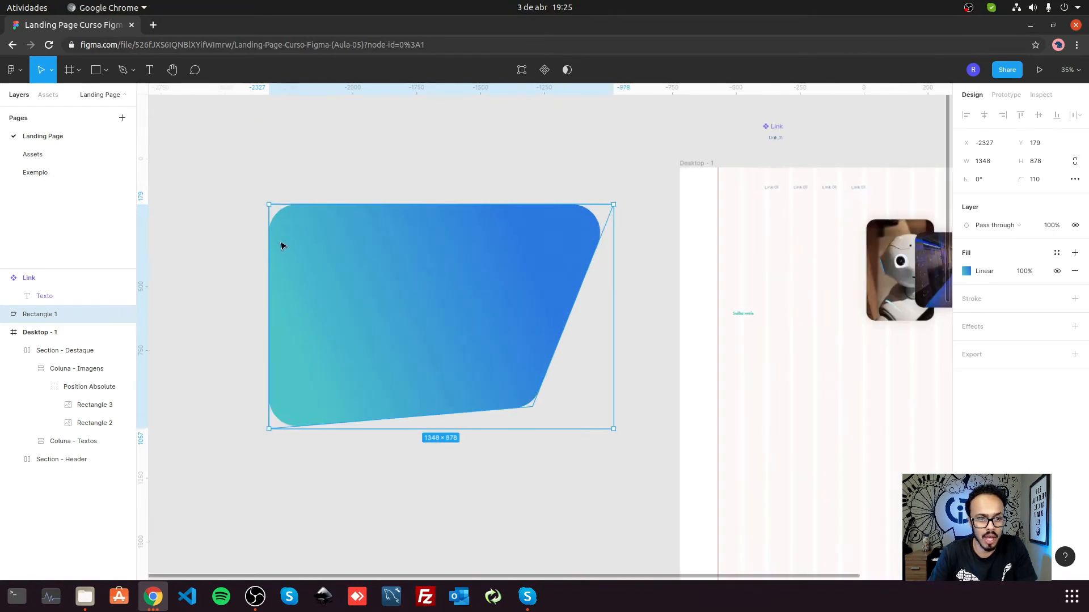
pyautogui.scroll(-4, 267, 304)
pyautogui.scroll(3, 428, 314)
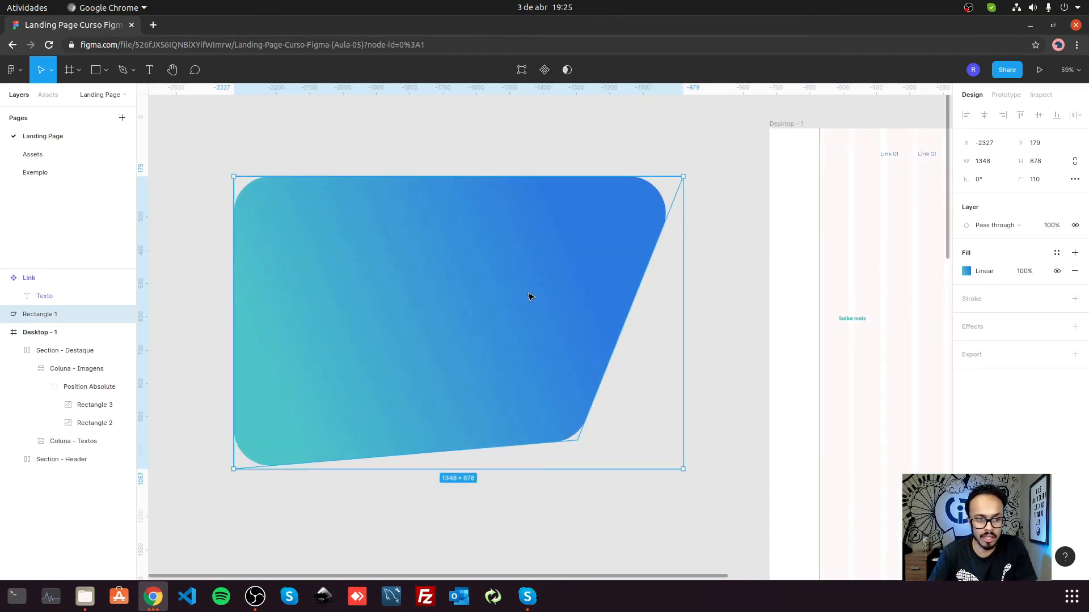
# Step: Turn the gradient background shape, Rectangle 1, into a mask
pyautogui.click(567, 70)
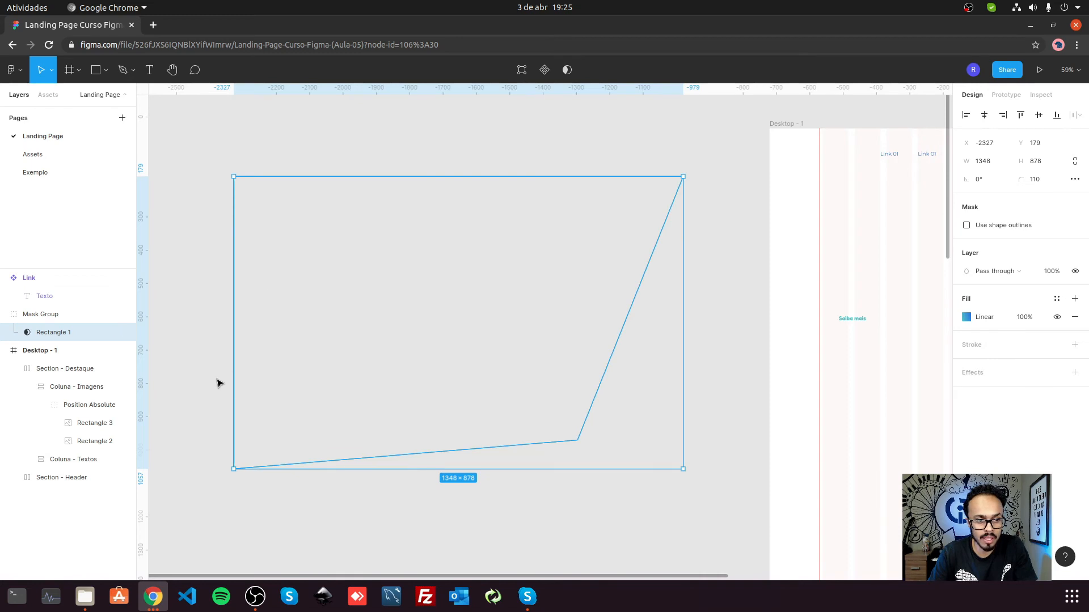
pyautogui.click(41, 315)
pyautogui.click(50, 331)
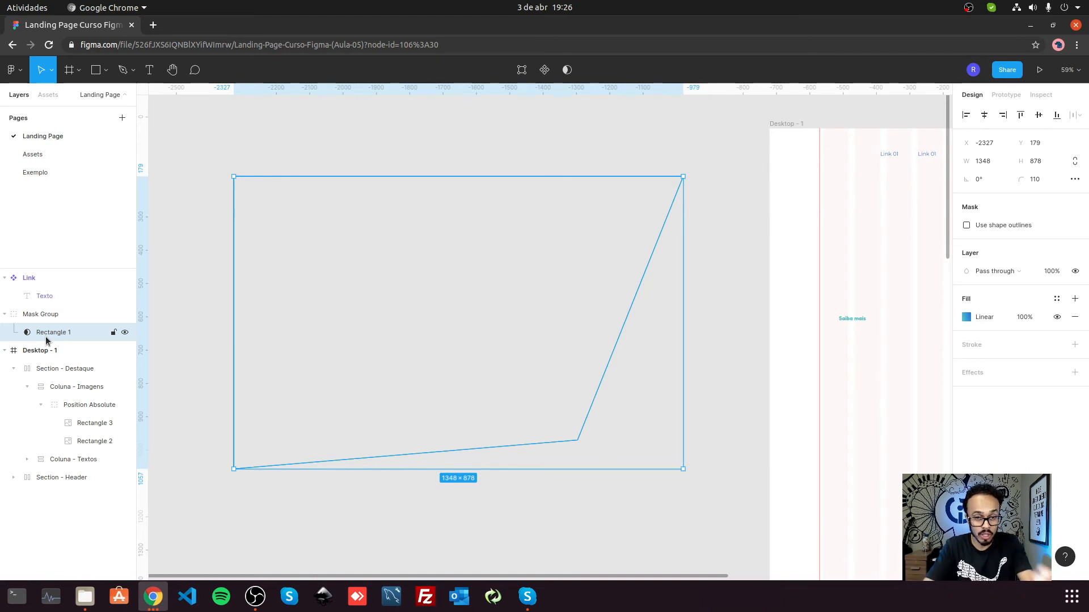
# Step: Draw a rectangle, align it with the mask shape's upper-left corner and stretch it to 1348 × 878 to cover the mask
pyautogui.click(287, 131)
pyautogui.press('r')
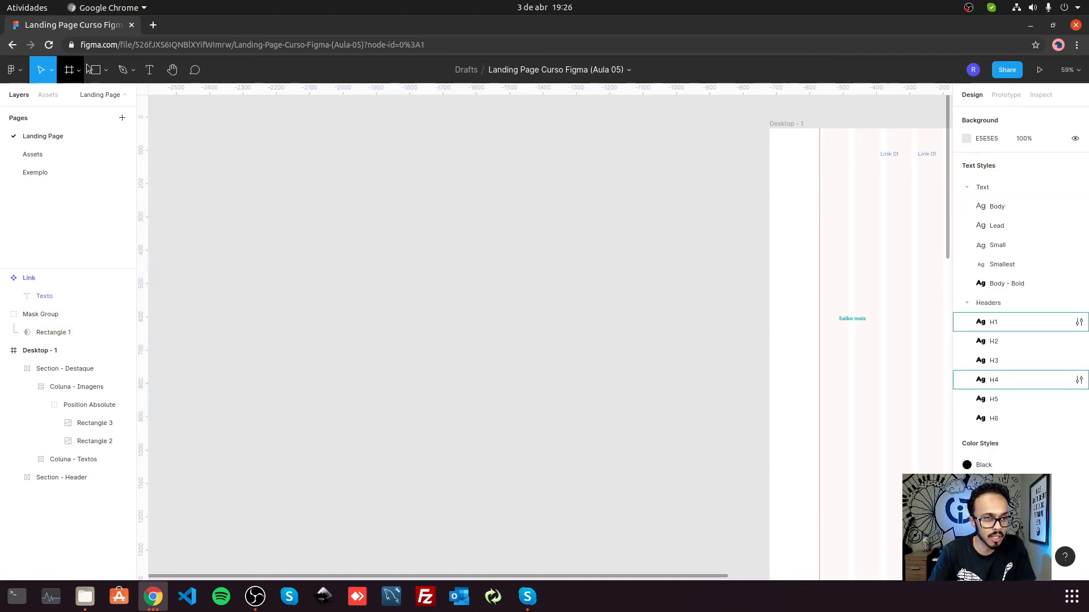
pyautogui.moveTo(182, 157); pyautogui.dragTo(375, 318)
pyautogui.moveTo(258, 233)
pyautogui.mouseDown()
pyautogui.moveTo(352, 318)
pyautogui.moveTo(304, 255)
pyautogui.moveTo(313, 261)
pyautogui.moveTo(309, 246)
pyautogui.moveTo(447, 329)
pyautogui.moveTo(309, 246)
pyautogui.mouseUp()
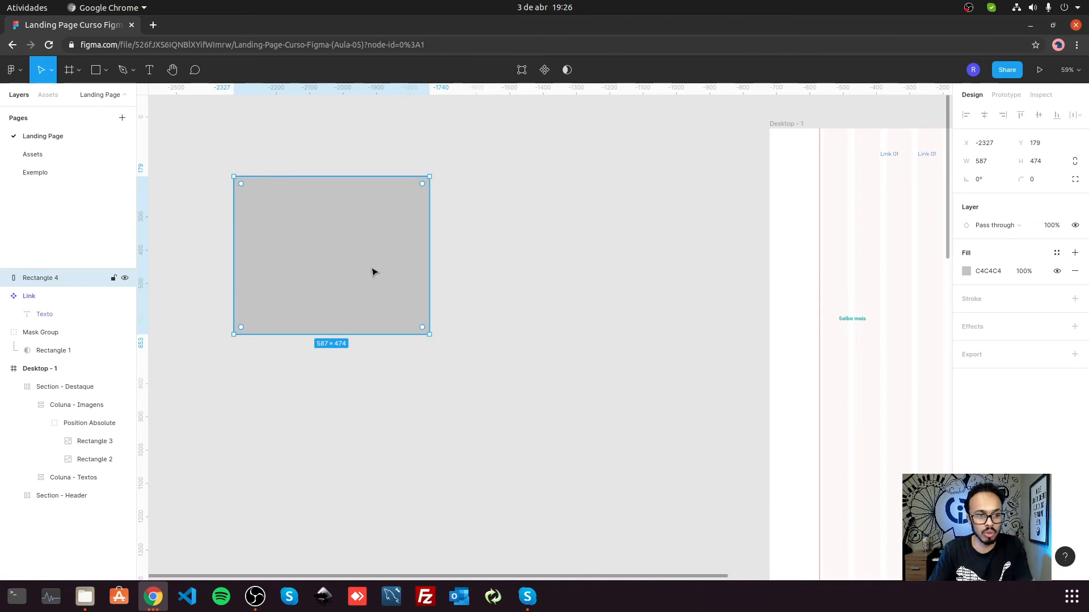
pyautogui.moveTo(430, 336); pyautogui.dragTo(684, 470)
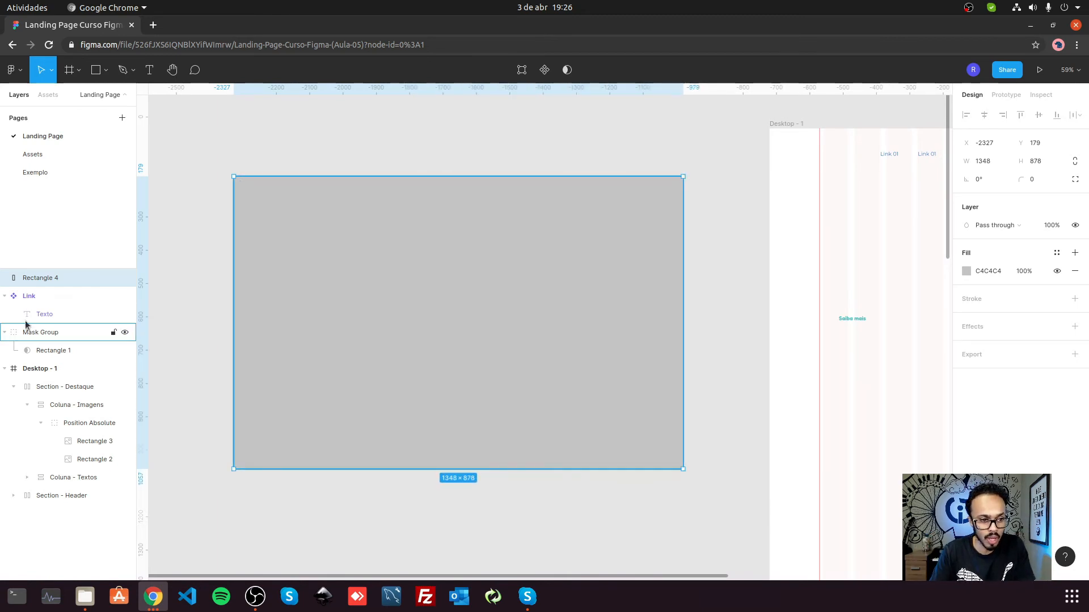
# Step: Place Rectangle 4 inside the Mask Group above Rectangle 1 and fill it with the Gradient/Default color style
pyautogui.click(47, 334)
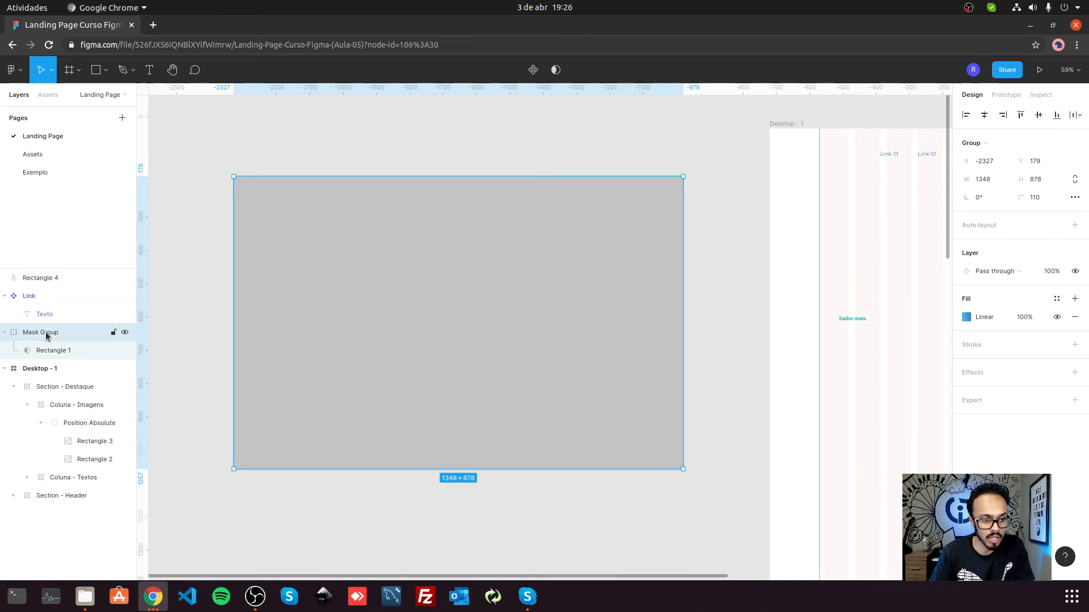
pyautogui.moveTo(36, 281); pyautogui.dragTo(61, 342)
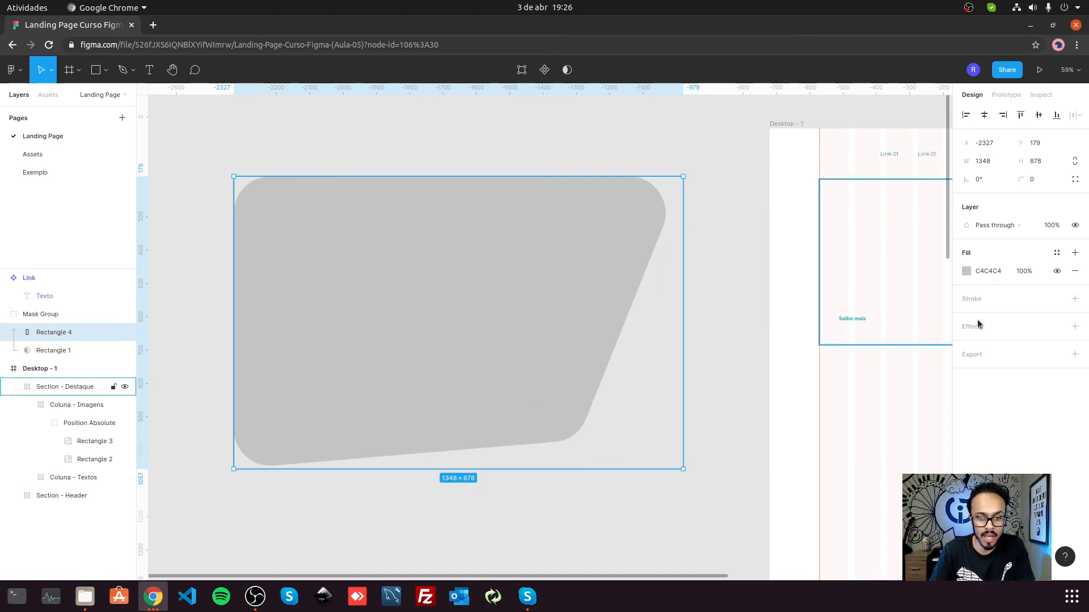
pyautogui.click(967, 272)
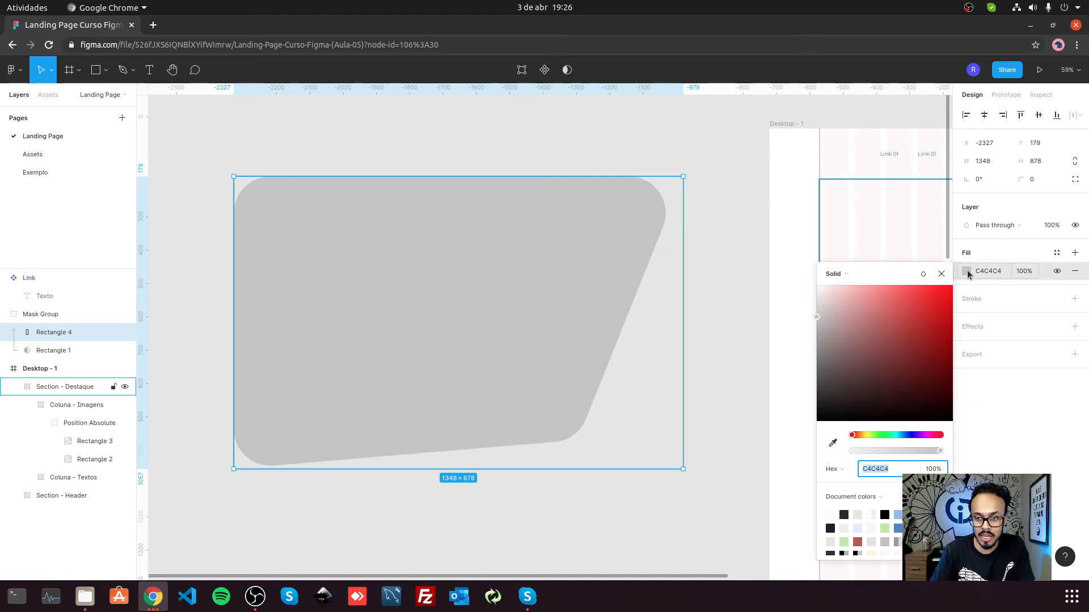
pyautogui.click(1056, 252)
pyautogui.click(975, 437)
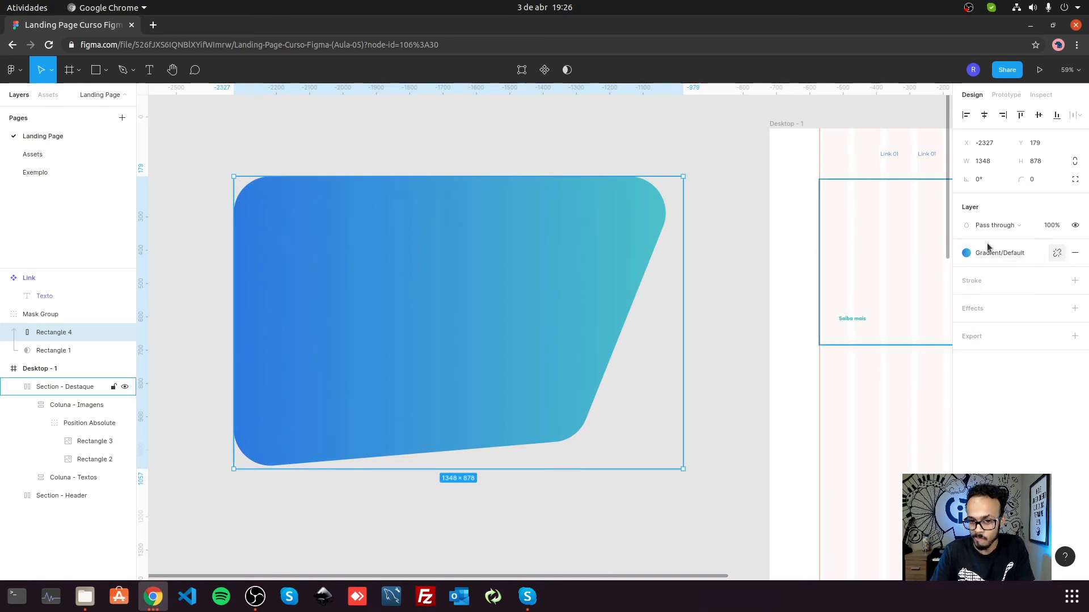
# Step: Apply the White color style to the mask shape, Rectangle 1, and select the Mask Group
pyautogui.click(47, 351)
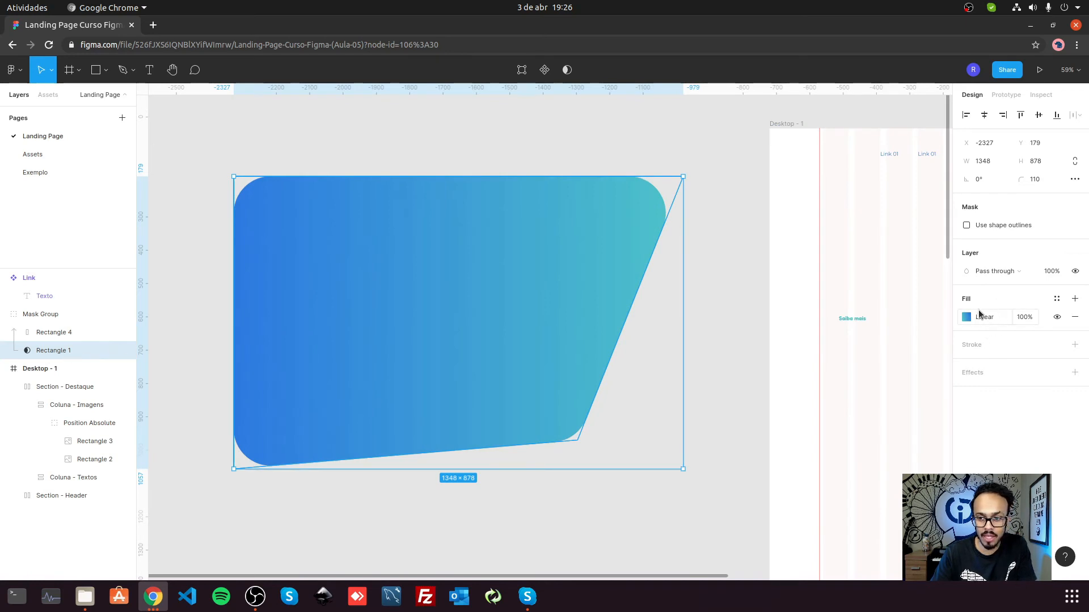
pyautogui.click(1058, 299)
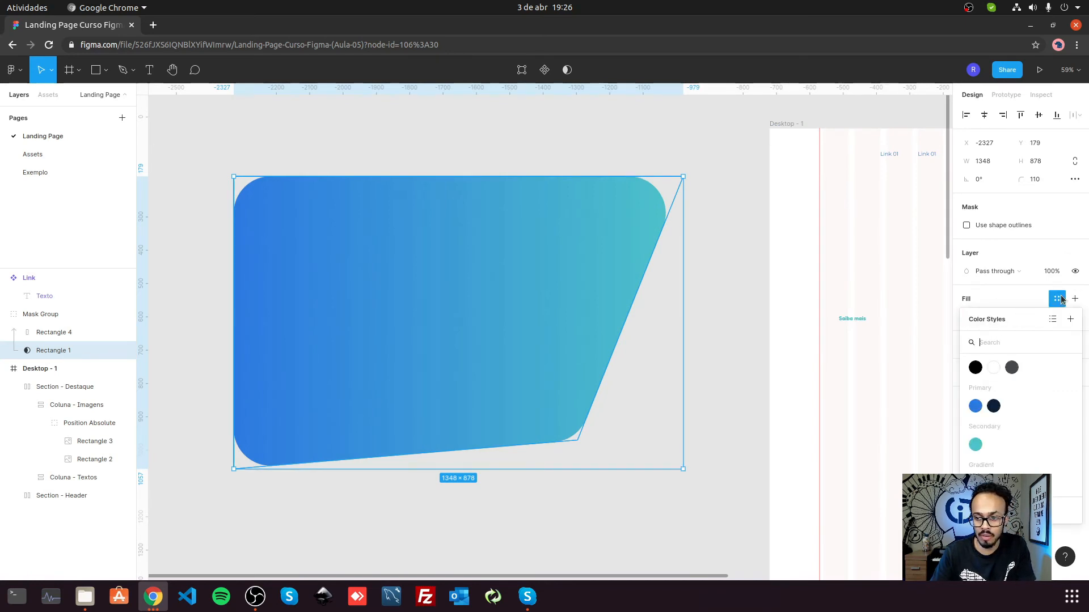
pyautogui.click(992, 372)
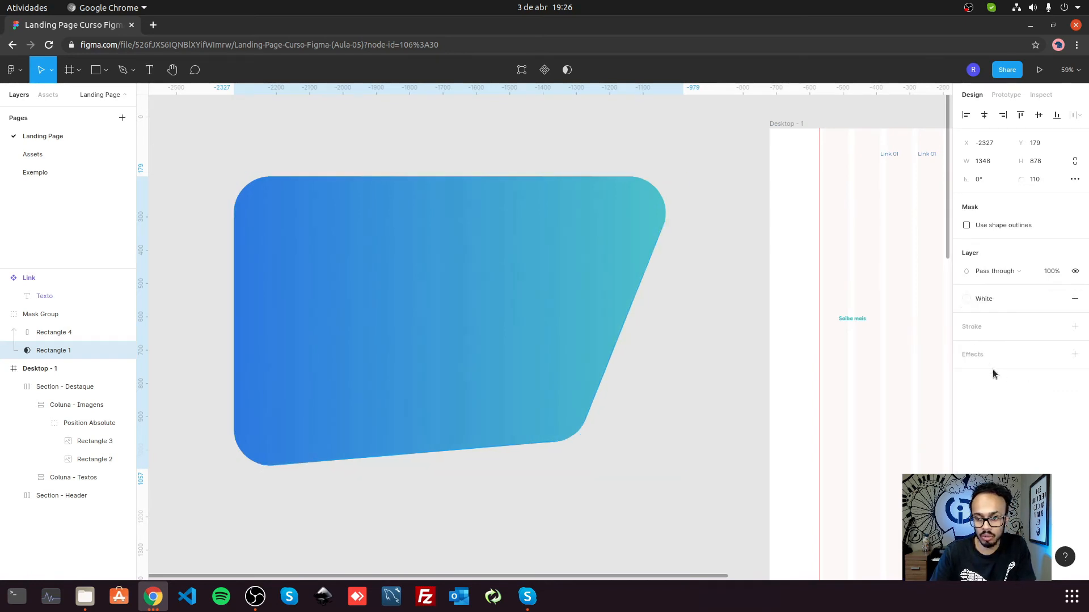
pyautogui.click(37, 314)
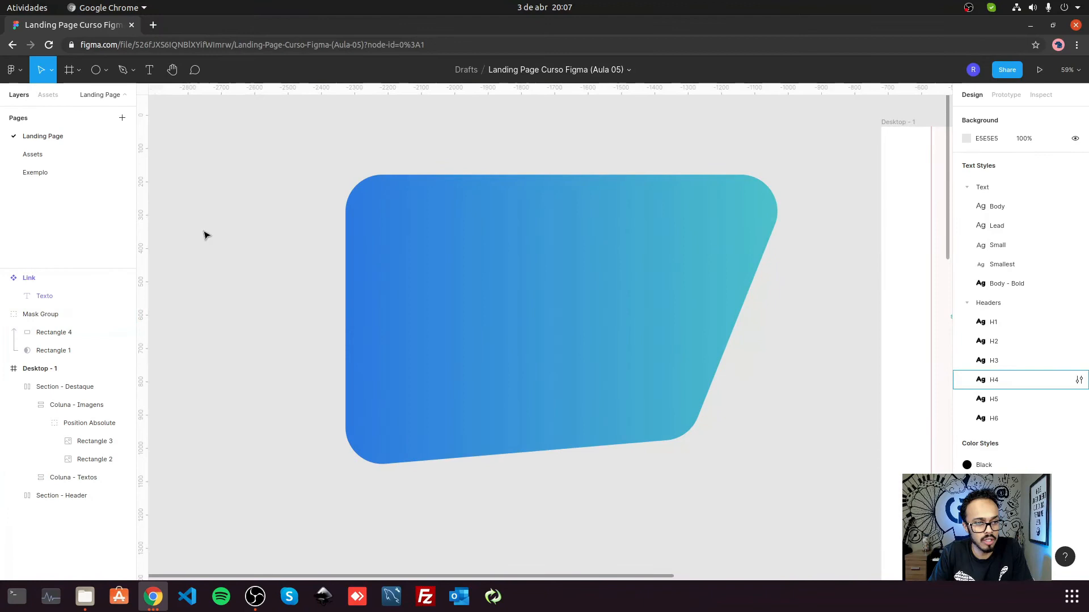
# Step: Draw a circle about 469 px wide, position it over the gradient shape and place it inside the Mask Group
pyautogui.click(100, 72)
pyautogui.moveTo(238, 130)
pyautogui.mouseDown()
pyautogui.moveTo(325, 246)
pyautogui.moveTo(318, 282)
pyautogui.mouseUp()
pyautogui.moveTo(311, 219); pyautogui.dragTo(436, 312)
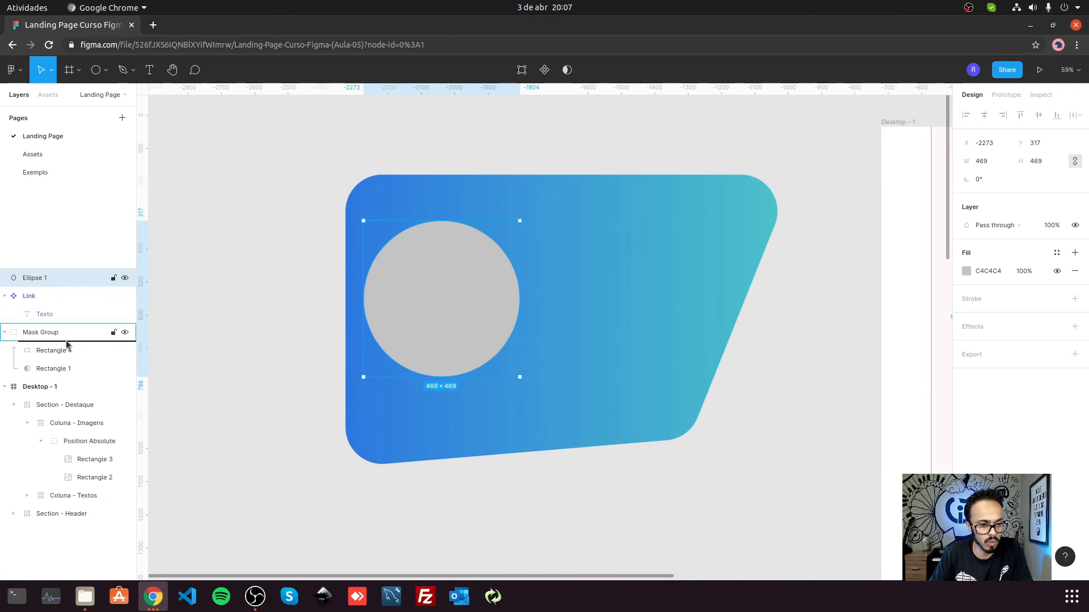
pyautogui.moveTo(67, 344); pyautogui.dragTo(68, 345)
# Step: Take the circle out of the Mask Group by cutting and pasting it onto the canvas beside the gradient shape
pyautogui.moveTo(402, 292); pyautogui.dragTo(253, 244)
pyautogui.hotkey('ctrl', 'x')
pyautogui.hotkey('ctrl', 'v')
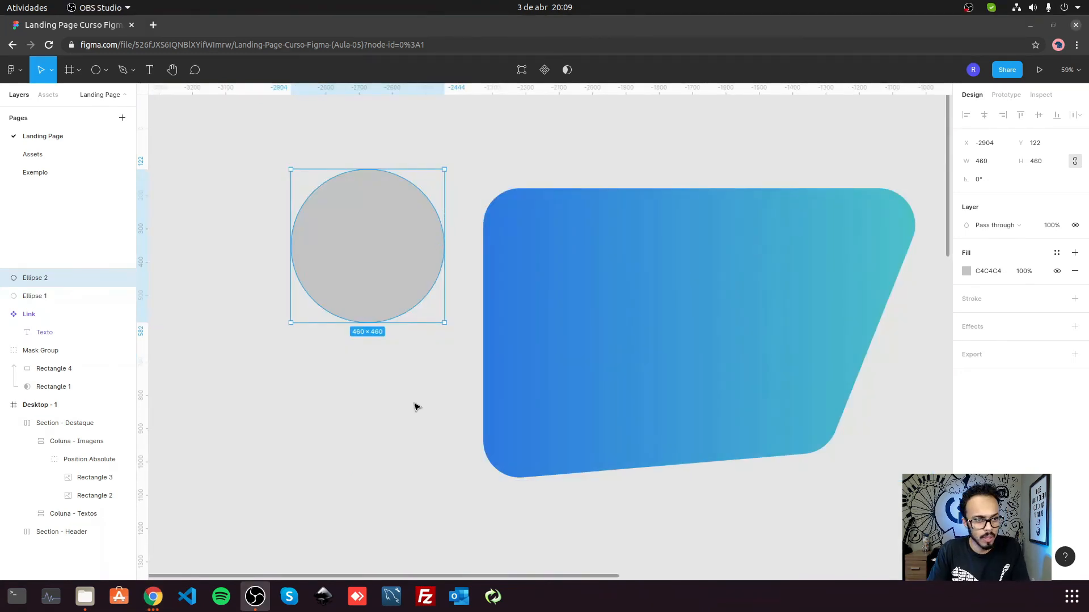
# Step: Shrink the upper circle, Ellipse 2, about its centre to about 224 px wide inside the larger circle
pyautogui.click(388, 271)
pyautogui.moveTo(443, 323); pyautogui.dragTo(404, 269)
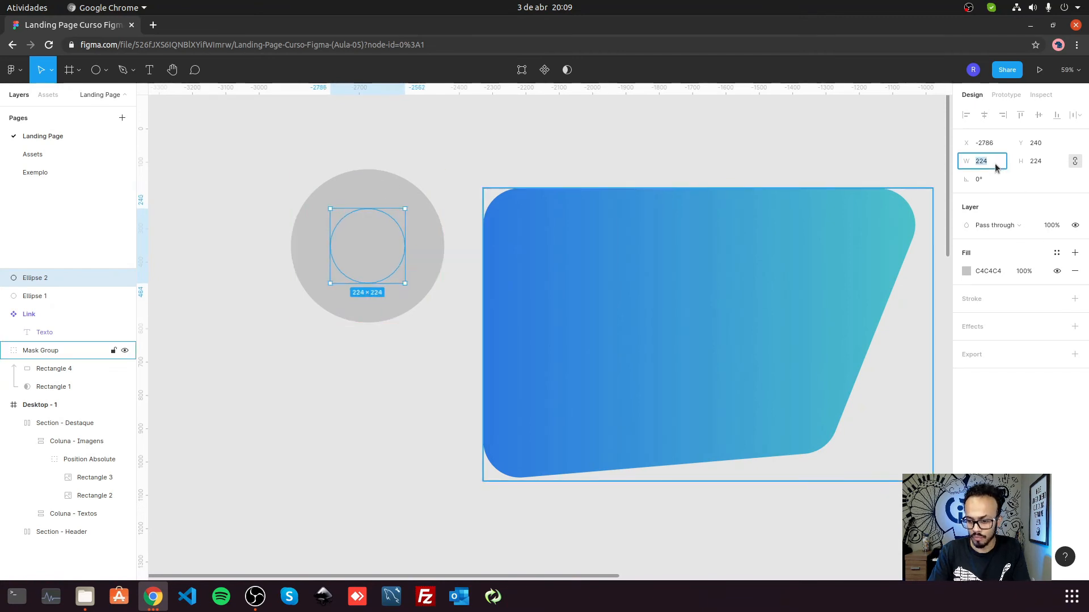
# Step: Subtract the inner circle from the larger circle to form a ring
pyautogui.moveTo(256, 129); pyautogui.dragTo(414, 382)
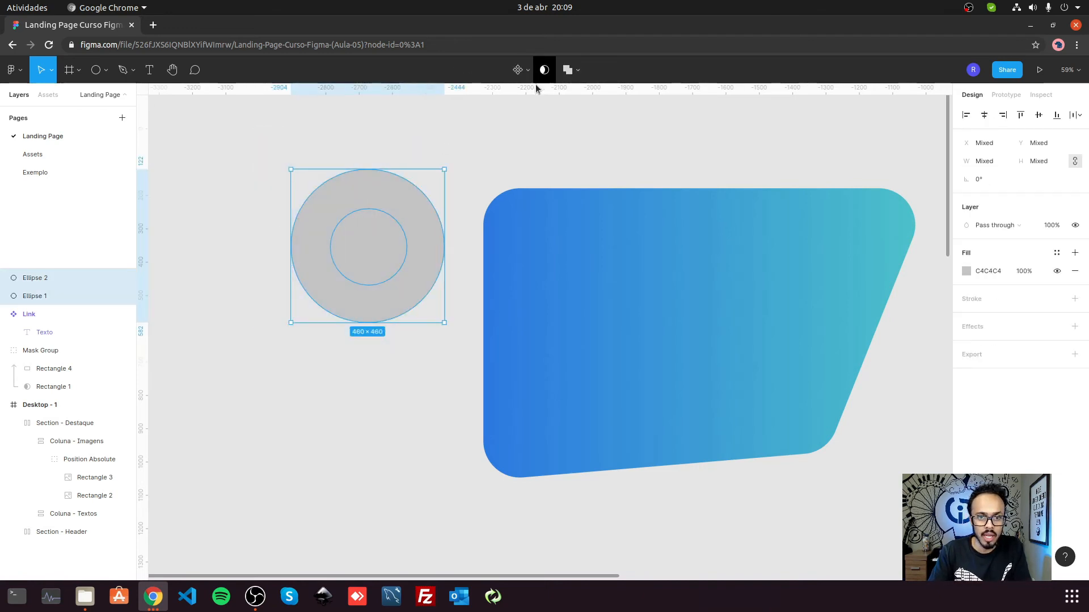
pyautogui.moveTo(297, 132); pyautogui.dragTo(442, 386)
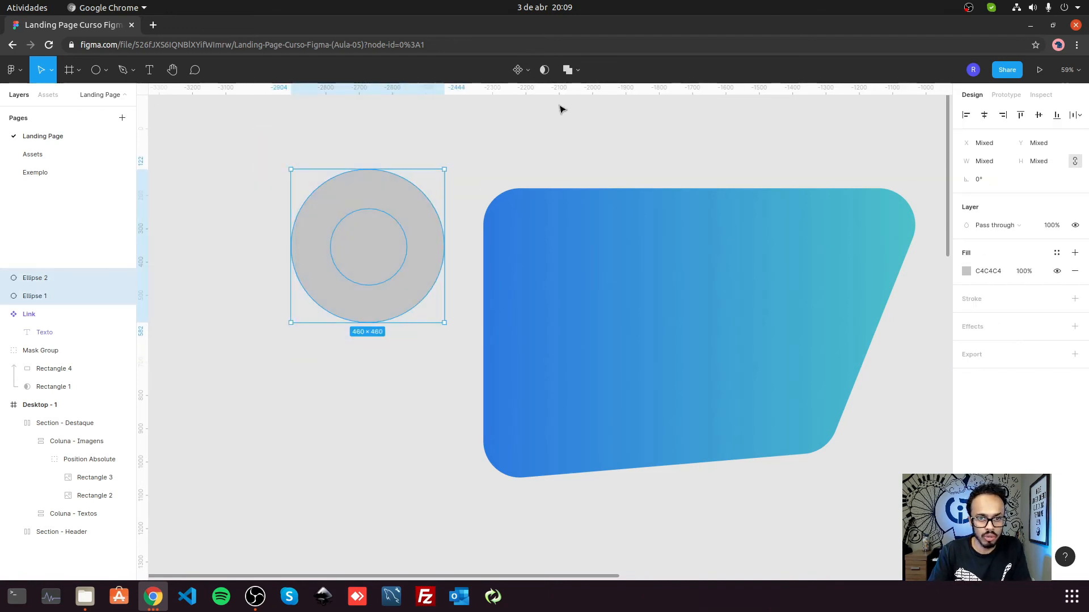
pyautogui.click(579, 70)
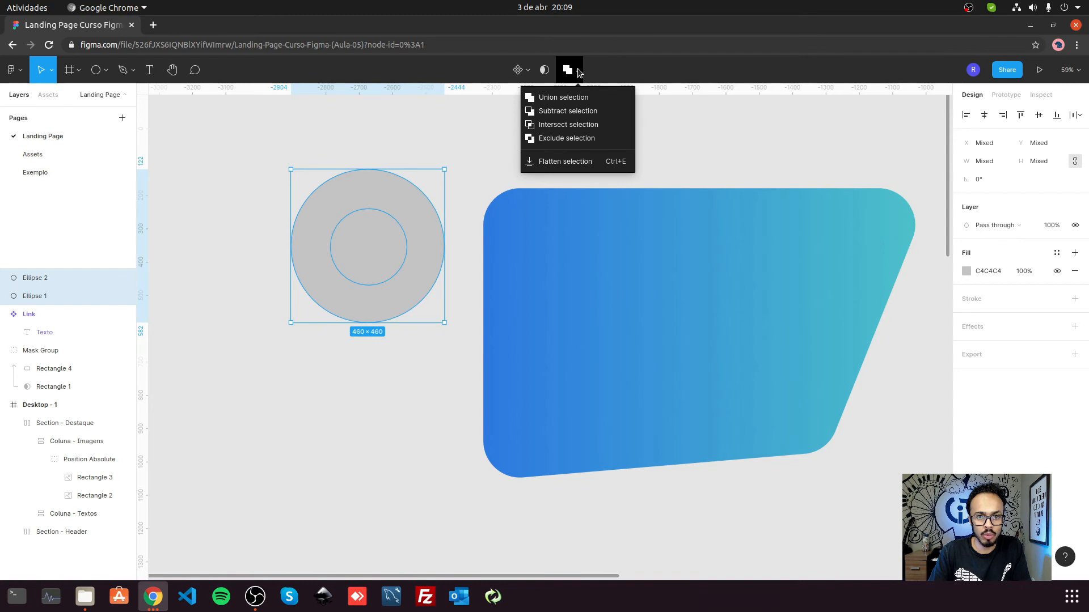
pyautogui.click(571, 112)
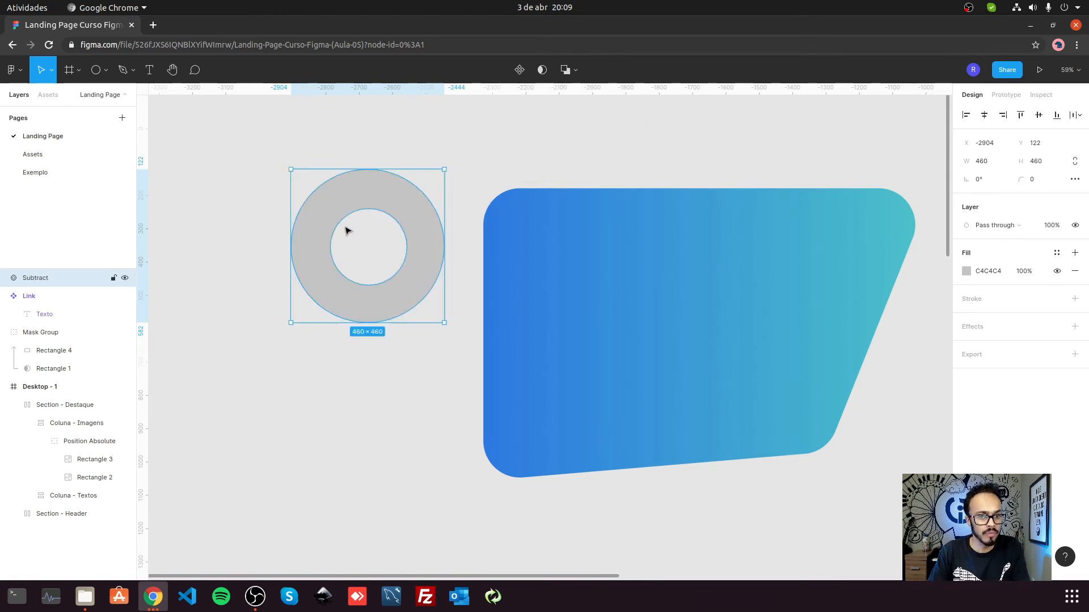
pyautogui.click(296, 137)
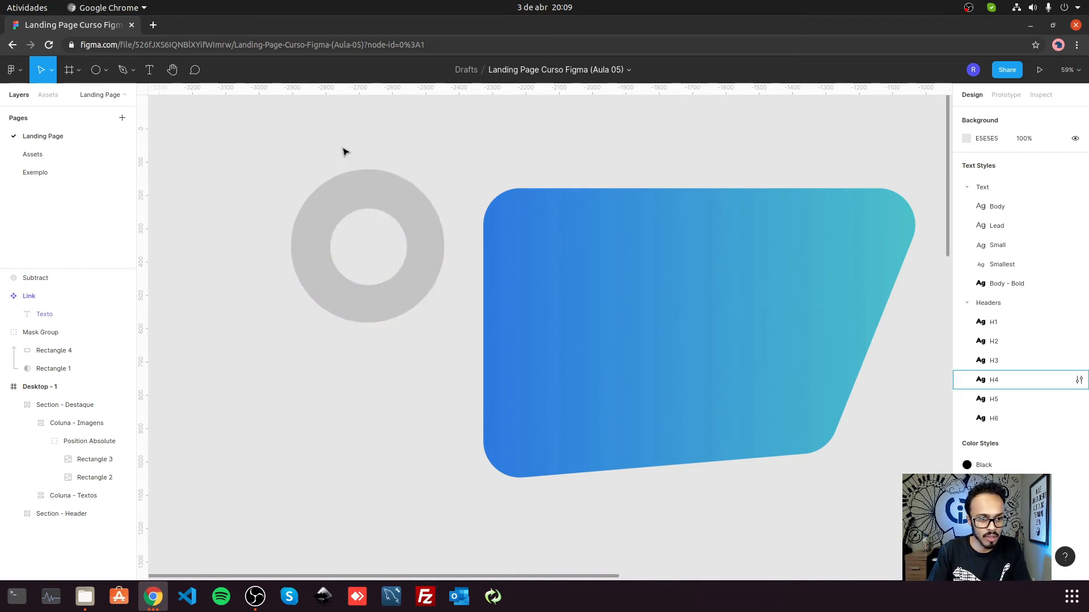
# Step: Apply the White color style to the ring and set its layer opacity to 15%
pyautogui.click(360, 192)
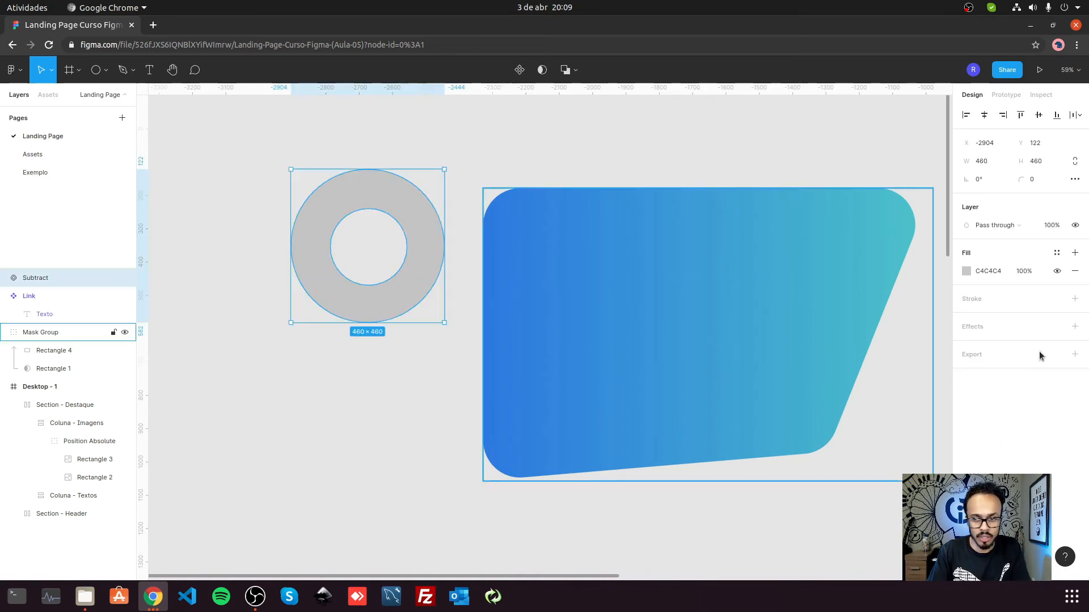
pyautogui.click(1056, 253)
pyautogui.click(995, 323)
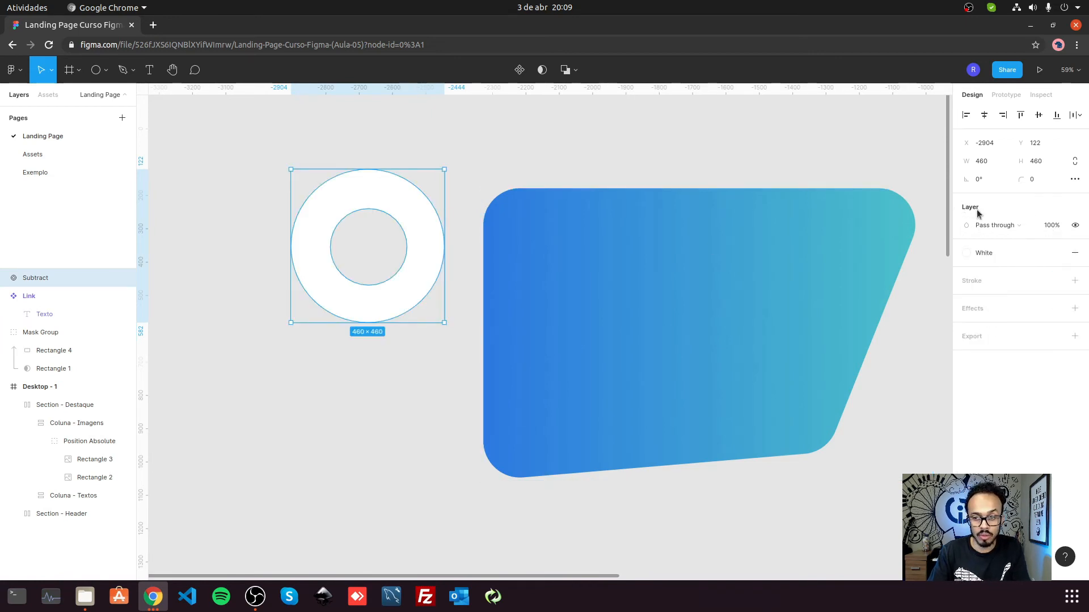
pyautogui.click(1051, 225)
pyautogui.write('15')
pyautogui.press('Return')
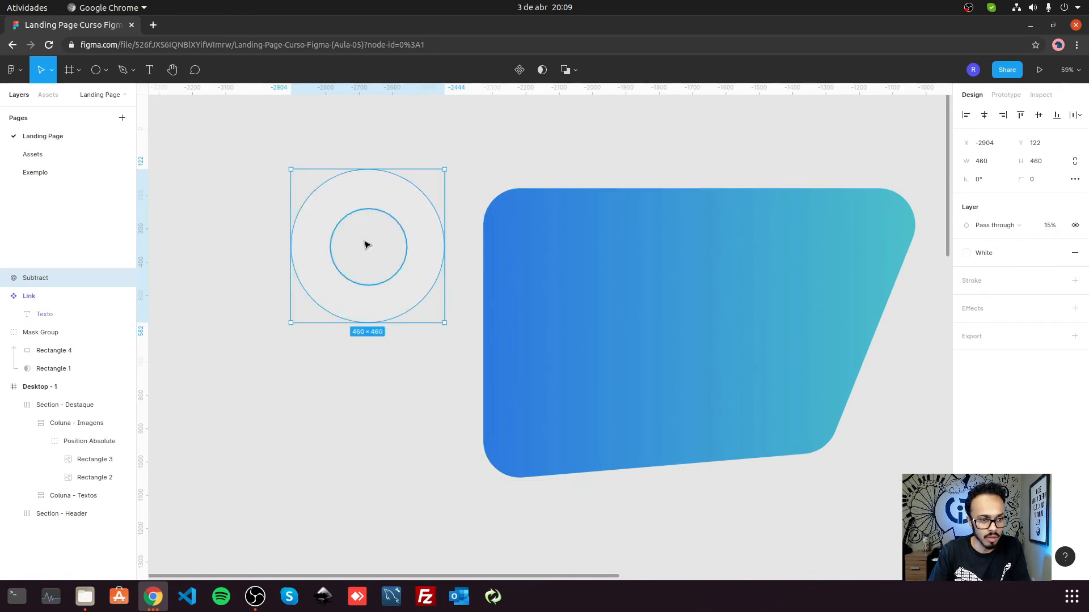
# Step: Move the ring into the Mask Group and position it over the upper-left corner of the gradient shape
pyautogui.hotkey('ctrl', 'x')
pyautogui.click(57, 312)
pyautogui.hotkey('ctrl', 'v')
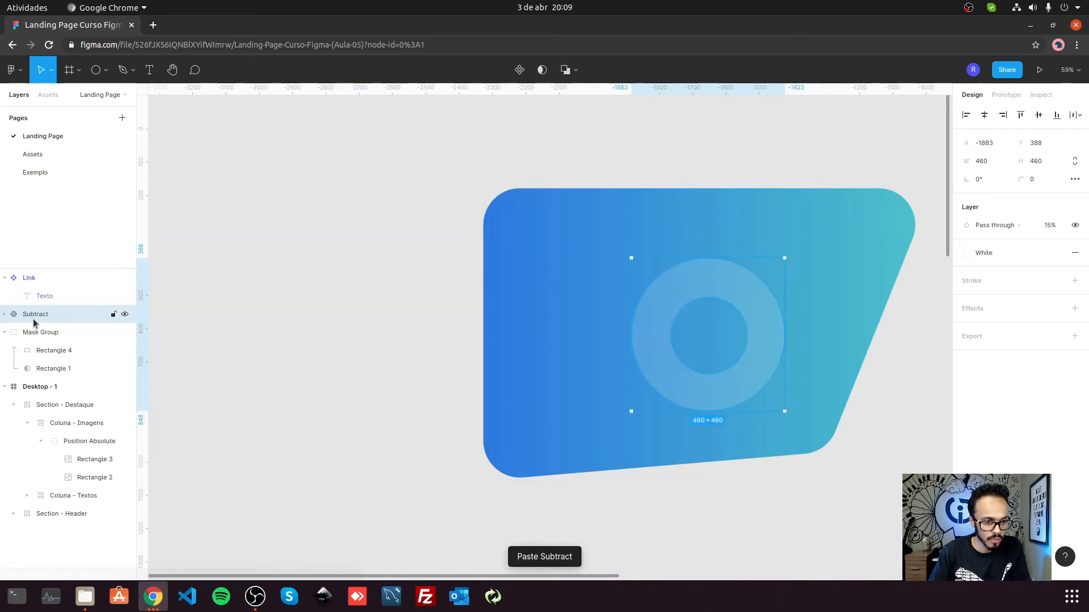
pyautogui.moveTo(32, 318); pyautogui.dragTo(61, 341)
pyautogui.moveTo(670, 369); pyautogui.dragTo(542, 295)
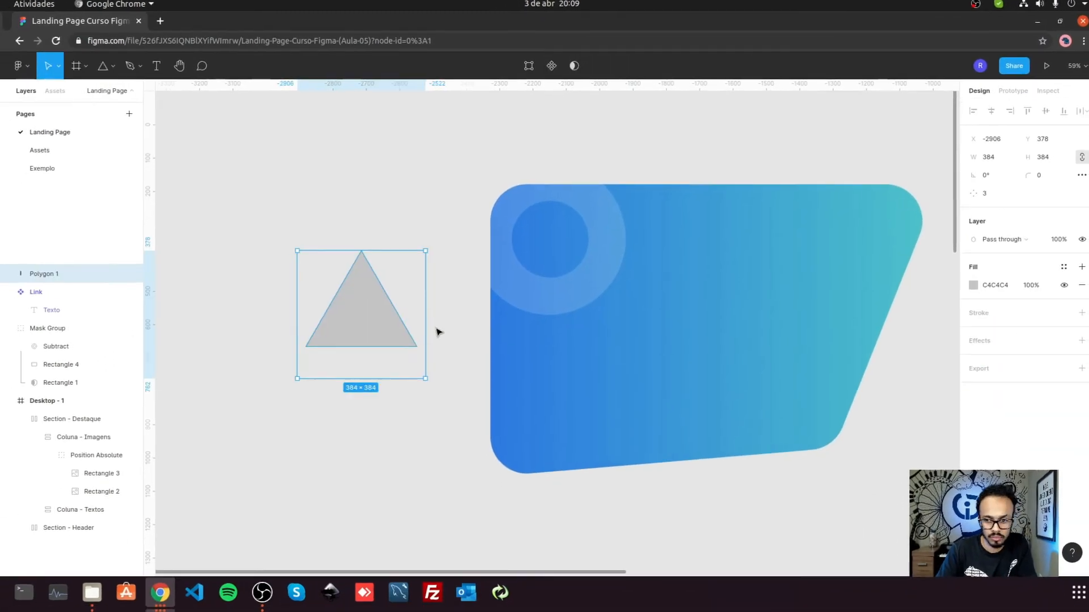
# Step: Set the triangle's size to 420 × 420 and flatten it
pyautogui.click(993, 160)
pyautogui.write('420')
pyautogui.press('Return')
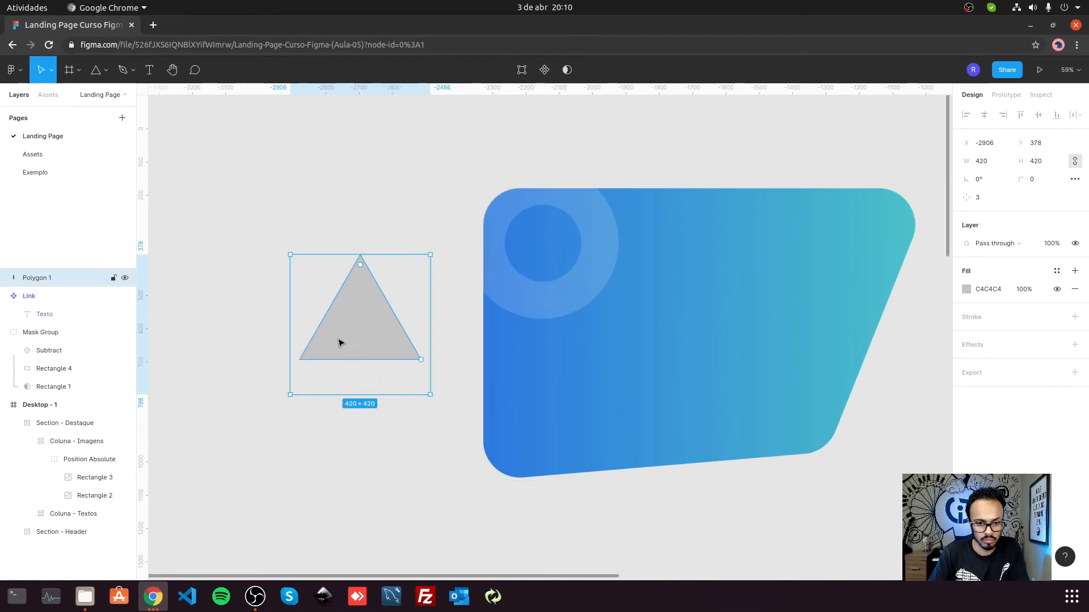
pyautogui.hotkey('ctrl', 'e')
# Step: Apply the White color style to the triangle and set its layer opacity to 15%
pyautogui.click(1061, 251)
pyautogui.click(997, 321)
pyautogui.click(1062, 227)
pyautogui.write('15')
pyautogui.press('Return')
# Step: Place the triangle inside the Mask Group at the gradient shape's lower-left corner and rotate it so the edge clips it
pyautogui.moveTo(326, 329); pyautogui.dragTo(562, 422)
pyautogui.moveTo(37, 278); pyautogui.dragTo(47, 342)
pyautogui.moveTo(590, 419); pyautogui.dragTo(553, 426)
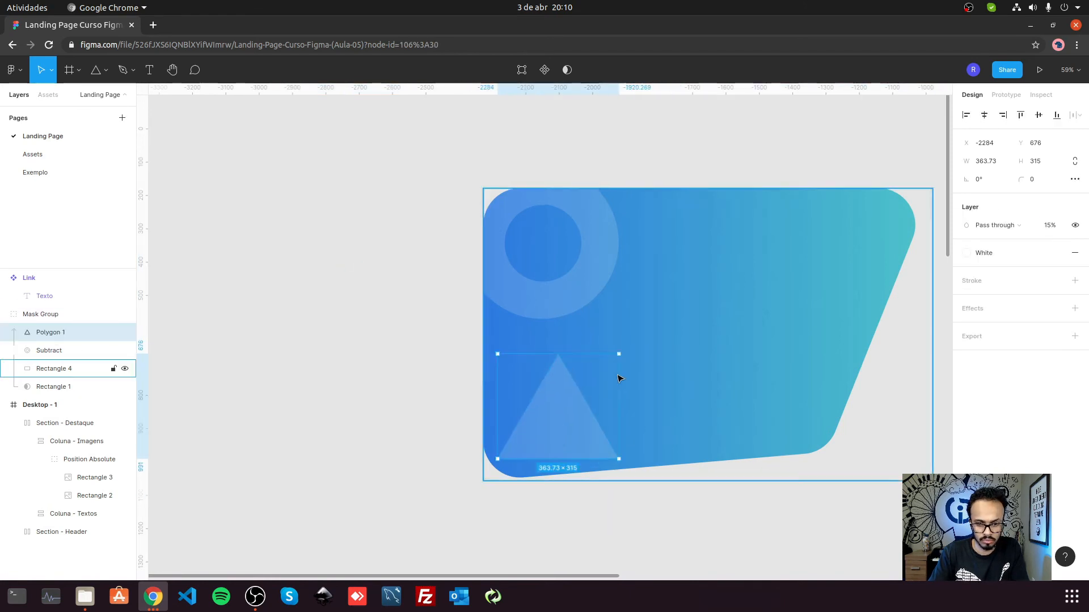
pyautogui.moveTo(623, 351); pyautogui.dragTo(644, 411)
pyautogui.moveTo(524, 436)
pyautogui.mouseDown()
pyautogui.moveTo(552, 420)
pyautogui.moveTo(506, 443)
pyautogui.mouseUp()
# Step: Draw a square beside the gradient shape and set its size to 460 × 460
pyautogui.click(106, 70)
pyautogui.click(126, 95)
pyautogui.moveTo(321, 216); pyautogui.dragTo(404, 350)
pyautogui.click(987, 162)
pyautogui.write('460')
pyautogui.press('Return')
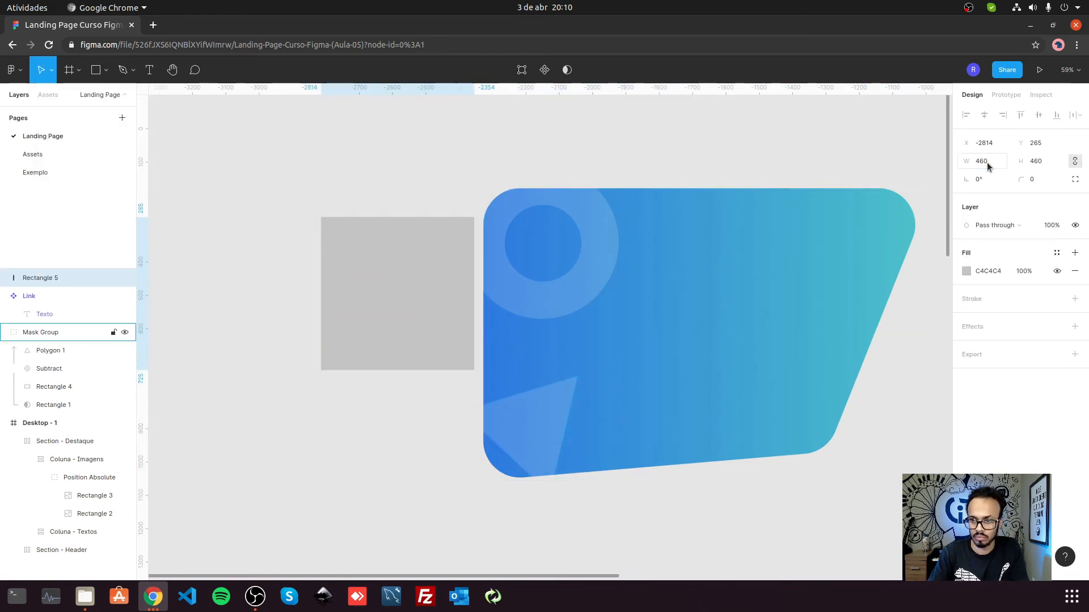
# Step: Give the square the White style at 15% opacity and place it, turned diagonally, in the Mask Group near the gradient shape's lower-right corner
pyautogui.click(1061, 250)
pyautogui.click(1051, 225)
pyautogui.write('15')
pyautogui.press('Return')
pyautogui.moveTo(396, 289); pyautogui.dragTo(785, 433)
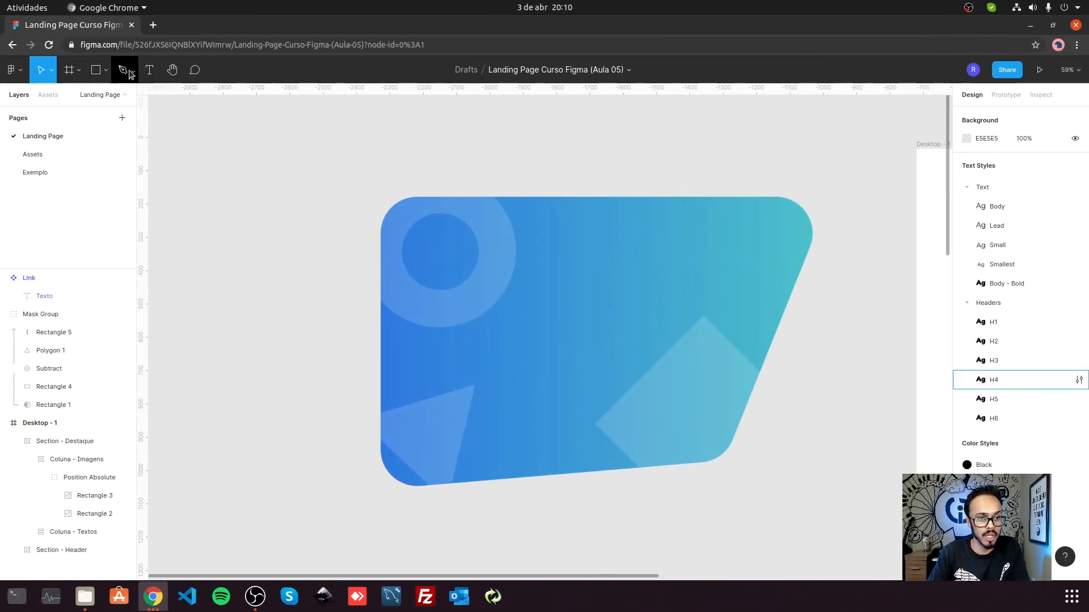
# Step: Draw a diagonal line spanning about 1303 × 823.5 px with the Pen tool, from outside the gradient shape's lower-left corner to its upper-right corner
pyautogui.click(133, 71)
pyautogui.click(121, 98)
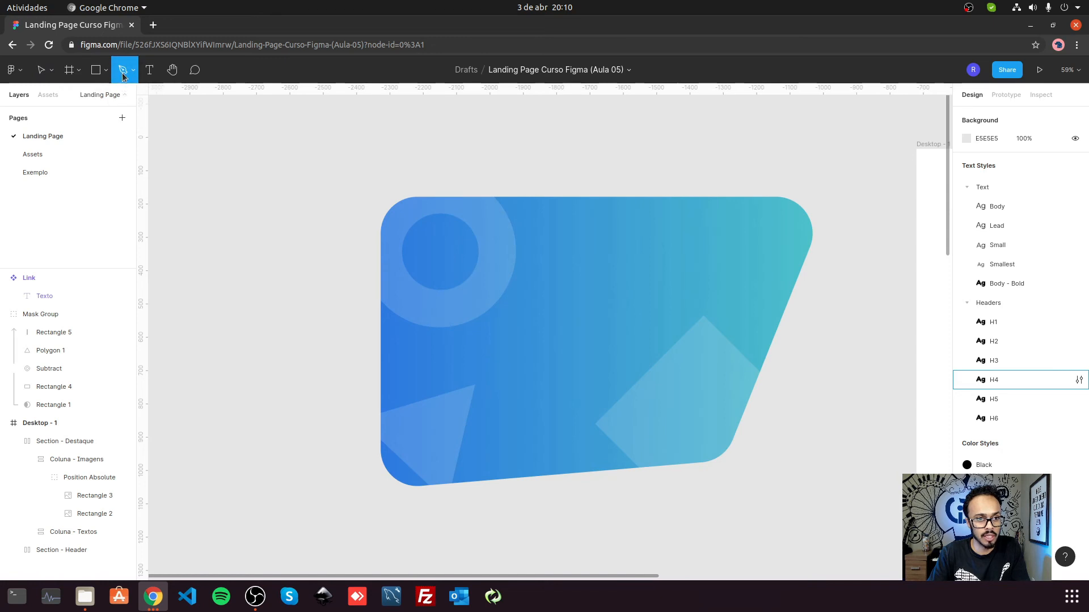
pyautogui.click(331, 500)
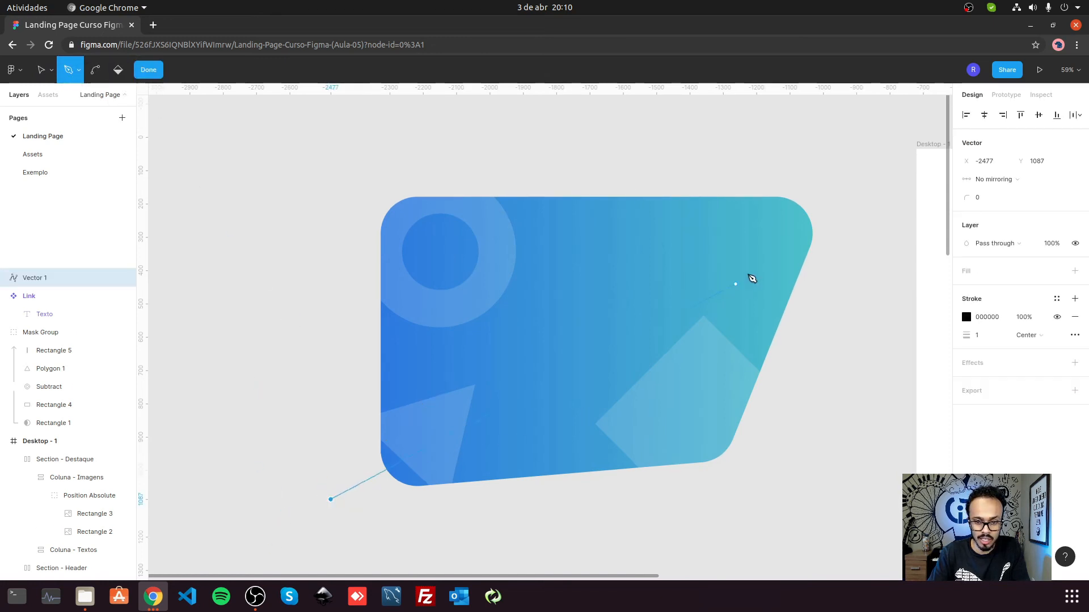
pyautogui.click(765, 226)
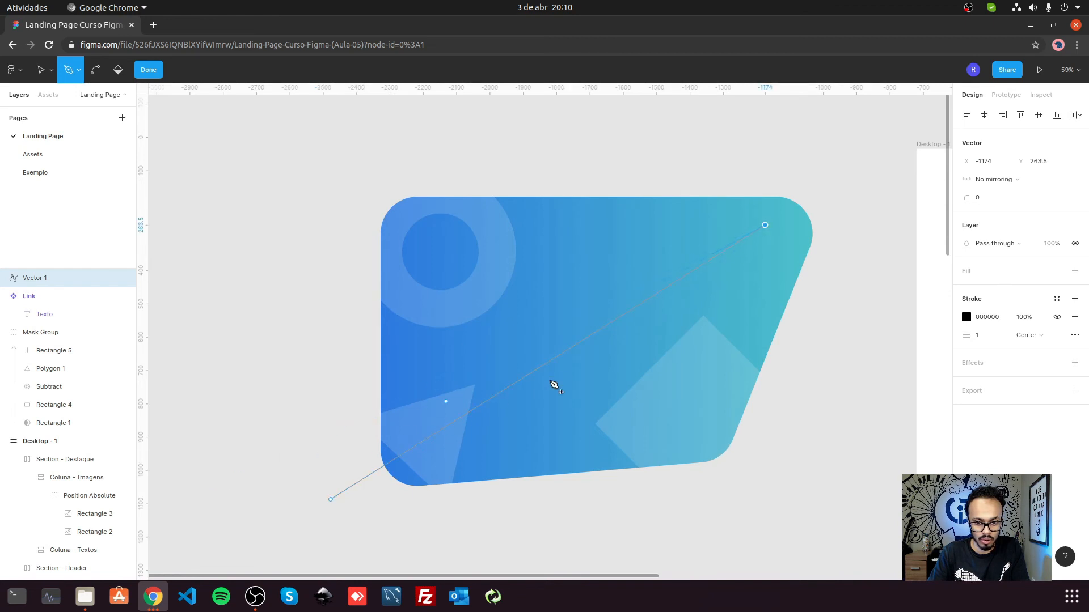
pyautogui.press('ctrl')
pyautogui.click(148, 70)
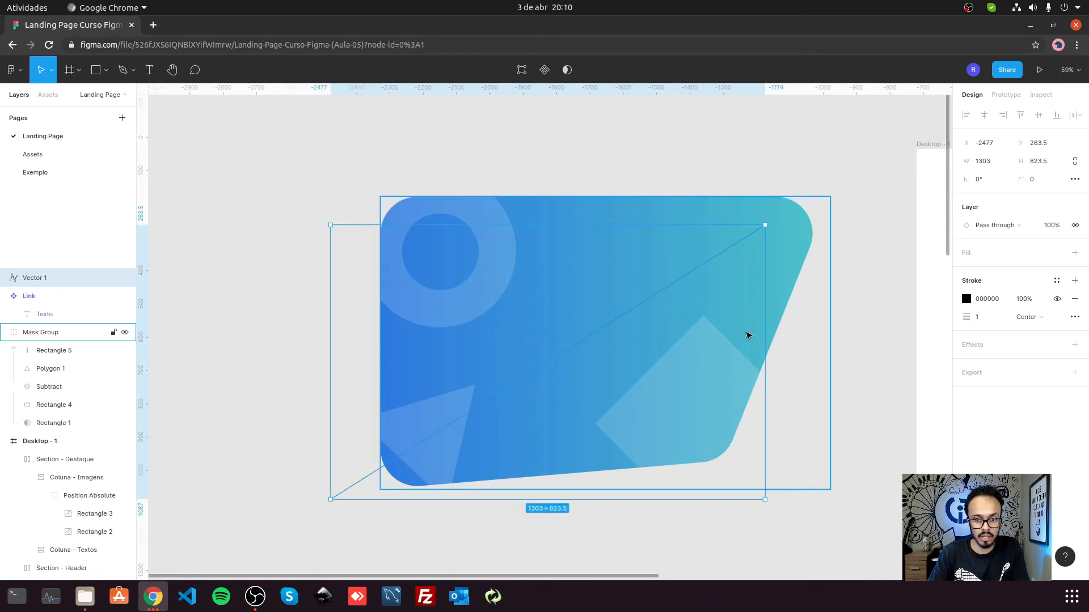
pyautogui.moveTo(713, 259)
pyautogui.mouseDown()
pyautogui.moveTo(751, 243)
pyautogui.moveTo(738, 249)
pyautogui.mouseUp()
# Step: Apply the White color style to the line's stroke and set the stroke width to 2
pyautogui.click(1056, 280)
pyautogui.click(992, 350)
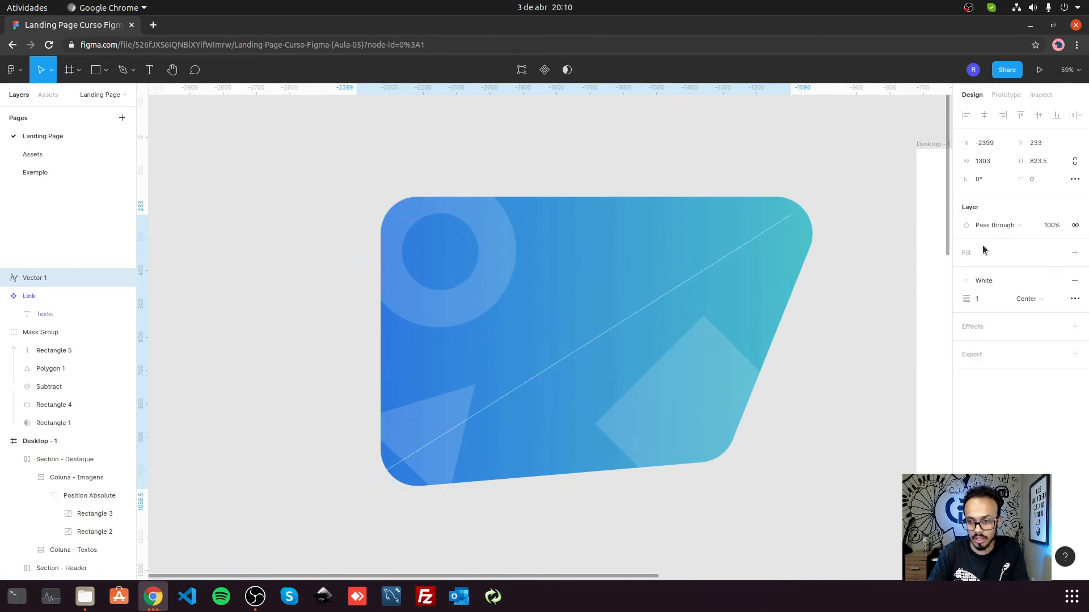
pyautogui.click(982, 300)
pyautogui.write('2')
pyautogui.press('Return')
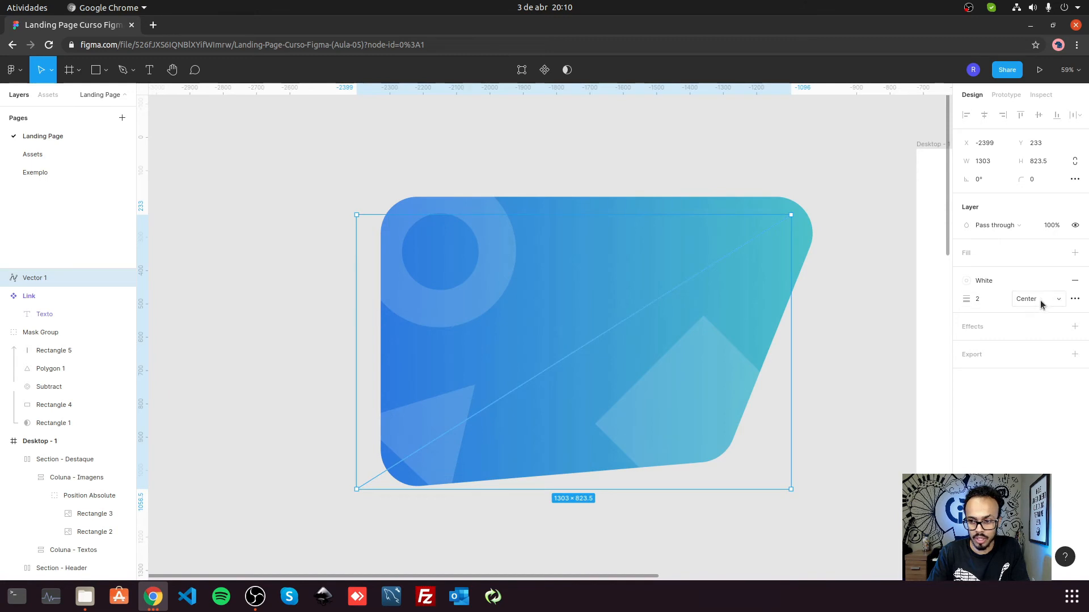
# Step: Make the line dashed, trying dash patterns of 2, 2 and 5, 5 before setting it to 8, 8
pyautogui.click(1075, 300)
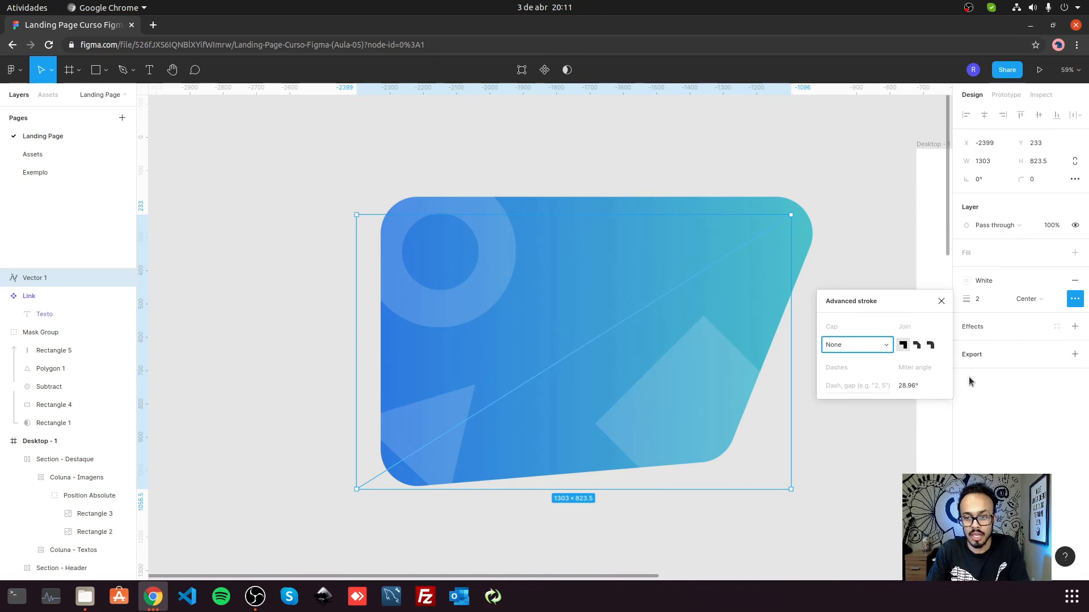
pyautogui.click(858, 388)
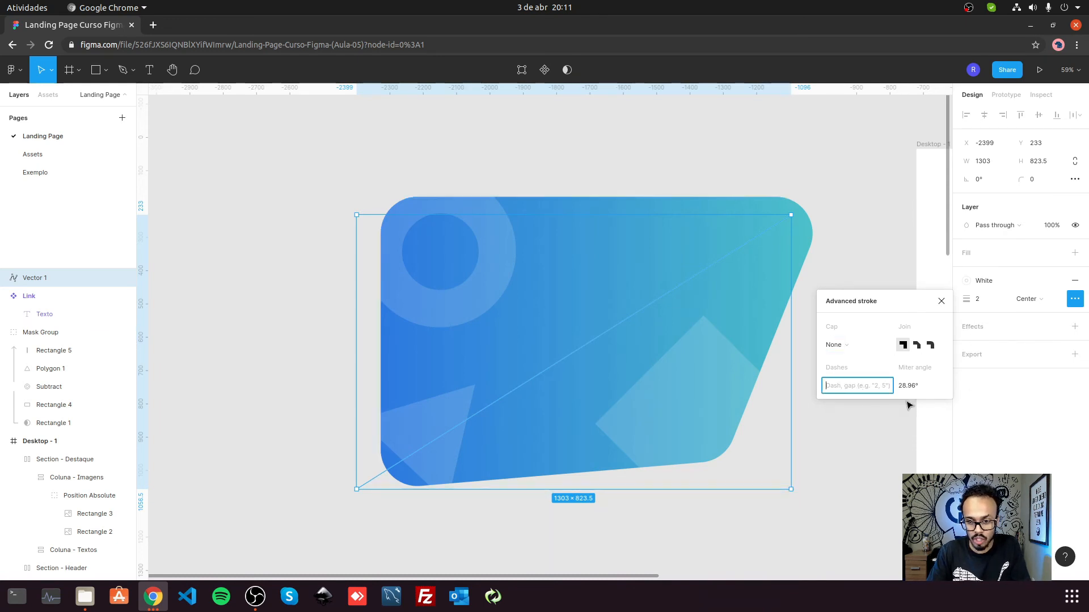
pyautogui.press('Tab')
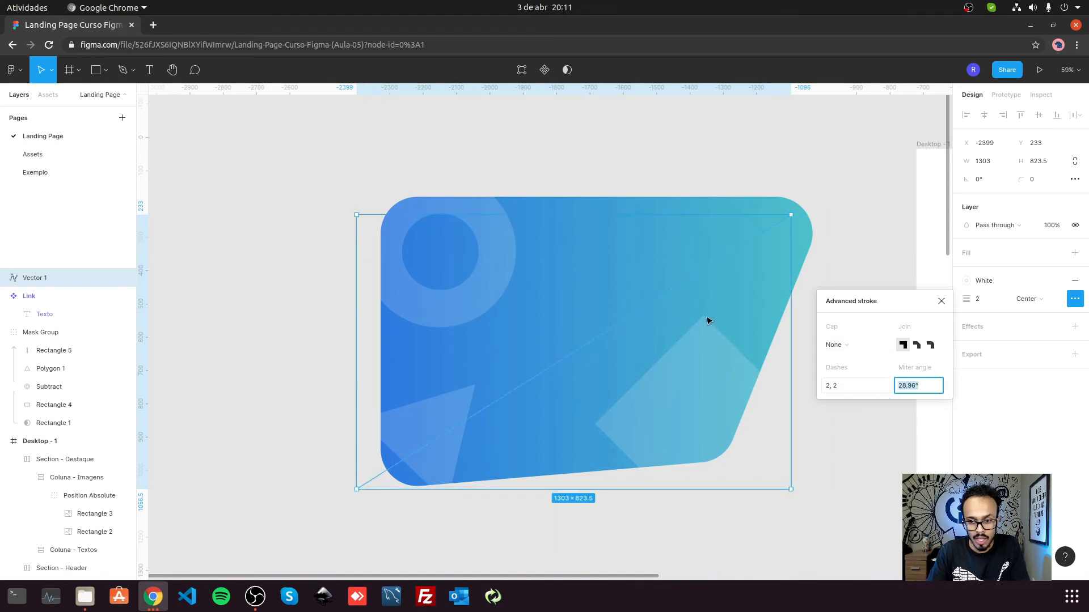
pyautogui.scroll(10, 707, 318)
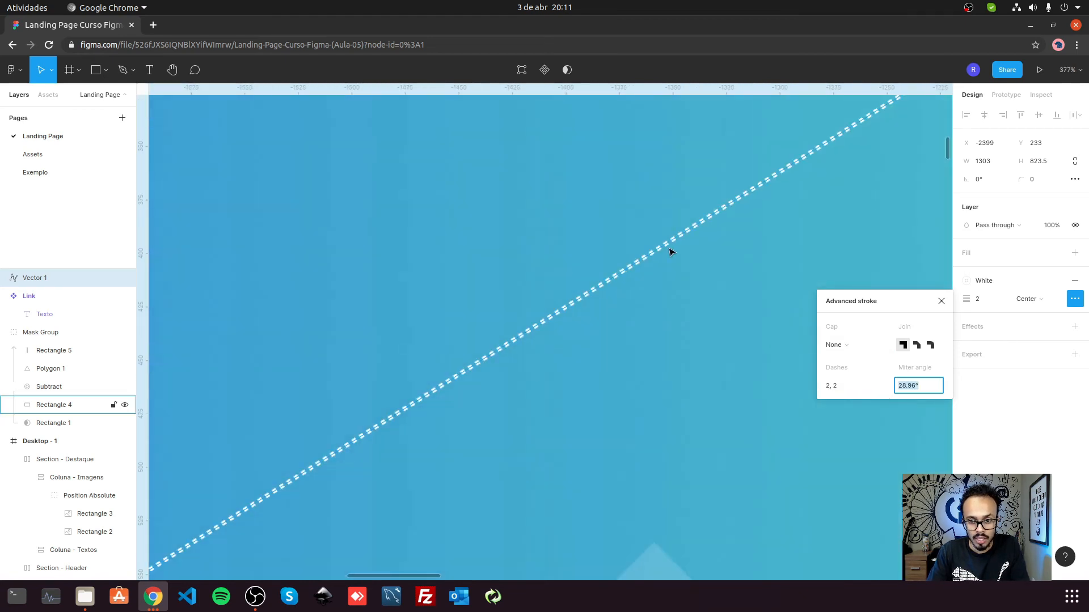
pyautogui.click(850, 388)
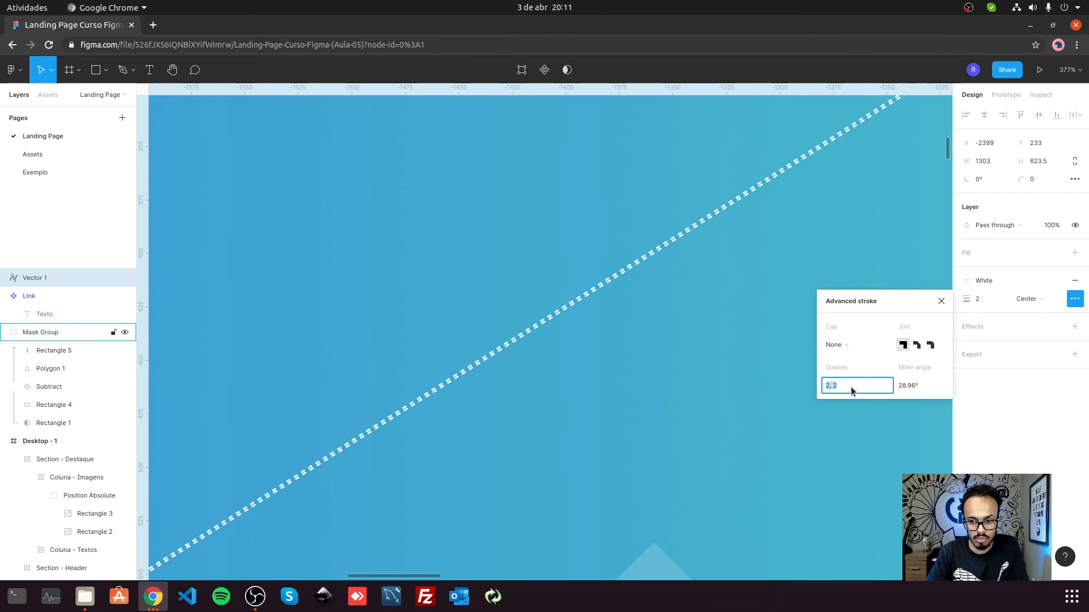
pyautogui.write('5, 5')
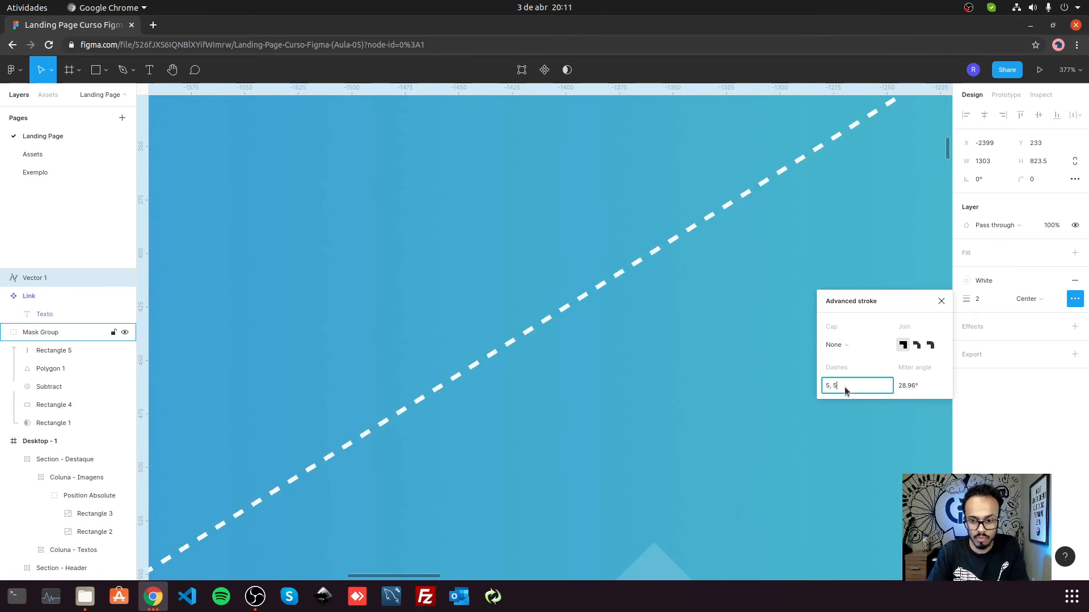
pyautogui.write('8, 8')
pyautogui.press('Return')
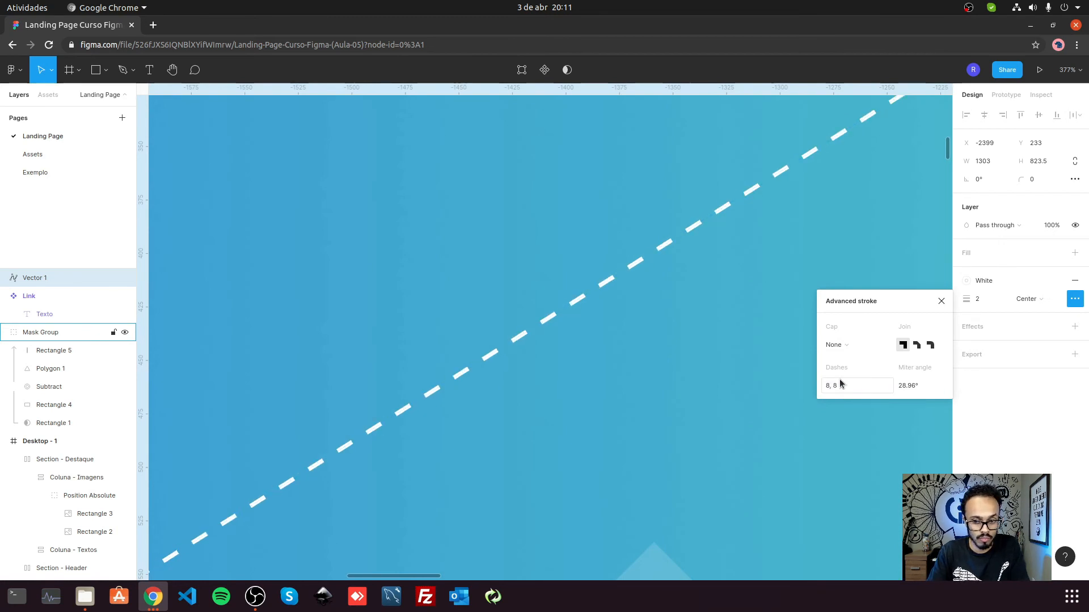
# Step: Examine the dashed line up close and across the whole shape, and close the advanced stroke settings
pyautogui.scroll(-5, 629, 297)
pyautogui.scroll(4, 626, 300)
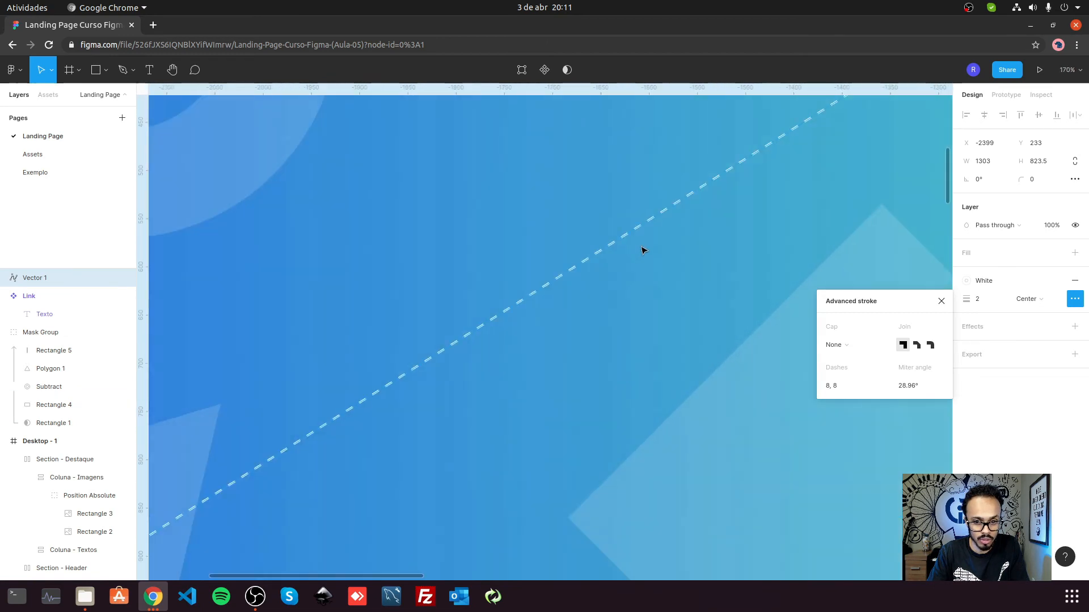
pyautogui.scroll(2, 643, 250)
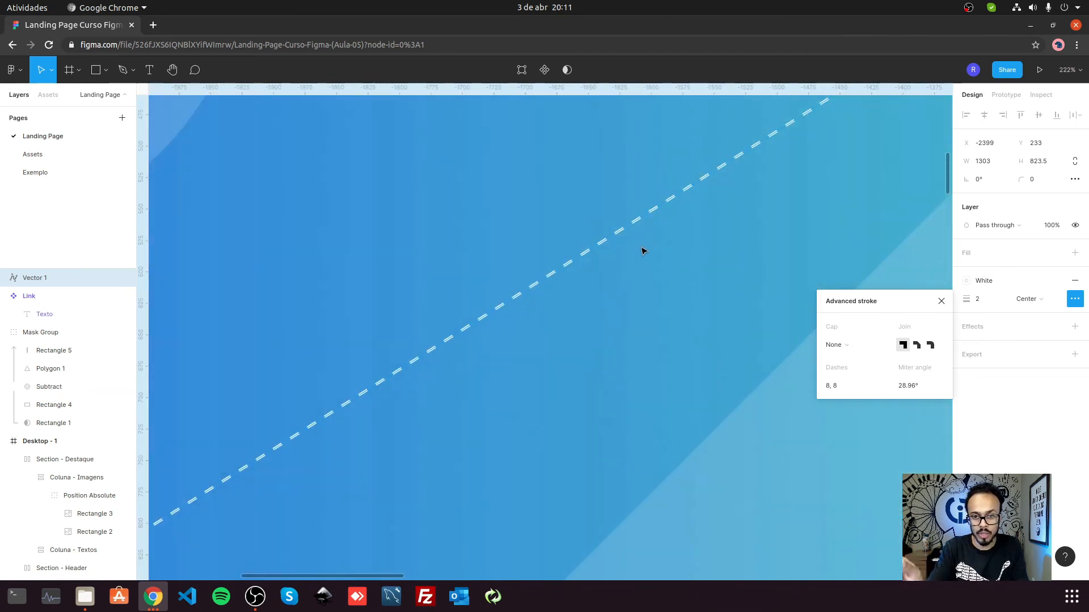
pyautogui.click(838, 387)
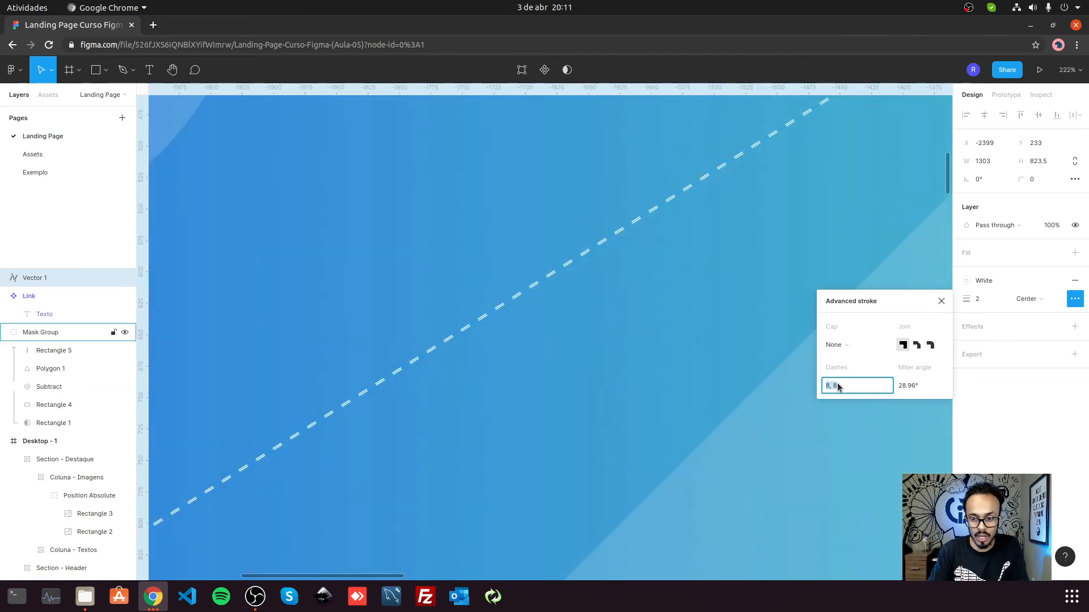
pyautogui.scroll(-5, 612, 258)
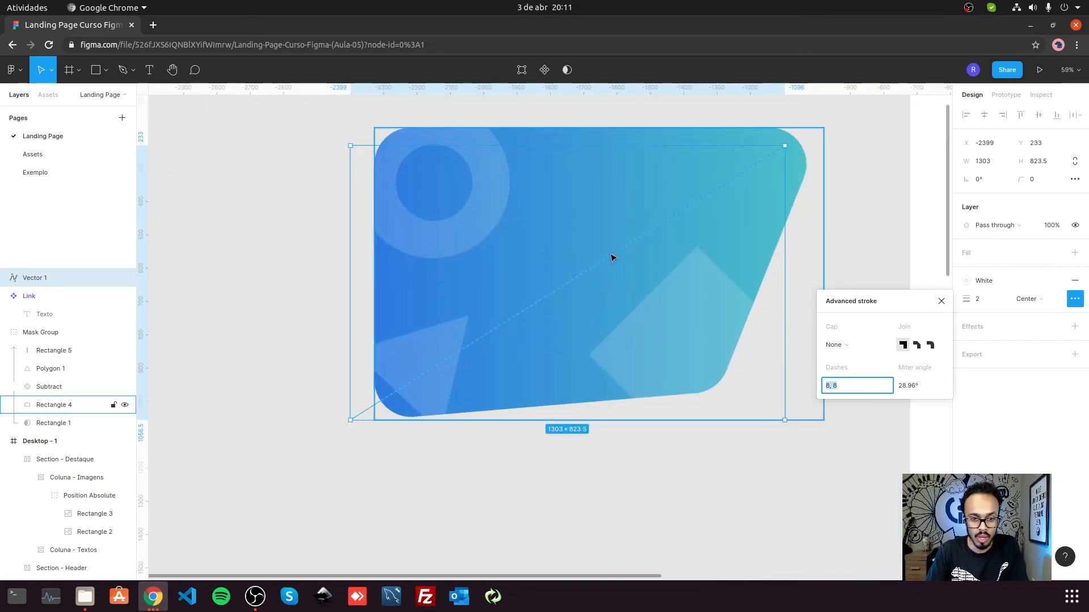
pyautogui.click(943, 305)
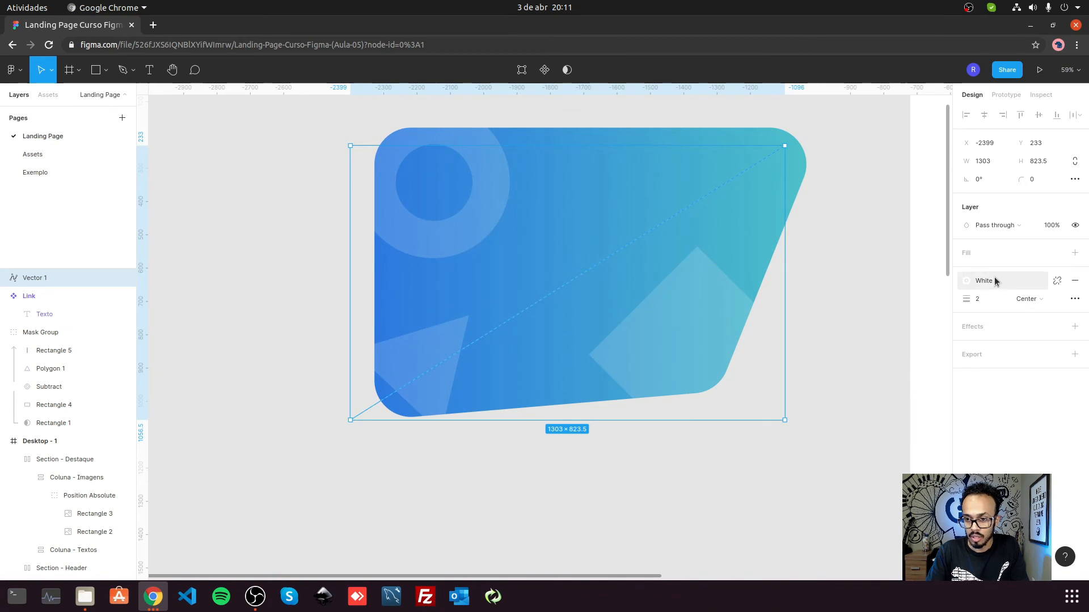
pyautogui.press('Escape')
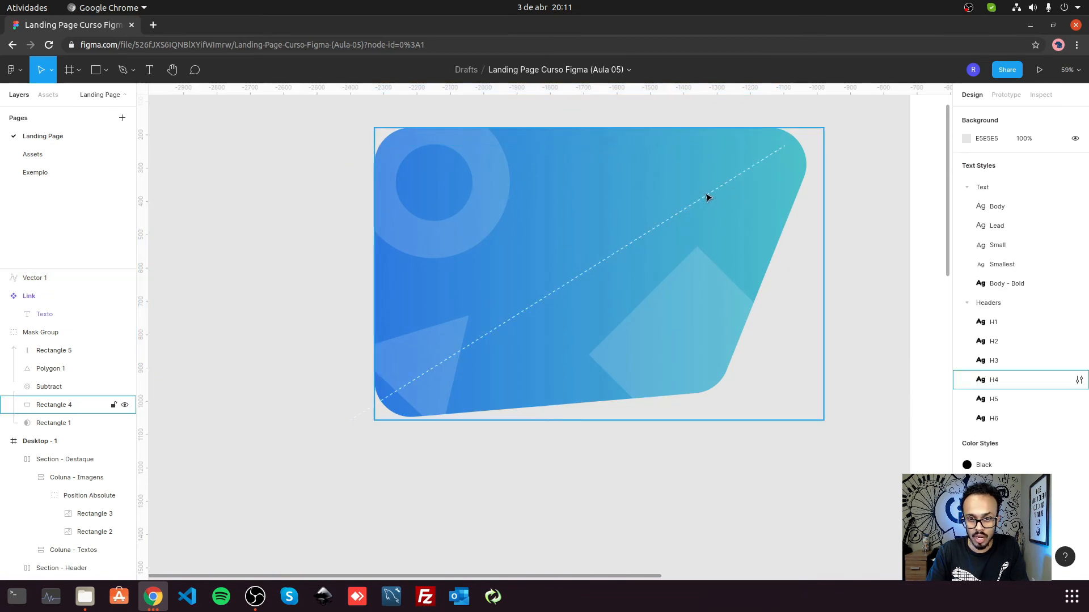
# Step: Set the dashed diagonal line's layer opacity to 15%
pyautogui.doubleClick(707, 197)
pyautogui.click(39, 278)
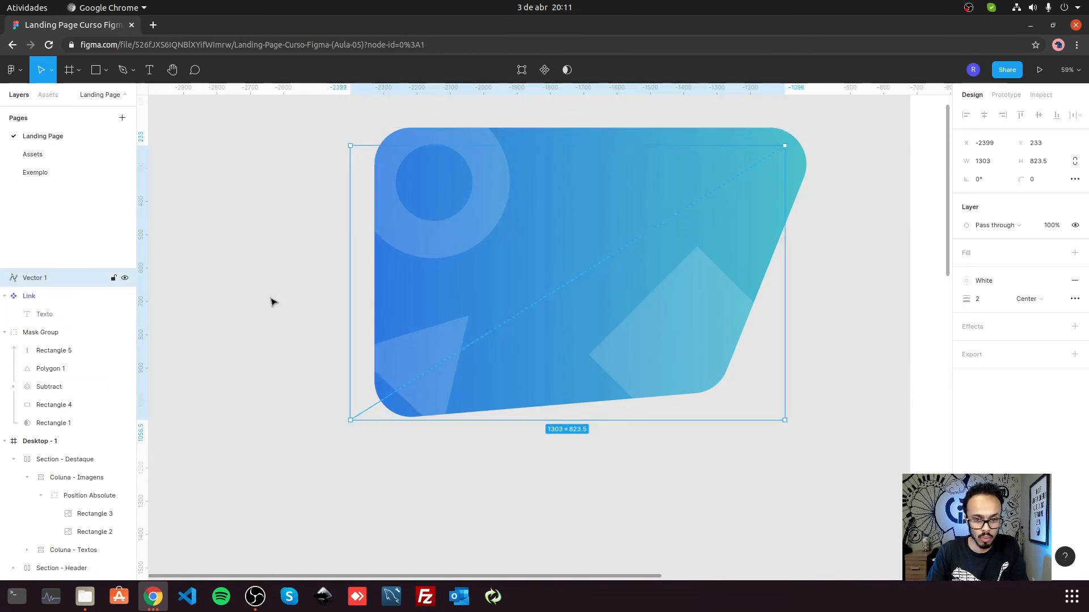
pyautogui.click(1058, 226)
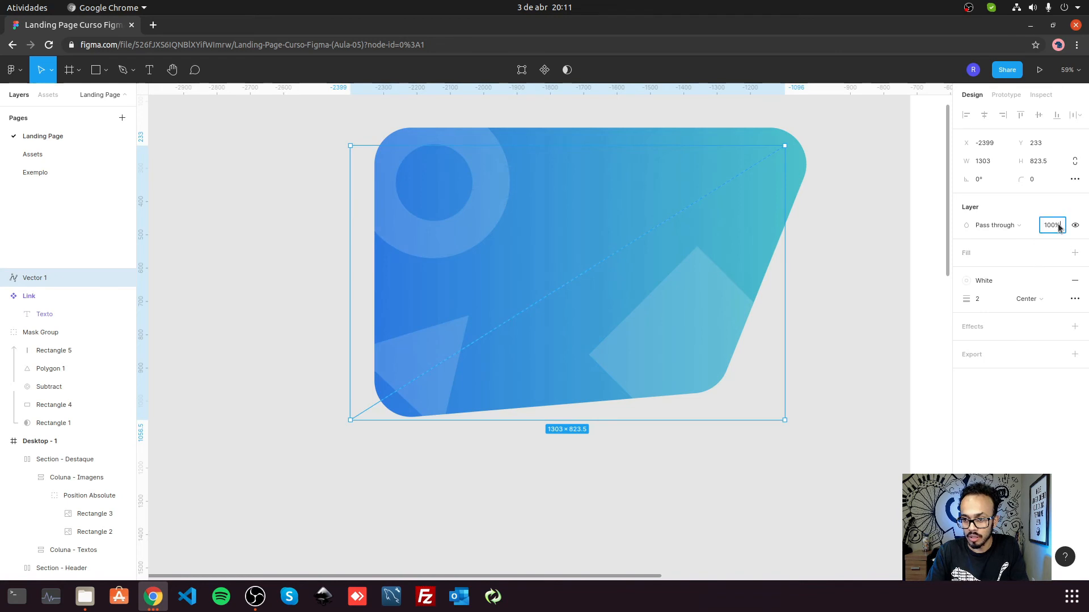
pyautogui.write('15')
pyautogui.press('Return')
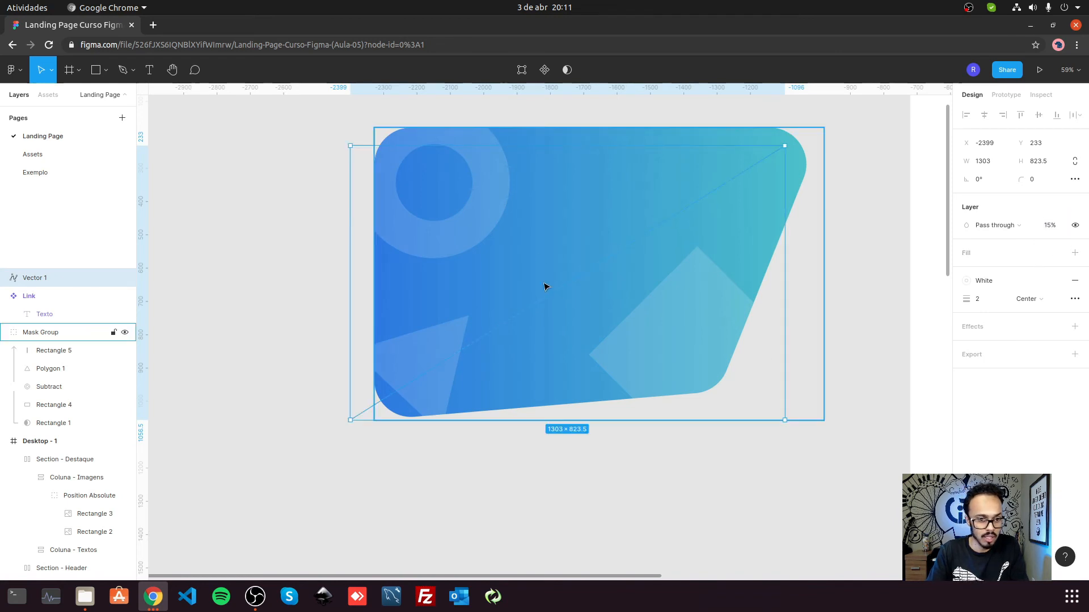
# Step: Bend the dashed line into a smooth S-curve across the gradient shape and finish editing the vector
pyautogui.scroll(5, 561, 260)
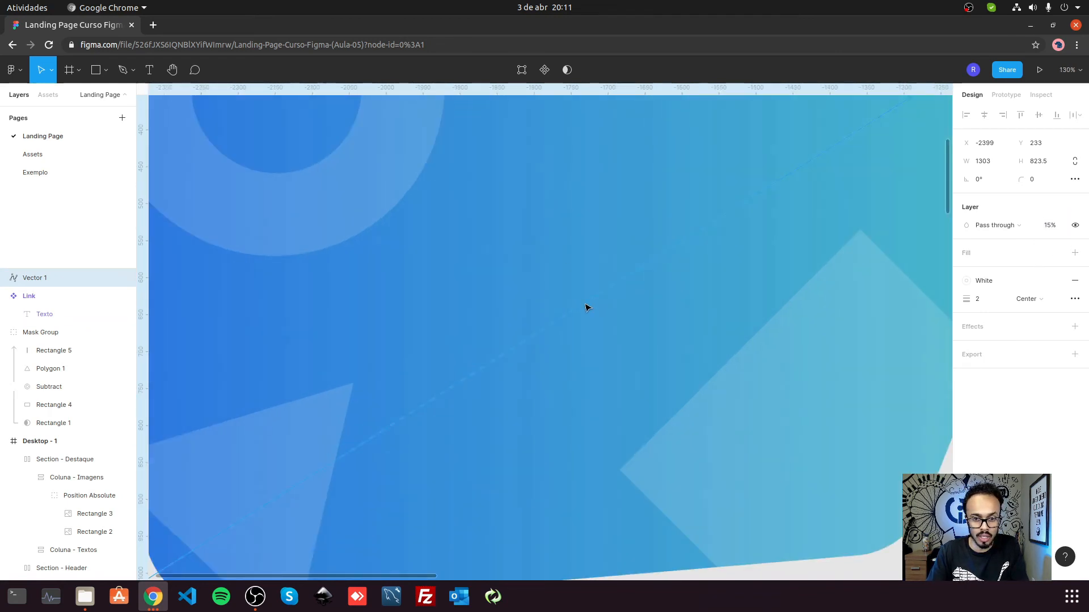
pyautogui.doubleClick(587, 308)
pyautogui.scroll(-5, 594, 272)
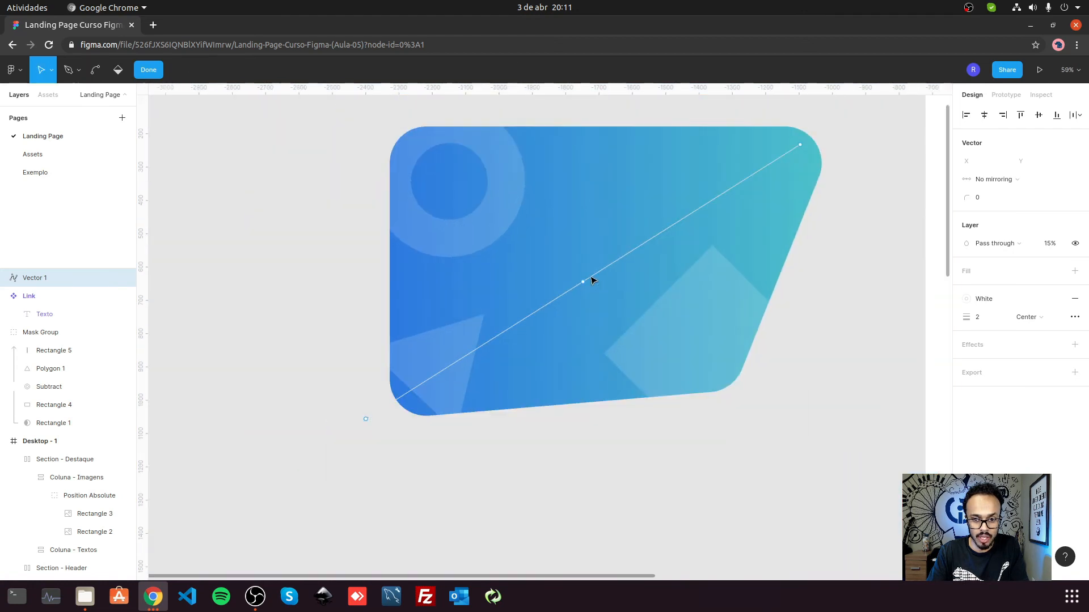
pyautogui.press('ctrl')
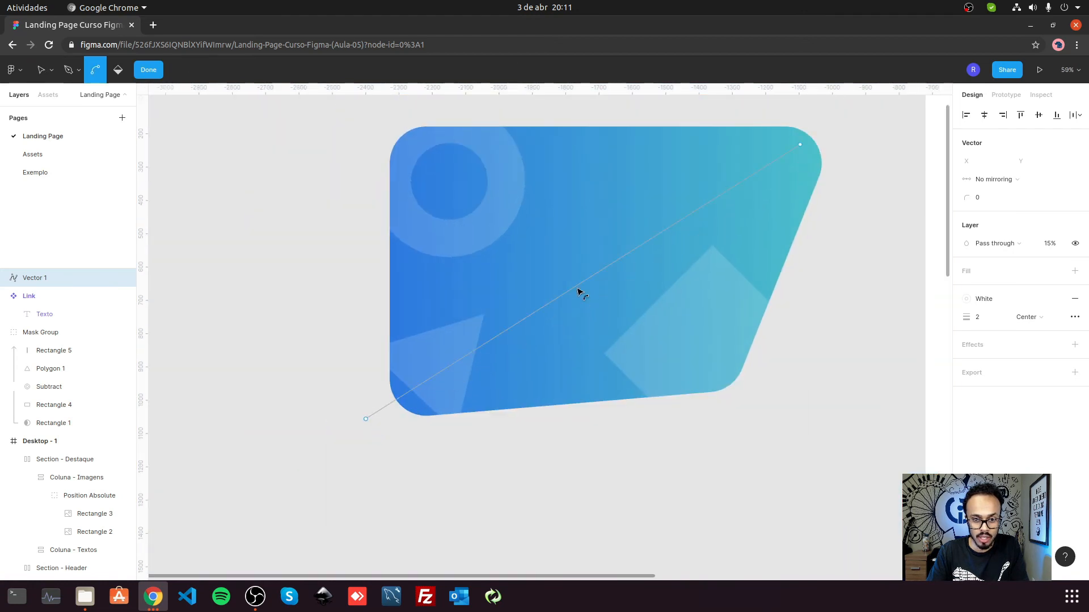
pyautogui.moveTo(585, 284); pyautogui.dragTo(623, 199)
pyautogui.hotkey('ctrl', 'z')
pyautogui.moveTo(576, 345); pyautogui.dragTo(580, 364)
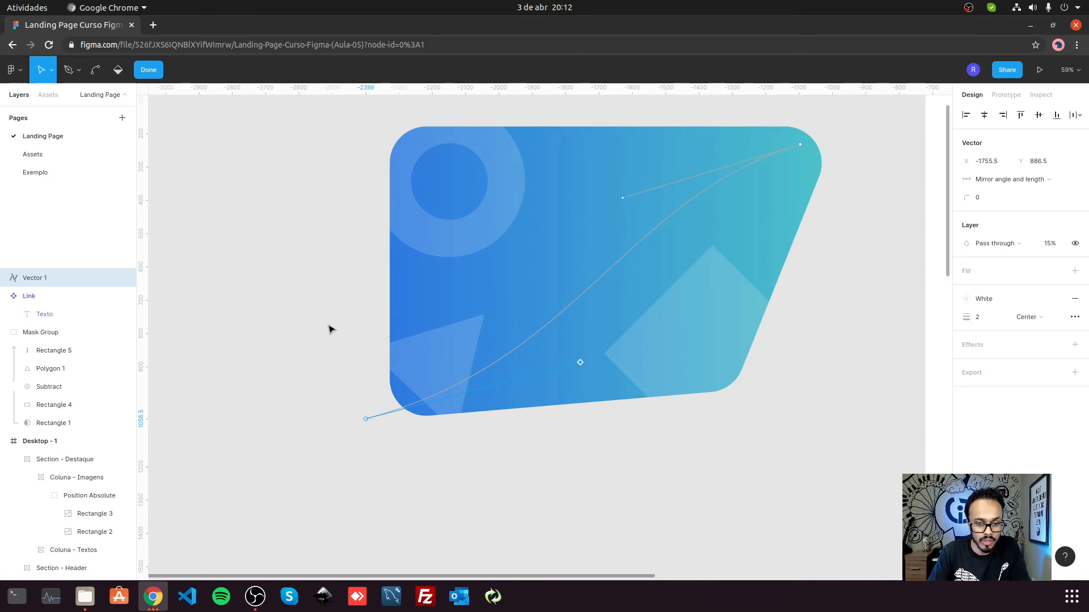
pyautogui.press('Escape')
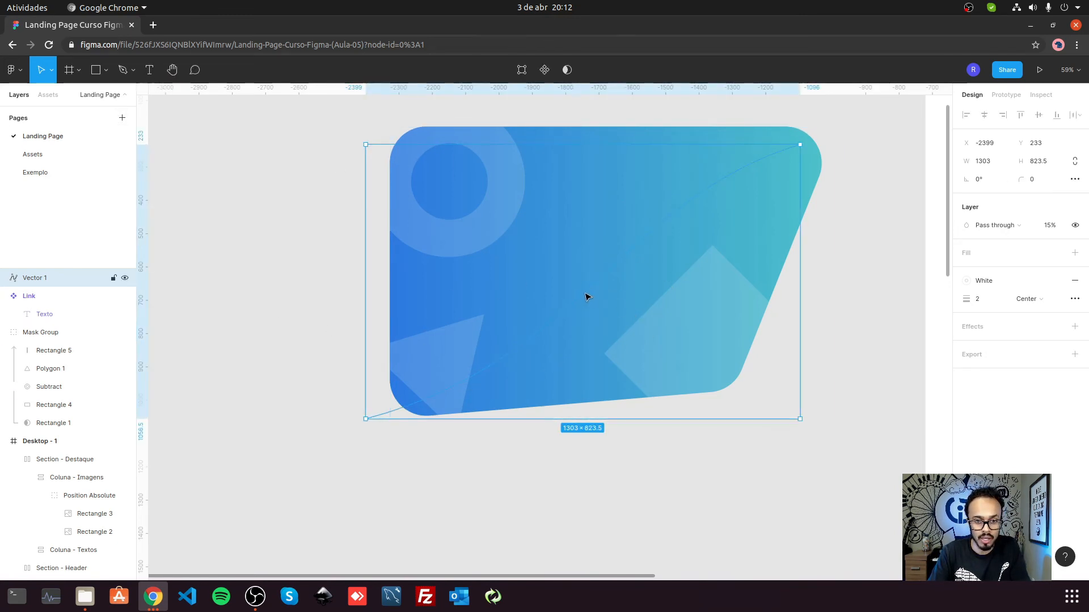
pyautogui.press('Return')
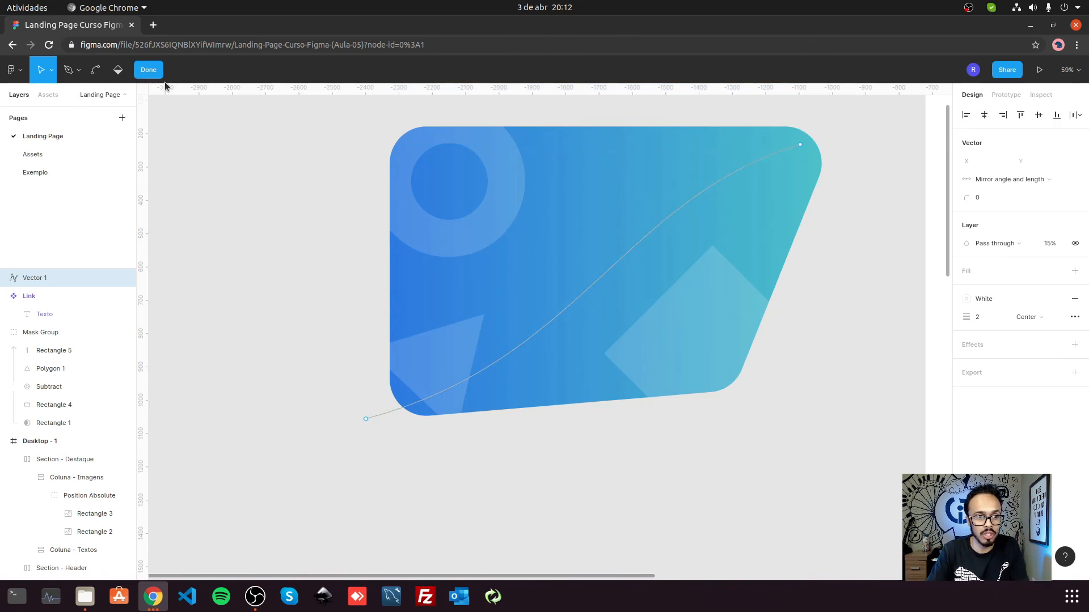
pyautogui.click(149, 70)
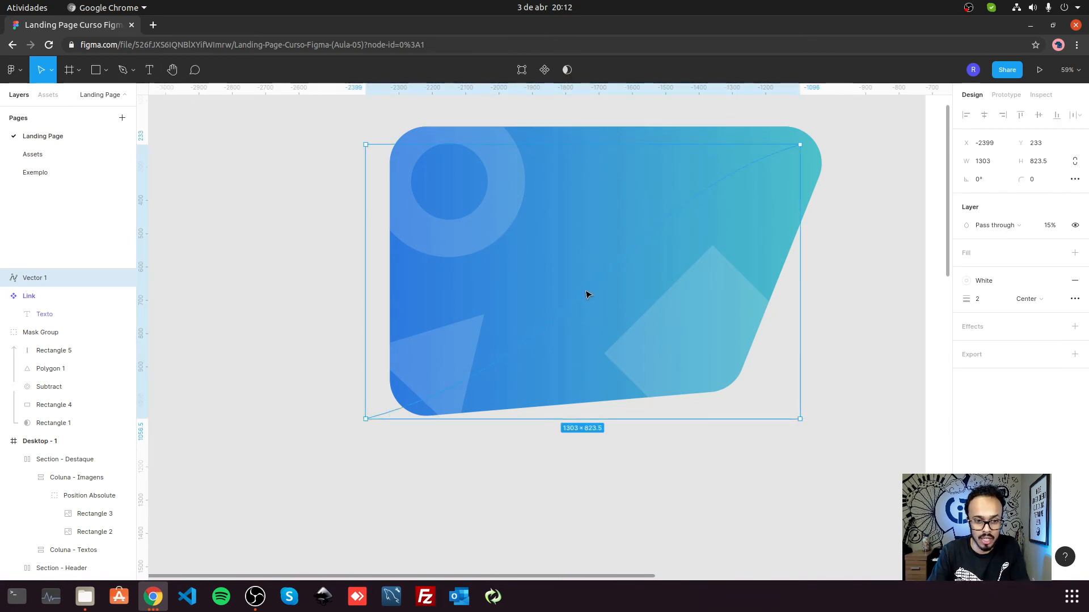
# Step: Rename the curved dashed line's layer as Line and place it above Rectangle 5 inside the mask group
pyautogui.doubleClick(35, 280)
pyautogui.write('L')
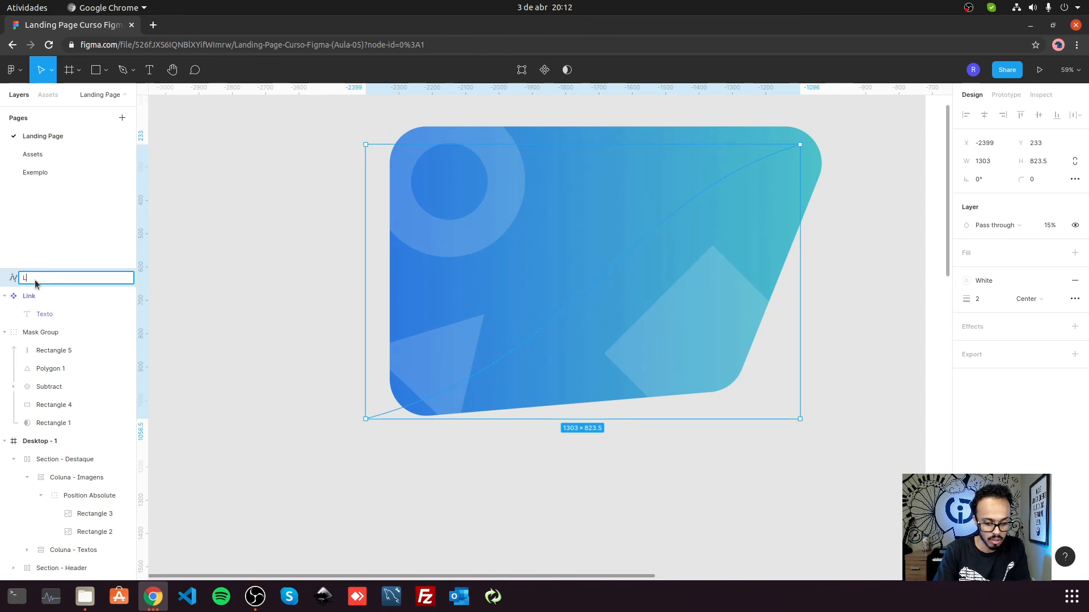
pyautogui.write('ine')
pyautogui.press('Return')
pyautogui.moveTo(35, 283); pyautogui.dragTo(64, 350)
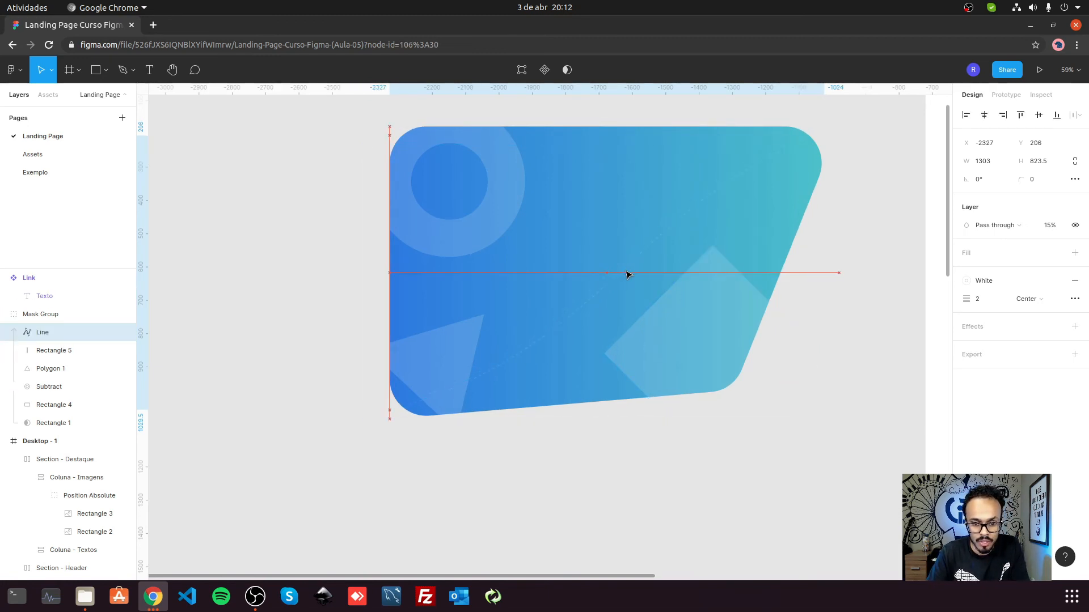
# Step: Shift the curved line rightward and shrink it proportionally toward its upper-right corner to about 1084 × 685 px
pyautogui.moveTo(626, 274); pyautogui.dragTo(646, 270)
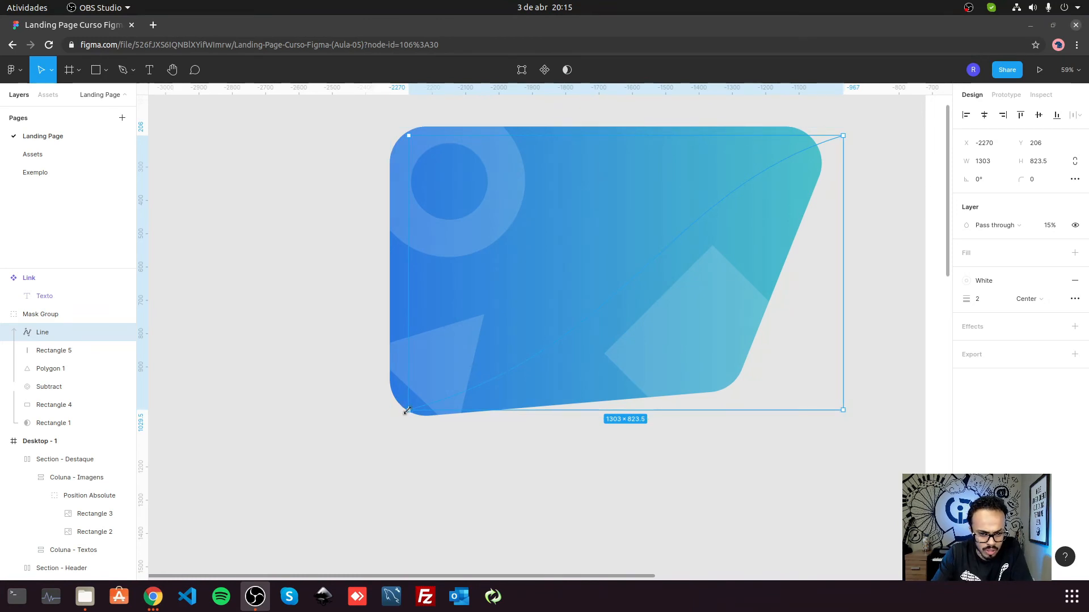
pyautogui.moveTo(406, 410); pyautogui.dragTo(482, 363)
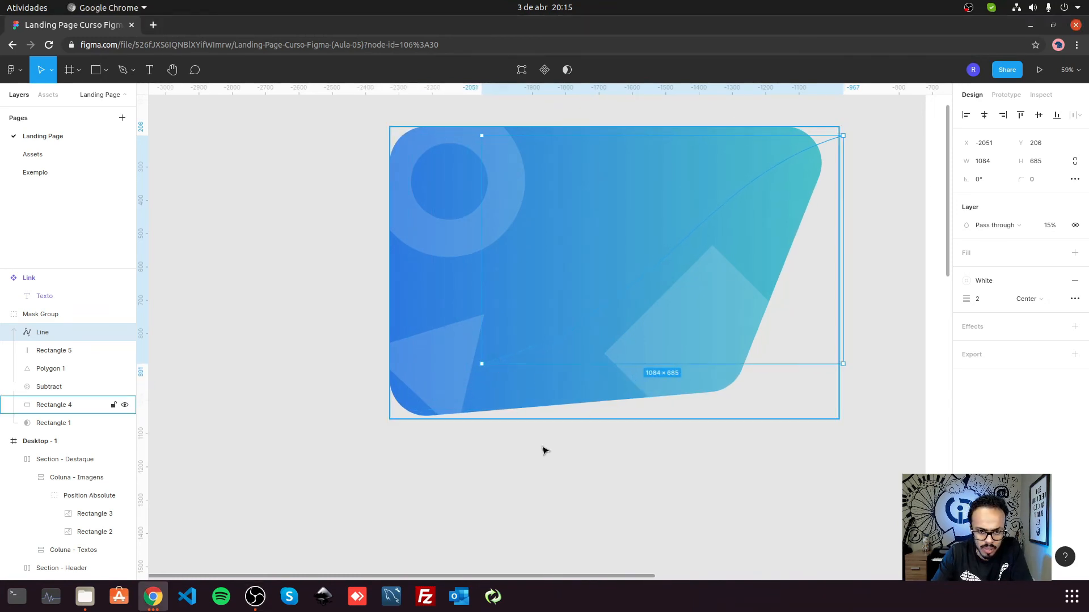
pyautogui.click(544, 452)
# Step: Move the whole mask group onto the Desktop - 1 frame, below the hero content, at about X -68, Y 990
pyautogui.scroll(-4, 540, 424)
pyautogui.scroll(3, 613, 384)
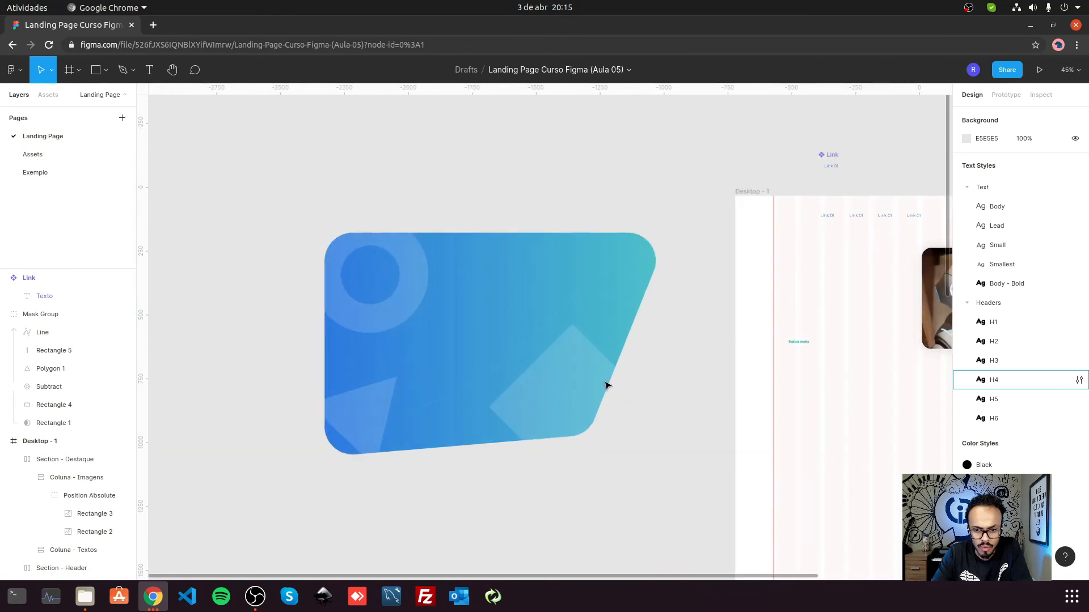
pyautogui.click(444, 286)
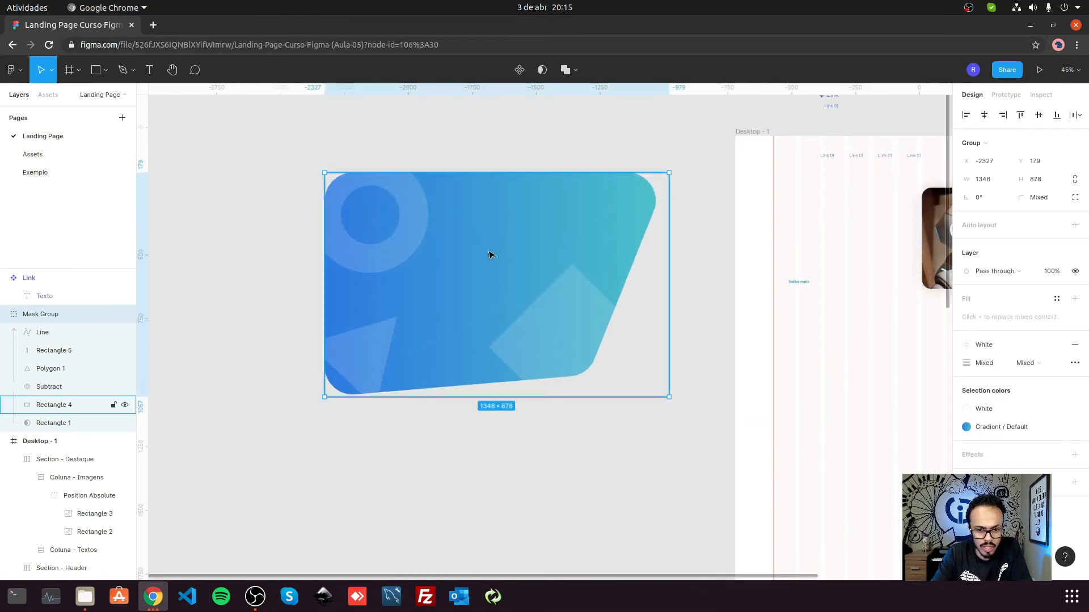
pyautogui.scroll(-4, 489, 252)
pyautogui.scroll(2, 413, 277)
pyautogui.moveTo(413, 276); pyautogui.dragTo(644, 404)
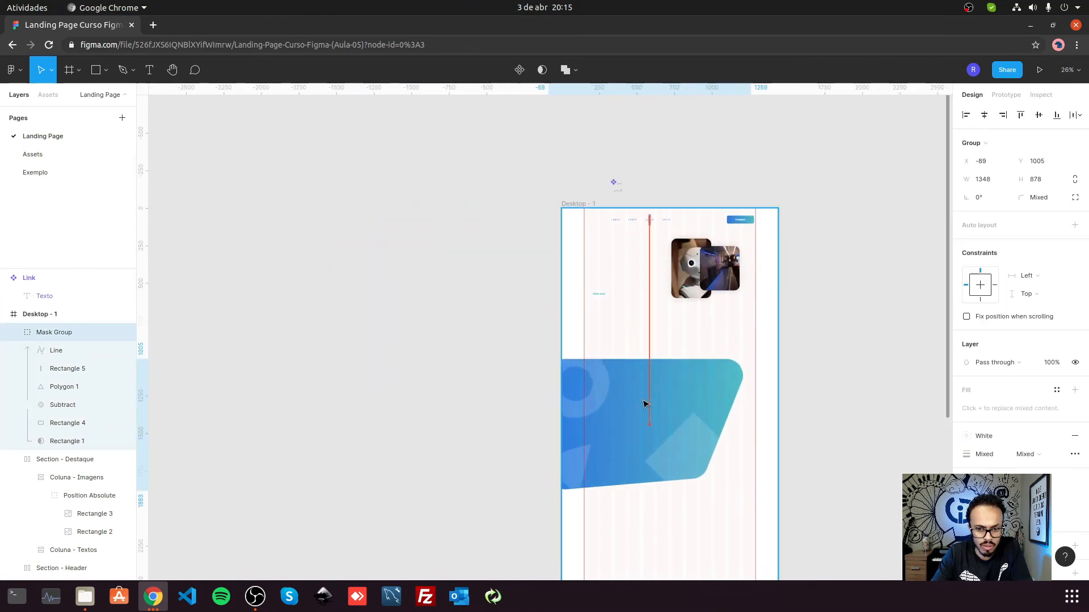
# Step: Send the mask group beneath Section - Destaque and Section - Header in the Desktop - 1 layer order
pyautogui.click(13, 333)
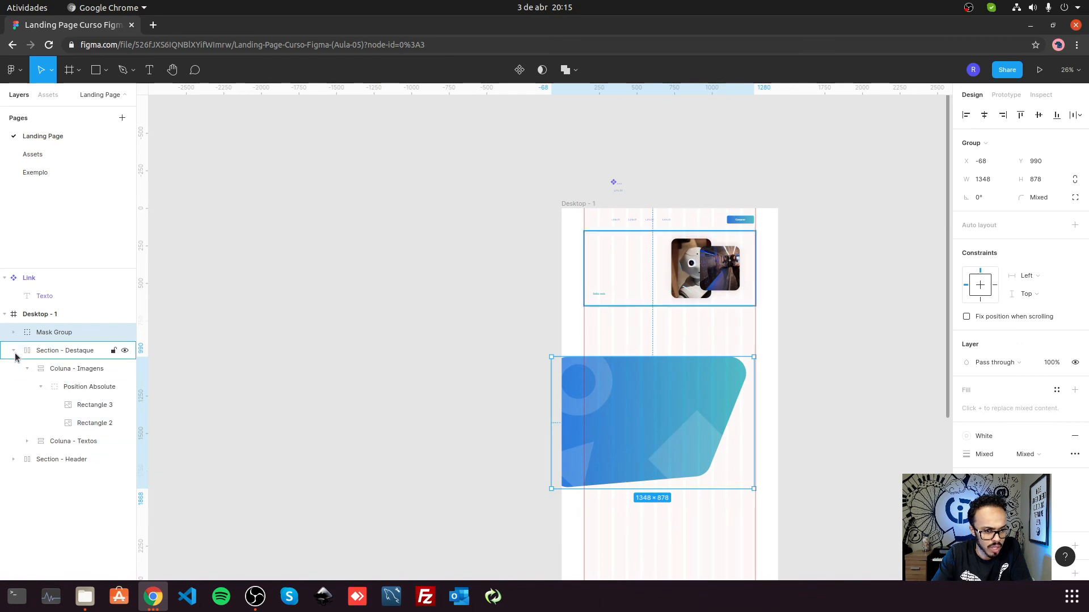
pyautogui.click(14, 351)
pyautogui.moveTo(46, 333); pyautogui.dragTo(51, 376)
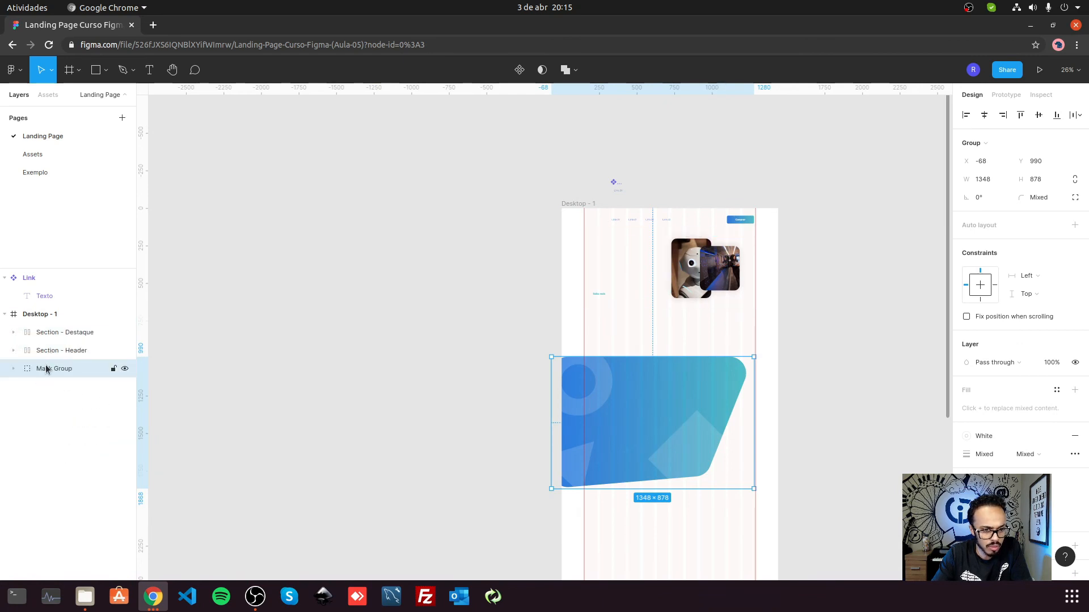
# Step: Rename the mask group as bg-01
pyautogui.doubleClick(46, 368)
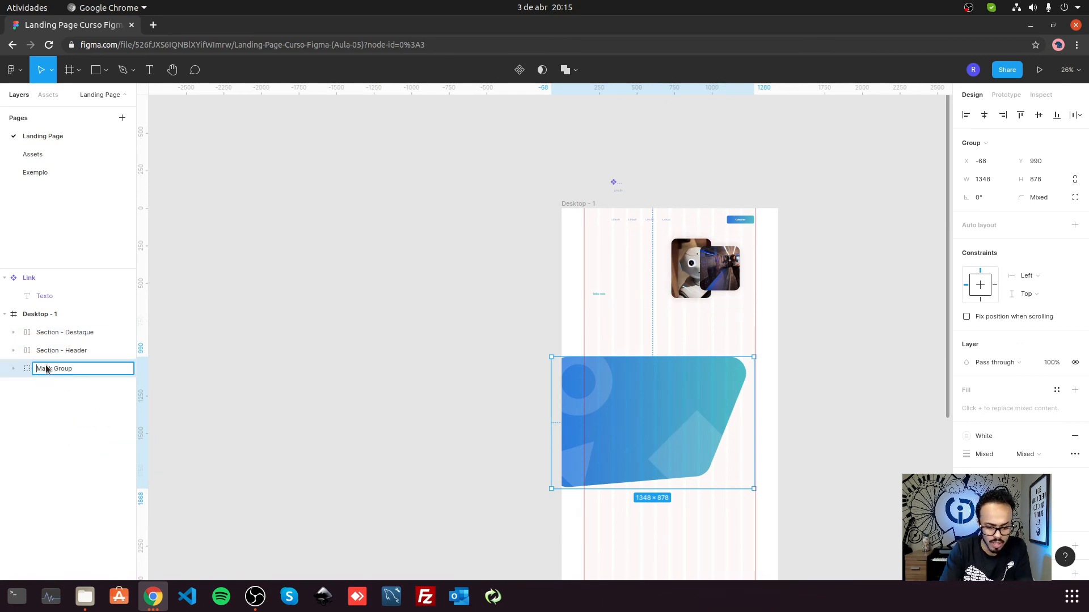
pyautogui.write('bg-01')
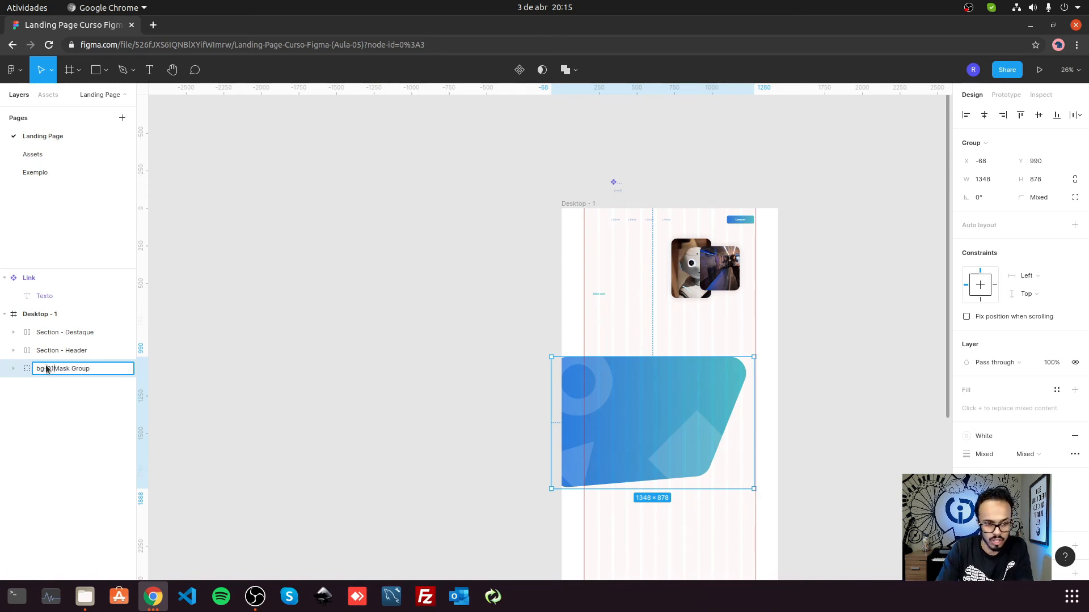
pyautogui.press('Return')
pyautogui.doubleClick(64, 371)
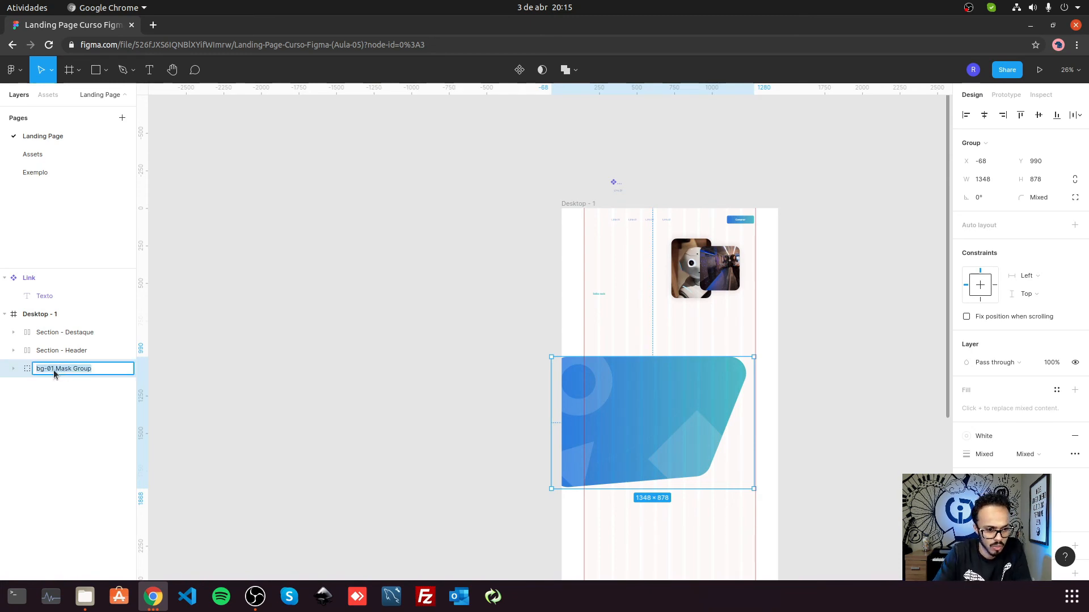
pyautogui.moveTo(55, 370); pyautogui.dragTo(117, 370)
pyautogui.press('Return')
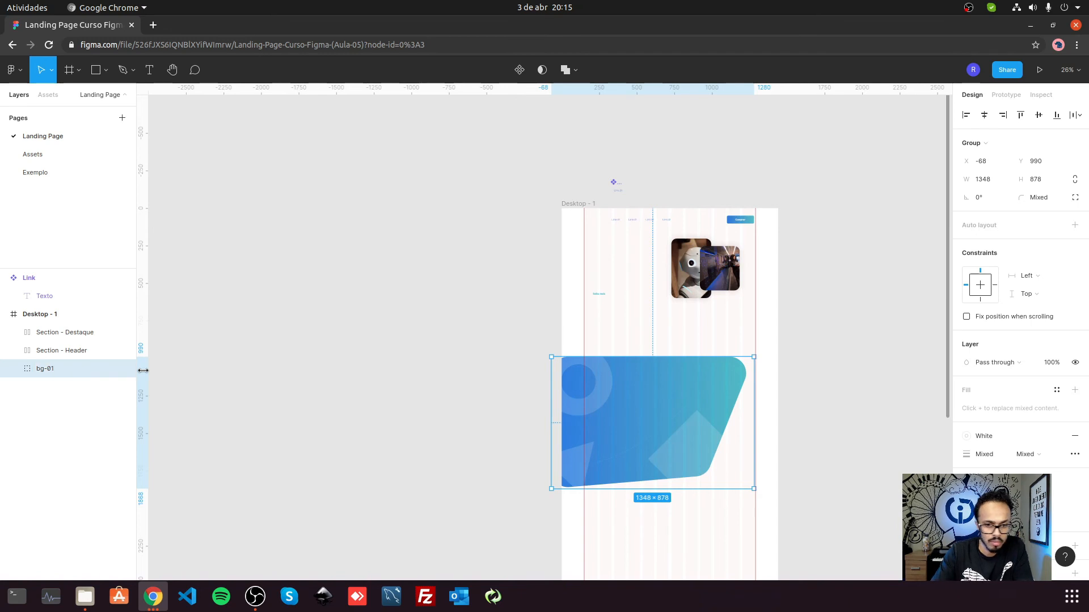
# Step: Position bg-01 behind the hero text and header links, at about X -353, Y -144
pyautogui.moveTo(695, 442); pyautogui.dragTo(659, 288)
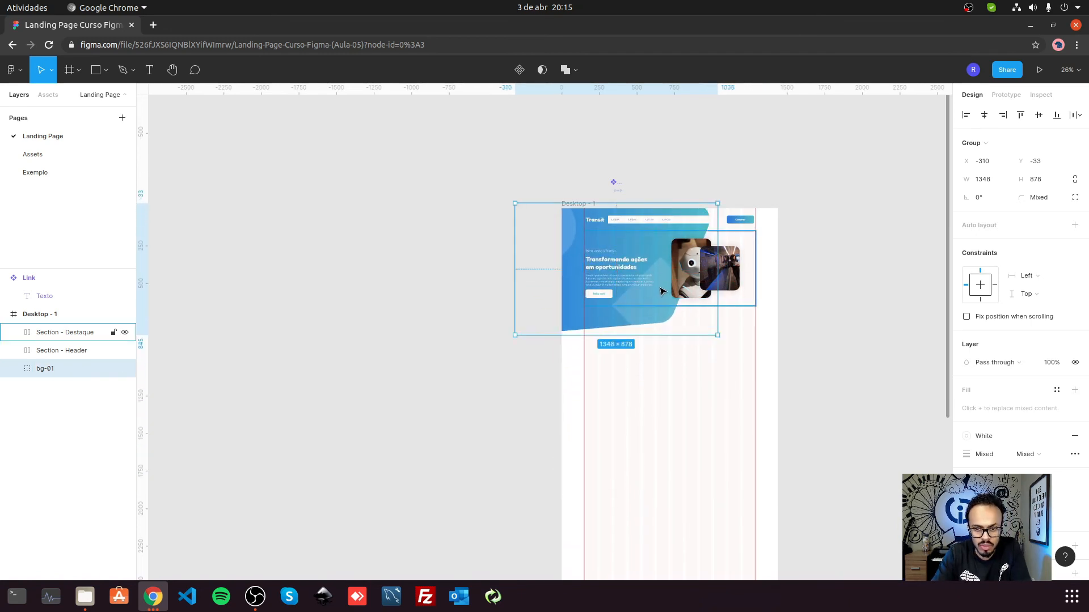
pyautogui.scroll(2, 737, 217)
pyautogui.scroll(5, 737, 217)
pyautogui.moveTo(457, 486); pyautogui.dragTo(481, 436)
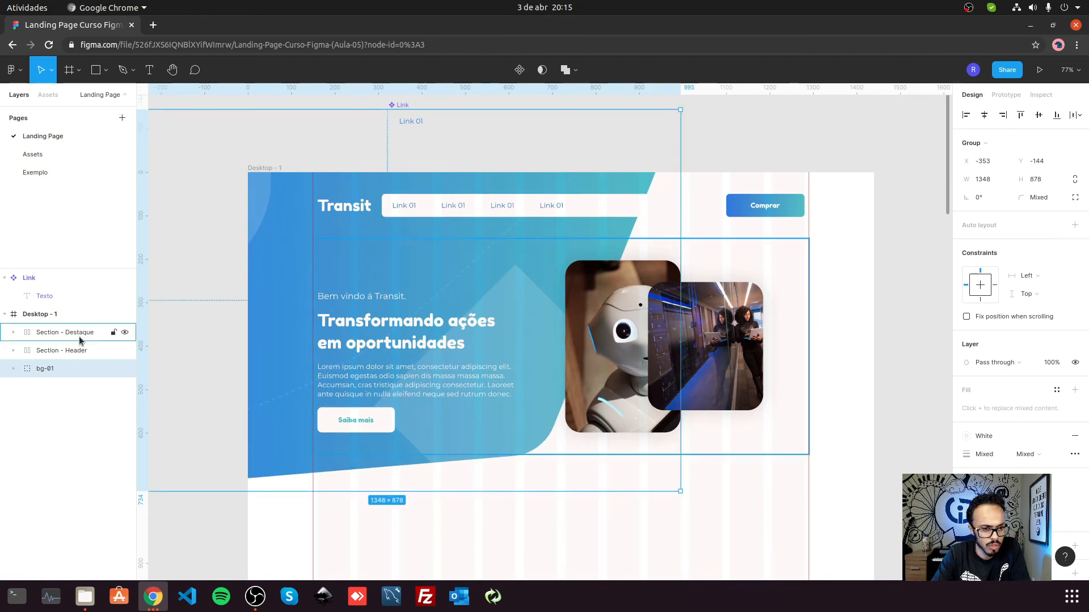
# Step: Move the translucent ring inside bg-01 to the frame's upper-left corner, at about X -162, Y -140
pyautogui.click(10, 371)
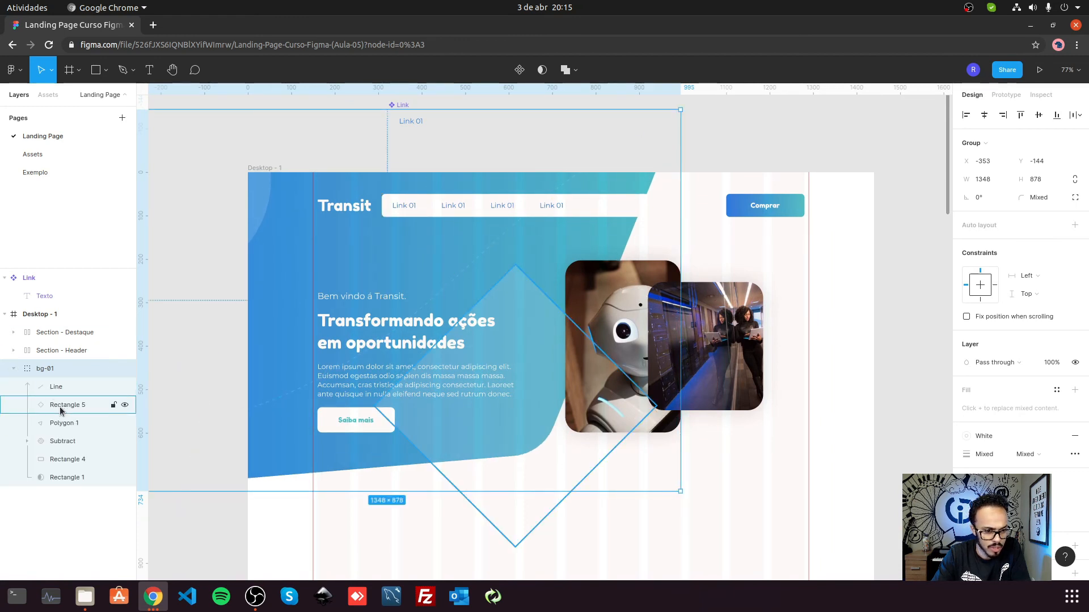
pyautogui.click(64, 443)
pyautogui.moveTo(214, 255); pyautogui.dragTo(285, 267)
pyautogui.hotkey('ctrl', 'z')
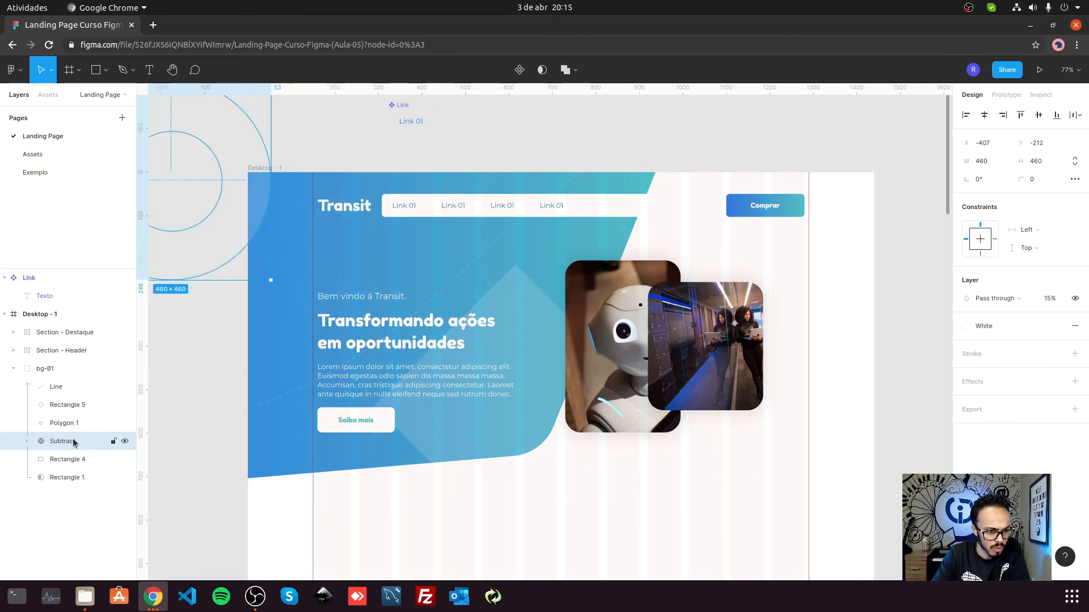
pyautogui.moveTo(187, 253); pyautogui.dragTo(216, 274)
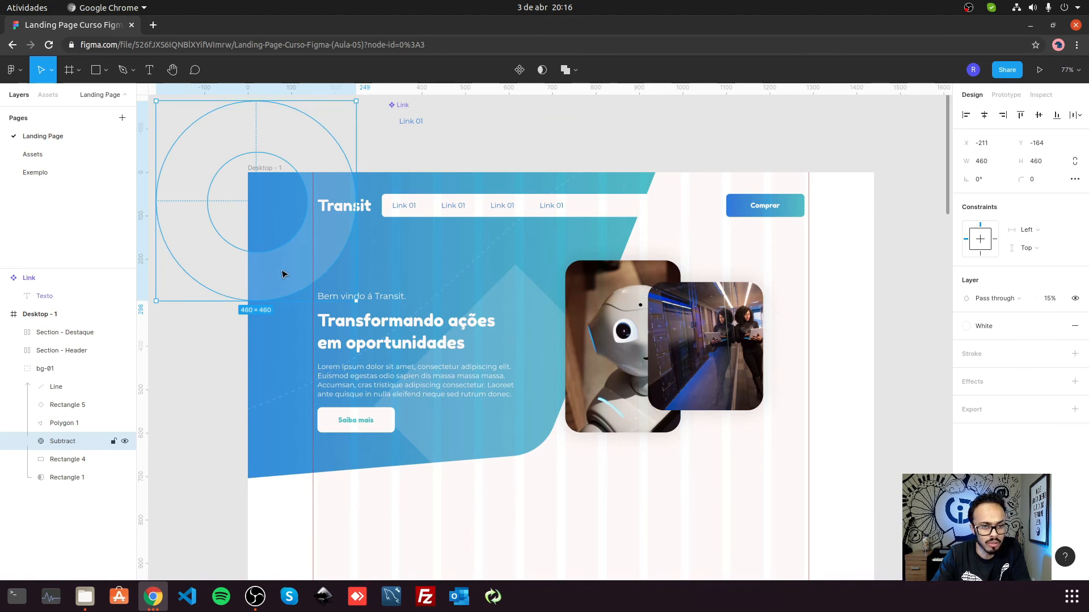
pyautogui.moveTo(282, 274); pyautogui.dragTo(304, 285)
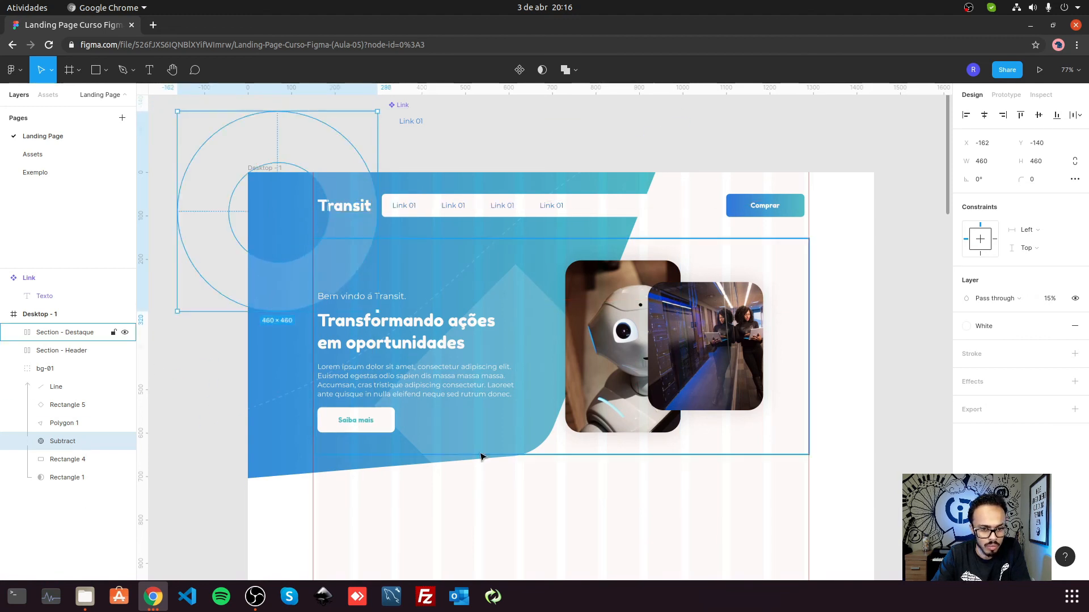
# Step: Shrink the translucent diamond to about 245 × 245 px and move the triangle to the background's lower-left edge, at about X 56, Y 400
pyautogui.click(536, 305)
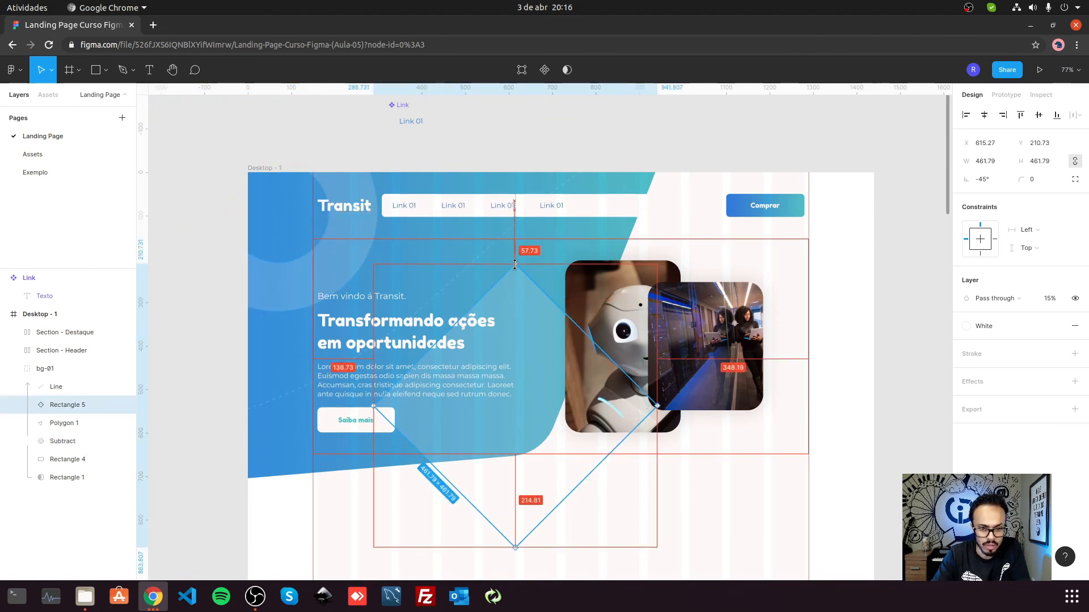
pyautogui.moveTo(515, 264); pyautogui.dragTo(514, 331)
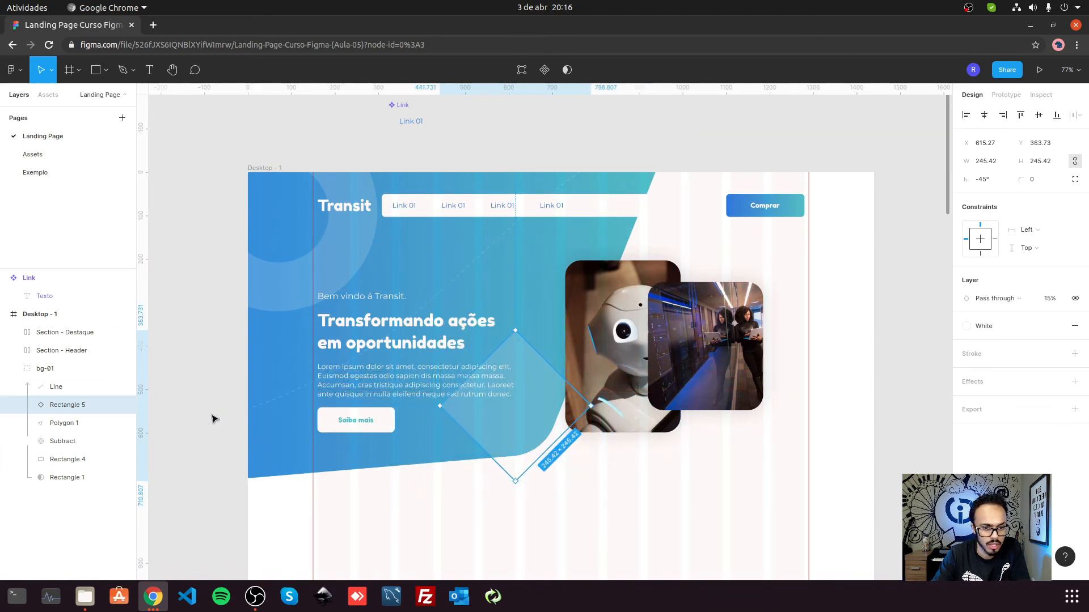
pyautogui.click(62, 424)
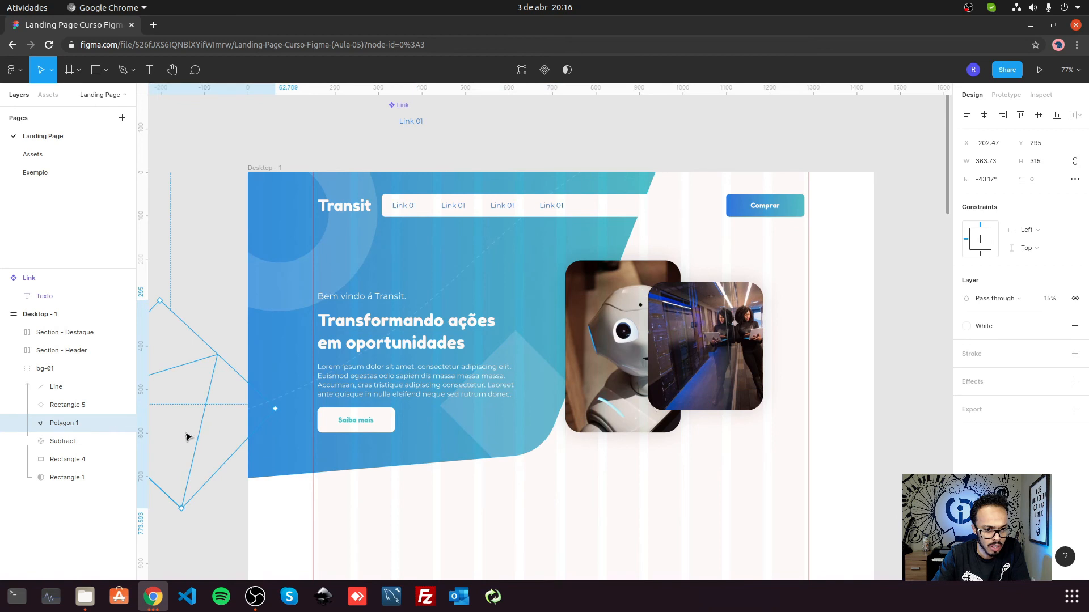
pyautogui.moveTo(168, 455); pyautogui.dragTo(291, 462)
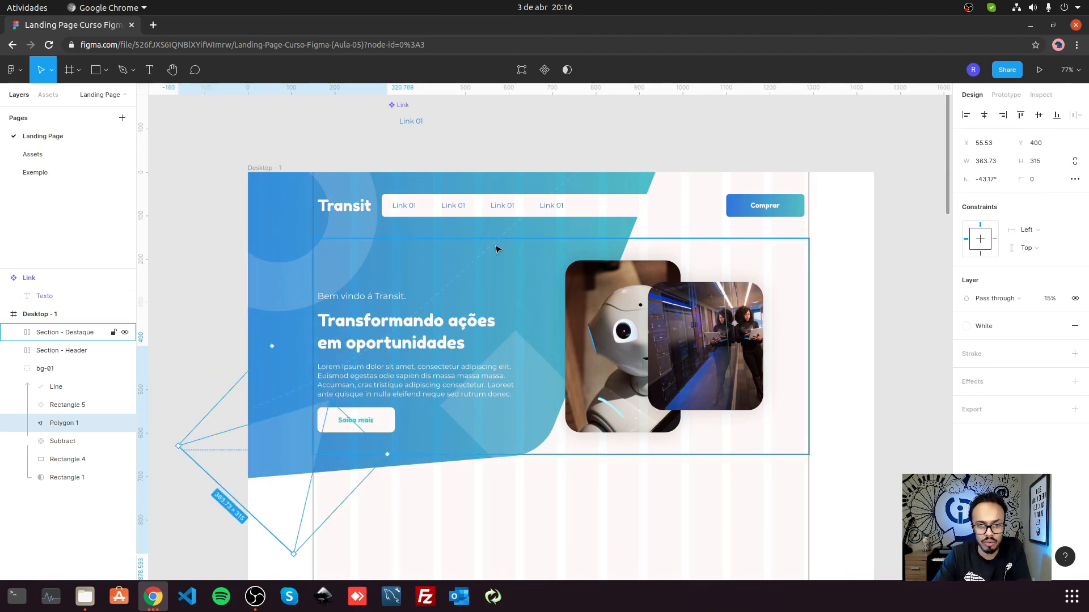
pyautogui.click(668, 138)
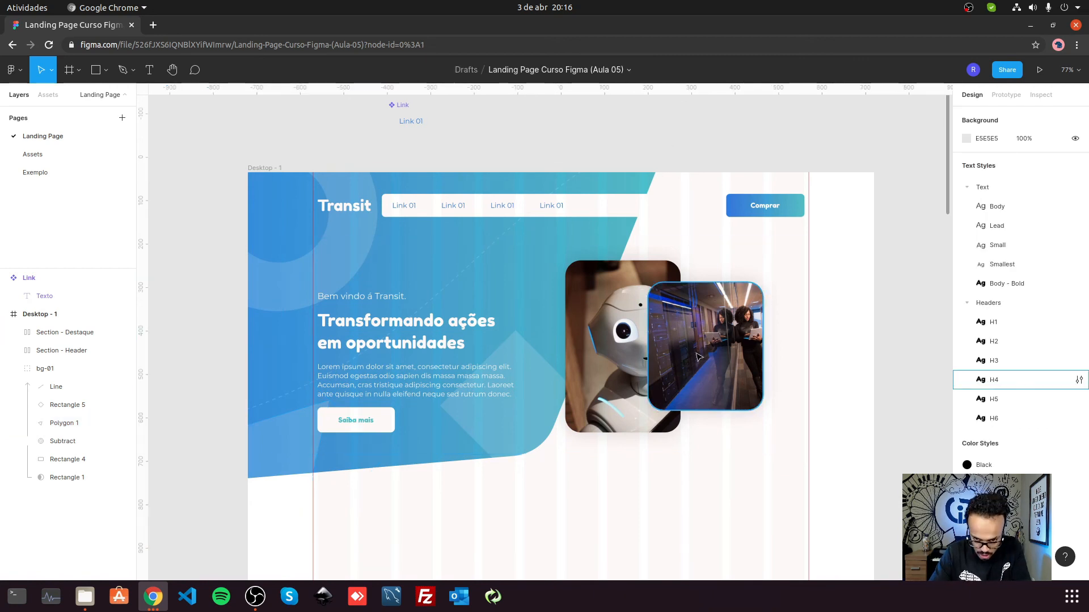
# Step: Reorder the hero images inside Position Absolute so the office photo sits behind the robot photo
pyautogui.keyDown('ctrl'); pyautogui.click(705, 346); pyautogui.keyUp('ctrl')
pyautogui.moveTo(96, 387); pyautogui.dragTo(96, 410)
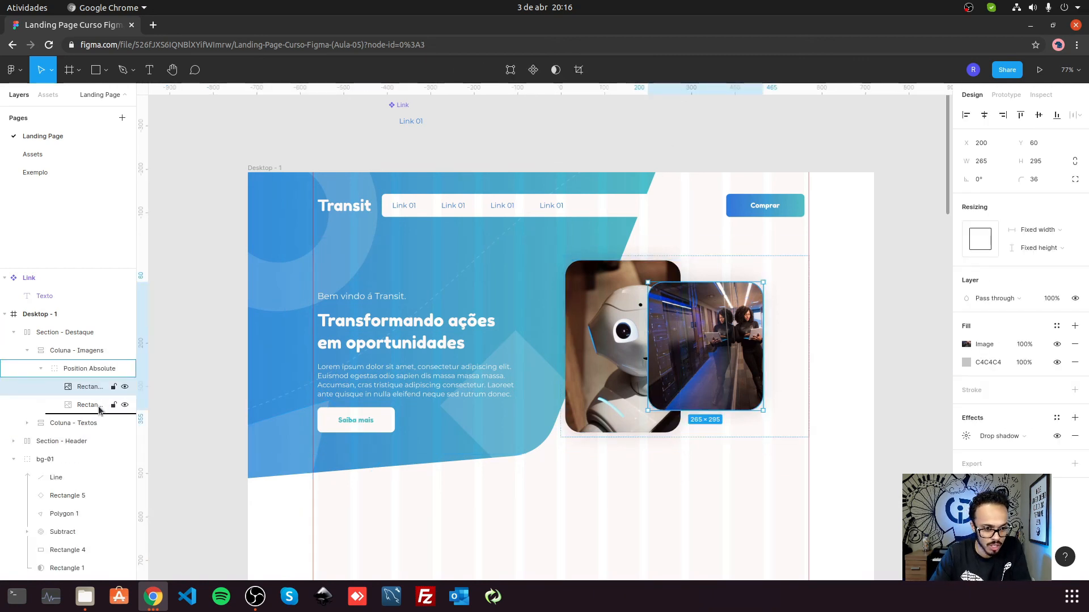
pyautogui.click(929, 299)
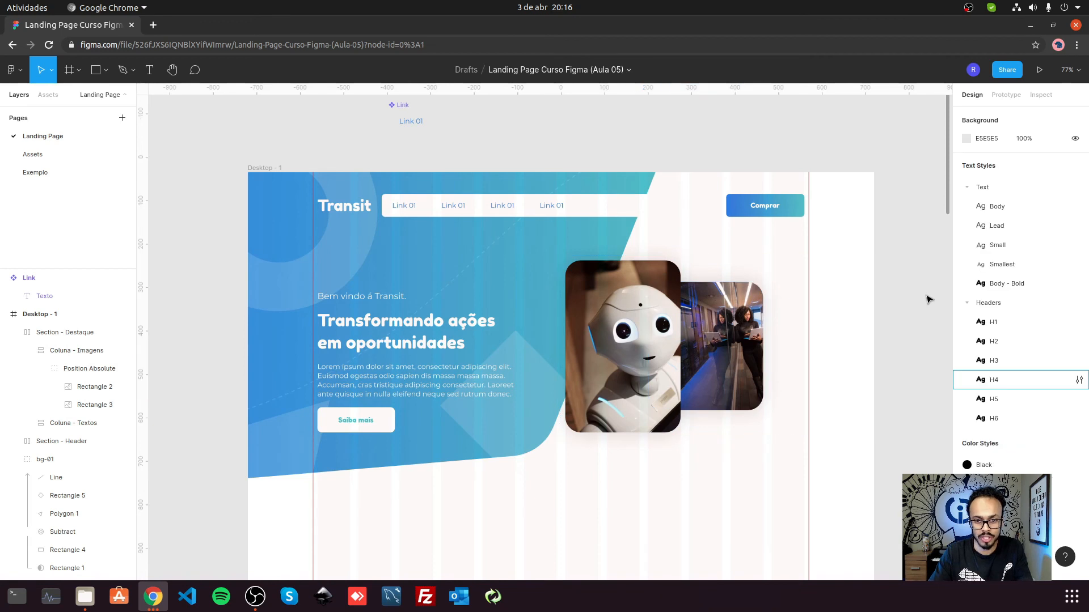
pyautogui.click(628, 385)
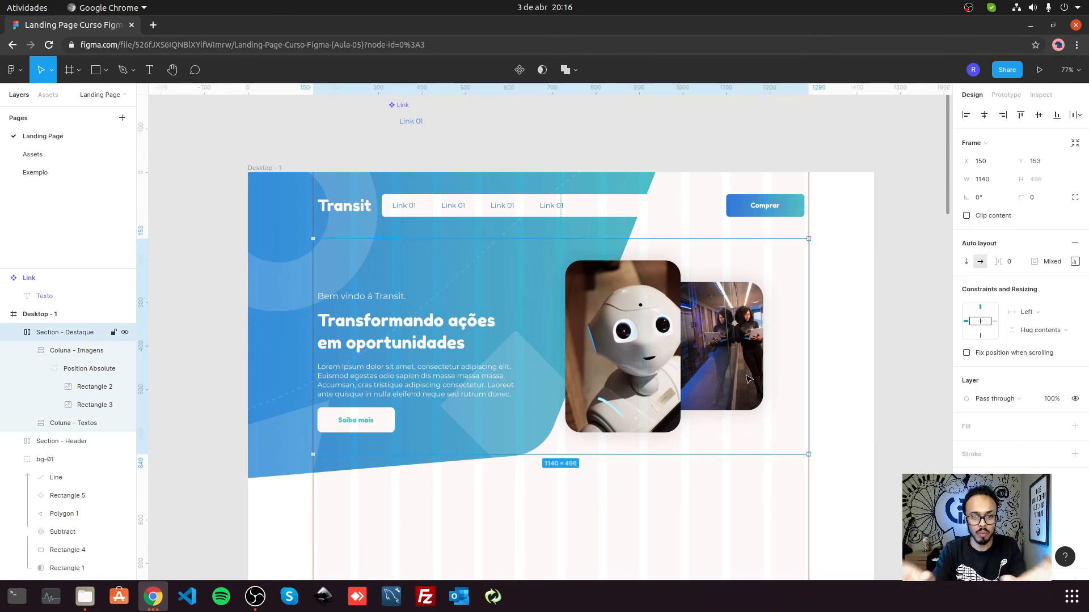
pyautogui.click(676, 154)
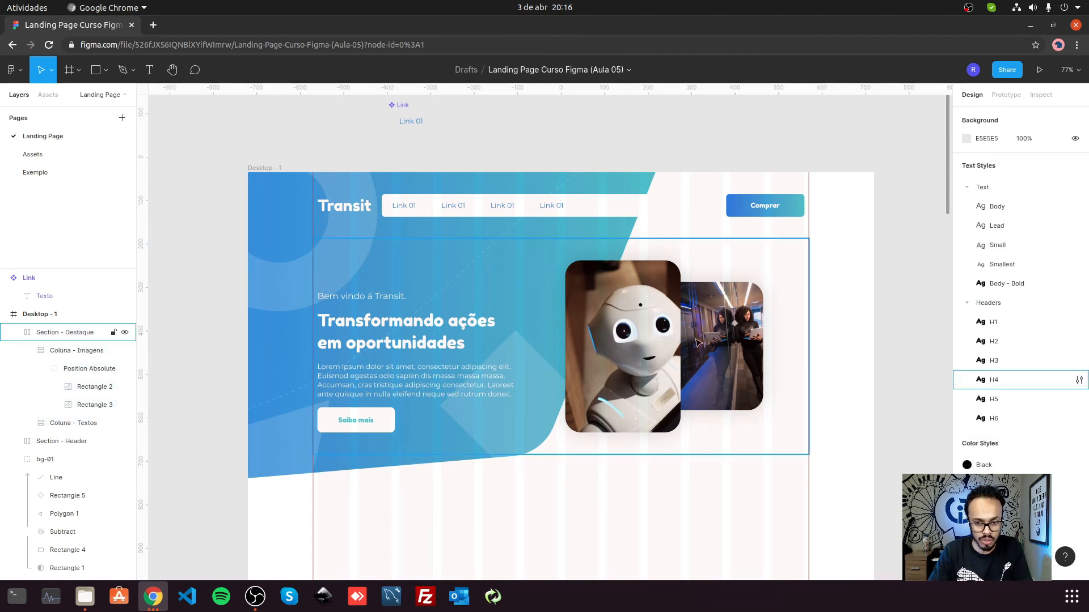
# Step: Shift the Link component left so it sits above the Transit logo, outside the Desktop - 1 frame
pyautogui.scroll(-4, 642, 307)
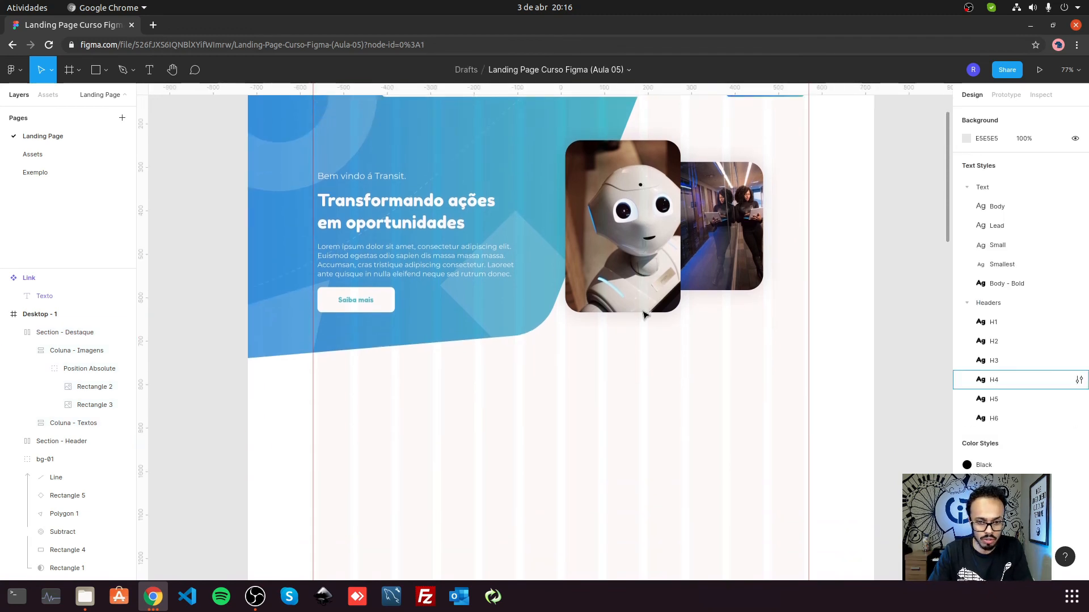
pyautogui.scroll(6, 567, 255)
pyautogui.scroll(-1, 488, 202)
pyautogui.click(399, 131)
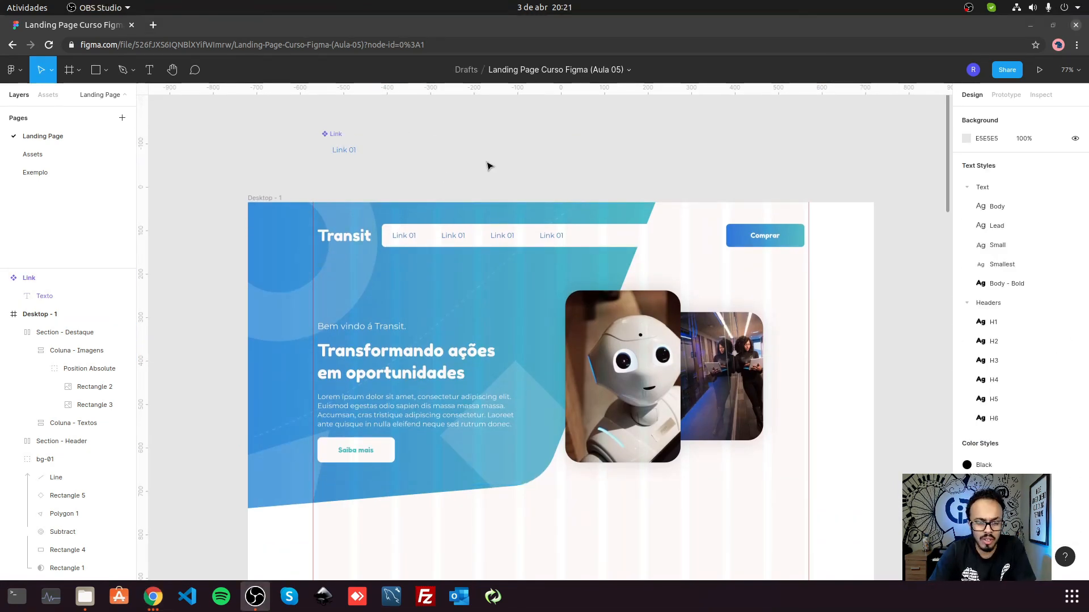
pyautogui.scroll(-1, 680, 284)
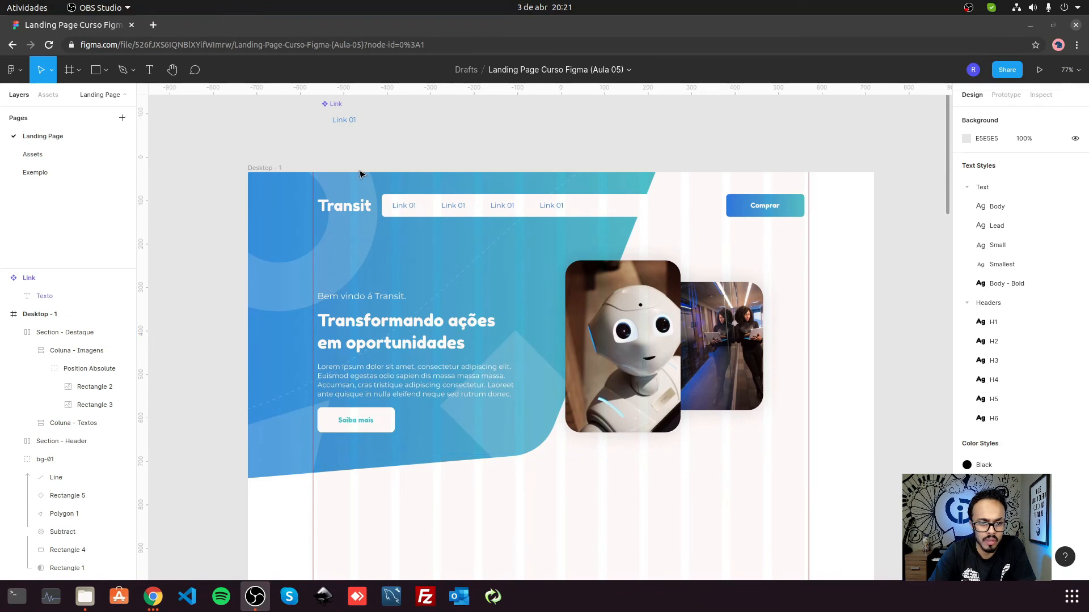
# Step: Examine the overlapping robot and office photos in the hero up close, including their current fills
pyautogui.click(666, 351)
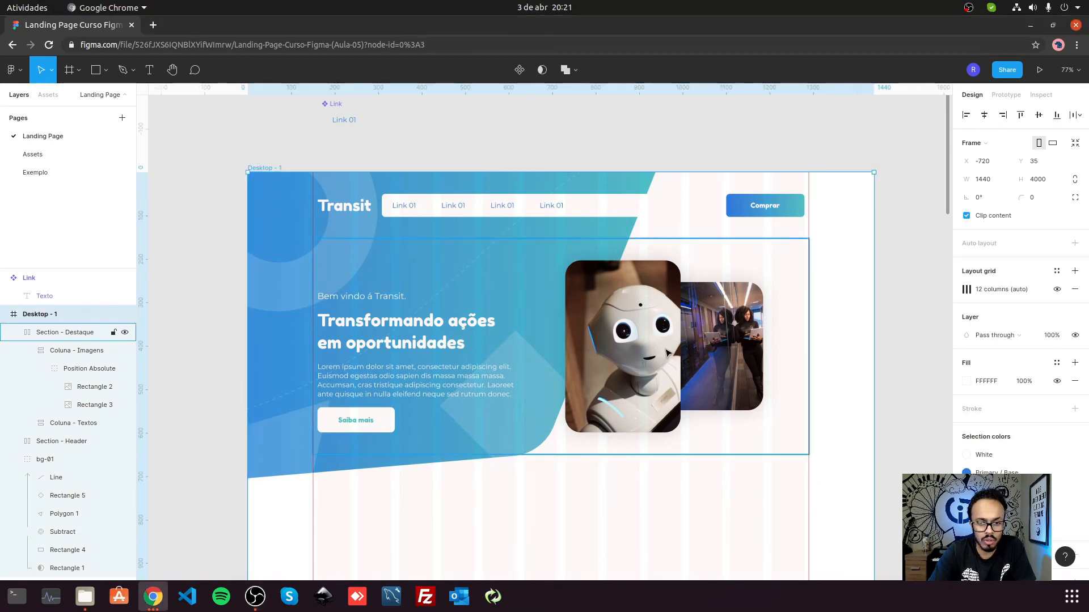
pyautogui.doubleClick(611, 345)
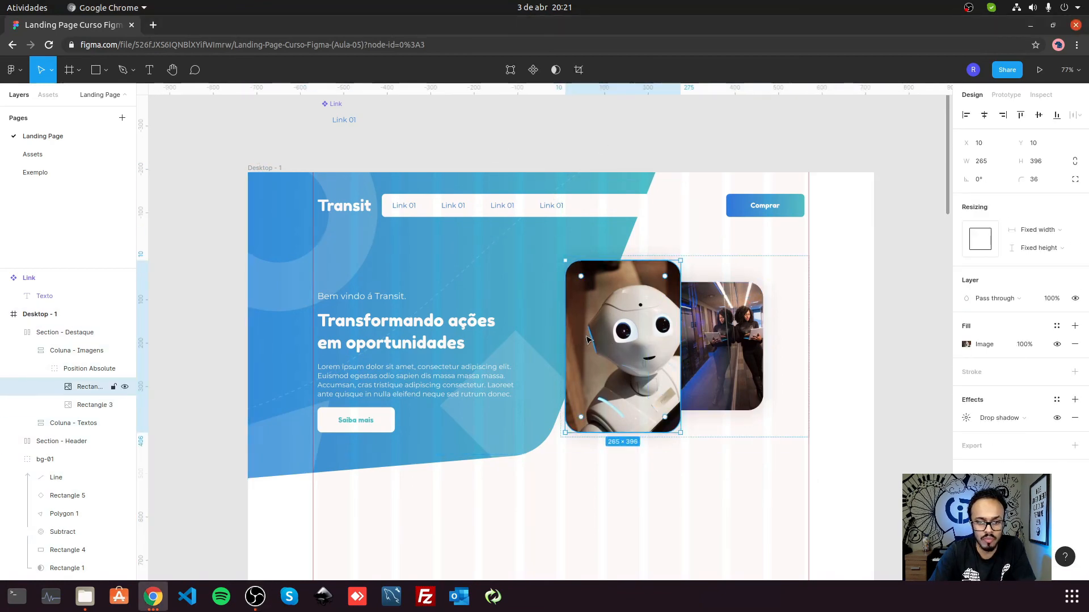
pyautogui.scroll(3, 587, 339)
pyautogui.scroll(-5, 589, 343)
pyautogui.scroll(4, 592, 352)
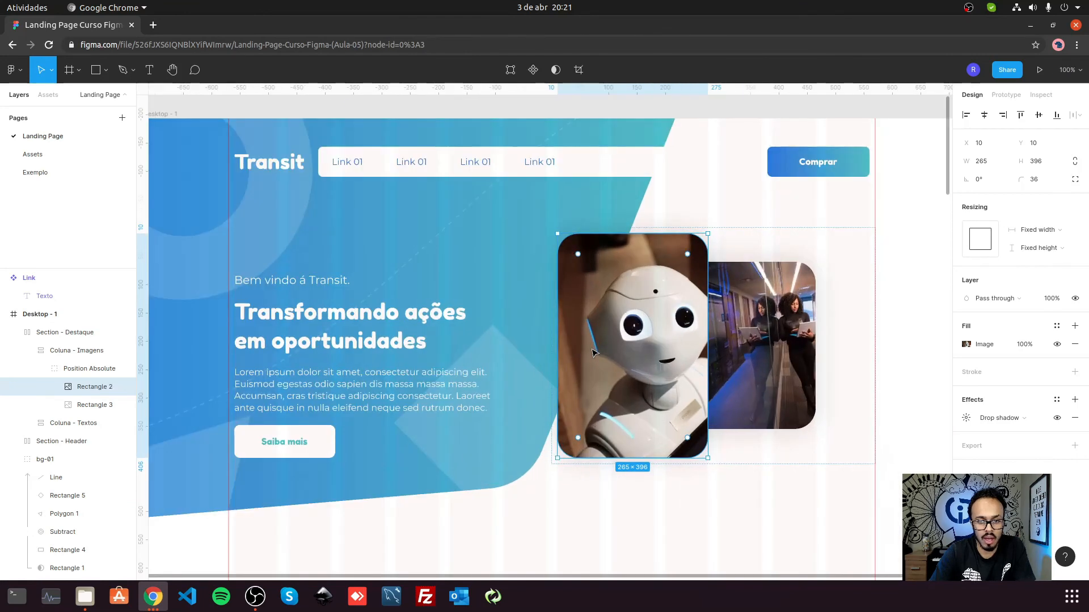
pyautogui.click(730, 359)
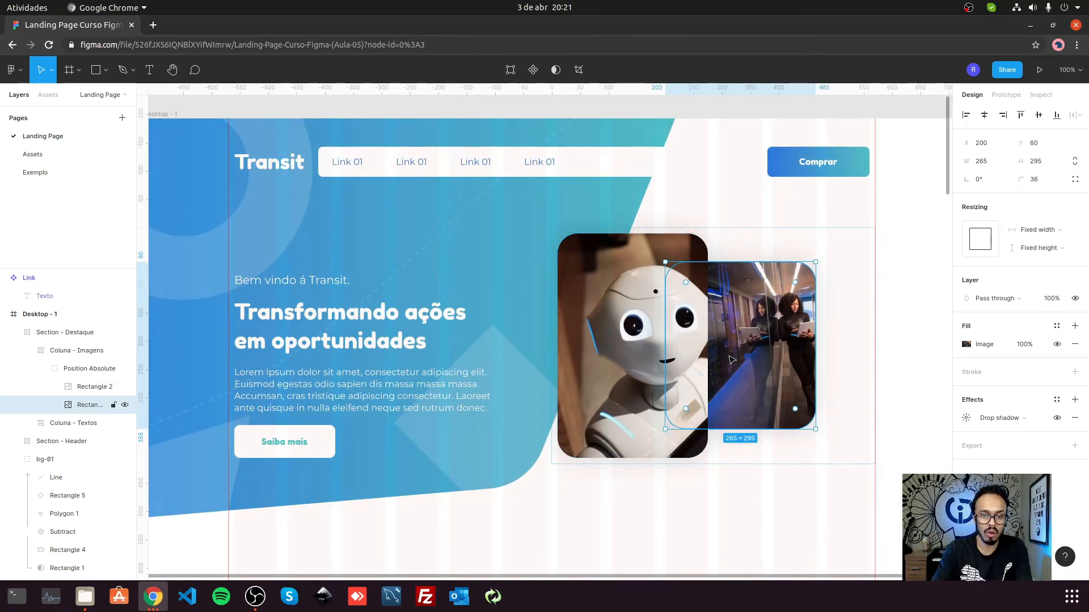
pyautogui.click(634, 329)
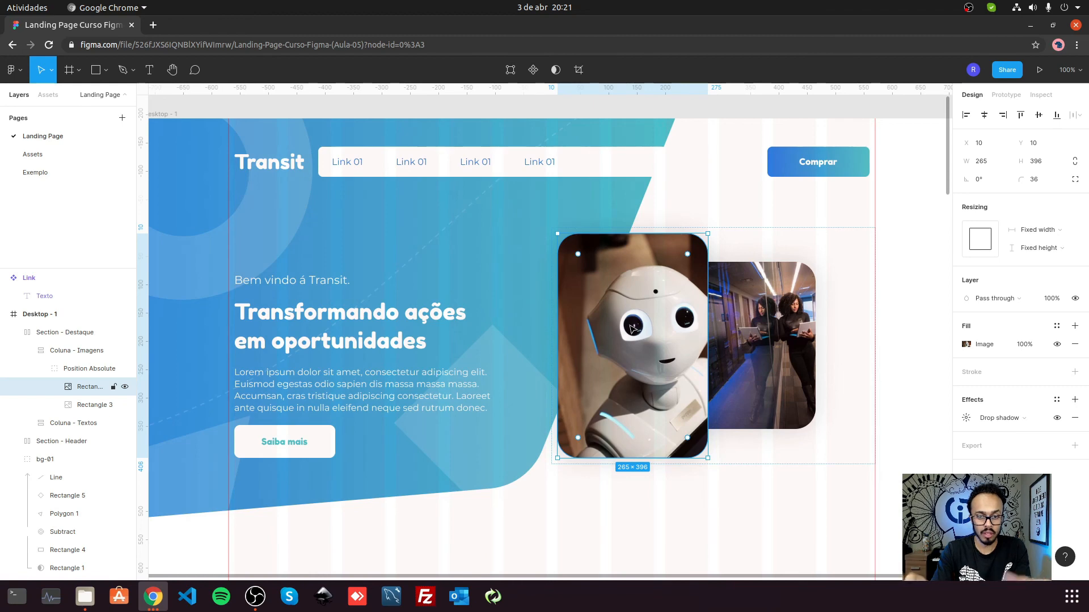
pyautogui.scroll(-3, 633, 329)
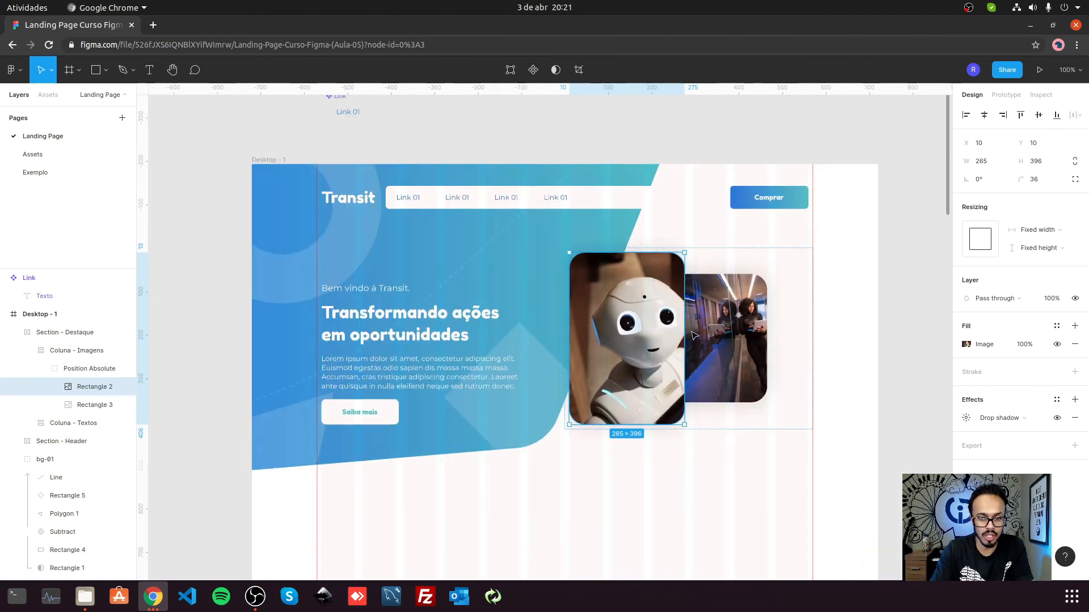
# Step: Copy the Colors palette frame from the Assets page to the Landing Page, above the Desktop - 1 frame
pyautogui.click(622, 138)
pyautogui.click(45, 160)
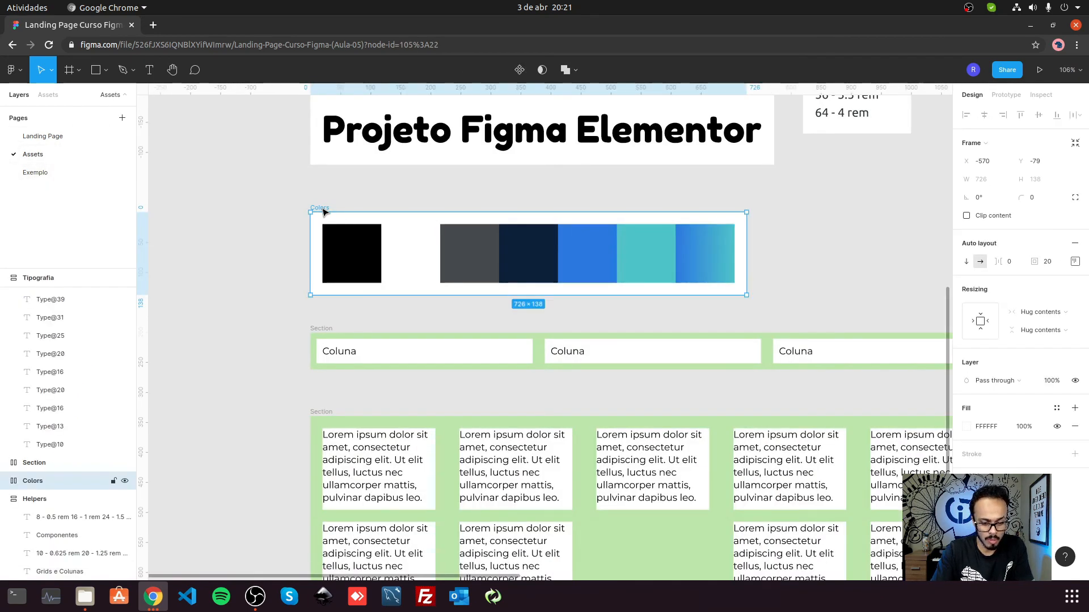
pyautogui.click(43, 136)
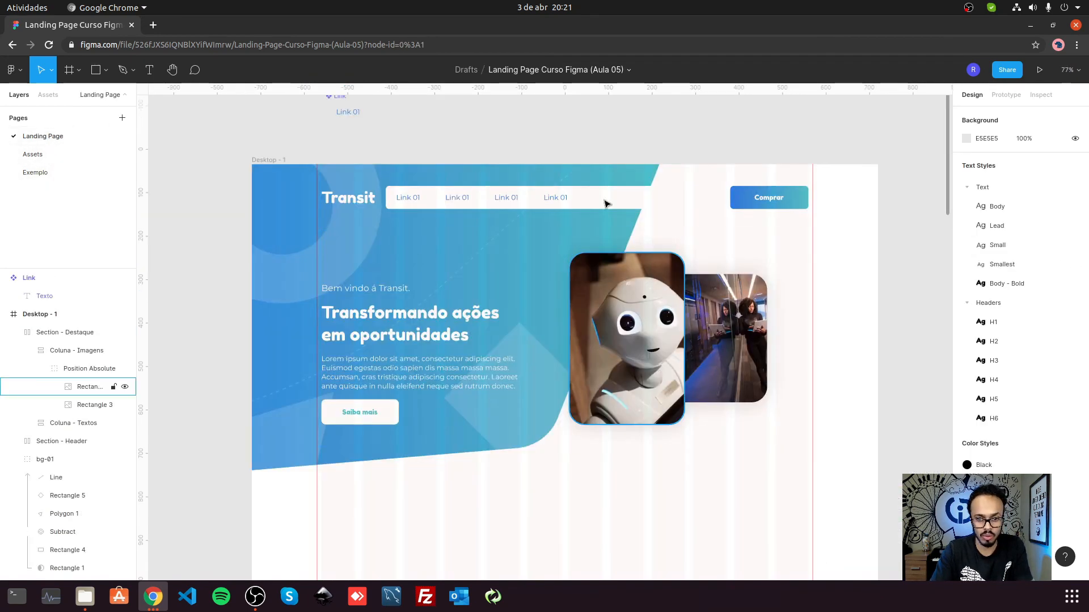
pyautogui.hotkey('ctrl', 'v')
pyautogui.moveTo(462, 331); pyautogui.dragTo(598, 125)
# Step: Add a solid fill over the robot photo, sampling the palette's blue 2C7AED
pyautogui.click(634, 327)
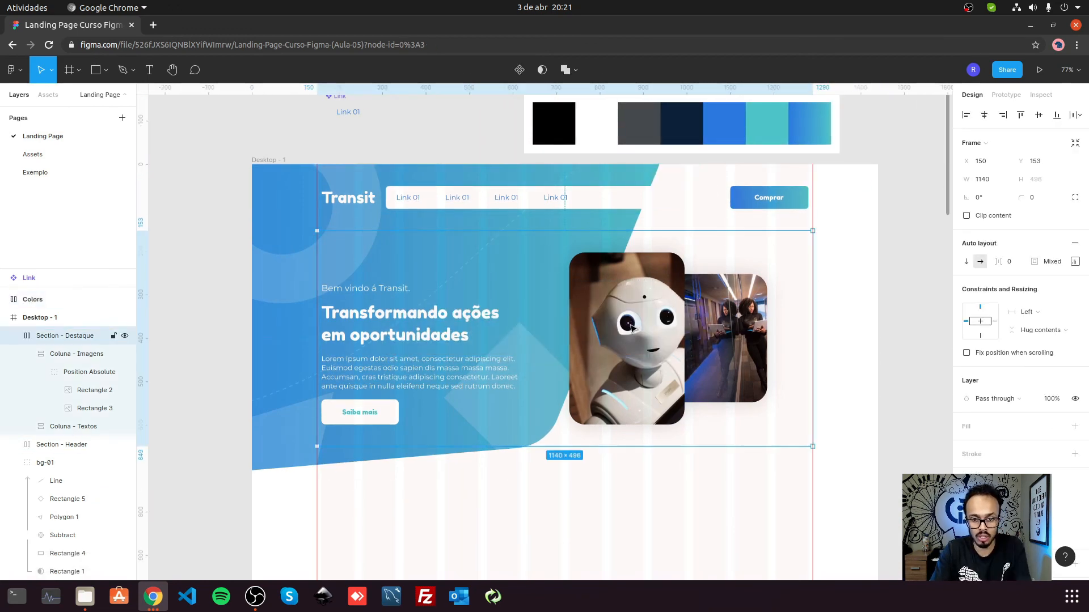
pyautogui.keyDown('ctrl'); pyautogui.click(631, 325); pyautogui.keyUp('ctrl')
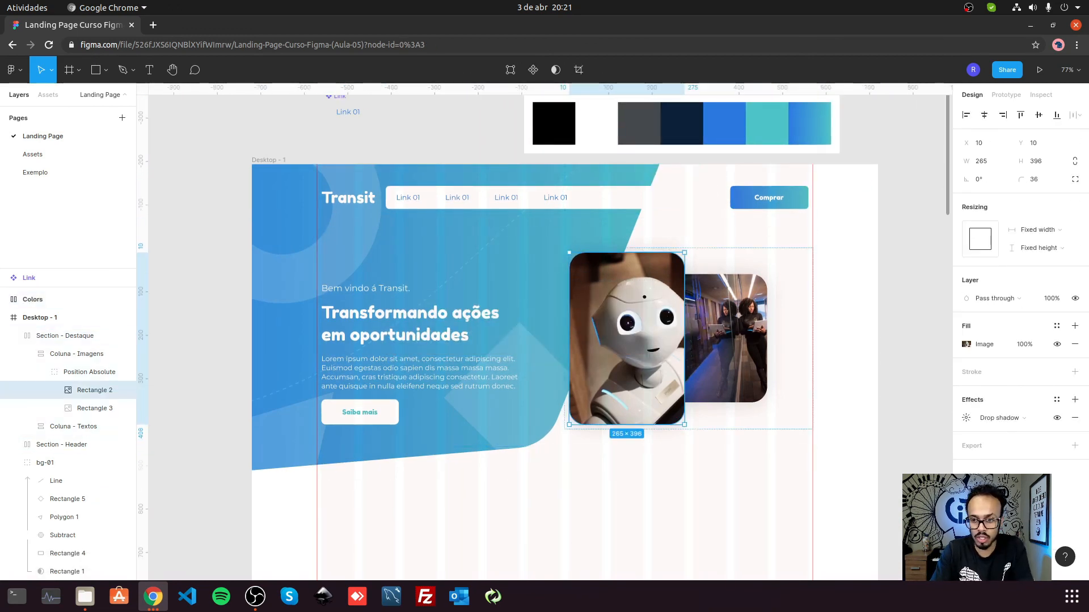
pyautogui.click(1075, 326)
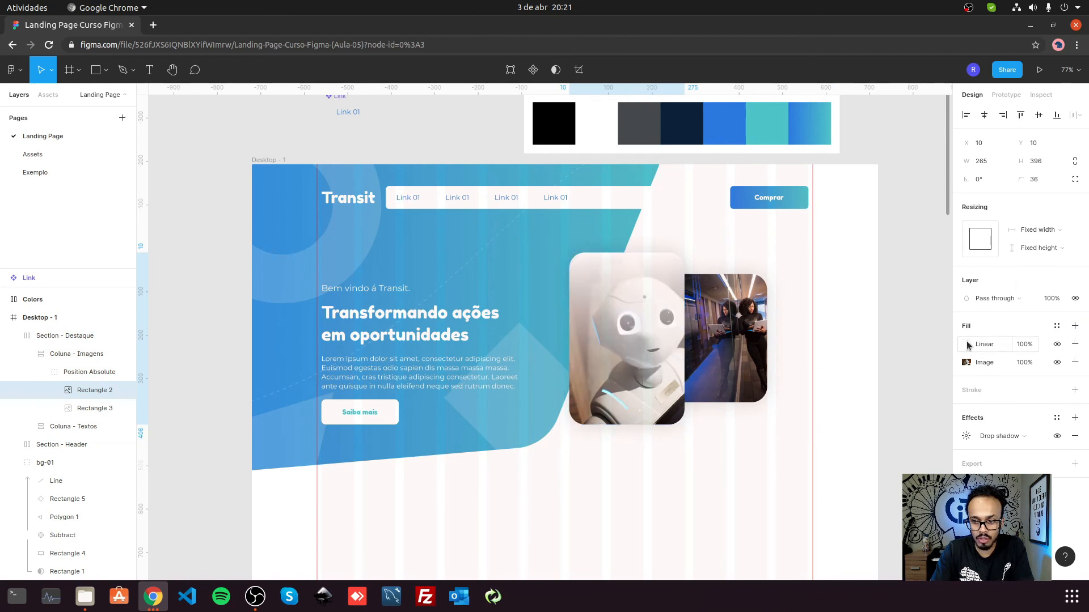
pyautogui.click(967, 345)
pyautogui.click(837, 244)
pyautogui.click(839, 228)
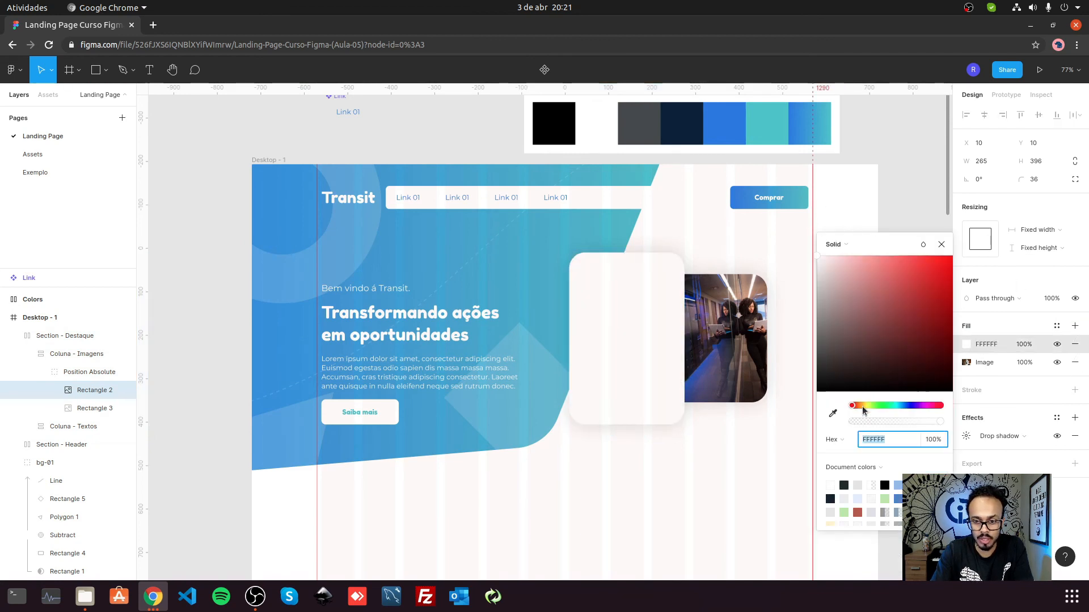
pyautogui.click(833, 414)
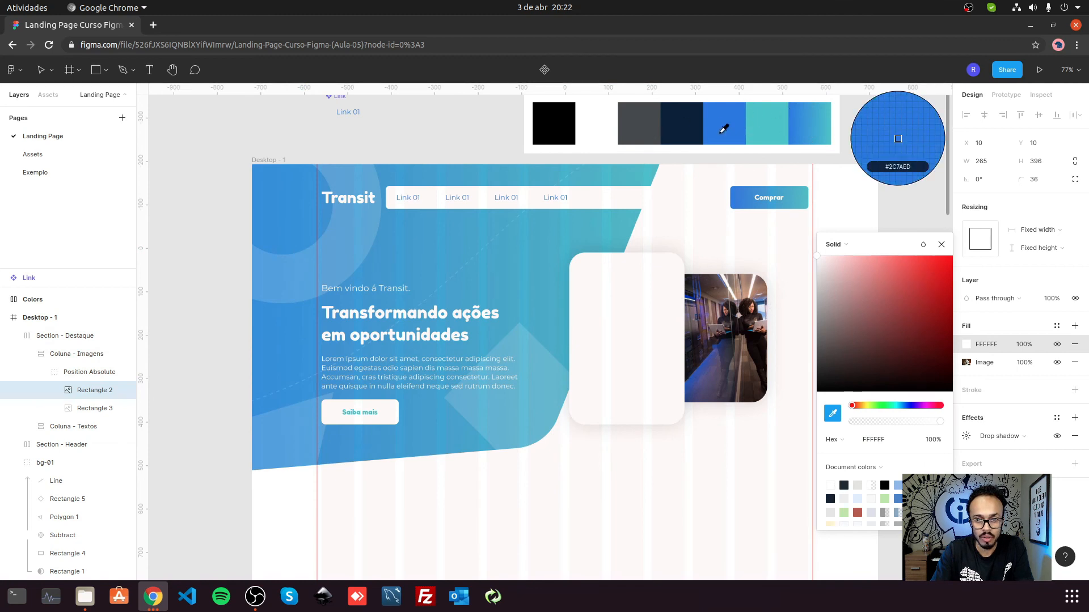
pyautogui.click(734, 122)
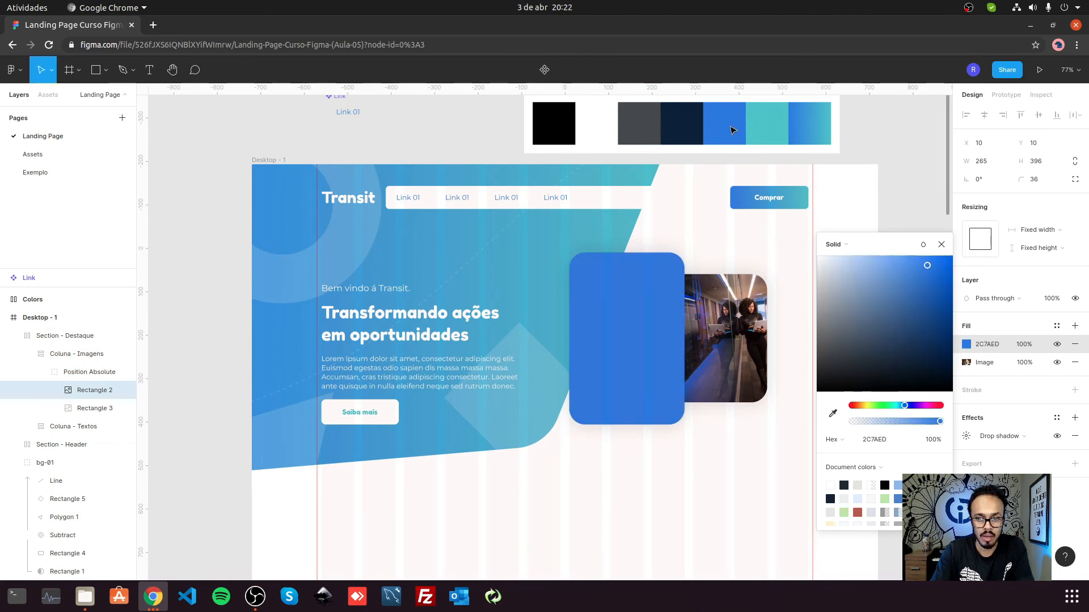
# Step: Set the blend mode of the robot photo's blue fill to Soft light
pyautogui.click(922, 247)
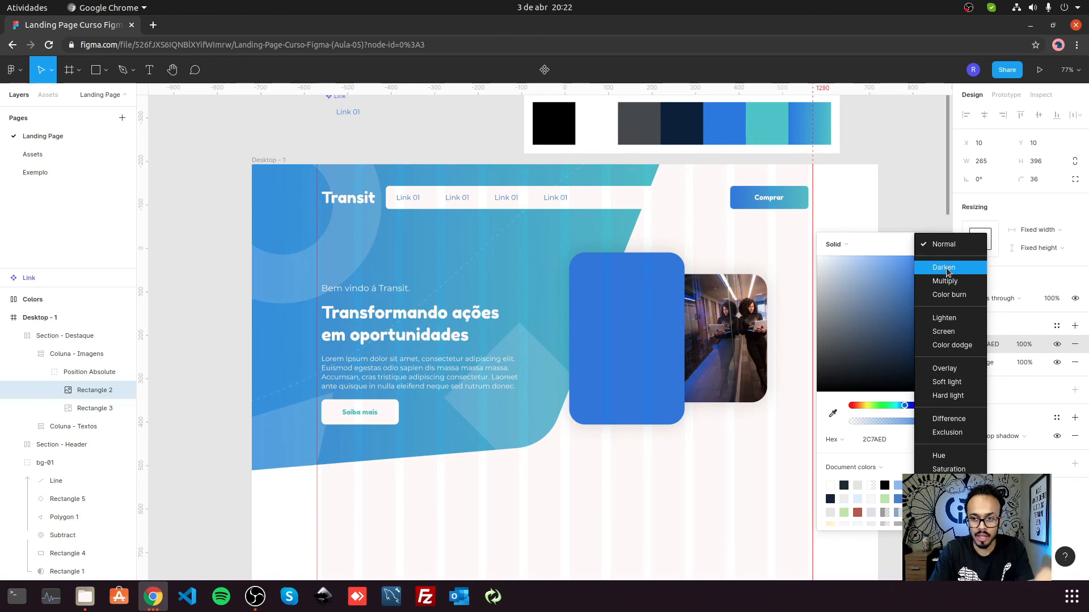
pyautogui.click(948, 383)
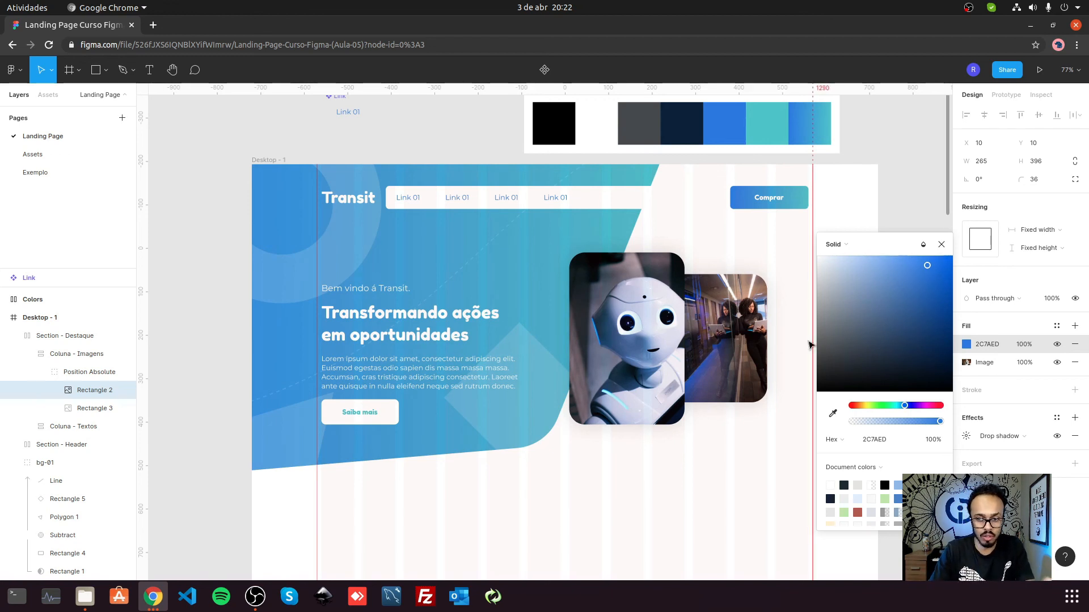
pyautogui.press('Escape')
# Step: Add a solid fill over the office photo, sampling the palette's teal 4BC3CC
pyautogui.click(709, 345)
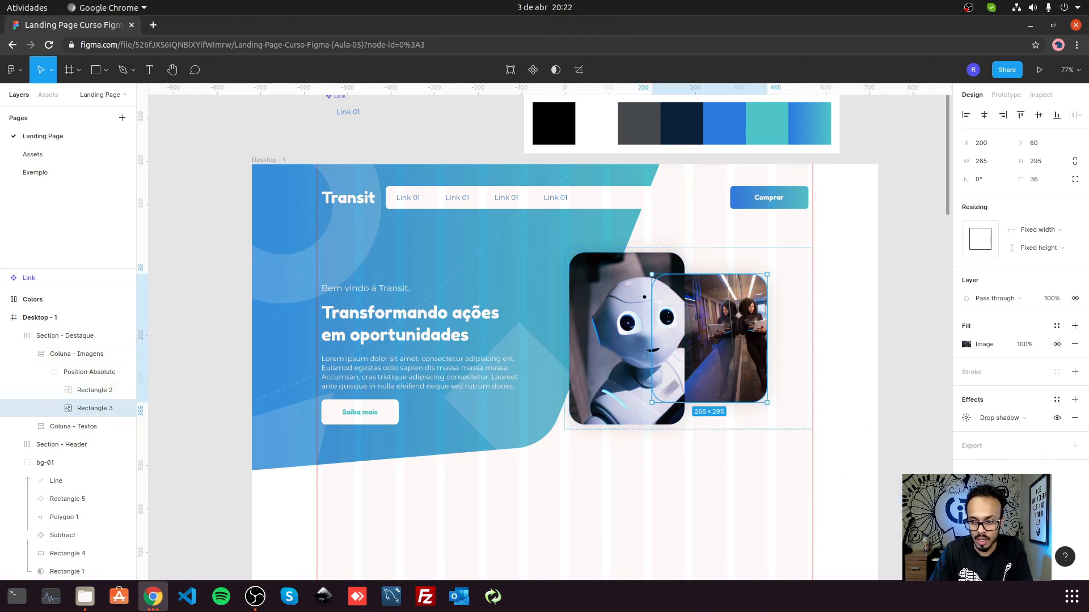
pyautogui.click(1074, 326)
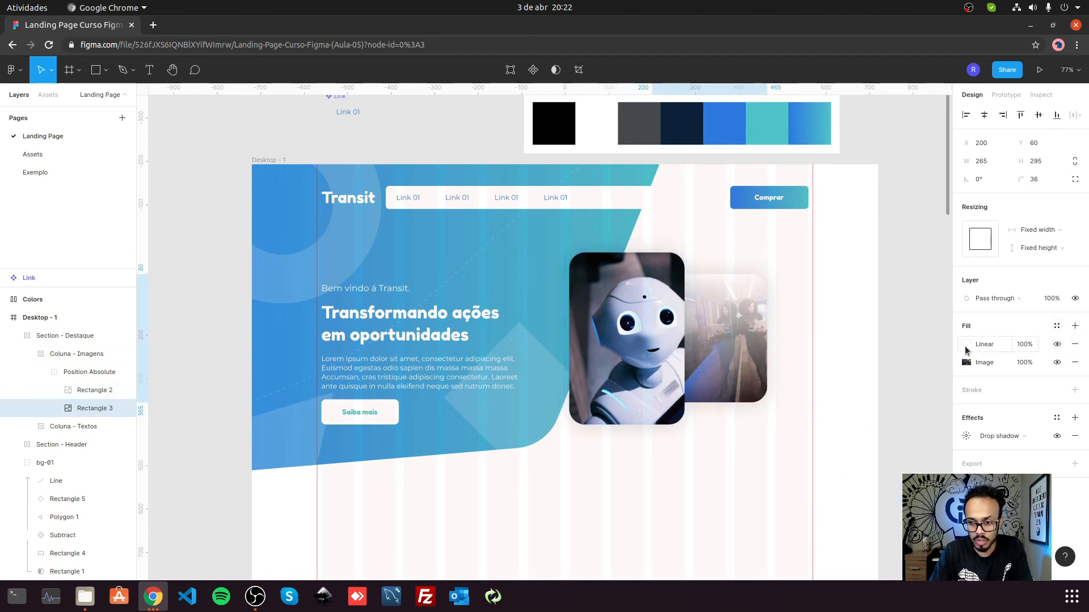
pyautogui.click(967, 350)
pyautogui.click(838, 244)
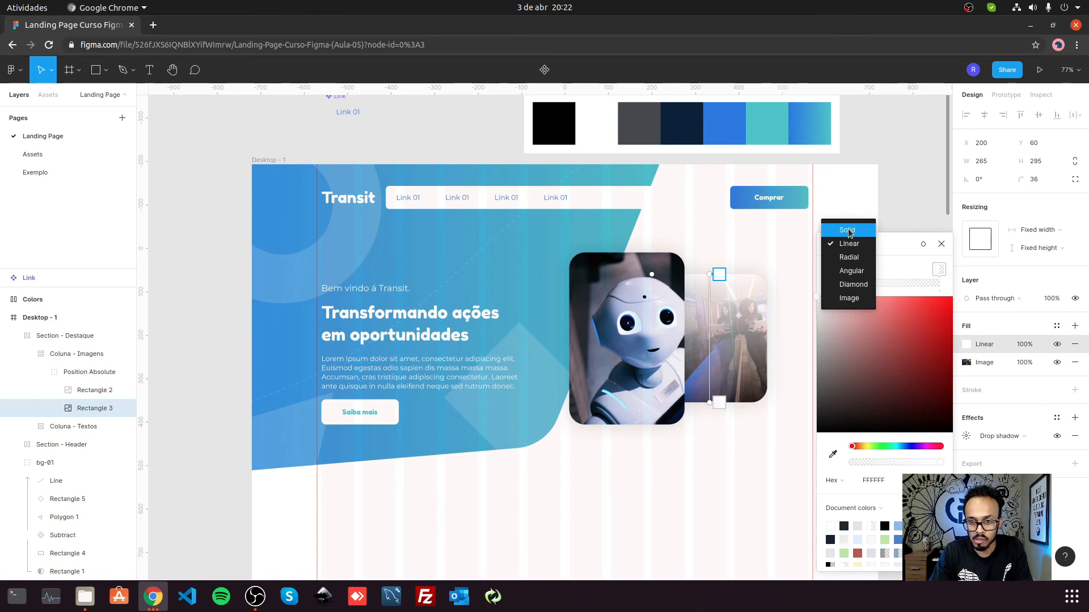
pyautogui.click(847, 230)
pyautogui.click(833, 414)
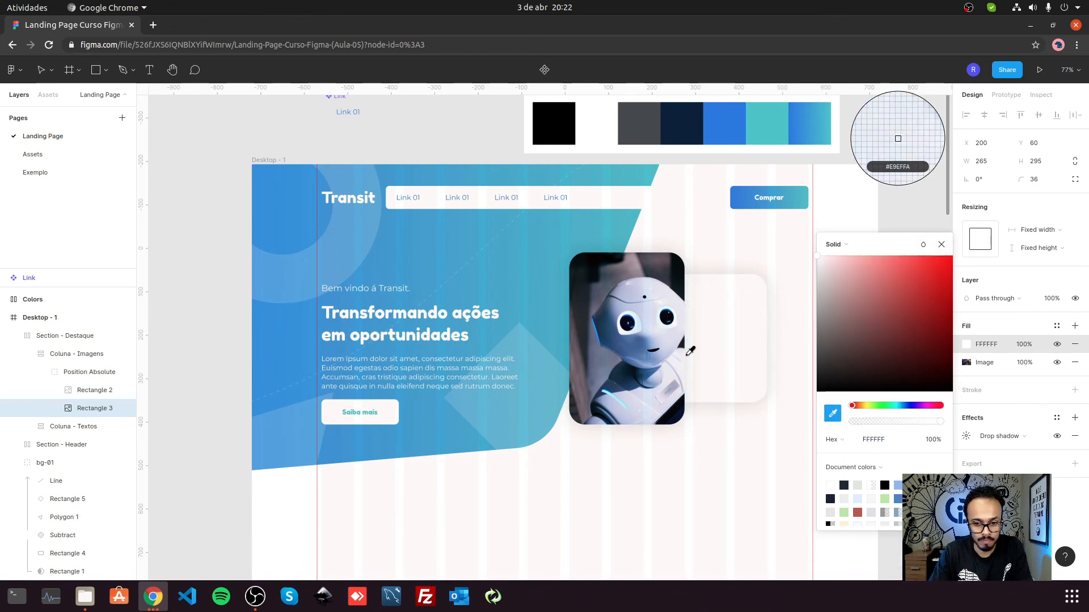
pyautogui.click(764, 133)
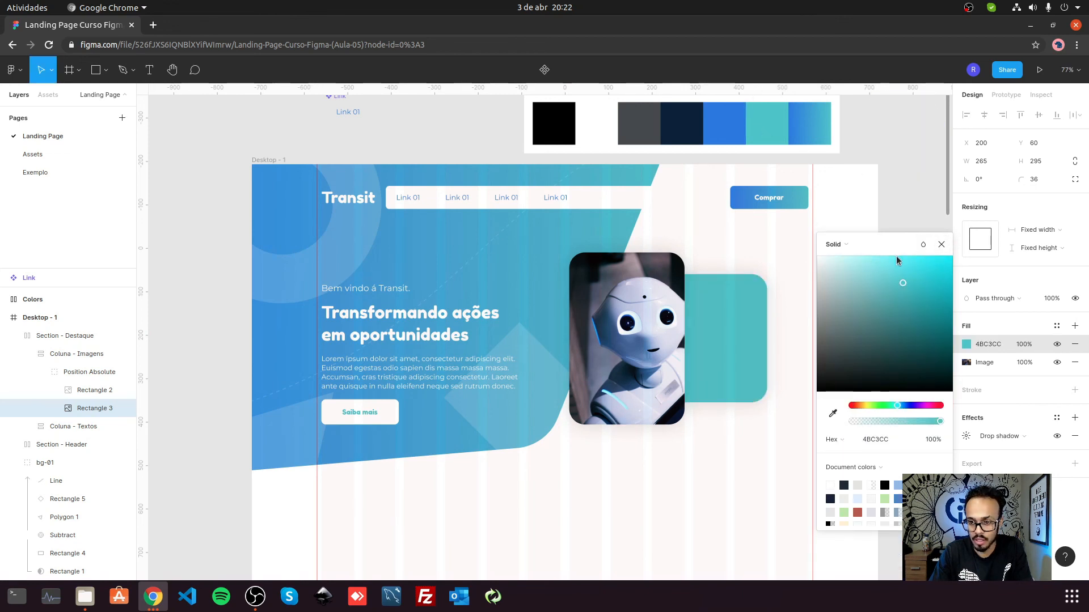
# Step: Set the office photo's teal fill to Soft light blending at 70% opacity
pyautogui.click(923, 246)
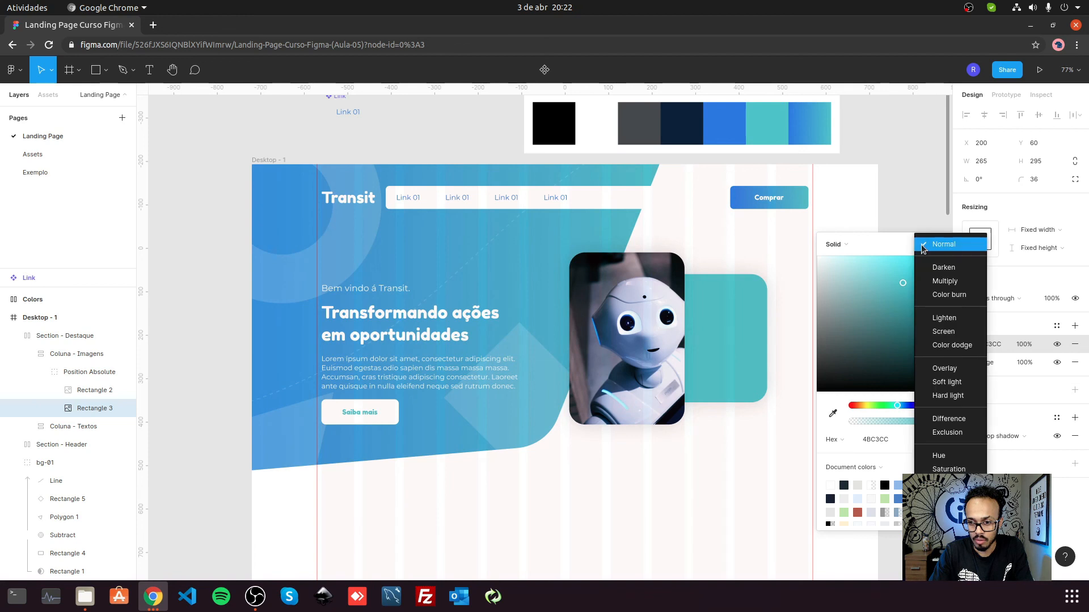
pyautogui.click(952, 383)
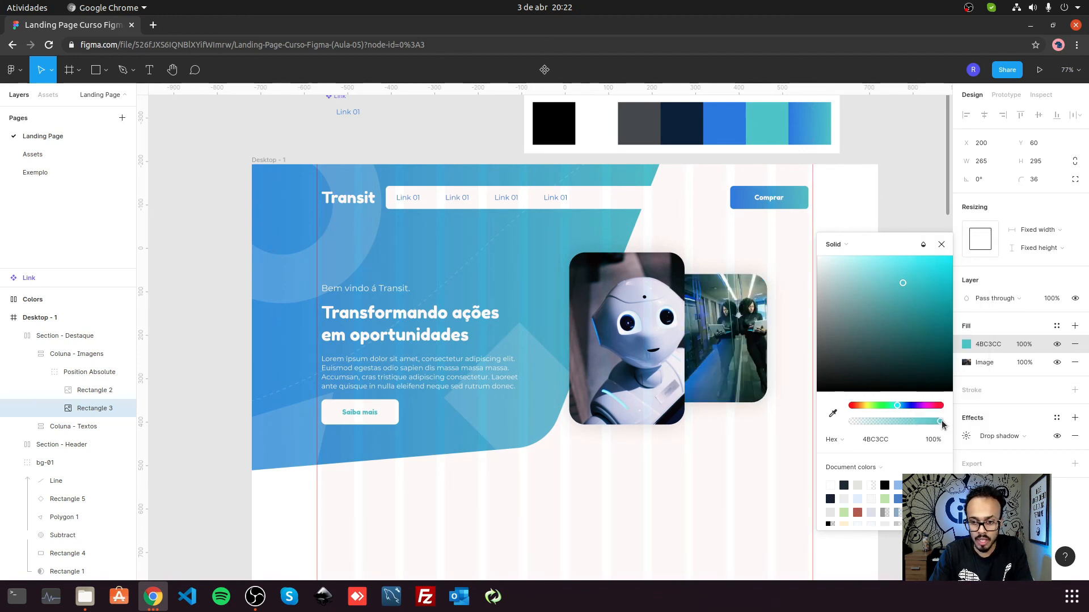
pyautogui.moveTo(941, 422); pyautogui.dragTo(921, 422)
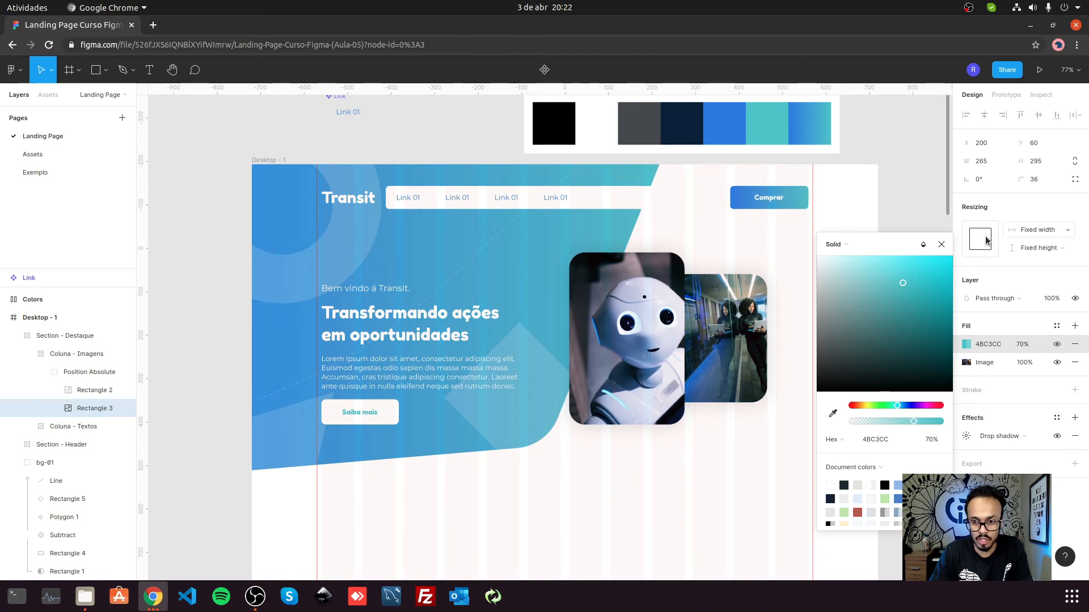
pyautogui.click(941, 244)
# Step: Lower the opacity of the robot photo's blue 2C7AED fill to 62%
pyautogui.click(622, 329)
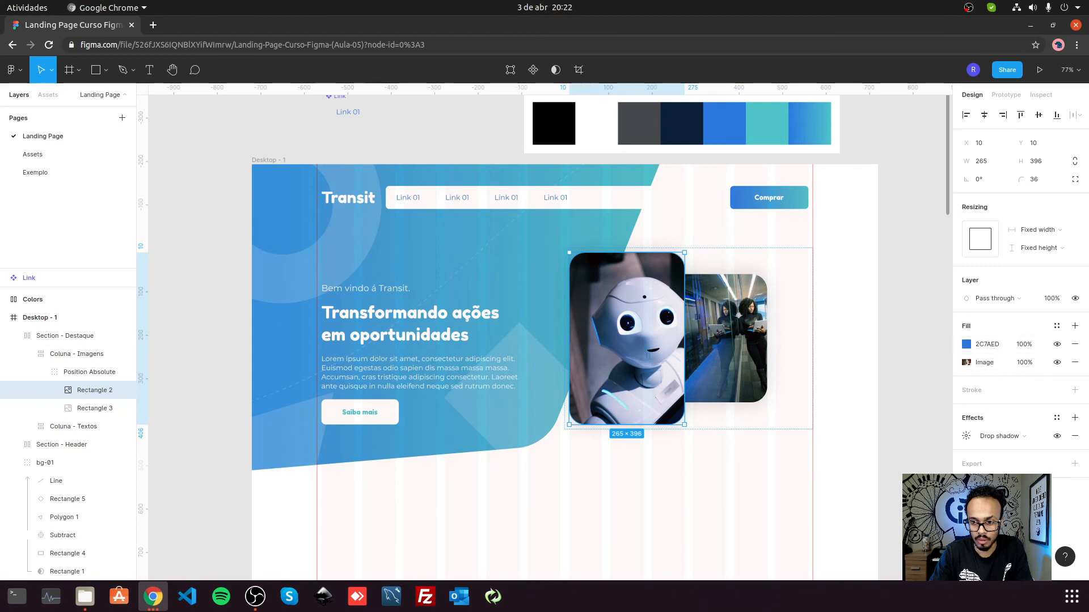
pyautogui.click(1056, 325)
pyautogui.click(1056, 327)
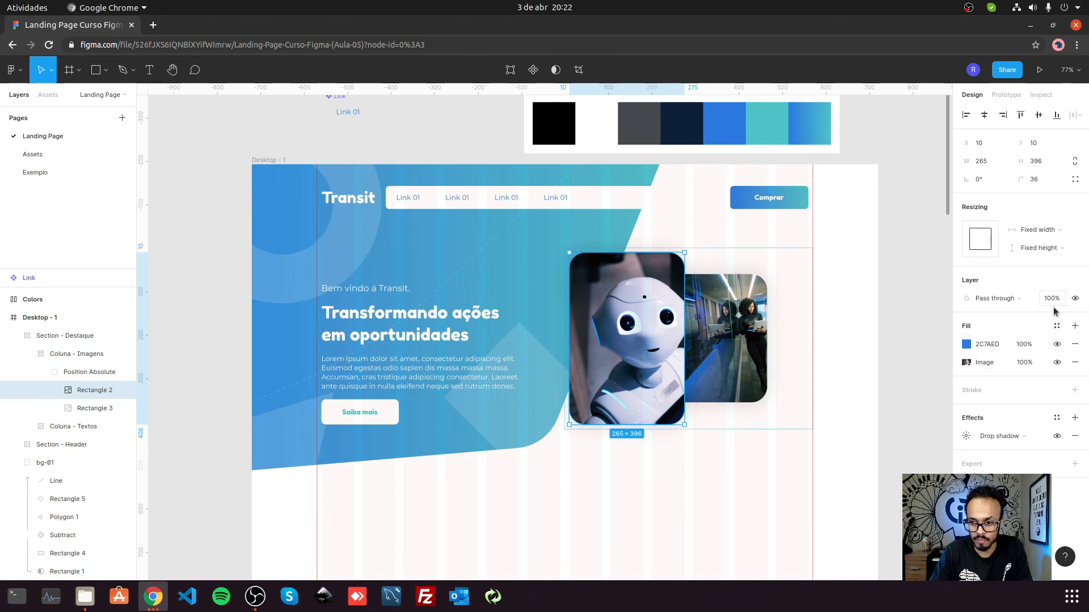
pyautogui.click(966, 344)
pyautogui.moveTo(940, 464); pyautogui.dragTo(912, 463)
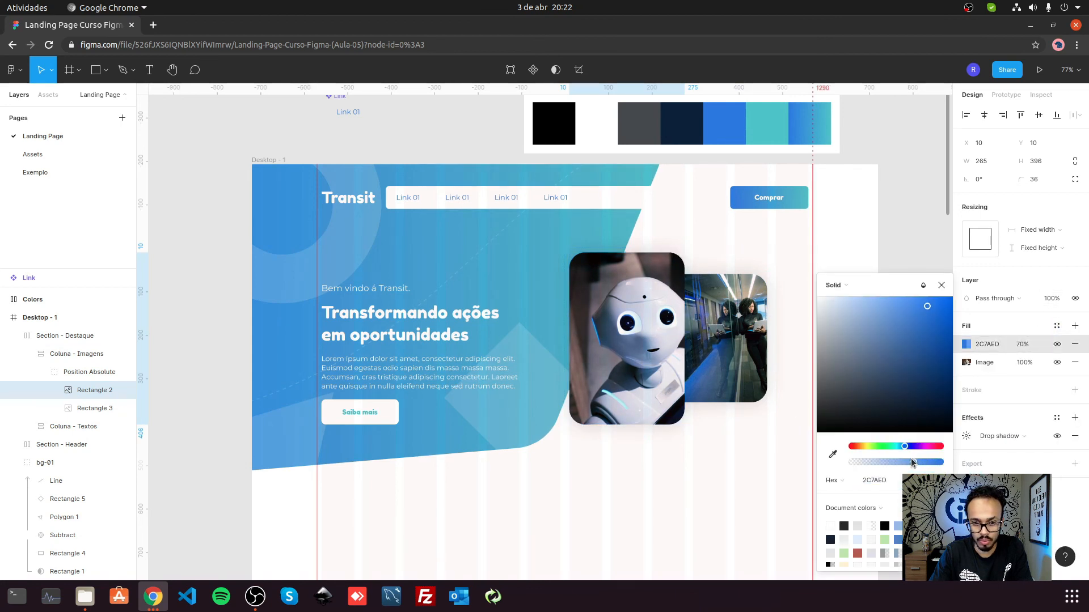
pyautogui.press('Escape')
pyautogui.click(264, 161)
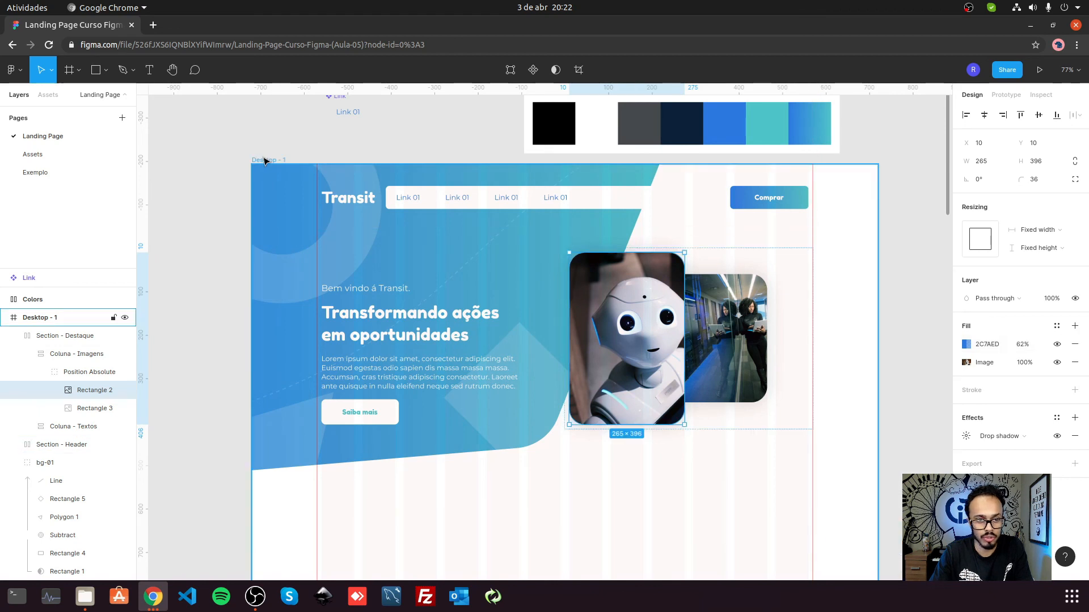
# Step: Hide the Desktop - 1 frame's layout grid and replace the robot photo with Unsplash's technology photo of a laptop showing code
pyautogui.click(1057, 289)
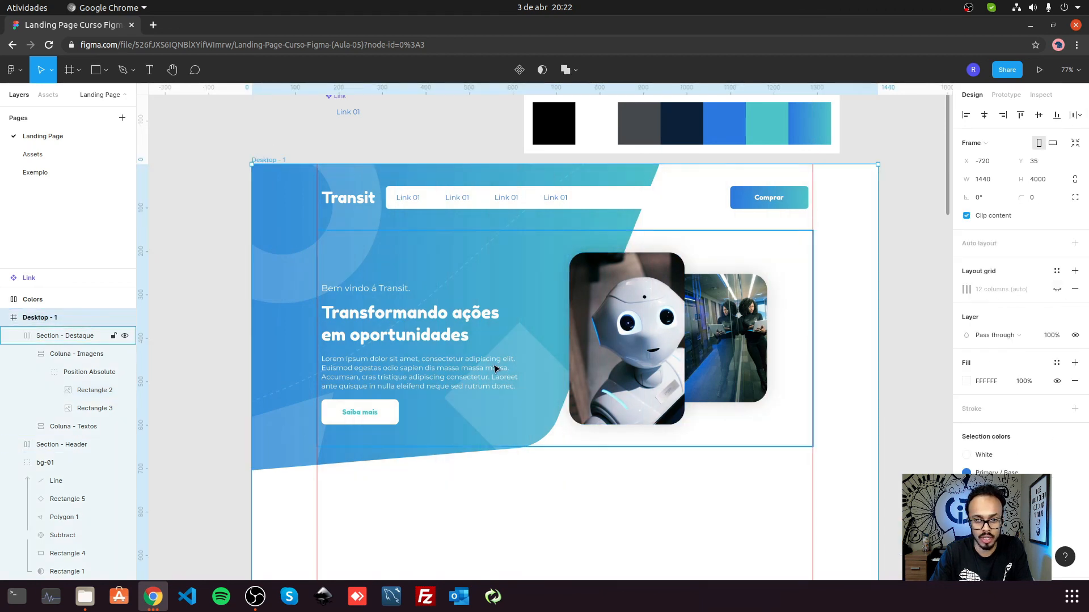
pyautogui.keyDown('ctrl'); pyautogui.click(617, 347); pyautogui.keyUp('ctrl')
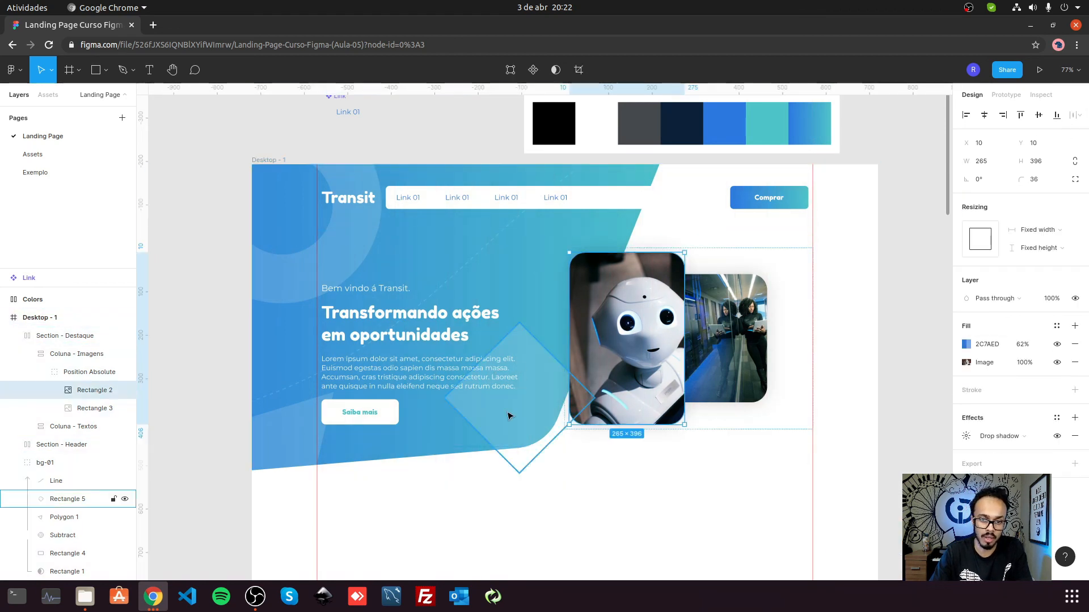
pyautogui.rightClick(606, 252)
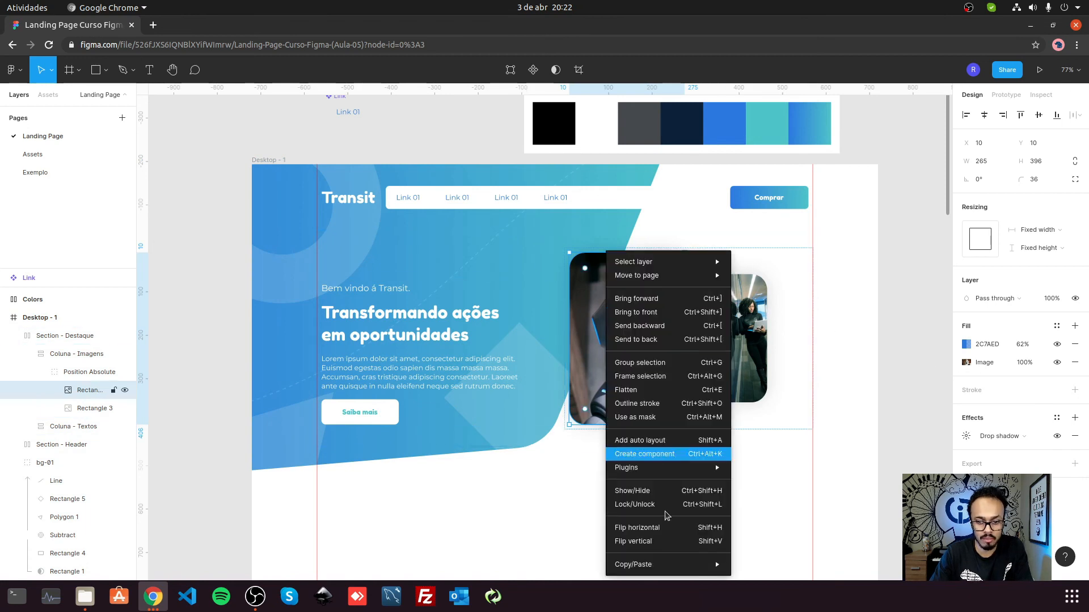
pyautogui.moveTo(686, 469)
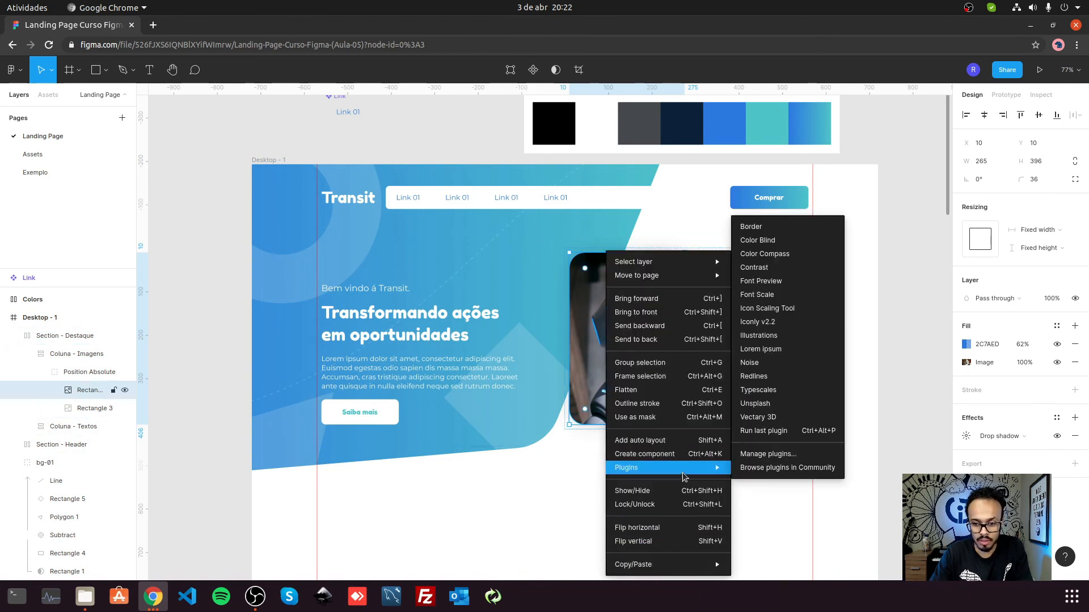
pyautogui.click(772, 406)
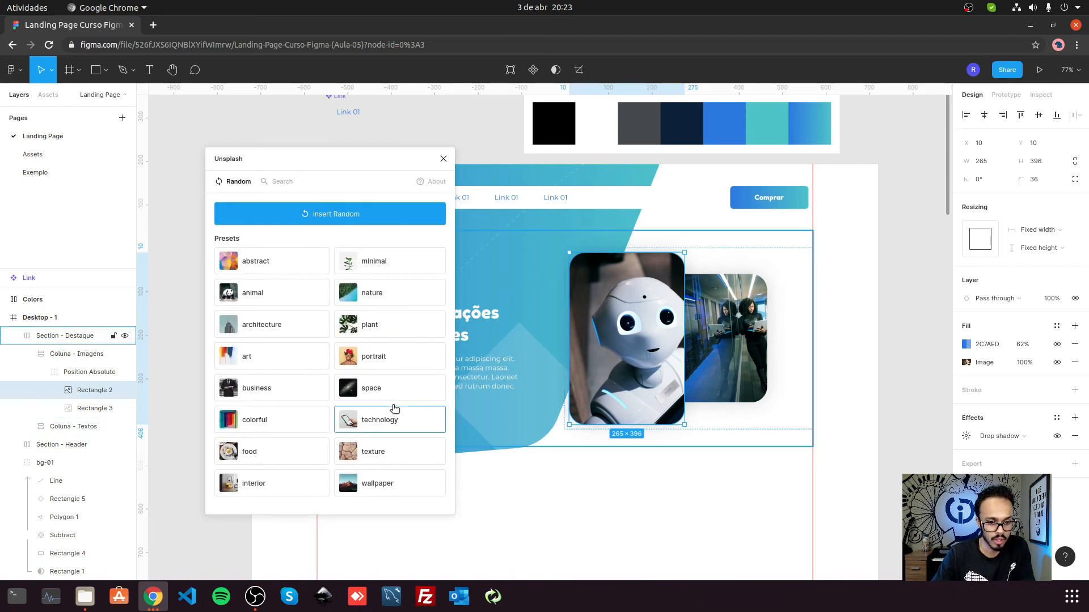
pyautogui.click(282, 182)
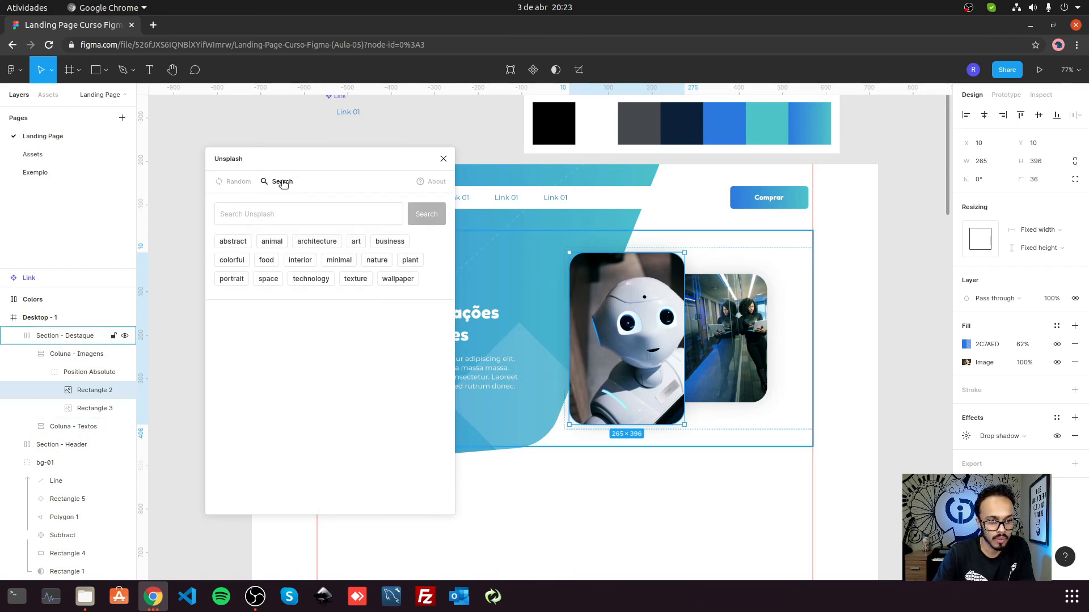
pyautogui.click(314, 279)
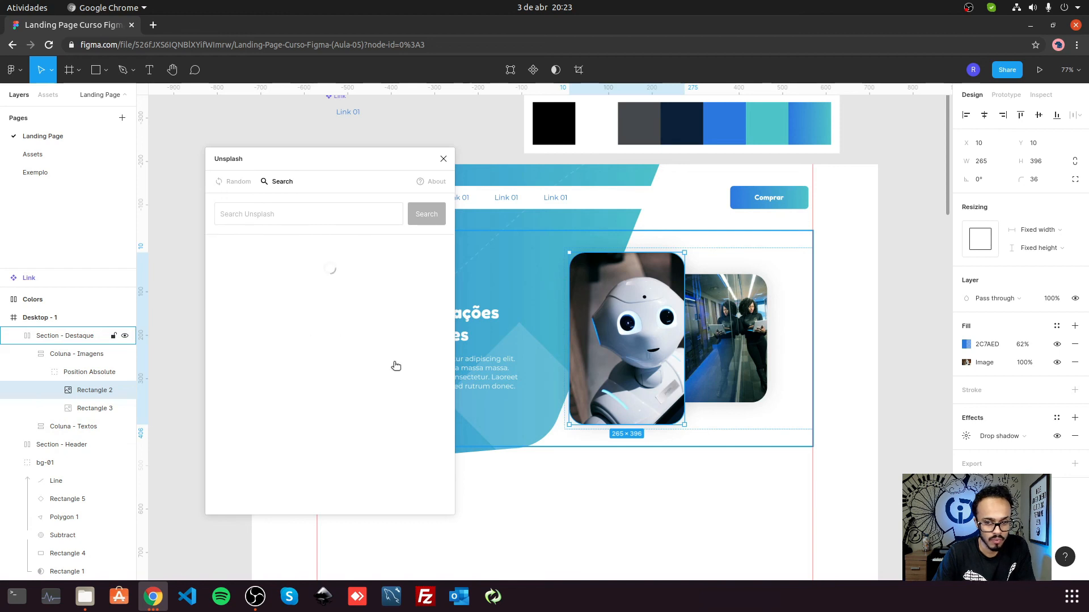
pyautogui.scroll(-2, 312, 391)
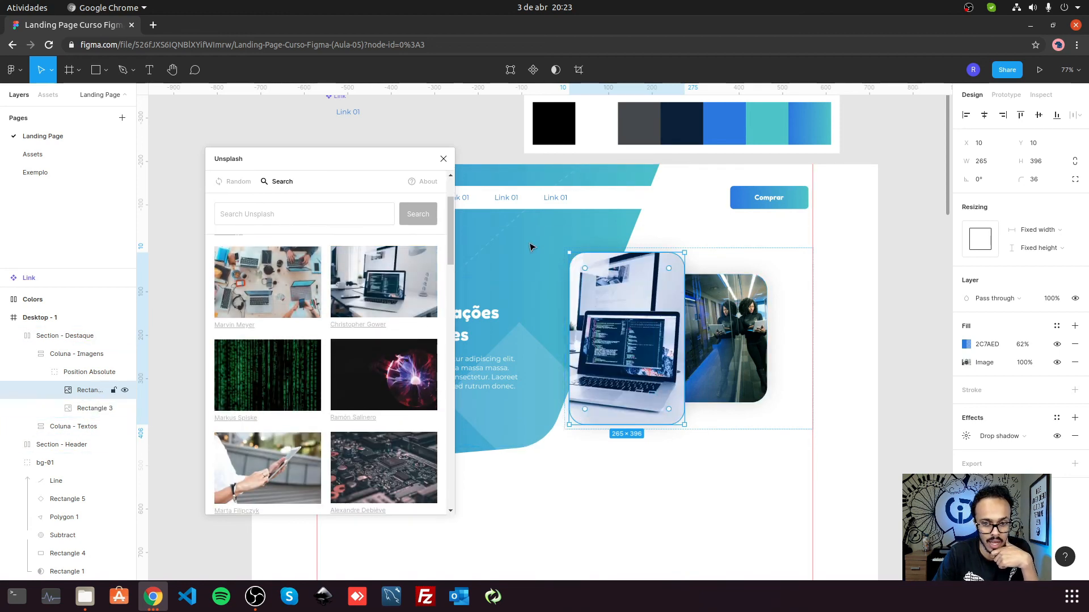
pyautogui.click(443, 160)
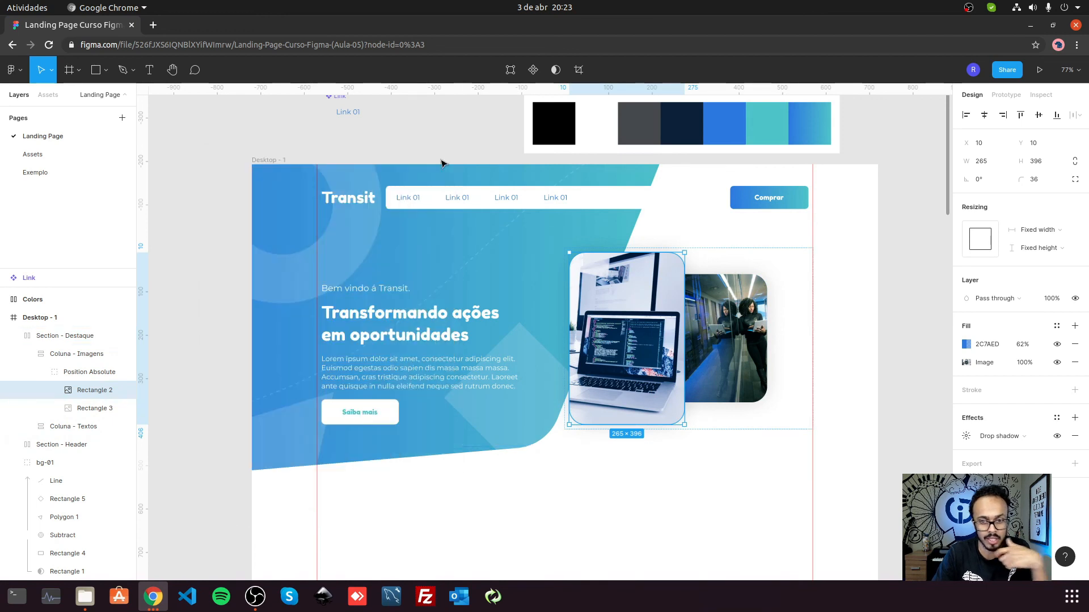
# Step: Hide the blue 2C7AED fill over the laptop photo
pyautogui.click(1057, 344)
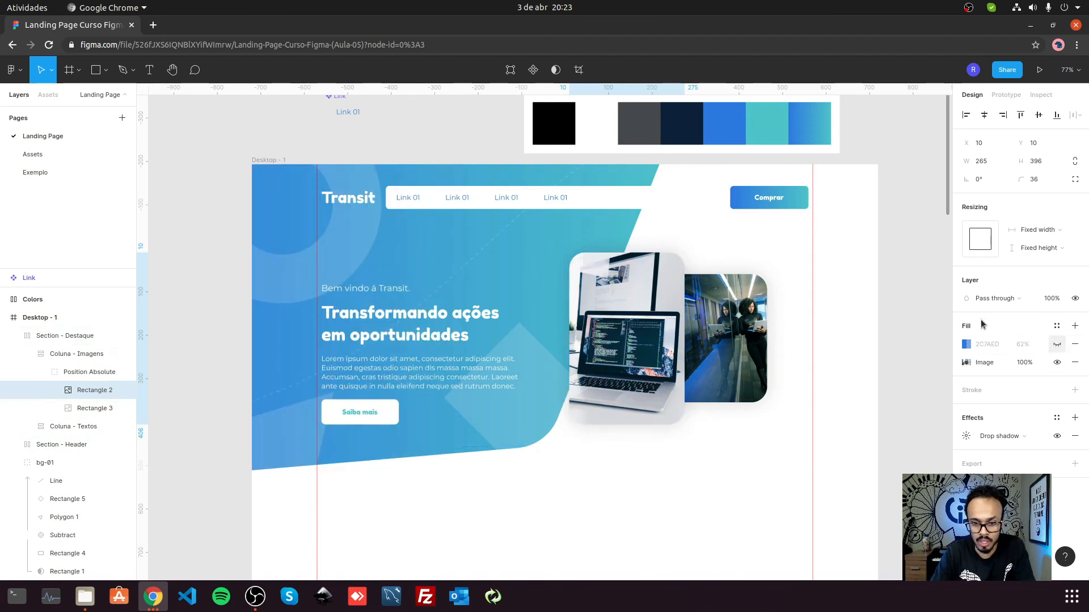
pyautogui.click(886, 322)
pyautogui.click(273, 160)
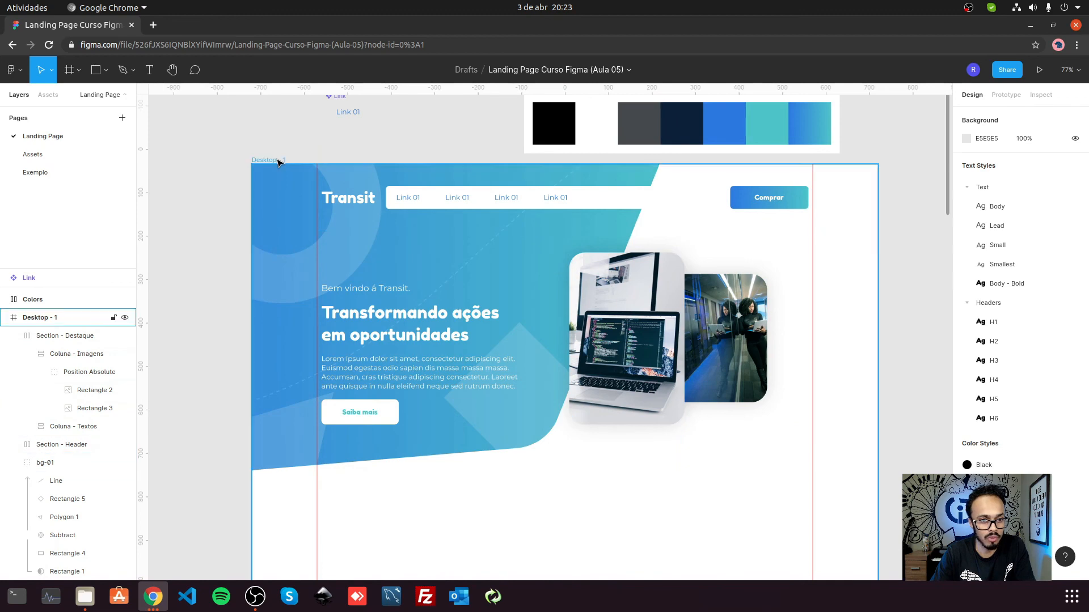
pyautogui.hotkey('shift', '0')
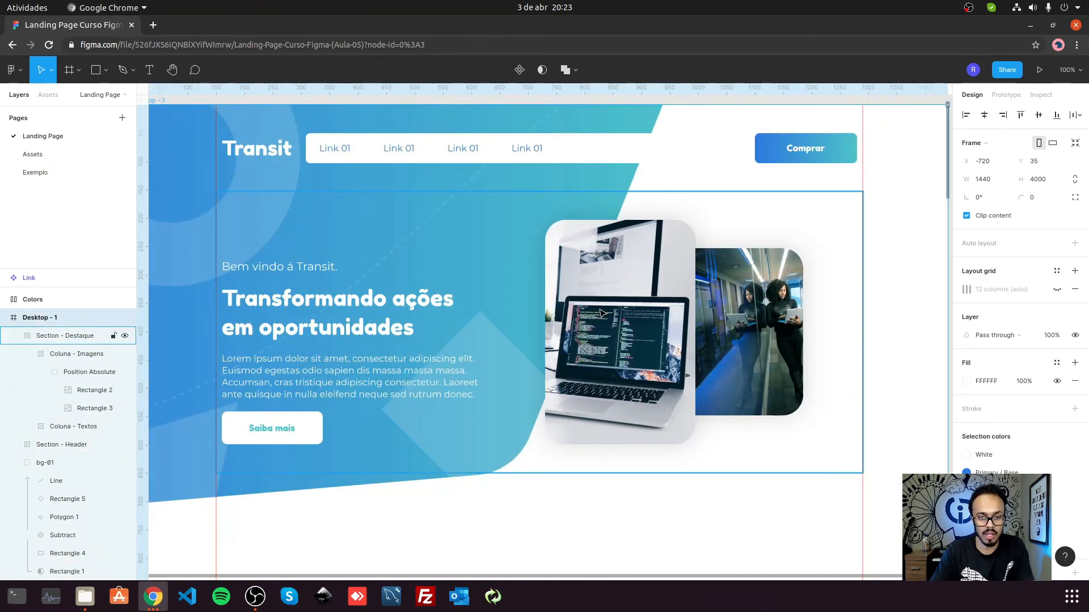
pyautogui.keyDown('ctrl'); pyautogui.click(647, 368); pyautogui.keyUp('ctrl')
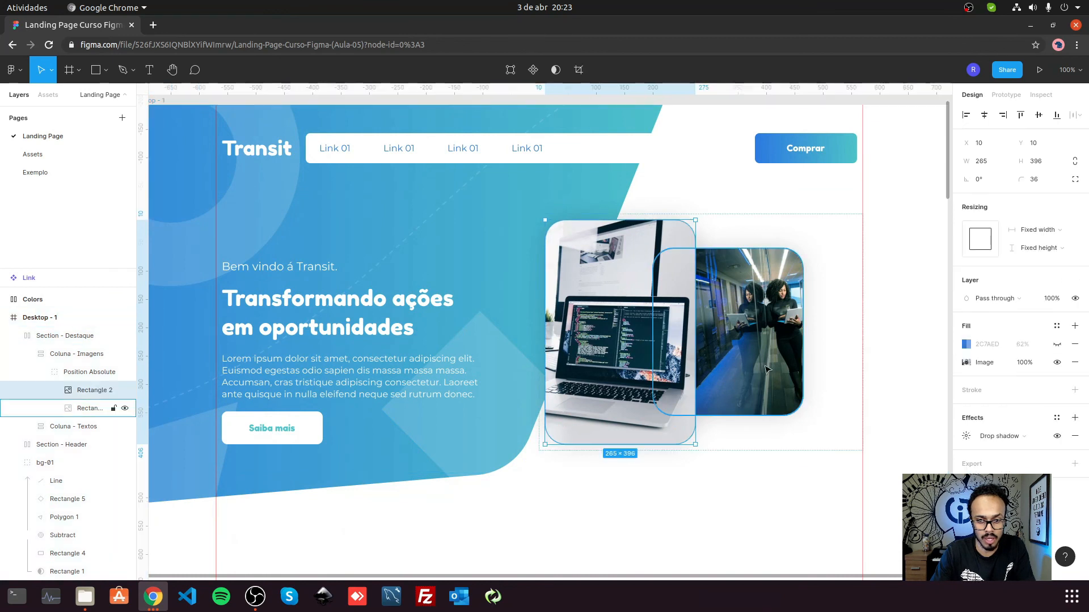
# Step: Replace the office photo's teal overlay fill color with the palette's blue 2C7AED, sampled with the eyedropper at 100% opacity
pyautogui.click(737, 318)
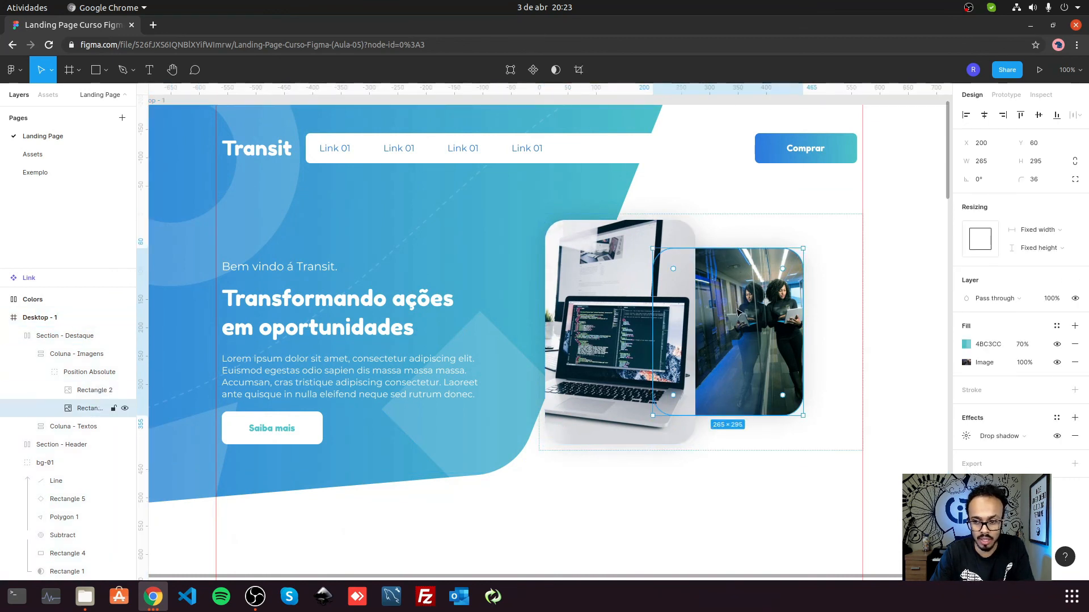
pyautogui.click(966, 344)
pyautogui.click(834, 457)
pyautogui.scroll(3, 850, 227)
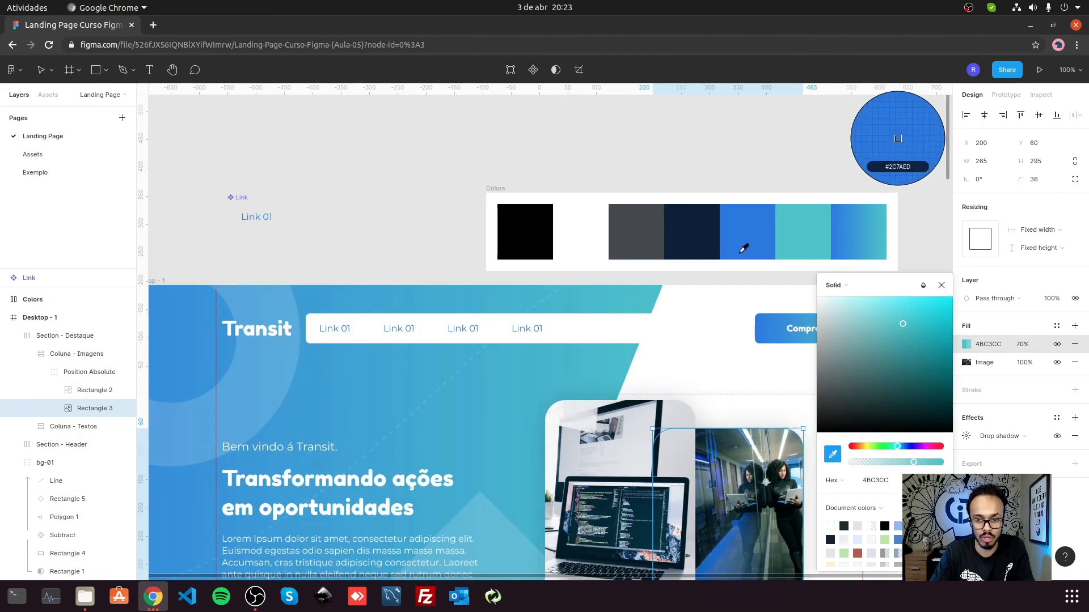
pyautogui.click(744, 243)
pyautogui.scroll(-2, 751, 357)
pyautogui.scroll(1, 751, 357)
# Step: Try the palette's teal 4BC3CC on the office photo's overlay fill and switch it back to the palette's blue
pyautogui.click(833, 453)
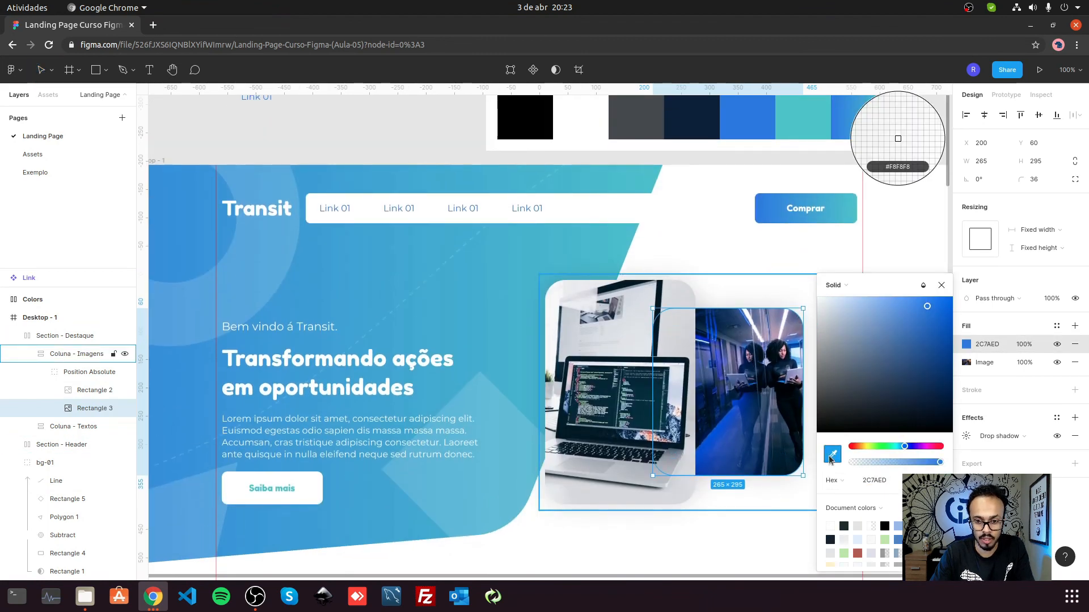
pyautogui.click(804, 131)
pyautogui.click(832, 453)
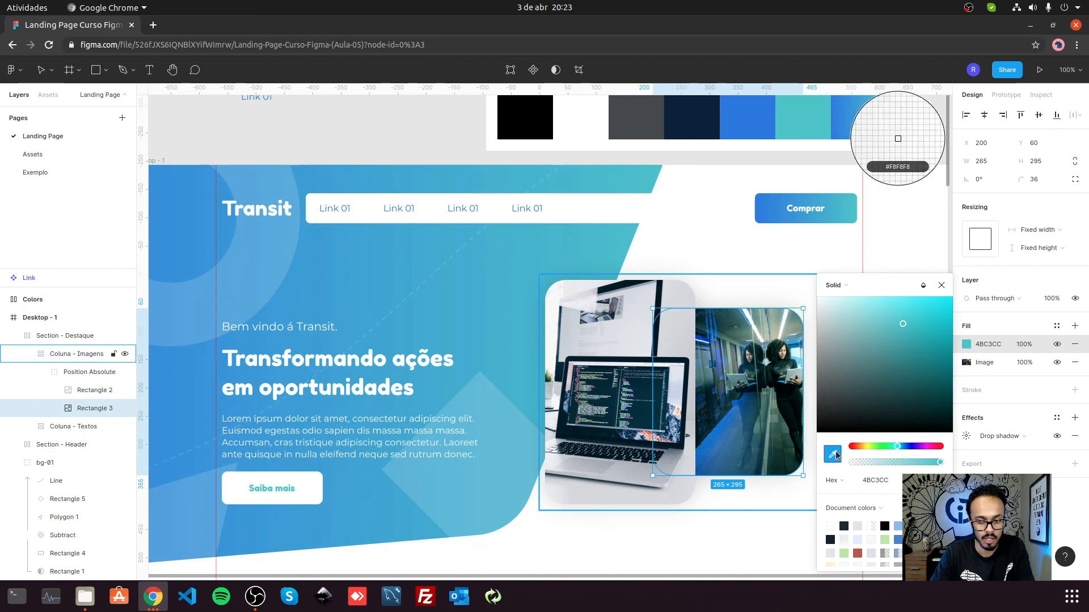
pyautogui.click(747, 116)
pyautogui.click(941, 286)
pyautogui.click(900, 262)
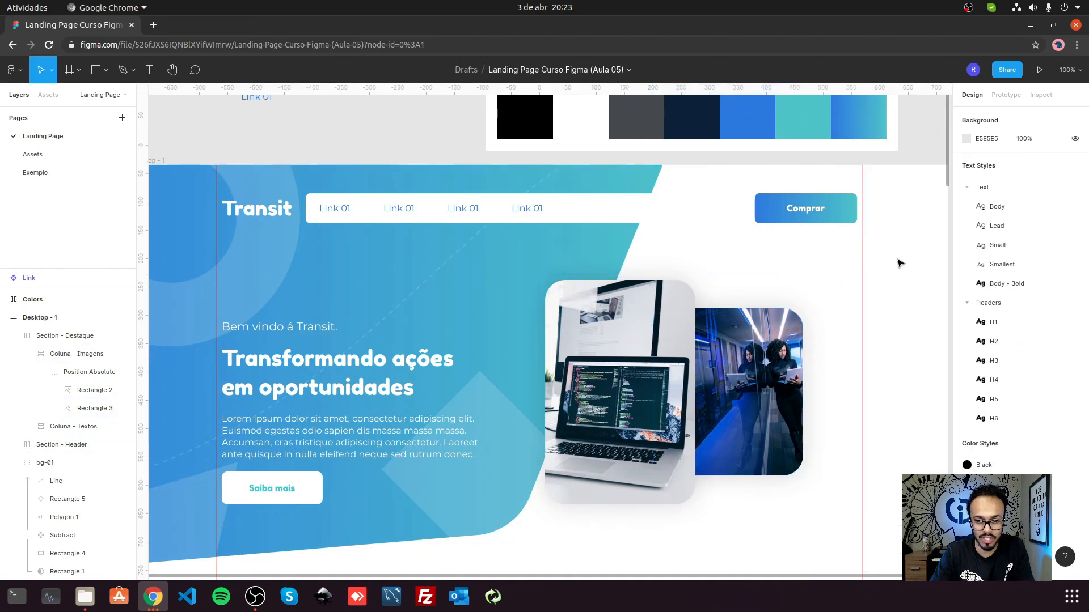
pyautogui.scroll(-1, 626, 398)
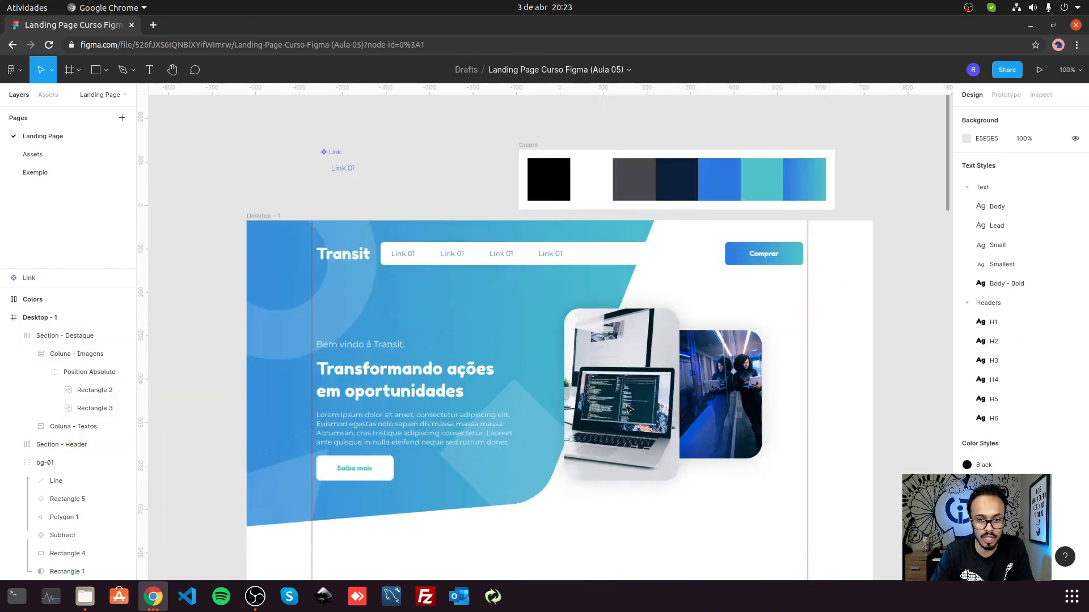
pyautogui.scroll(1, 515, 462)
pyautogui.scroll(-1, 529, 401)
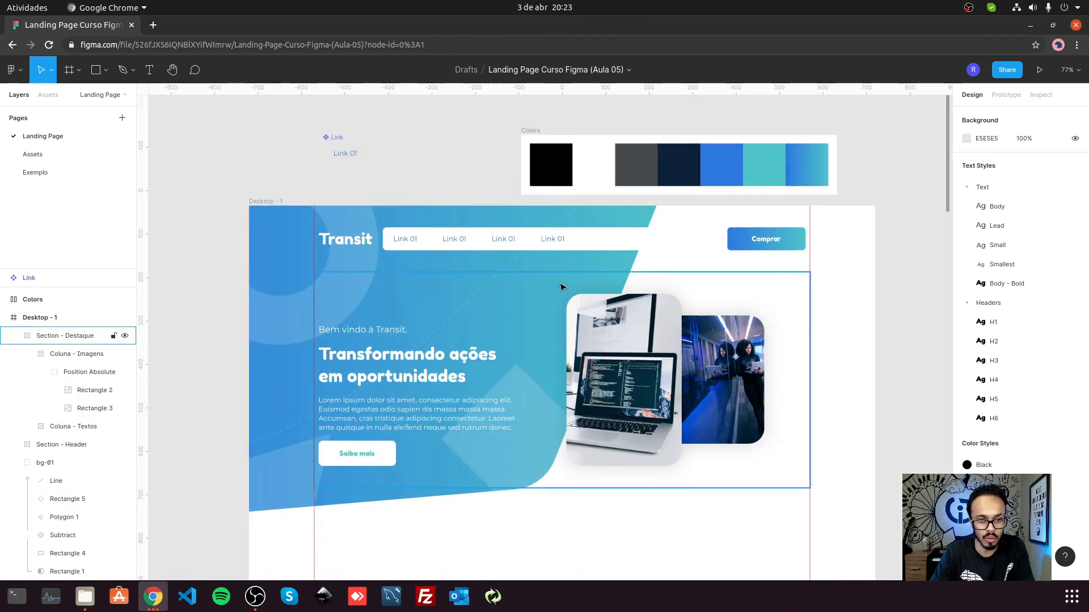